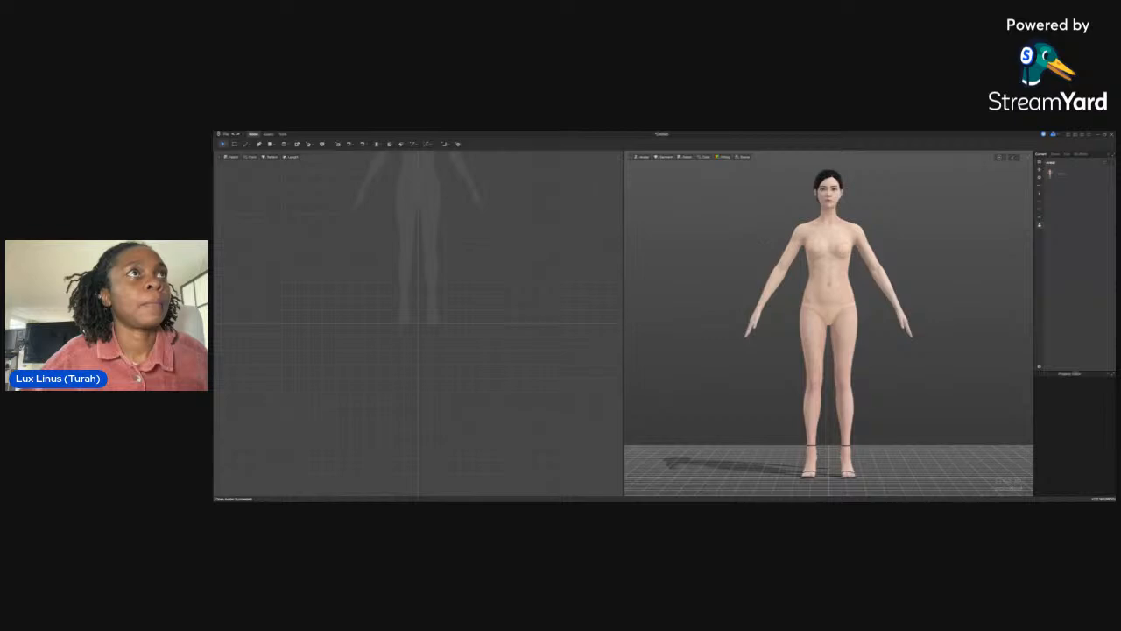
Open the size editor for the avatar, switch its bust sizing to bra and cup size, and choose a larger cup
click(840, 300)
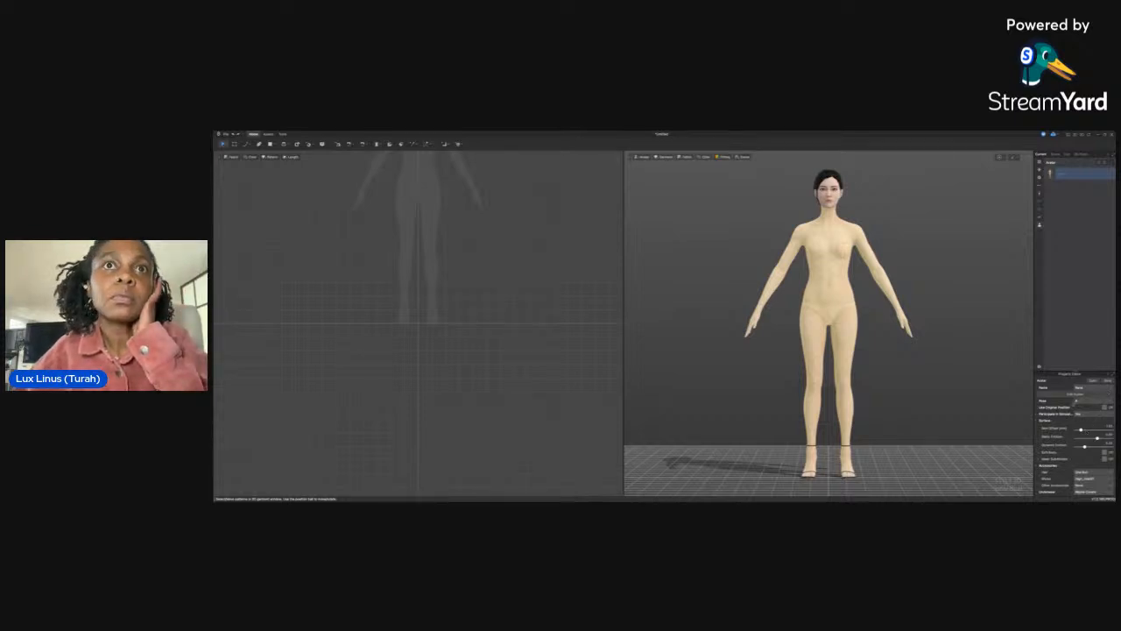
click(1073, 396)
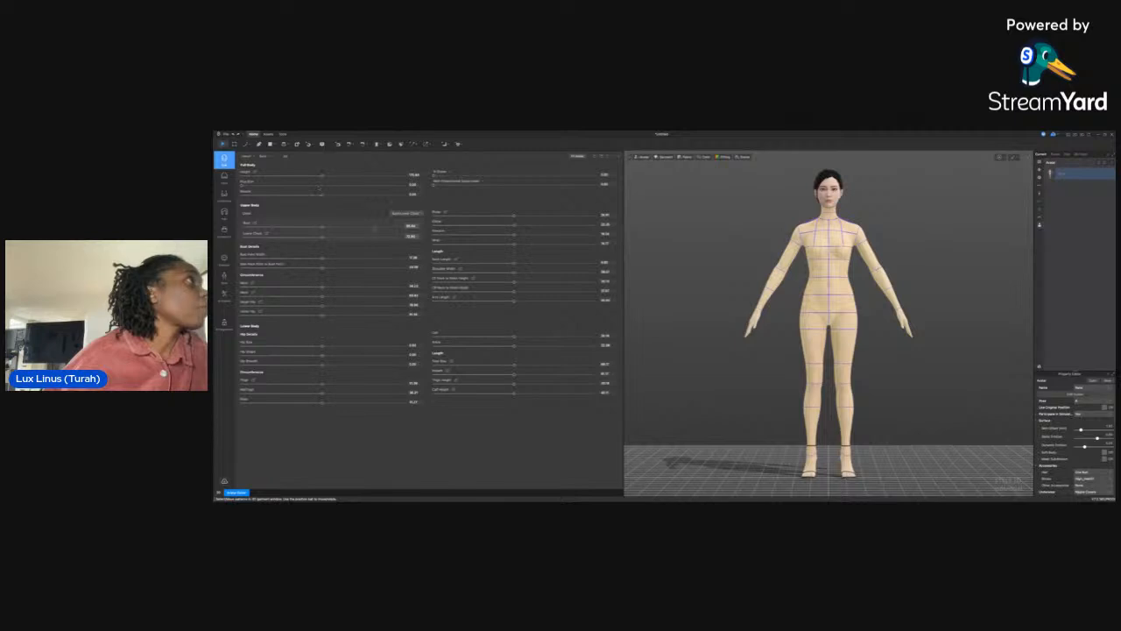
click(410, 213)
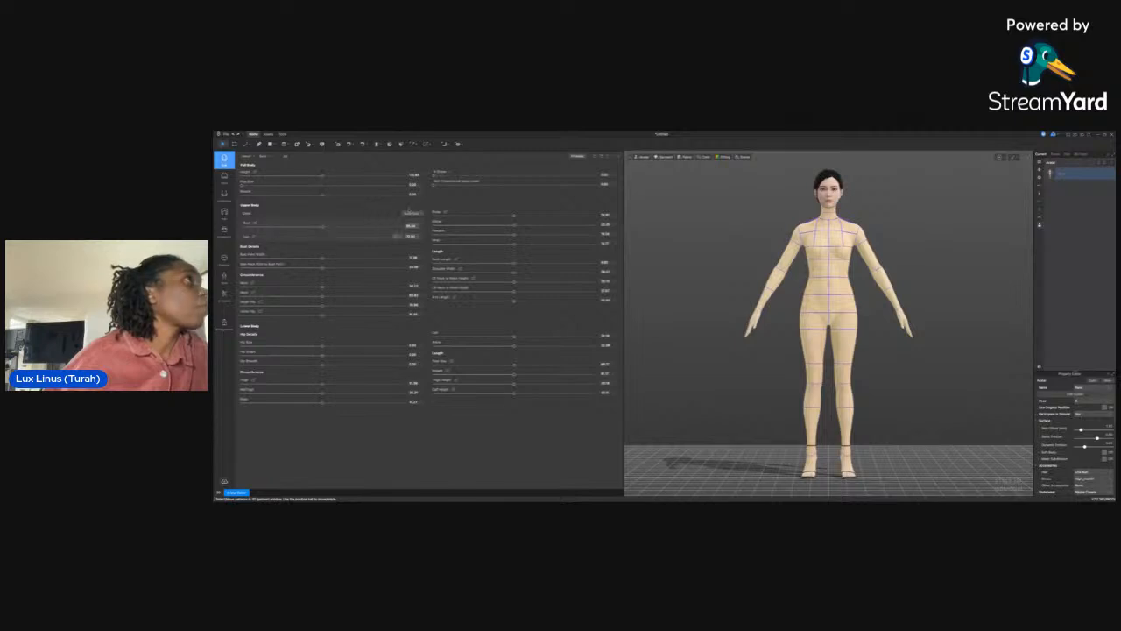
click(397, 245)
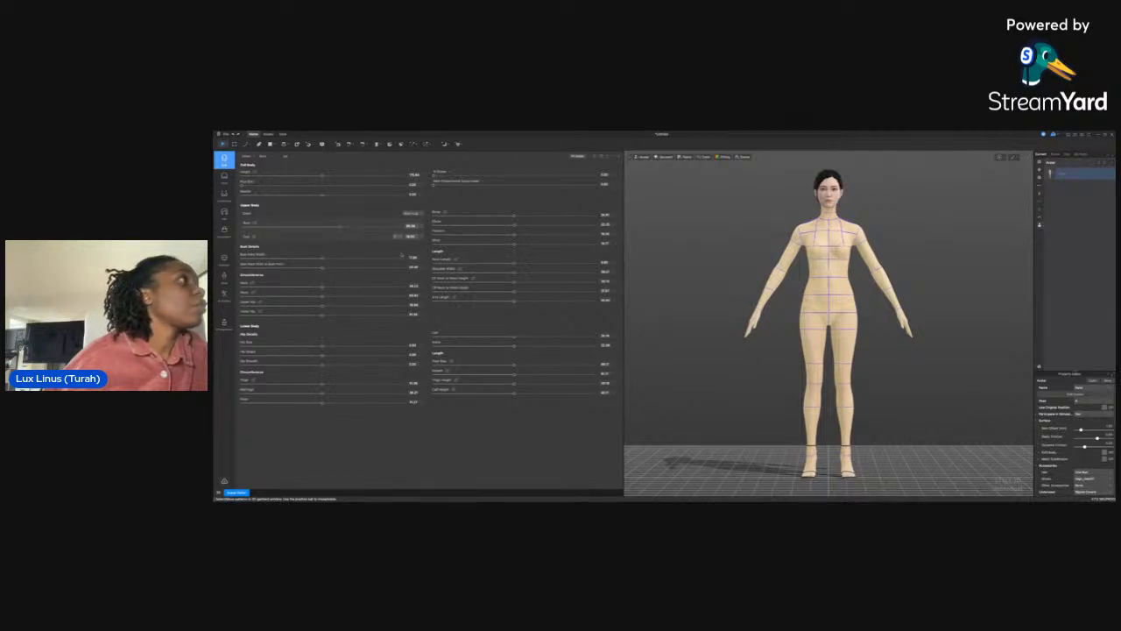
click(403, 260)
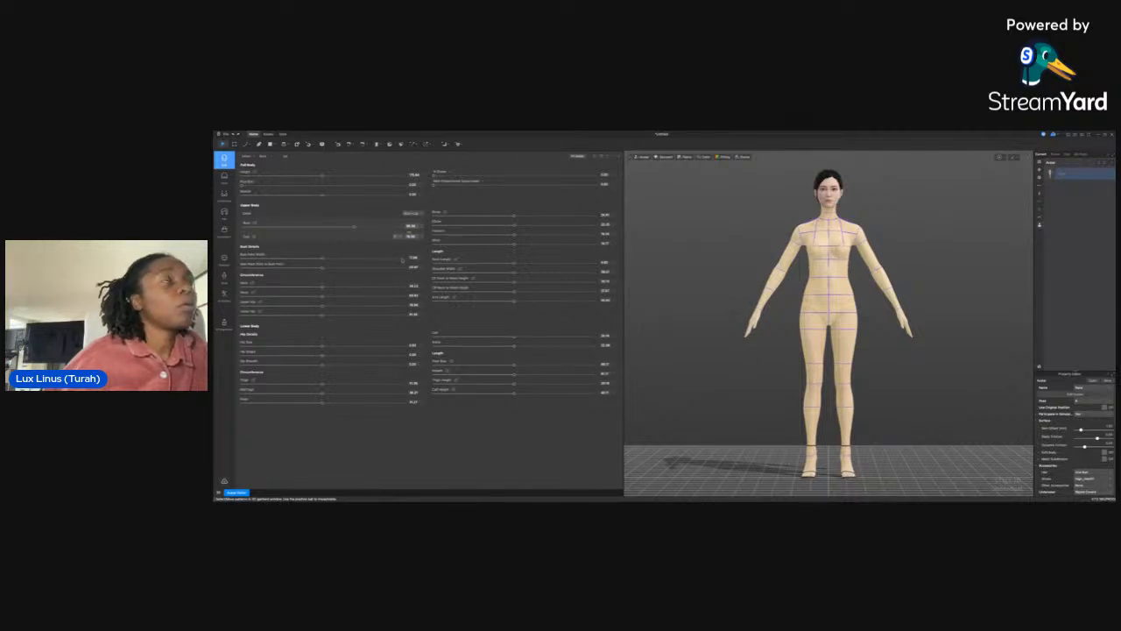
Increase the avatar's bust measurement further, checking the body shape from an angle and from the front
click(666, 296)
mouse_move(666, 296)
right_down()
mouse_move(701, 296)
mouse_move(684, 291)
right_up()
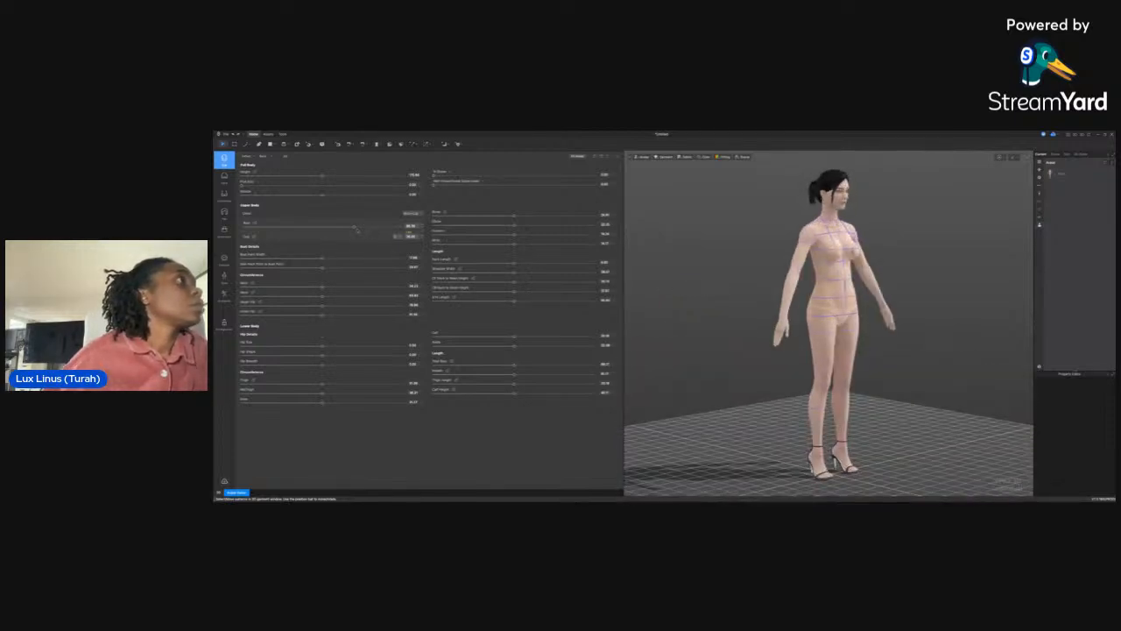
click(355, 227)
drag(364, 226, 376, 227)
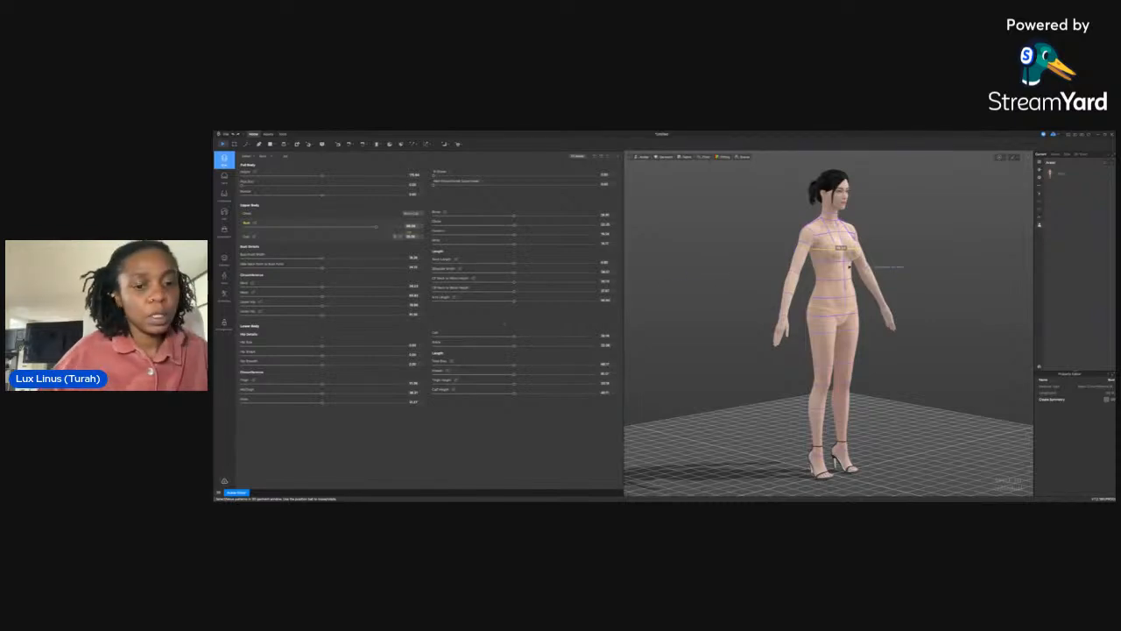
key(2)
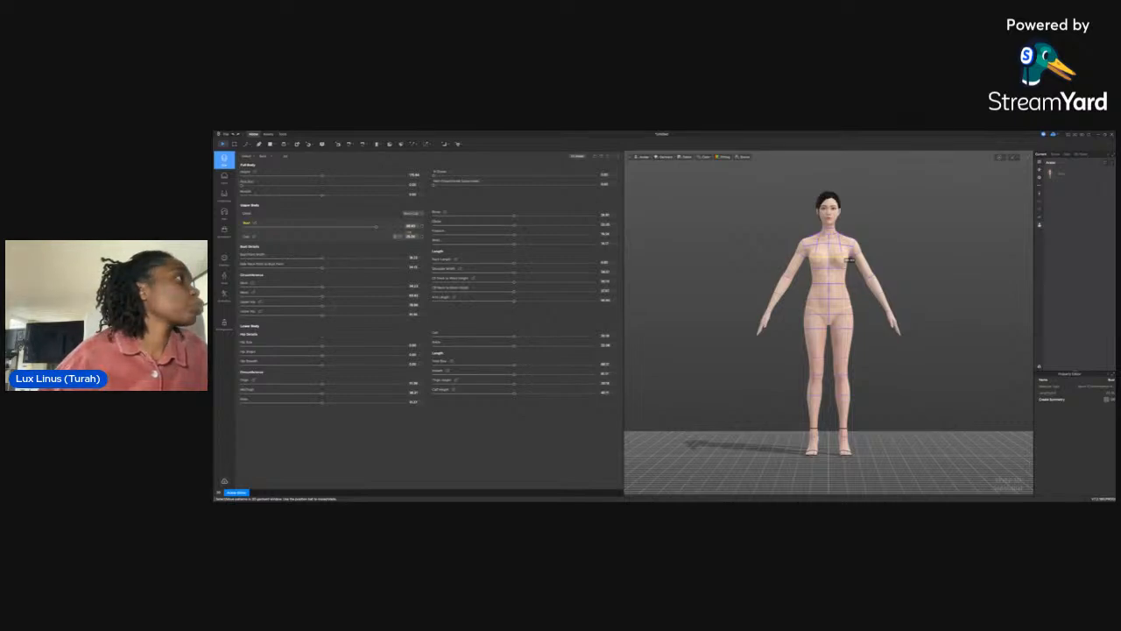
Slightly increase the avatar's upper and lower hip circumferences and reduce its last hip-detail value, leaving the size editor
click(832, 302)
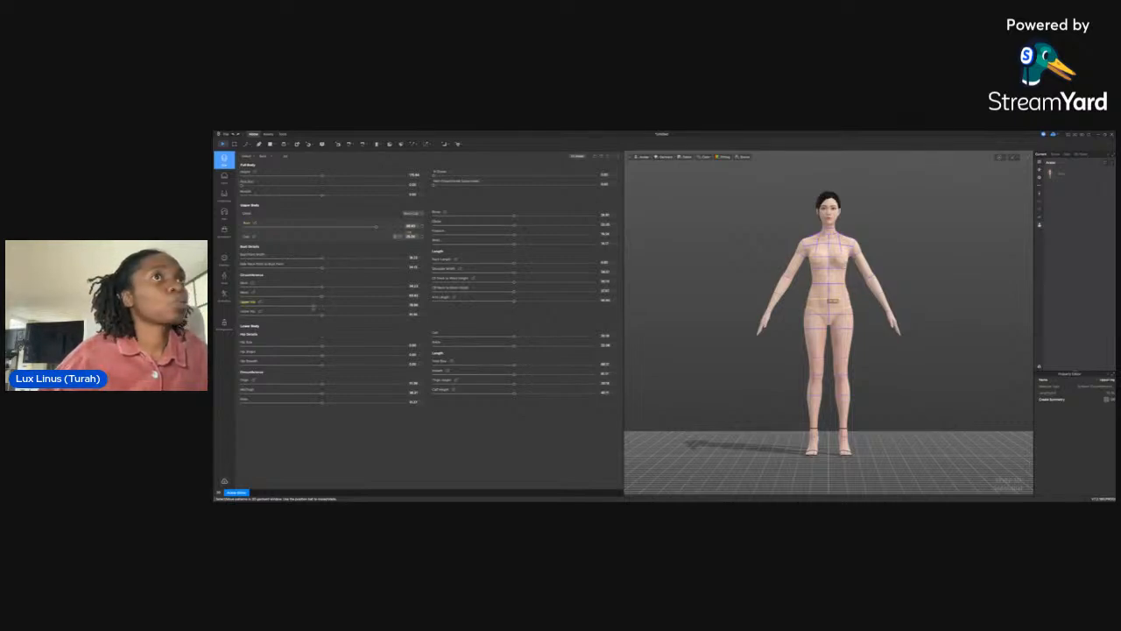
click(329, 307)
drag(354, 305, 341, 305)
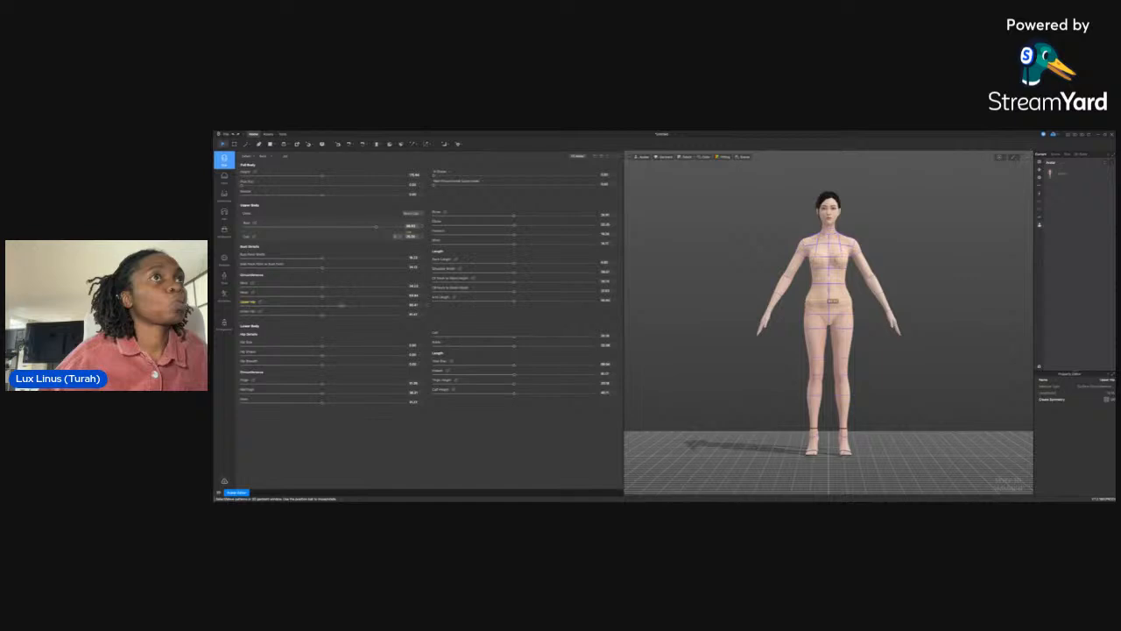
click(323, 316)
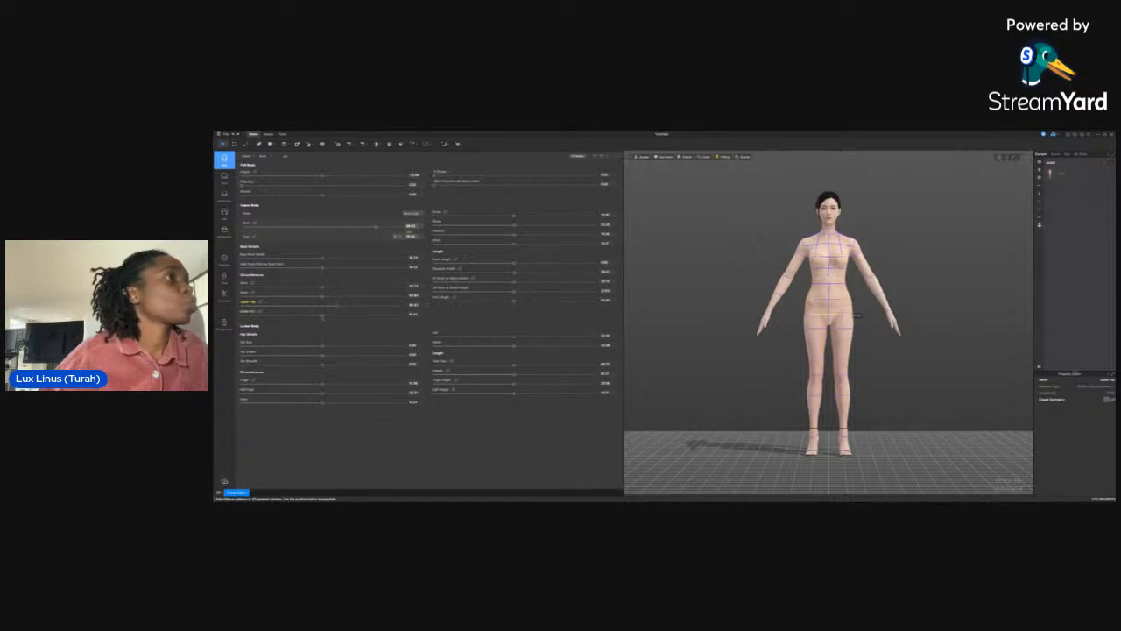
mouse_move(324, 317)
mouse_down()
mouse_move(368, 314)
mouse_move(325, 314)
mouse_up()
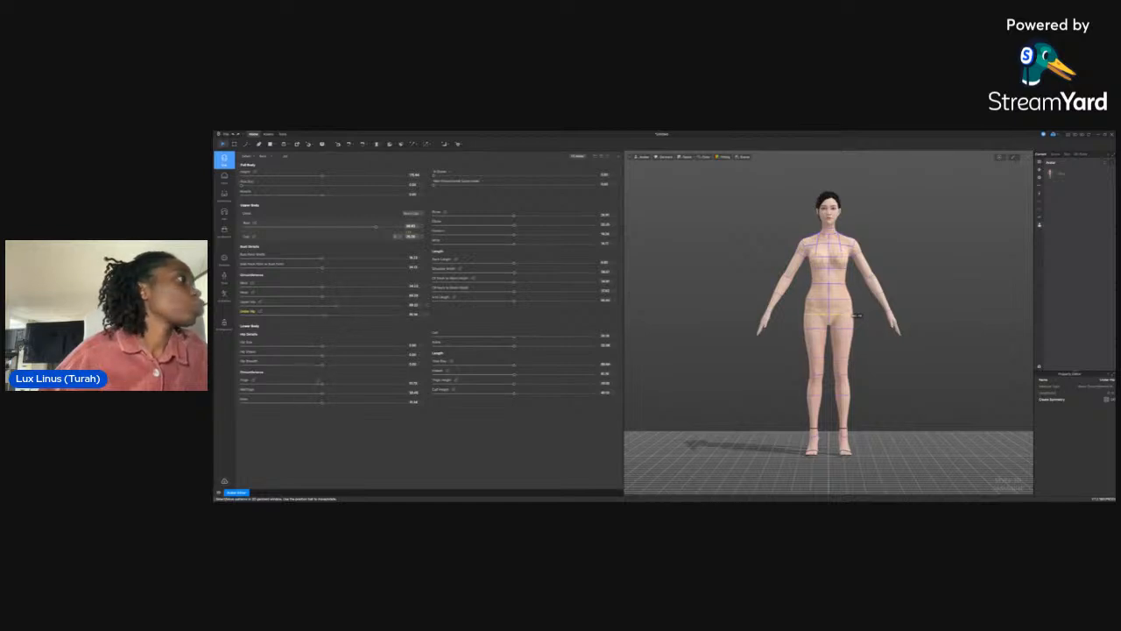
mouse_move(322, 365)
mouse_down()
mouse_move(350, 368)
mouse_move(304, 362)
mouse_up()
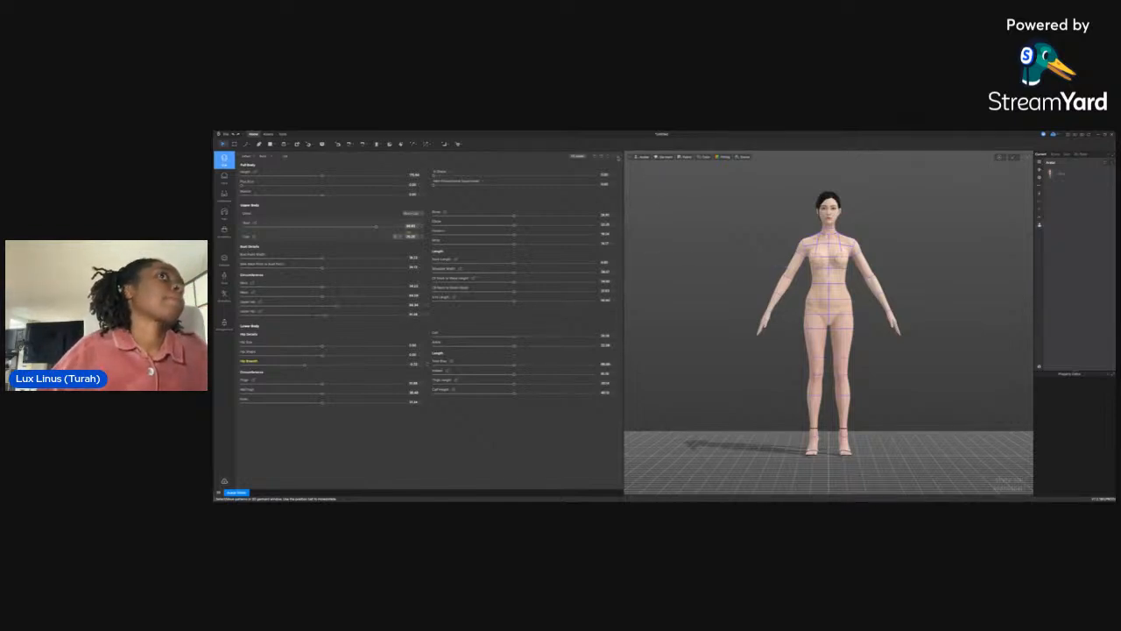
click(618, 157)
Examine the avatar's hair material entries and their texture, color and map properties
mouse_move(881, 355)
right_down()
mouse_move(753, 346)
mouse_move(863, 386)
mouse_move(886, 362)
right_up()
click(832, 307)
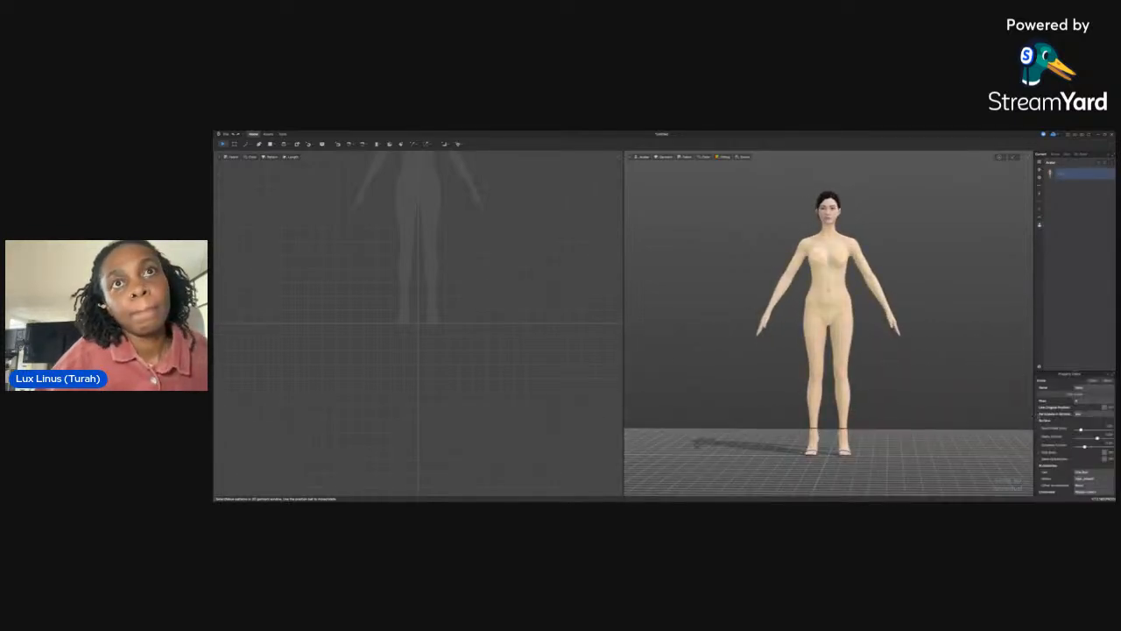
scroll(1075, 438, down, 3)
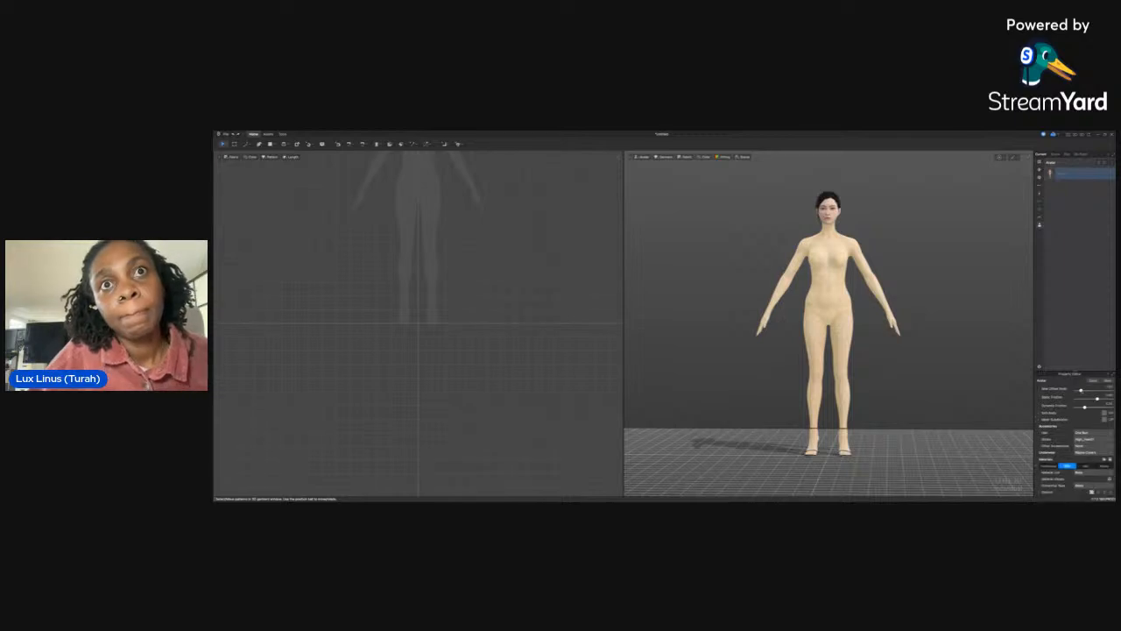
click(1086, 441)
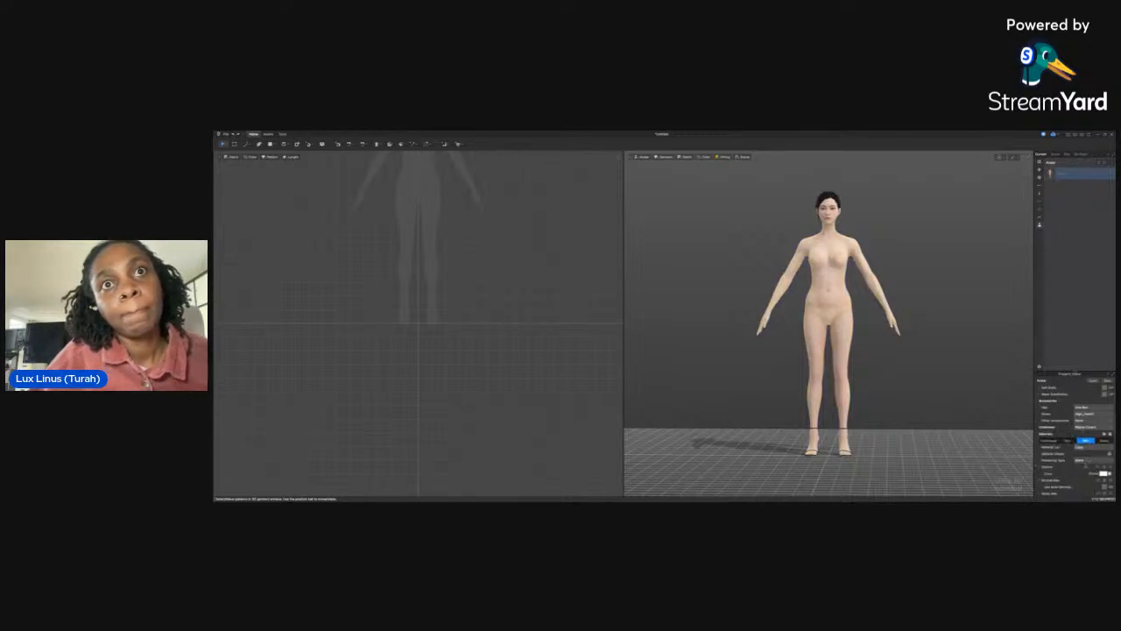
click(1086, 447)
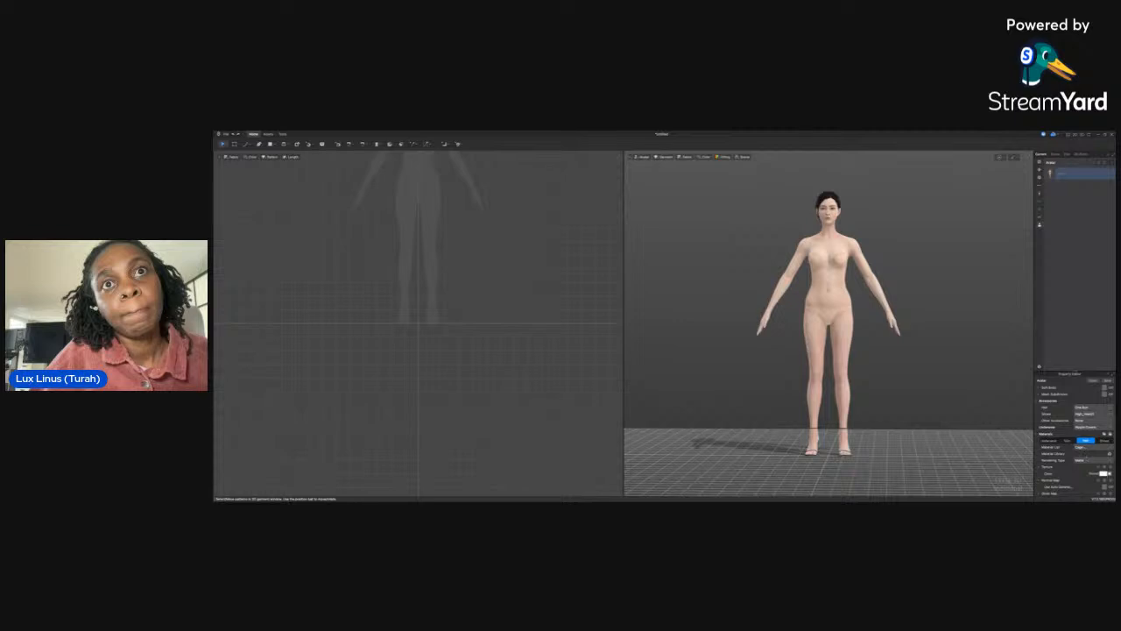
click(1085, 455)
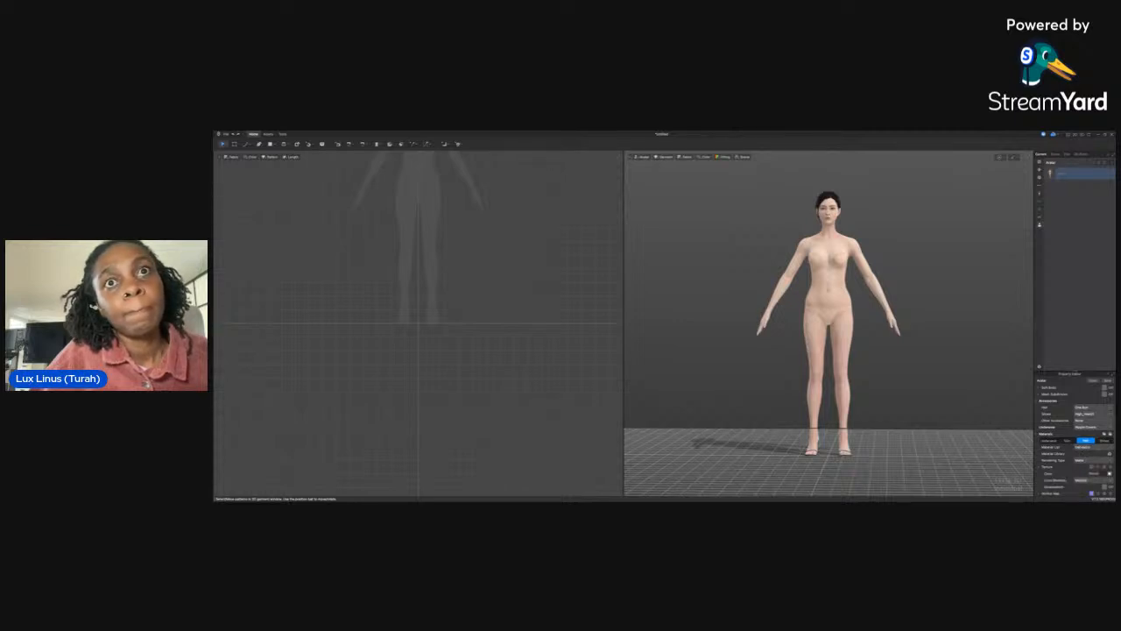
scroll(1076, 438, down, 3)
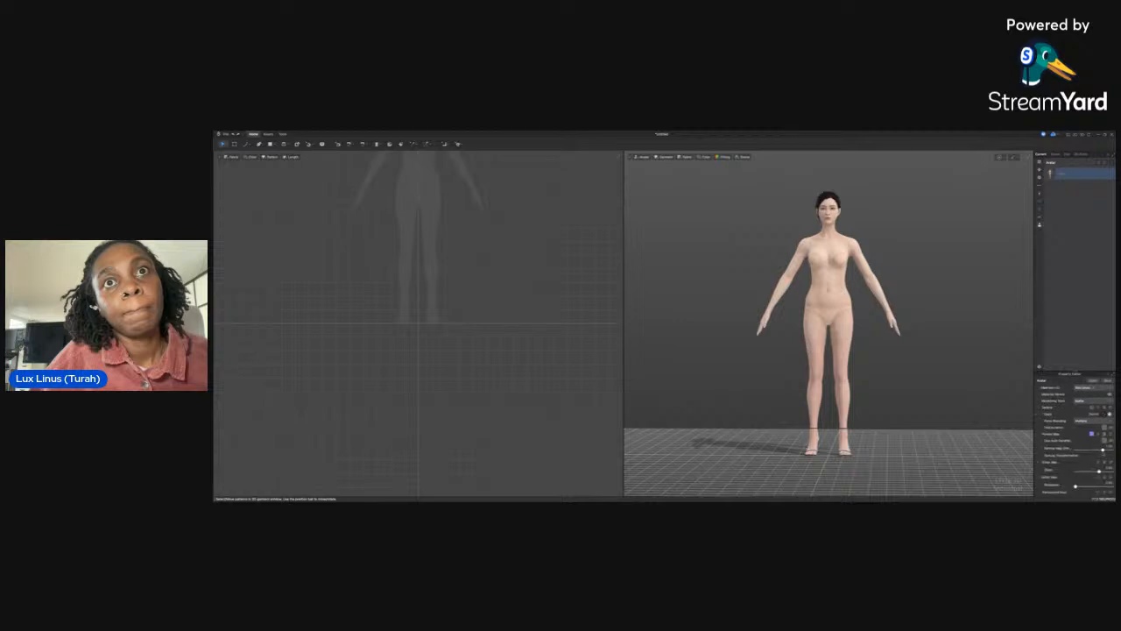
scroll(1076, 438, up, 1)
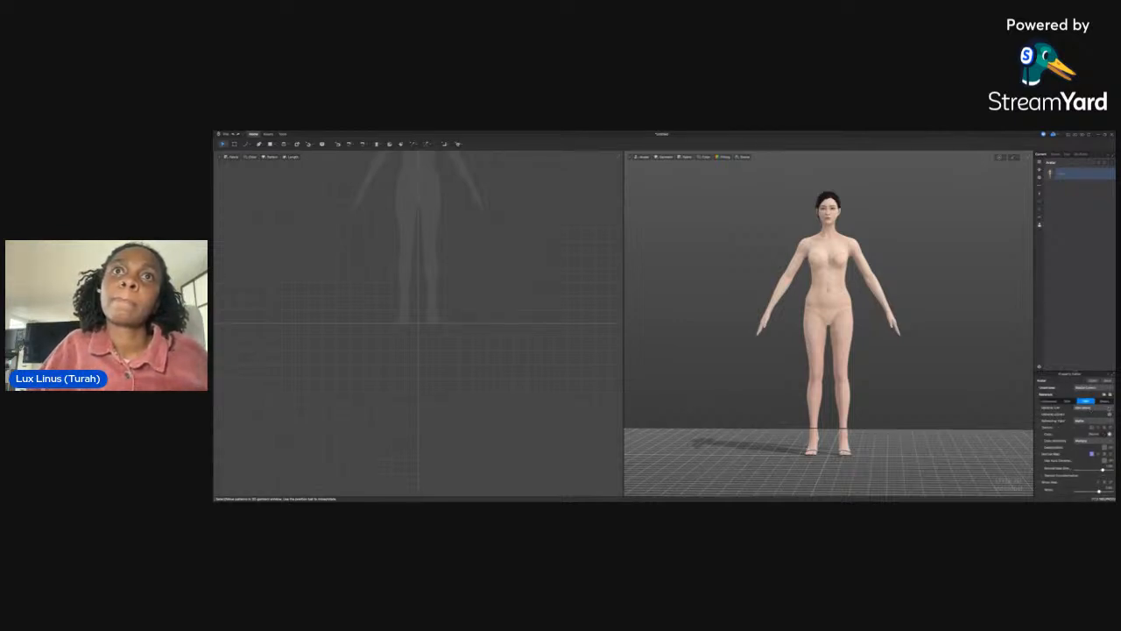
click(1095, 425)
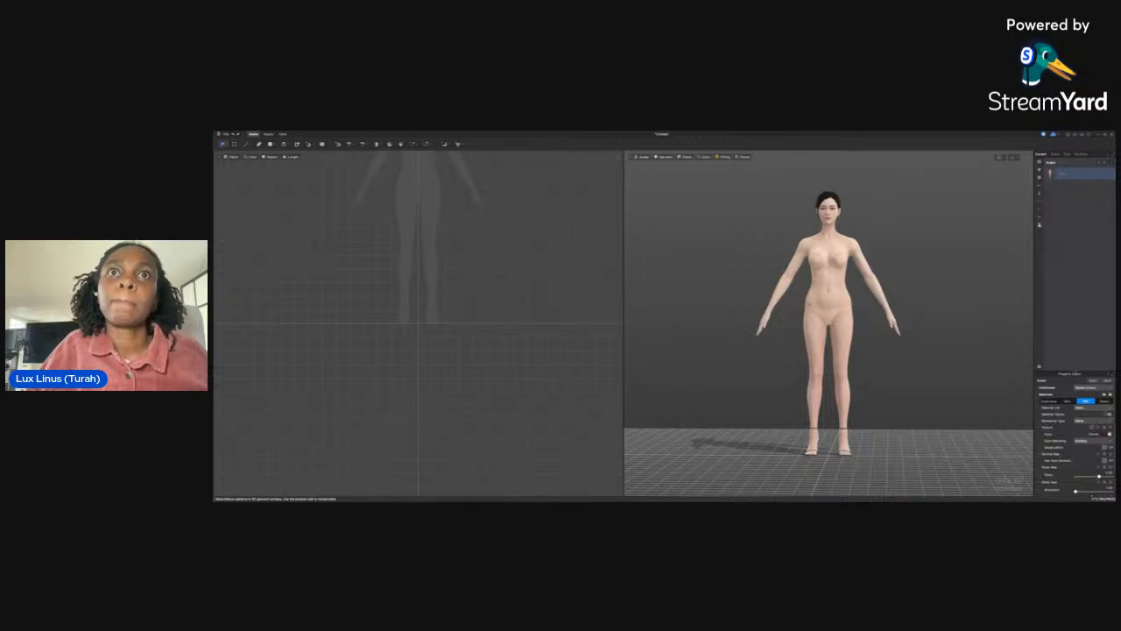
scroll(1108, 410, down, 1)
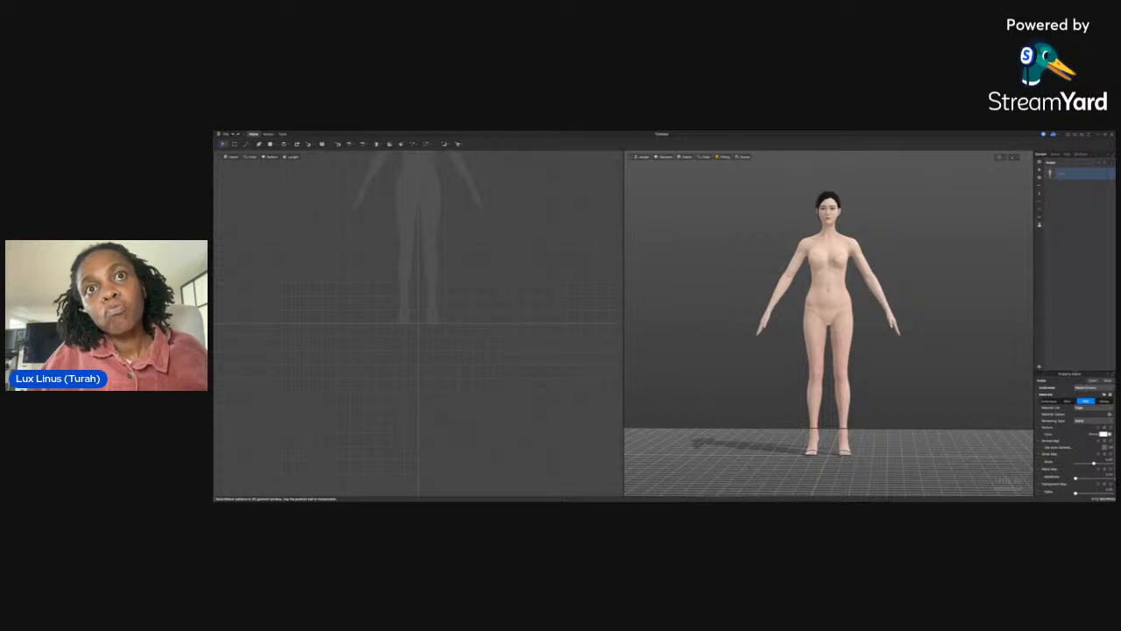
Replace the avatar's bun with the Pixie Cut hair and turn on Desaturation for the hair material
scroll(1094, 433, up, 1)
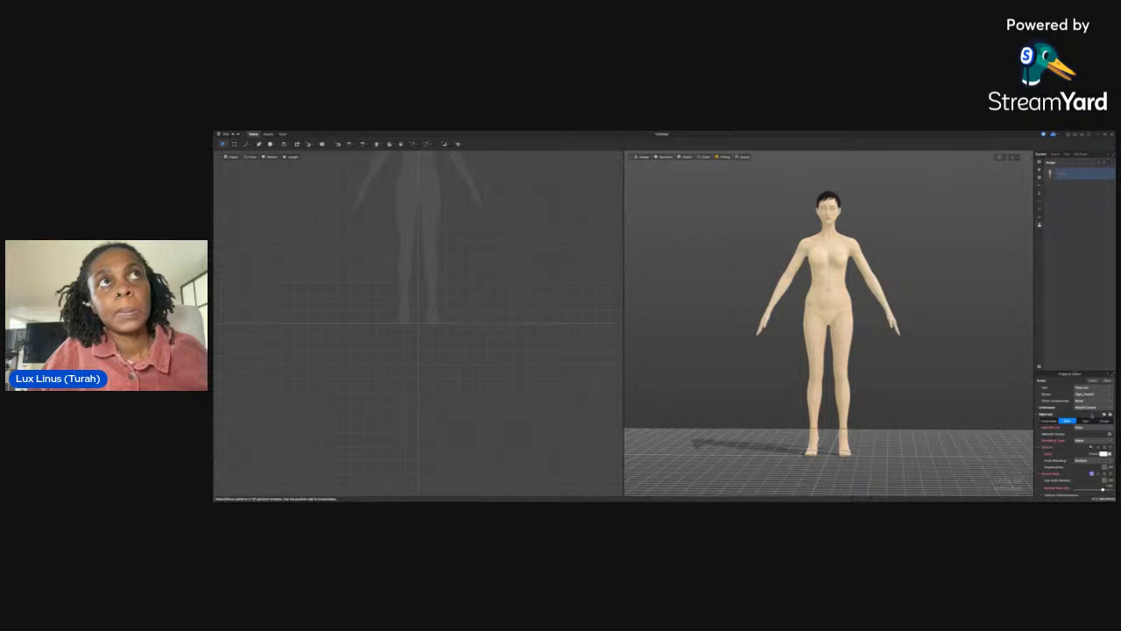
click(942, 400)
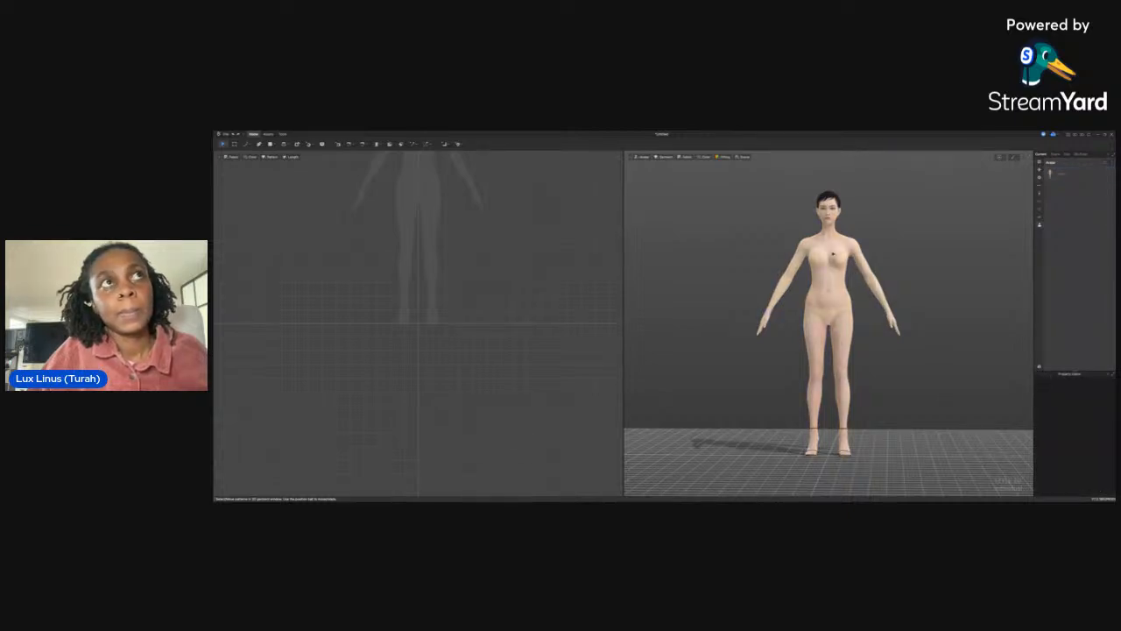
click(828, 198)
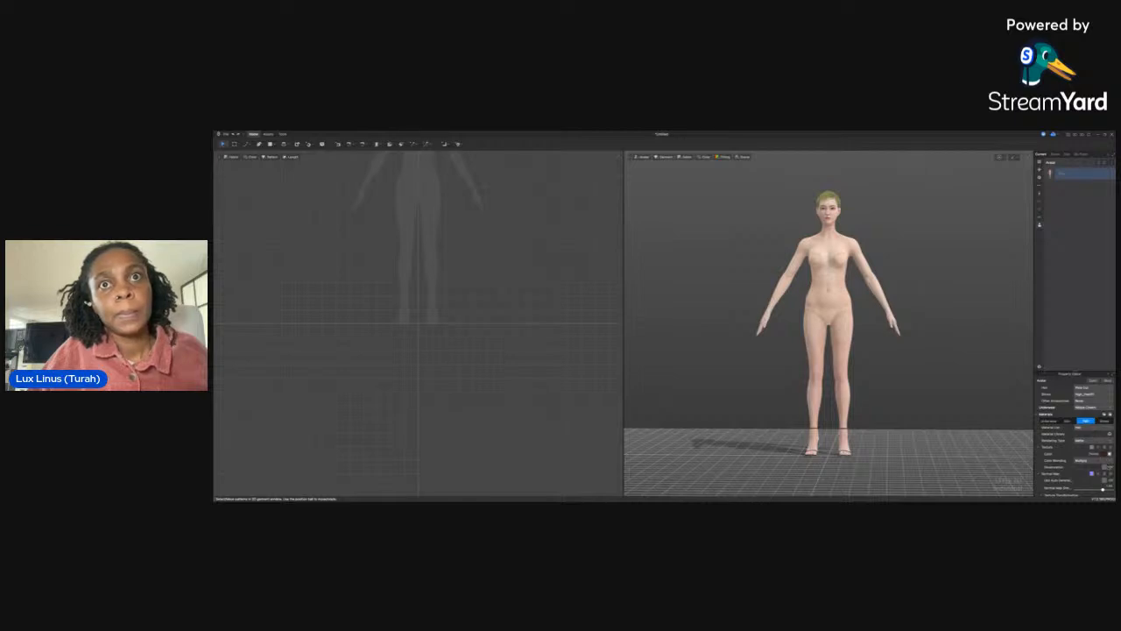
click(1105, 467)
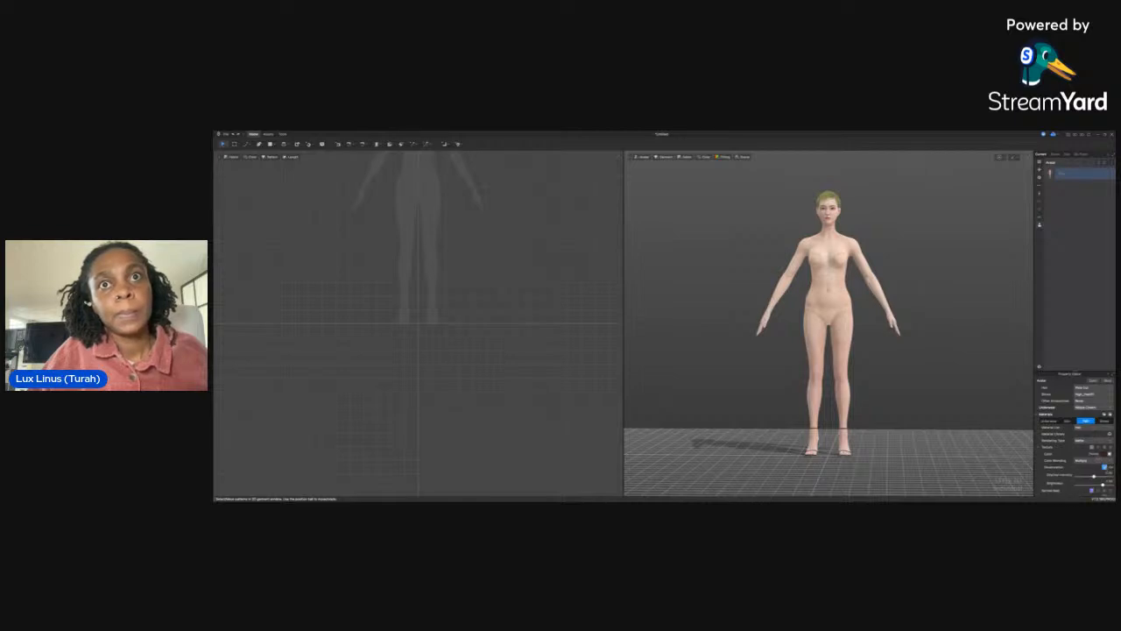
key(Escape)
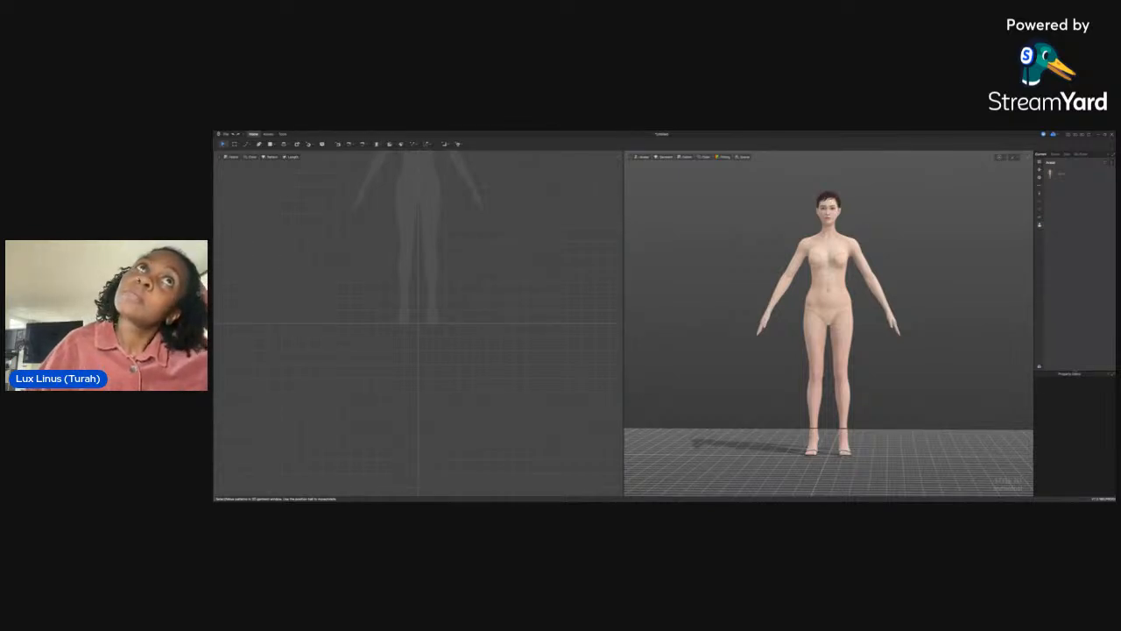
Color the avatar's hair red and open the trouser garment with its pattern pieces on the avatar
click(828, 200)
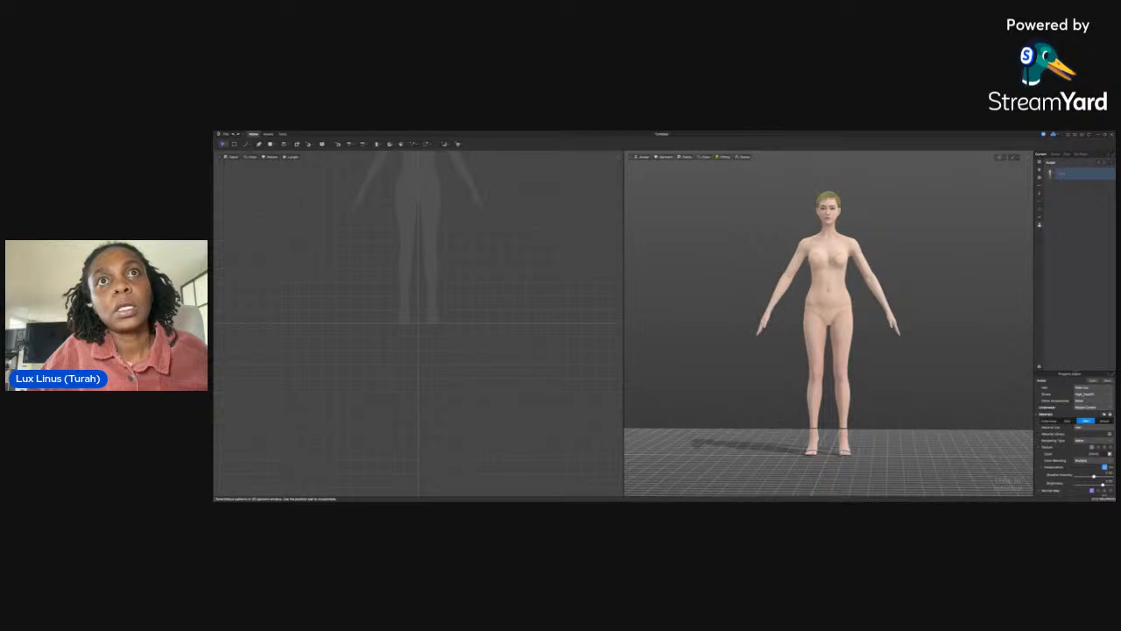
click(1109, 455)
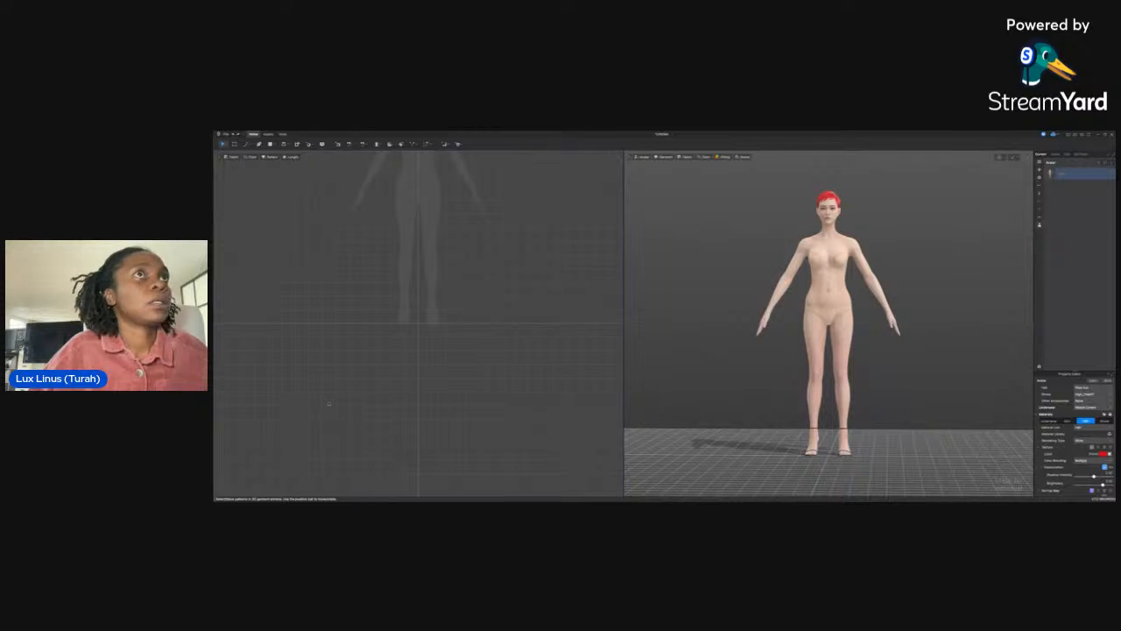
click(933, 191)
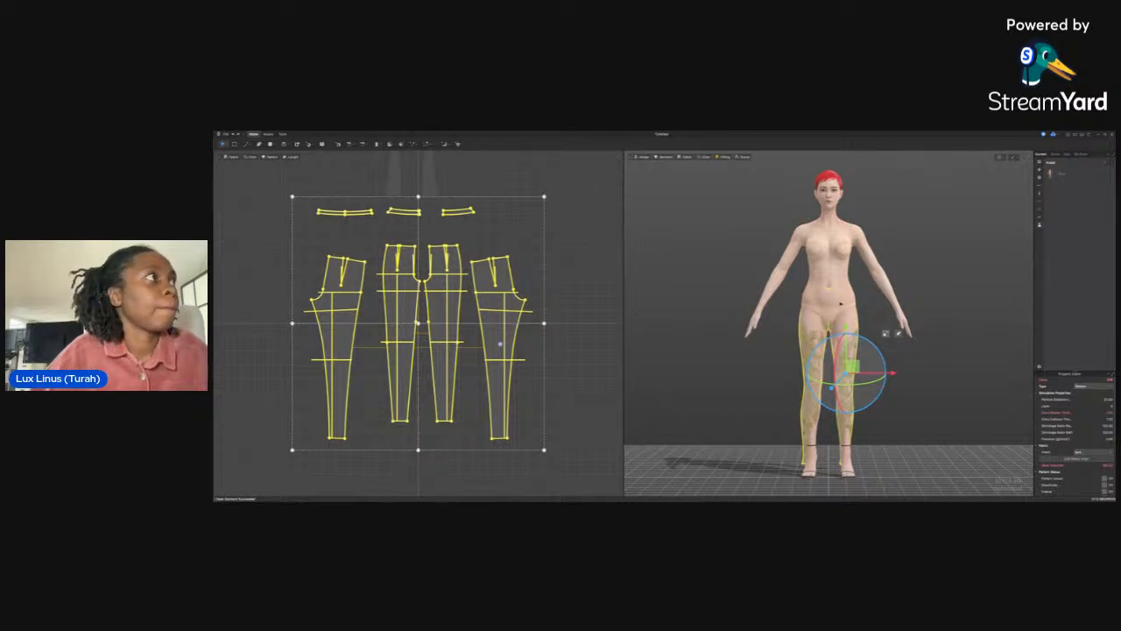
Select all trouser and waistband pattern pieces and, in side view, move the garment up to the avatar's waist
click(841, 304)
mouse_move(841, 304)
right_down()
mouse_move(769, 296)
mouse_move(842, 304)
right_up()
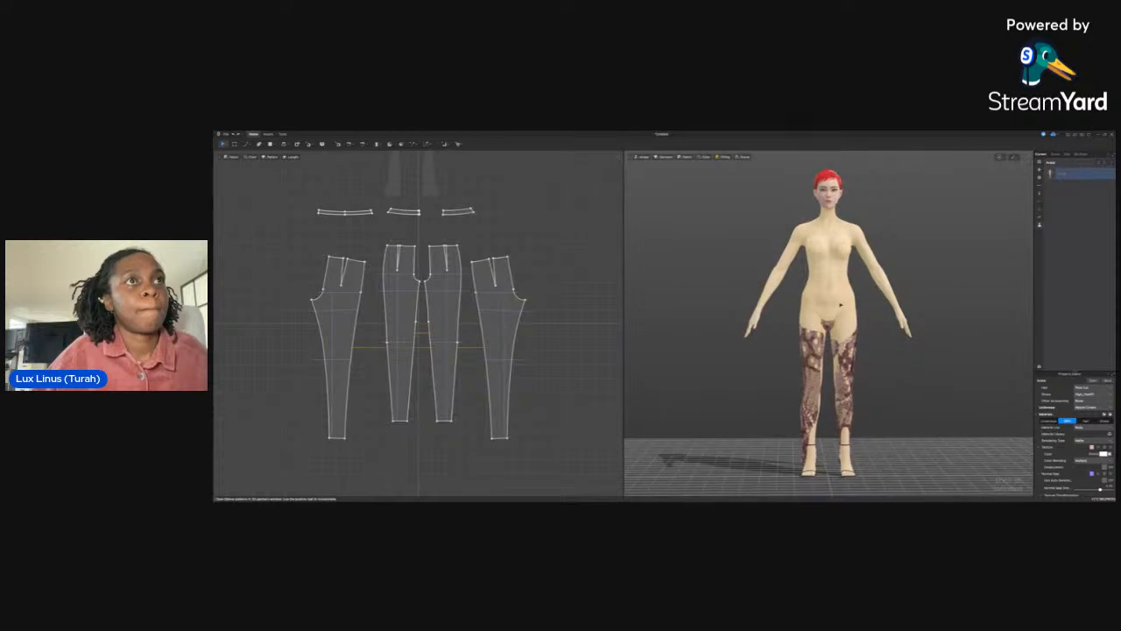
click(505, 429)
key(ctrl+a)
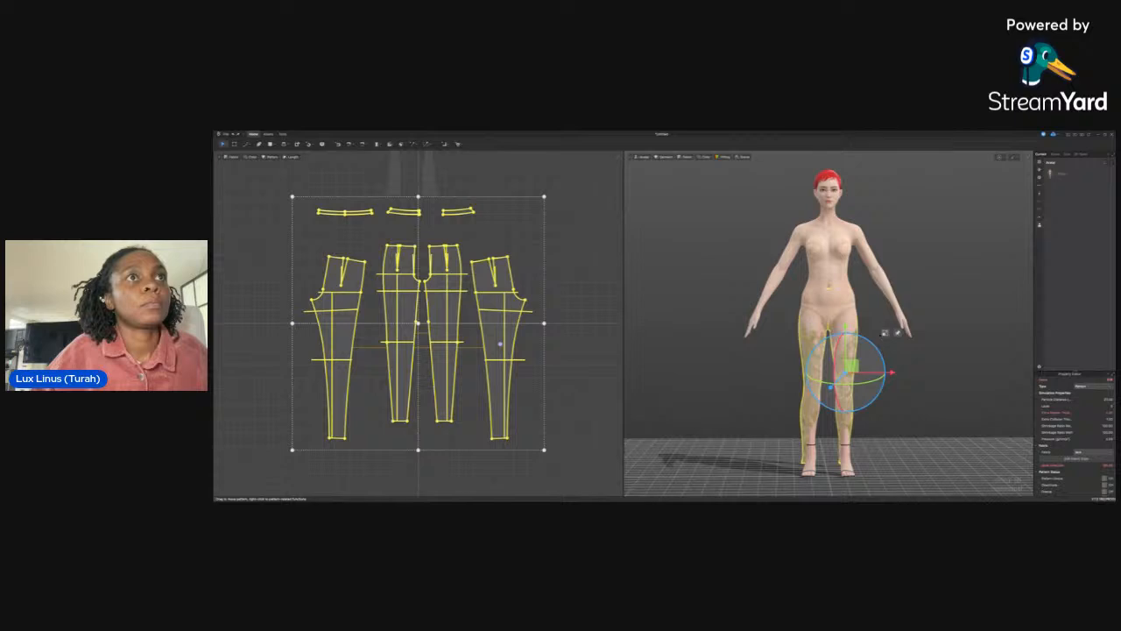
click(934, 326)
right_drag(934, 326, 871, 299)
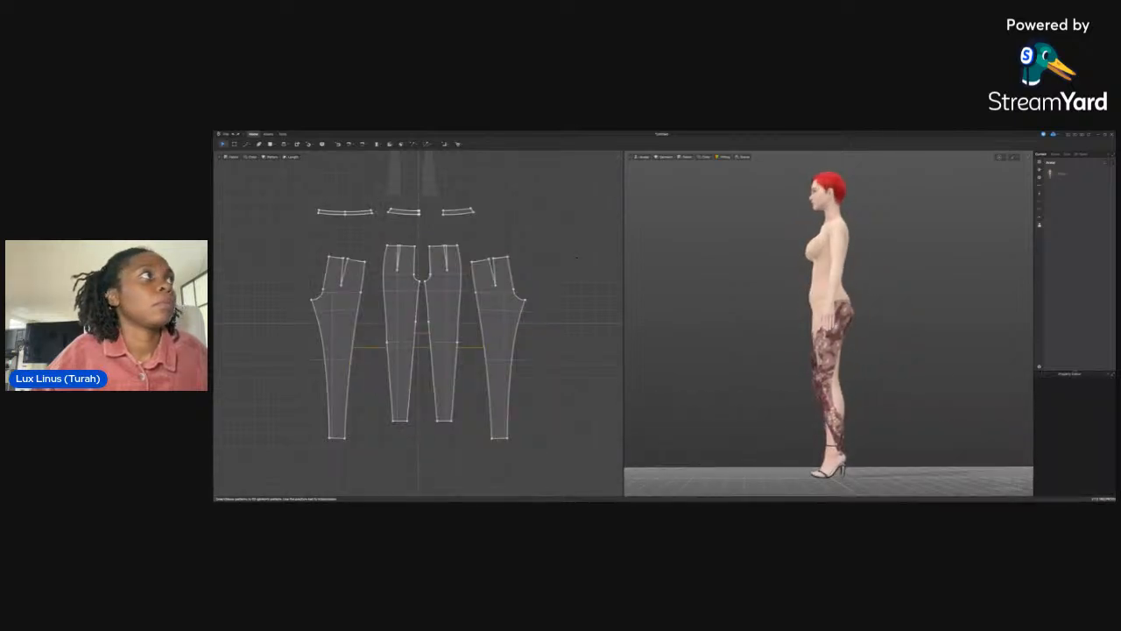
drag(298, 181, 515, 457)
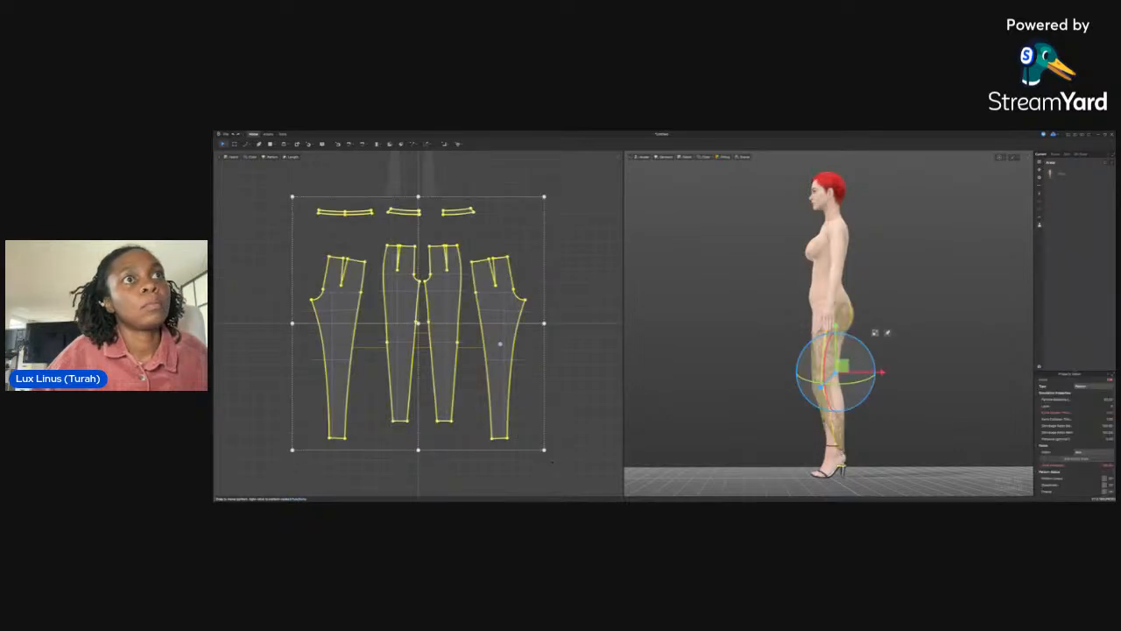
drag(843, 370, 852, 339)
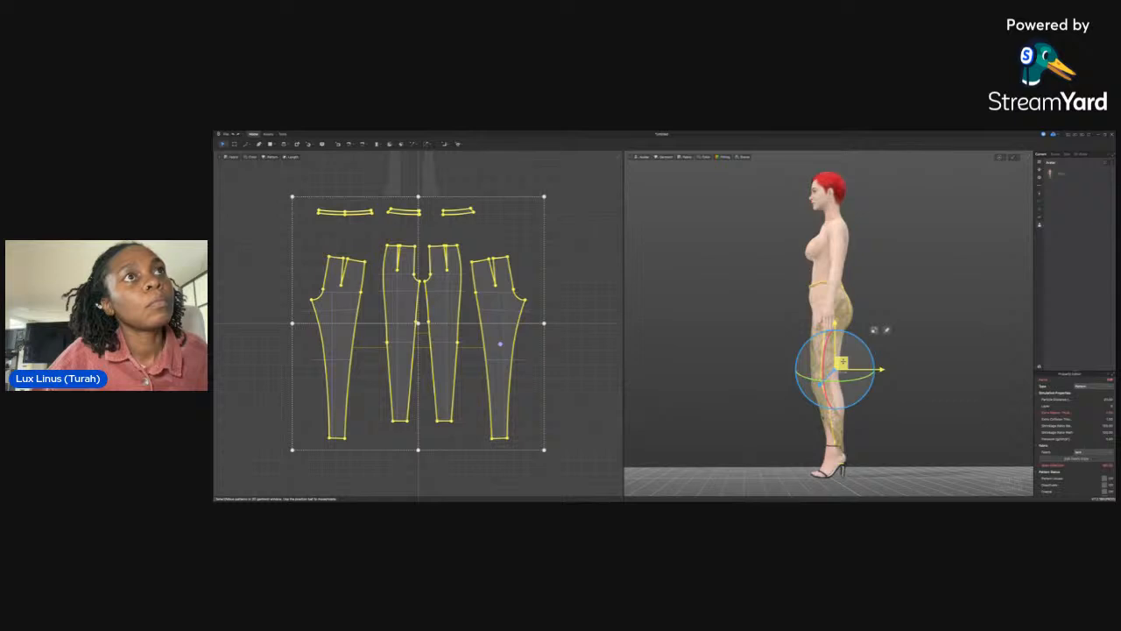
In side view, shift the front trouser leg piece slightly forward off the avatar's leg
key(Escape)
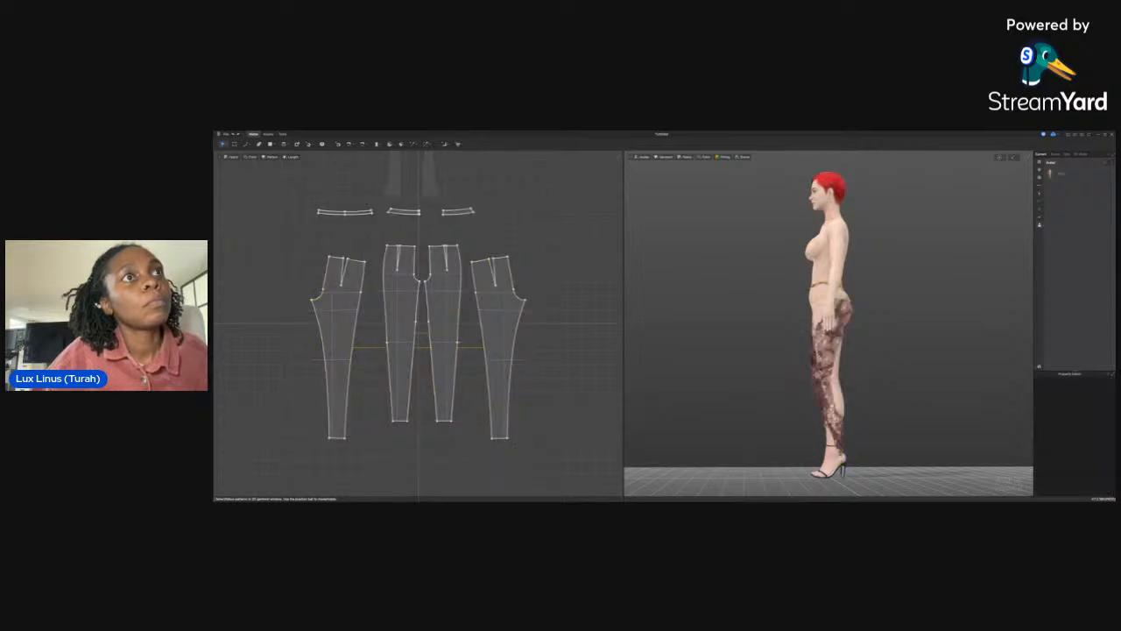
click(818, 368)
mouse_move(817, 364)
mouse_down()
mouse_move(843, 355)
mouse_move(810, 374)
mouse_up()
click(837, 351)
click(698, 294)
From the avatar's other side, move the front trouser leg pieces forward and the back ones backward, clear of the body
right_drag(698, 295, 885, 289)
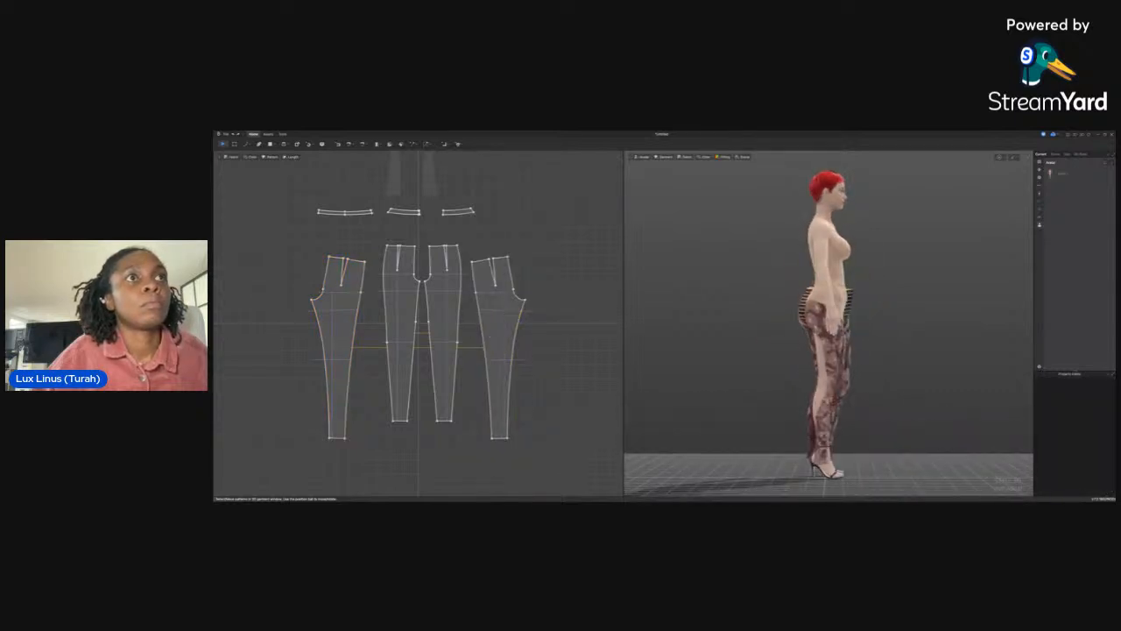
click(839, 364)
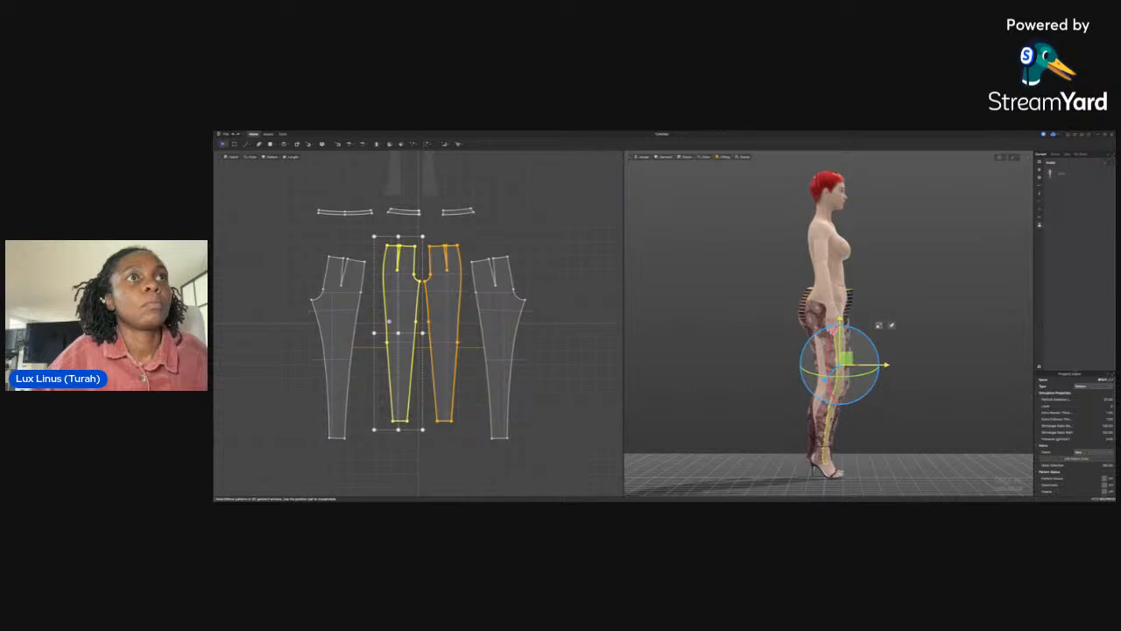
drag(846, 359, 854, 359)
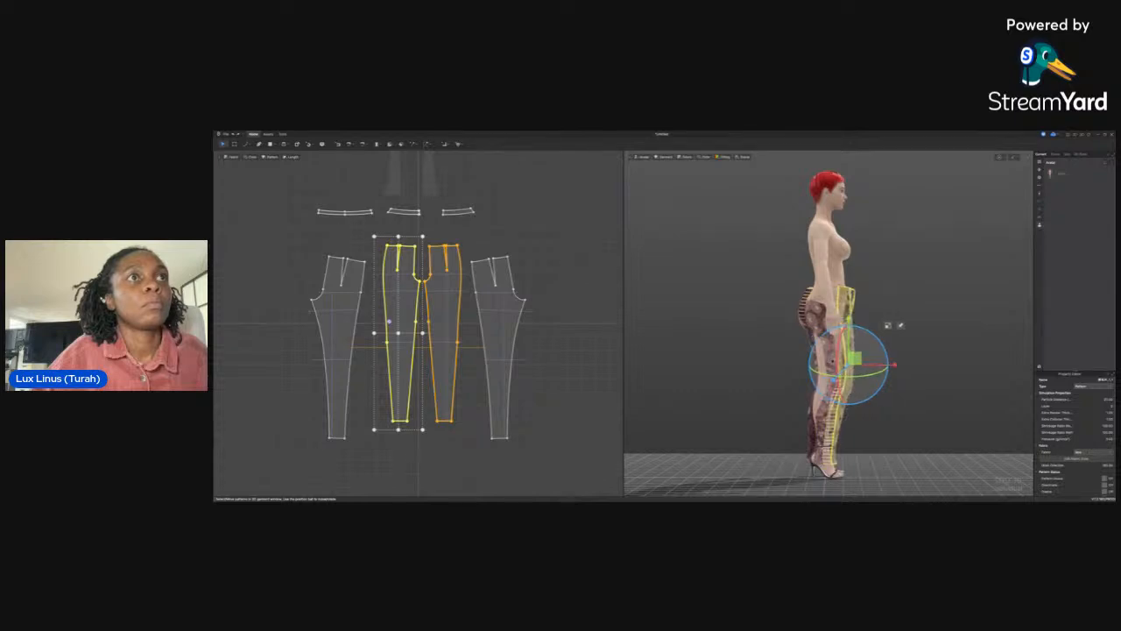
click(349, 334)
drag(877, 359, 869, 359)
In front view, adjust the position and angle of the front trouser leg piece to line up with the avatar's leg
key(2)
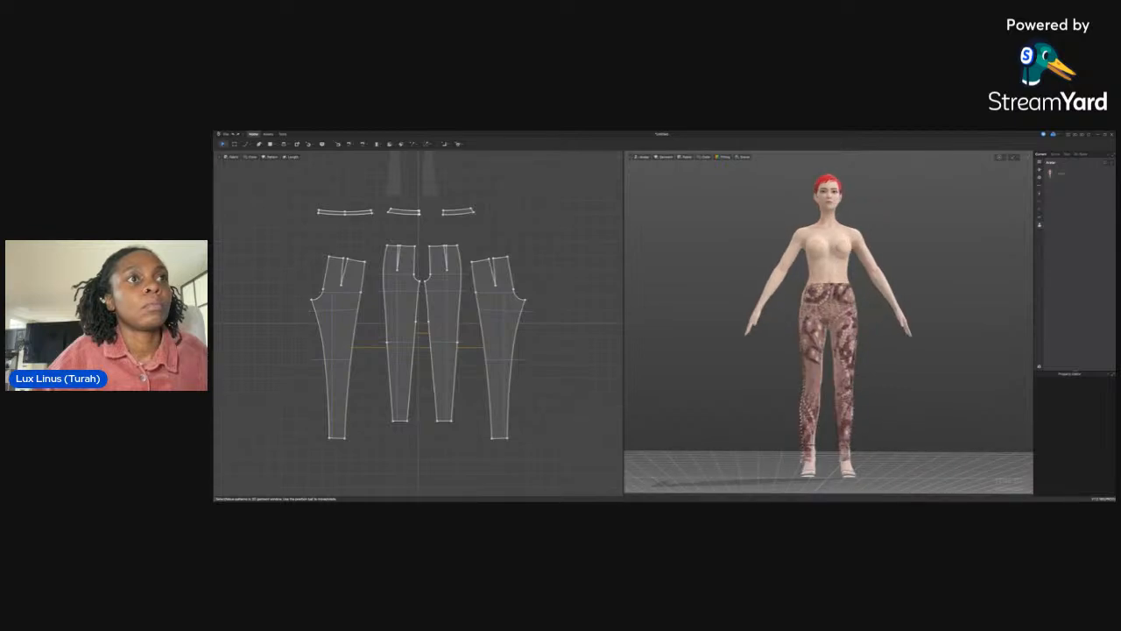
click(815, 405)
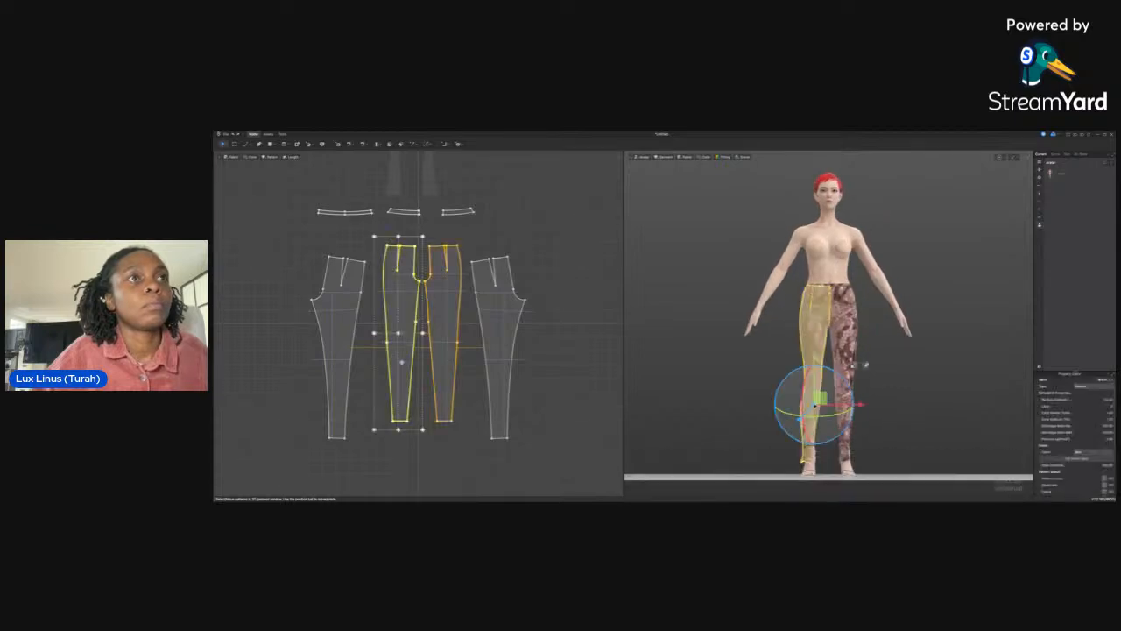
drag(830, 439, 833, 437)
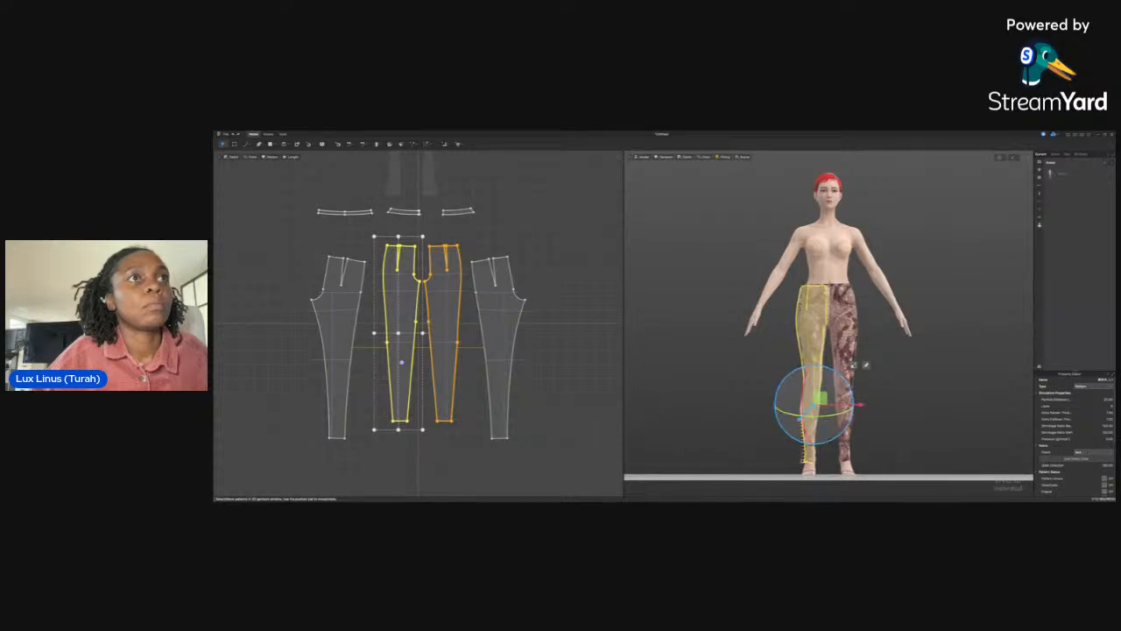
drag(819, 399, 821, 398)
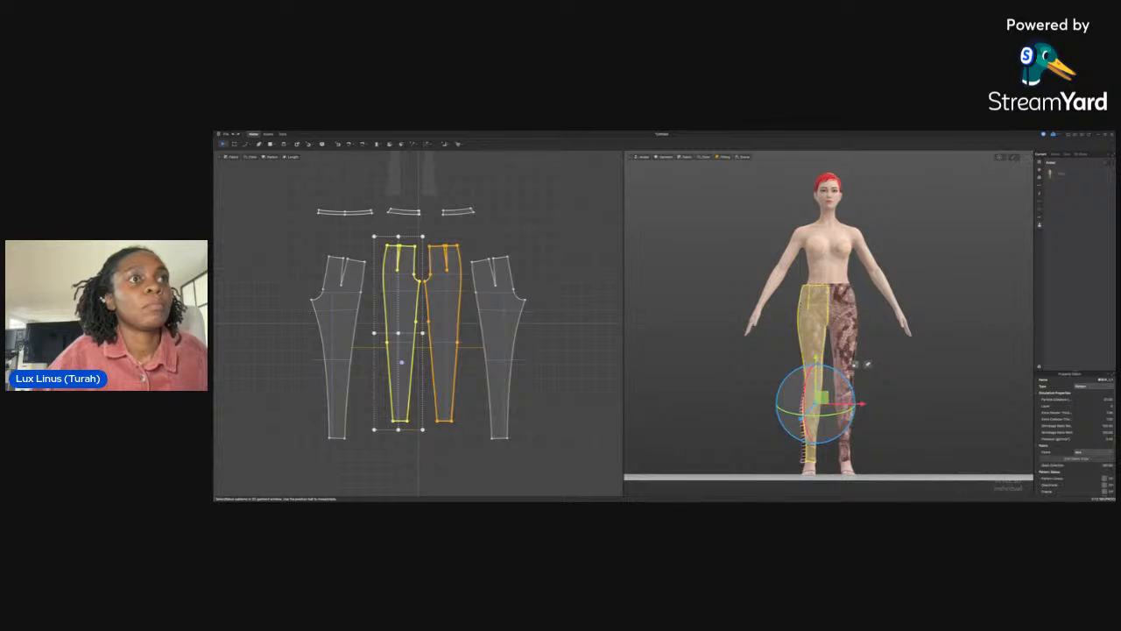
click(341, 403)
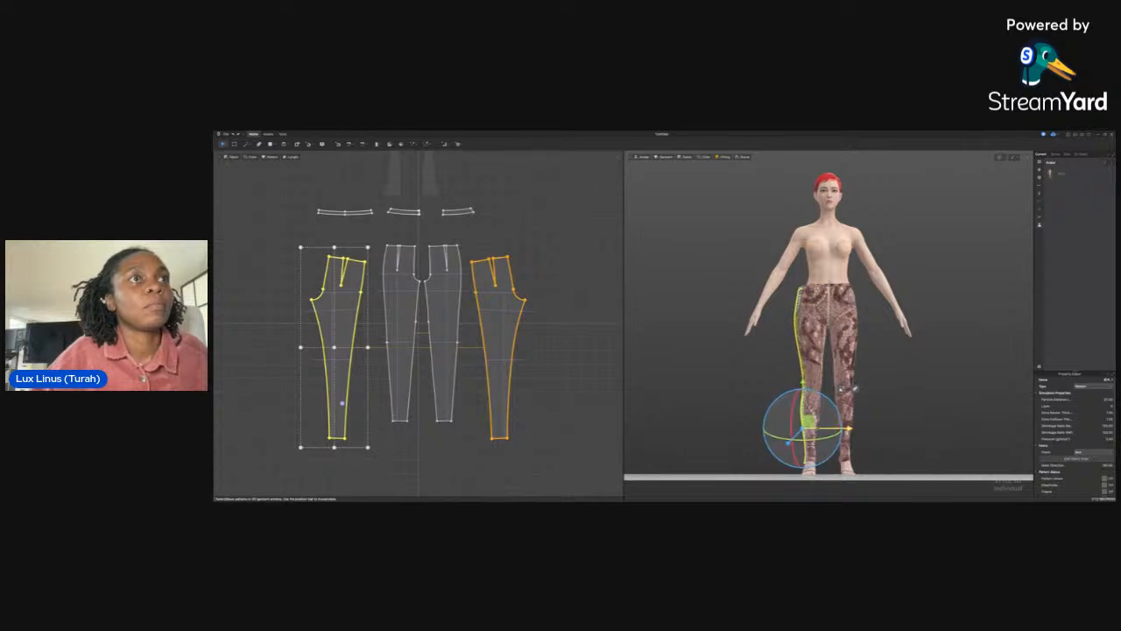
click(875, 409)
Check the trouser pieces from the front and back, then simulate the garment so it drapes on the avatar
key(3)
key(2)
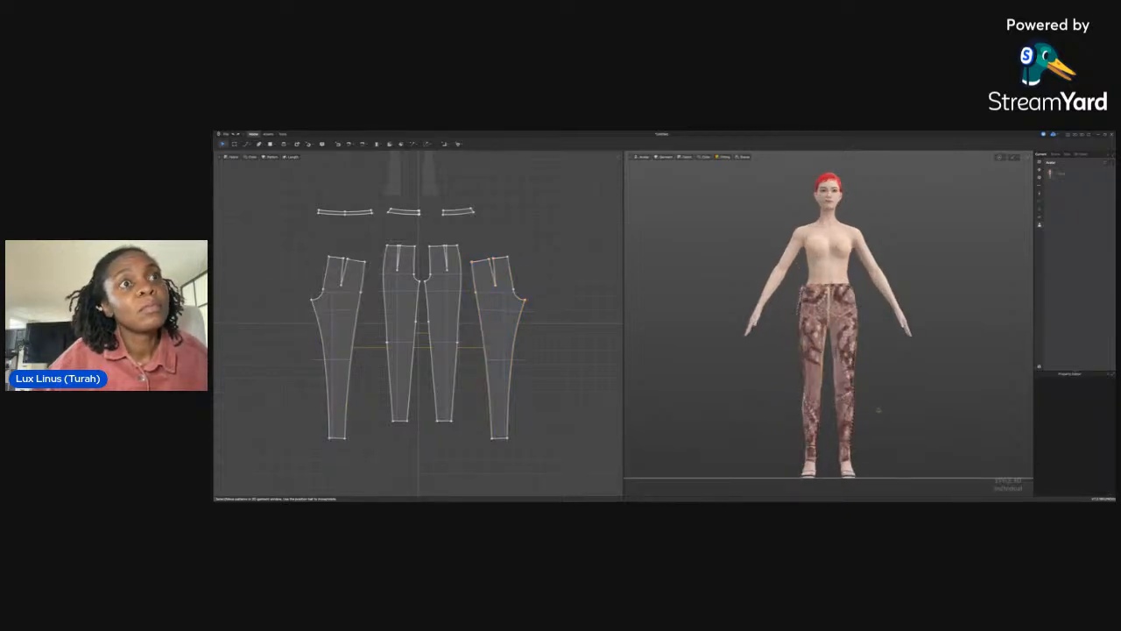
key(6)
key(8)
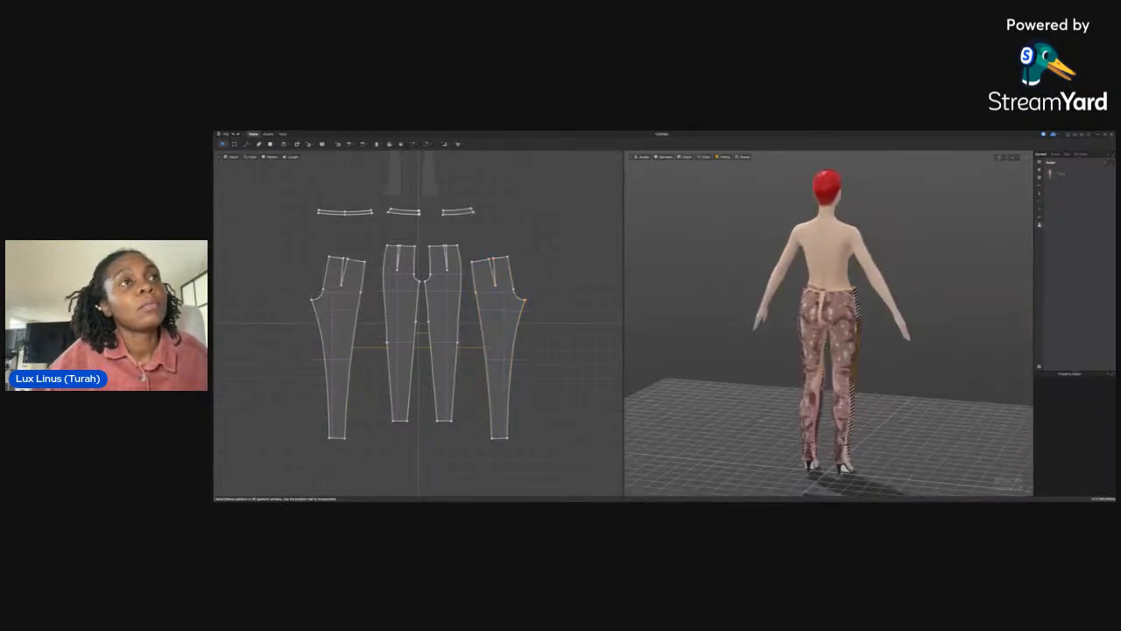
key(6)
key(8)
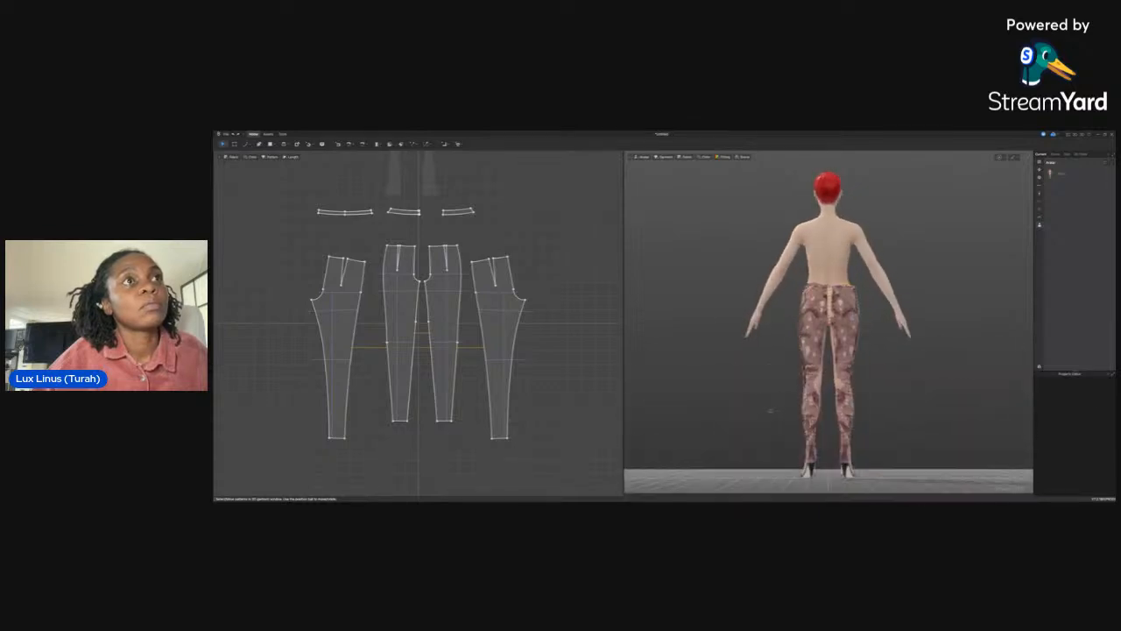
click(503, 336)
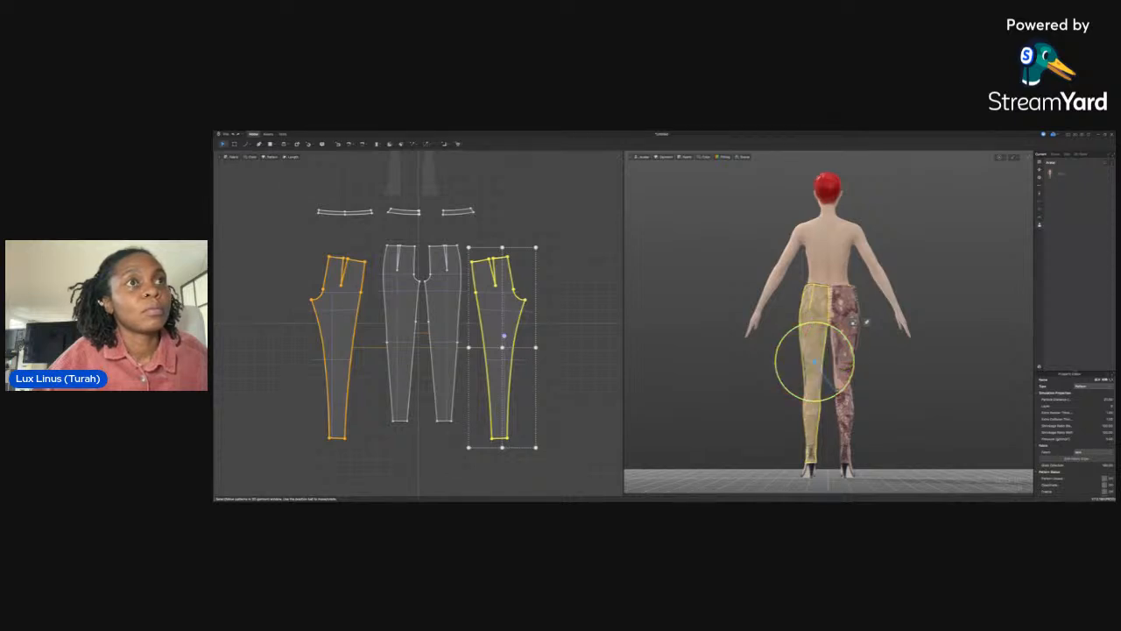
key(space)
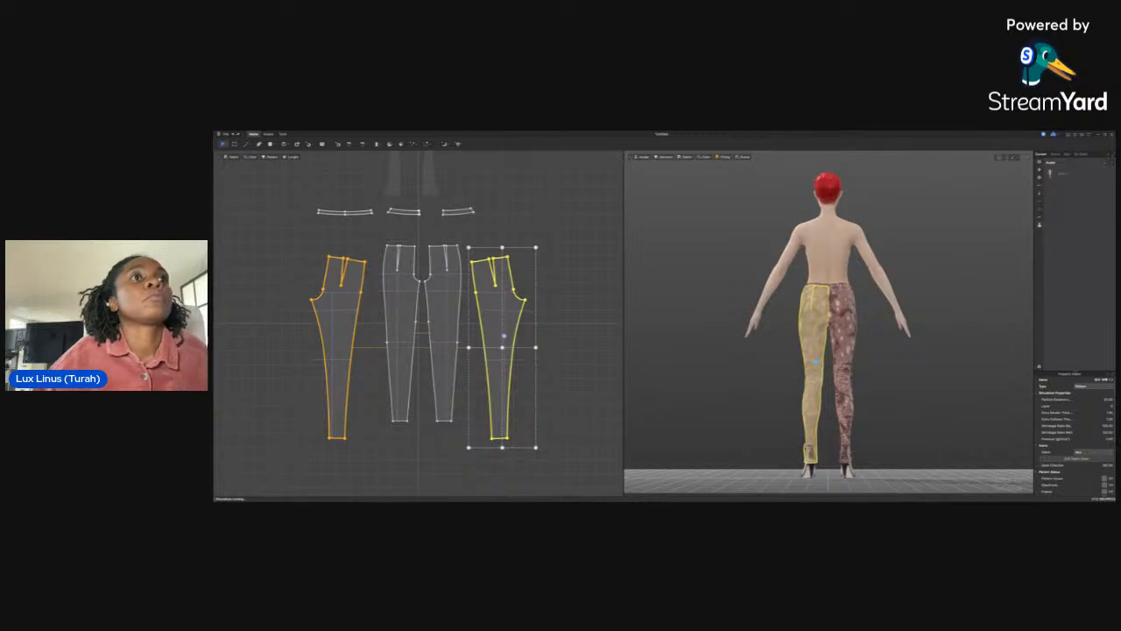
key(2)
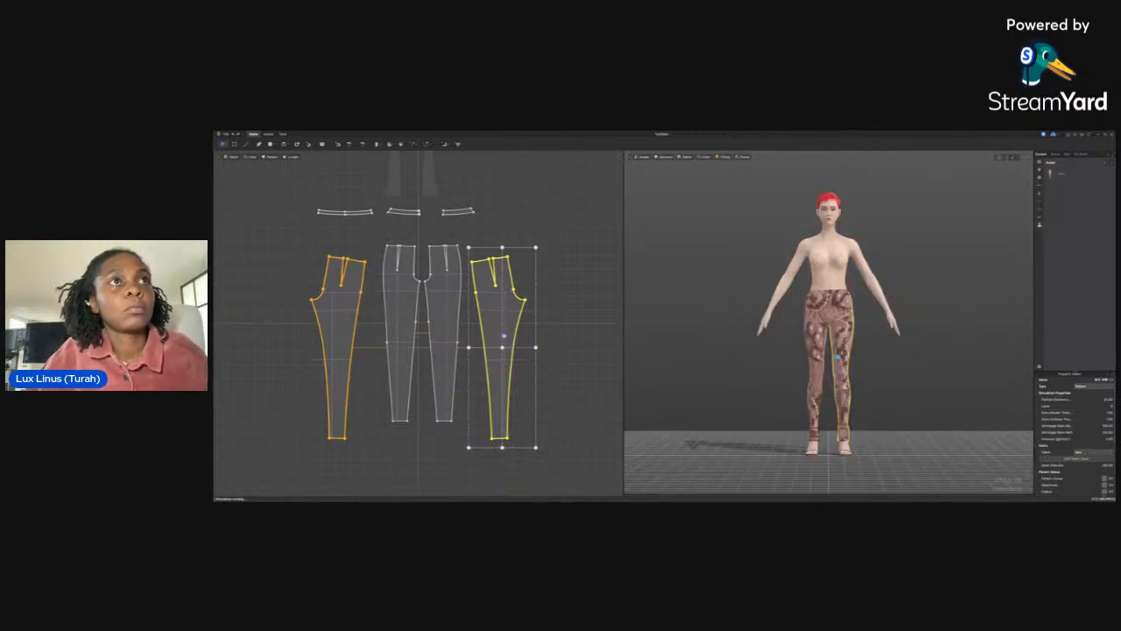
click(857, 397)
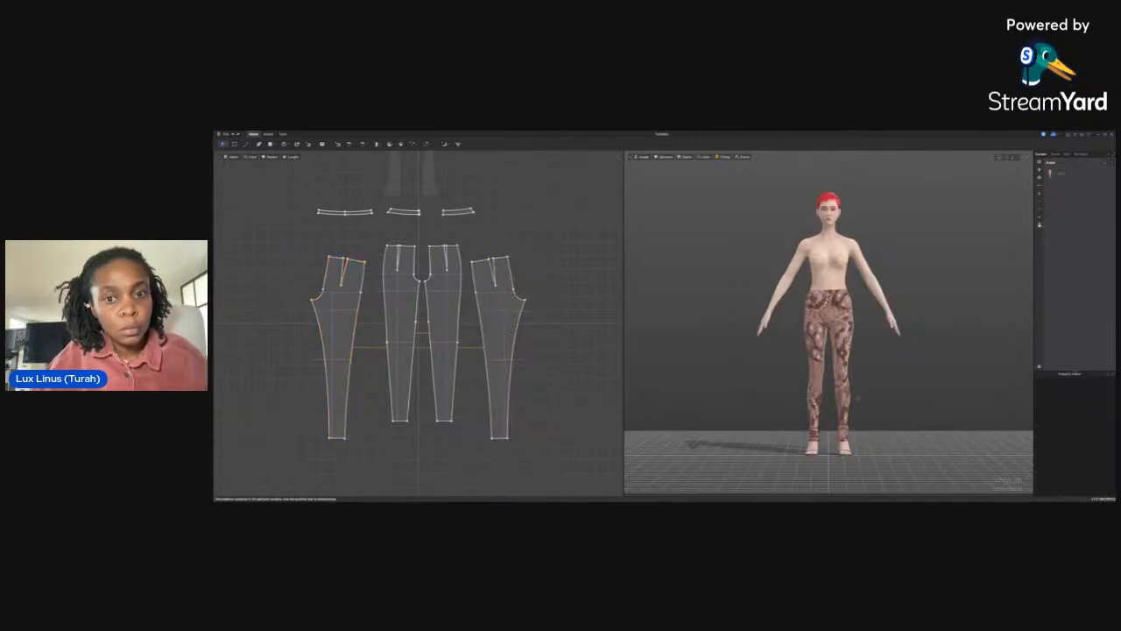
Examine the fit of the draped trousers on the avatar up close and at full length from the front
scroll(857, 397, down, 2)
scroll(857, 397, up, 4)
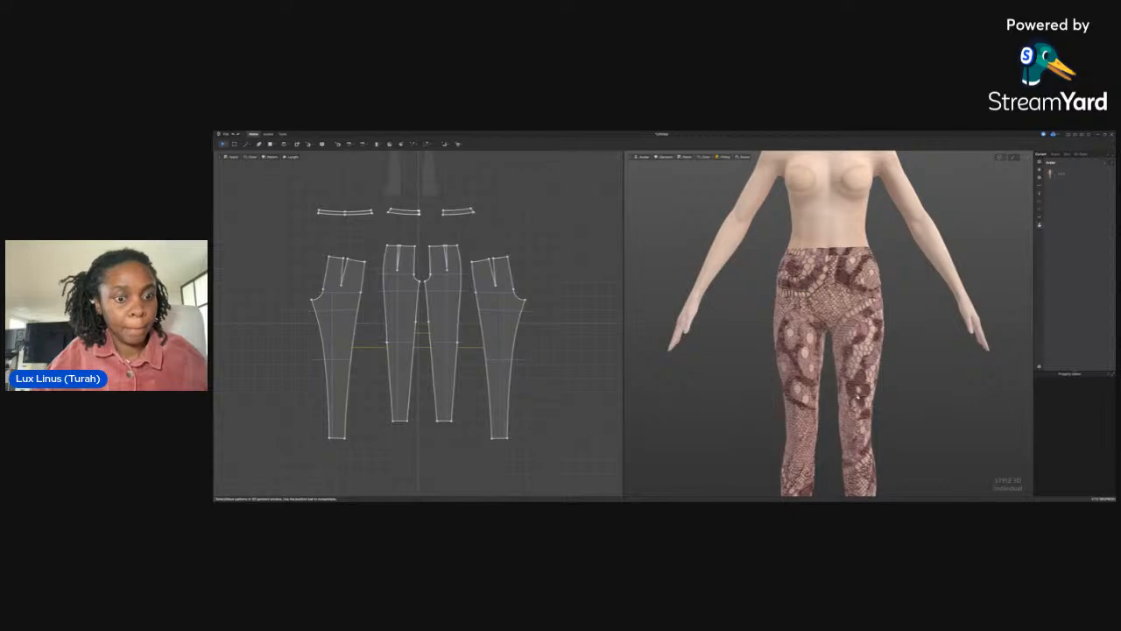
scroll(857, 397, down, 3)
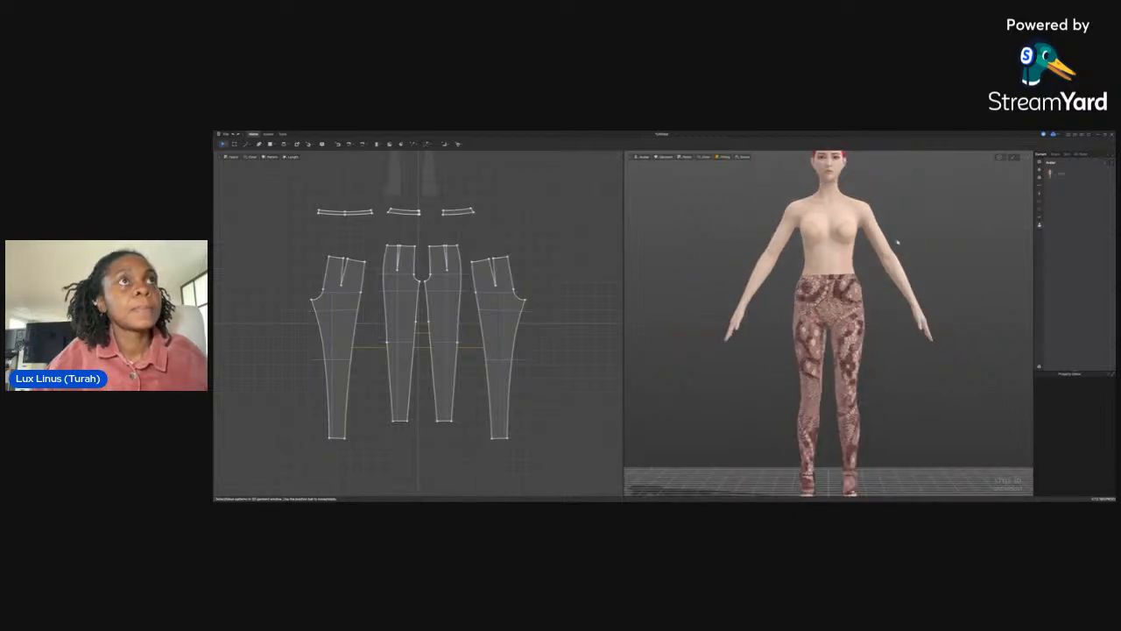
scroll(898, 242, up, 6)
scroll(898, 242, down, 8)
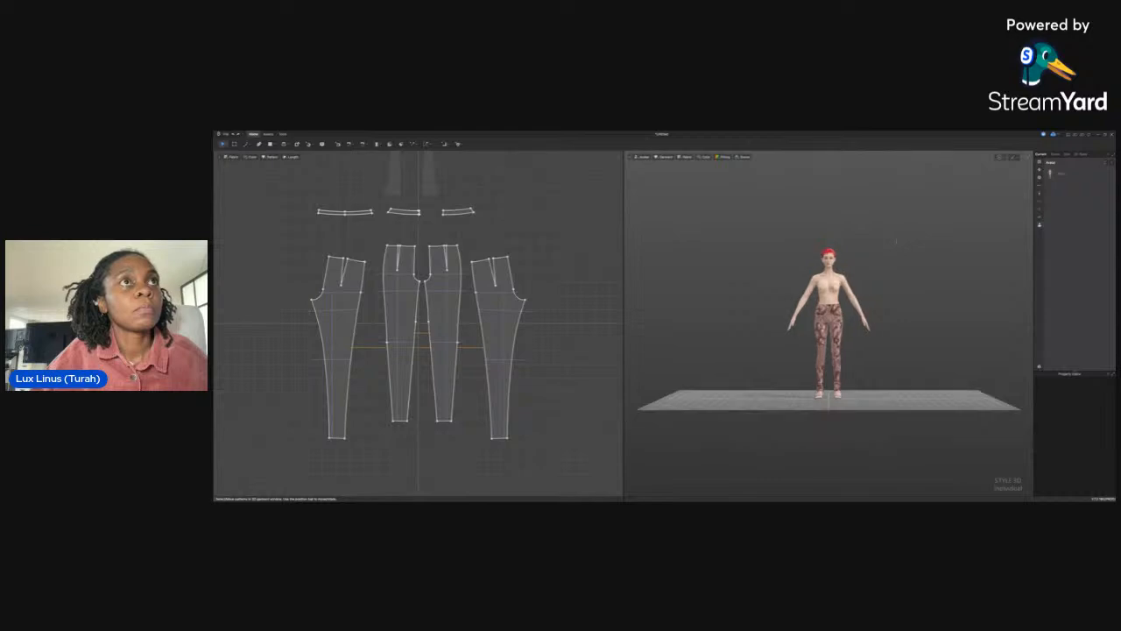
scroll(898, 242, up, 5)
scroll(898, 242, down, 3)
scroll(898, 242, down, 2)
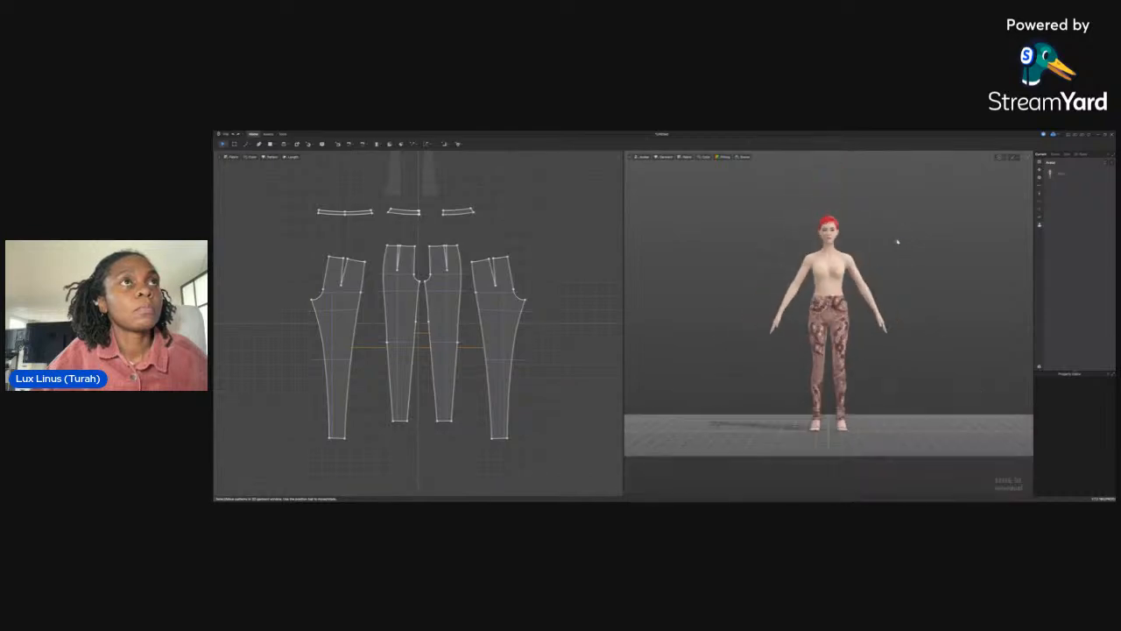
scroll(897, 243, up, 2)
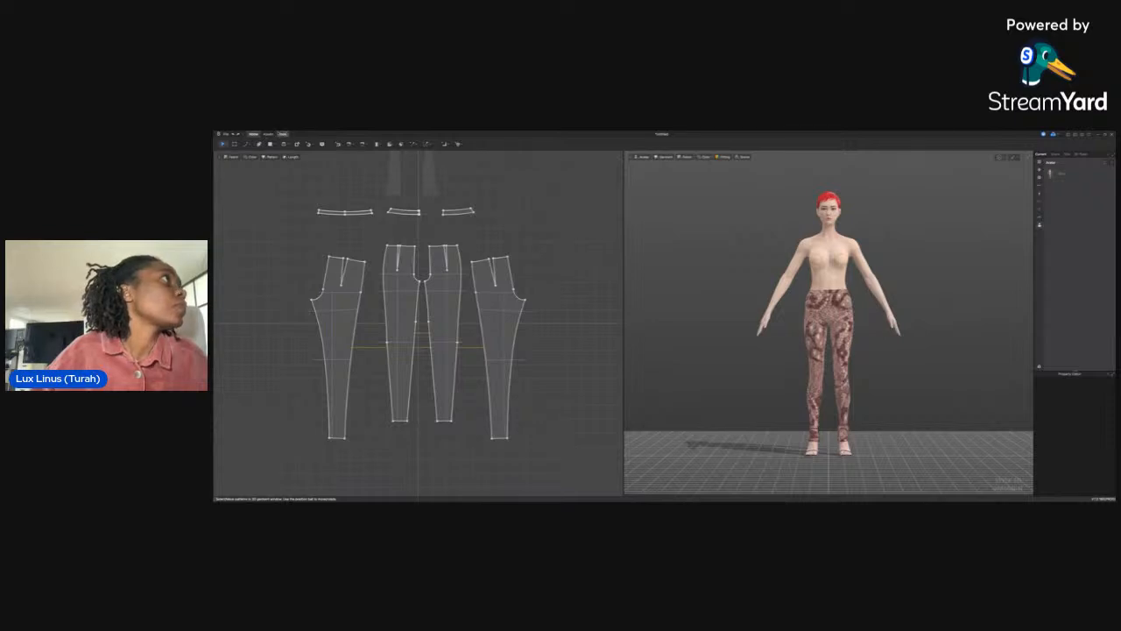
Open the animation editor and adjust the zoom scale of its timeline
click(282, 133)
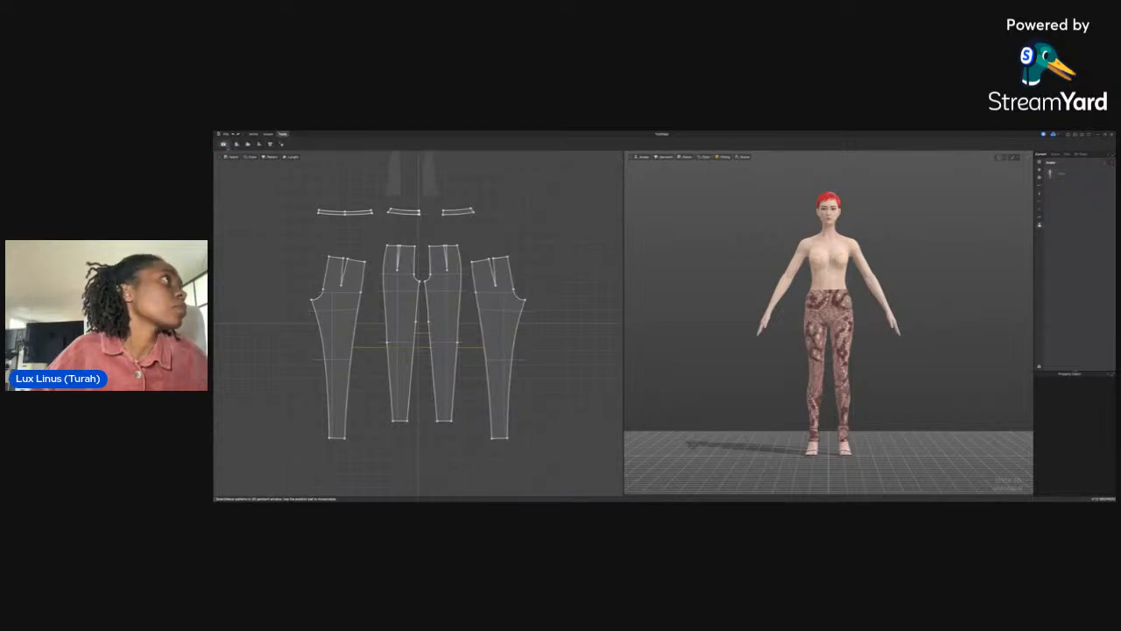
click(248, 144)
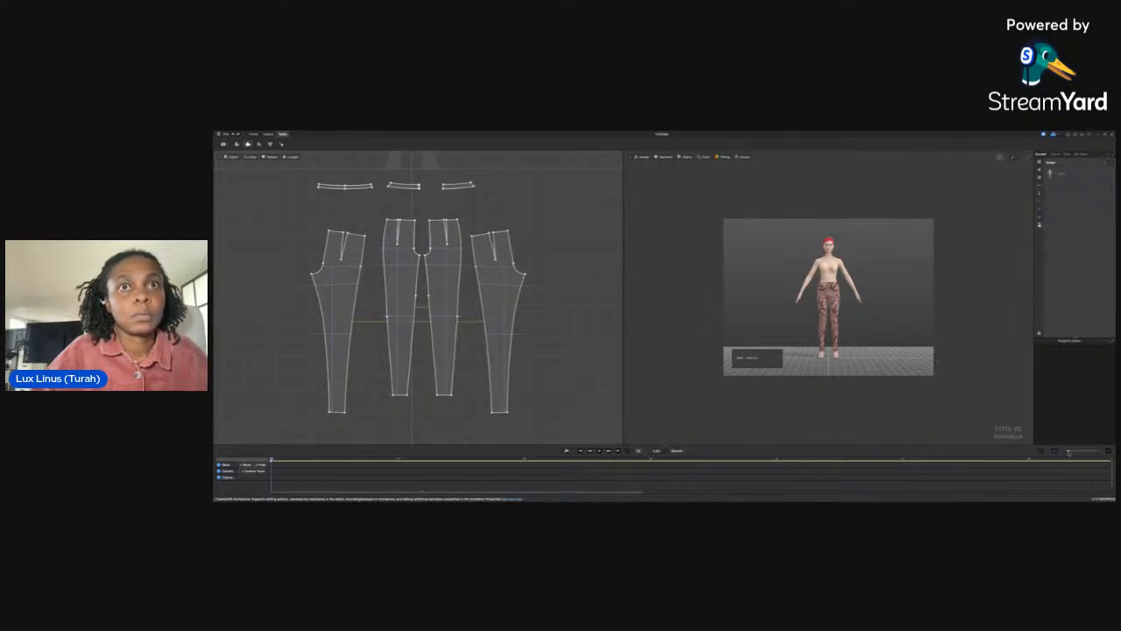
mouse_move(1070, 452)
mouse_down()
mouse_move(1096, 451)
mouse_move(1086, 452)
mouse_up()
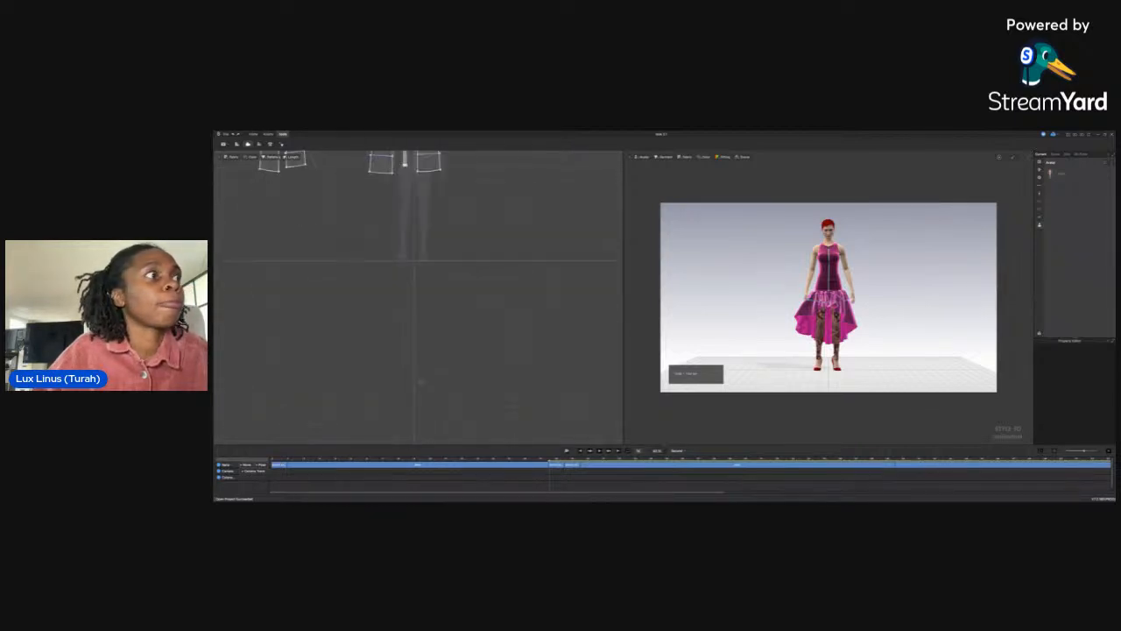
Delete all trouser and waistband pattern pieces from the pink dress project and save the project
scroll(420, 382, down, 2)
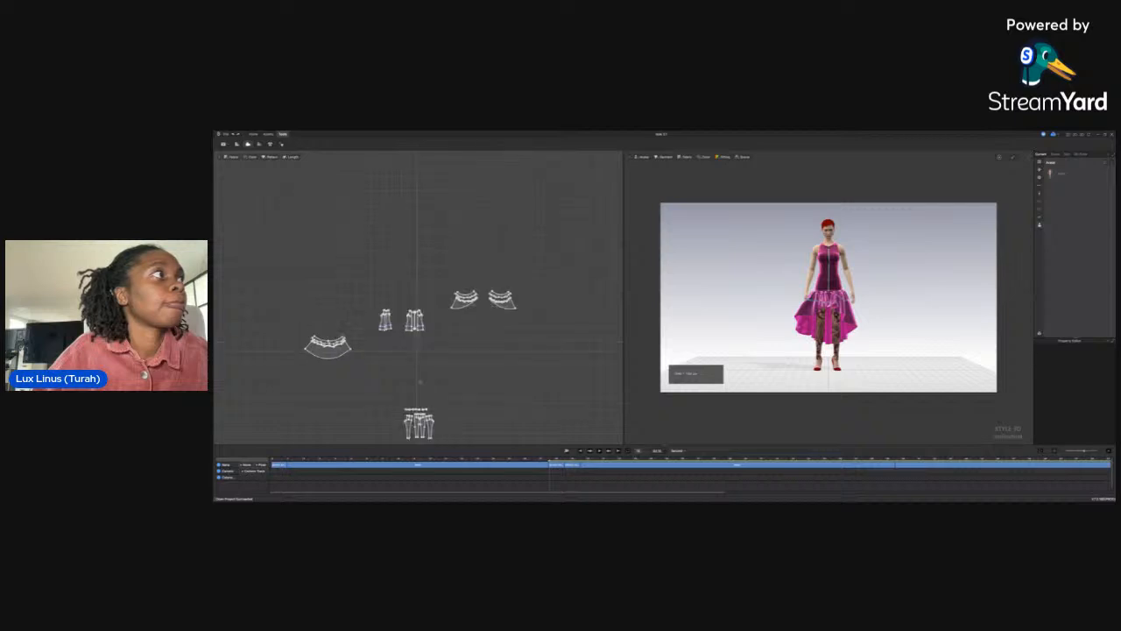
drag(393, 389, 457, 439)
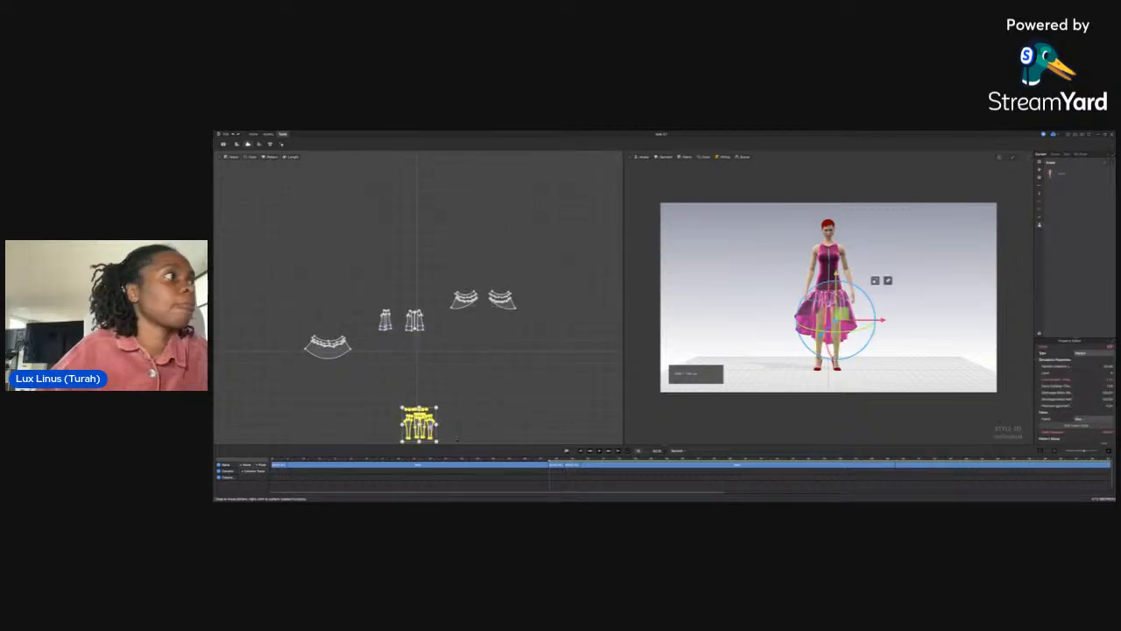
key(Delete)
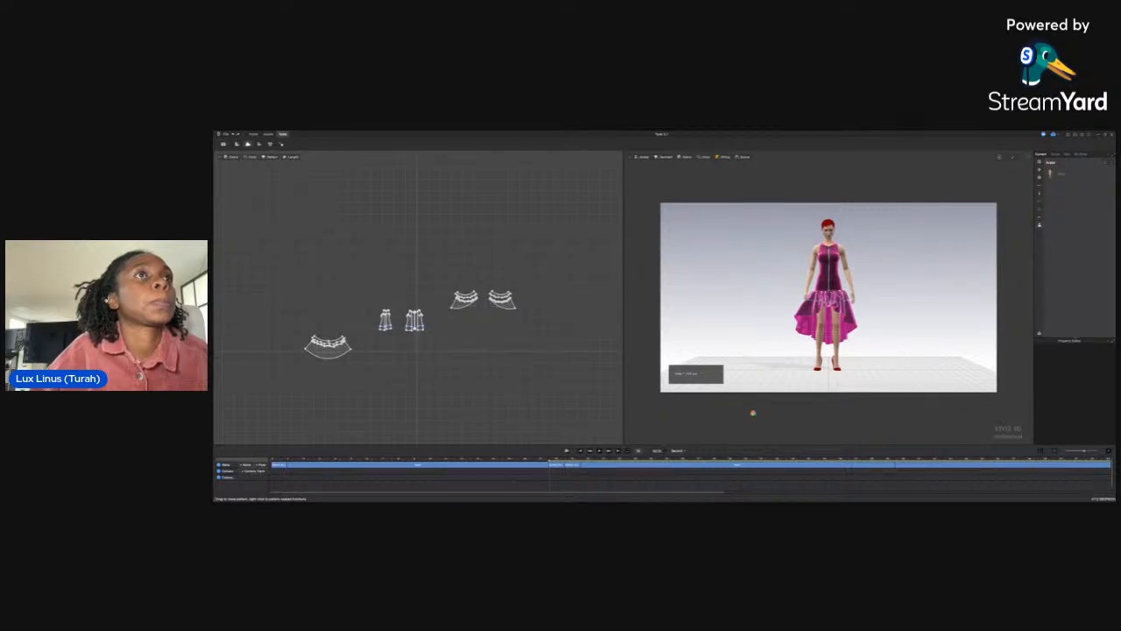
key(ctrl+s)
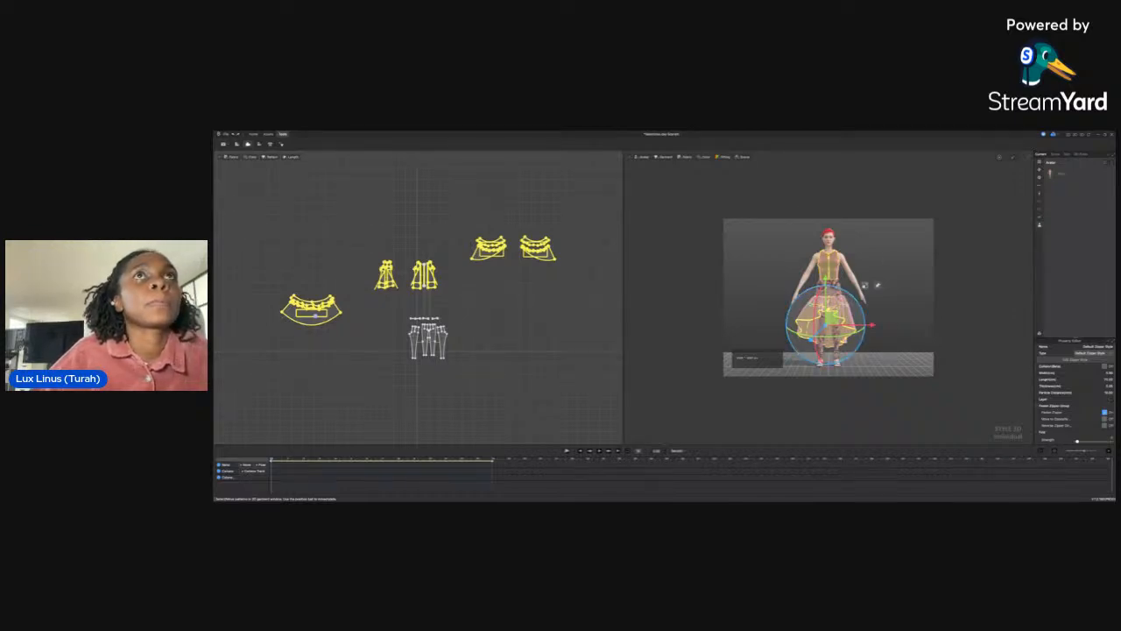
Simulate the dress over the patterned trousers and inspect the drape from the side and front
key(space)
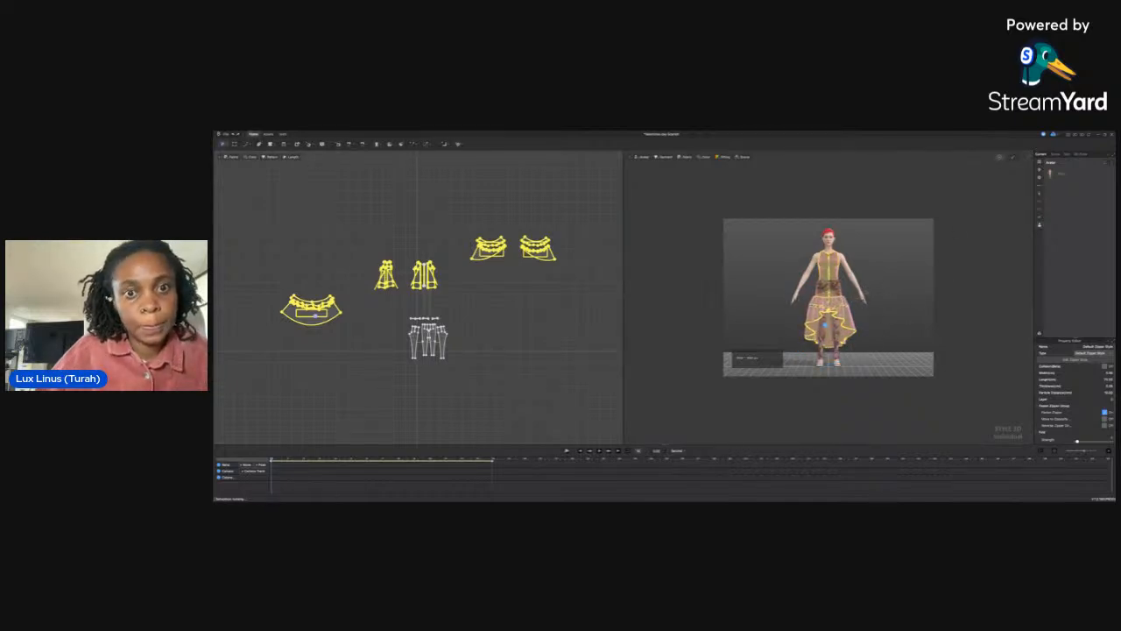
click(867, 298)
right_drag(868, 298, 814, 289)
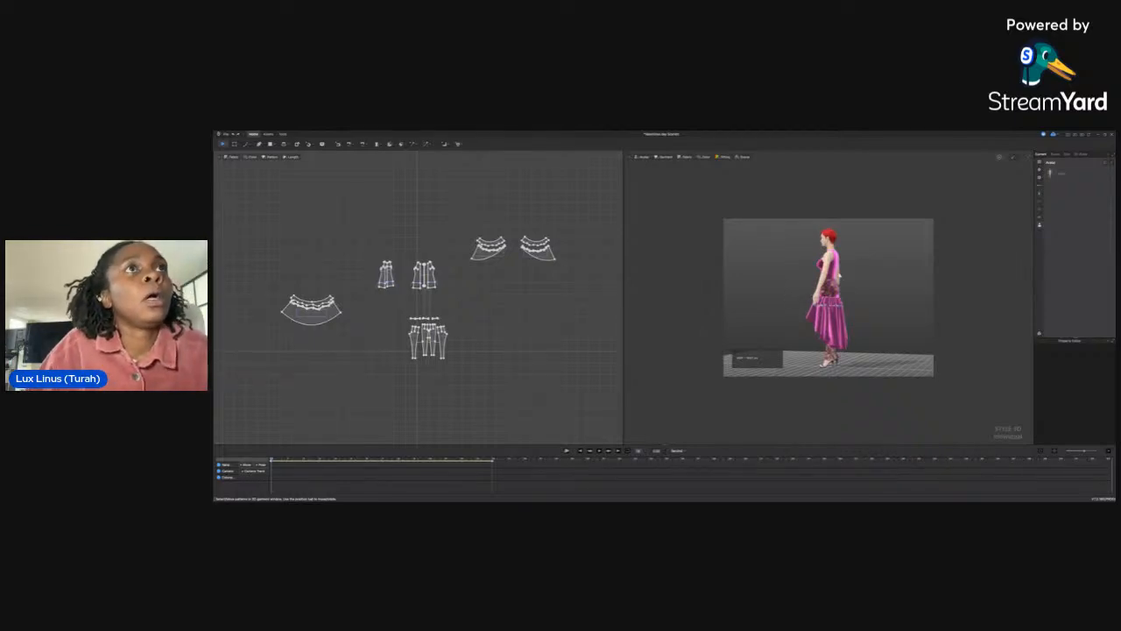
click(840, 275)
right_drag(839, 275, 888, 274)
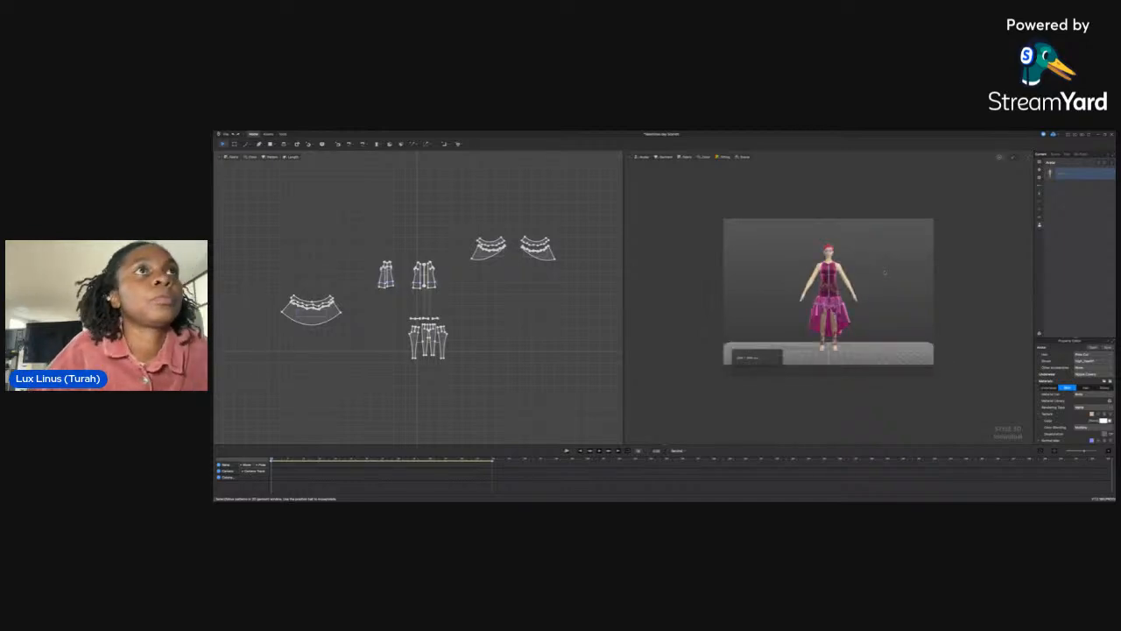
scroll(855, 298, up, 5)
scroll(887, 273, down, 4)
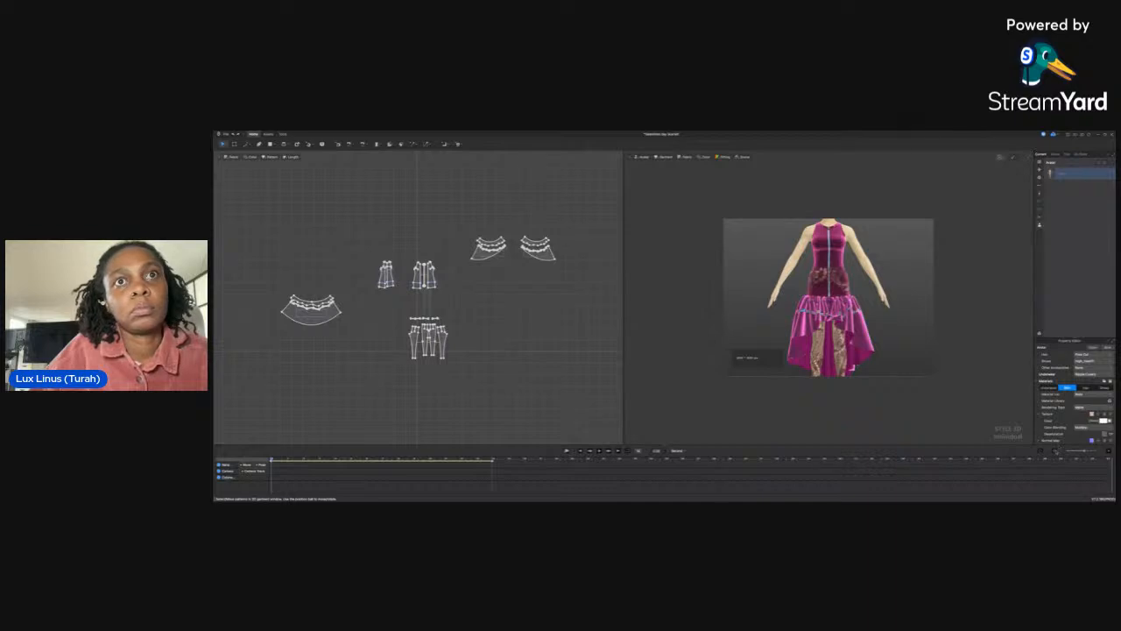
Review the animation's camera and other property groups, ending on the simulation settings
key(Escape)
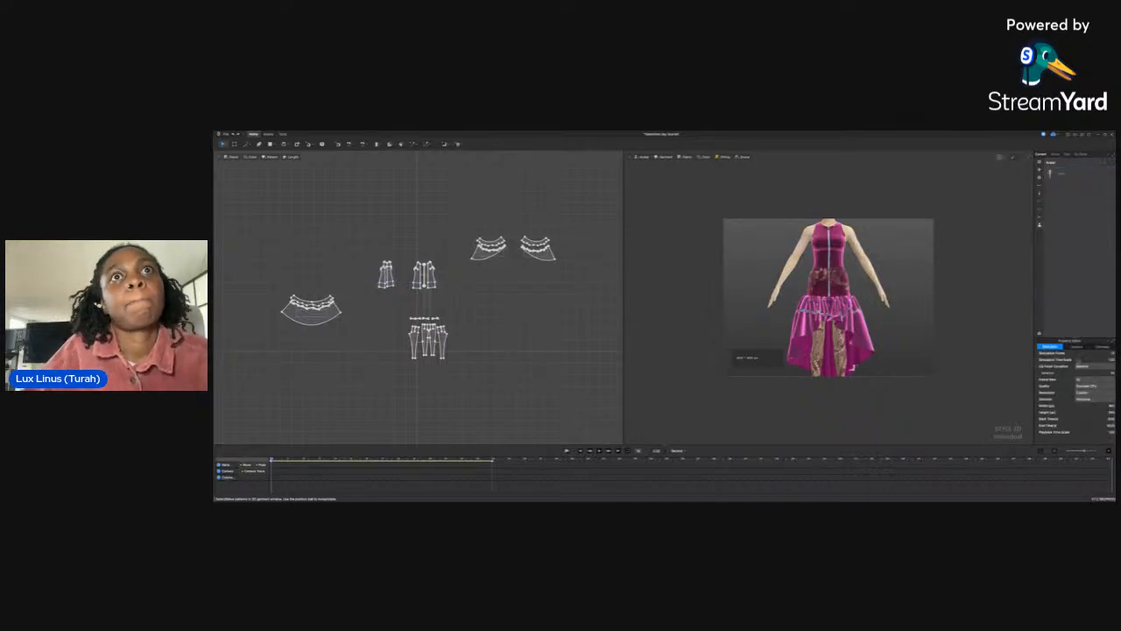
click(1077, 347)
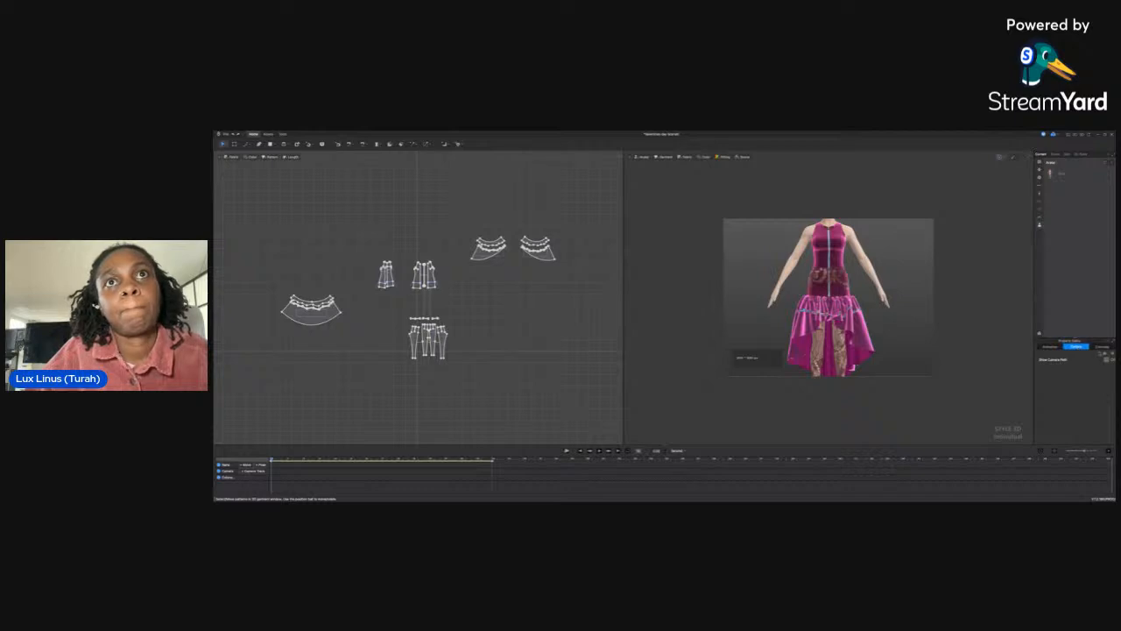
click(1102, 347)
click(1077, 347)
click(1050, 347)
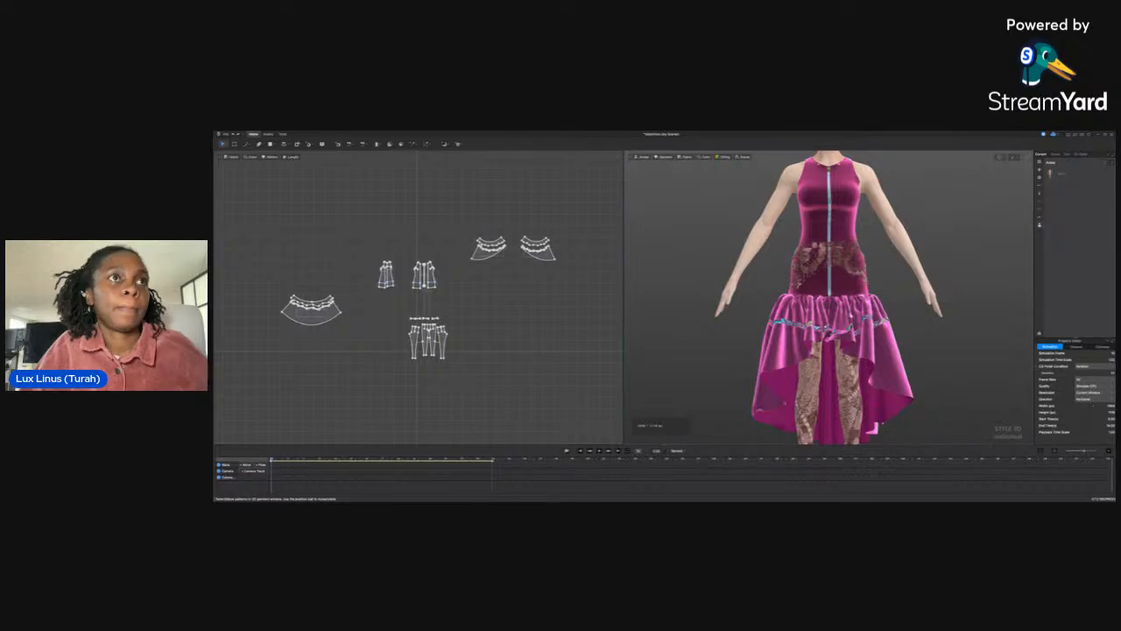
Open the avatar's shoe material settings and turn on desaturation for the shoe texture
scroll(882, 424, down, 5)
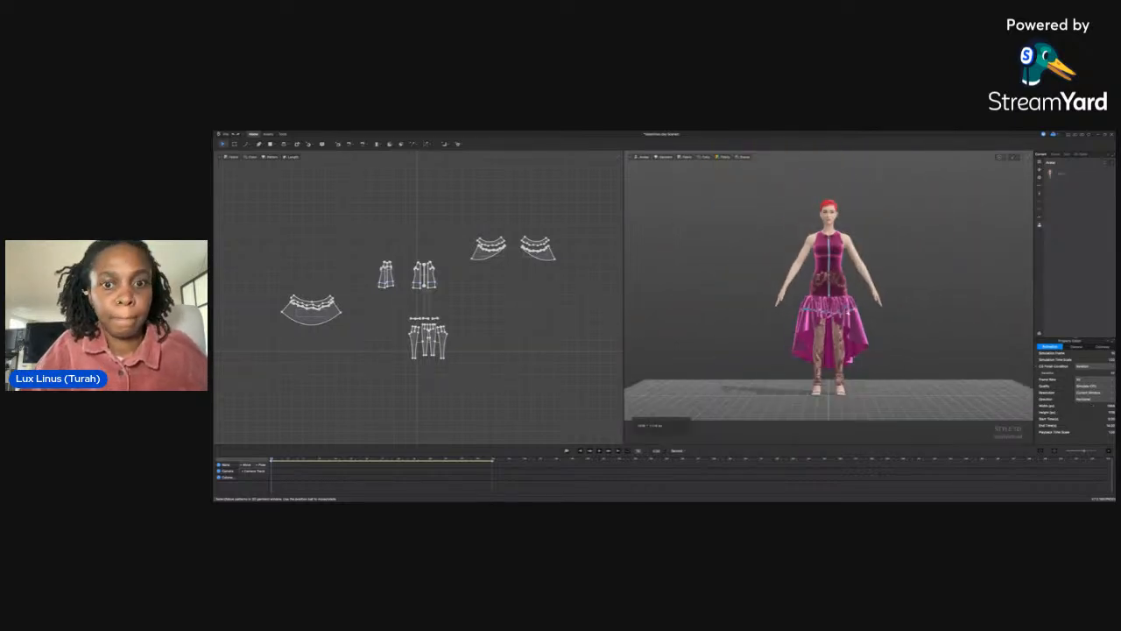
click(855, 337)
mouse_move(854, 357)
right_down()
mouse_move(692, 378)
mouse_move(854, 368)
mouse_move(863, 337)
mouse_move(857, 363)
right_up()
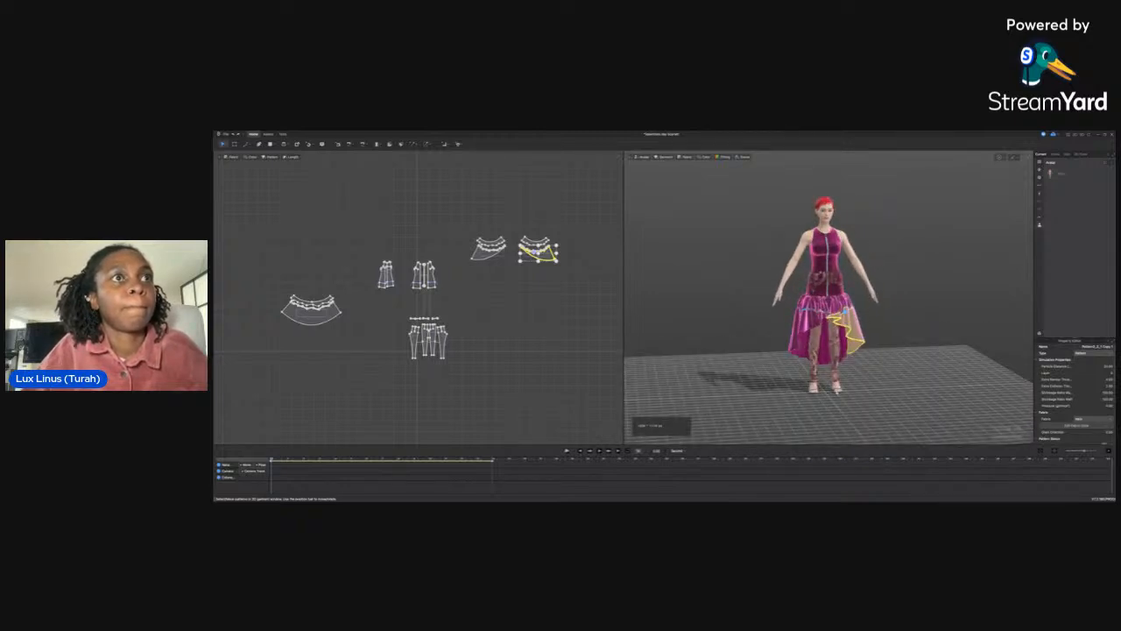
click(837, 391)
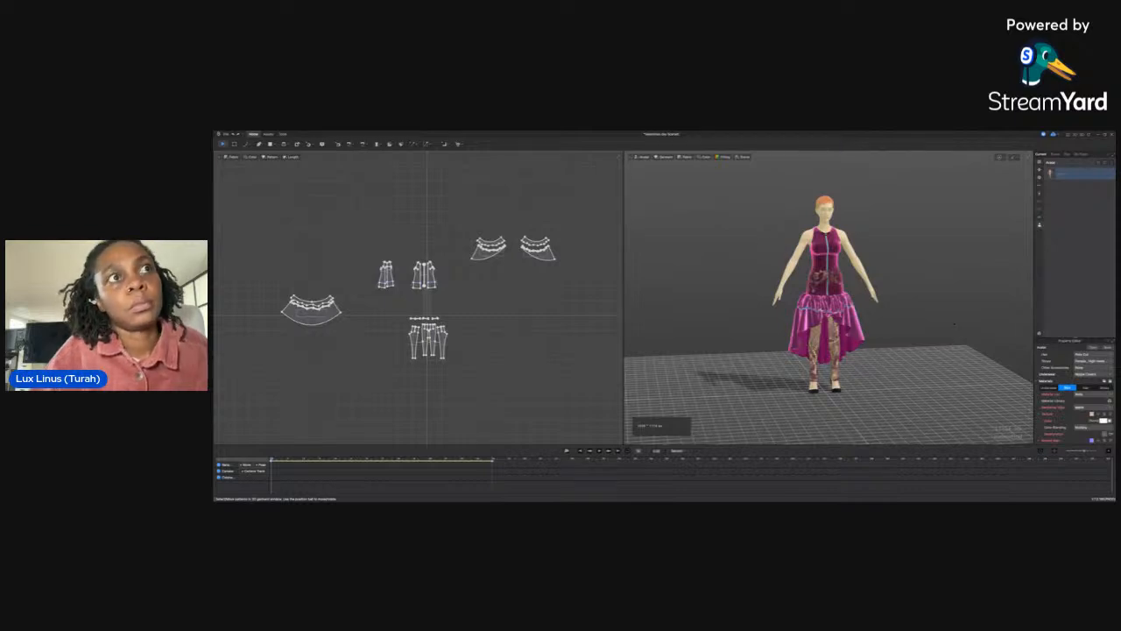
click(955, 324)
right_drag(954, 323, 914, 321)
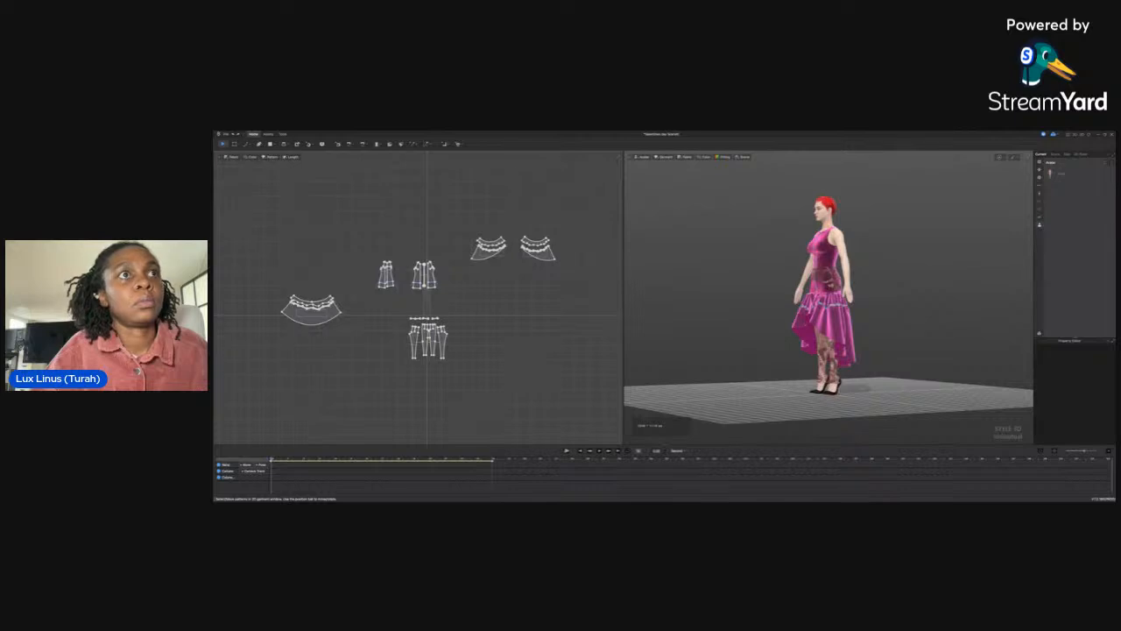
click(837, 383)
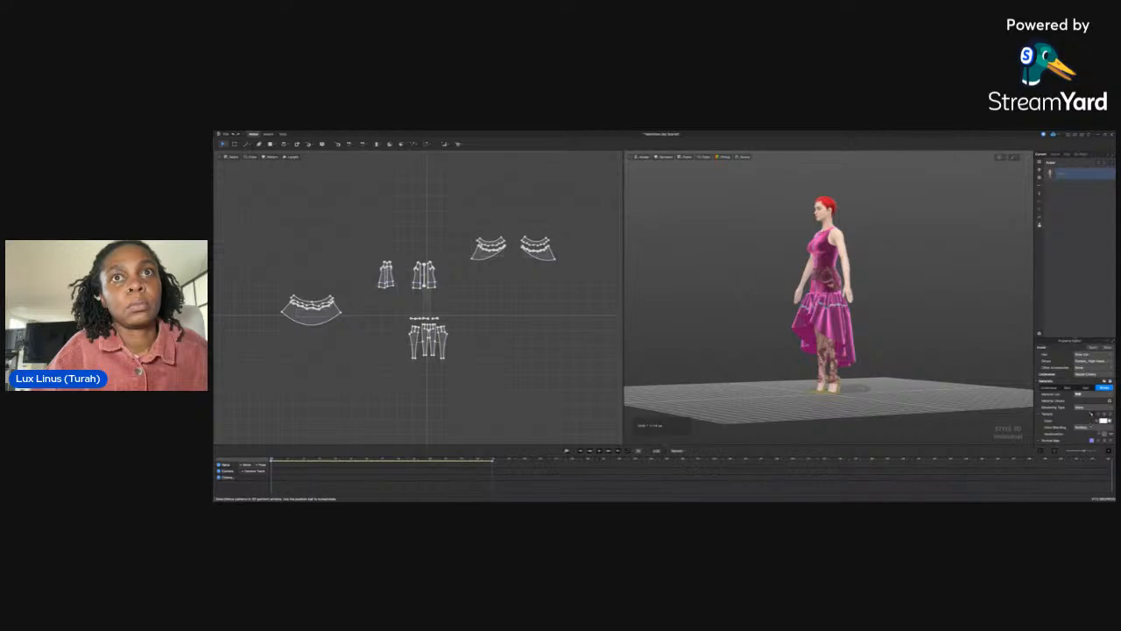
click(1105, 434)
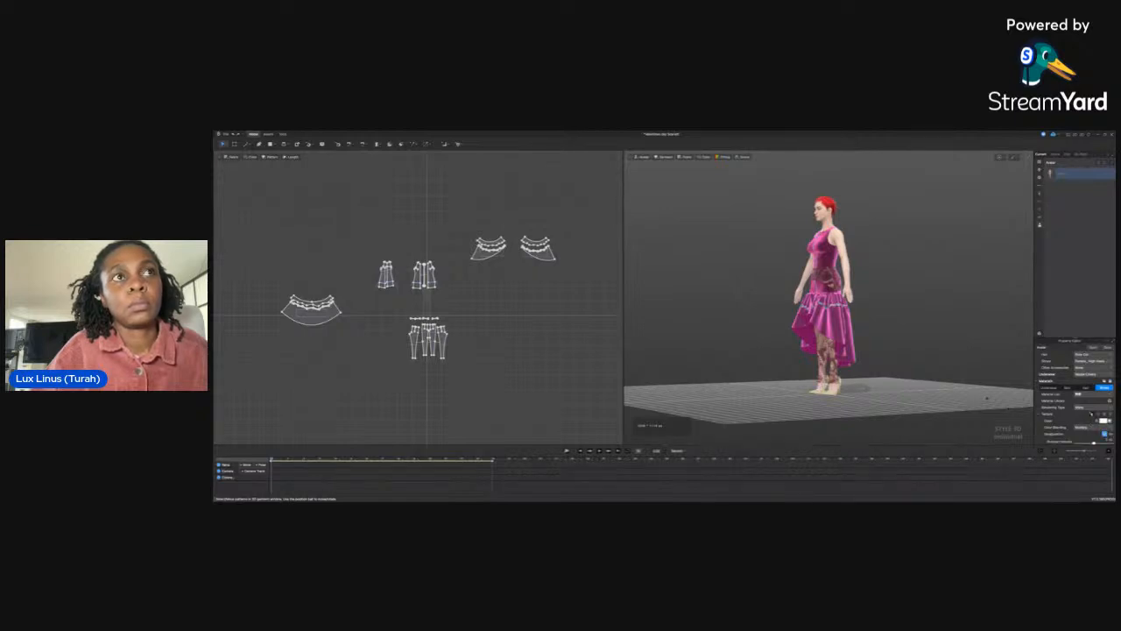
click(987, 399)
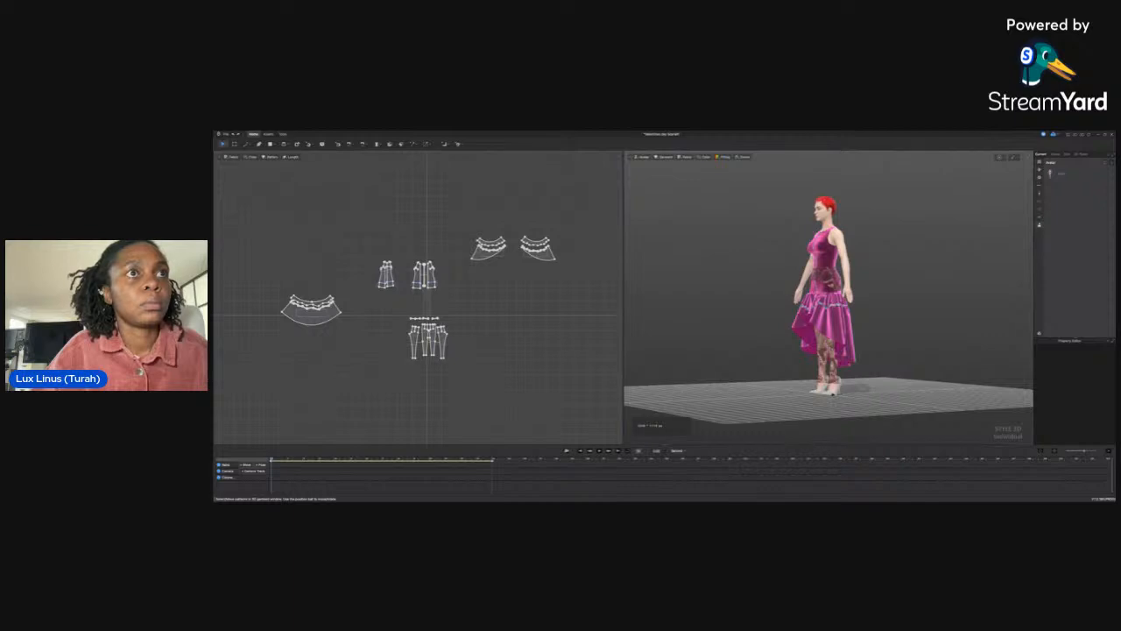
Tint the avatar's shoes brown and check the color from the front and side
click(833, 394)
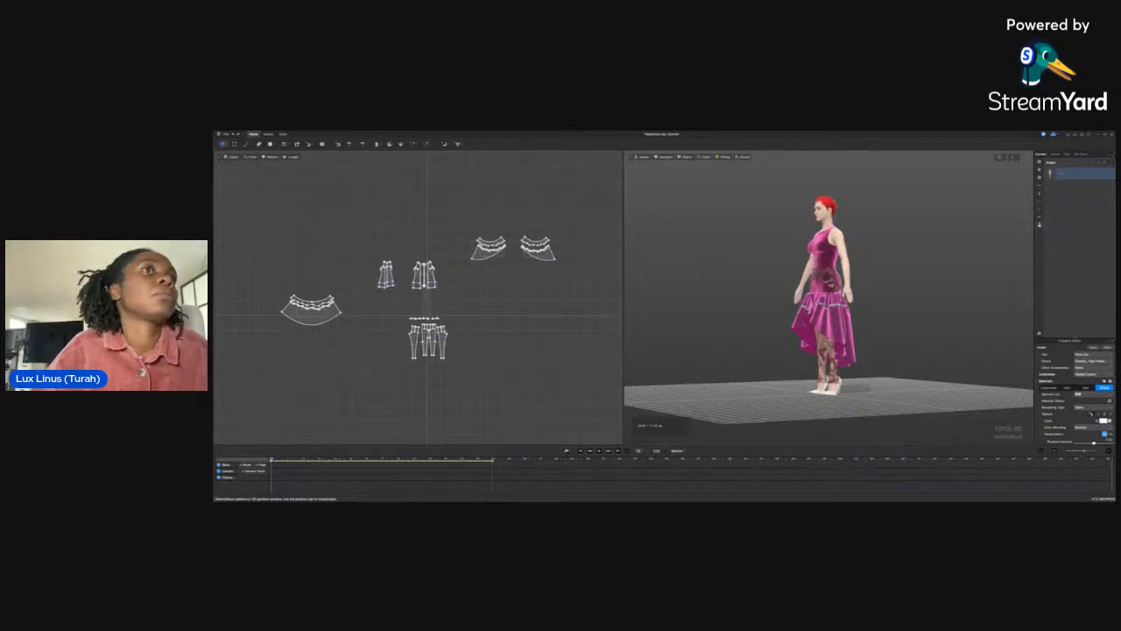
click(443, 341)
click(367, 370)
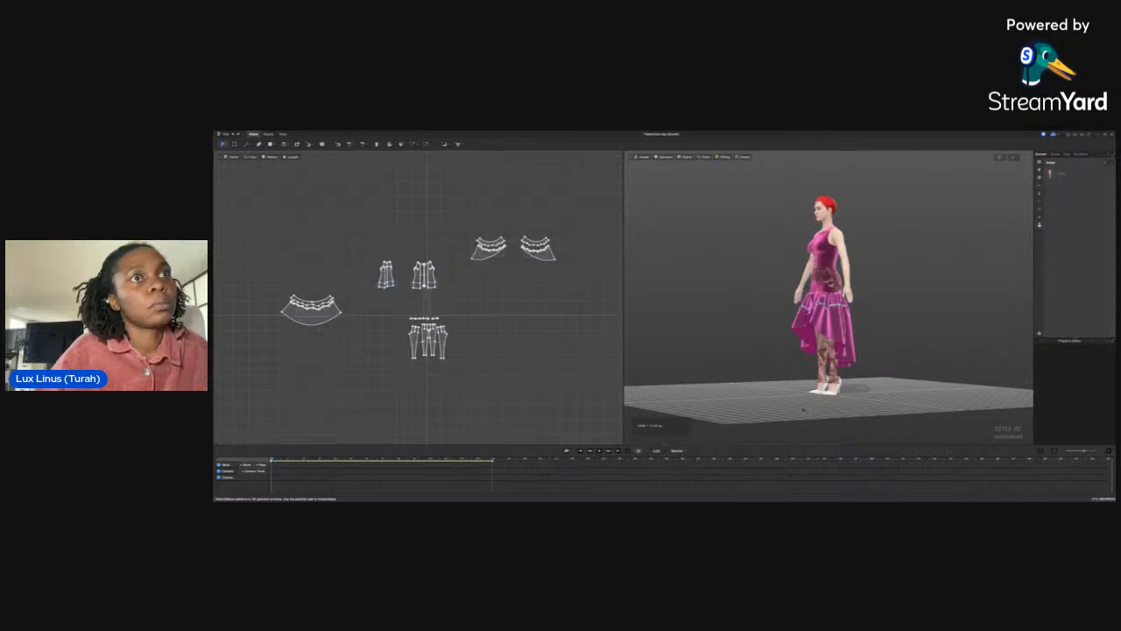
click(1082, 174)
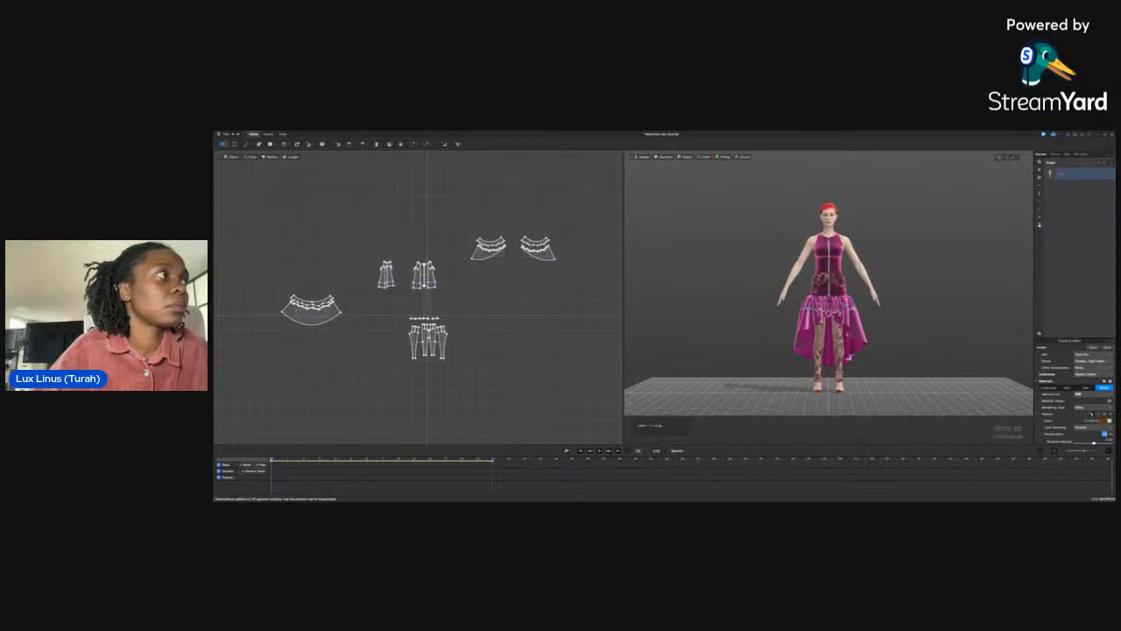
right_drag(758, 281, 717, 281)
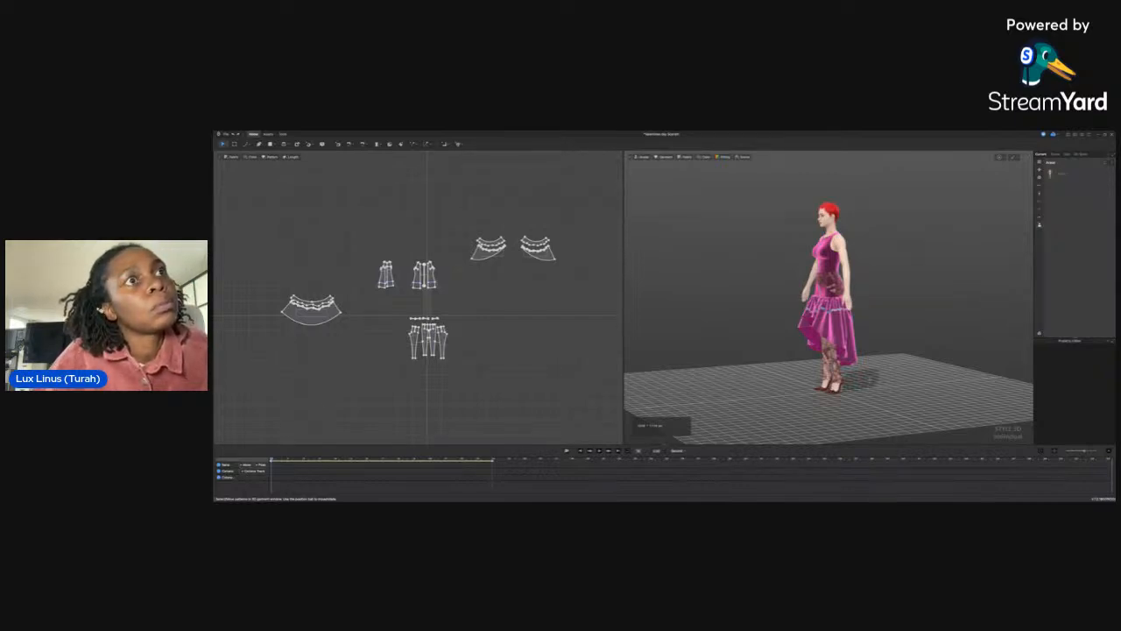
Try purple and yellow as the shoe color, set it to red, and check the shoes from the side
click(1073, 174)
click(1105, 387)
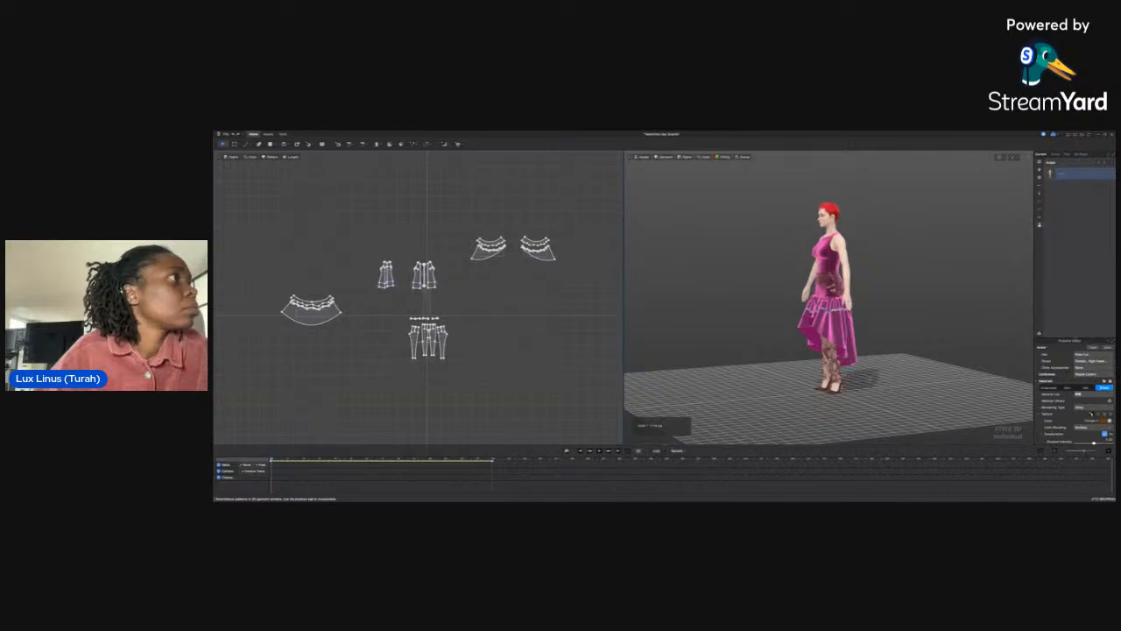
click(363, 361)
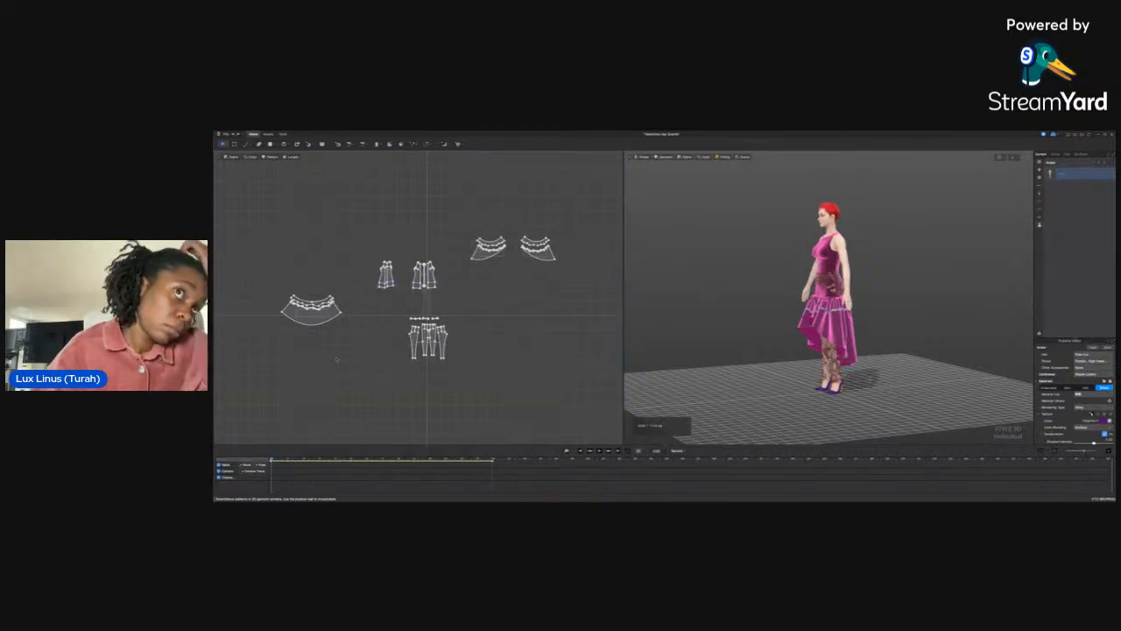
click(313, 374)
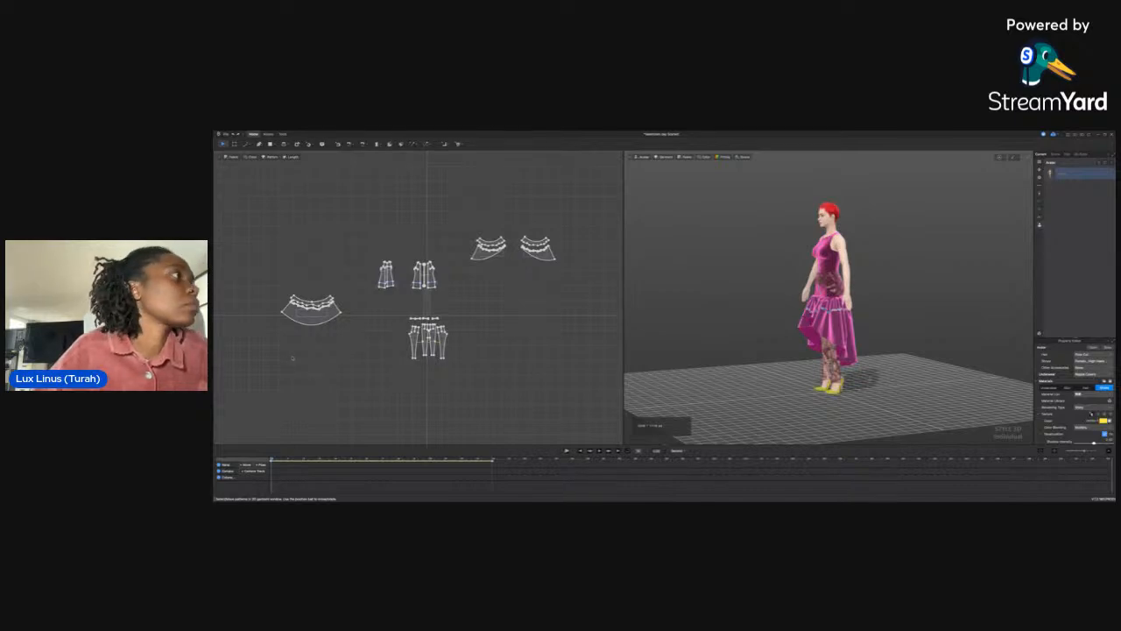
click(294, 360)
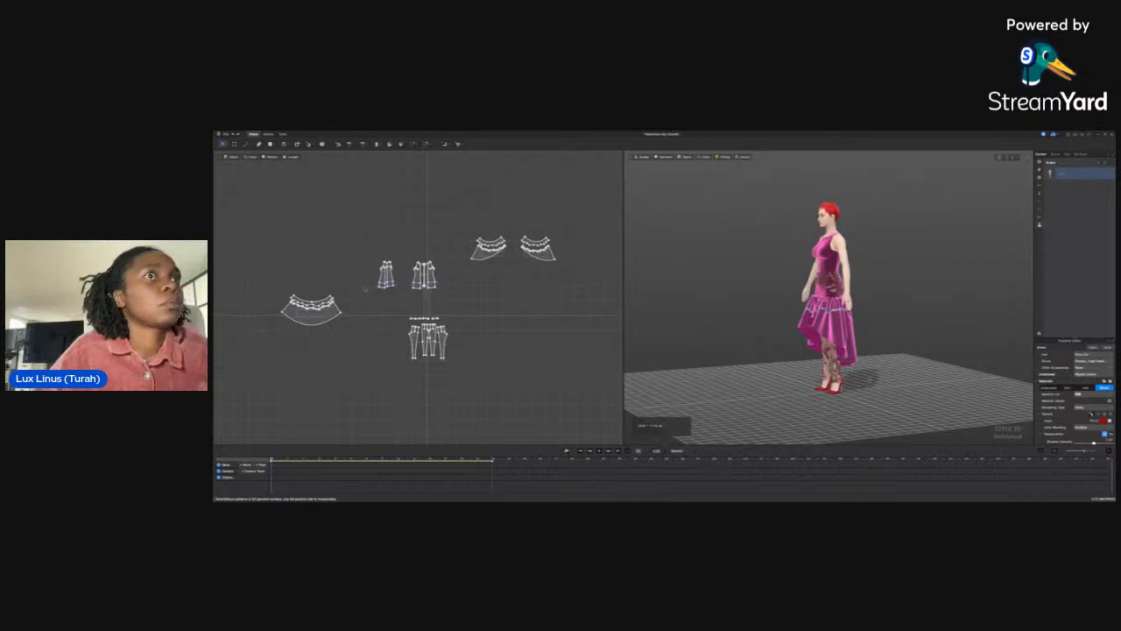
click(700, 317)
mouse_move(699, 317)
right_down()
mouse_move(758, 296)
mouse_move(694, 295)
mouse_move(671, 313)
mouse_move(685, 317)
right_up()
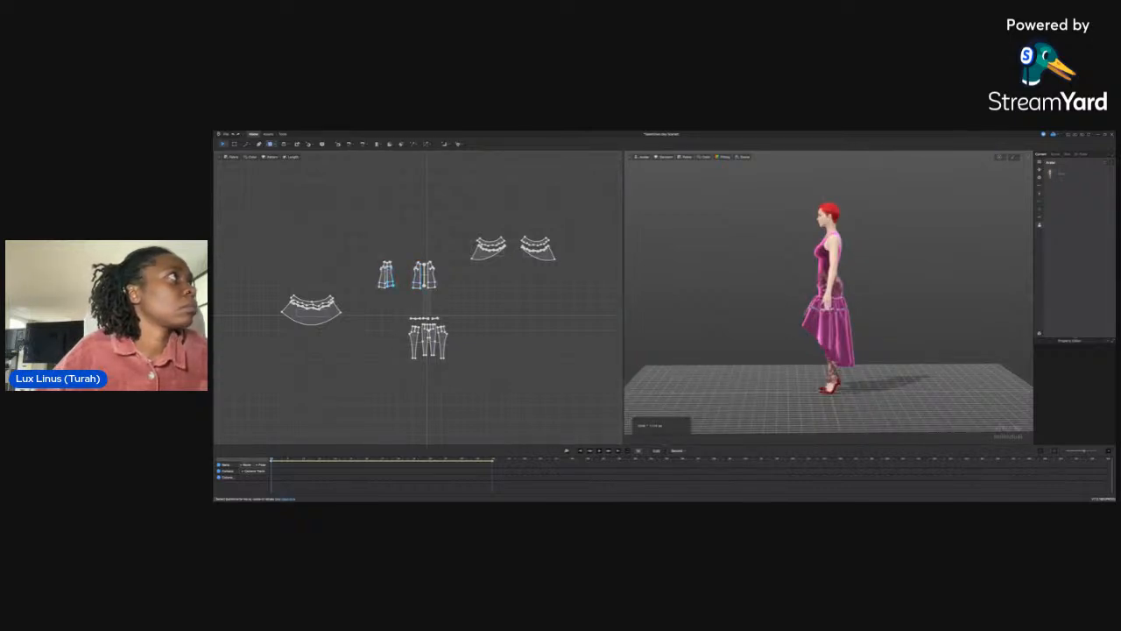
Shorten the trousers slightly by raising the hem edges of the outer and center leg pattern pieces
click(224, 144)
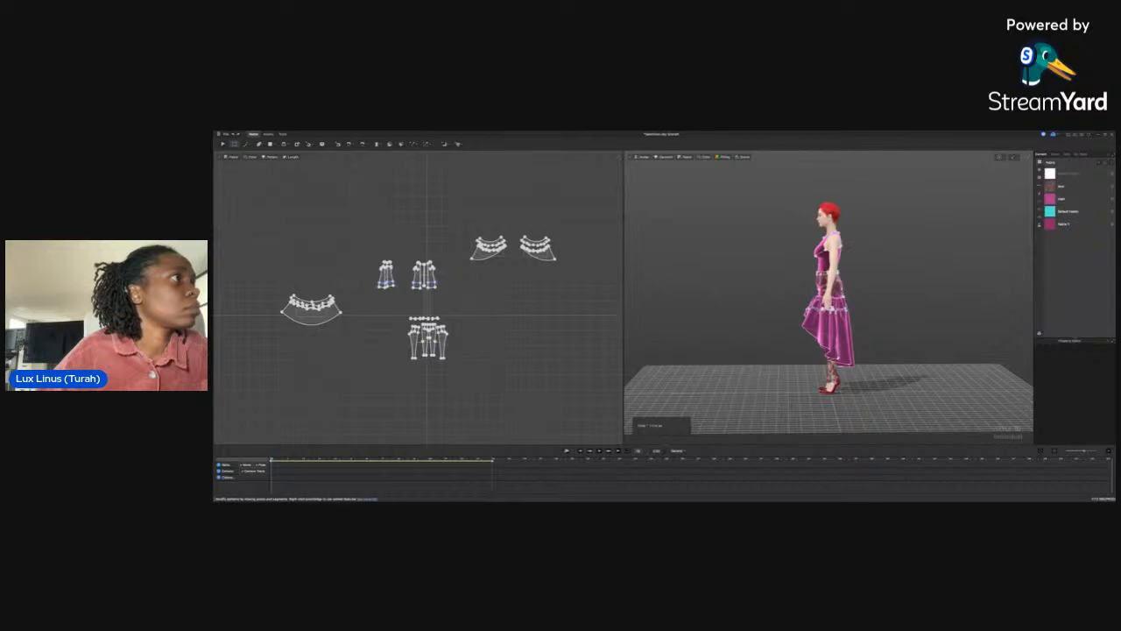
scroll(400, 348, up, 4)
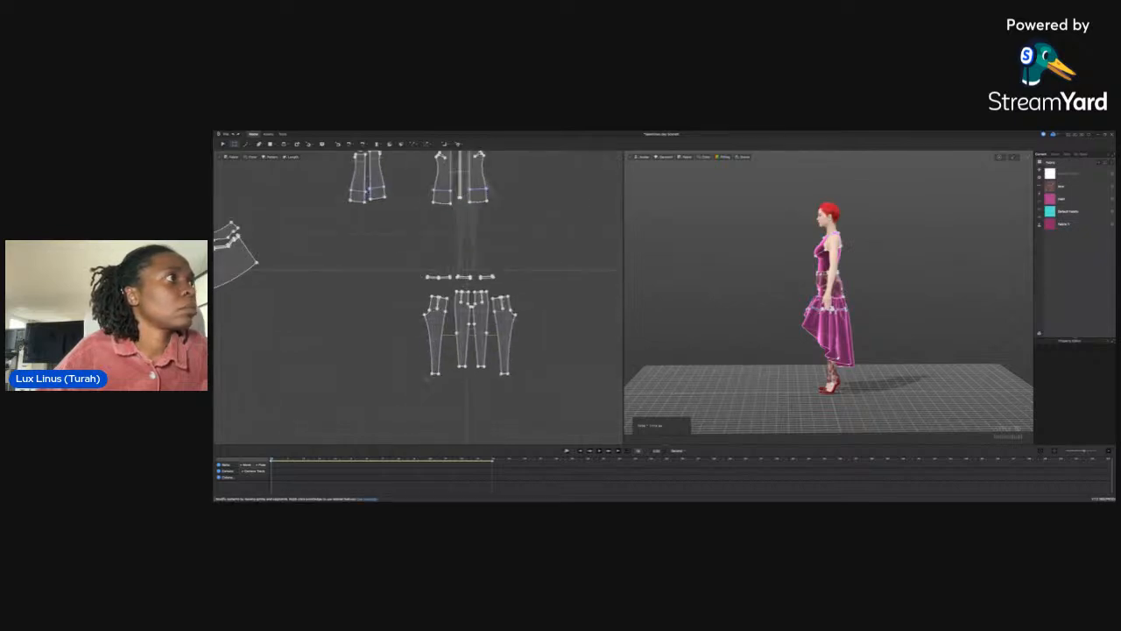
scroll(429, 377, up, 2)
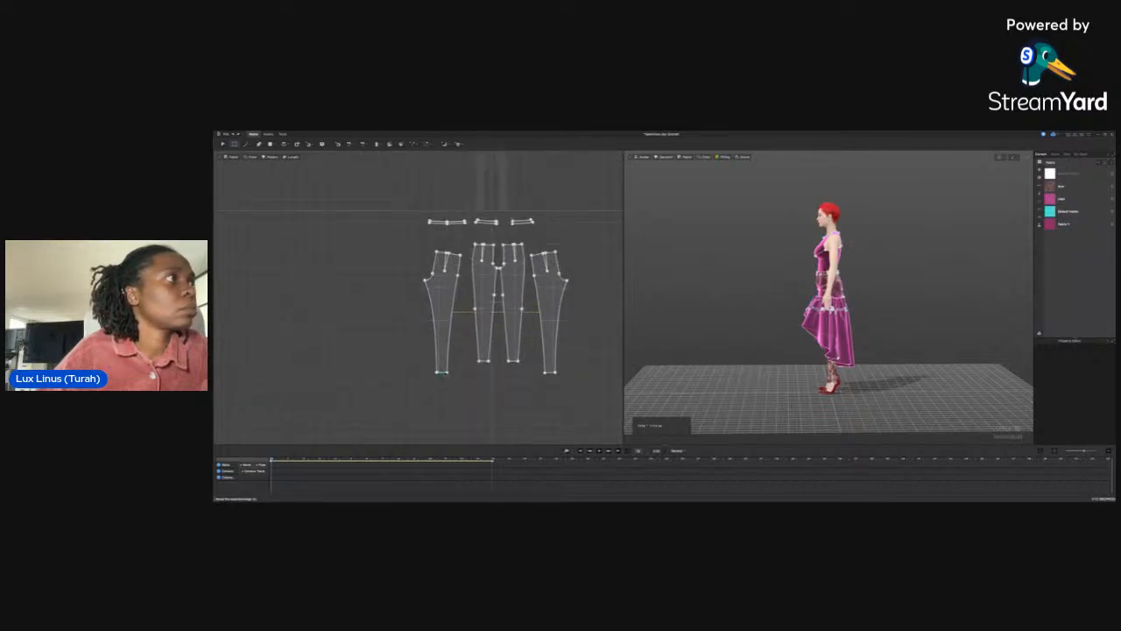
click(441, 371)
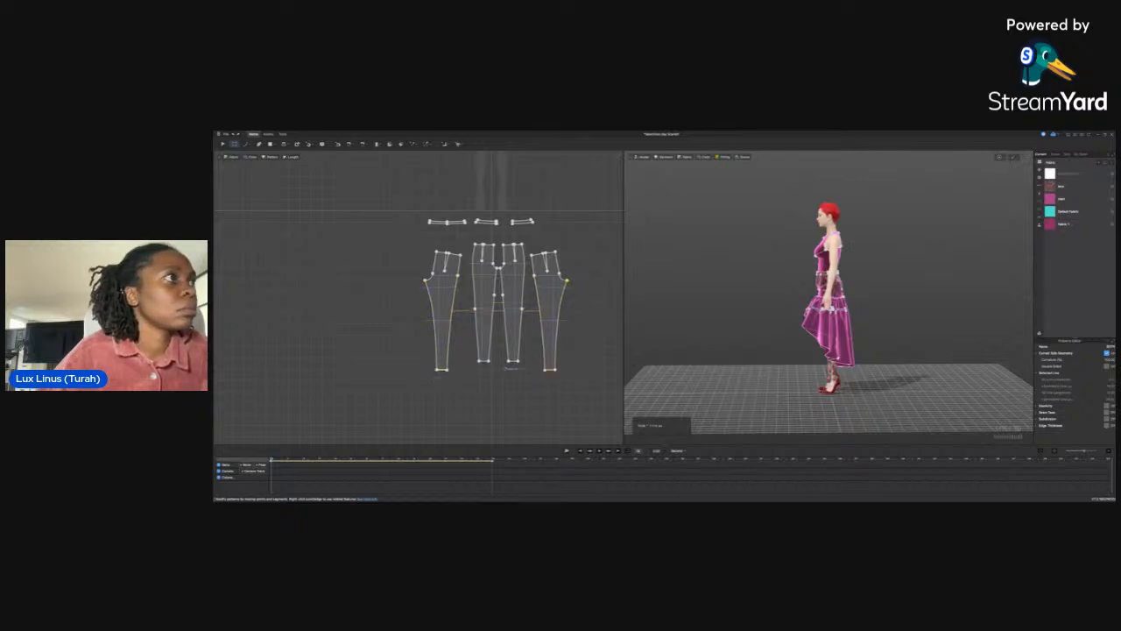
click(496, 360)
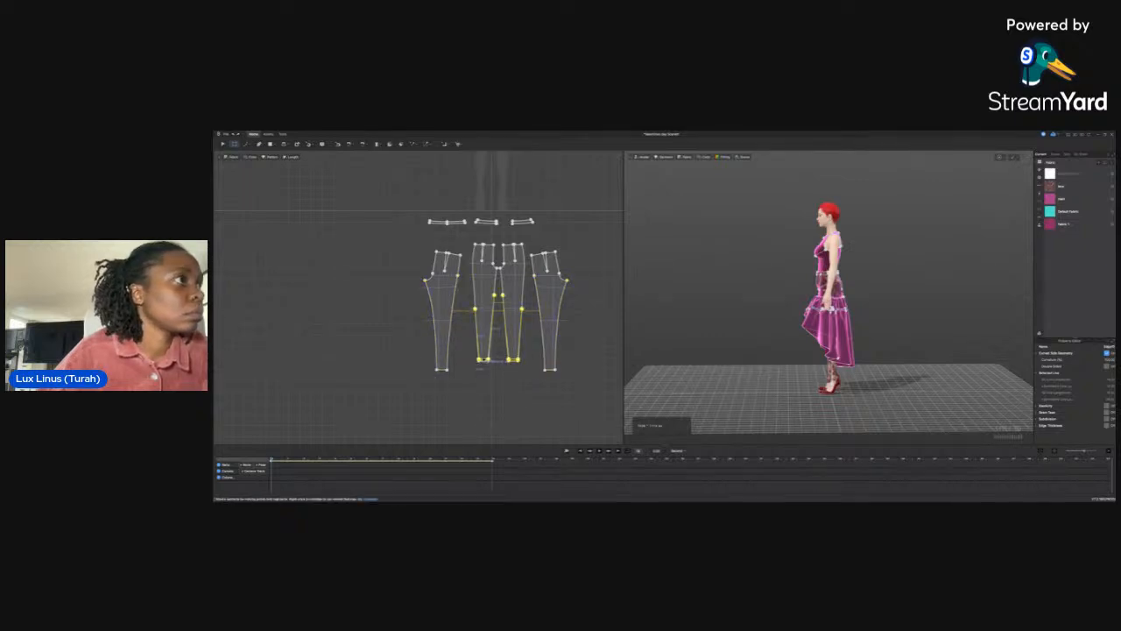
key(Escape)
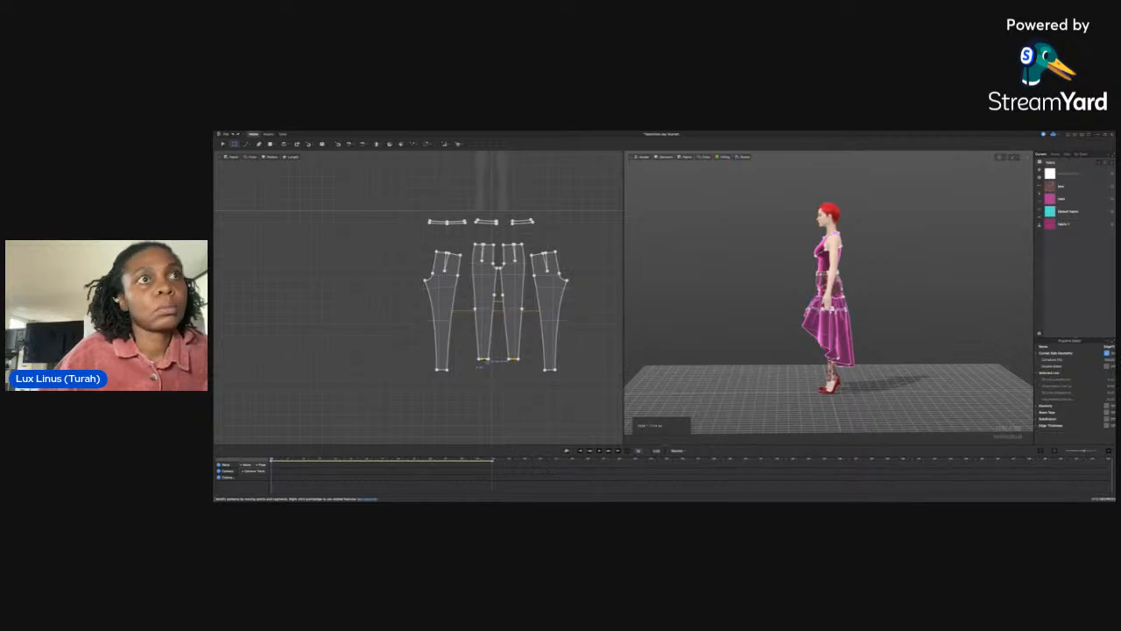
Display the trouser seams, then simulate the outfit with the shortened trousers and view it from the front
key(b)
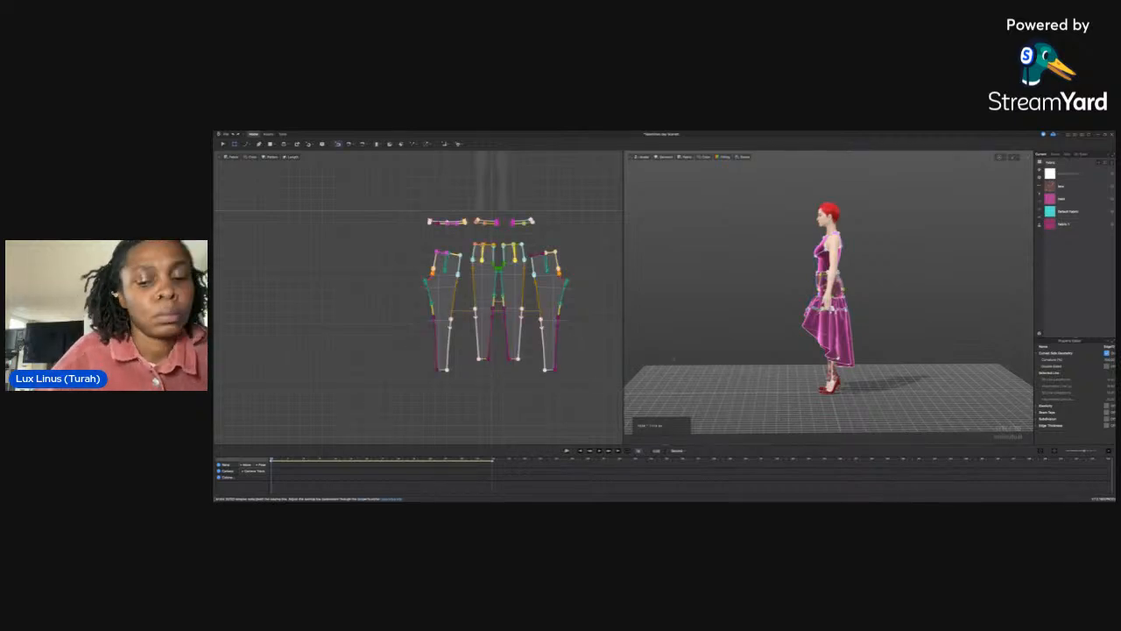
key(a)
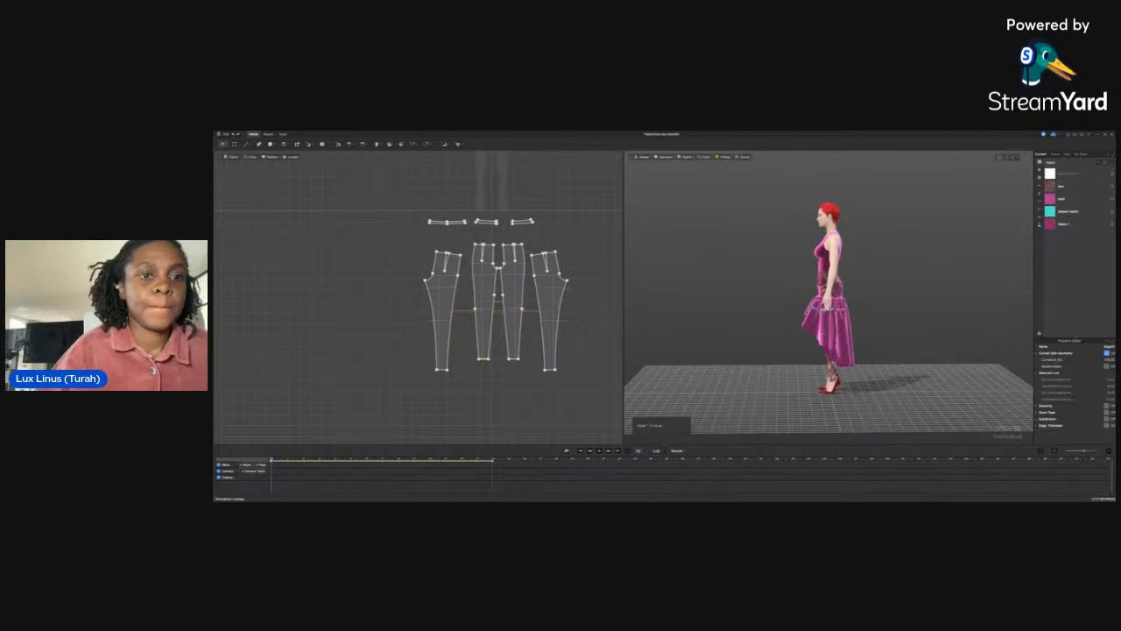
key(2)
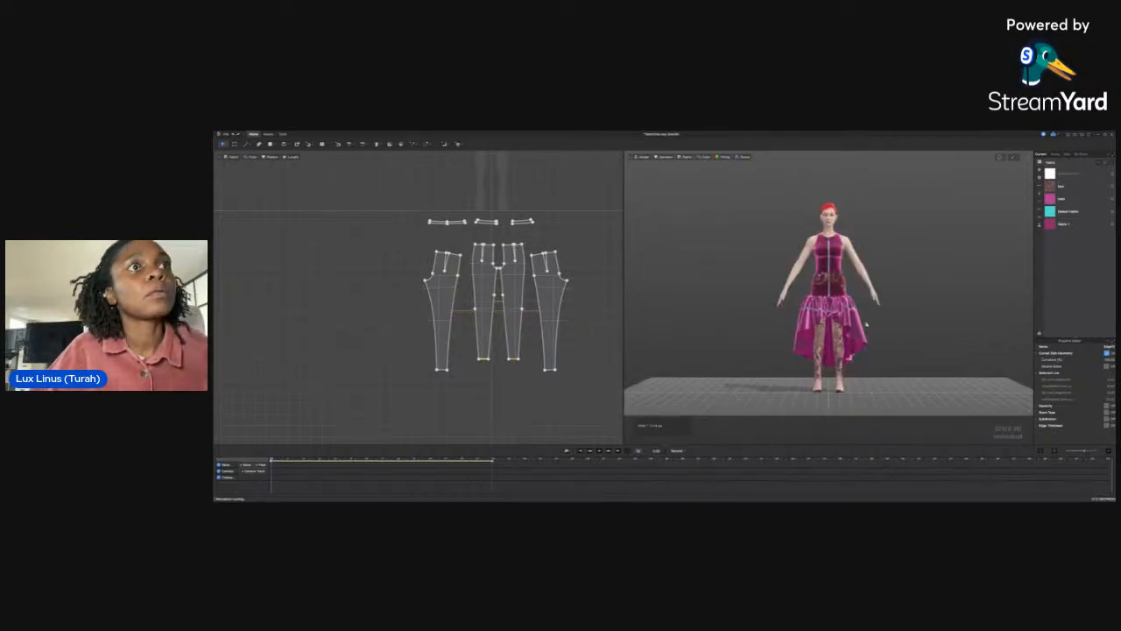
scroll(866, 326, up, 3)
scroll(863, 342, down, 3)
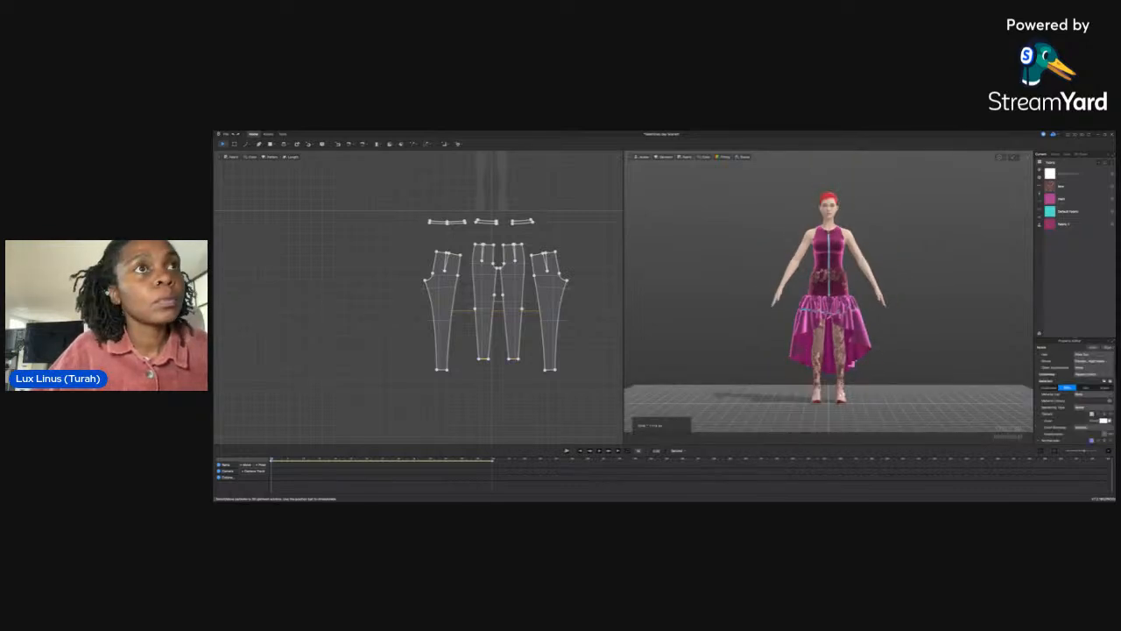
Examine the front and back trouser leg pieces around the ankles from the front and side
click(842, 376)
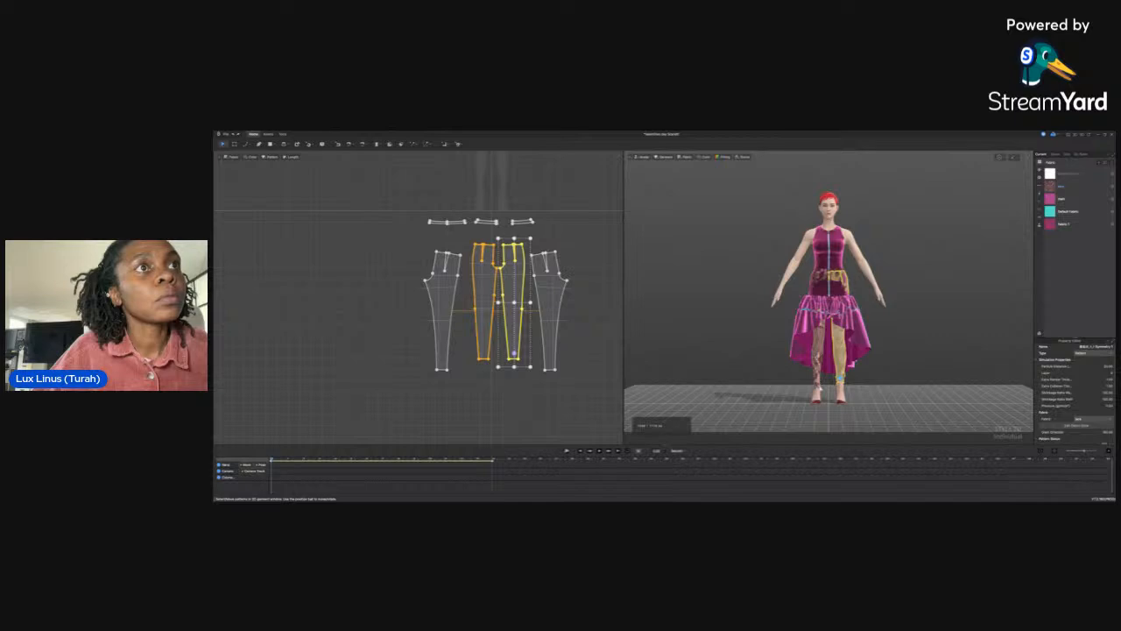
click(1068, 185)
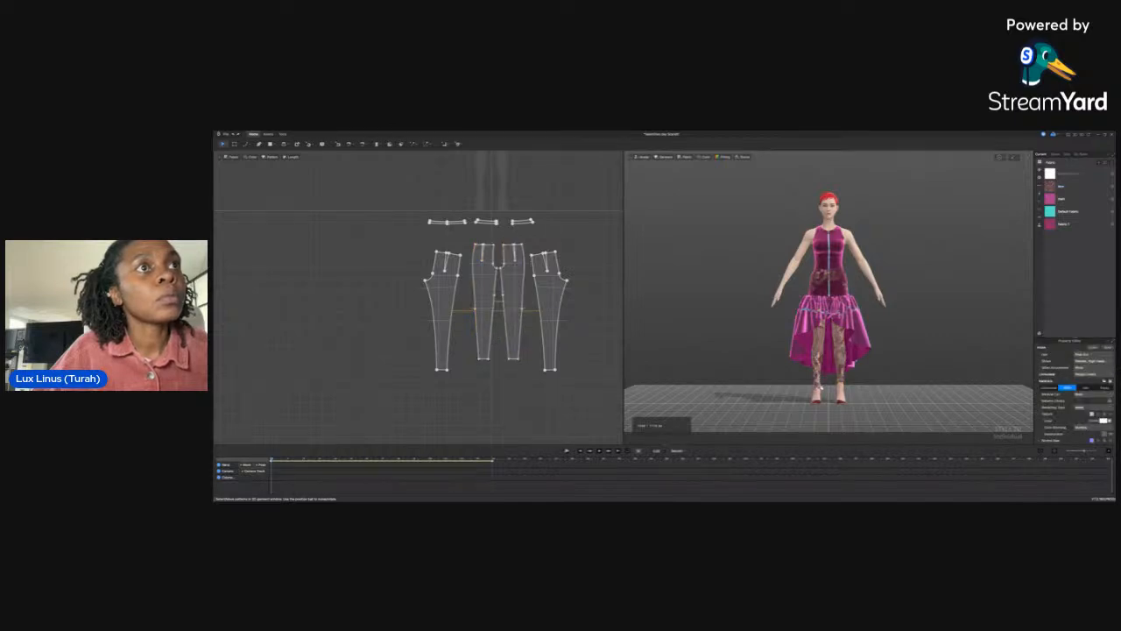
click(819, 385)
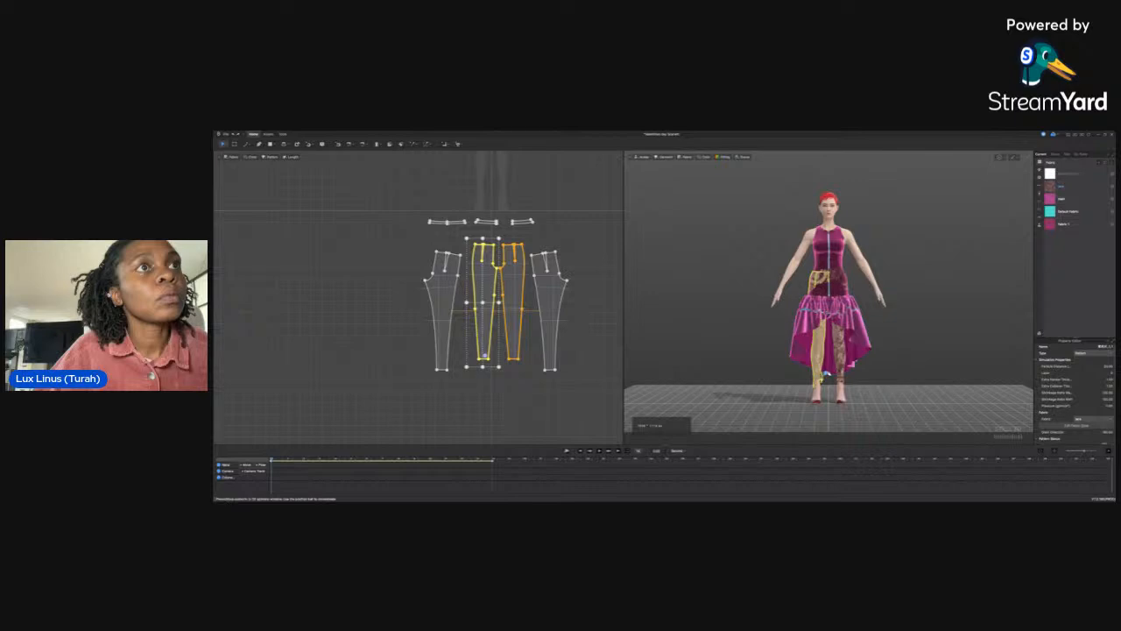
click(875, 378)
right_drag(875, 379, 675, 396)
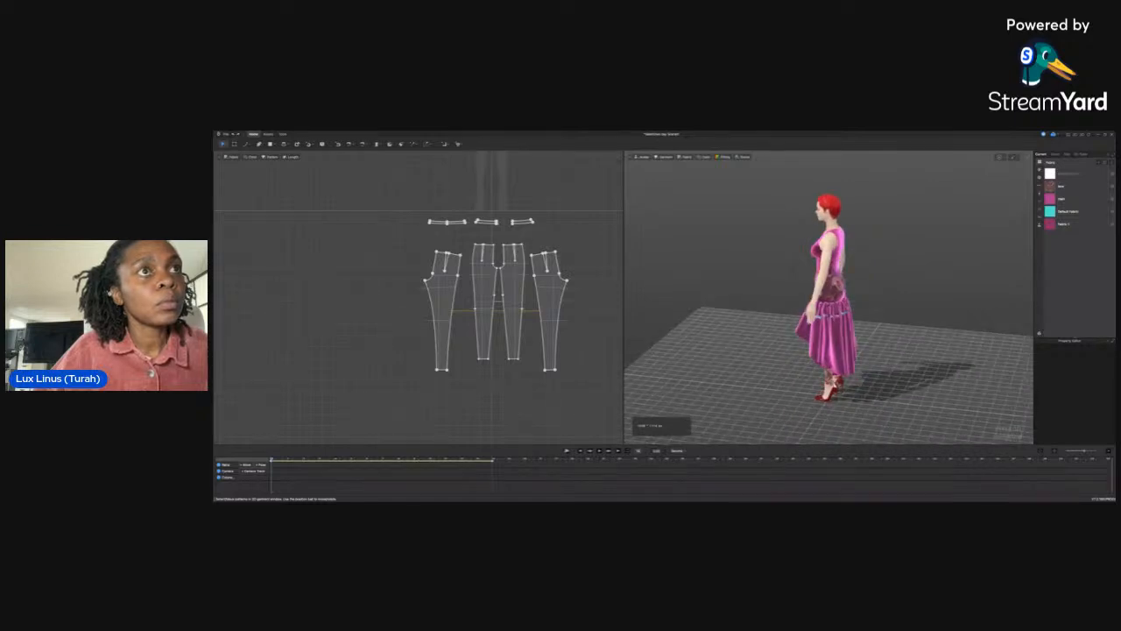
click(832, 382)
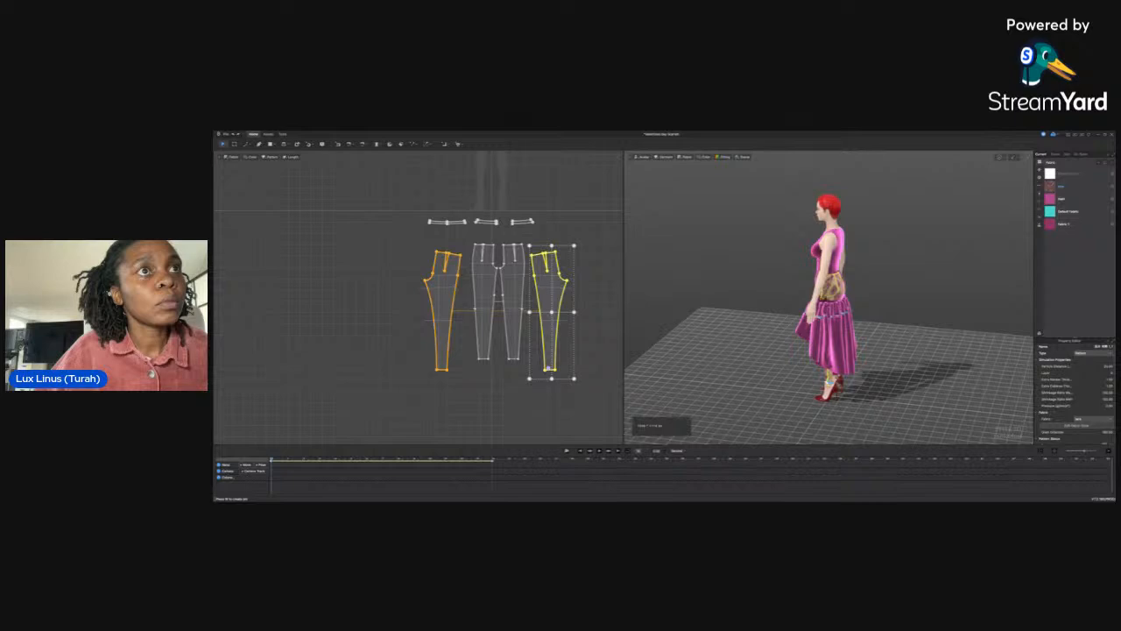
click(874, 383)
right_drag(875, 383, 727, 372)
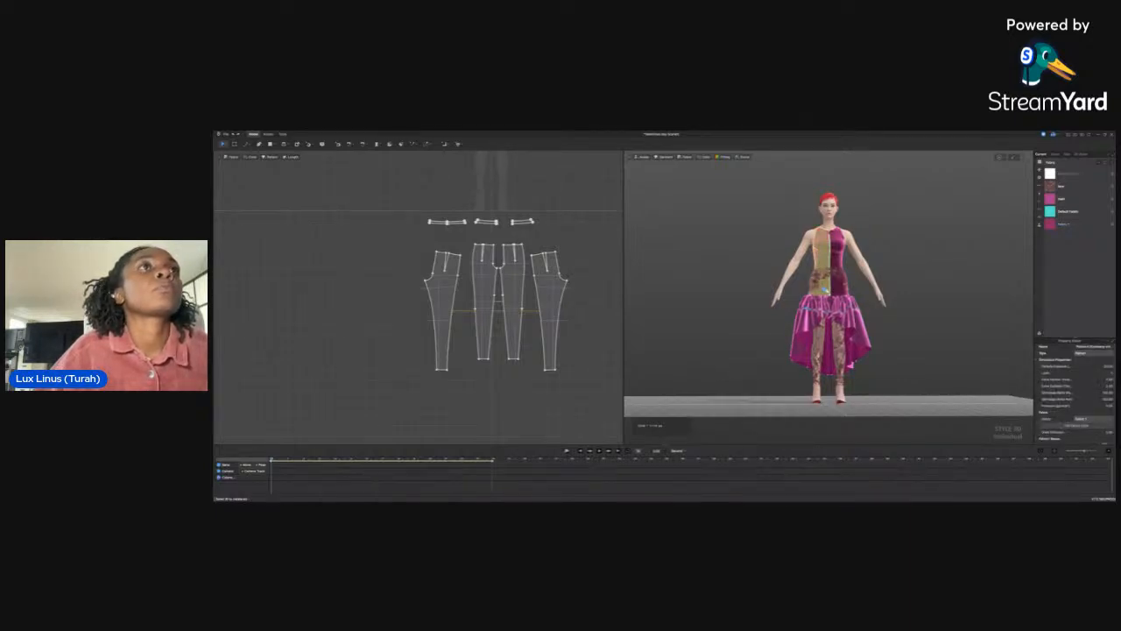
Move the dress's front bodice panel slightly forward, away from the avatar's torso
right_drag(799, 290, 868, 297)
click(832, 260)
key(b)
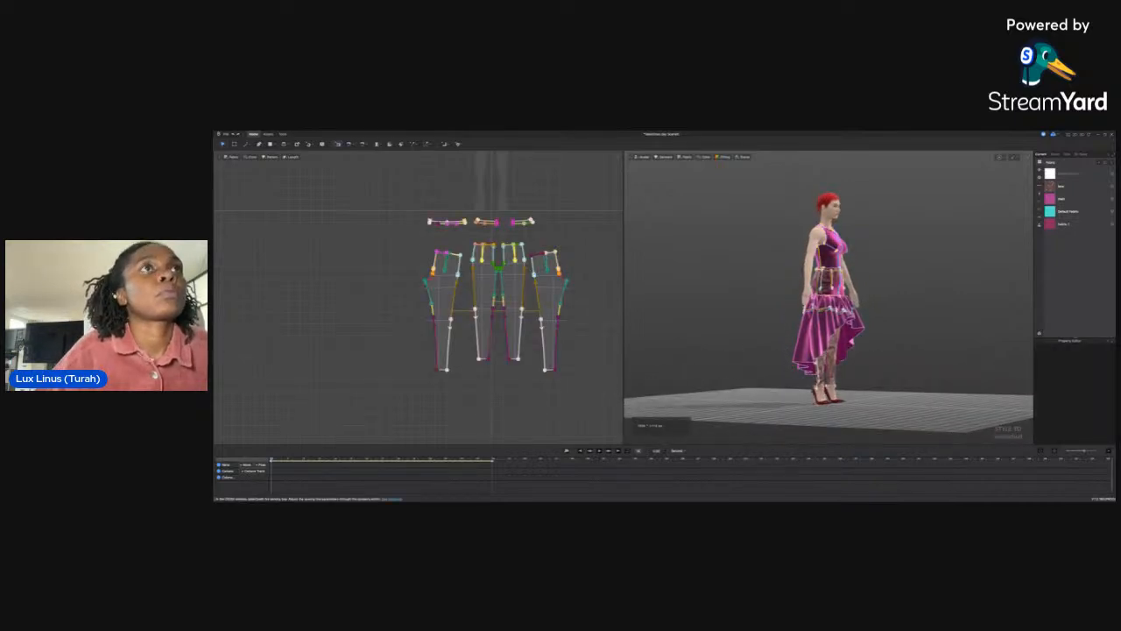
key(q)
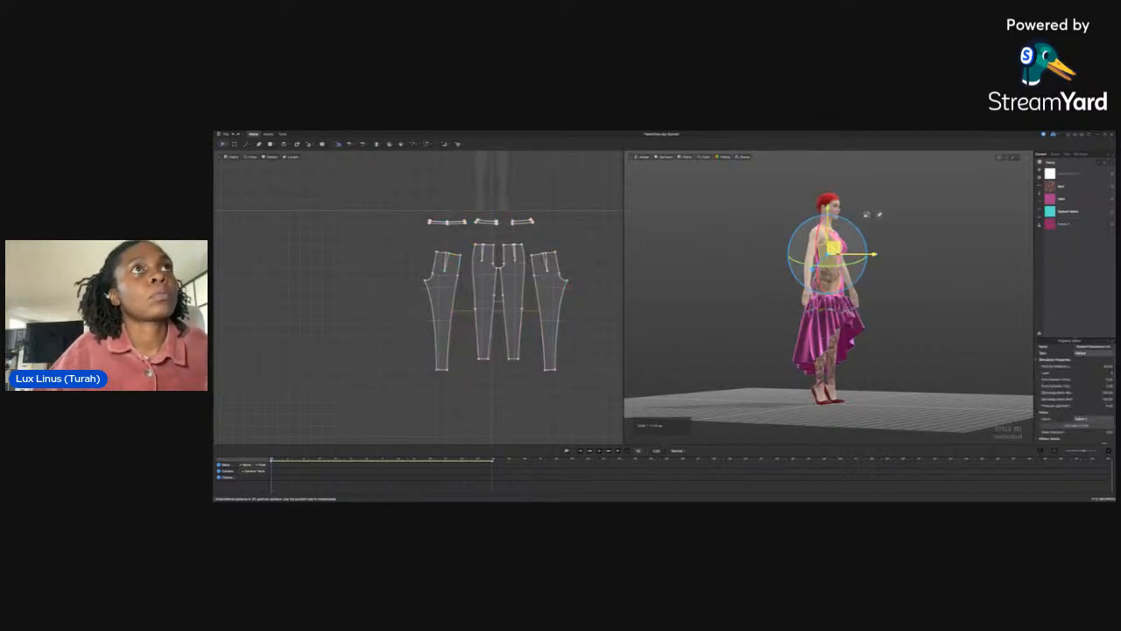
drag(835, 249, 839, 249)
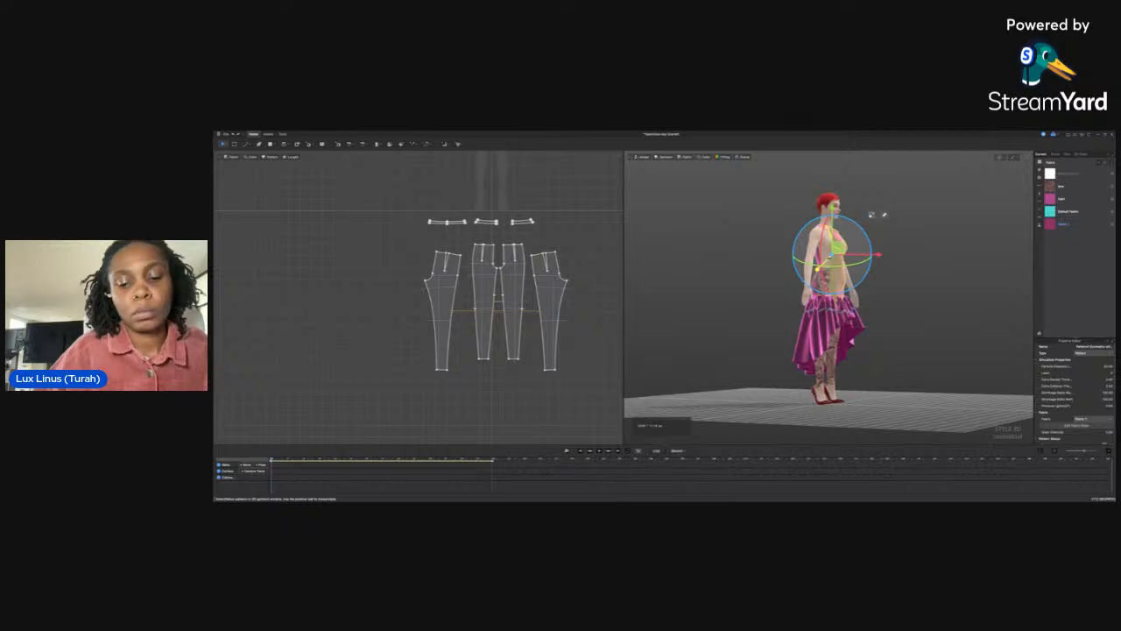
Simulate the outfit with the repositioned front bodice panel and view the dress from the back
key(space)
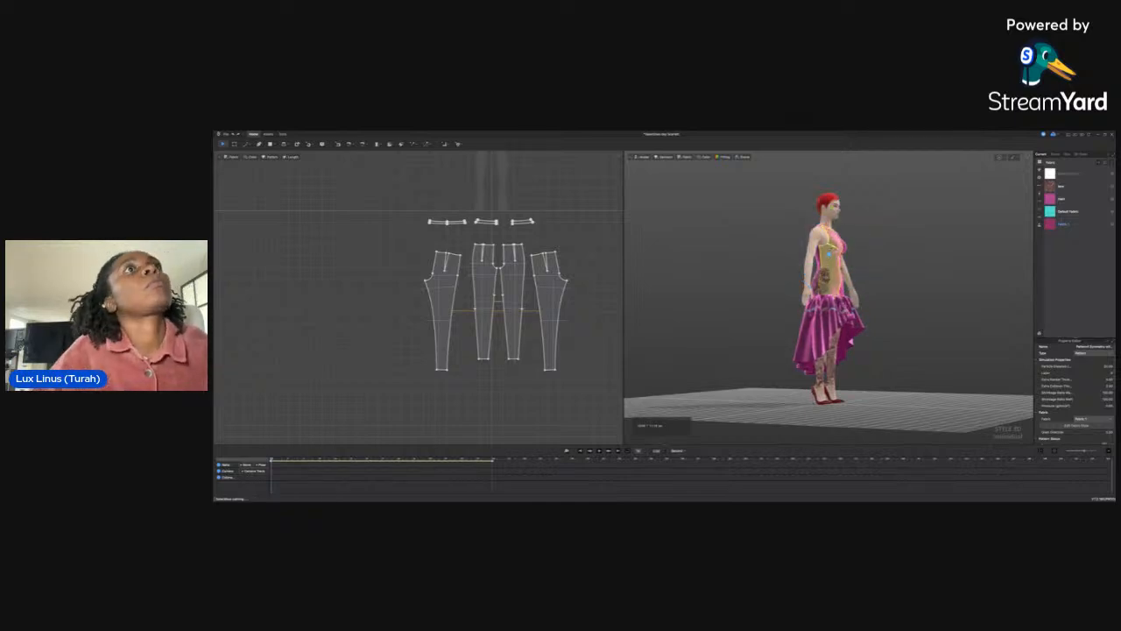
click(868, 271)
right_drag(868, 271, 983, 296)
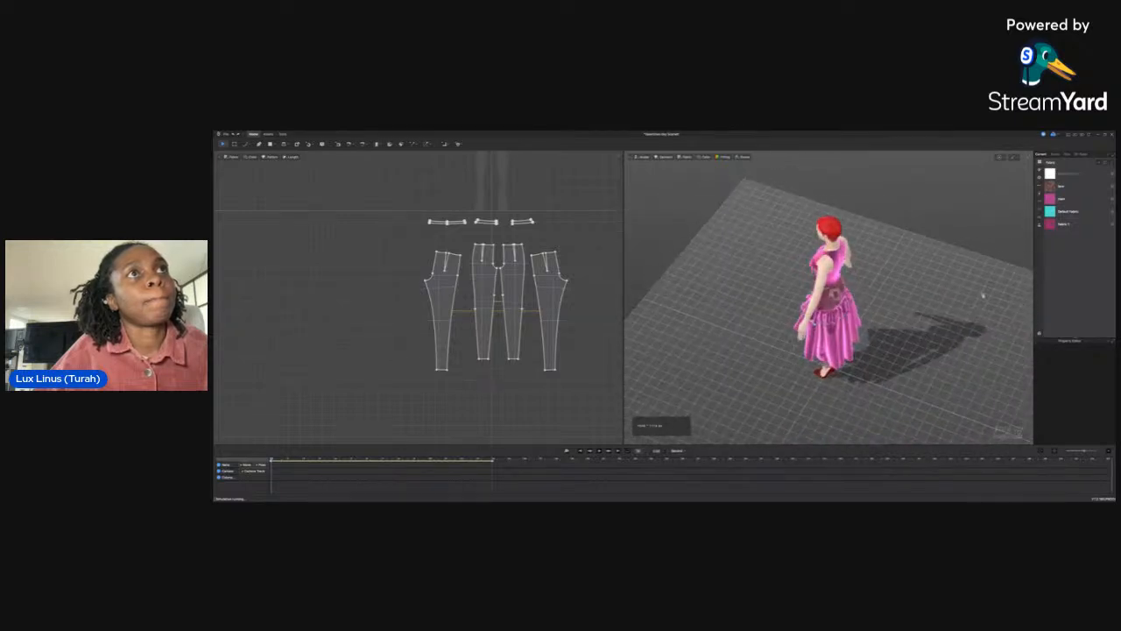
Move the dress's back bodice panels outward from the avatar's body, then simulate the outfit again
click(807, 301)
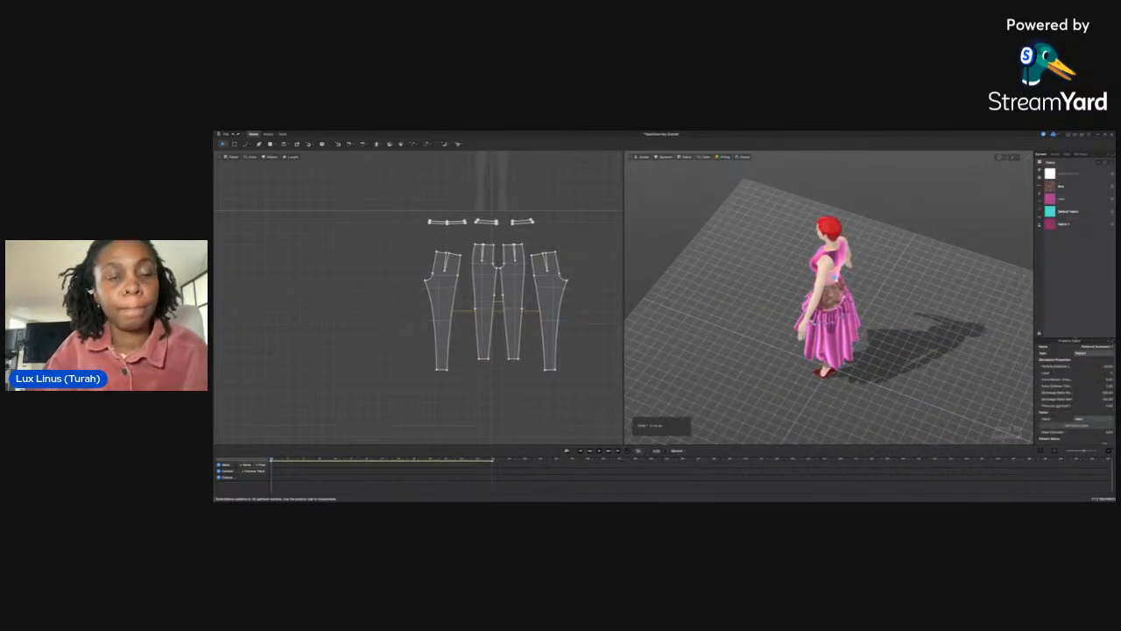
click(832, 276)
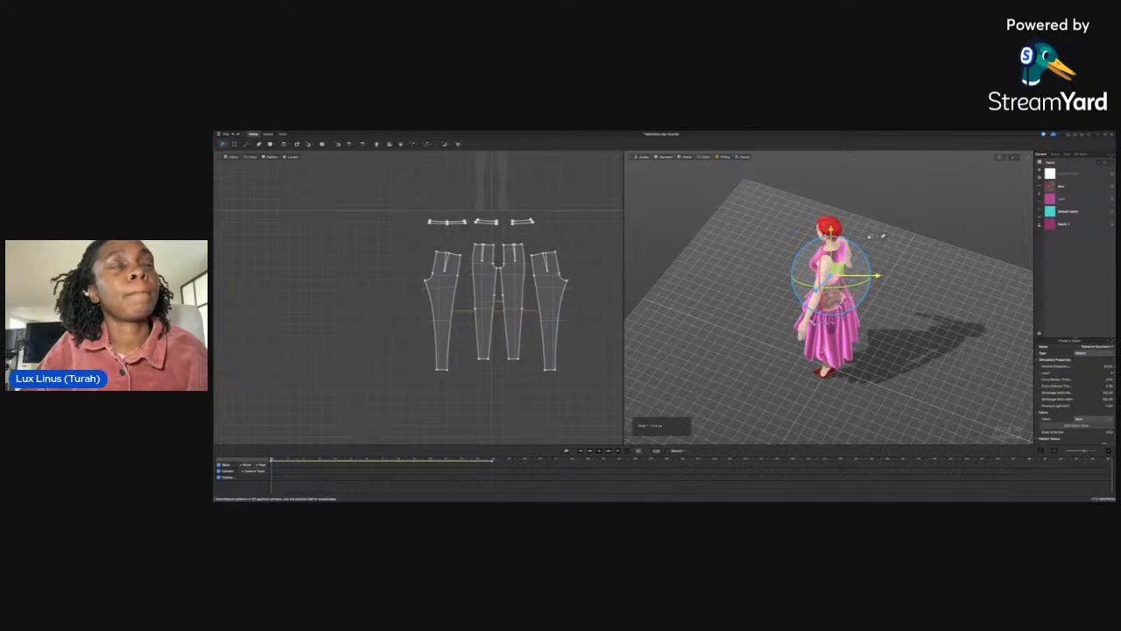
click(914, 263)
right_drag(914, 263, 864, 264)
click(842, 289)
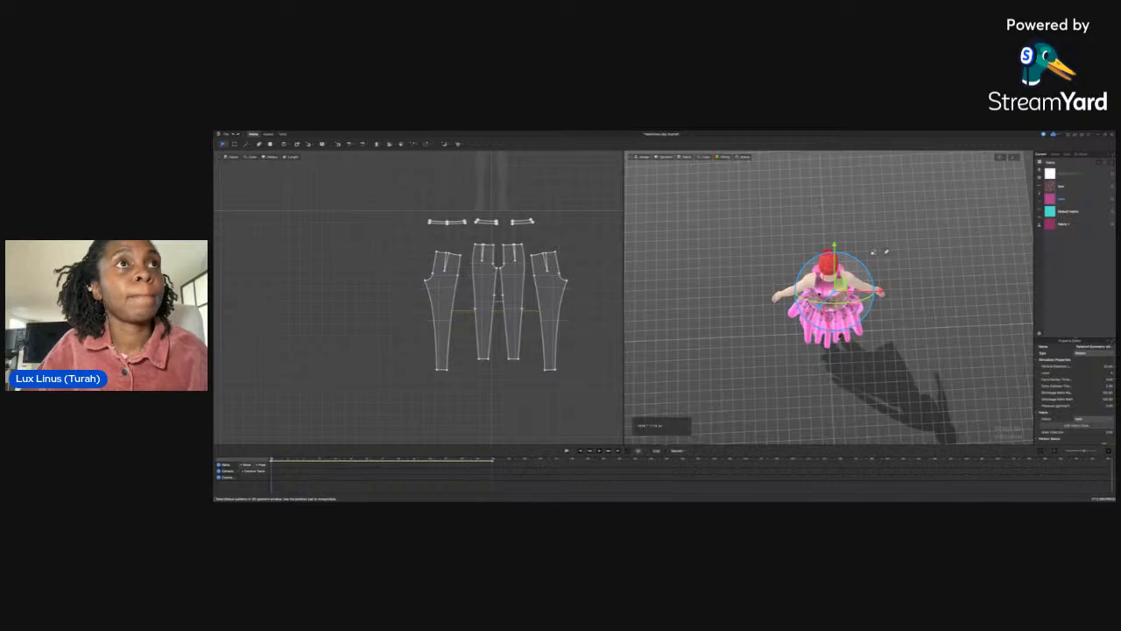
click(820, 293)
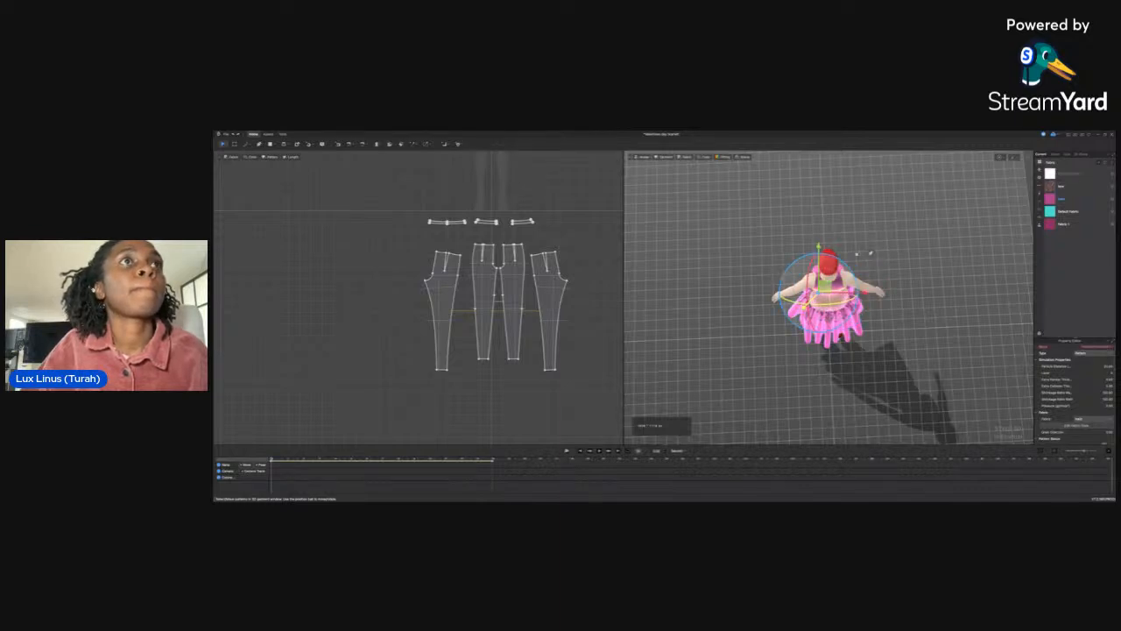
key(space)
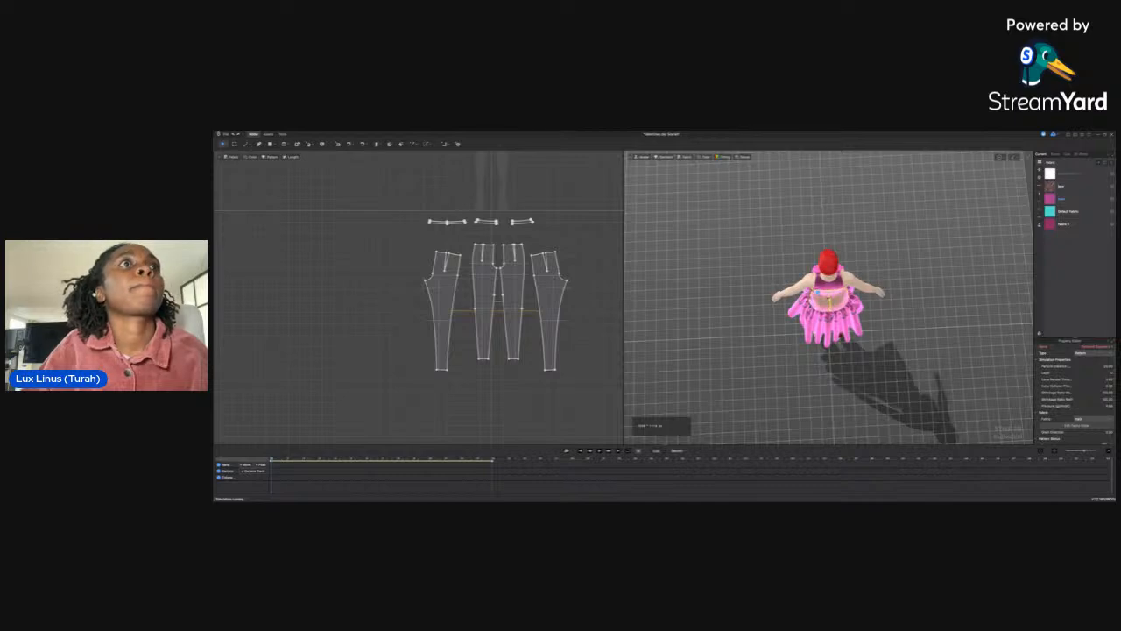
View the draped dress from the back and front, and tug its front bodice outward where the trousers poke through
key(8)
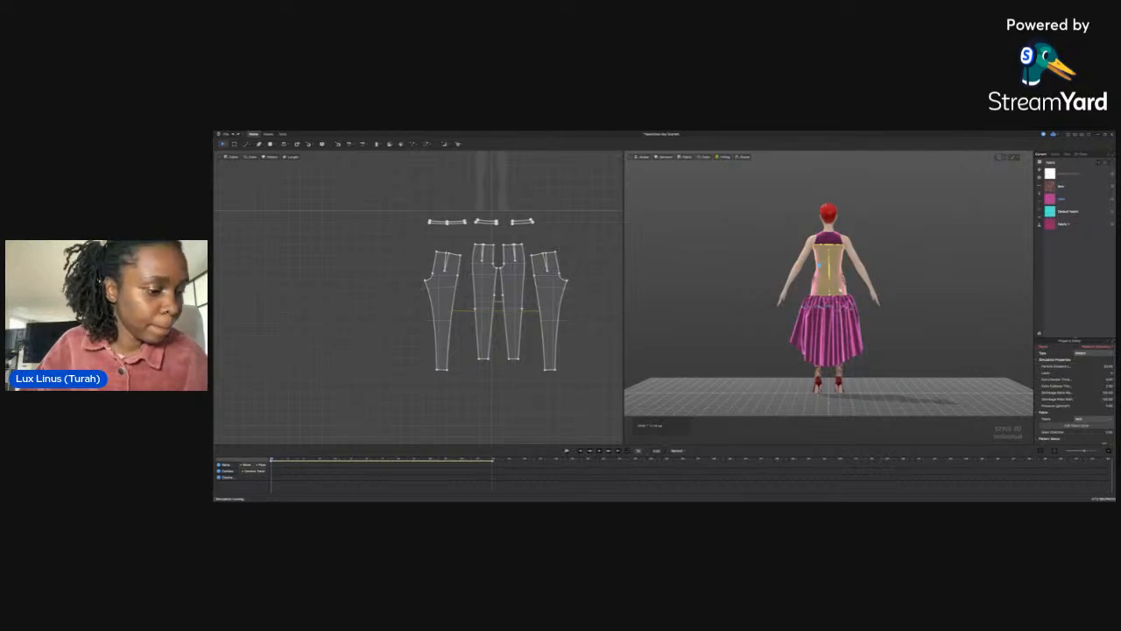
key(2)
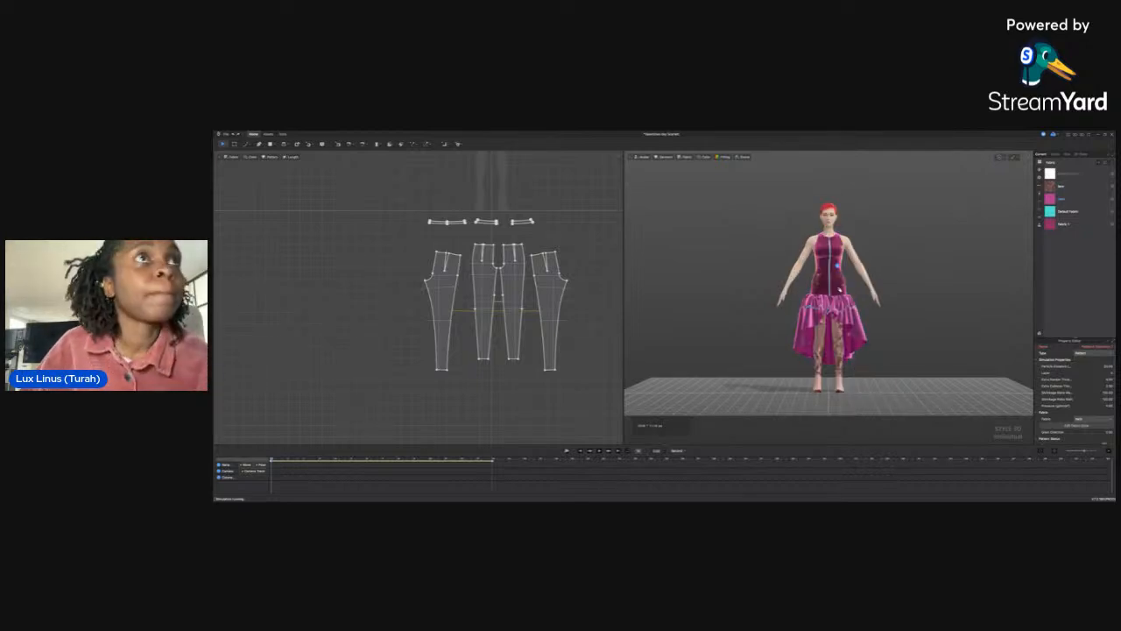
scroll(829, 297, up, 5)
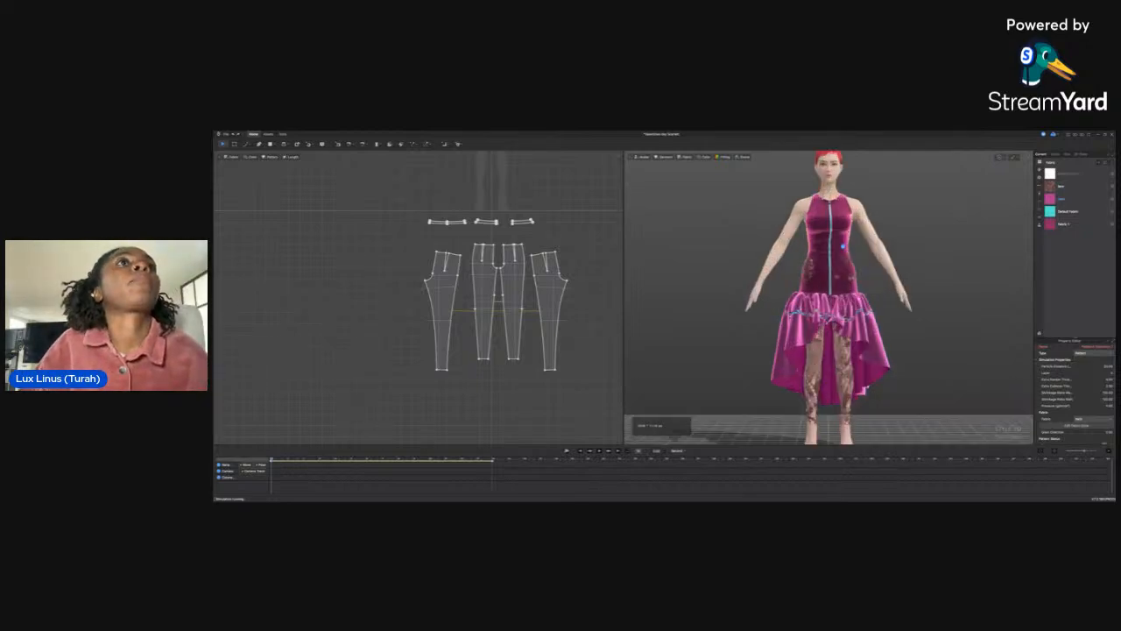
scroll(813, 256, down, 2)
click(813, 257)
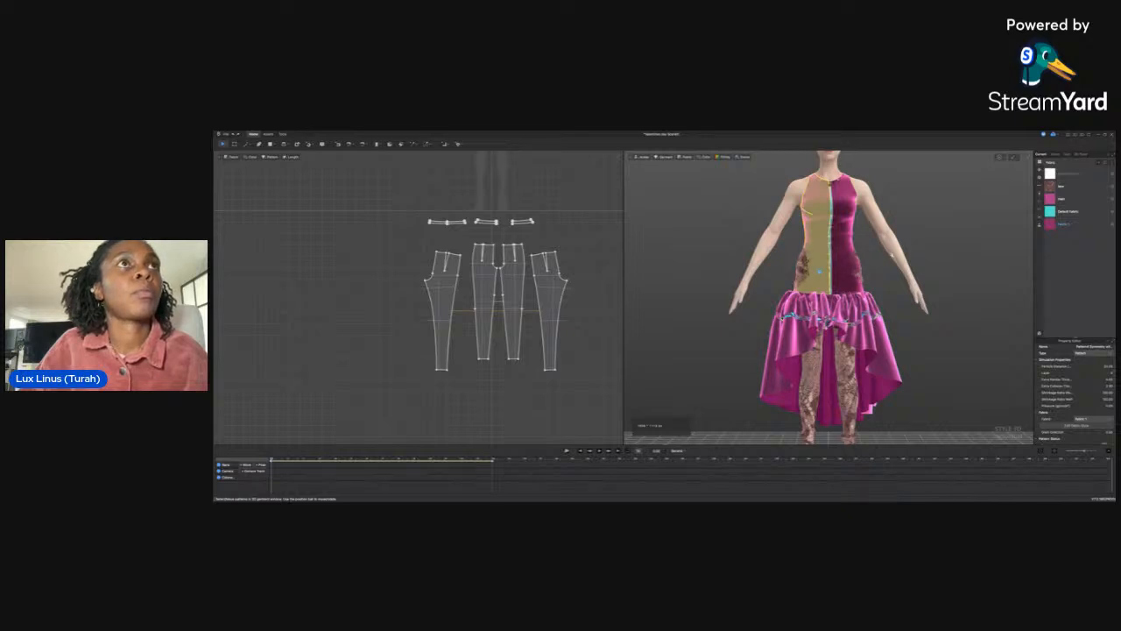
click(934, 238)
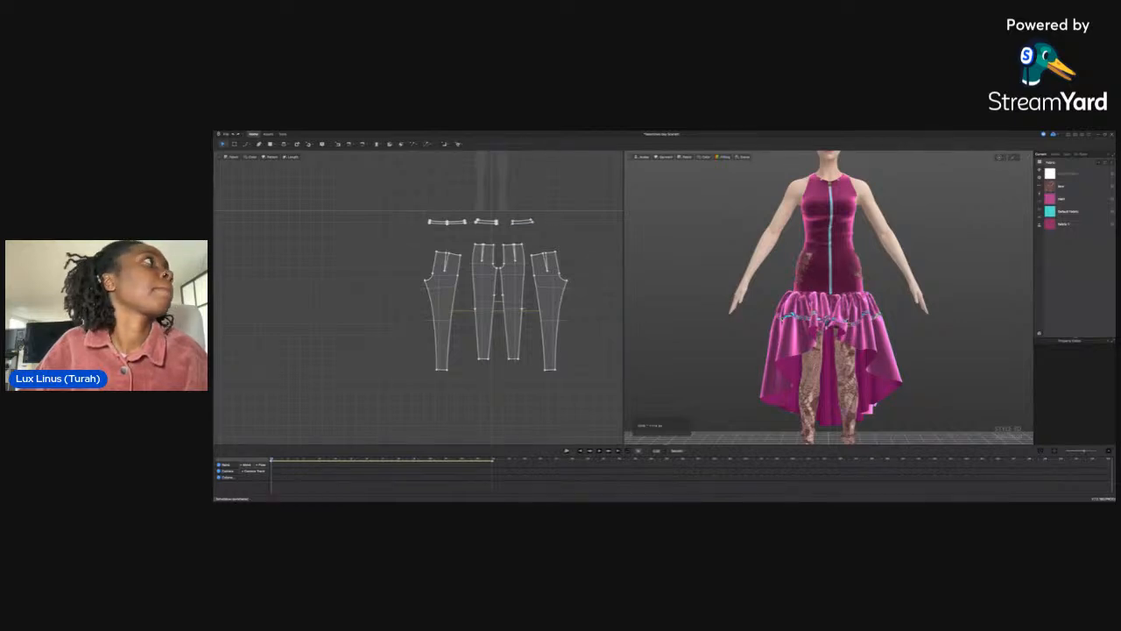
Save the project with the front bodice panel selected, then restart the garment simulation
click(848, 208)
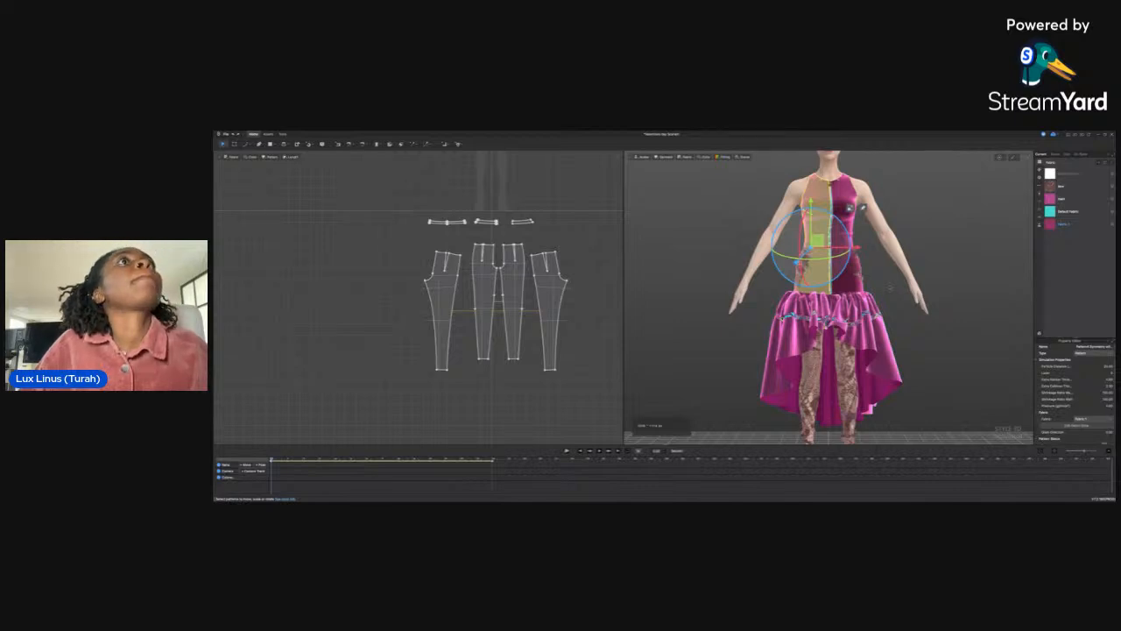
key(ctrl+s)
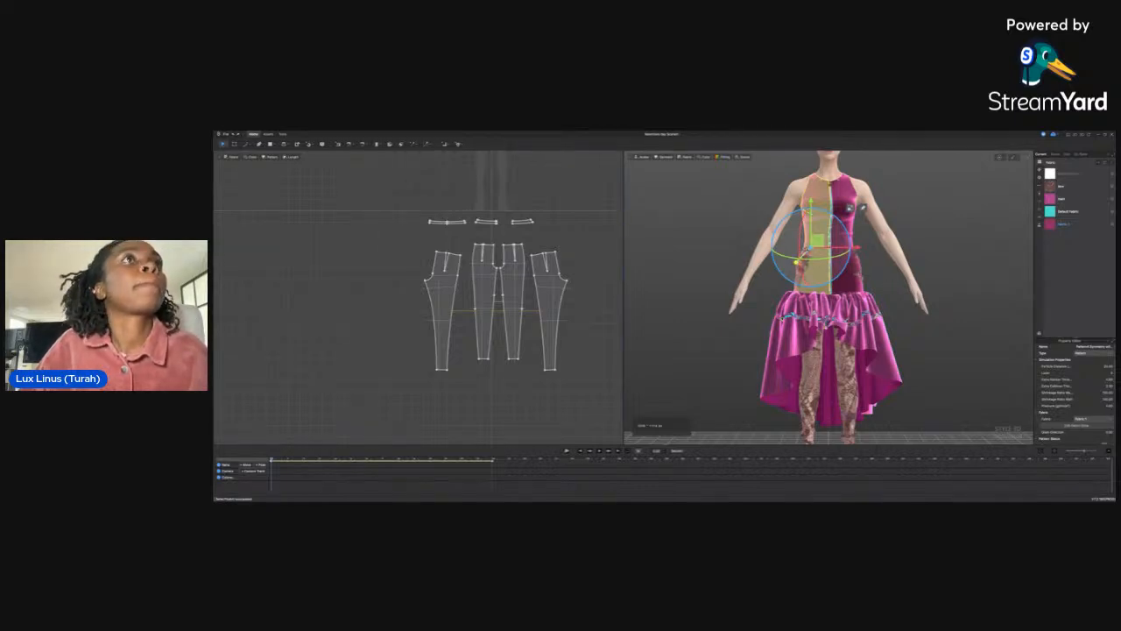
key(space)
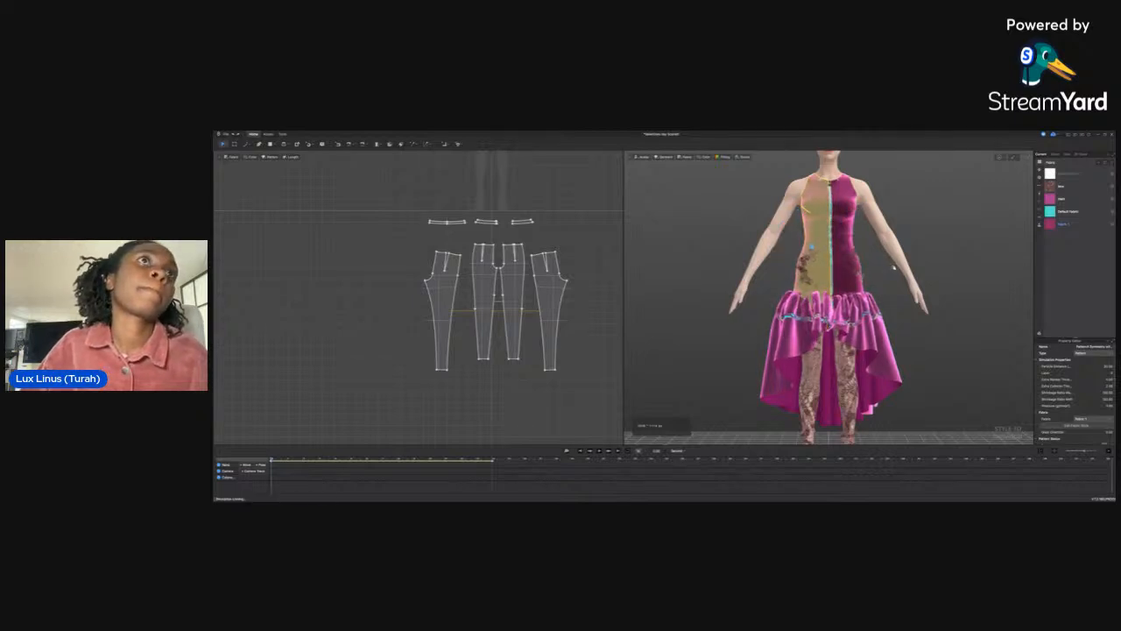
Pull the other half of the dress's front bodice outward over the trousers at the hip
click(852, 269)
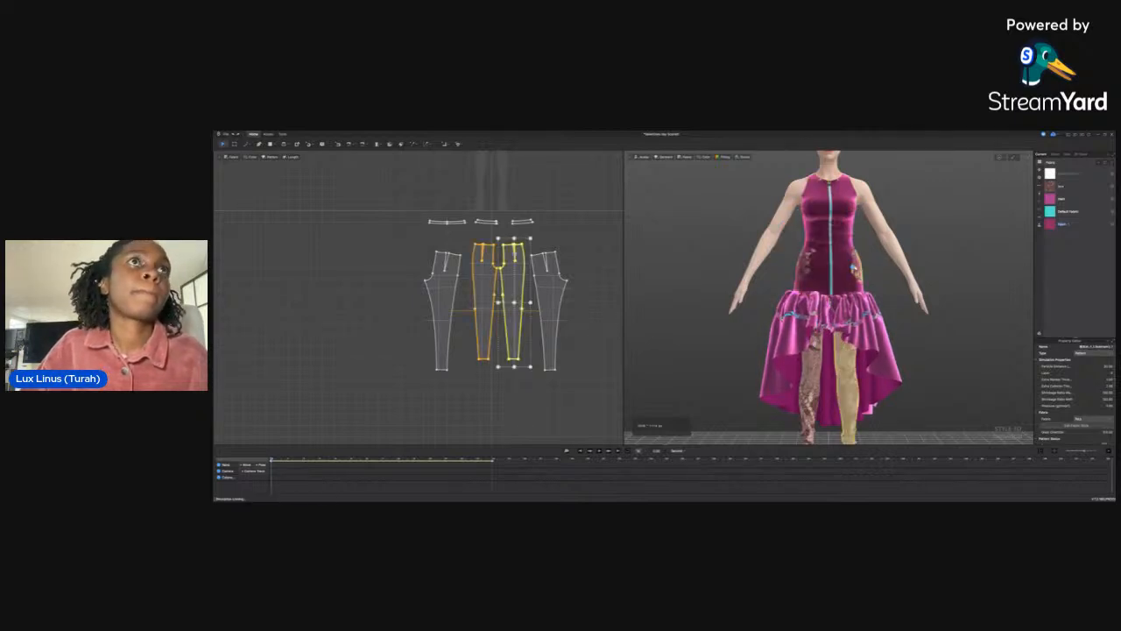
click(845, 277)
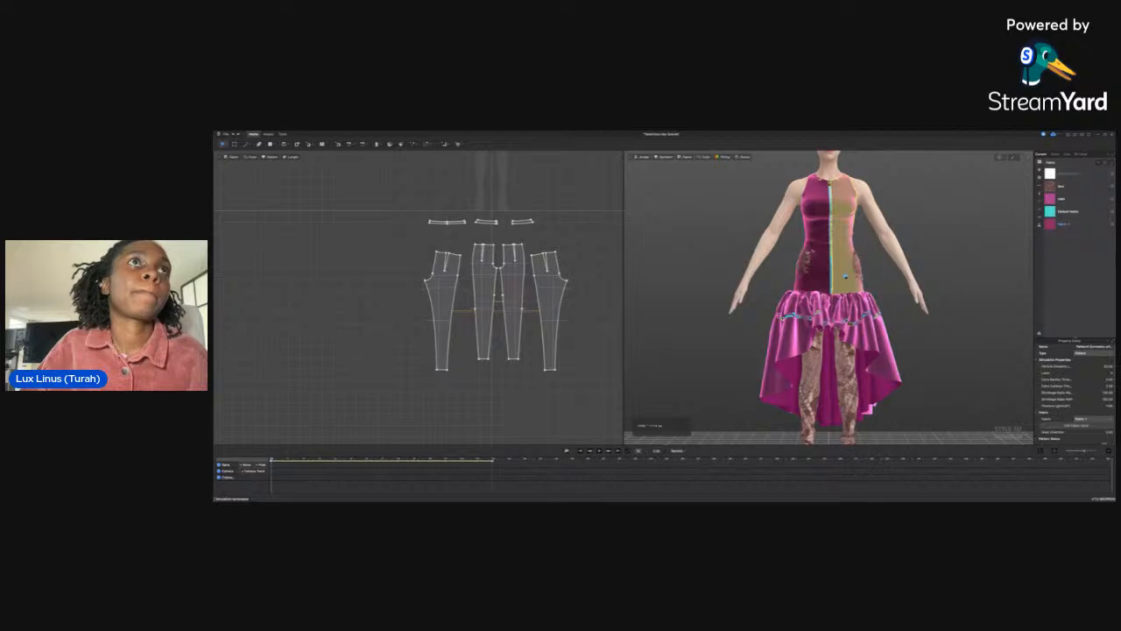
click(845, 262)
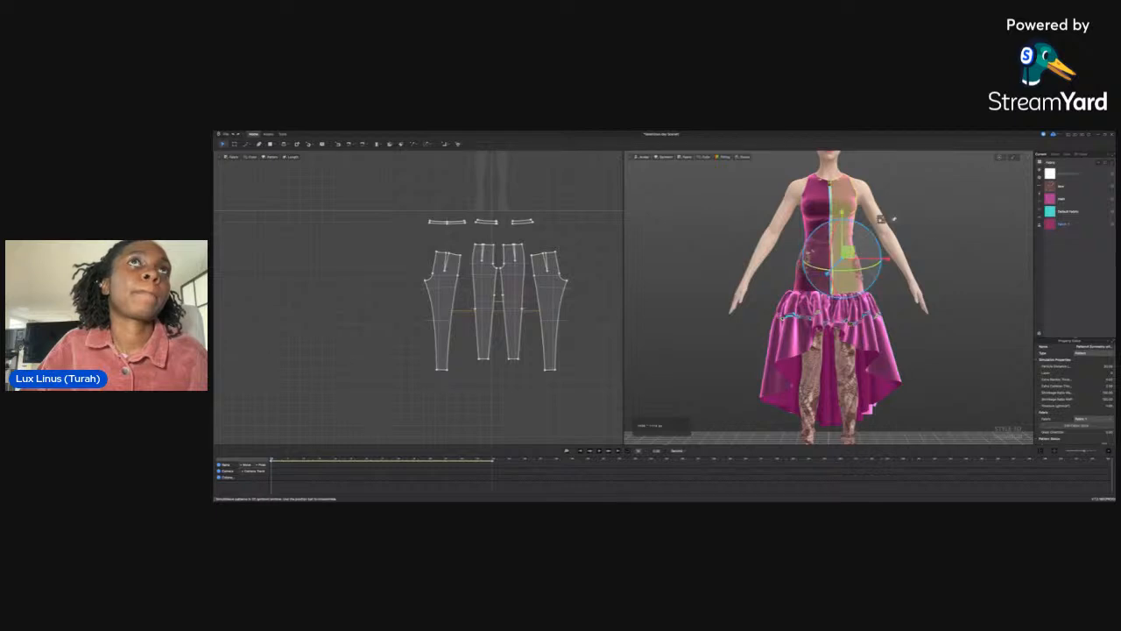
Move both lower back bodice panels outward so they clear the trousers, then simulate the outfit
click(894, 219)
right_drag(894, 219, 830, 271)
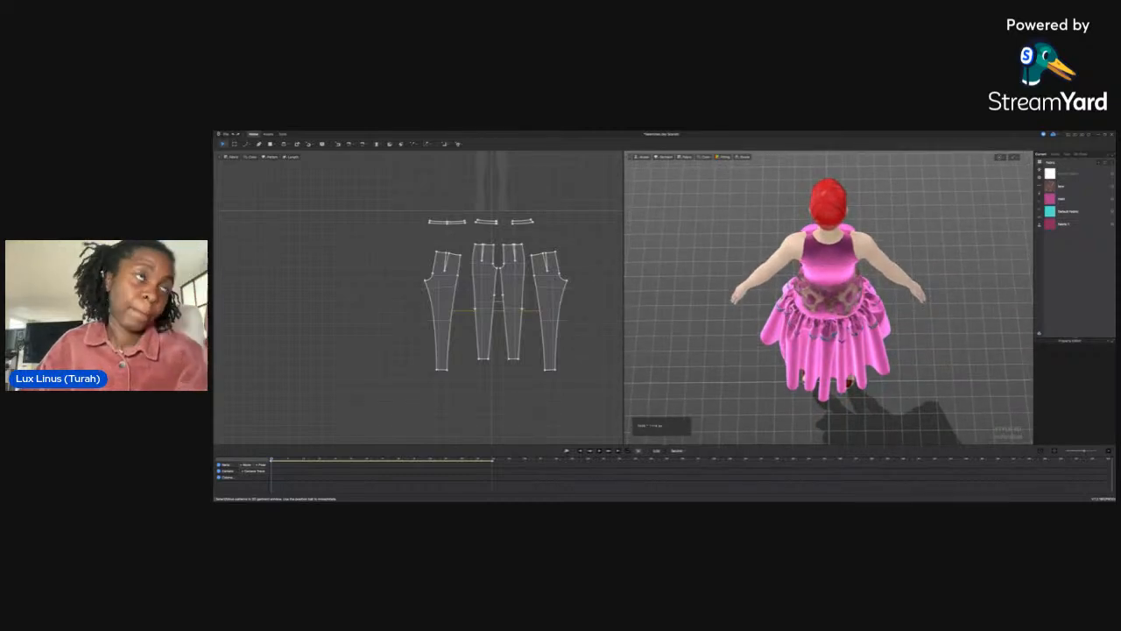
drag(407, 176, 446, 256)
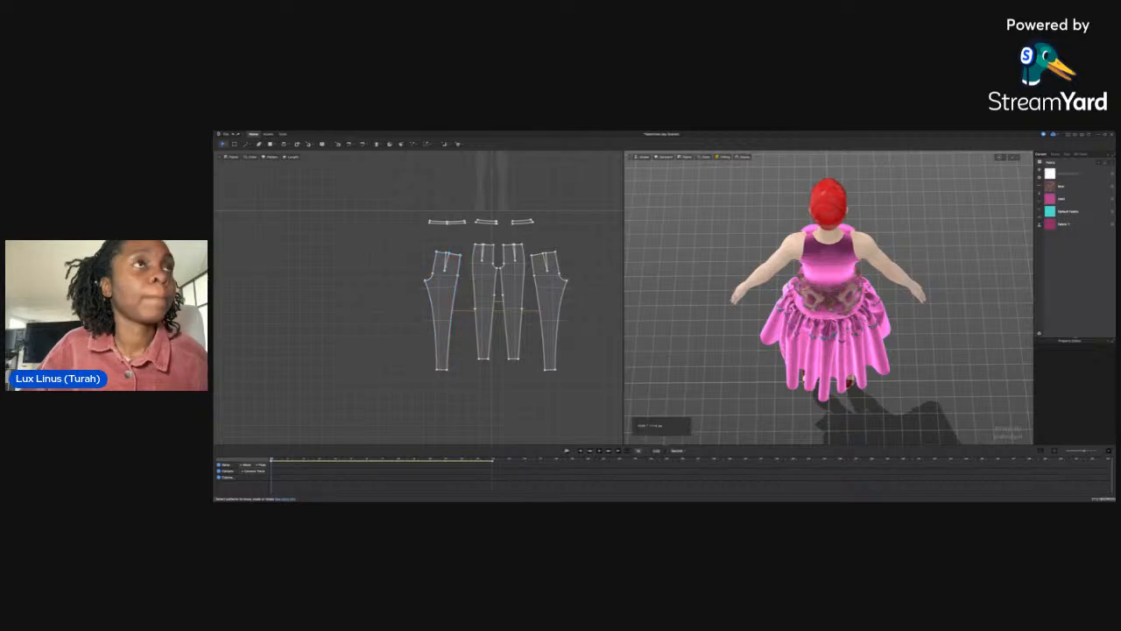
right_drag(706, 328, 740, 337)
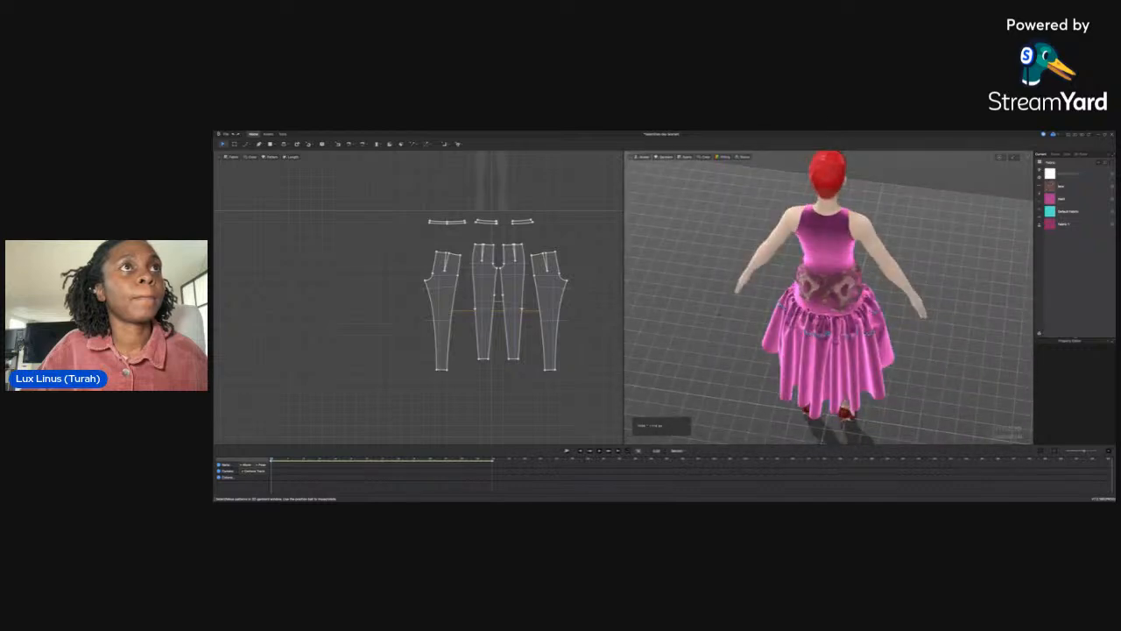
click(814, 293)
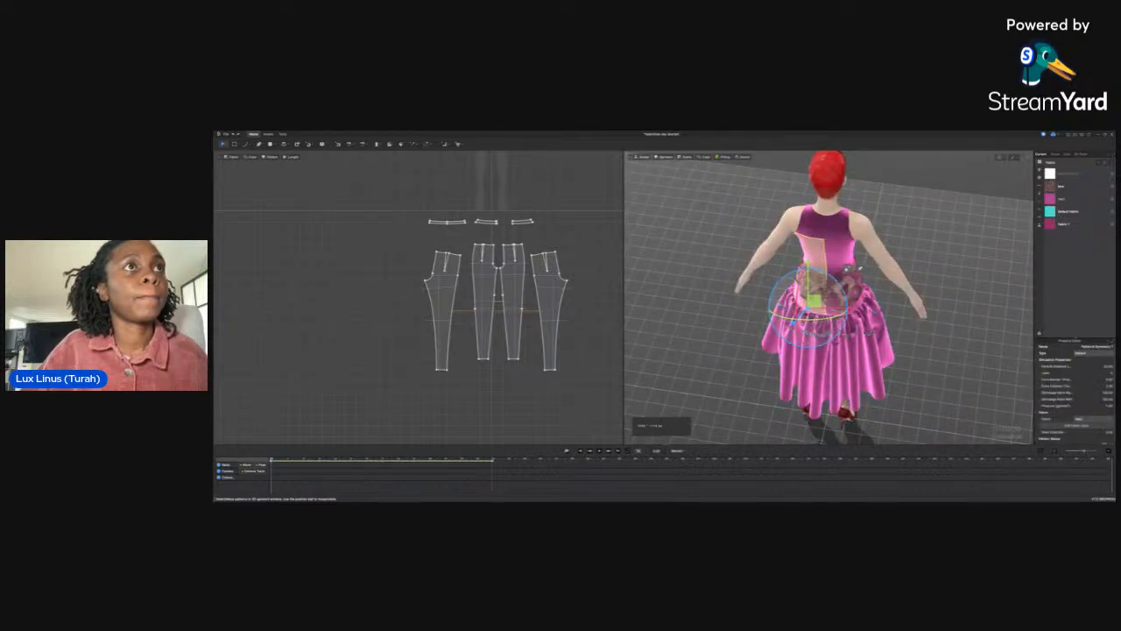
drag(793, 321, 796, 328)
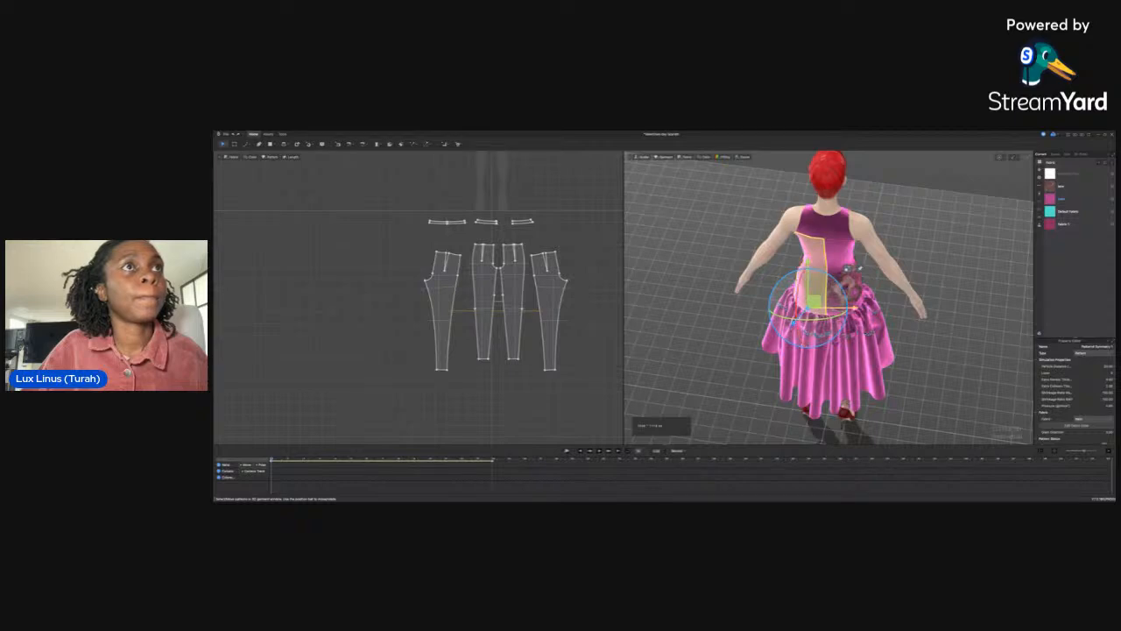
drag(850, 269, 887, 223)
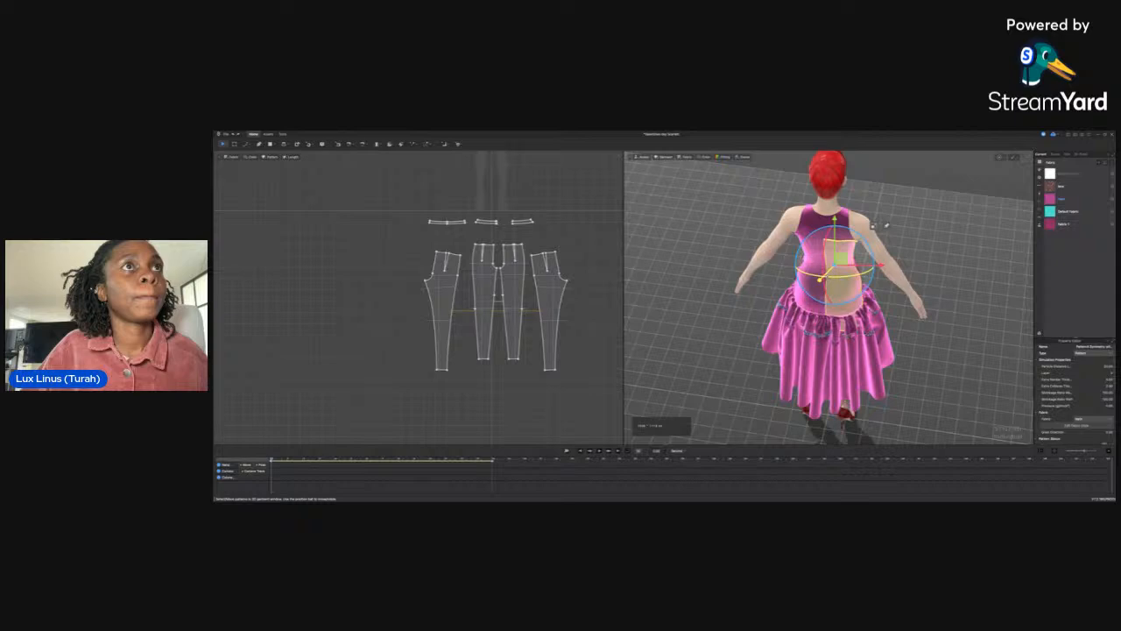
key(space)
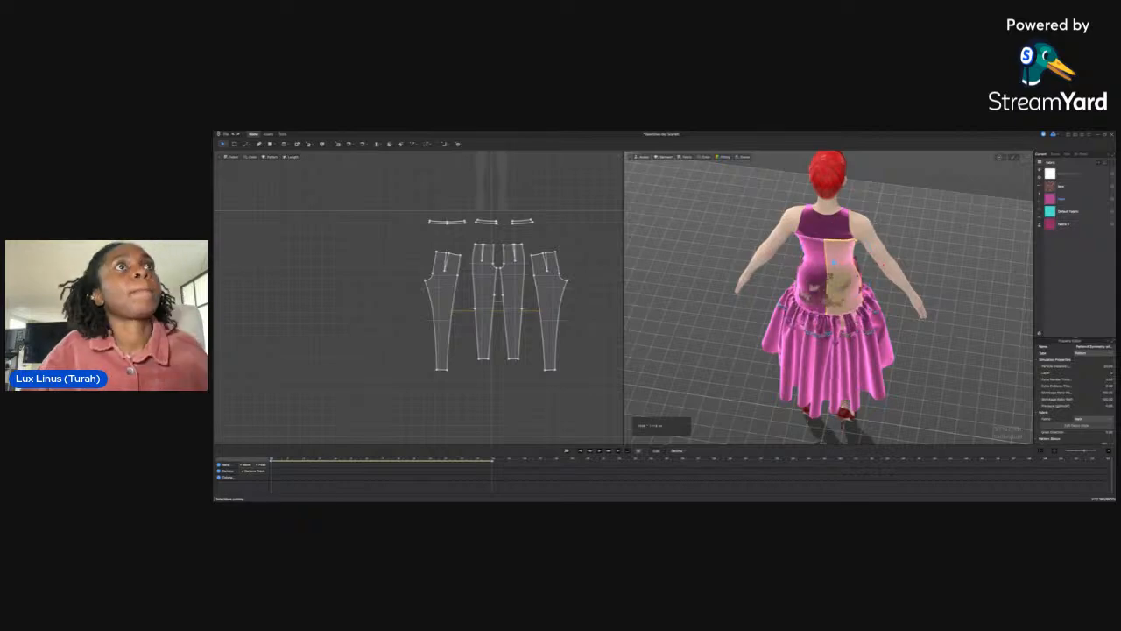
Select the back trouser leg pieces and tug the fabric at the hips to try to bring it under the dress
click(932, 345)
right_drag(932, 345, 881, 317)
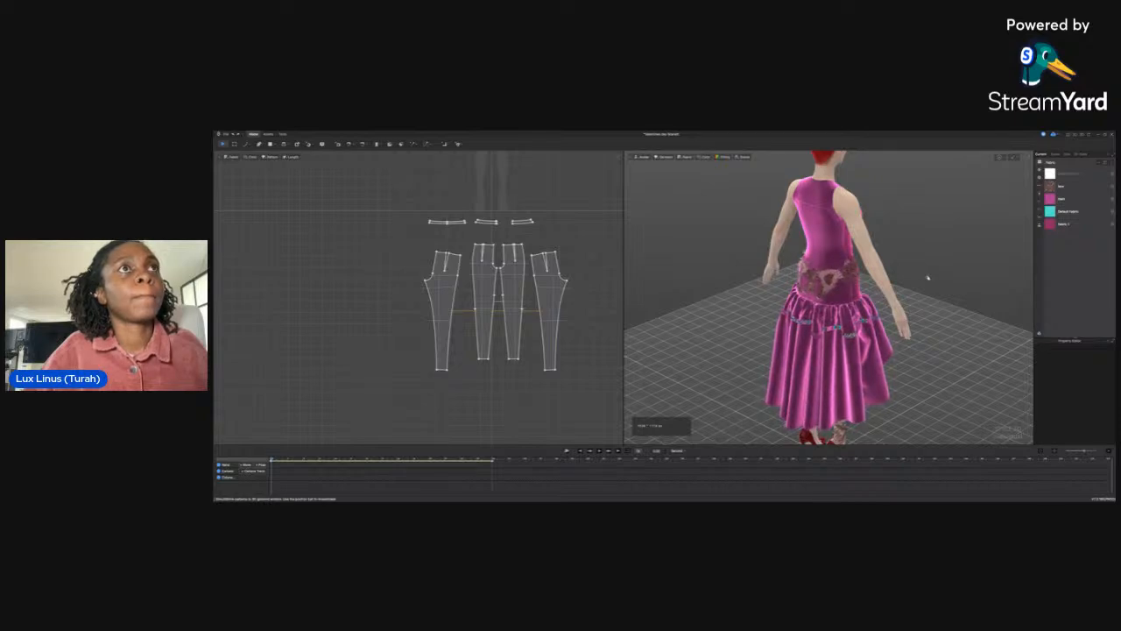
right_drag(881, 317, 837, 285)
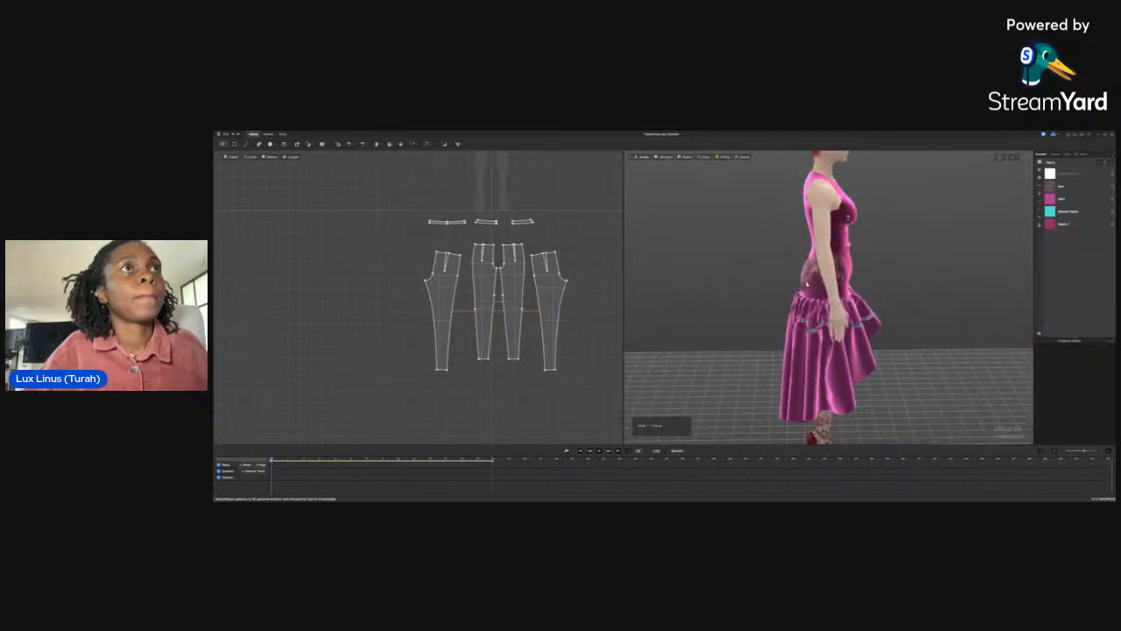
click(447, 272)
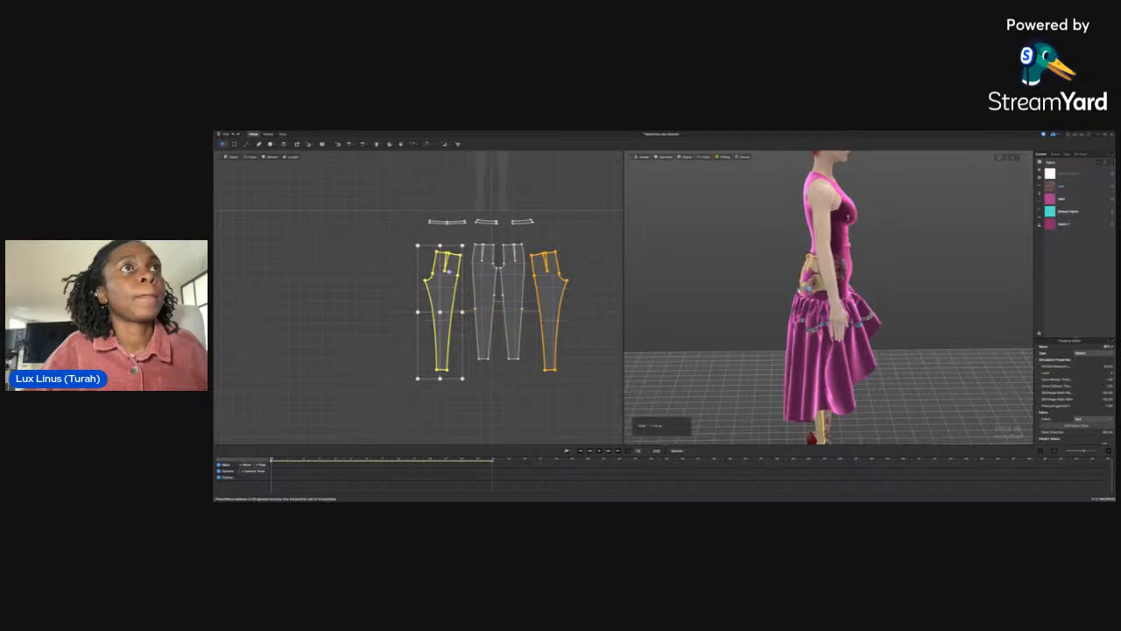
click(813, 288)
drag(813, 288, 808, 210)
right_drag(831, 286, 856, 285)
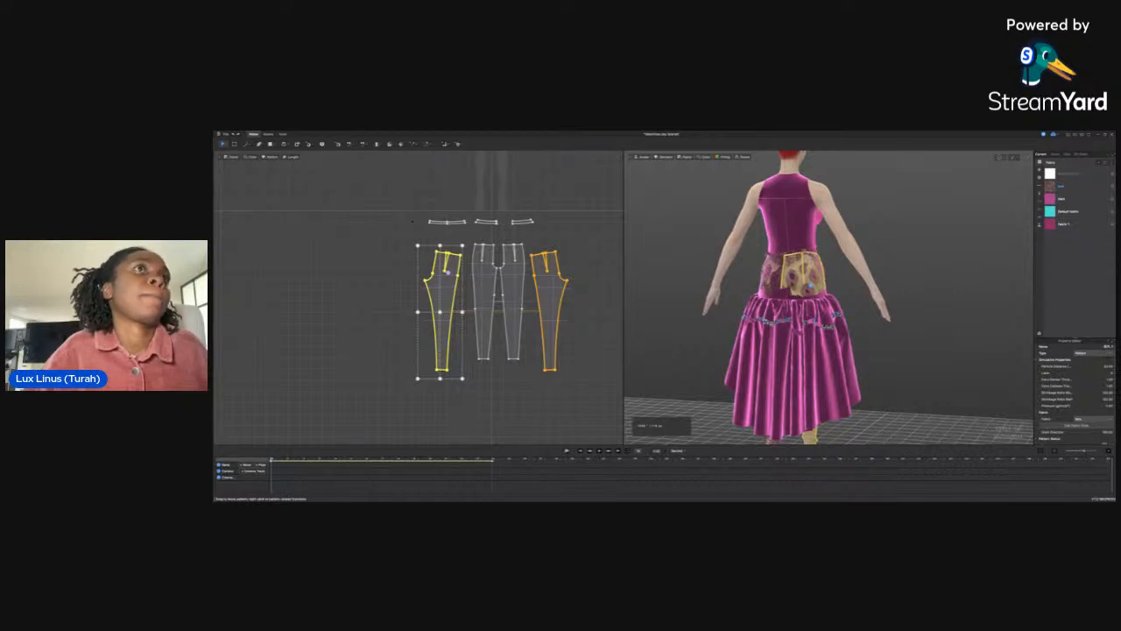
Pull the far lower back bodice panel outward behind the hip to lift it clear of the trousers
click(890, 352)
right_drag(889, 353, 859, 351)
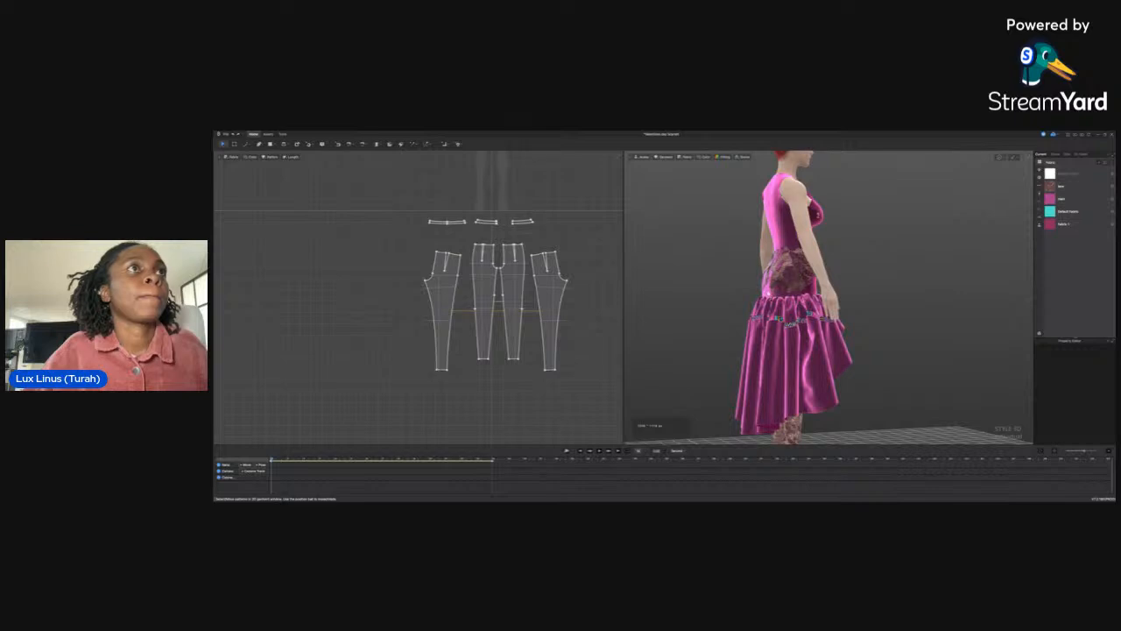
click(741, 288)
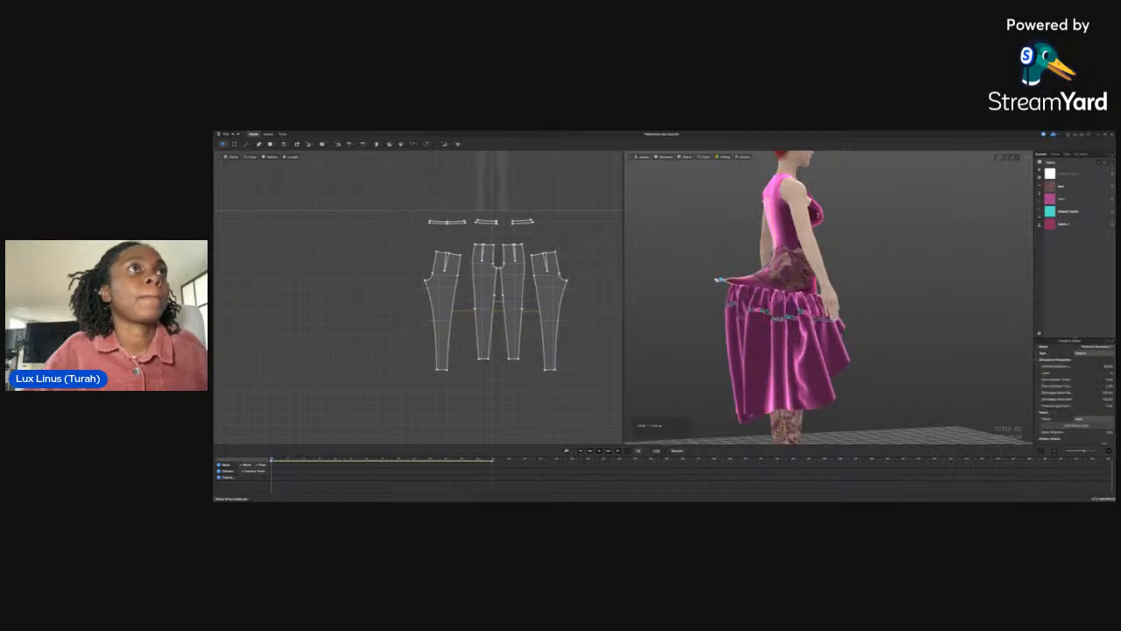
drag(718, 281, 718, 281)
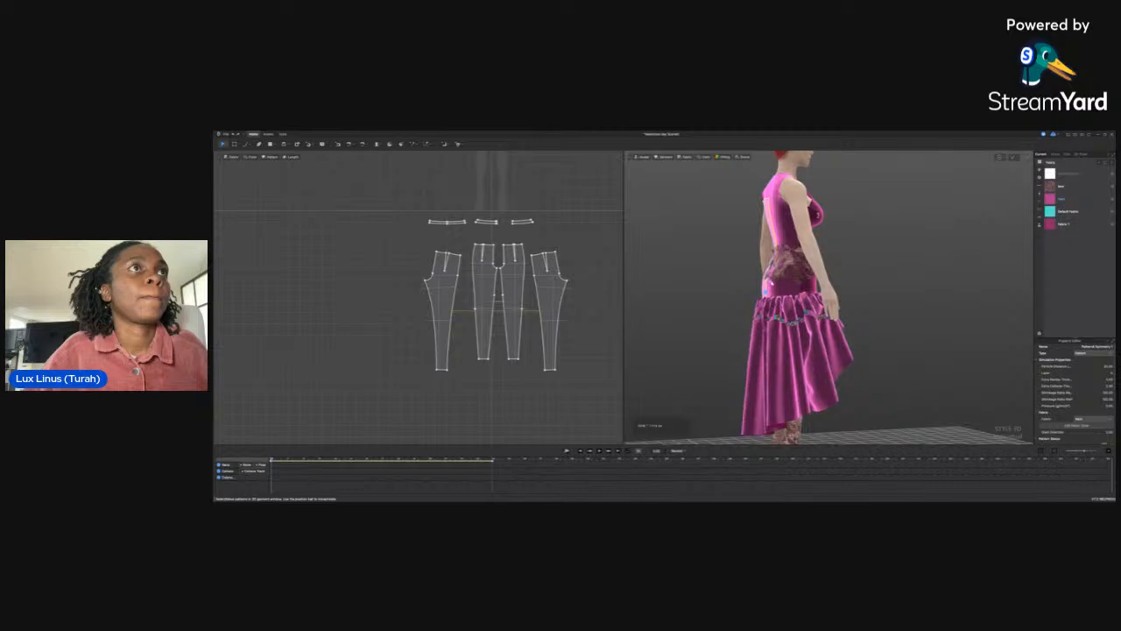
Pull the near-side lower back bodice panel outward at the waist and hip to bring it over the trousers
click(443, 272)
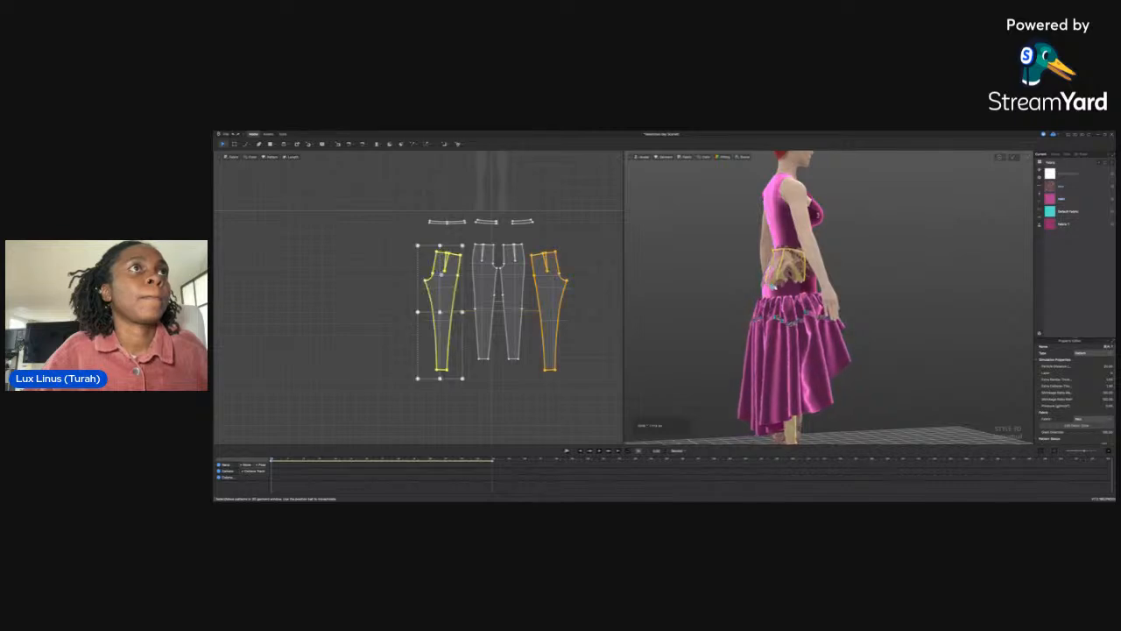
click(792, 288)
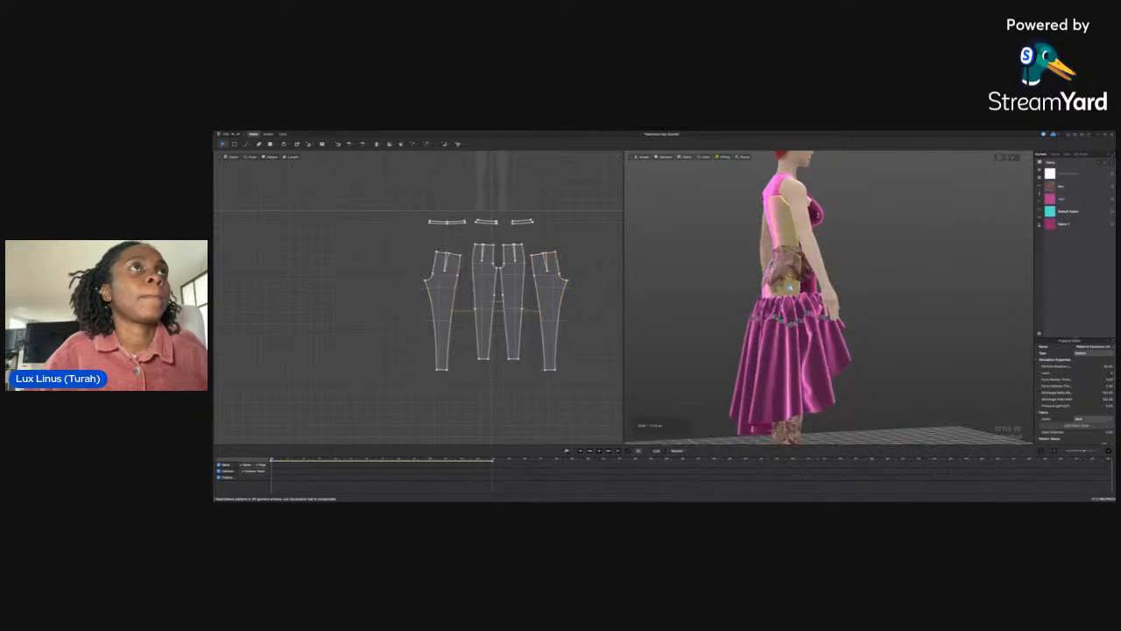
mouse_move(701, 228)
mouse_down()
mouse_move(711, 225)
mouse_move(685, 227)
mouse_up()
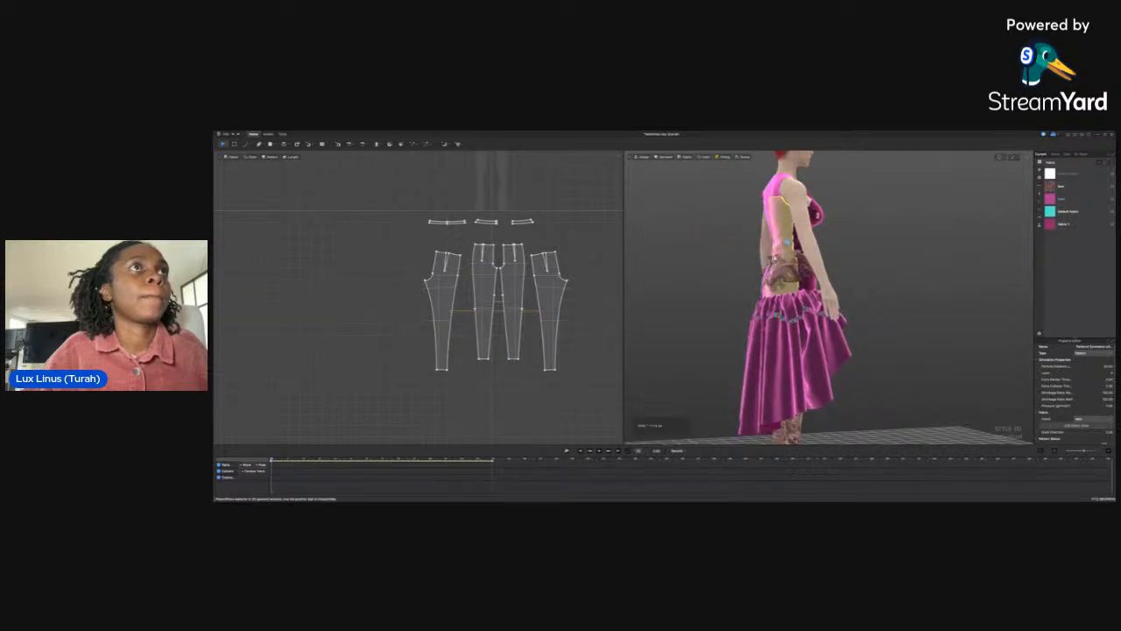
drag(767, 247, 694, 214)
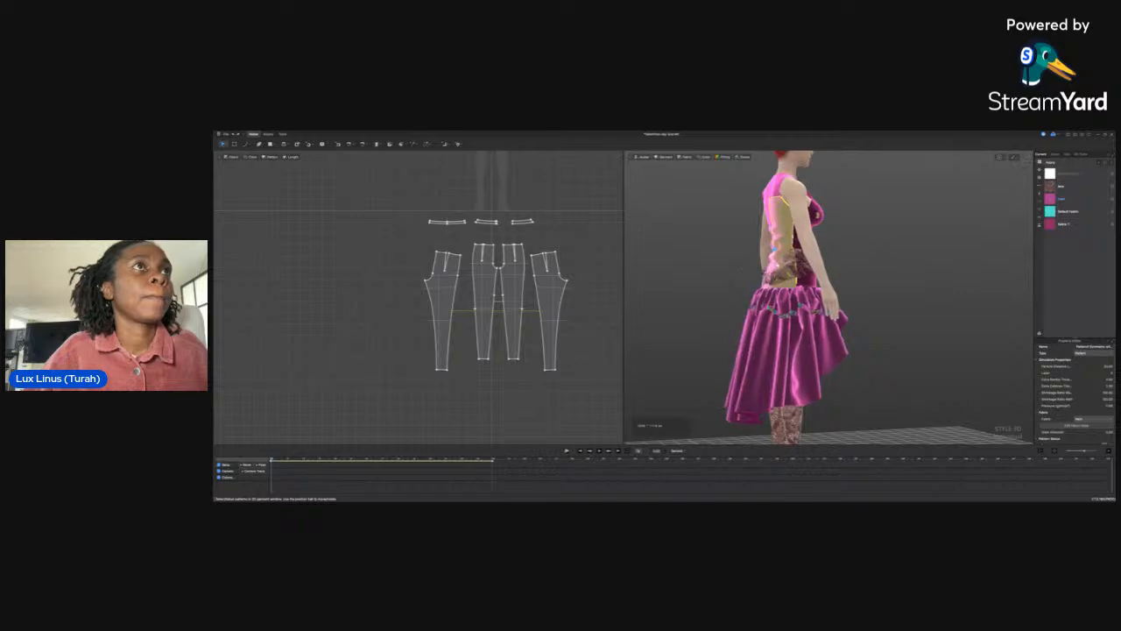
drag(771, 261, 727, 255)
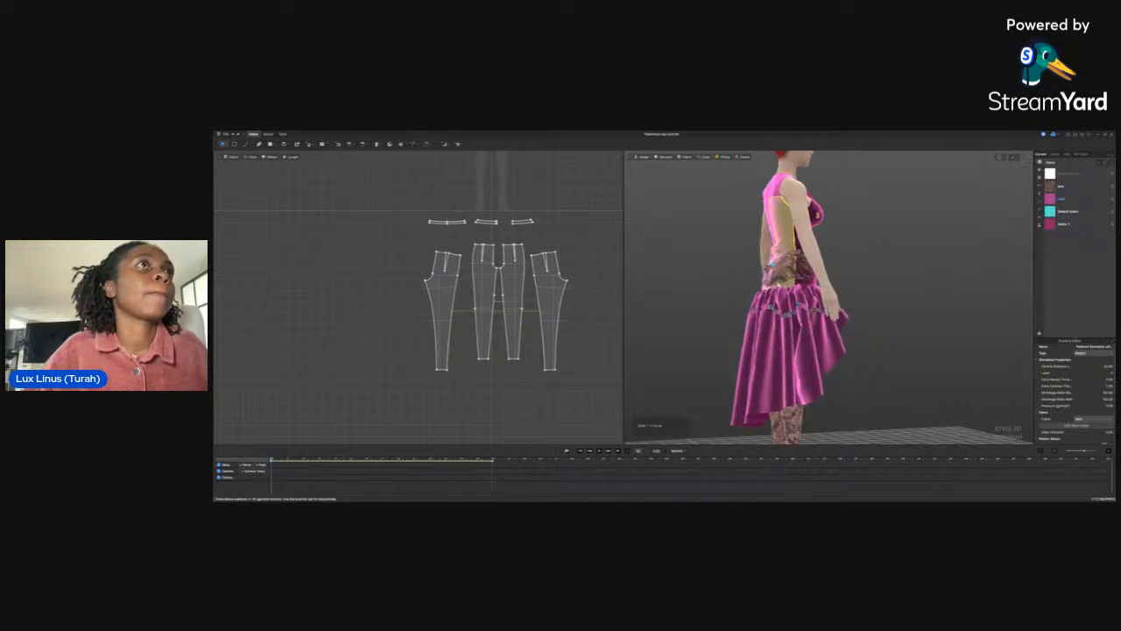
Pull both halves of the front bodice outward at the hips so they clear the trousers
right_drag(783, 290, 937, 299)
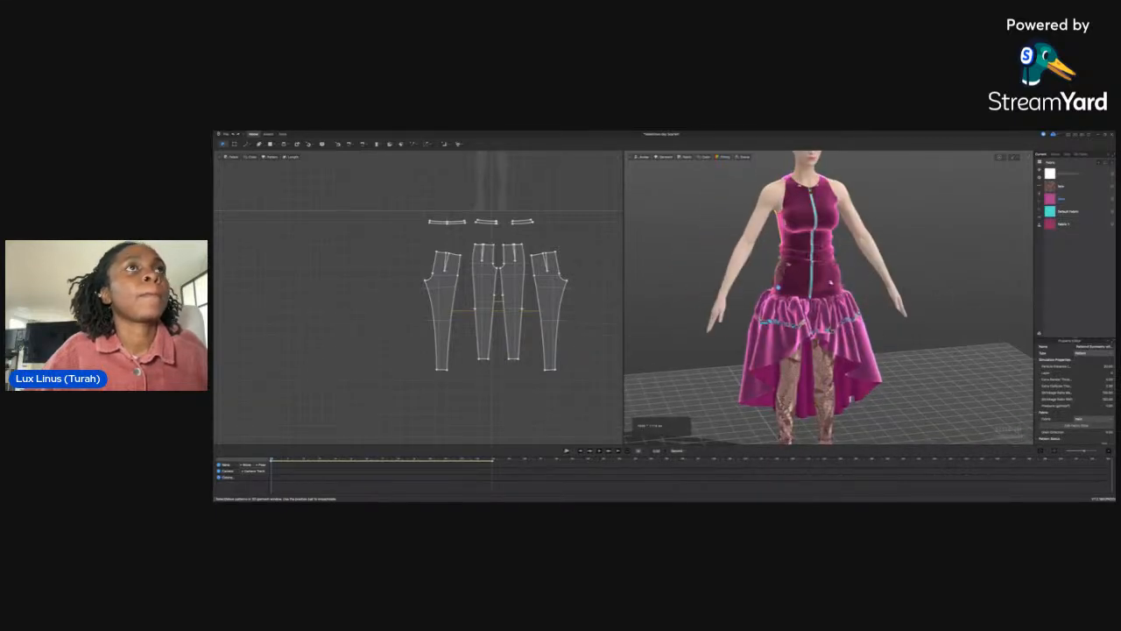
click(837, 263)
drag(836, 263, 930, 285)
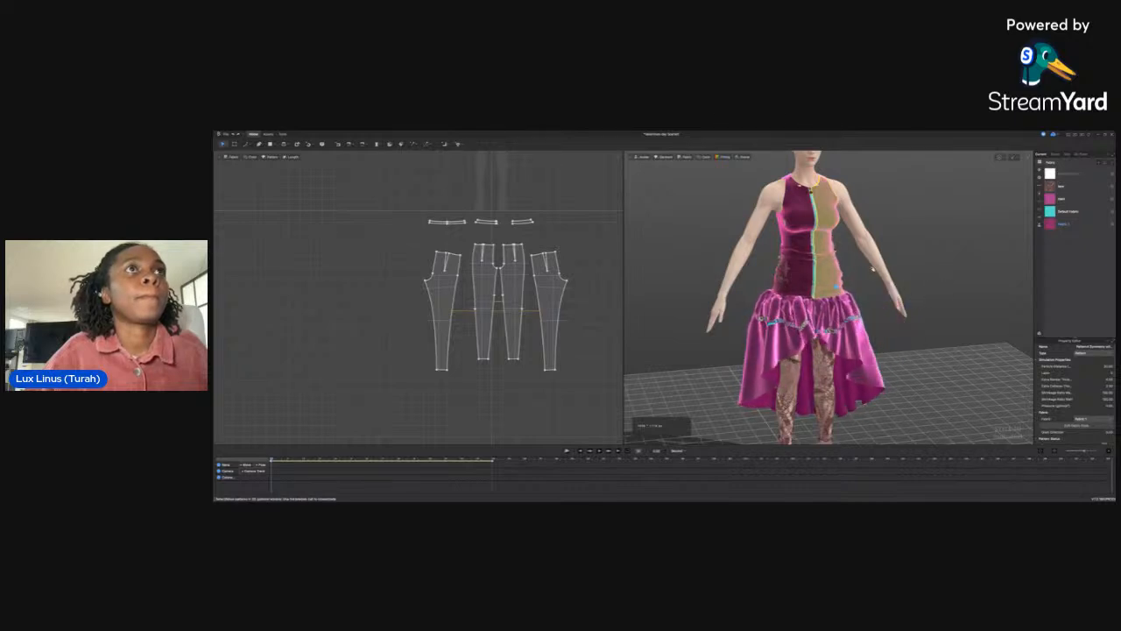
drag(839, 260, 888, 262)
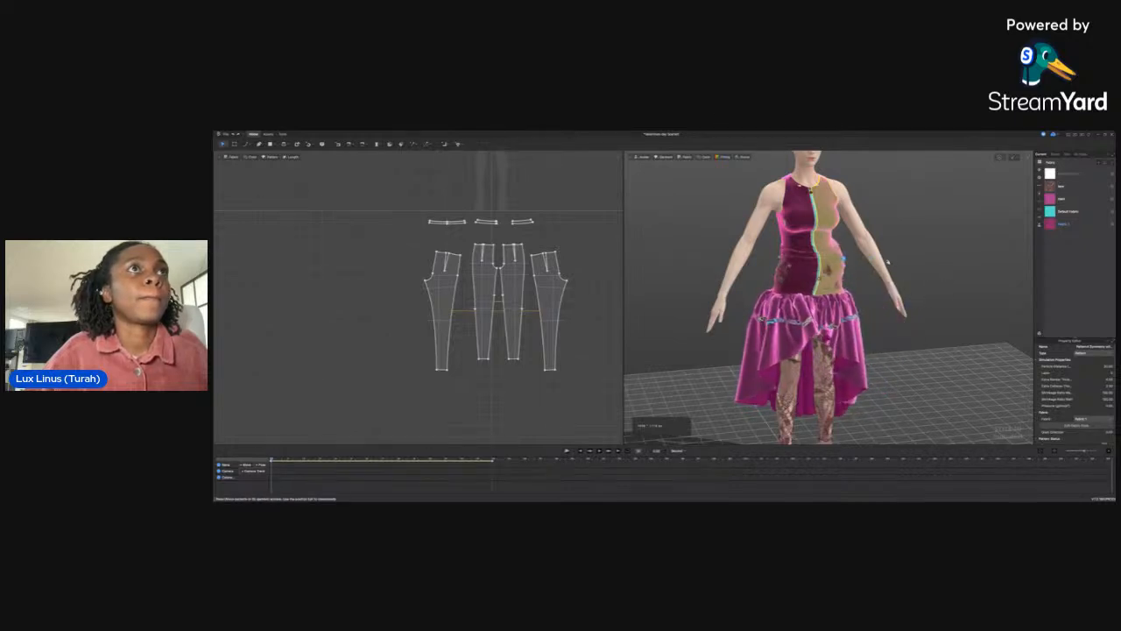
drag(791, 261, 723, 247)
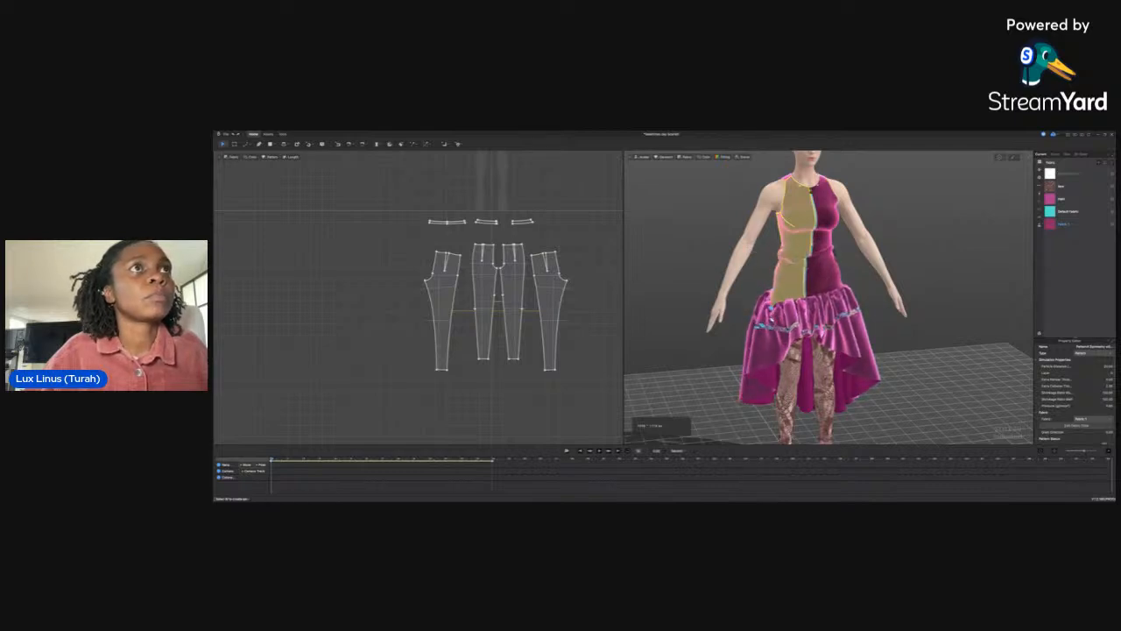
drag(772, 317, 769, 319)
drag(834, 280, 911, 284)
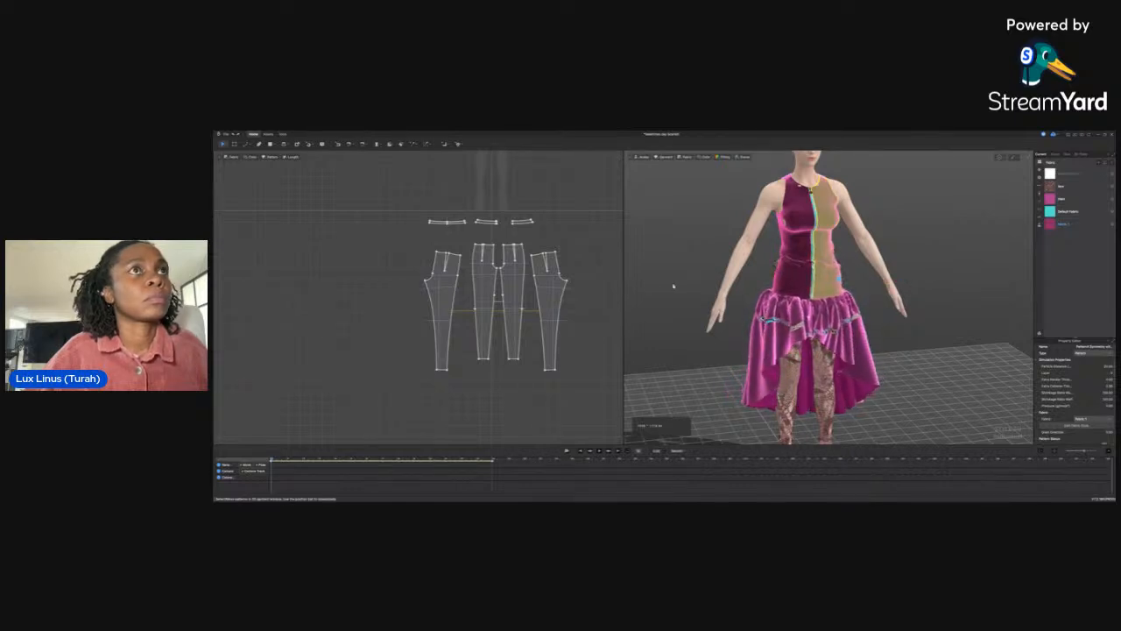
Move the trouser pattern pieces down in the 2D layout, away from the dress pieces
scroll(581, 273, down, 6)
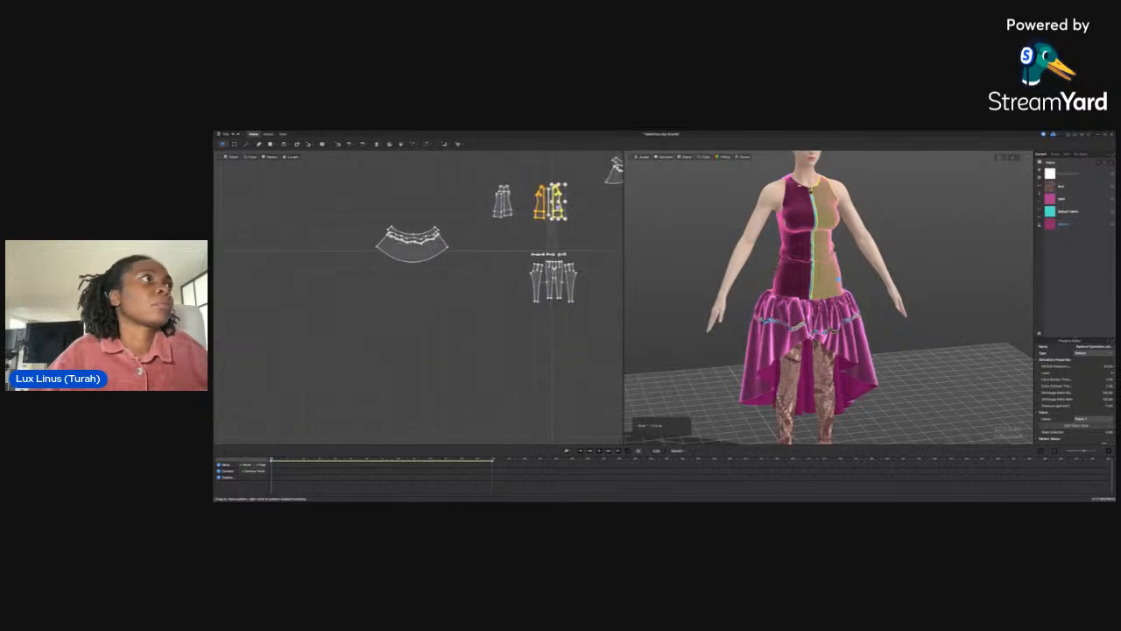
scroll(570, 238, down, 2)
scroll(558, 237, down, 1)
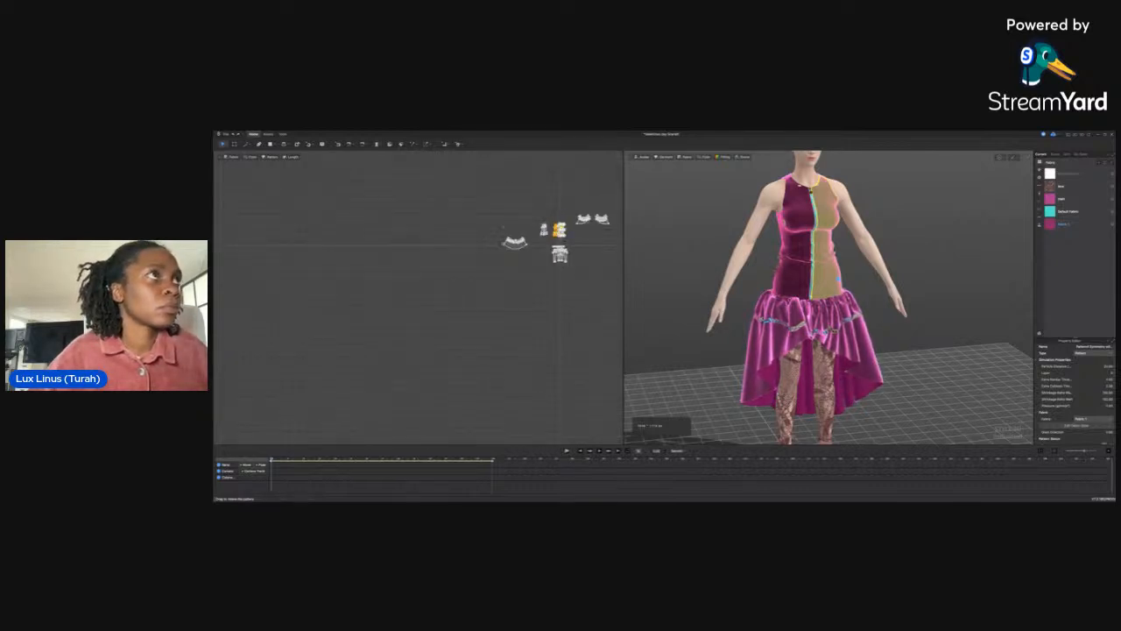
click(501, 227)
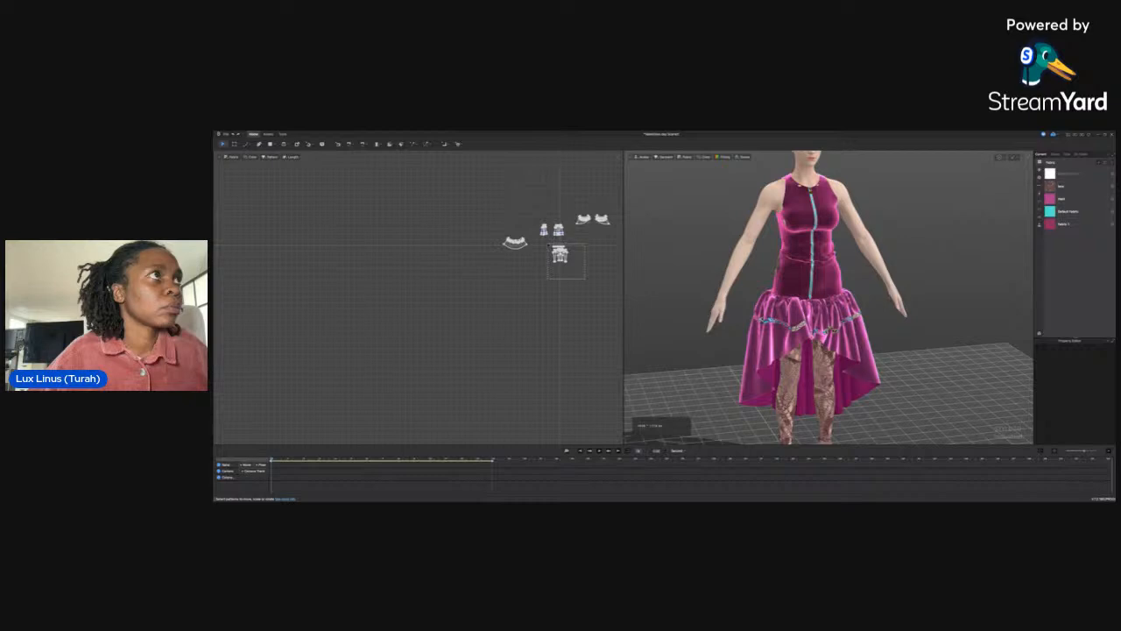
click(559, 255)
drag(559, 255, 566, 275)
Select all dress pattern pieces and put them on a higher simulation layer than the trousers
drag(484, 196, 618, 250)
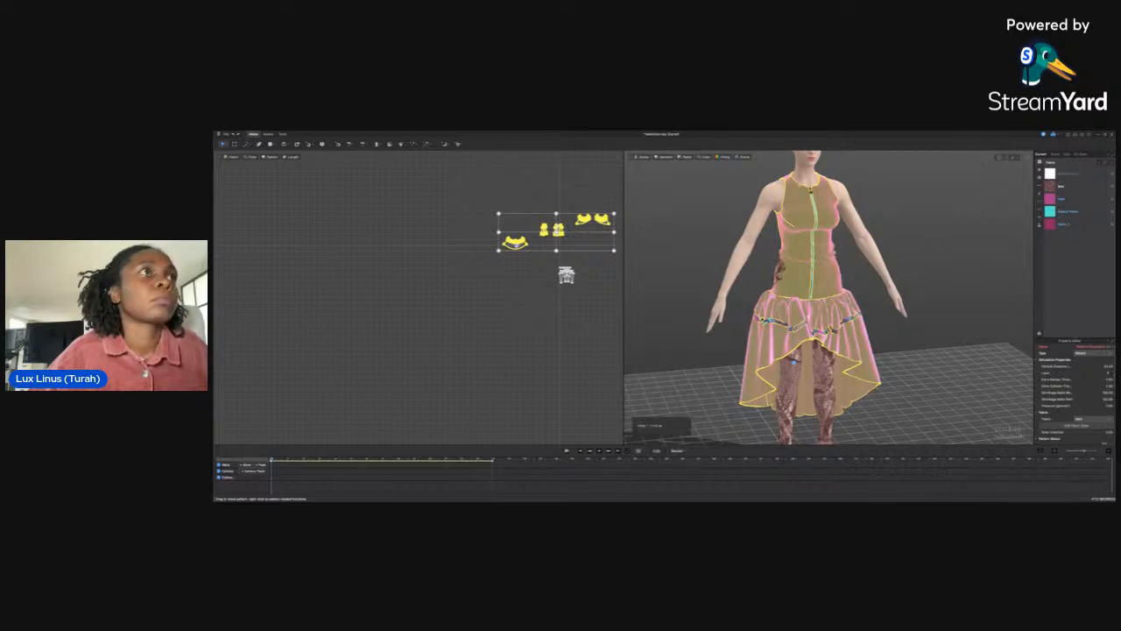
key(ctrl+k)
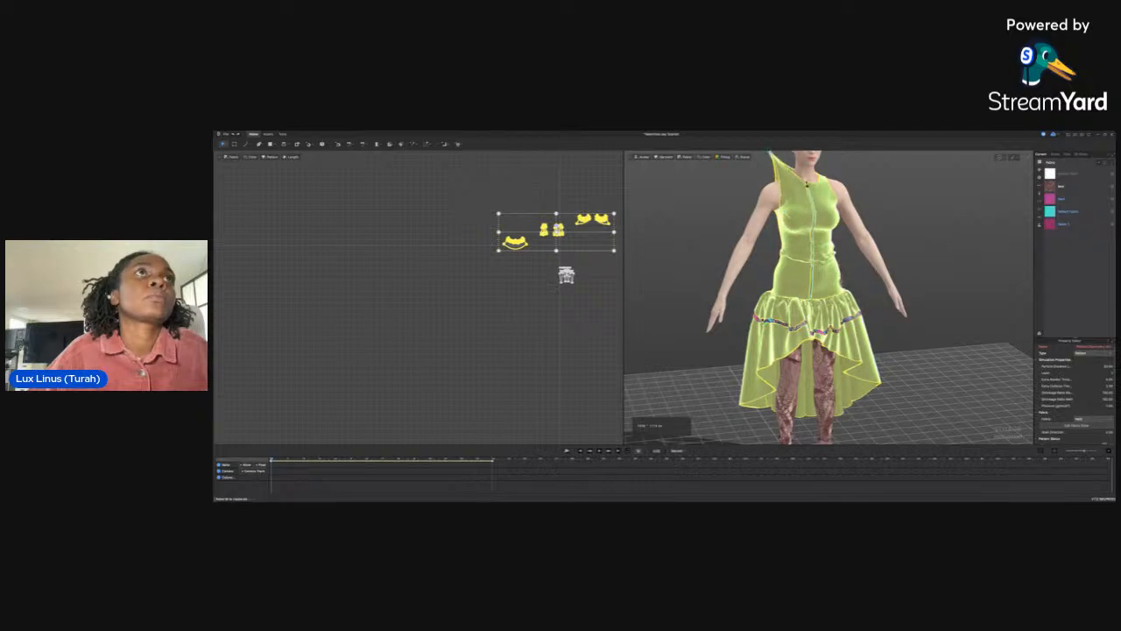
click(856, 256)
Pull the lower back bodice panels of the layered dress outward and down over the trousers at the hips
right_drag(856, 256, 719, 341)
right_drag(823, 342, 746, 258)
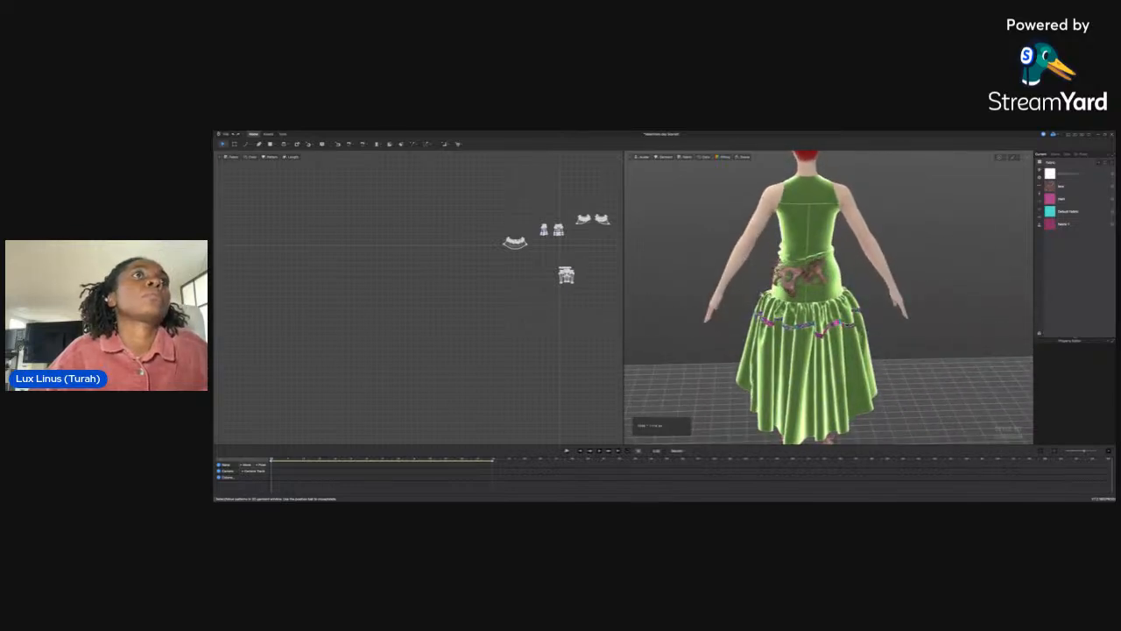
drag(782, 288, 771, 309)
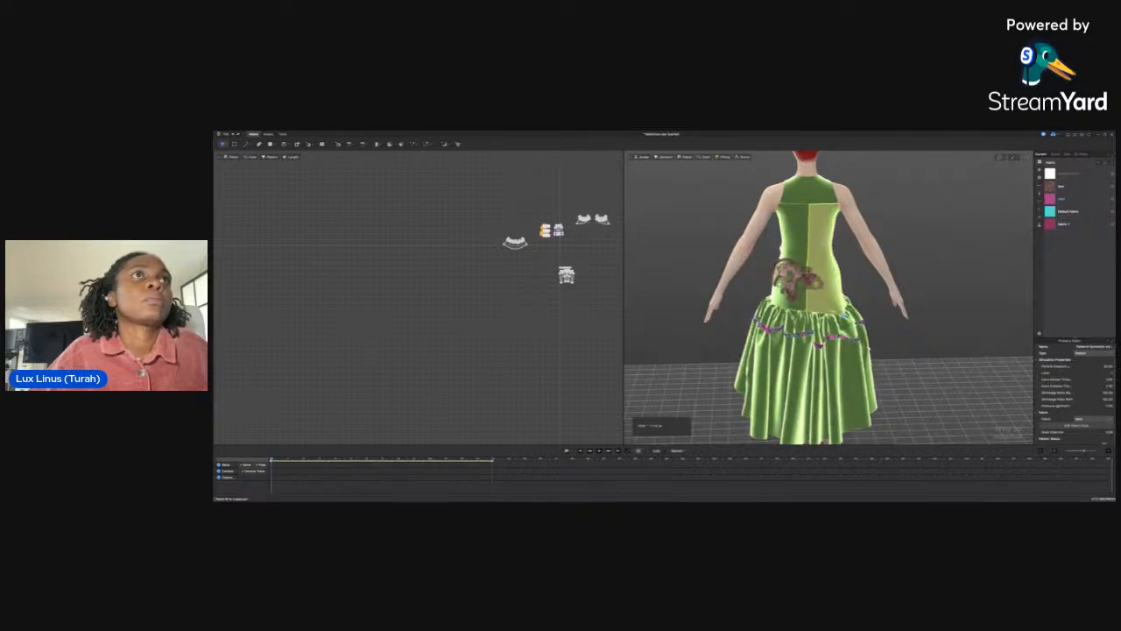
key(Escape)
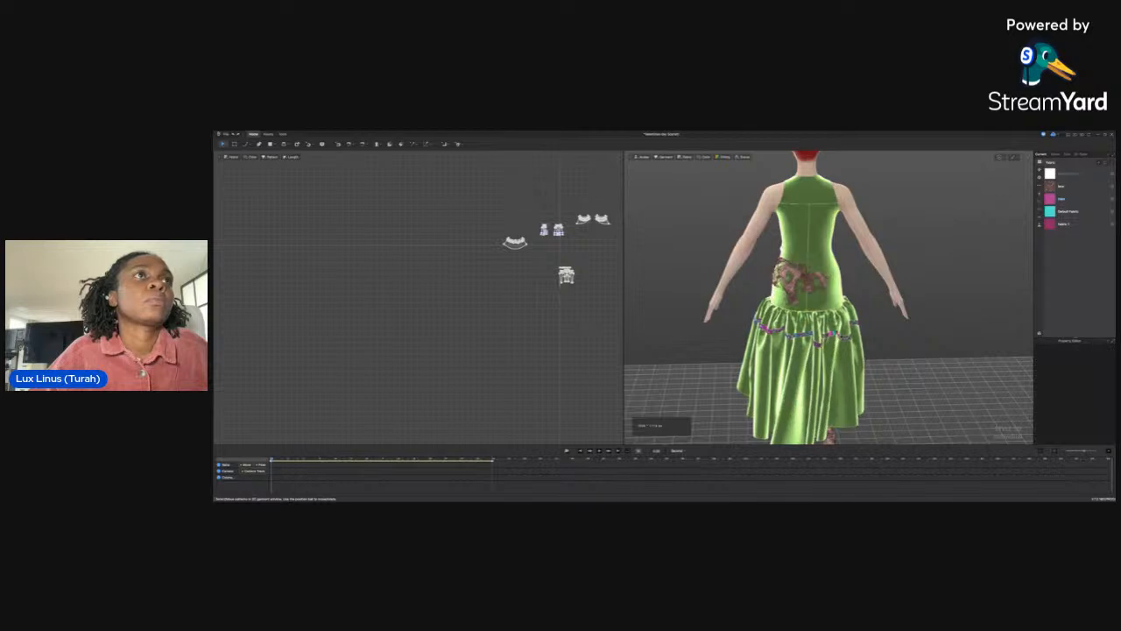
click(809, 386)
click(802, 245)
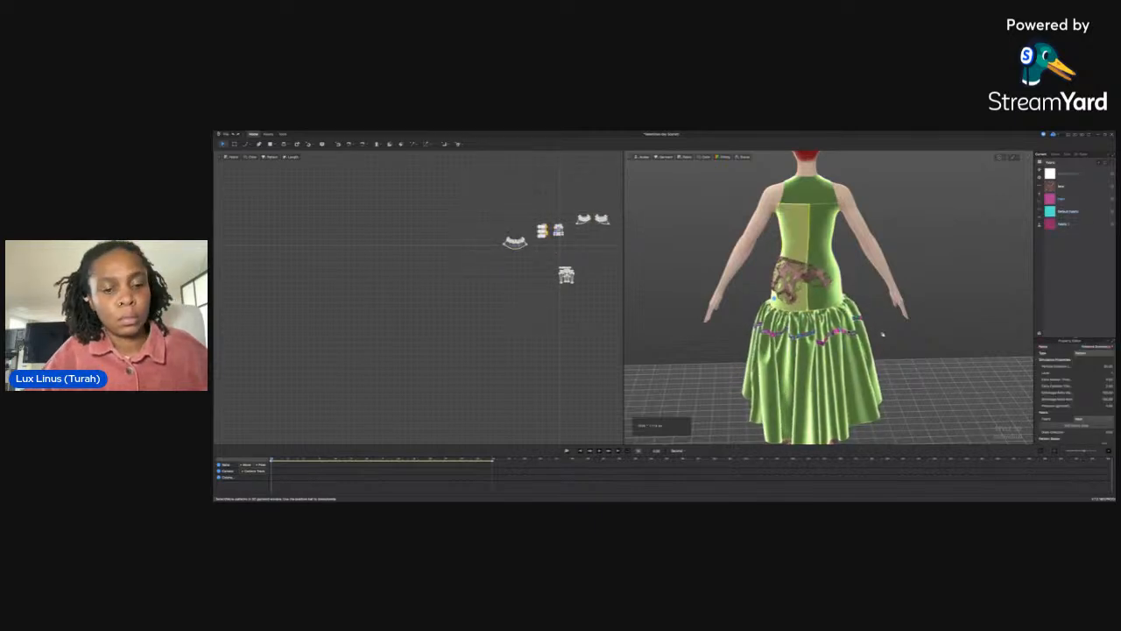
Tug both front bodice halves near the neckline to settle the top of the dress on the avatar
key(2)
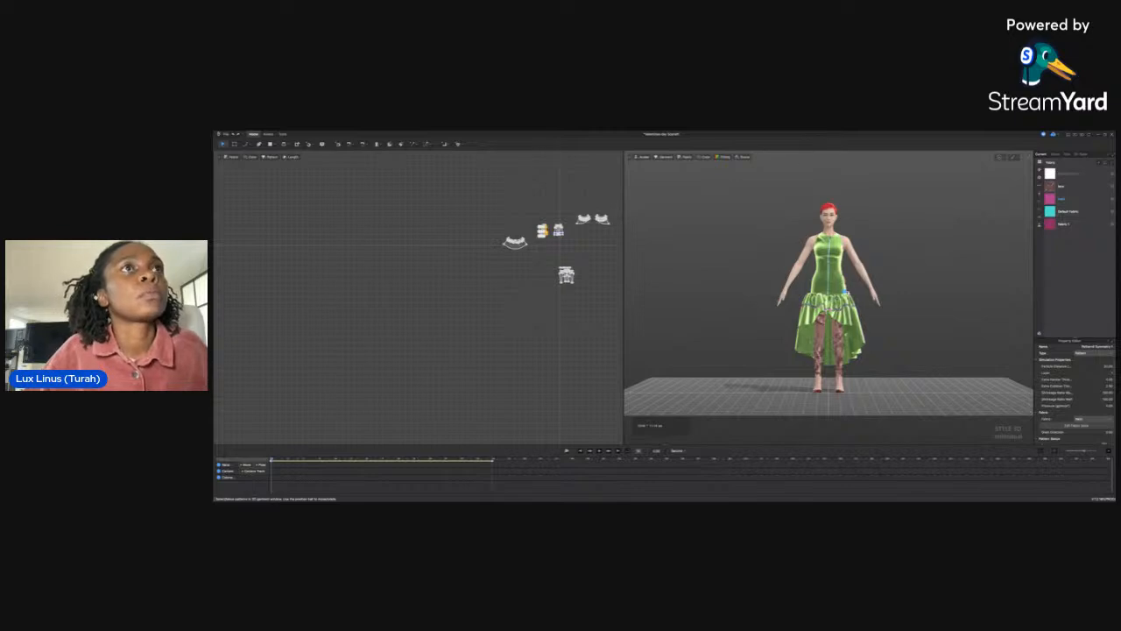
scroll(829, 297, up, 2)
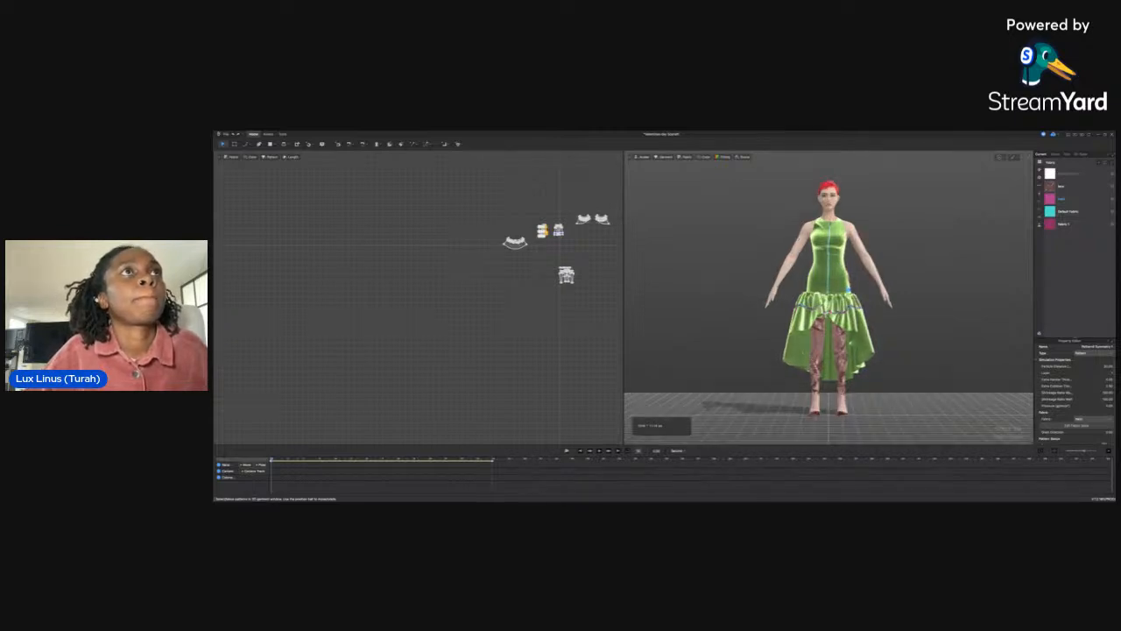
click(837, 224)
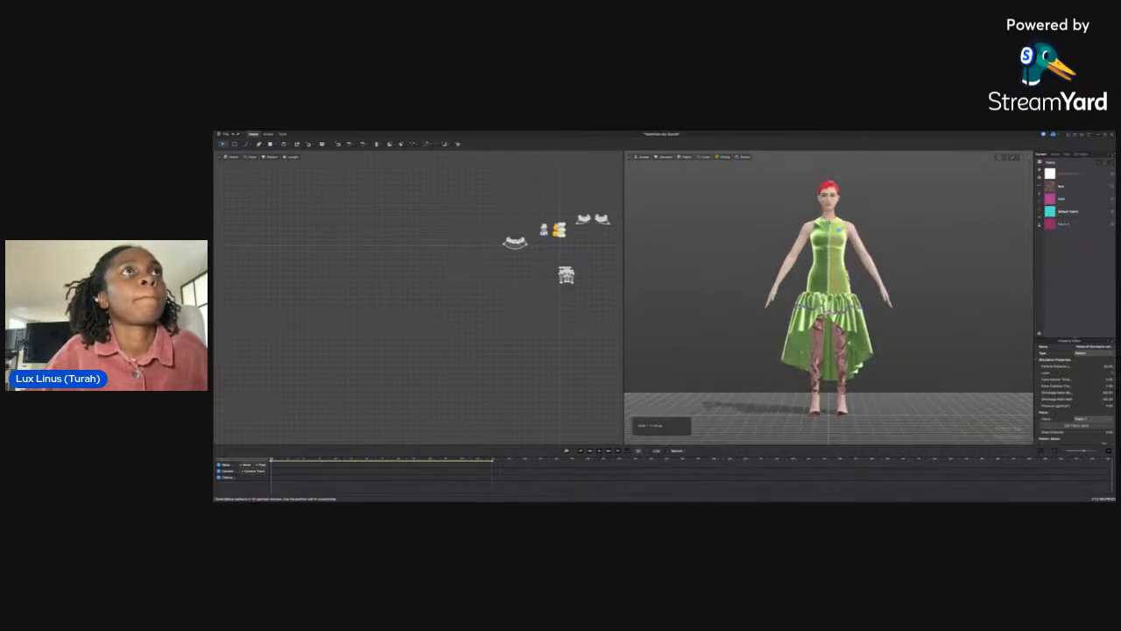
click(820, 217)
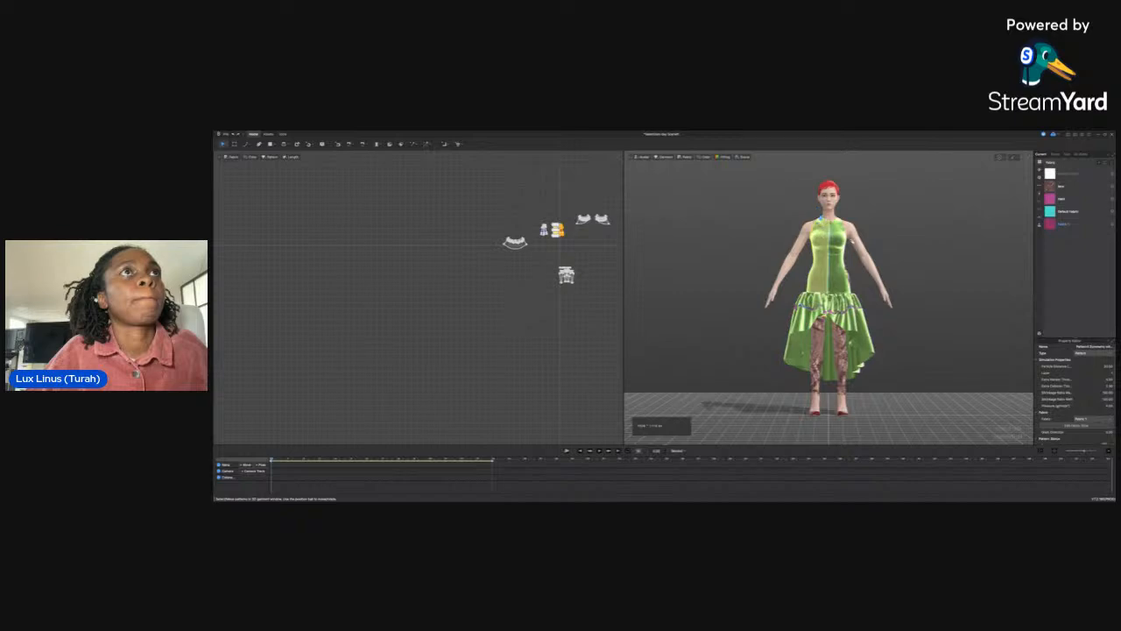
click(836, 222)
Pull the back bodice panel on the avatar's left side outward at the hip to cover the exposed trousers
right_drag(836, 223, 773, 242)
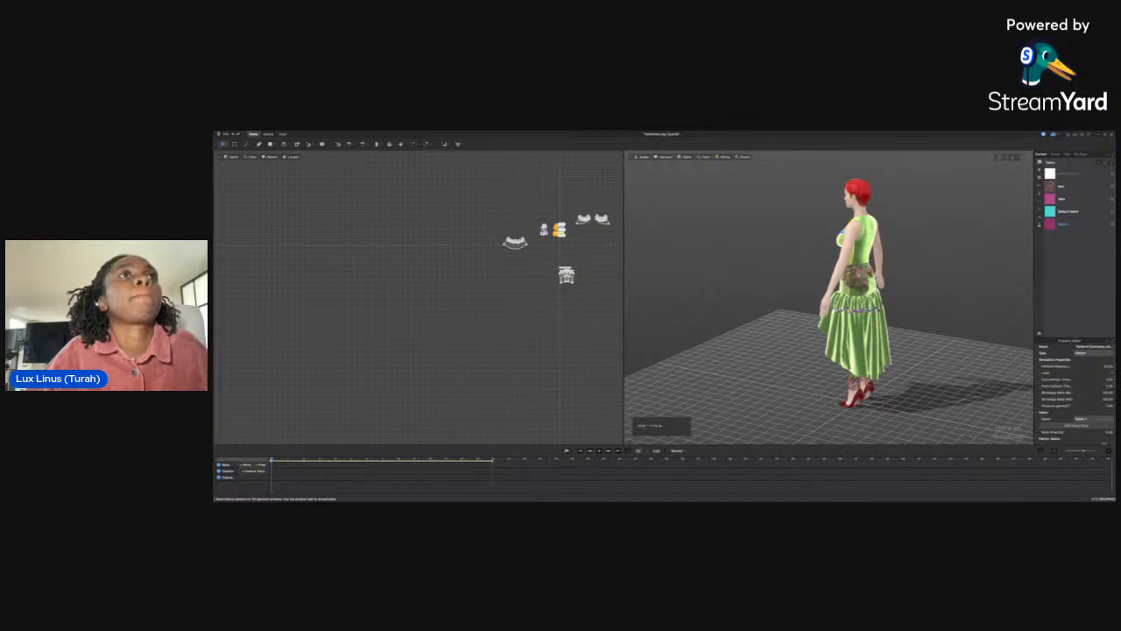
click(867, 279)
drag(872, 279, 911, 278)
click(933, 309)
right_drag(932, 308, 857, 279)
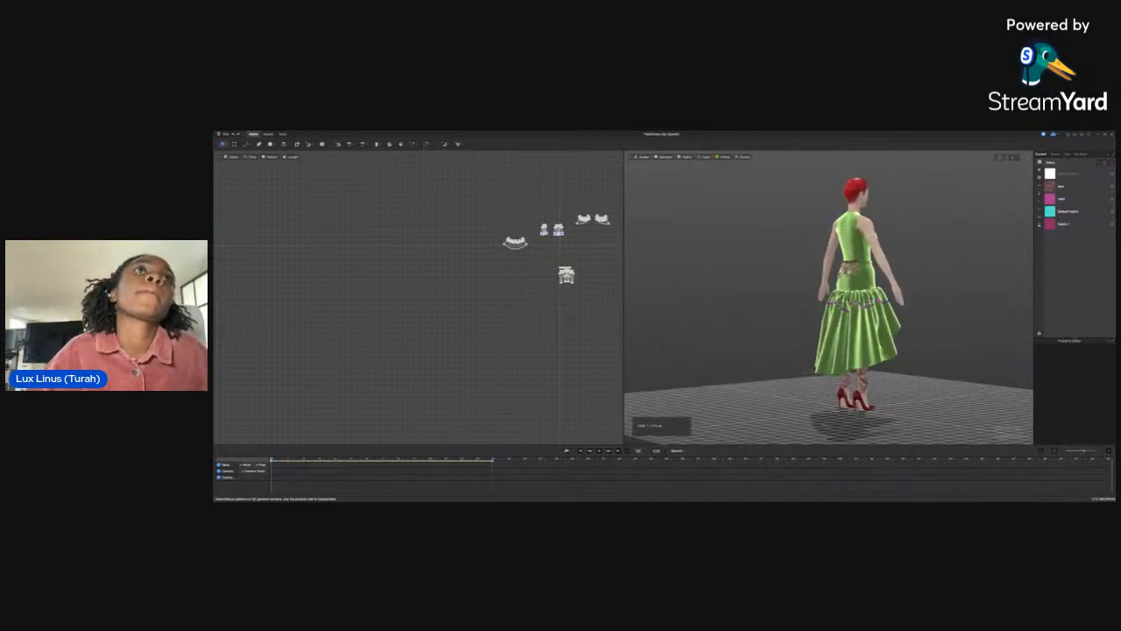
Pull the lower back bodice panels outward at the waist and hip until they lie over the trousers
click(854, 275)
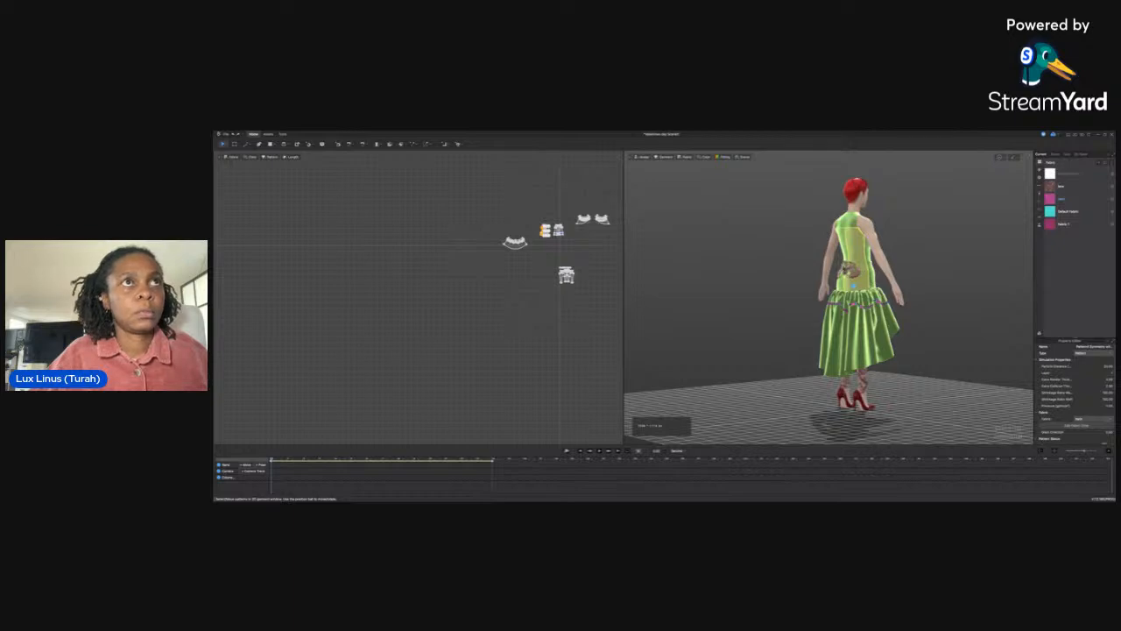
drag(852, 285, 780, 286)
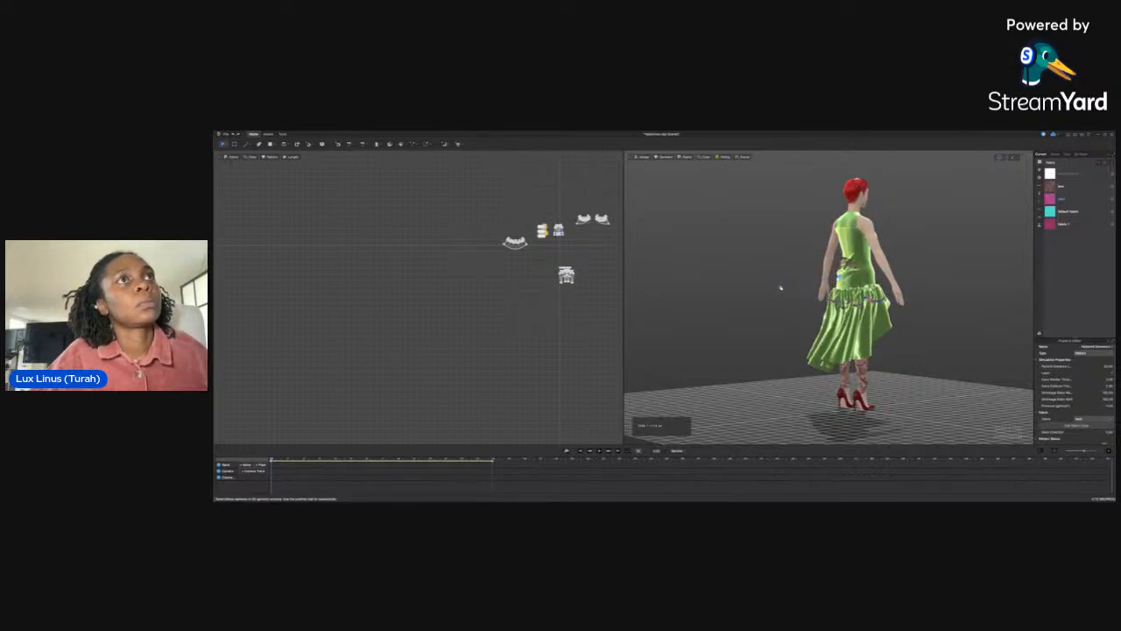
click(842, 276)
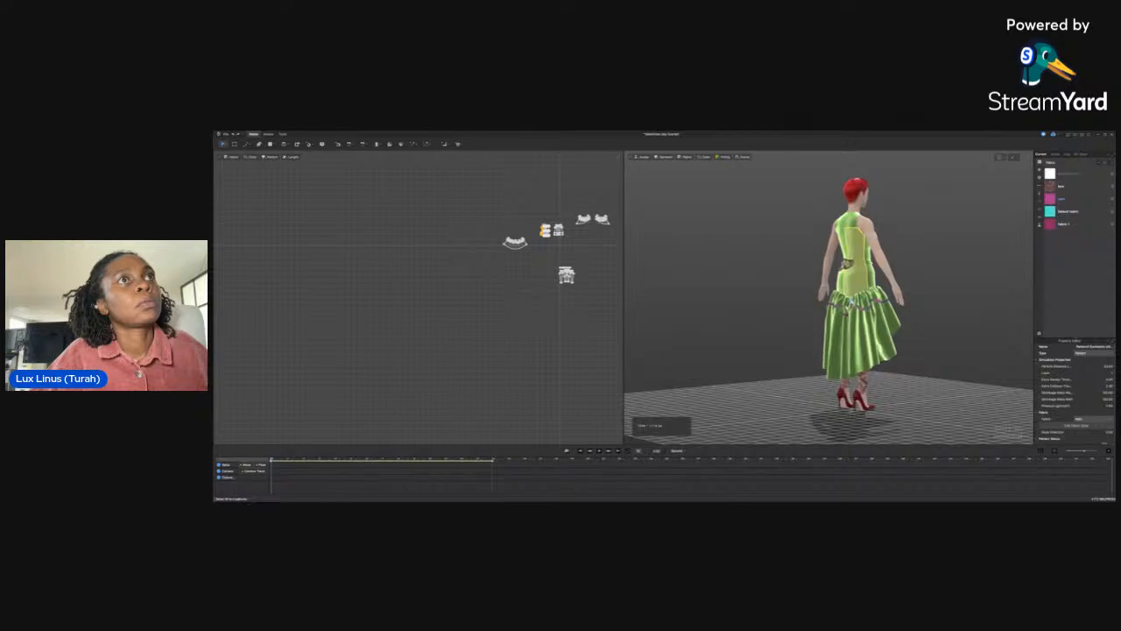
drag(841, 273, 804, 273)
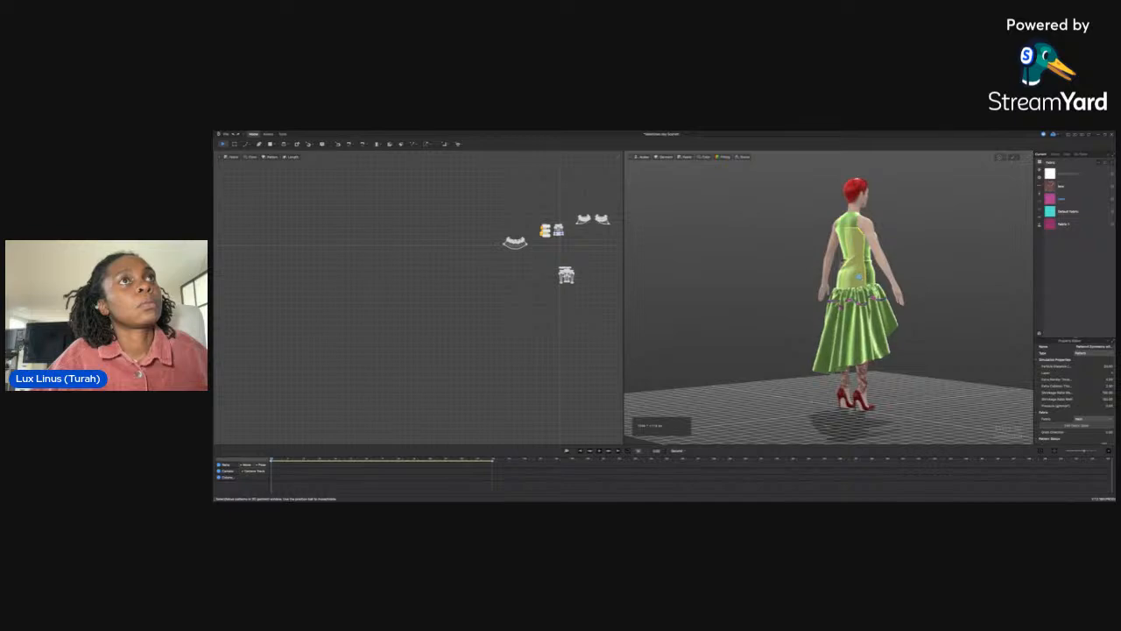
click(854, 298)
Pull the front bodice half outward at the avatar's left hip to free the trapped trouser fabric
right_drag(855, 298, 963, 307)
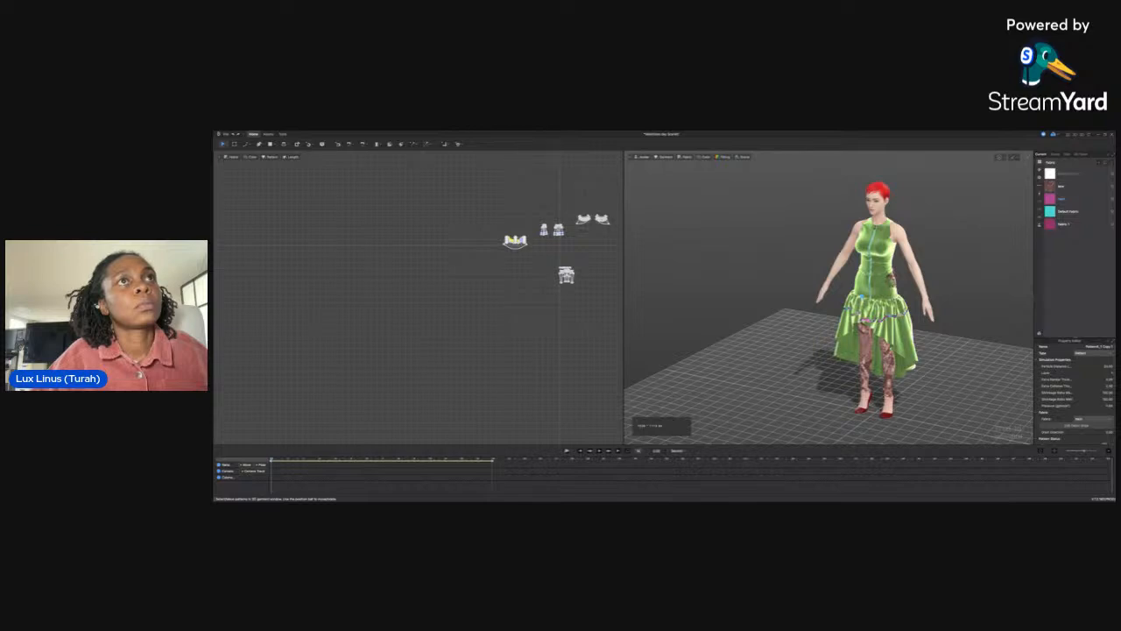
drag(887, 294, 946, 312)
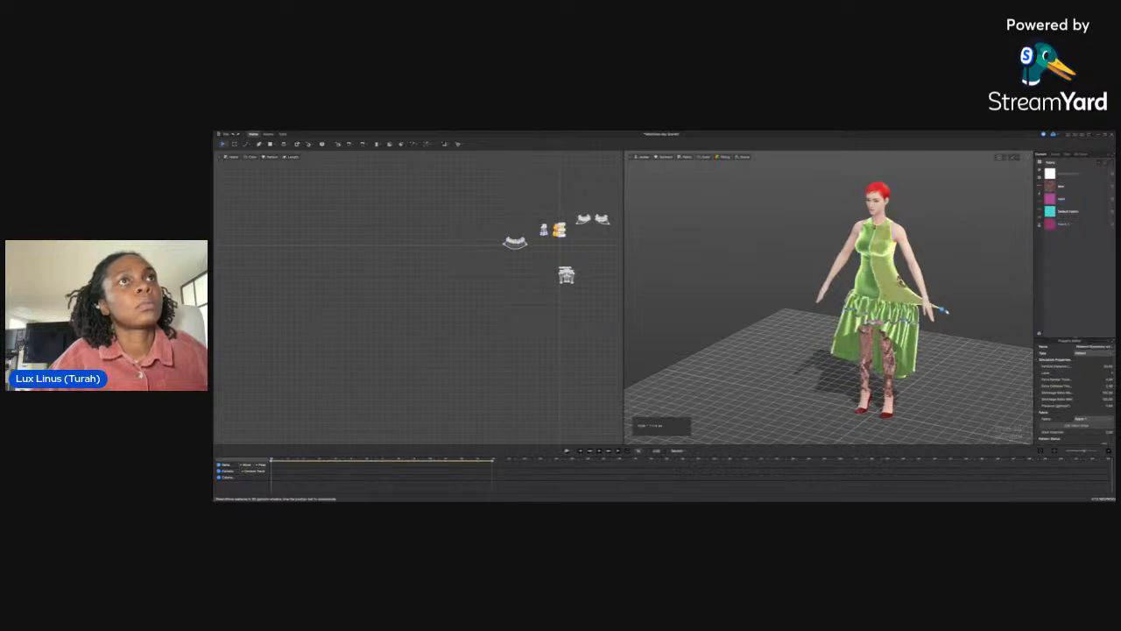
right_drag(947, 312, 1024, 295)
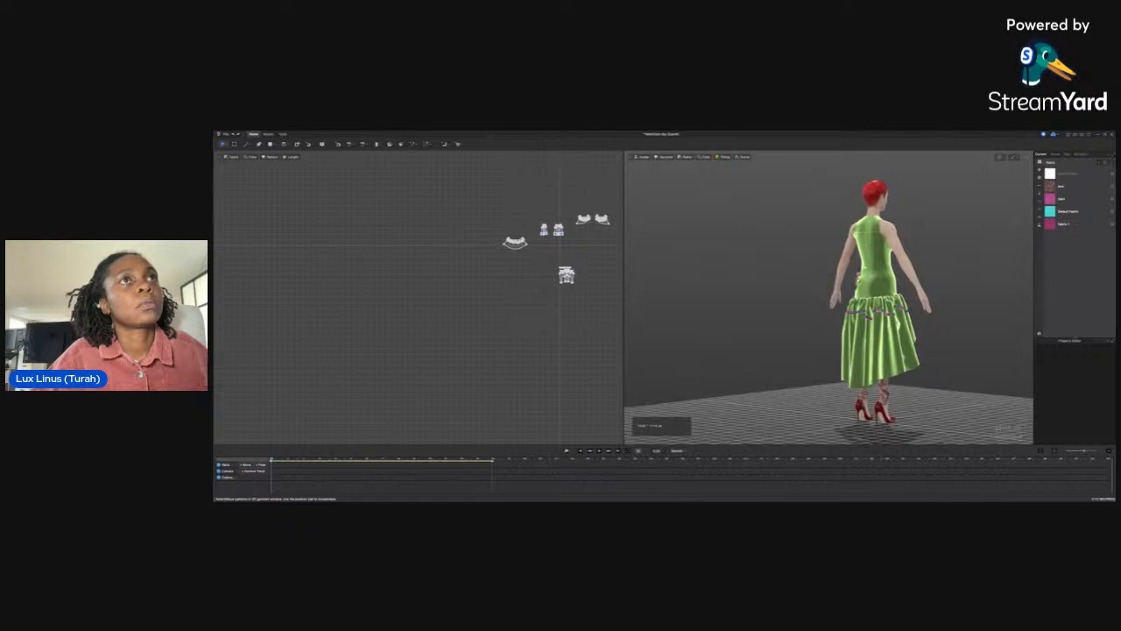
Pull the back bodice panel outward and down at the avatar's left hip with the simulation running to cover the trousers
click(851, 277)
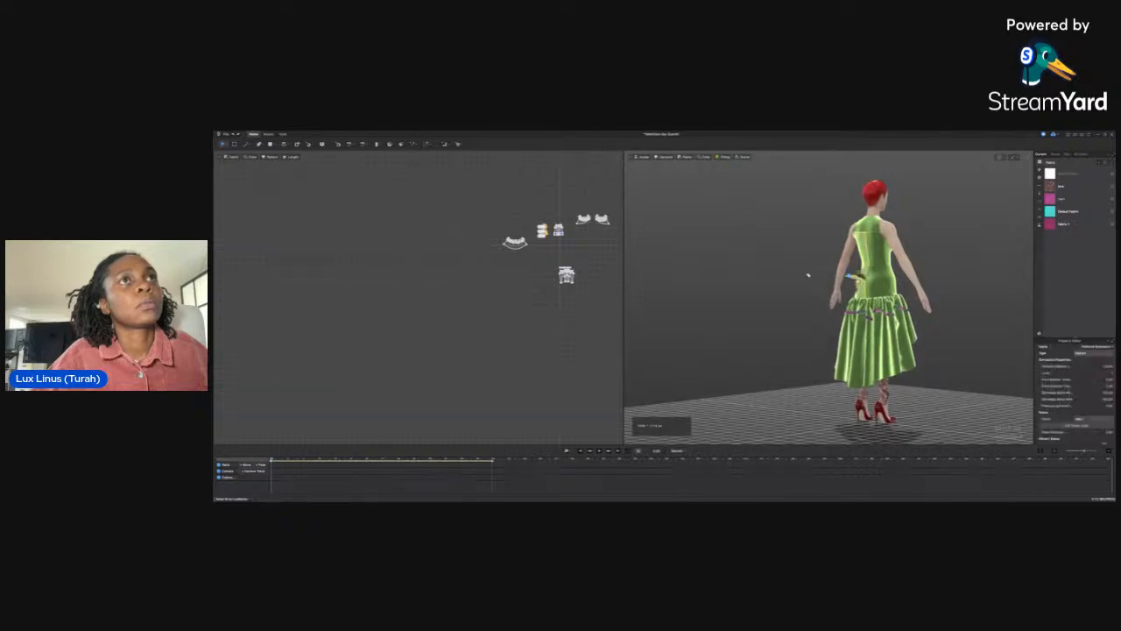
drag(812, 277, 810, 279)
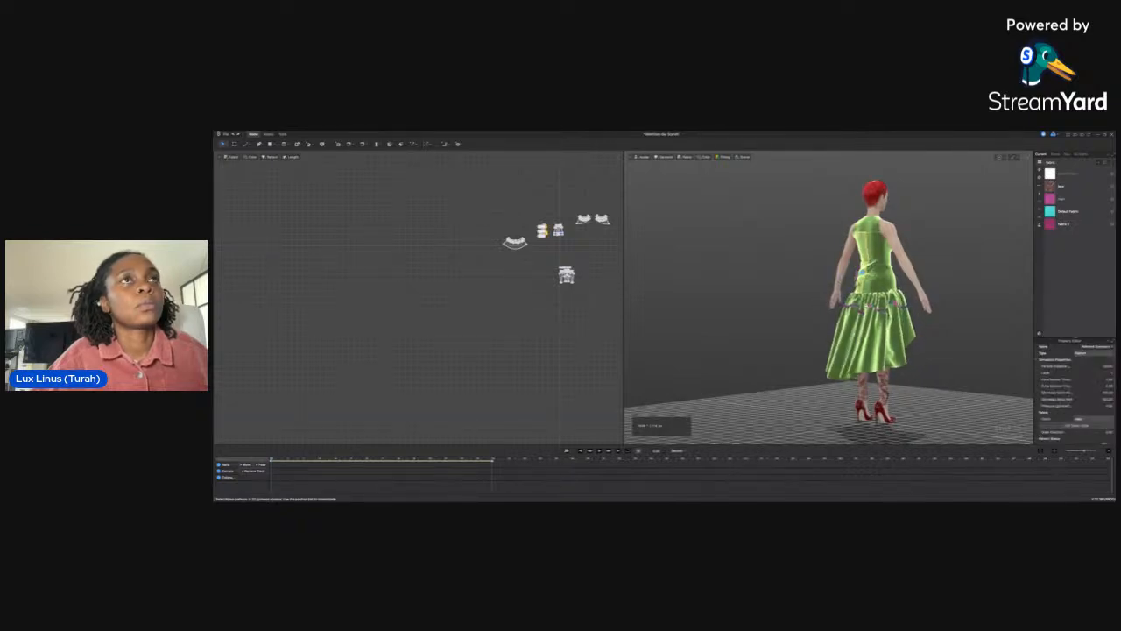
drag(860, 294, 853, 327)
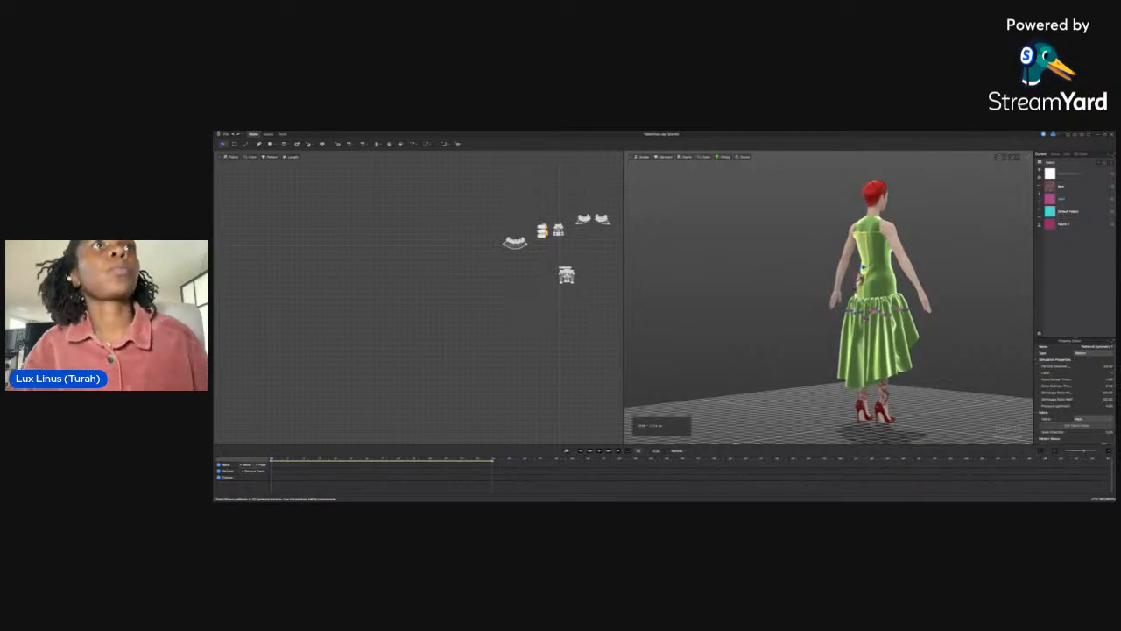
click(863, 263)
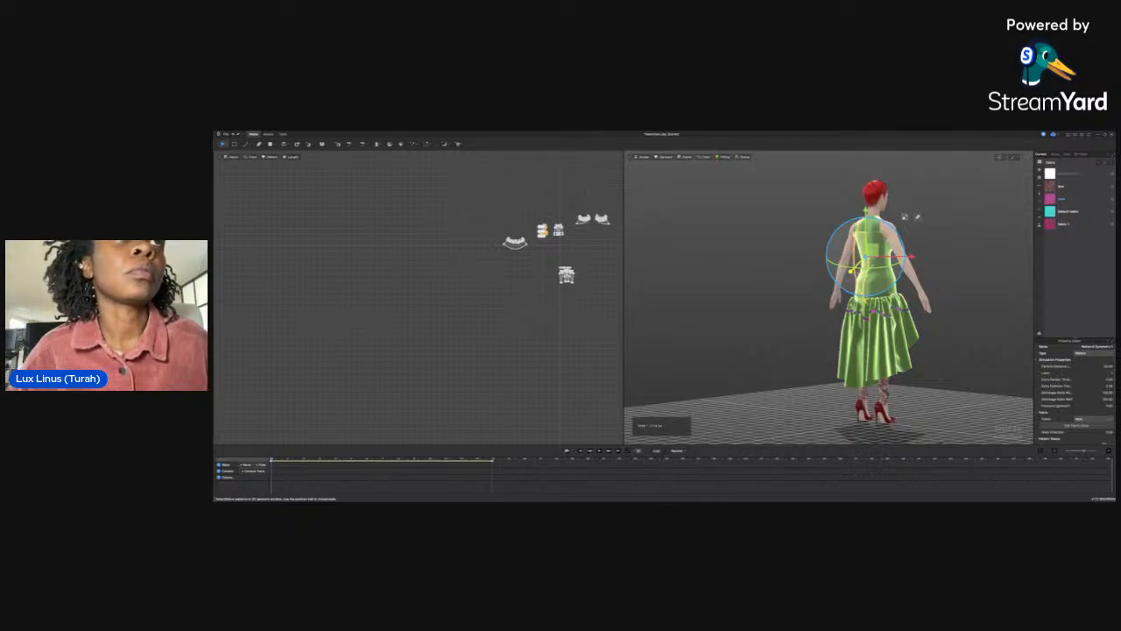
key(space)
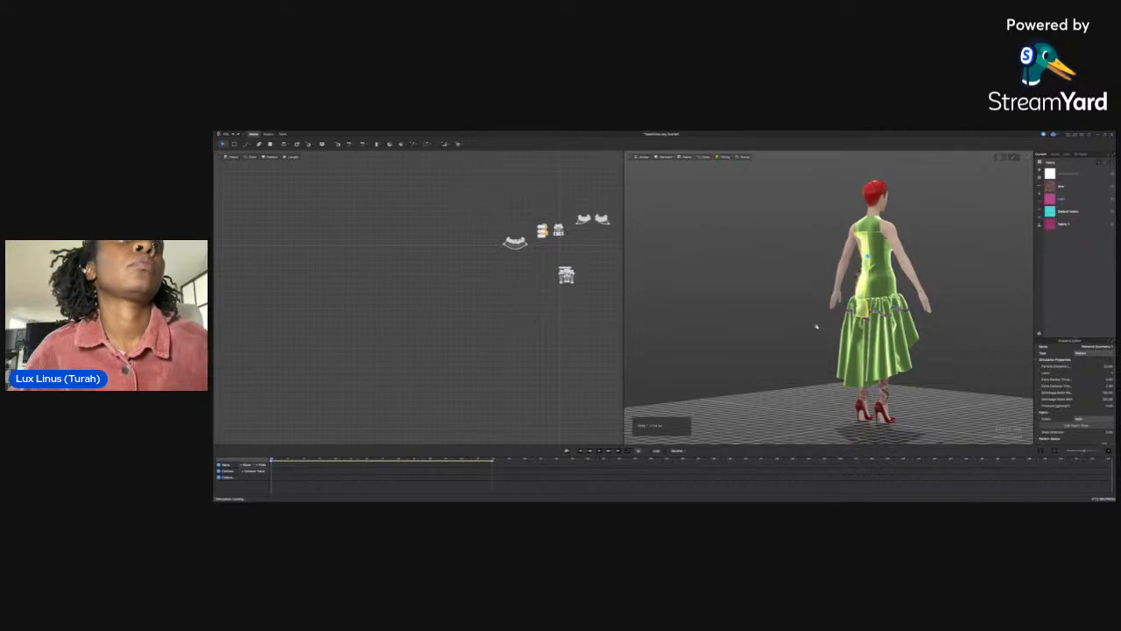
Select the front bodice half on the avatar's left side and run the simulation to resettle it over the trousers
click(817, 326)
right_drag(817, 326, 863, 337)
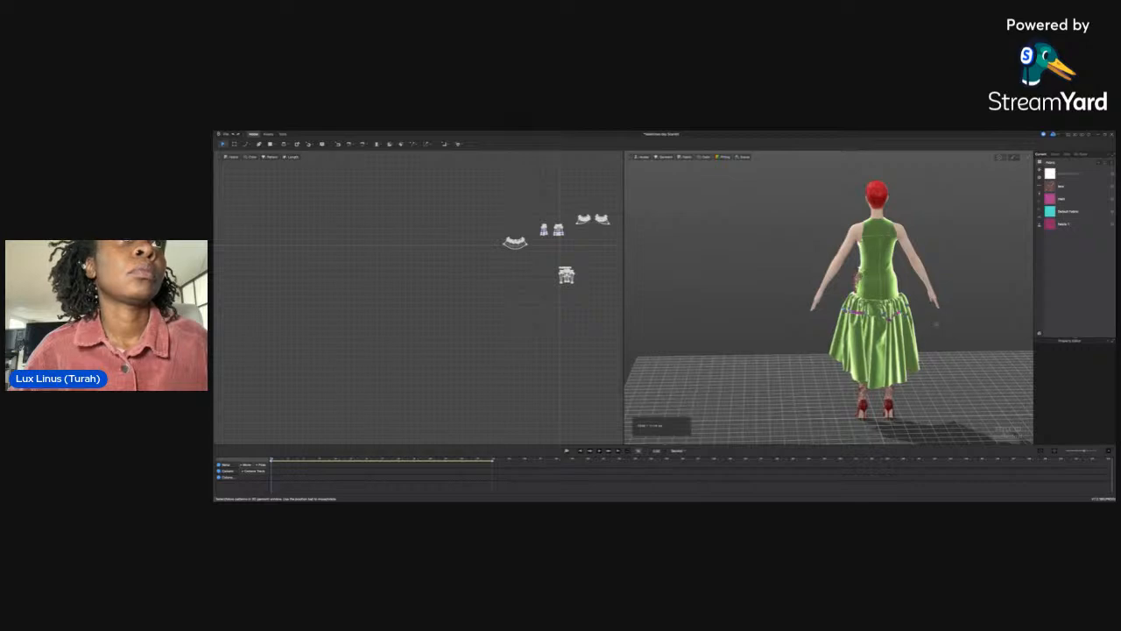
right_drag(863, 337, 1008, 351)
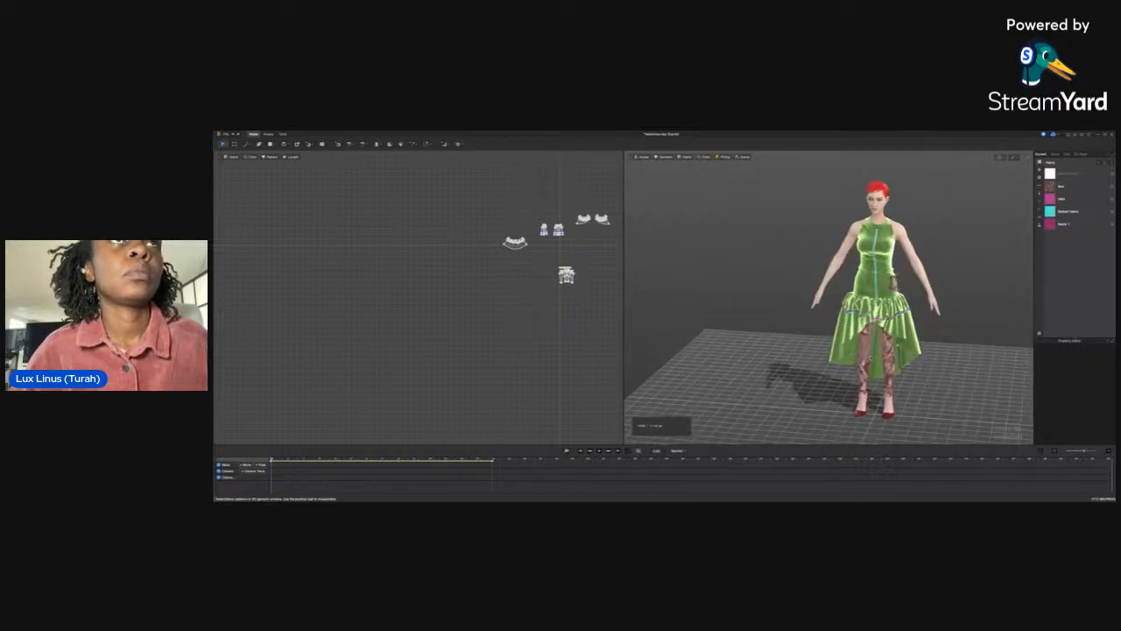
click(879, 276)
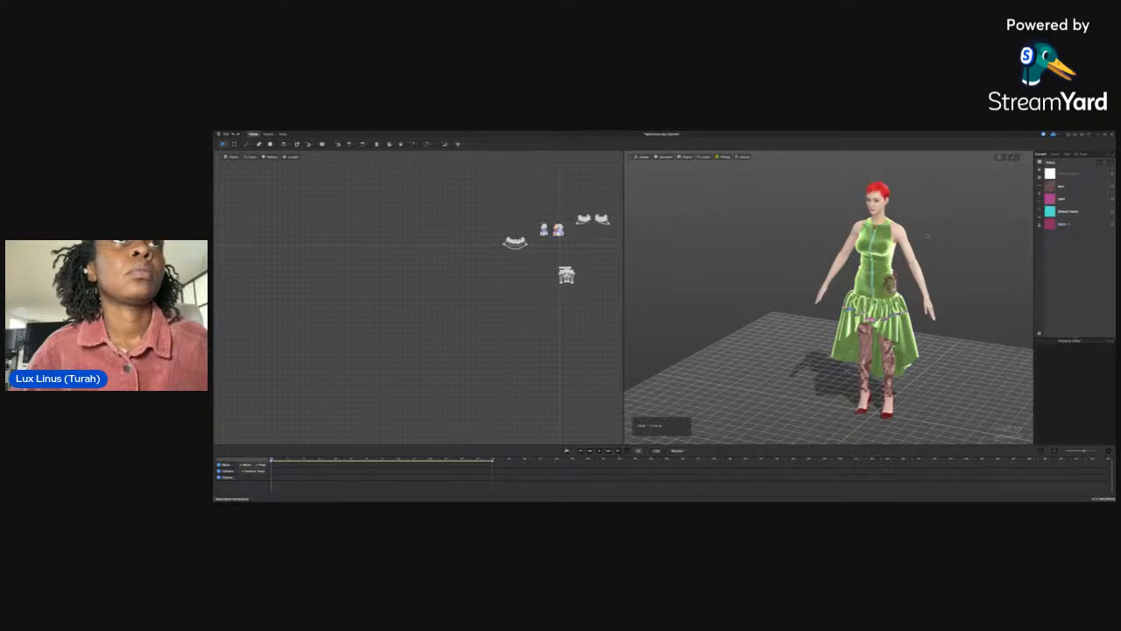
right_drag(880, 275, 925, 271)
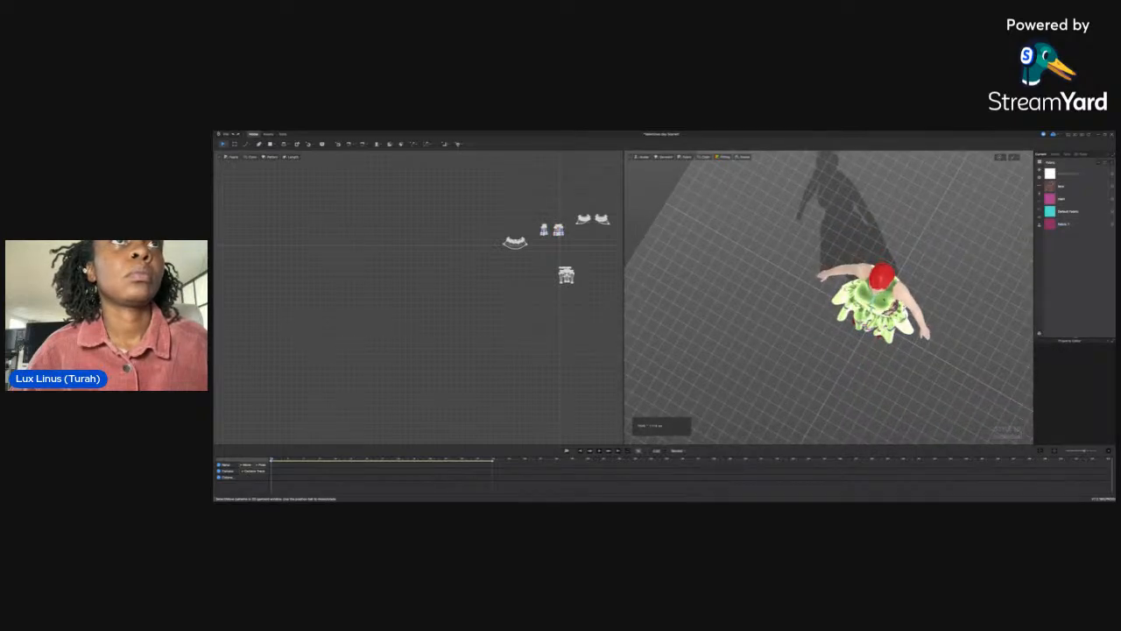
click(880, 296)
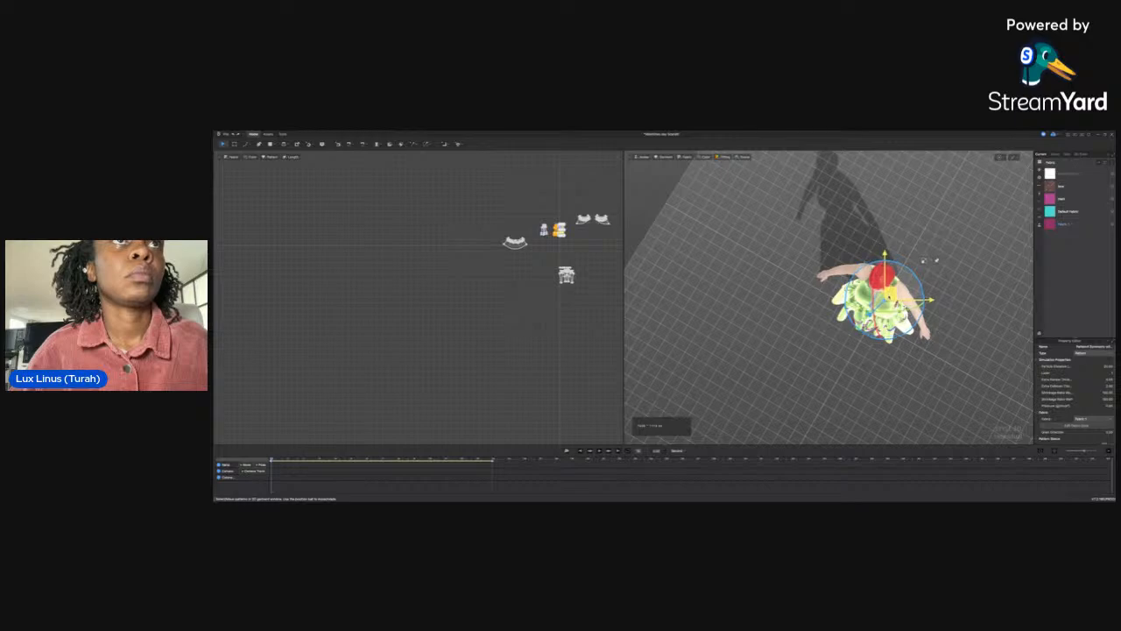
key(space)
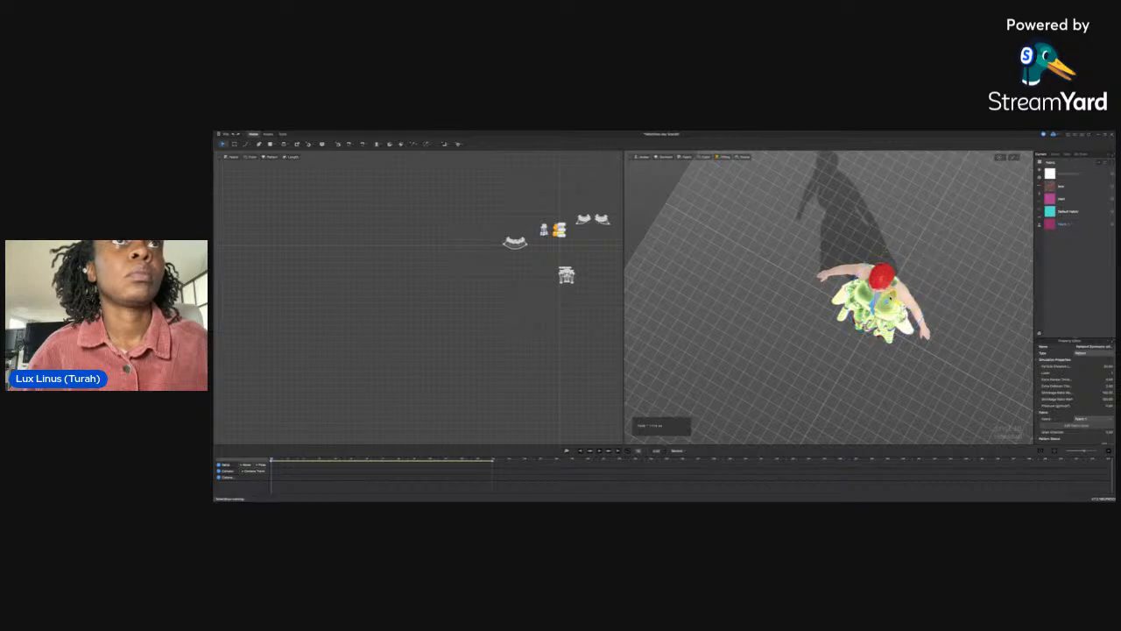
click(942, 306)
Tug the back bodice panel at the avatar's left waist from behind to work it over the exposed trousers
right_drag(943, 306, 697, 242)
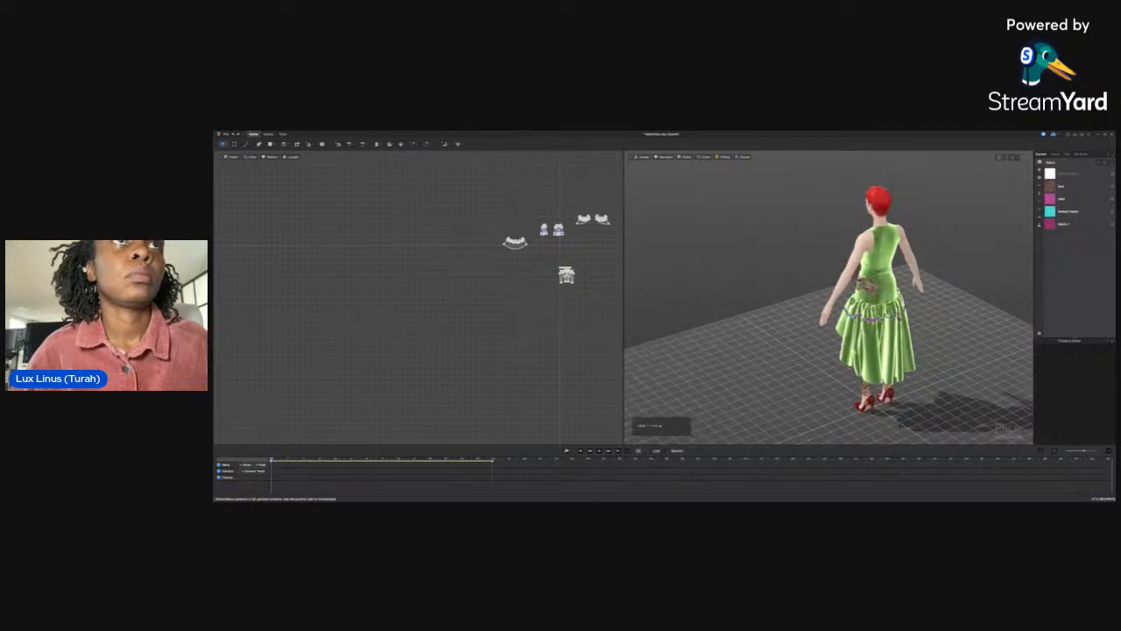
click(879, 267)
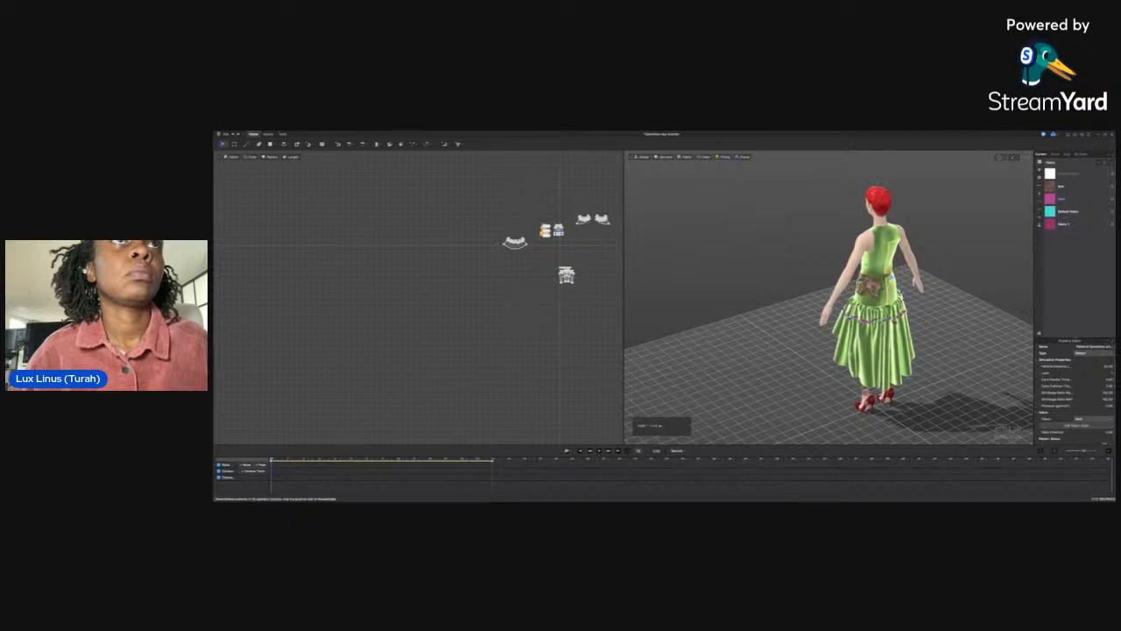
click(964, 306)
Pull the front bodice half on the avatar's right side upward near the neckline to straighten the dress top
right_drag(964, 307, 780, 270)
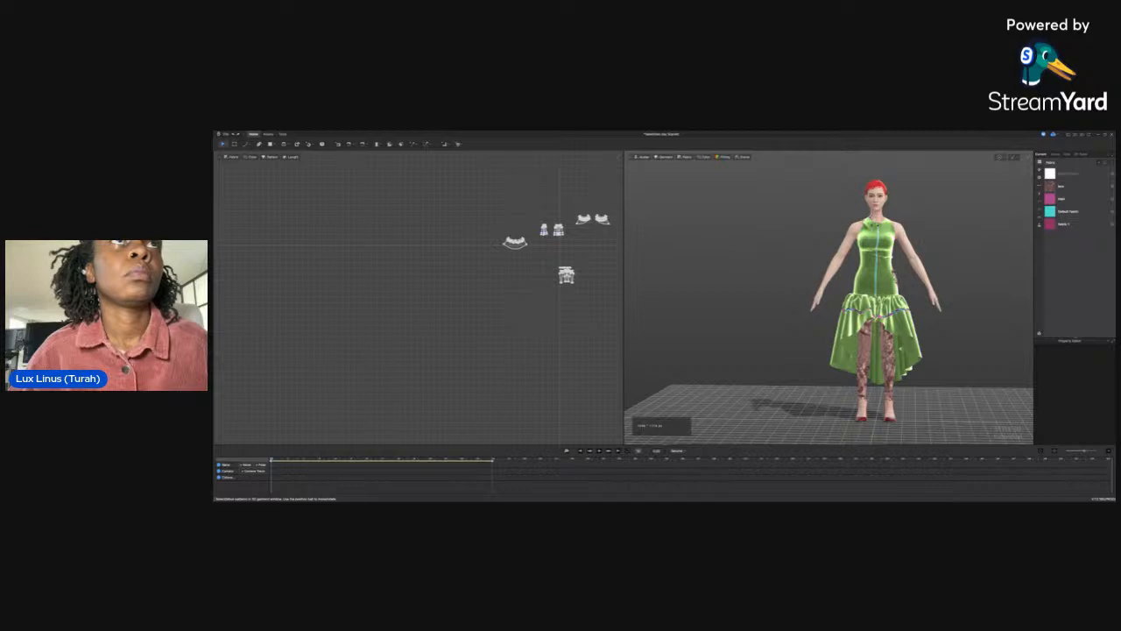
click(863, 246)
drag(859, 213, 859, 214)
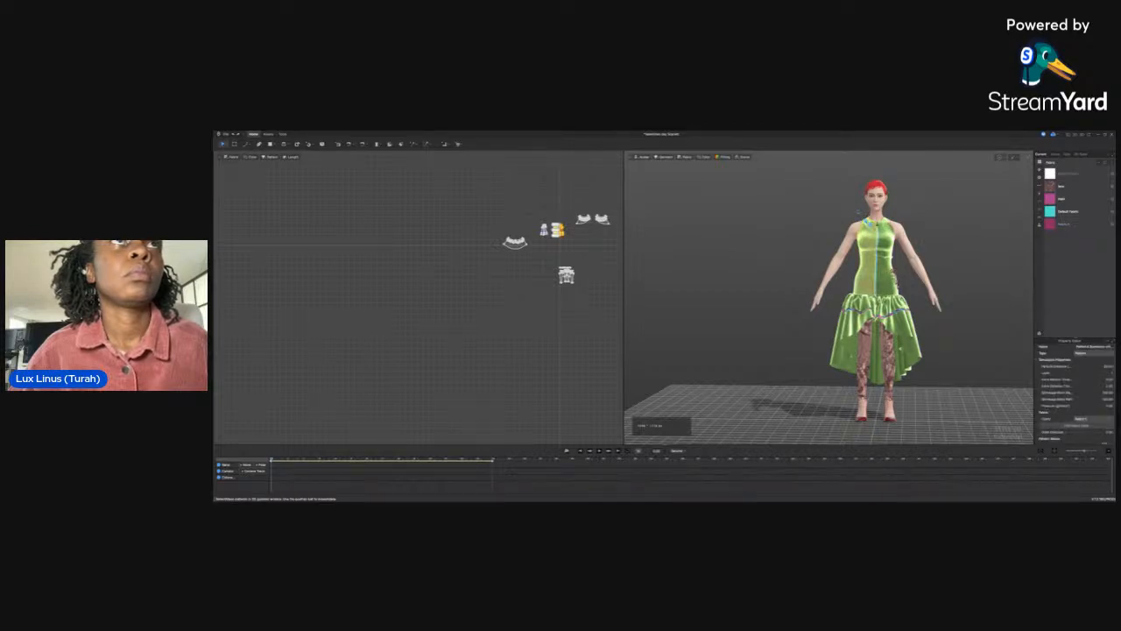
drag(849, 213, 852, 219)
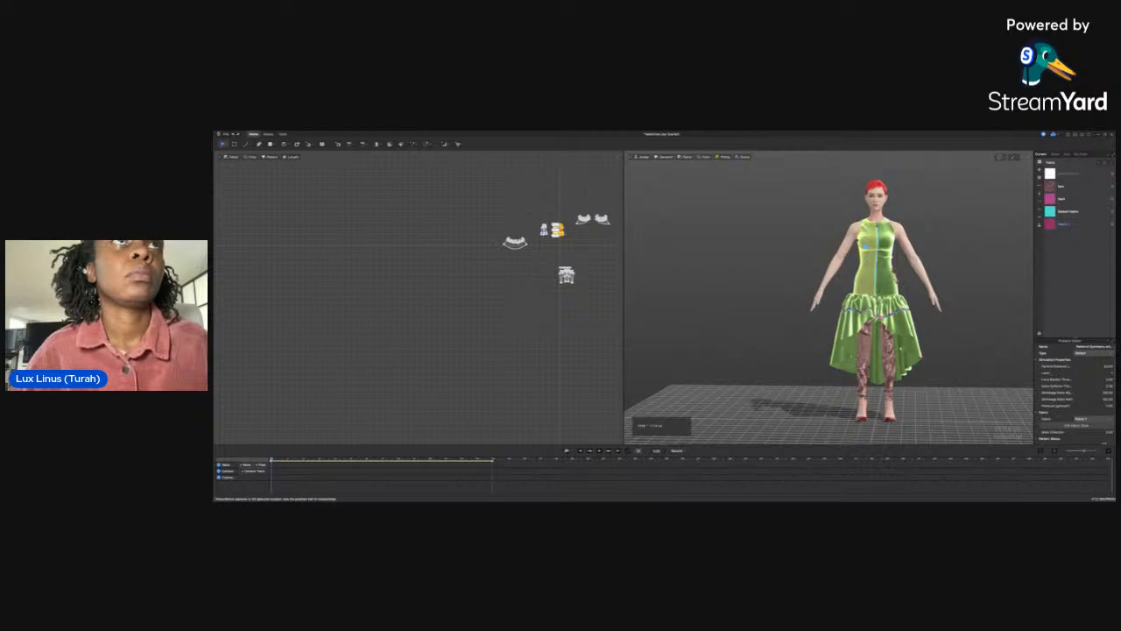
click(1067, 225)
Tug the front and back bodice panels around the avatar's right shoulder to settle the upper dress
right_drag(848, 263, 898, 263)
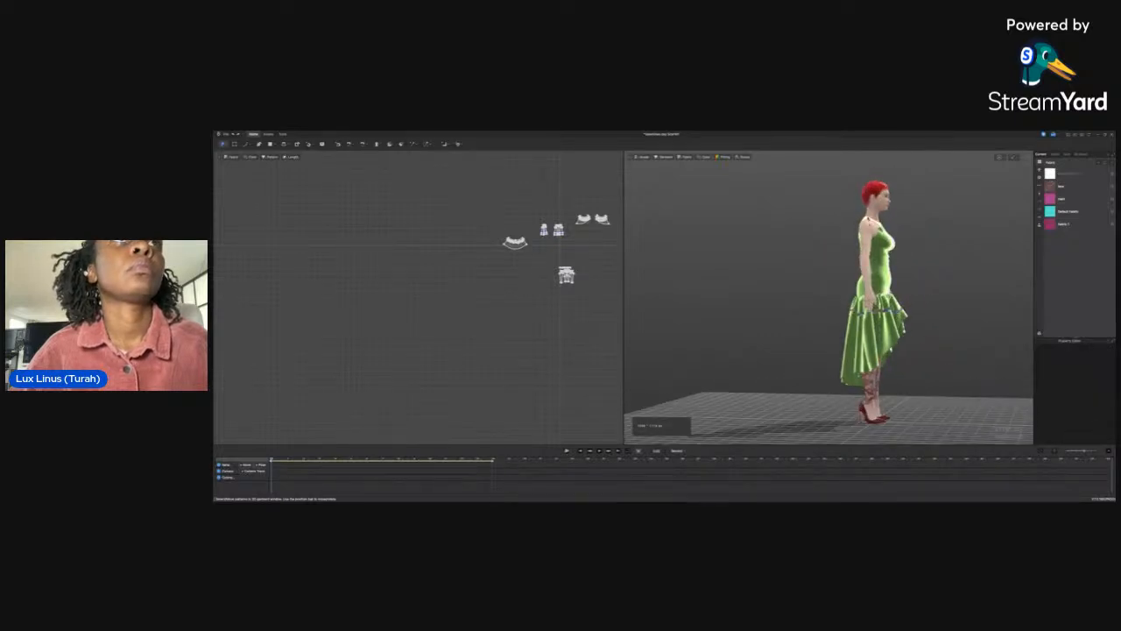
click(863, 216)
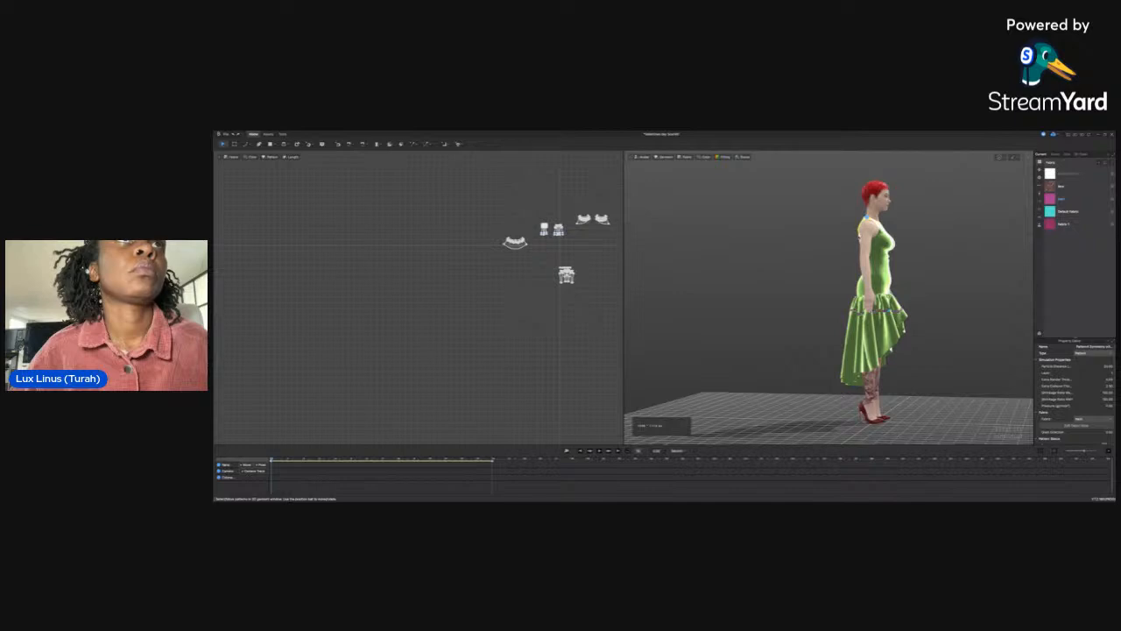
click(867, 229)
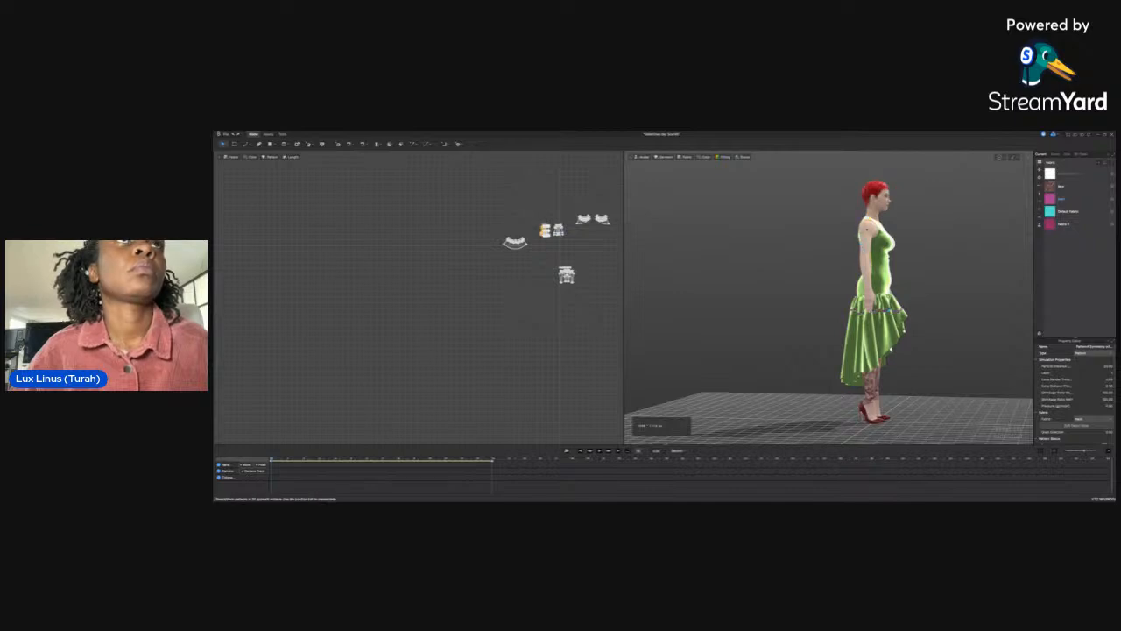
click(872, 219)
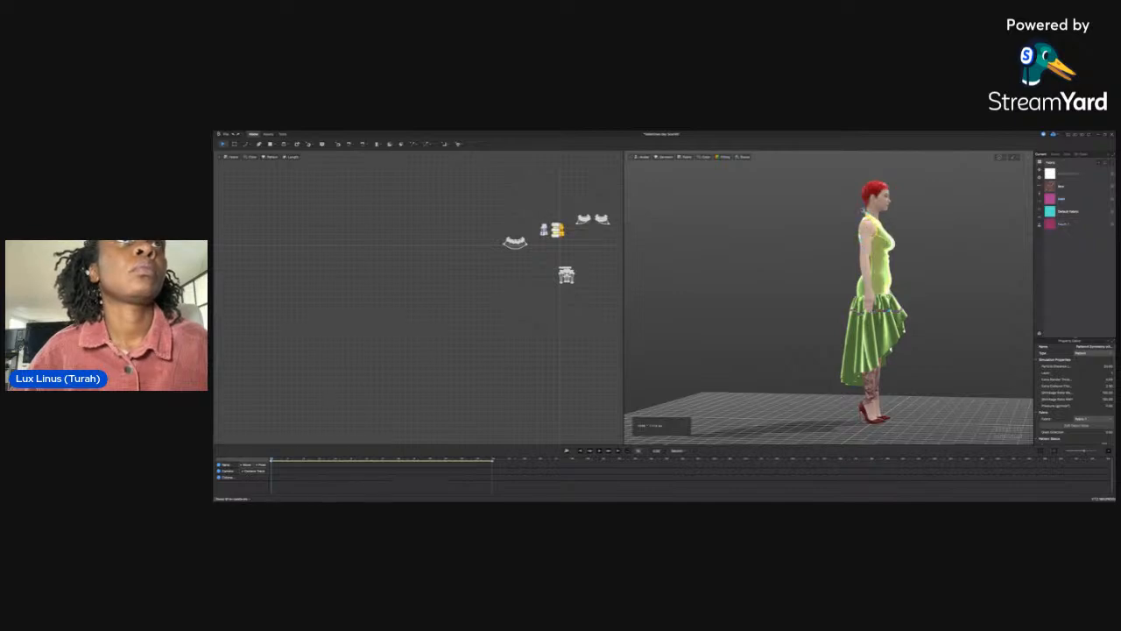
drag(866, 220, 844, 217)
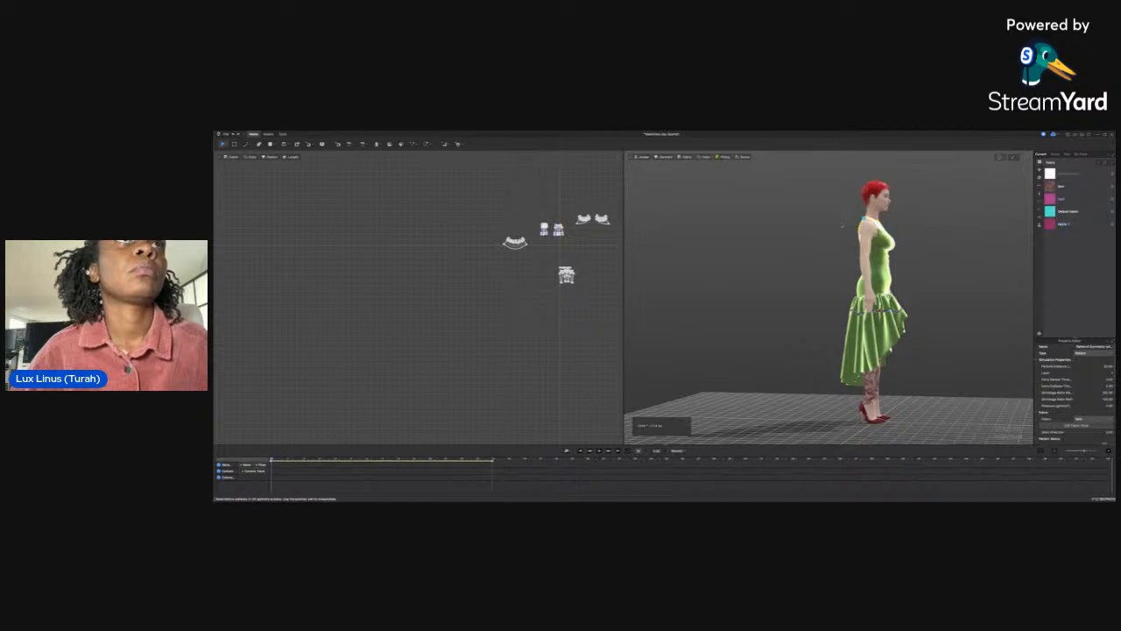
Pull the back bodice at the avatar's left shoulder and hip, plus the upper ruffle, outward to free the trouser fabric
click(842, 222)
right_drag(842, 223, 692, 229)
right_drag(780, 247, 791, 258)
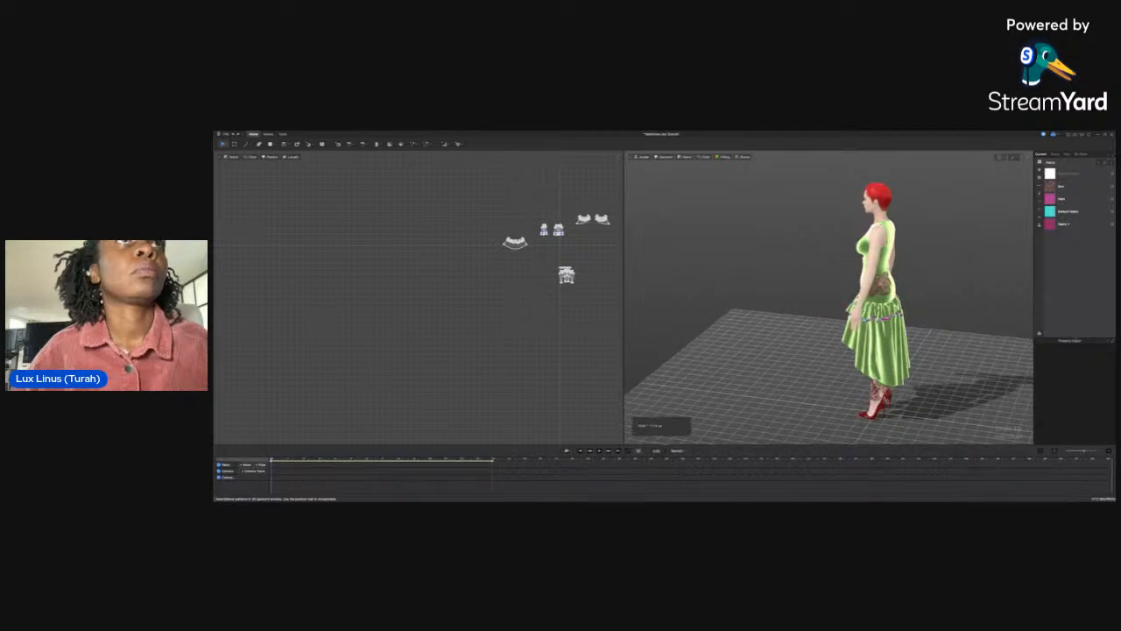
click(885, 220)
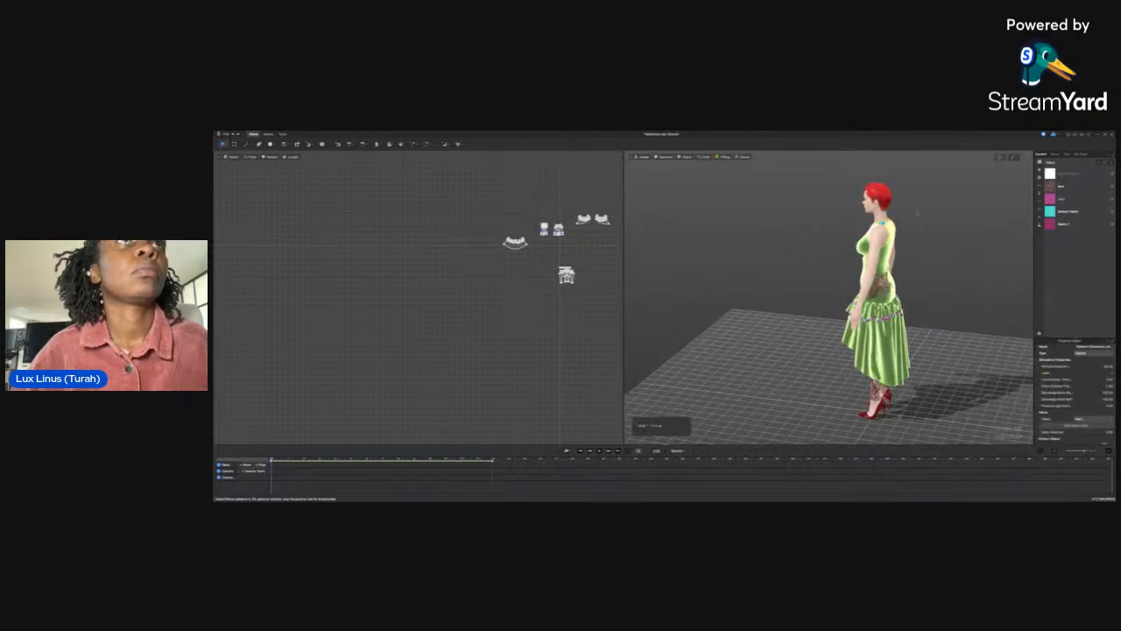
drag(907, 259, 908, 261)
drag(897, 319, 899, 323)
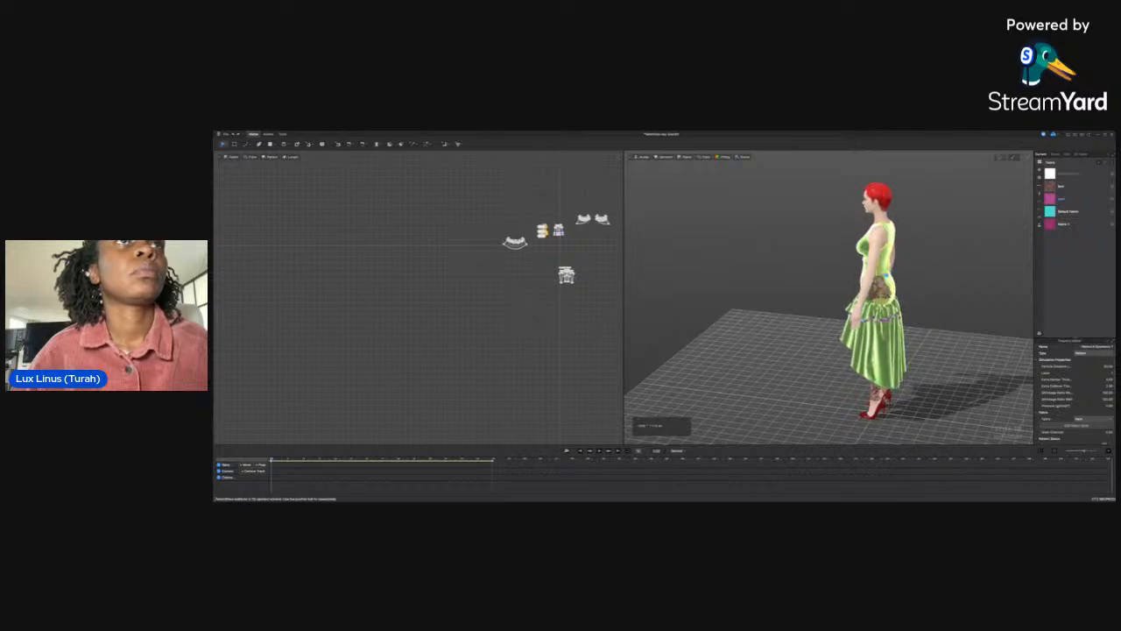
click(891, 306)
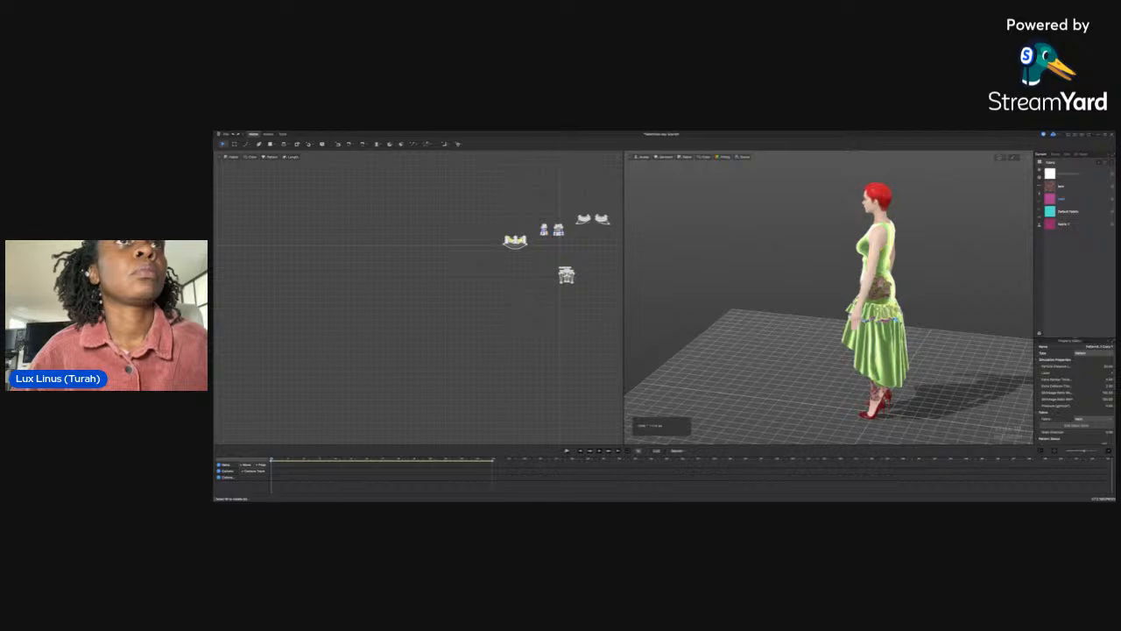
Lower the simulation layer of all the dress pattern pieces back to the default
right_drag(890, 307, 980, 339)
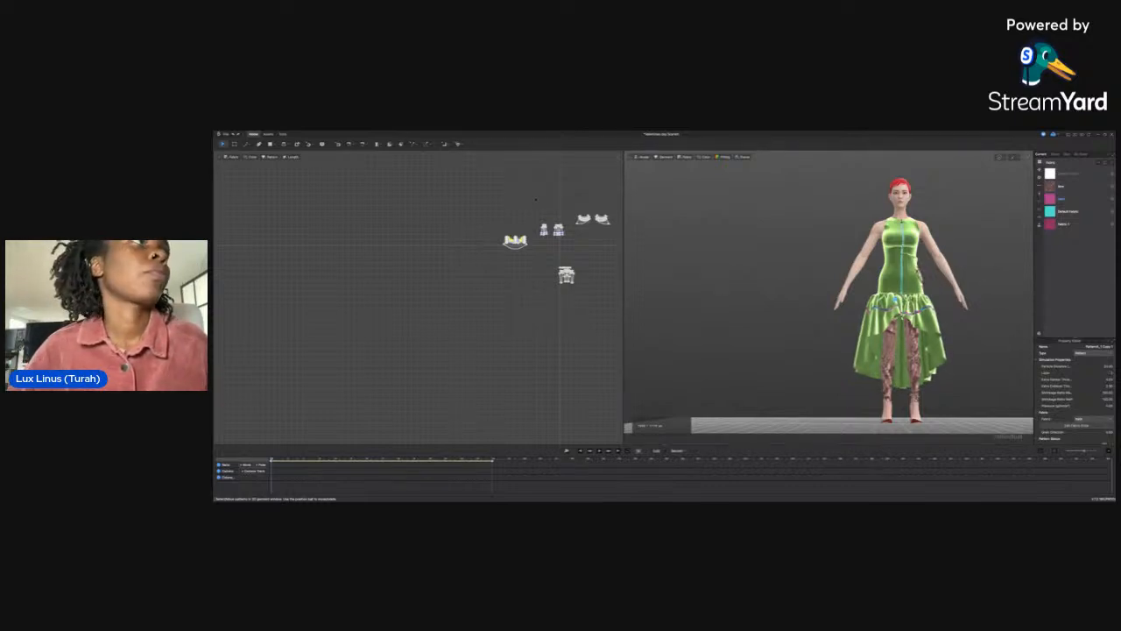
drag(493, 177, 615, 251)
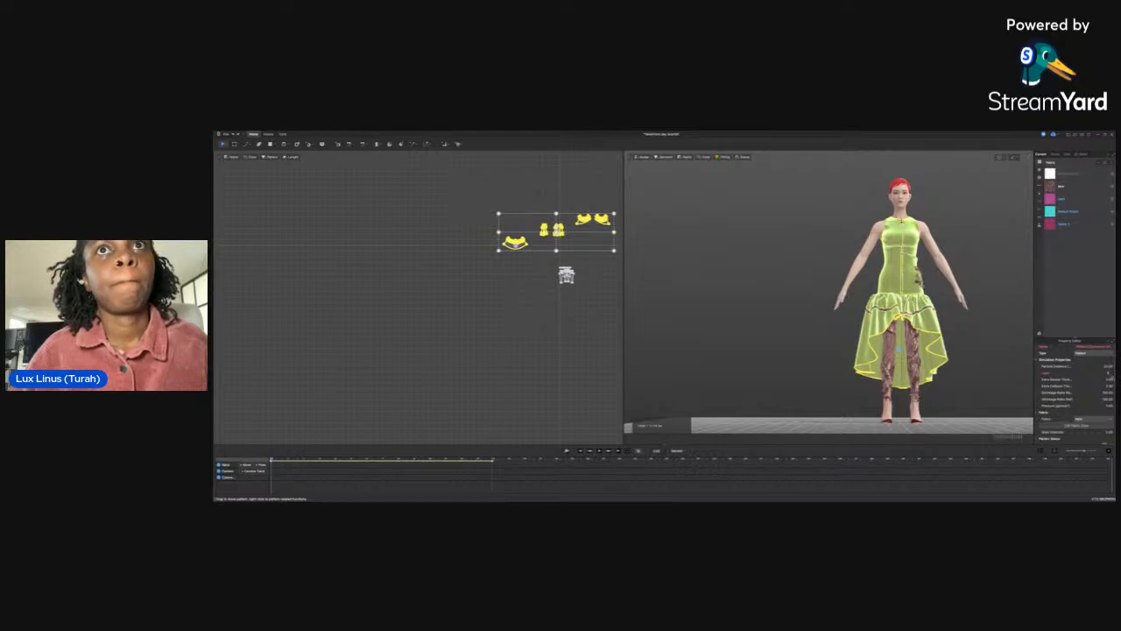
click(1110, 376)
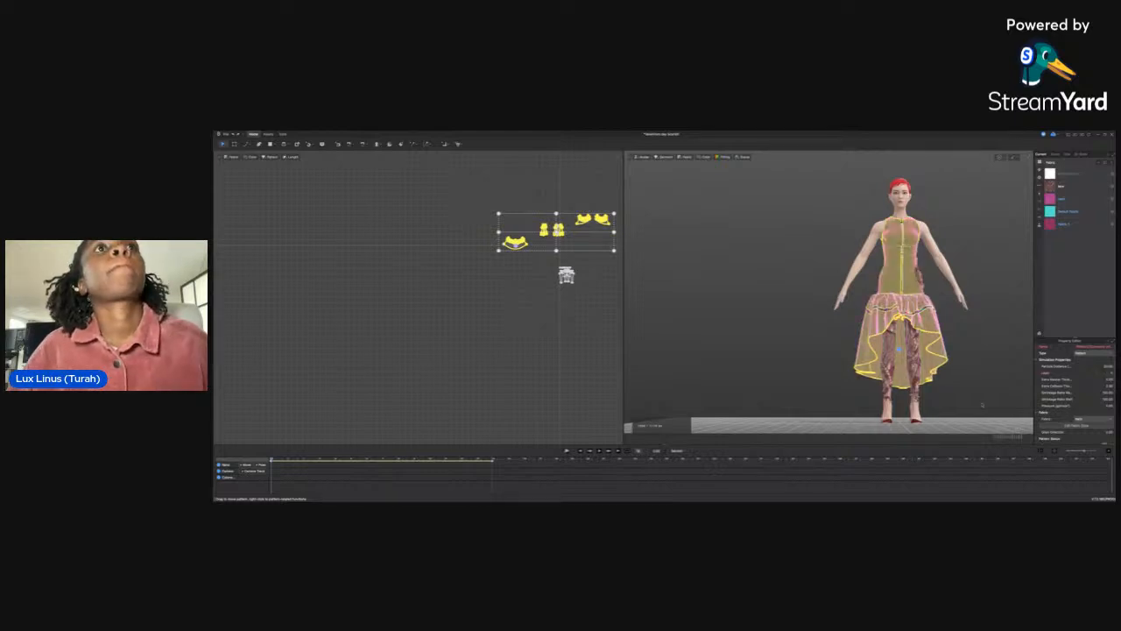
click(955, 369)
Pull the lower back bodice panel at the avatar's right hip downward to smooth it over the trousers
right_drag(955, 370, 854, 368)
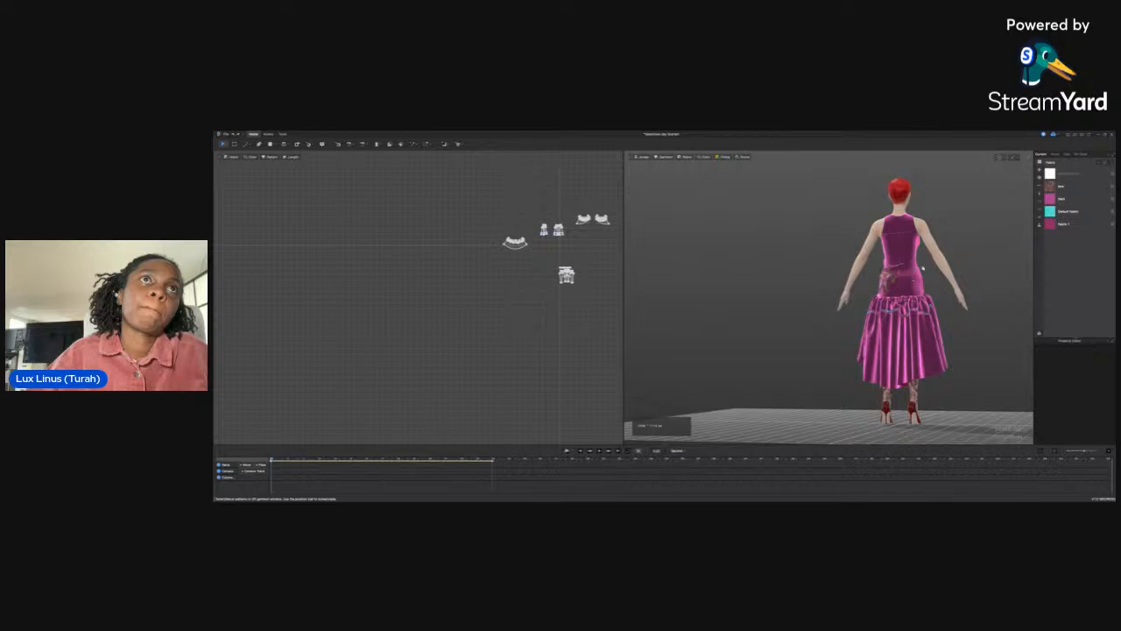
click(927, 288)
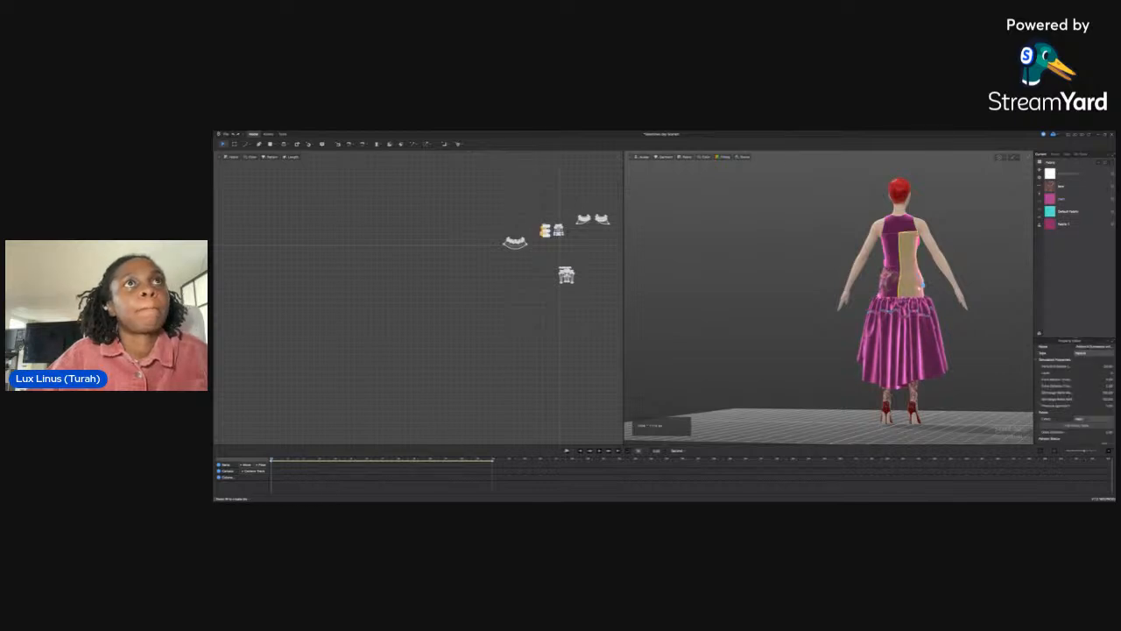
drag(895, 304, 896, 318)
click(972, 325)
Pull the front bodice half downward and outward at the avatar's left hip to cover the trousers poking through
right_drag(971, 325, 894, 312)
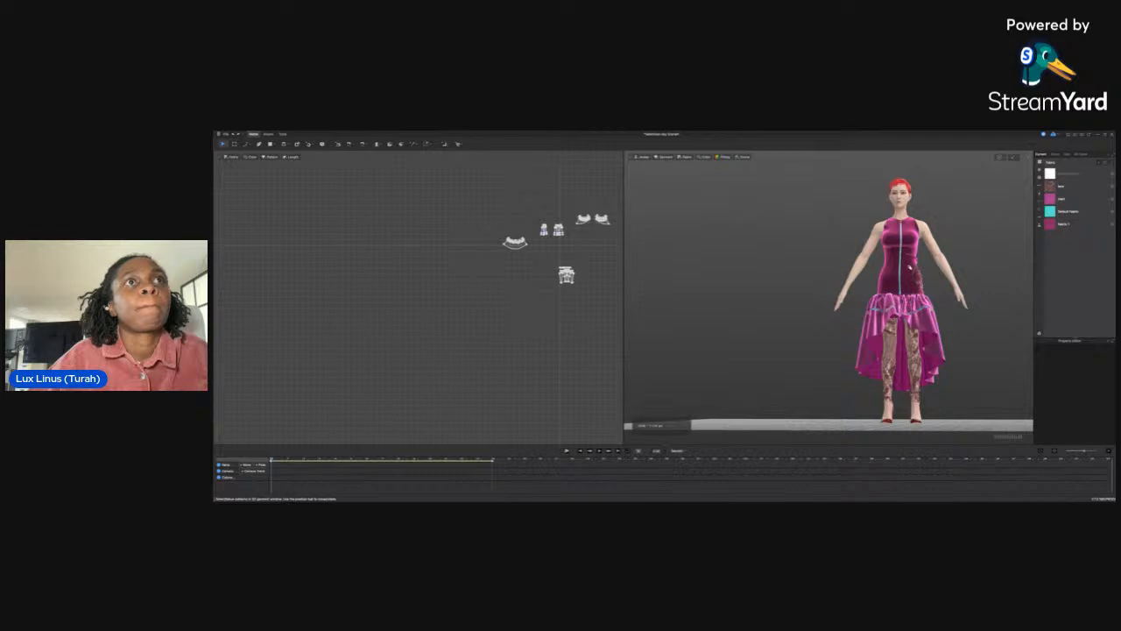
click(910, 268)
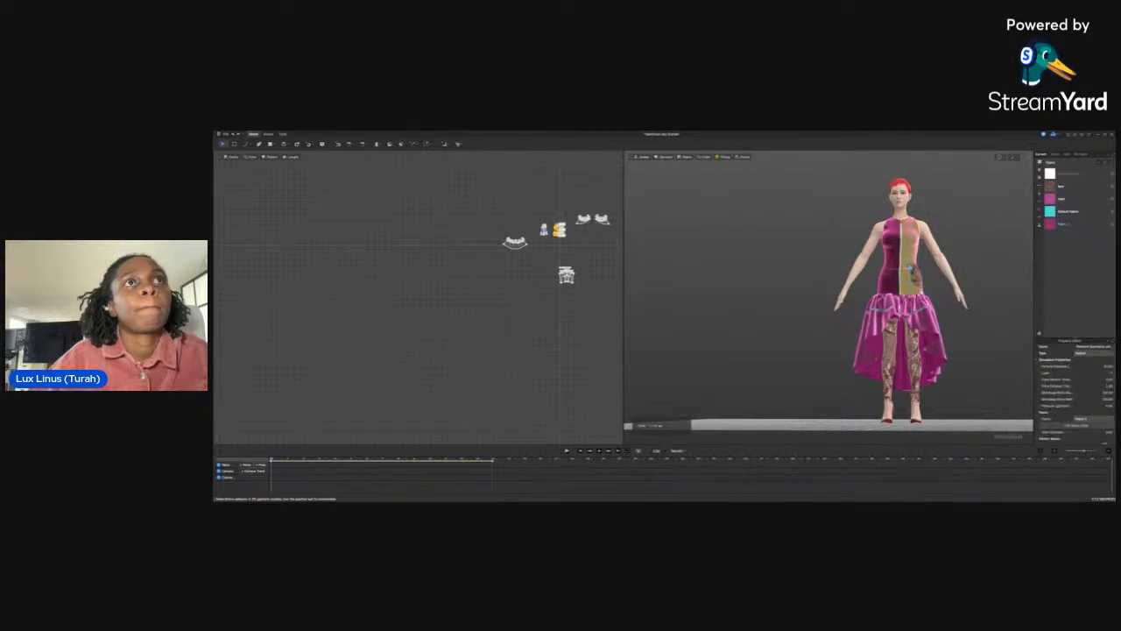
drag(931, 324, 934, 328)
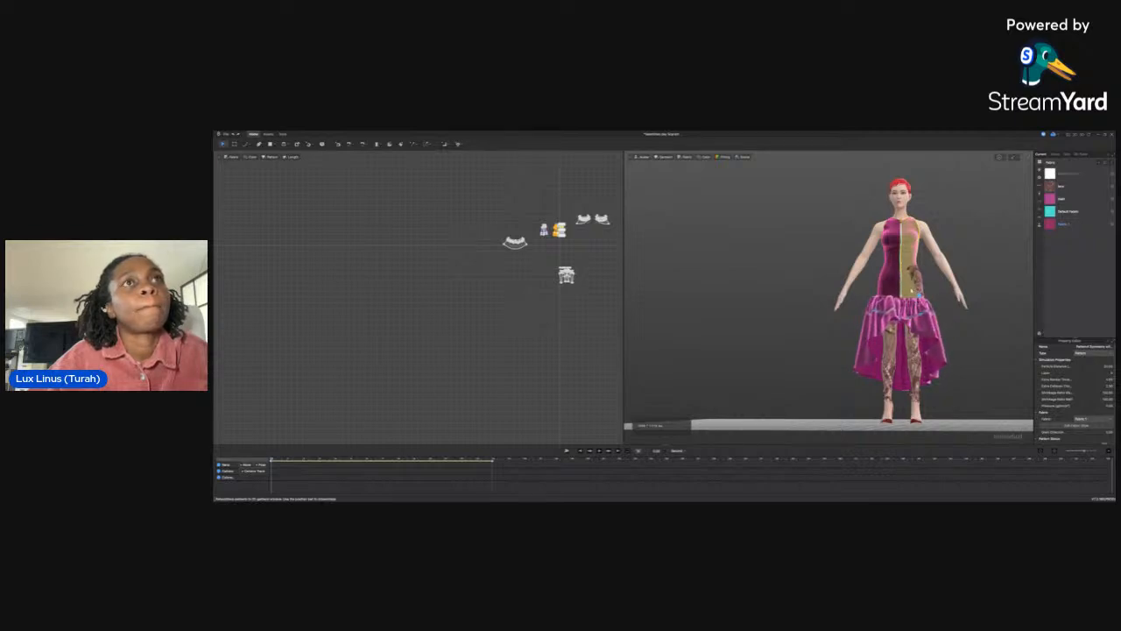
click(905, 283)
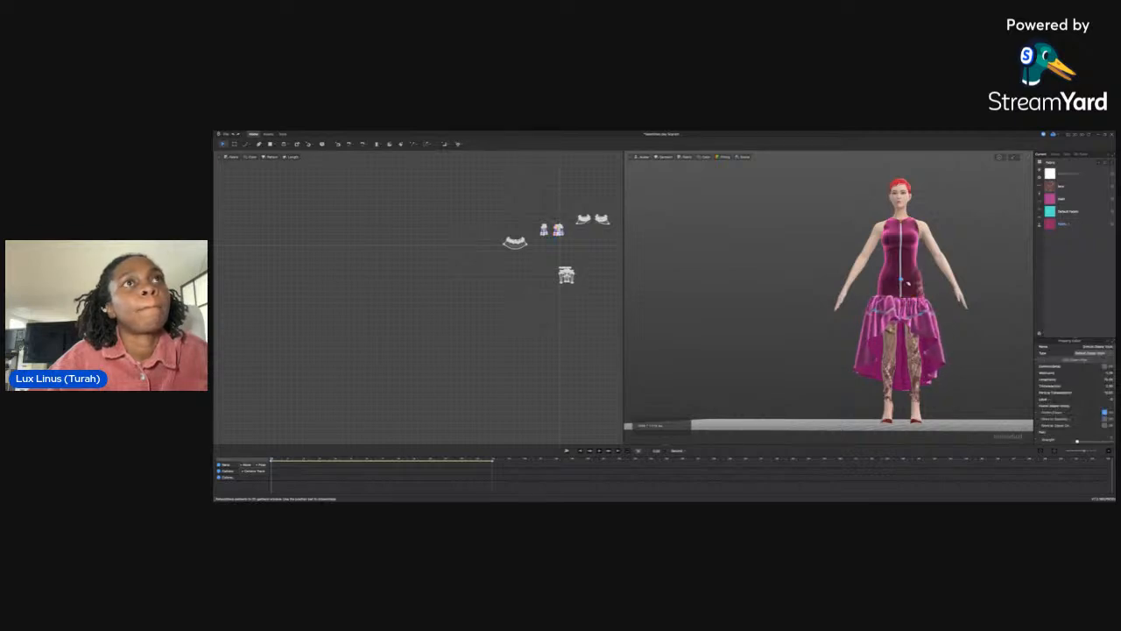
click(919, 212)
mouse_move(919, 212)
right_down()
mouse_move(854, 241)
mouse_move(828, 213)
mouse_move(921, 230)
mouse_move(851, 207)
mouse_move(919, 198)
mouse_move(855, 211)
mouse_move(863, 229)
mouse_move(916, 222)
mouse_move(858, 212)
mouse_move(920, 206)
mouse_move(883, 204)
mouse_move(918, 191)
right_up()
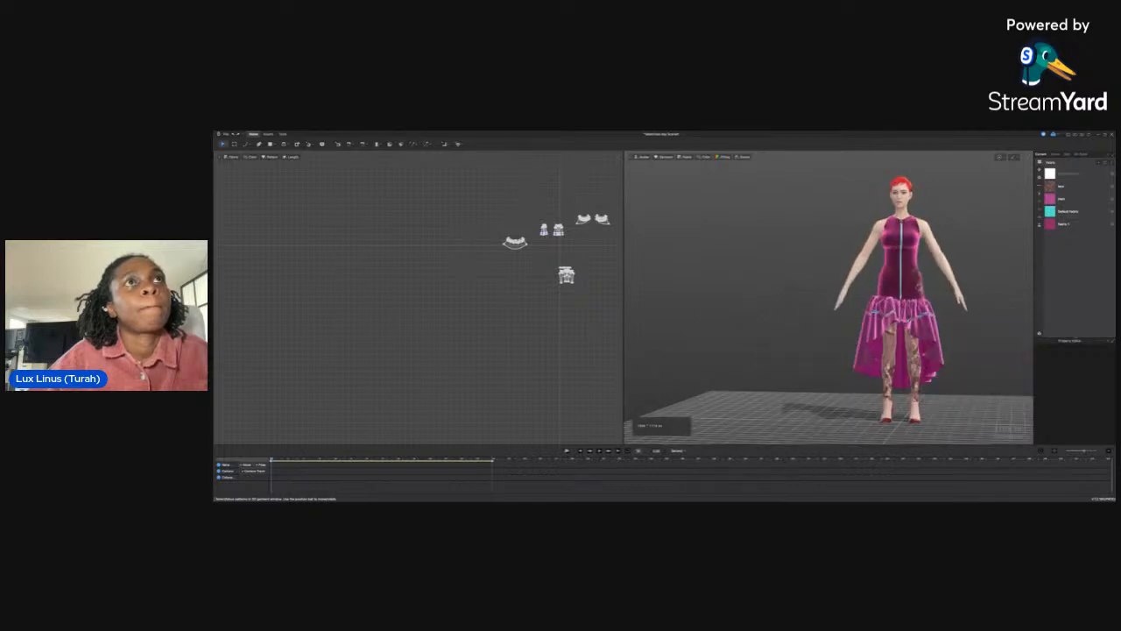
Raise the simulation layer of both back bodice halves so they sit over the trousers
scroll(903, 298, up, 5)
scroll(902, 298, down, 4)
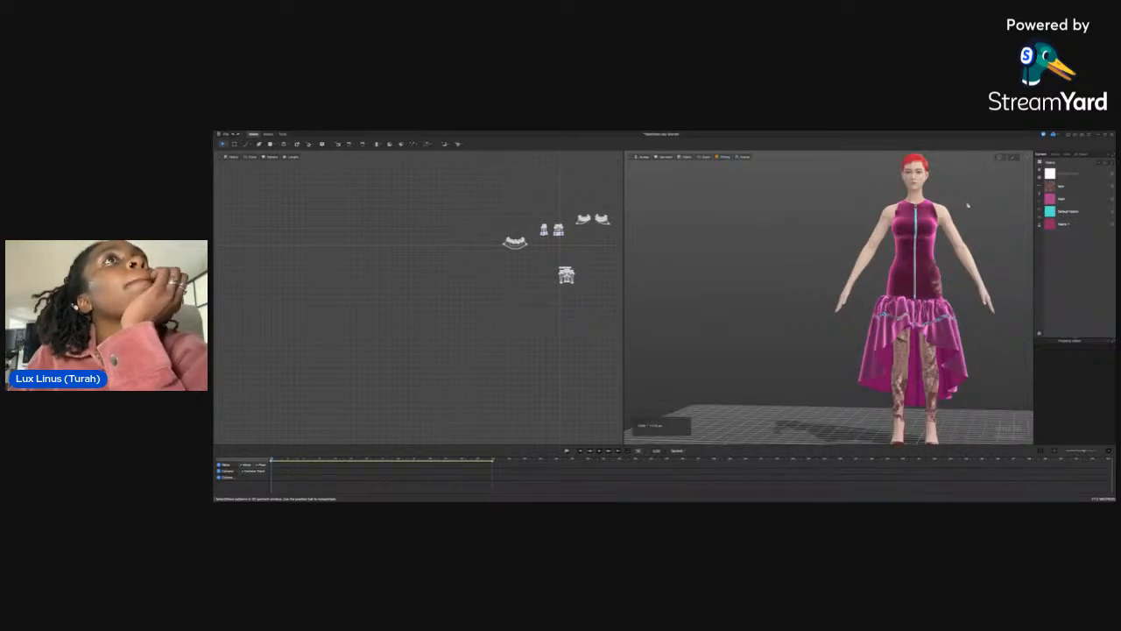
right_drag(948, 213, 863, 208)
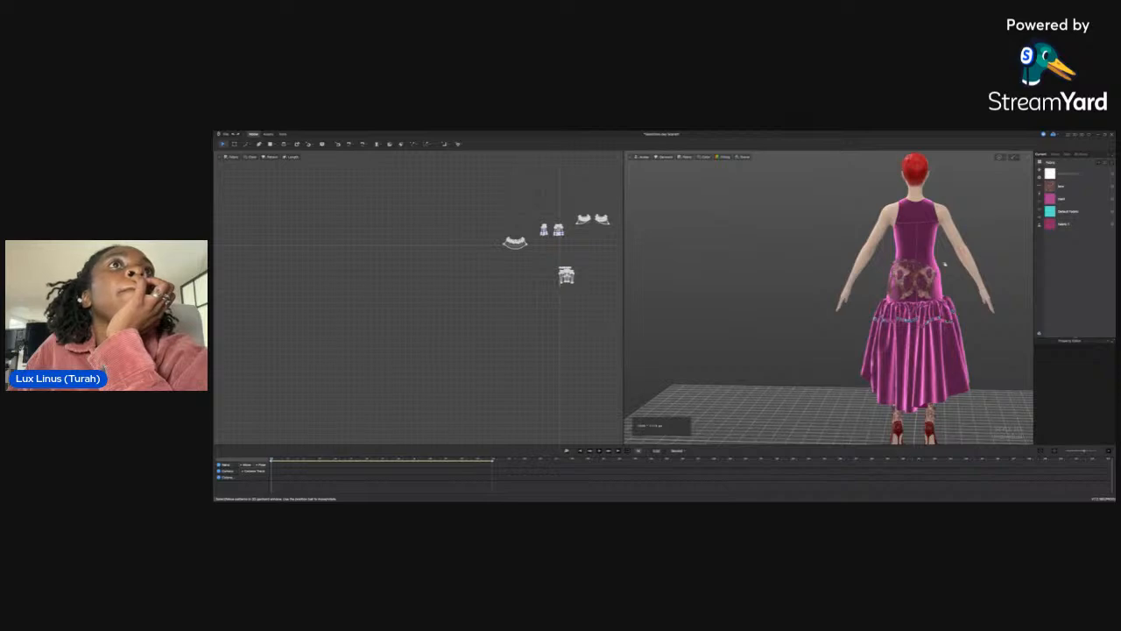
click(905, 255)
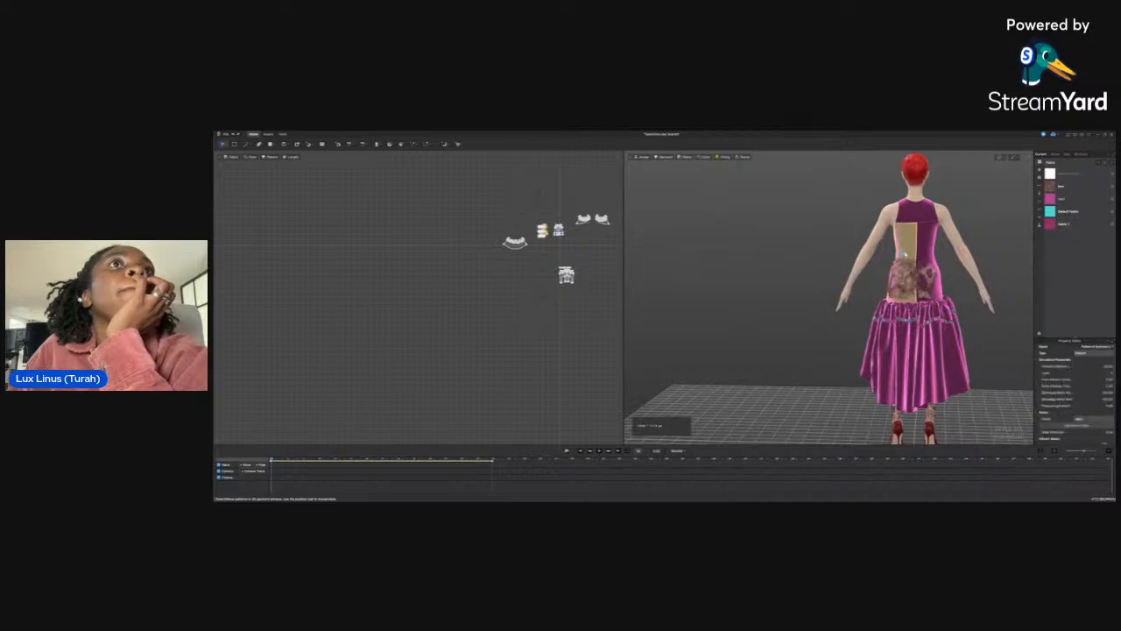
click(919, 252)
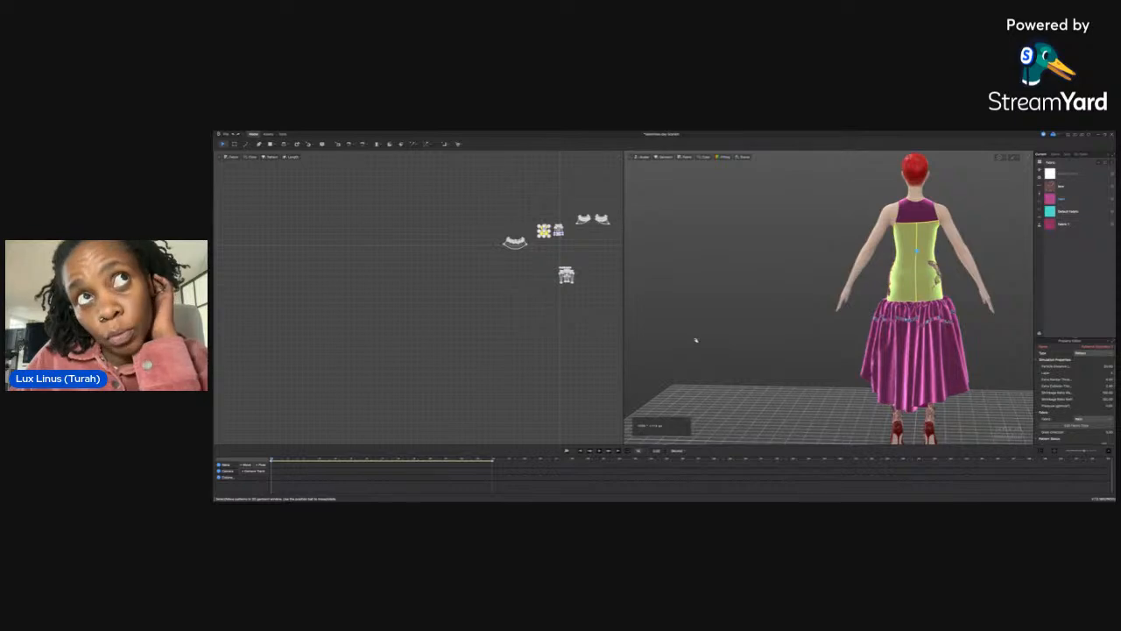
click(777, 298)
Raise the simulation layer of the left and right front bodice halves to match the back bodice
right_drag(776, 298, 816, 297)
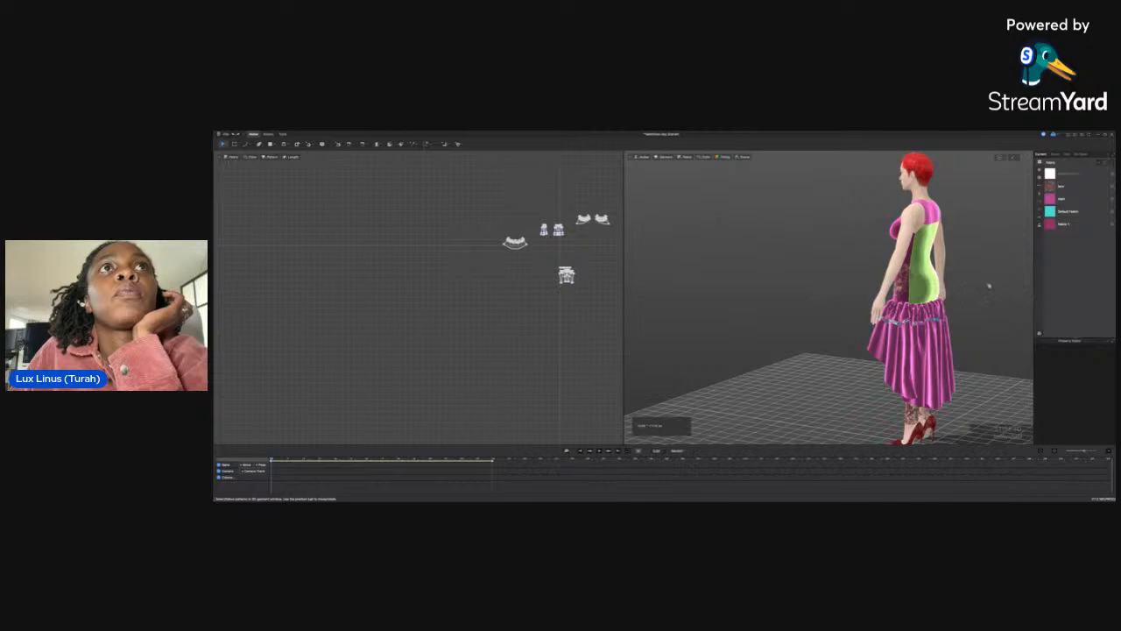
click(936, 326)
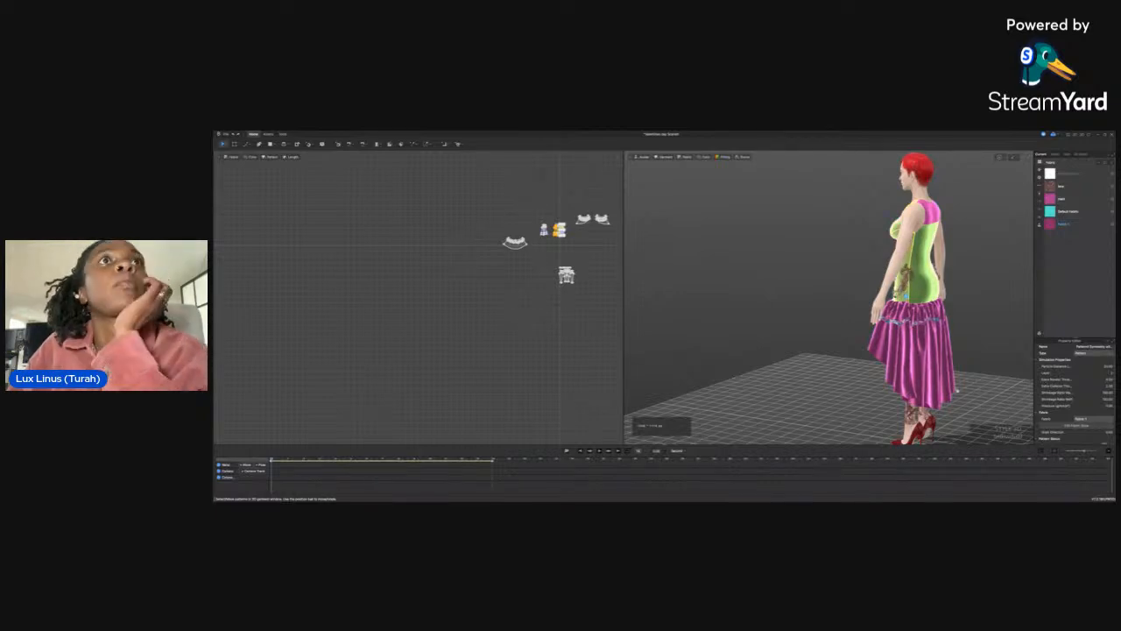
click(970, 347)
right_drag(971, 348, 938, 345)
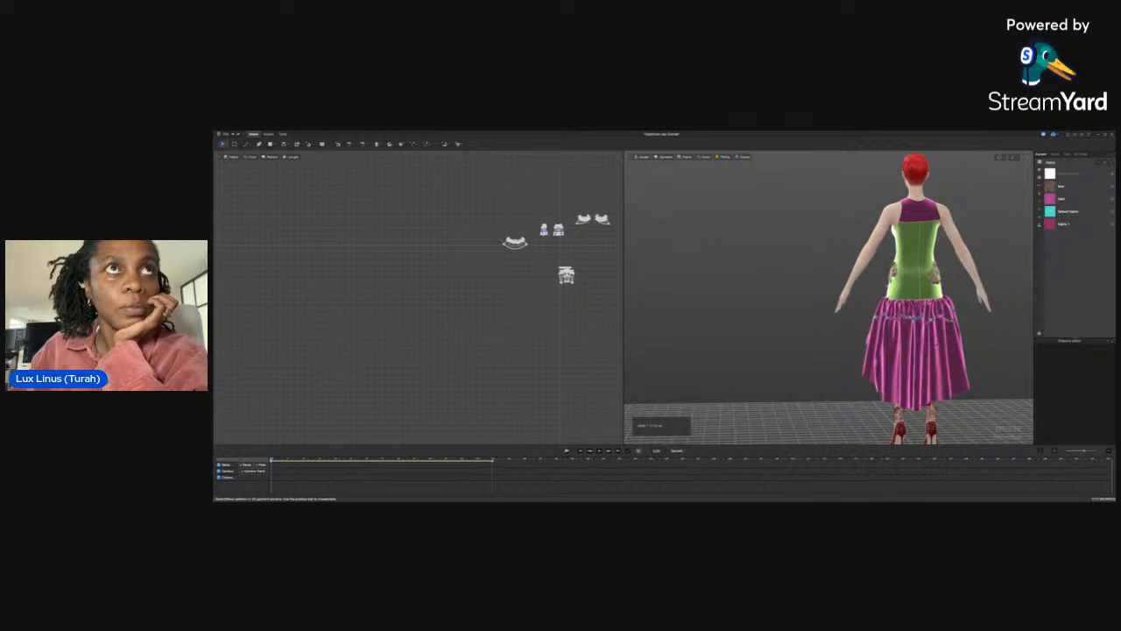
right_drag(990, 335, 903, 350)
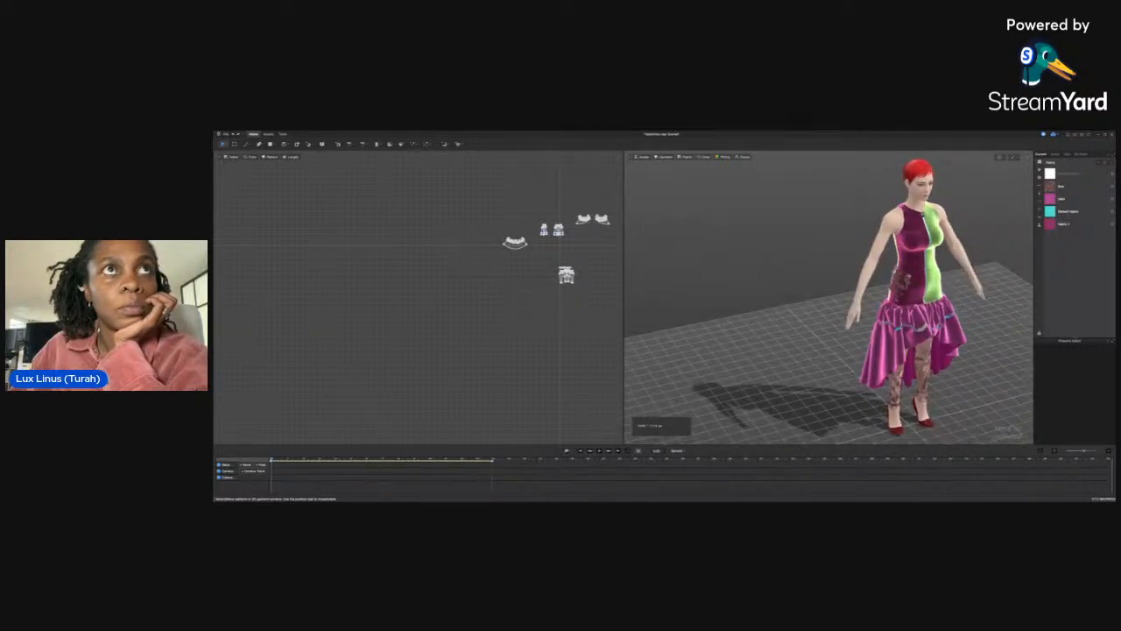
click(911, 280)
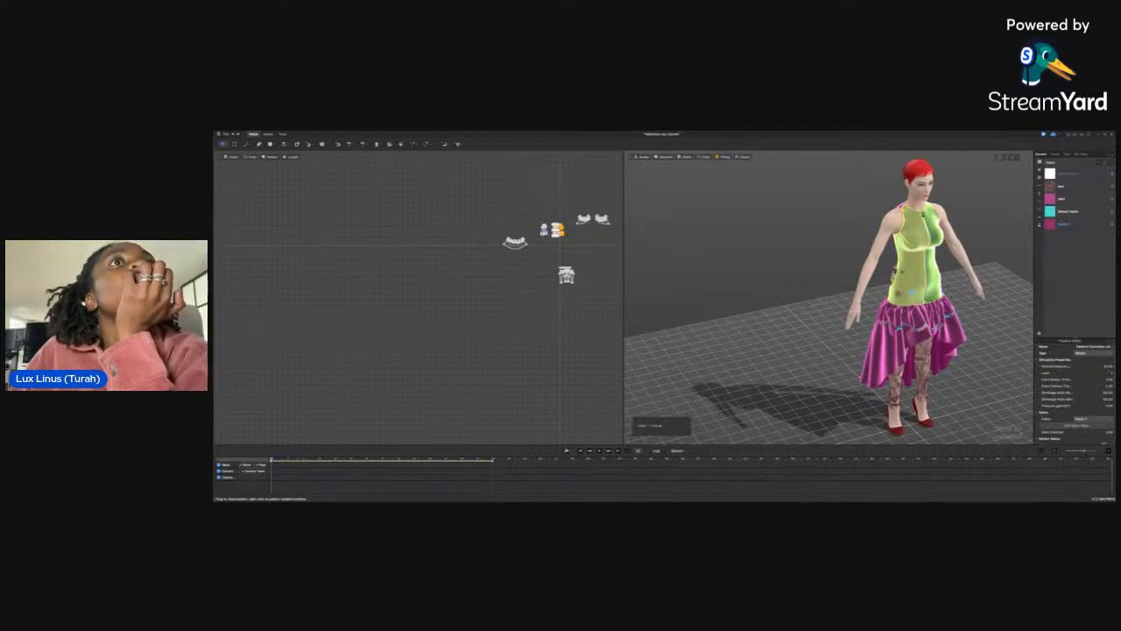
click(944, 268)
Pull the left back bodice half and the trouser fabric outward at the back of the hips during simulation
key(2)
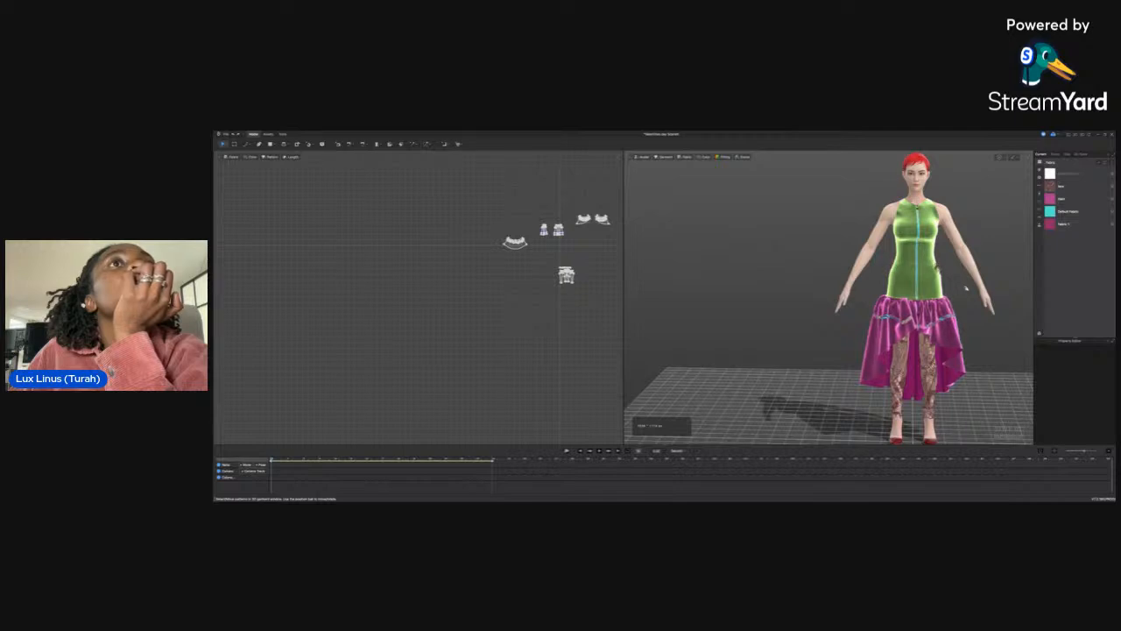
click(911, 326)
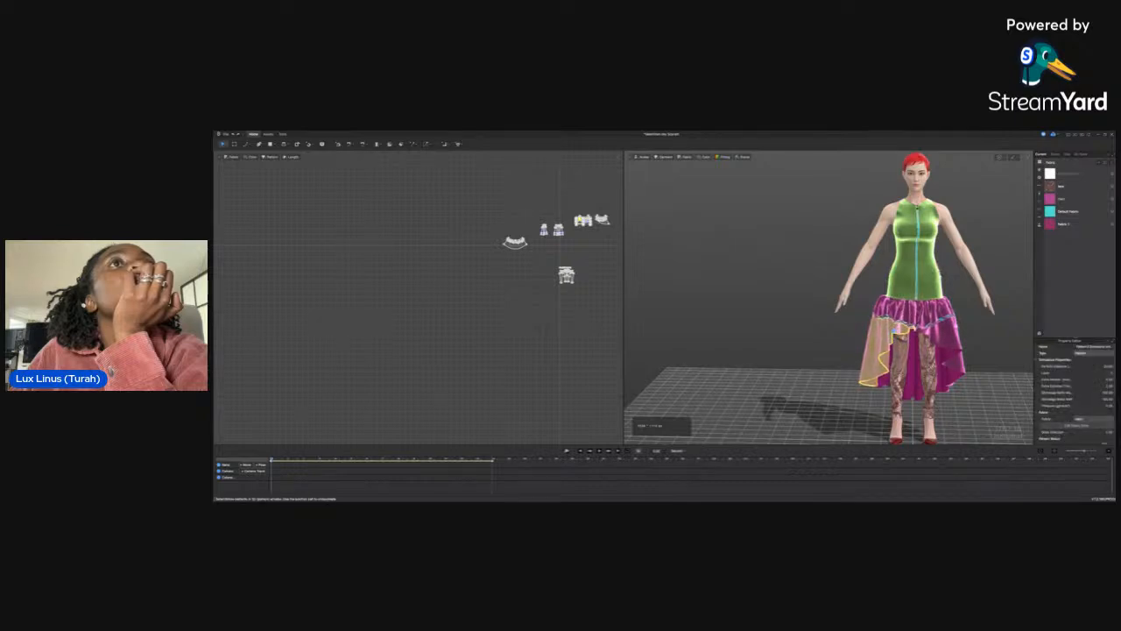
click(976, 321)
right_drag(976, 320, 815, 324)
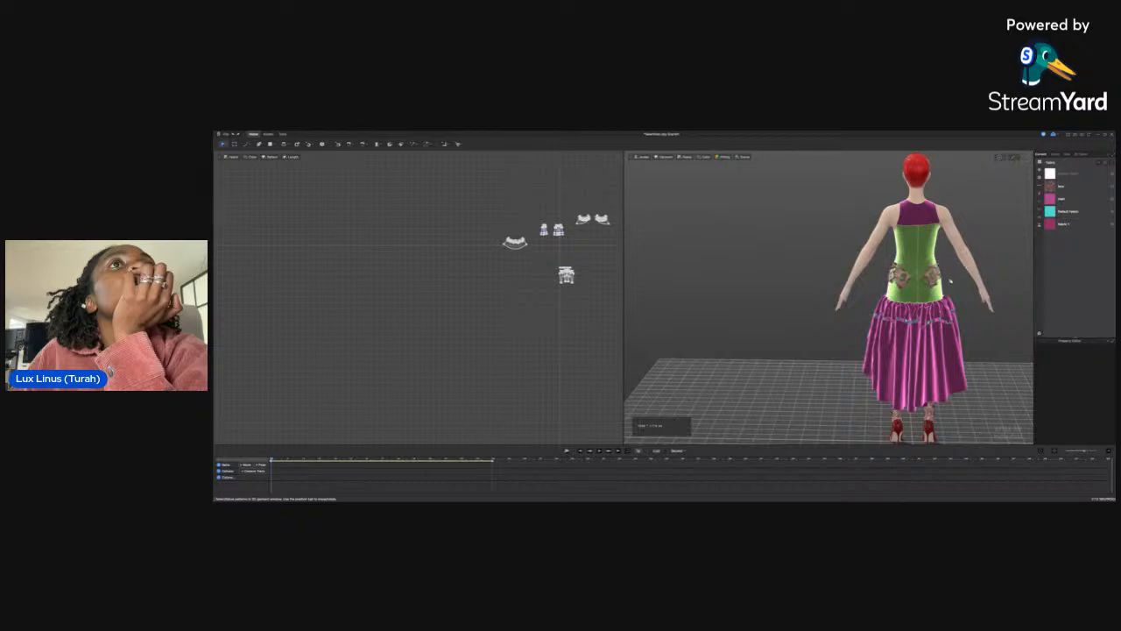
click(911, 263)
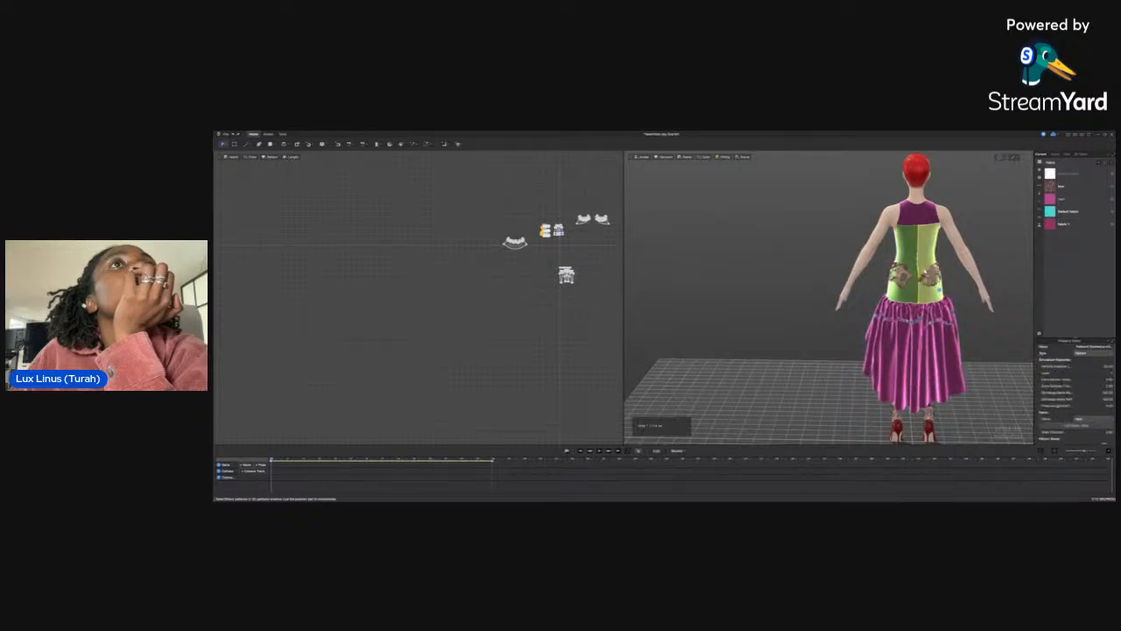
right_drag(940, 290, 907, 272)
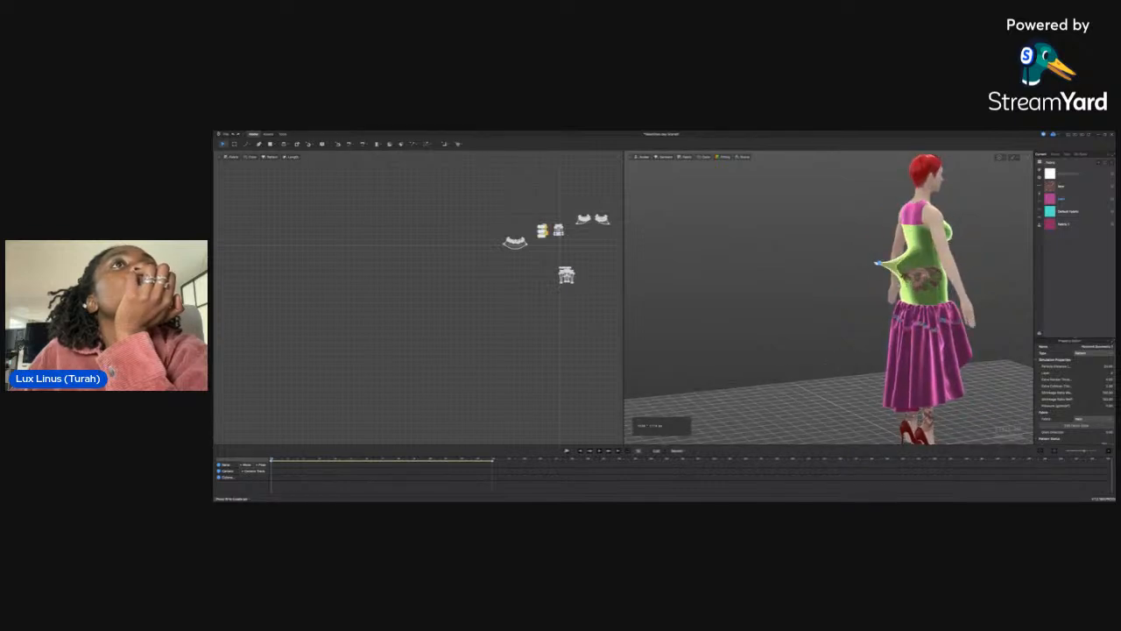
mouse_move(909, 268)
mouse_down()
mouse_move(864, 266)
mouse_move(902, 272)
mouse_up()
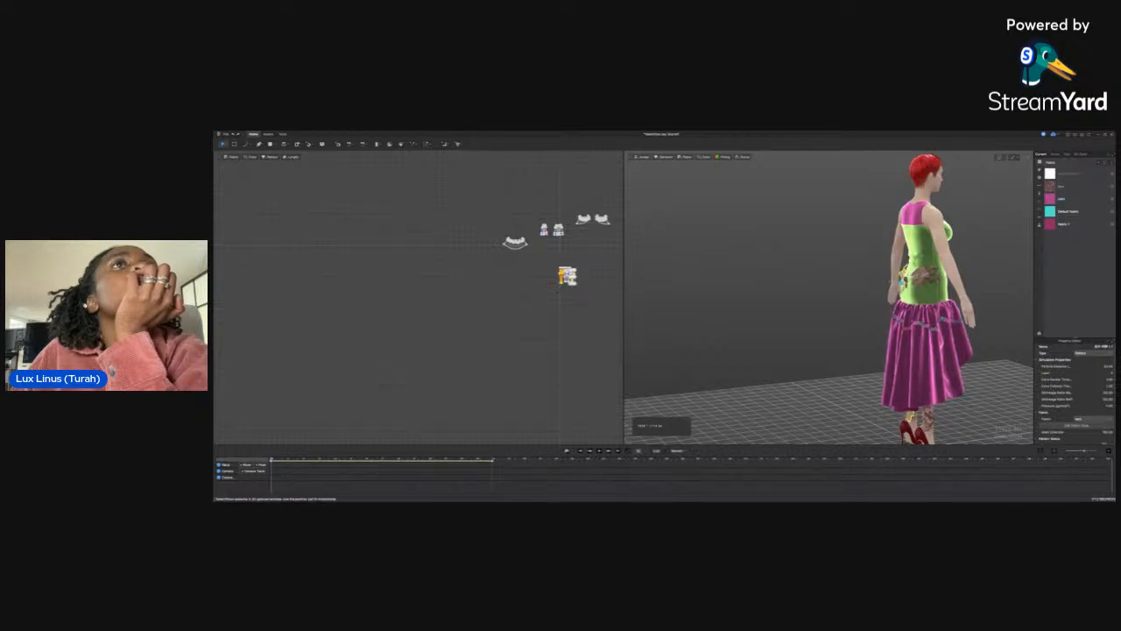
click(908, 274)
drag(907, 267, 871, 262)
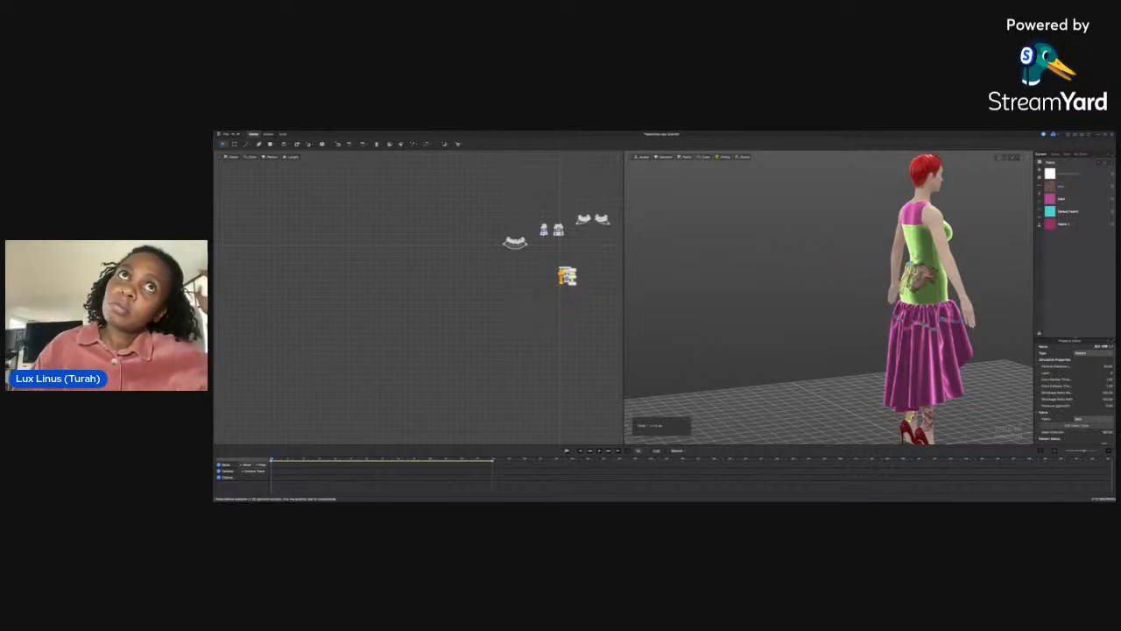
click(913, 254)
drag(912, 253, 850, 249)
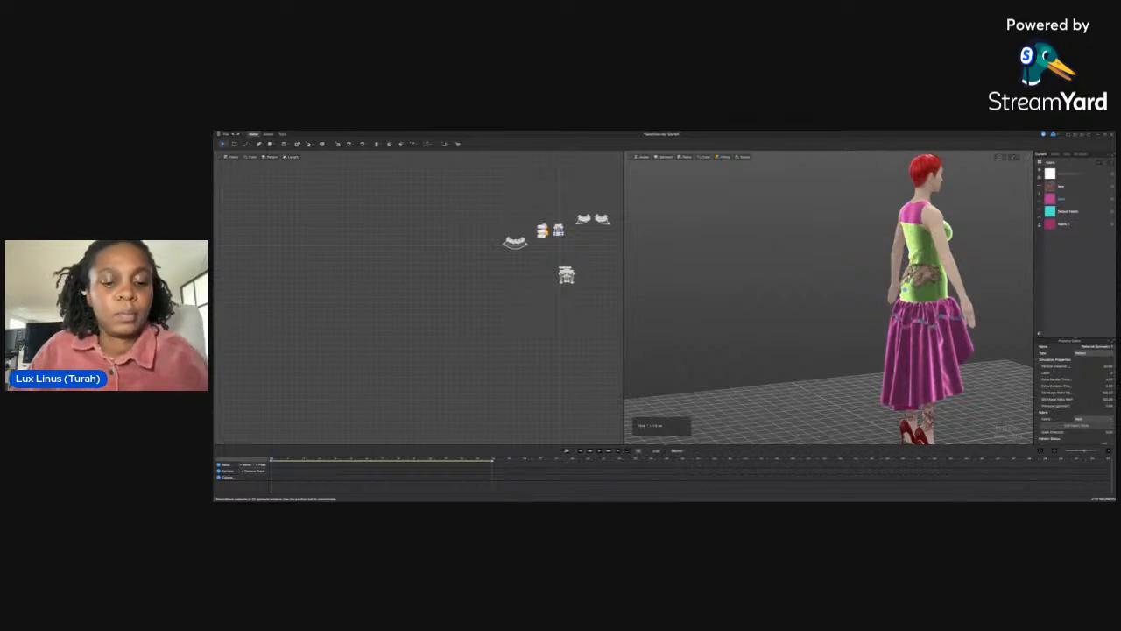
Move the back bodice half on the avatar's left away from the body and simulate it back into place
click(905, 290)
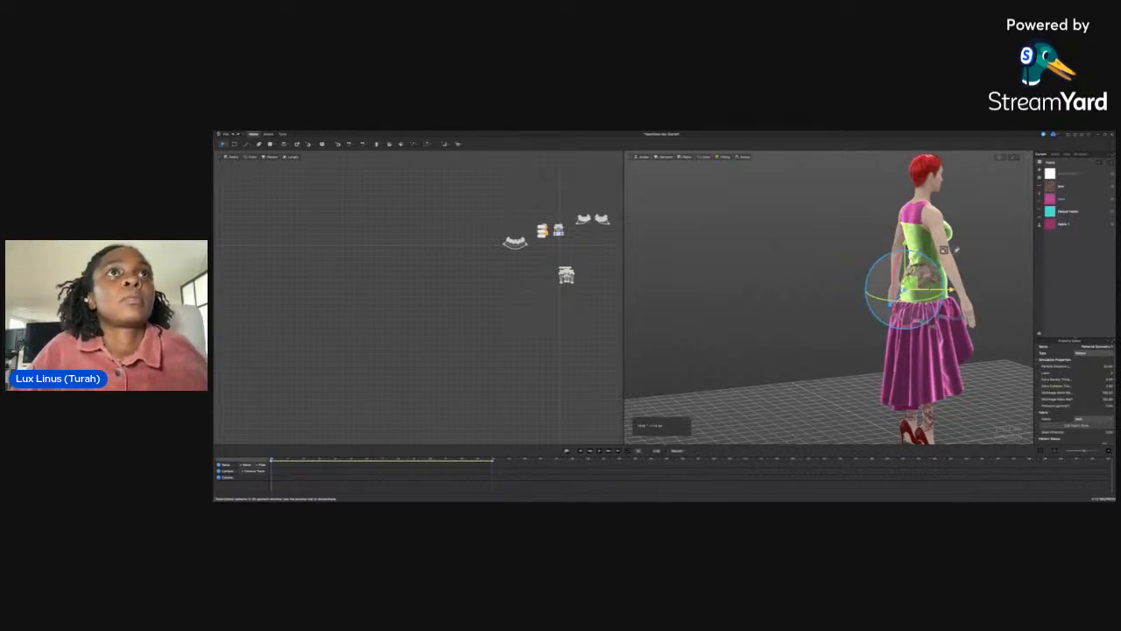
drag(950, 289, 939, 290)
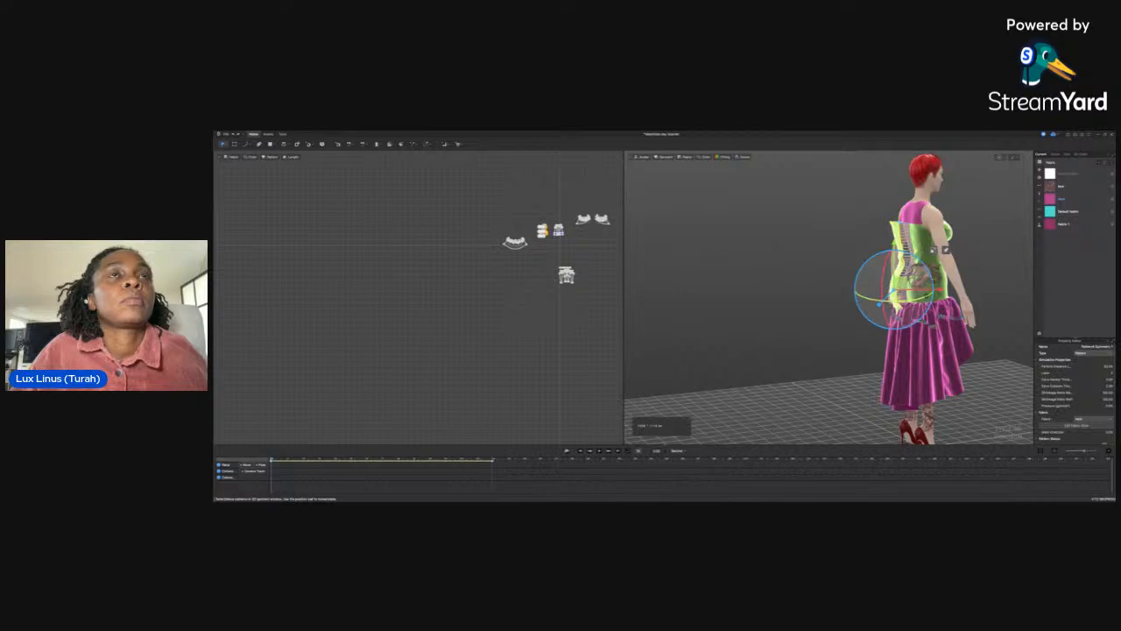
key(space)
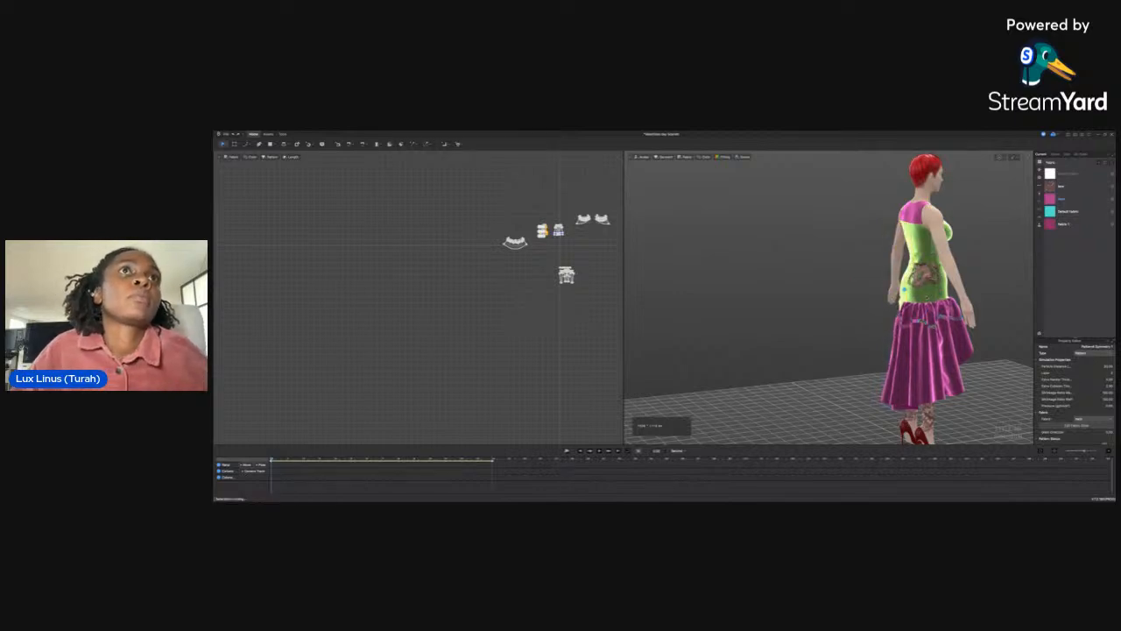
click(967, 279)
Move the back bodice half on the avatar's right backward, off the body, and simulate again, repeating the offset once
right_drag(967, 279, 952, 289)
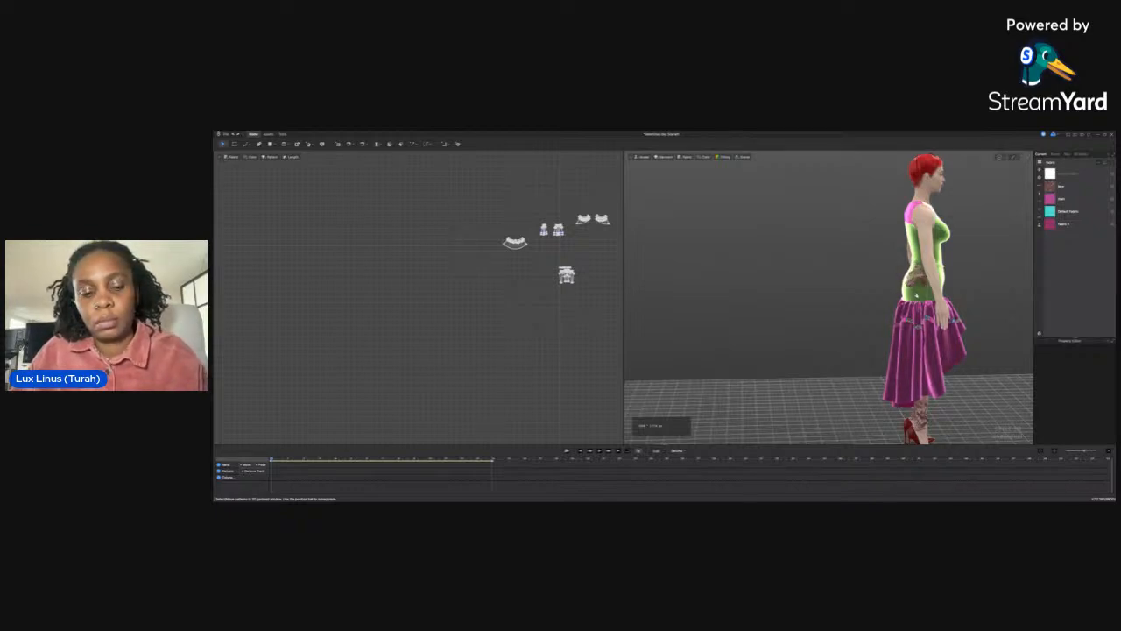
click(952, 291)
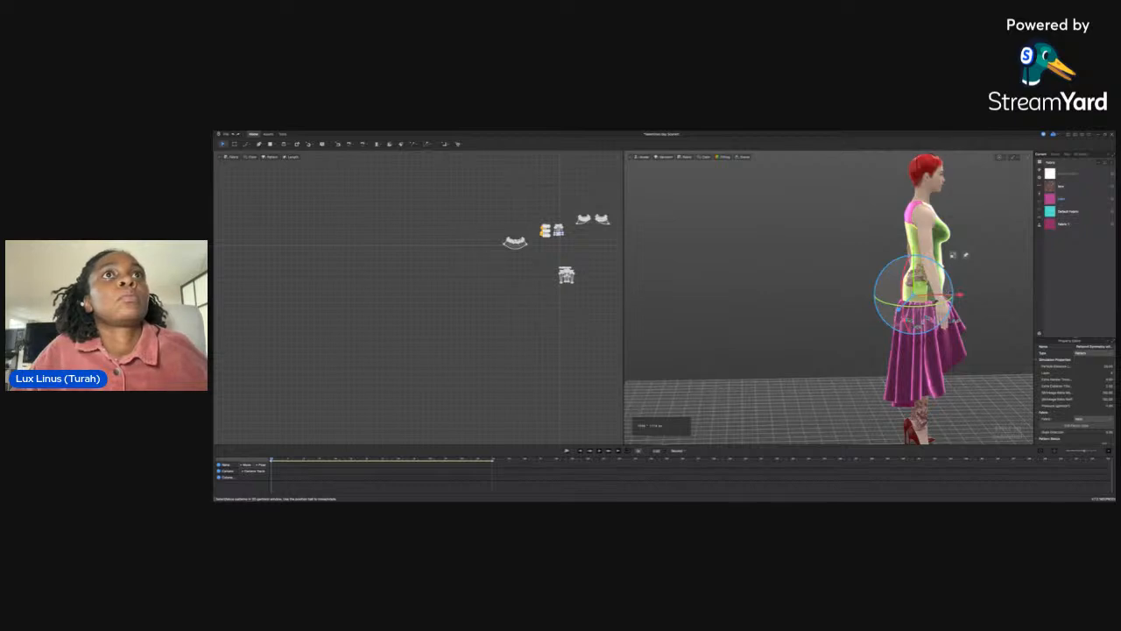
drag(958, 295, 951, 295)
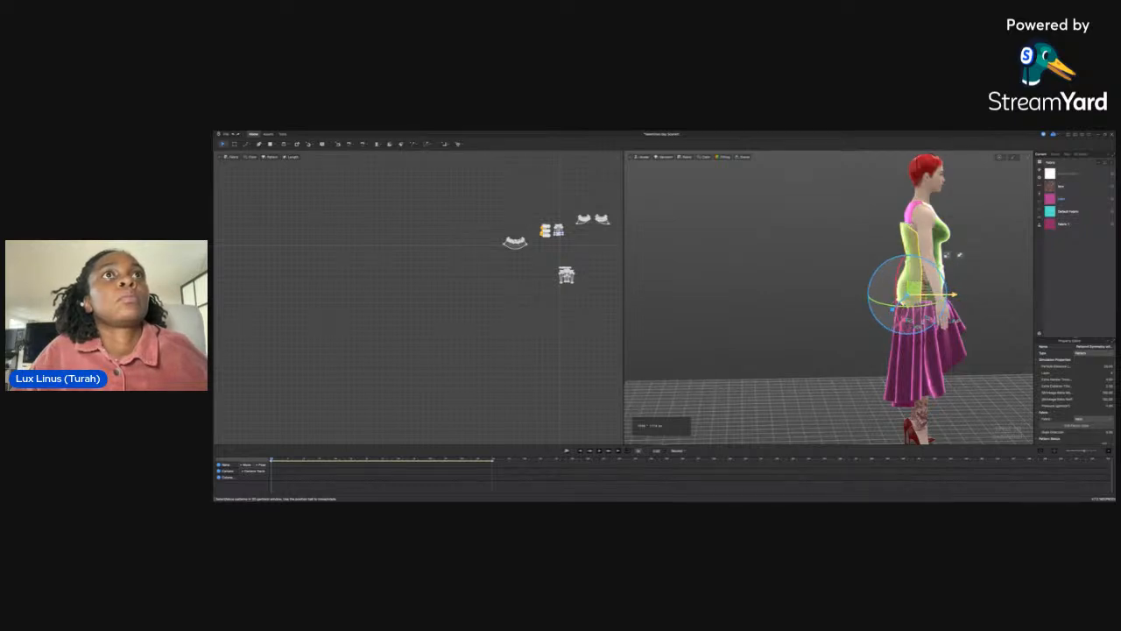
key(space)
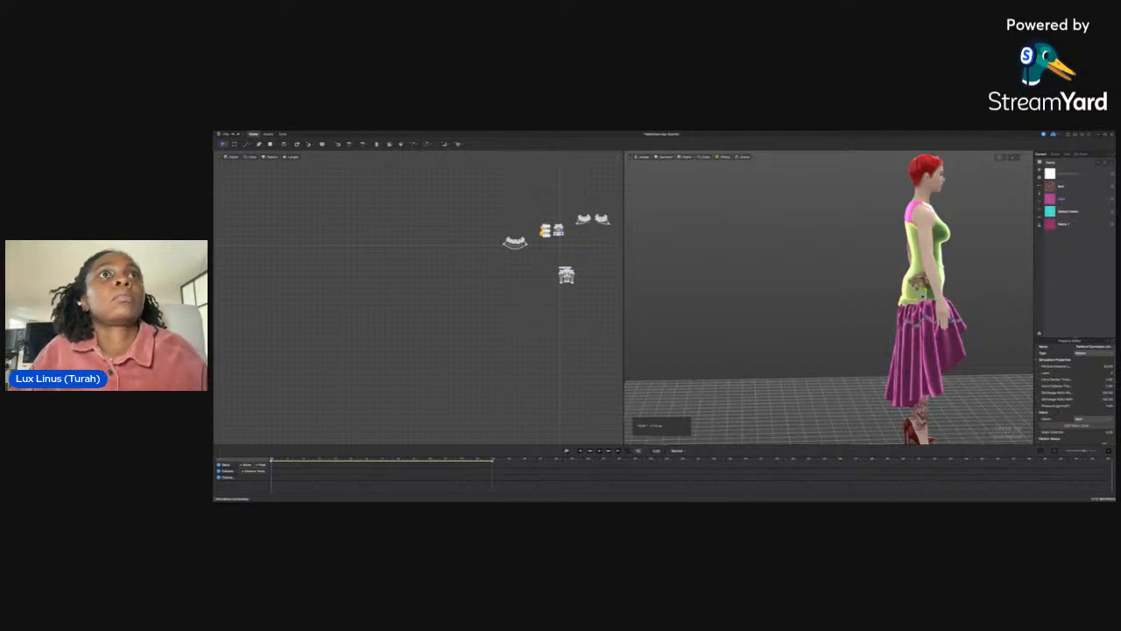
key(space)
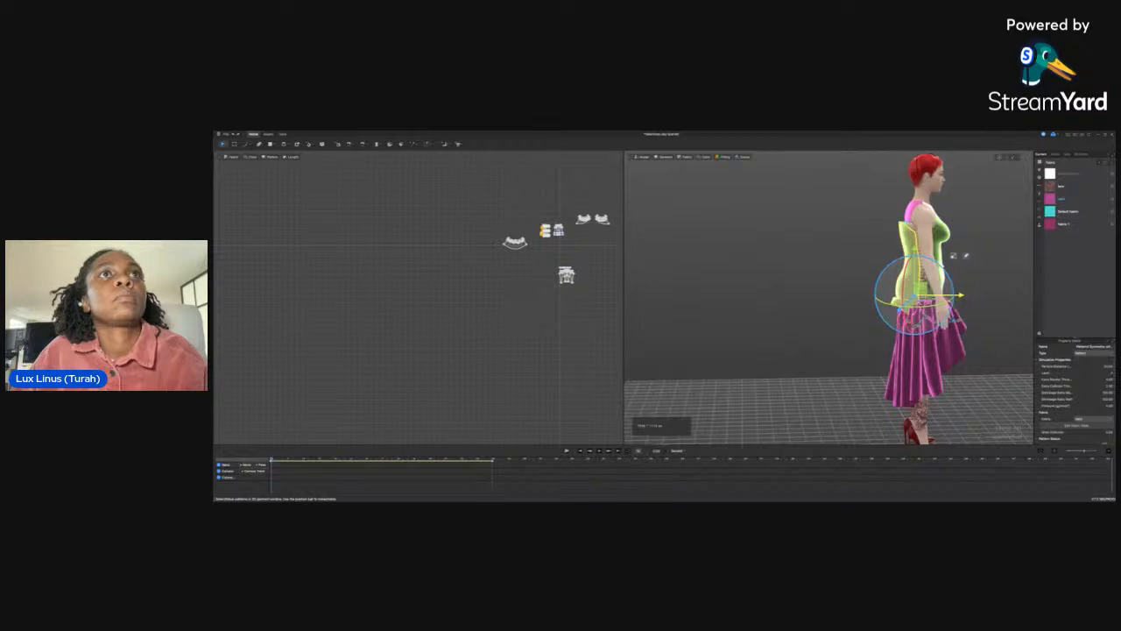
key(space)
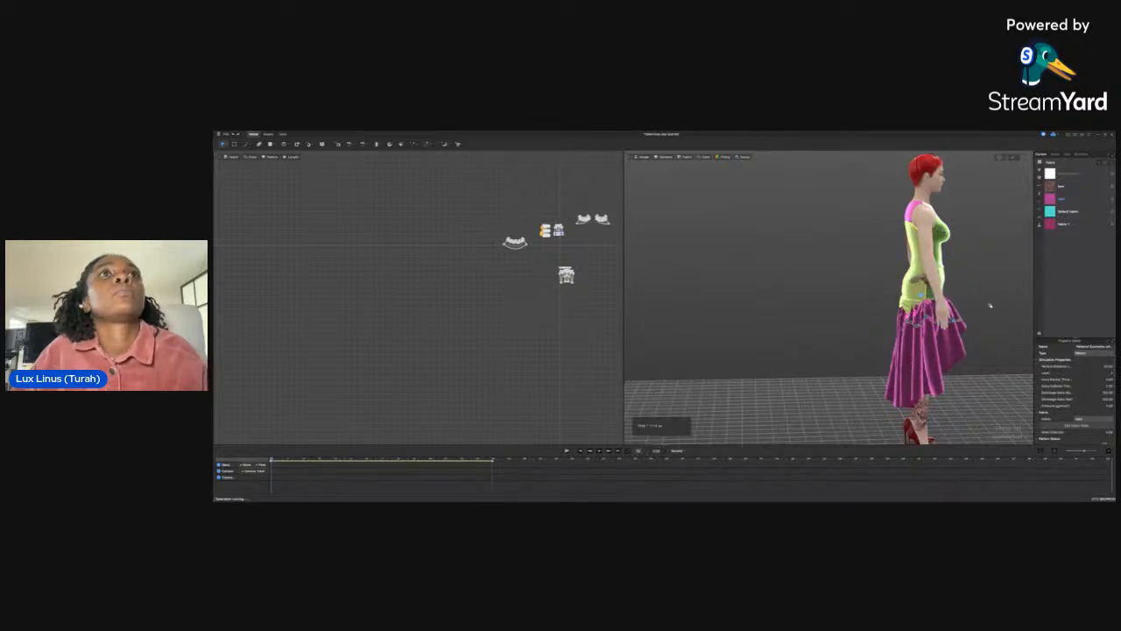
click(993, 298)
Raise the simulation layer of the front and back skirt and ruffle pieces together
key(2)
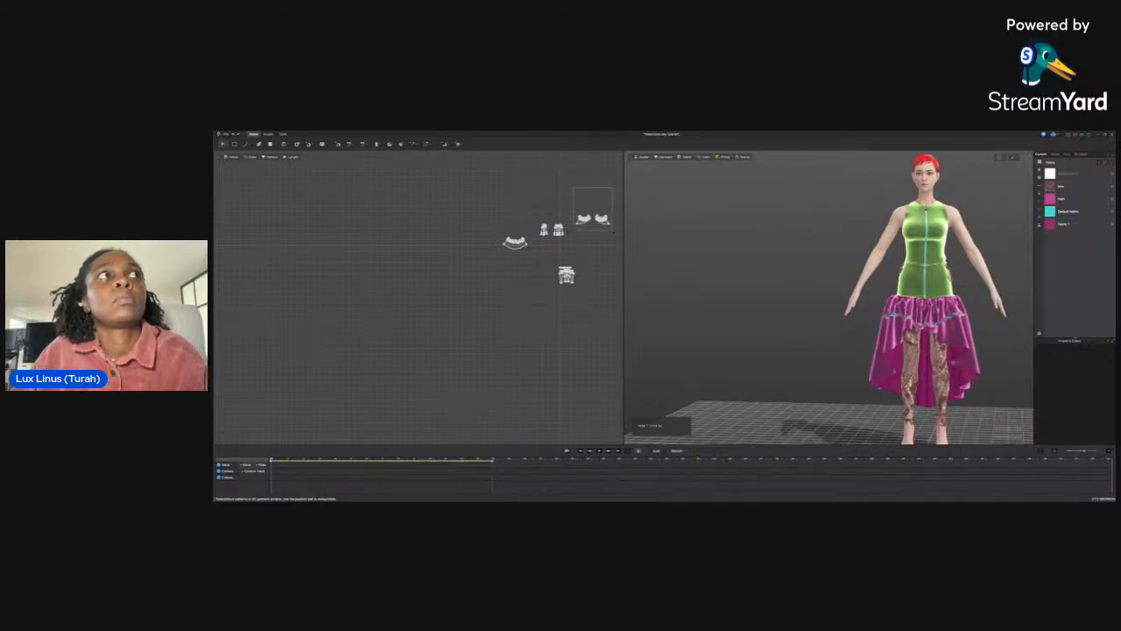
click(601, 219)
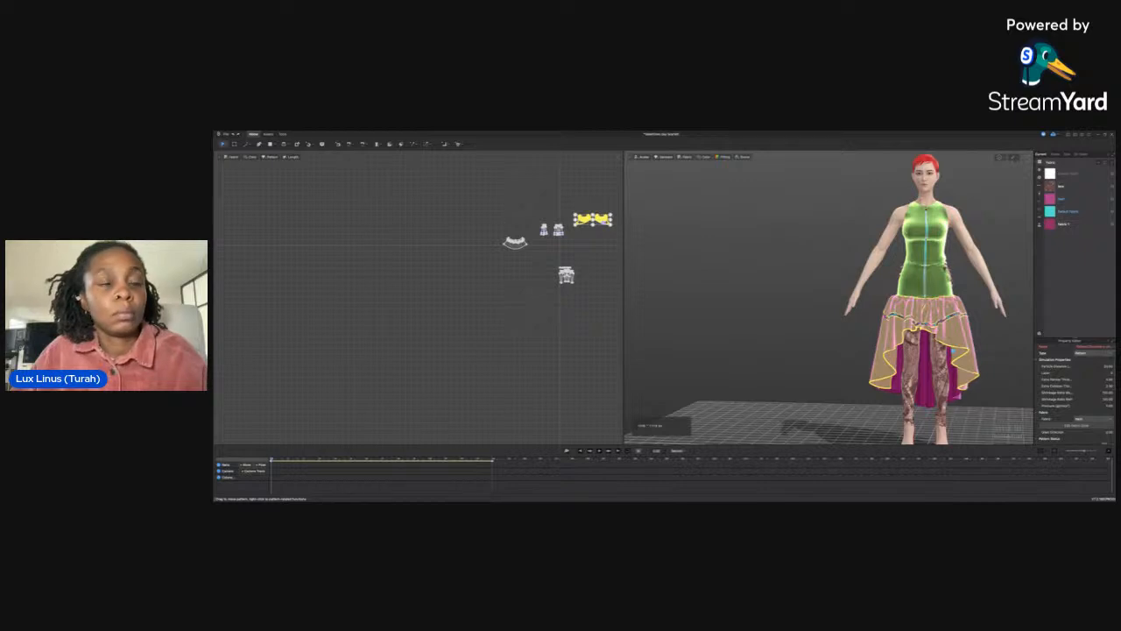
shift+click(516, 240)
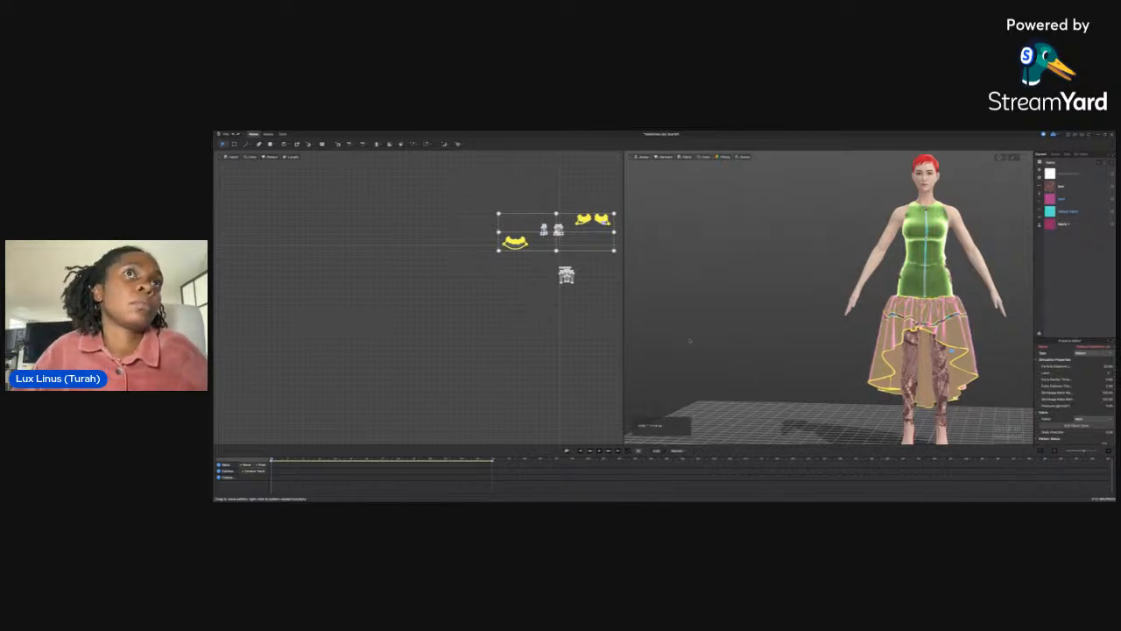
click(980, 297)
Adjust the simulation layer of the back skirt and ruffle pieces alone
right_drag(979, 296, 873, 297)
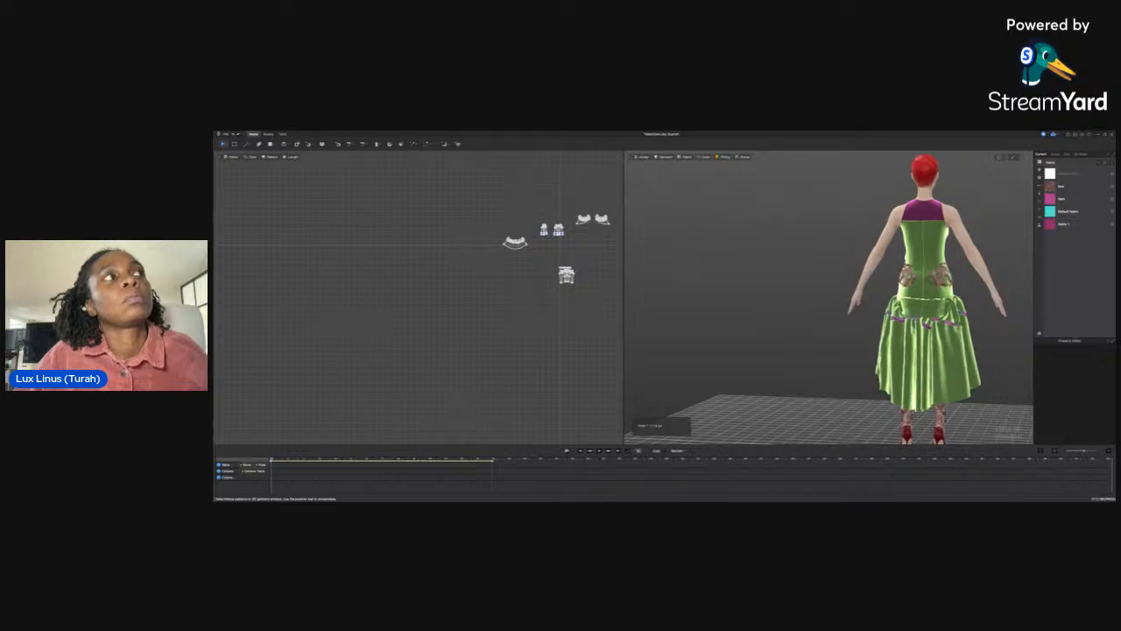
drag(532, 258, 492, 225)
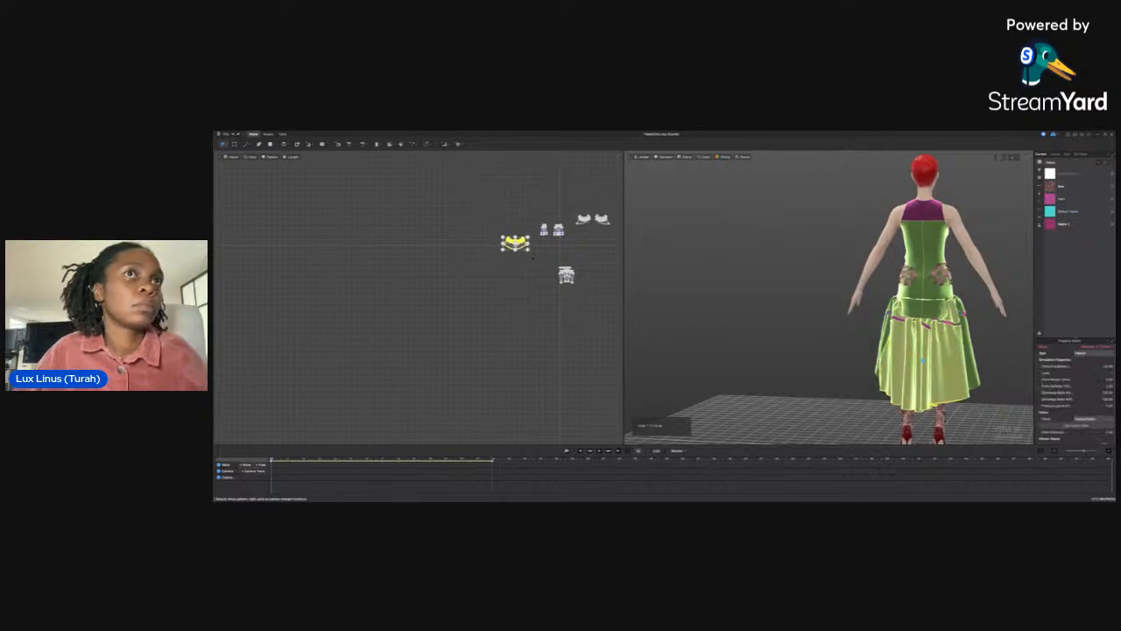
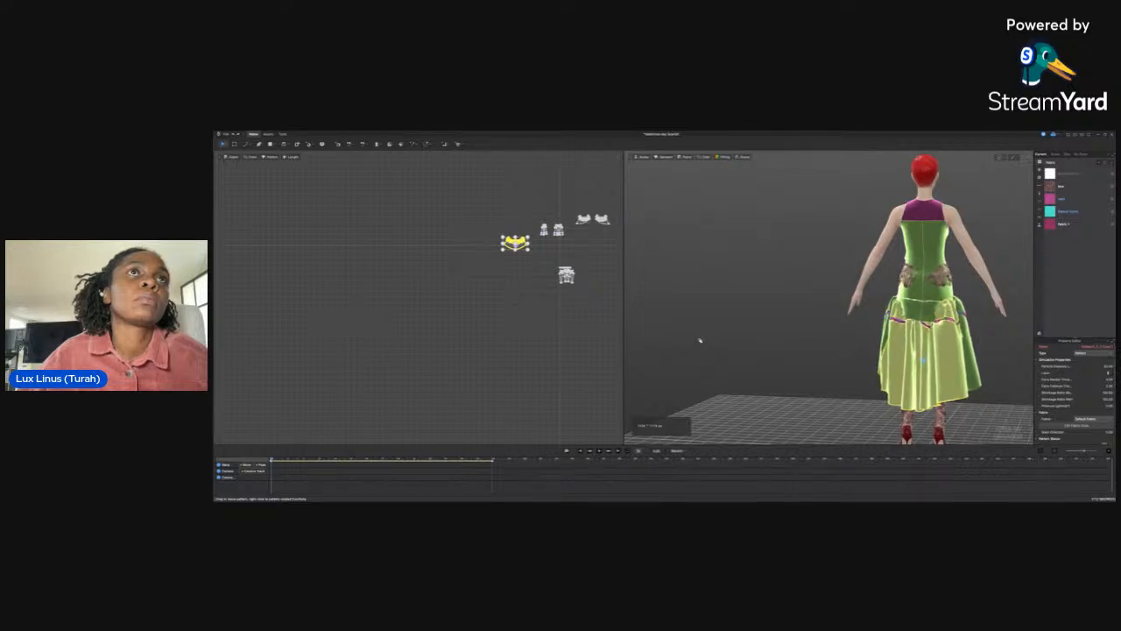
click(700, 340)
Select the front trouser legs and the front bodice panel in turn to compare how the layers sit
right_drag(700, 340, 811, 338)
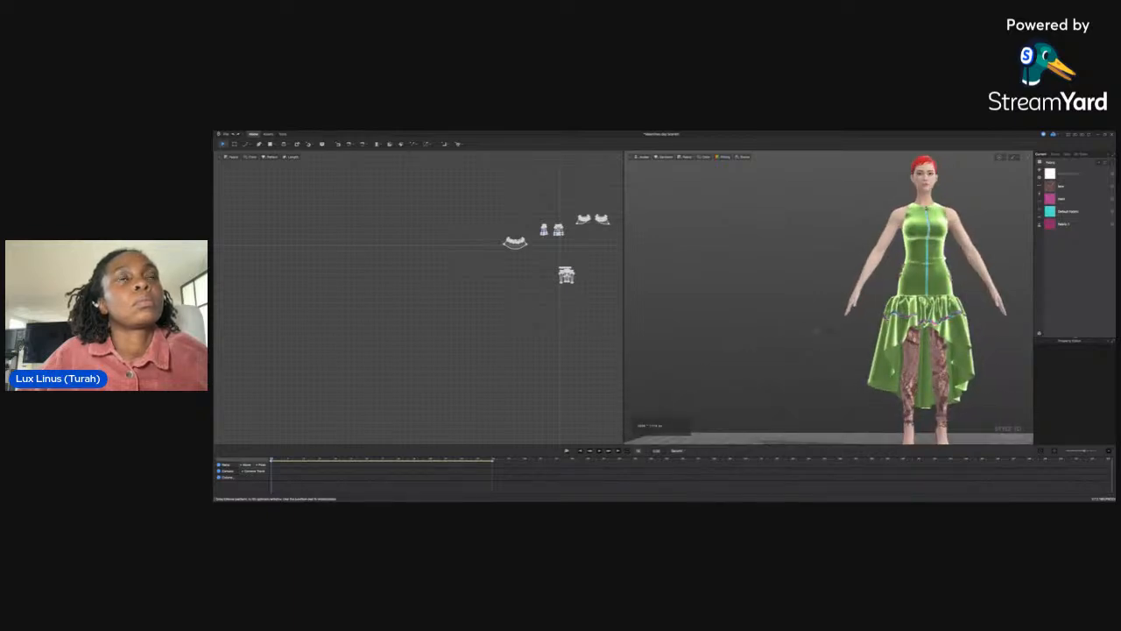
click(911, 385)
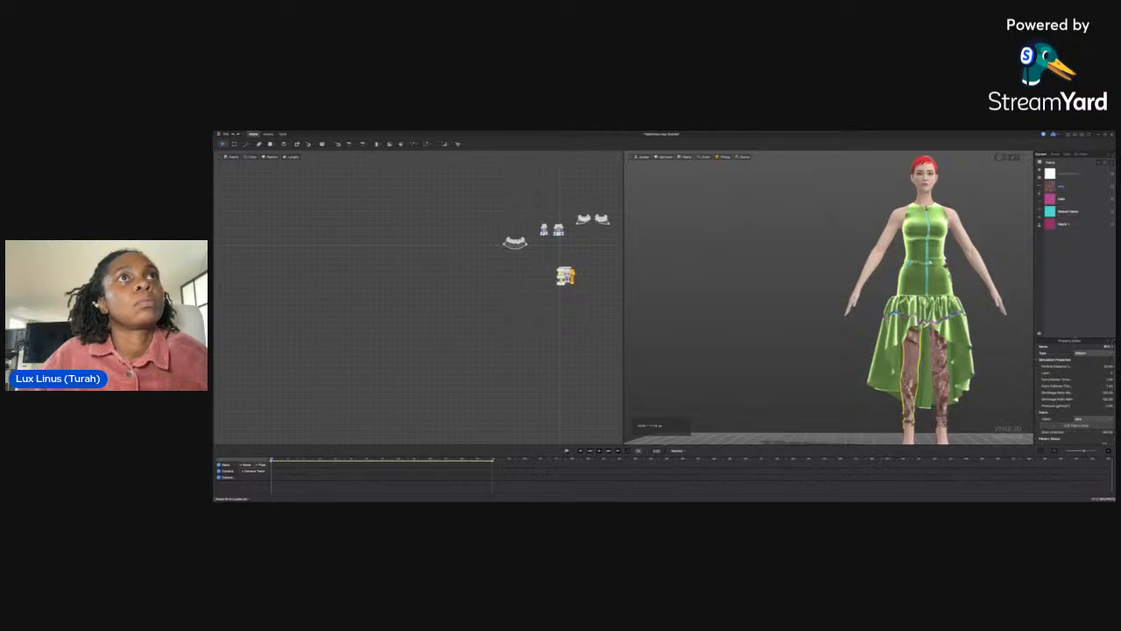
click(941, 265)
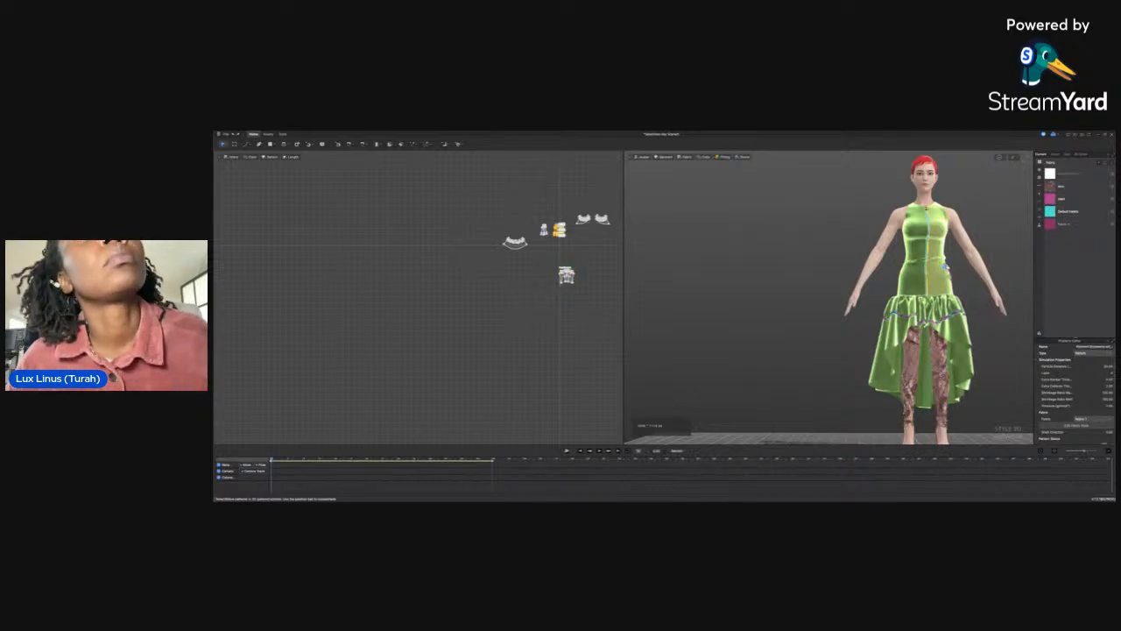
click(939, 368)
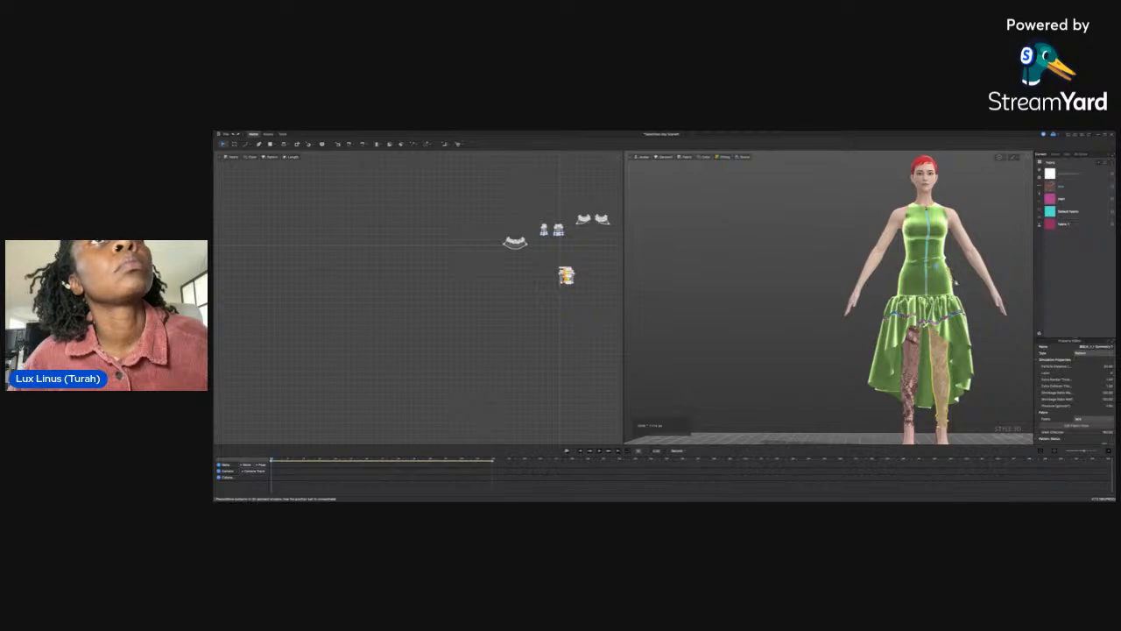
click(967, 287)
Examine the trouser fabric where it meets the bodice at both of the avatar's hips
right_drag(967, 288, 902, 287)
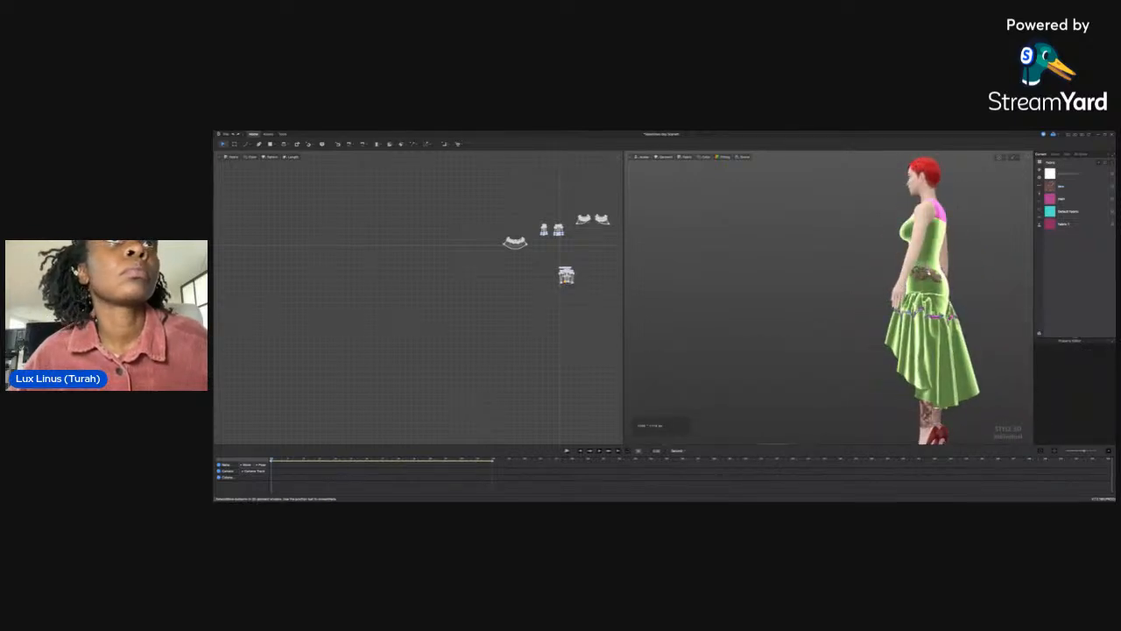
click(926, 273)
click(915, 277)
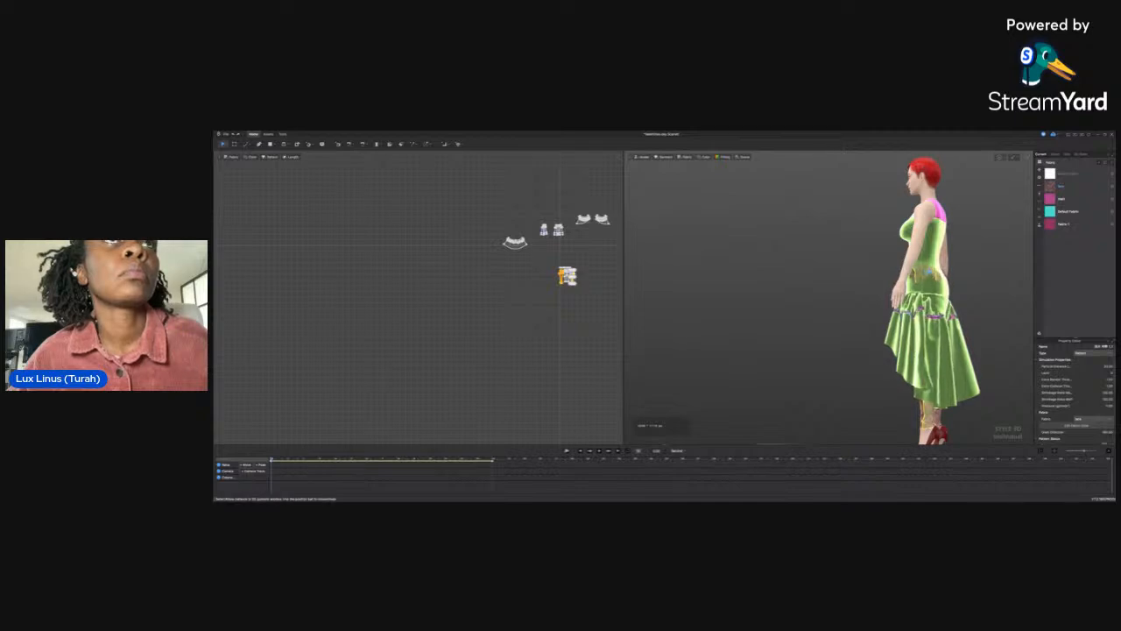
click(961, 283)
mouse_move(961, 283)
right_down()
mouse_move(863, 298)
mouse_move(824, 263)
mouse_move(793, 294)
right_up()
key(2)
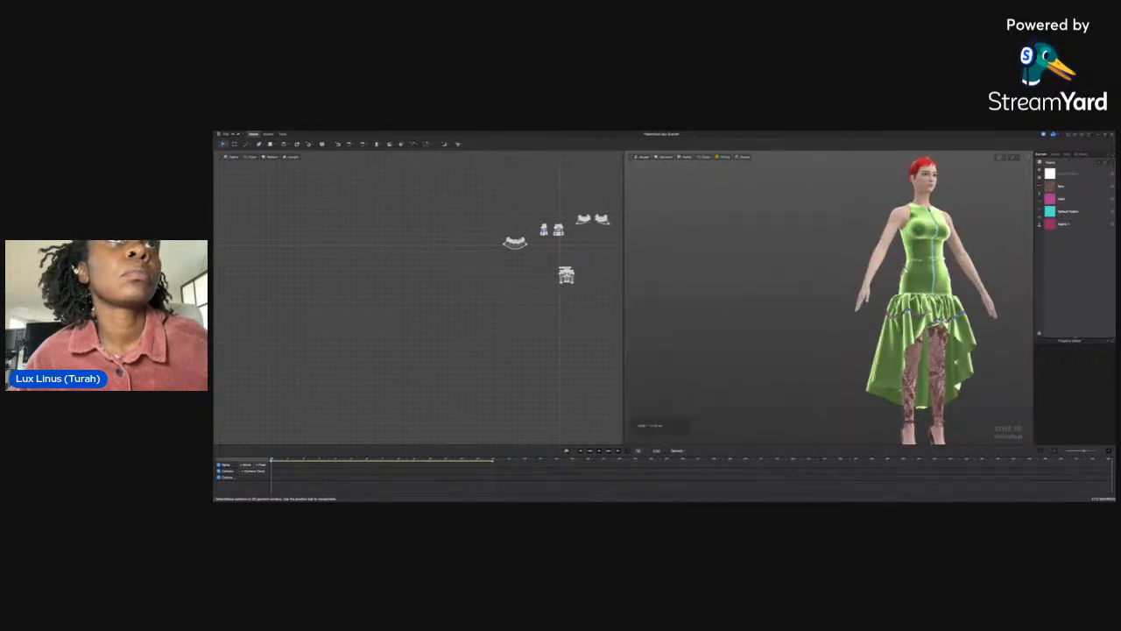
click(902, 268)
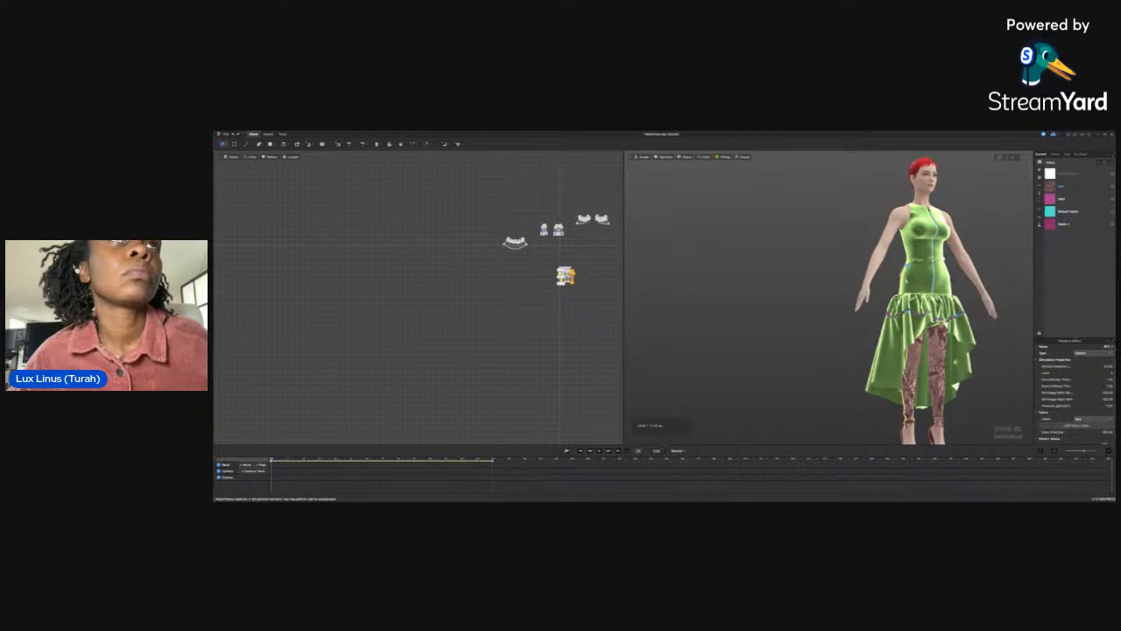
Pull the front ruffle up toward the avatar's left hip while the garment simulates
click(879, 296)
right_drag(879, 296, 1066, 308)
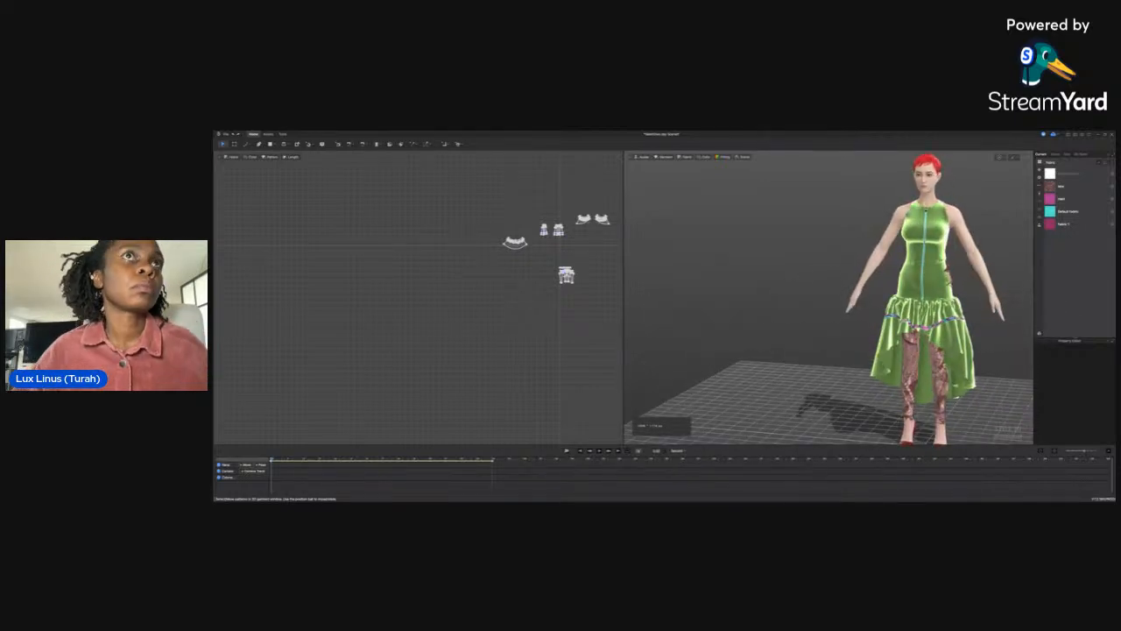
click(933, 318)
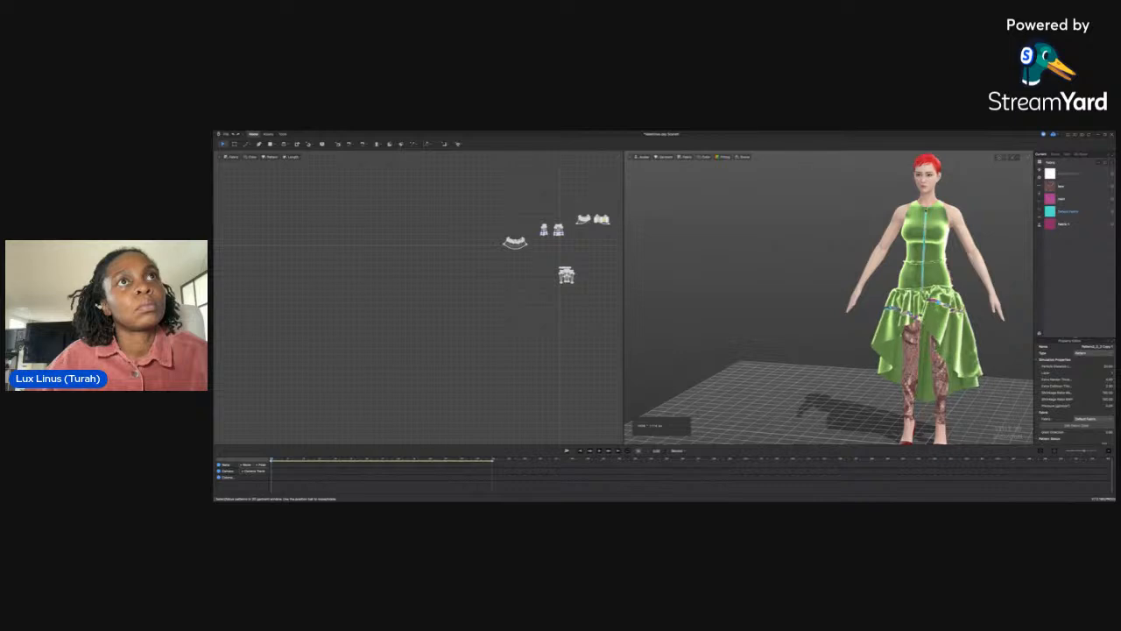
right_drag(951, 298, 904, 303)
Move the back bodice half on the avatar's left off the body and simulate it back into place
click(972, 242)
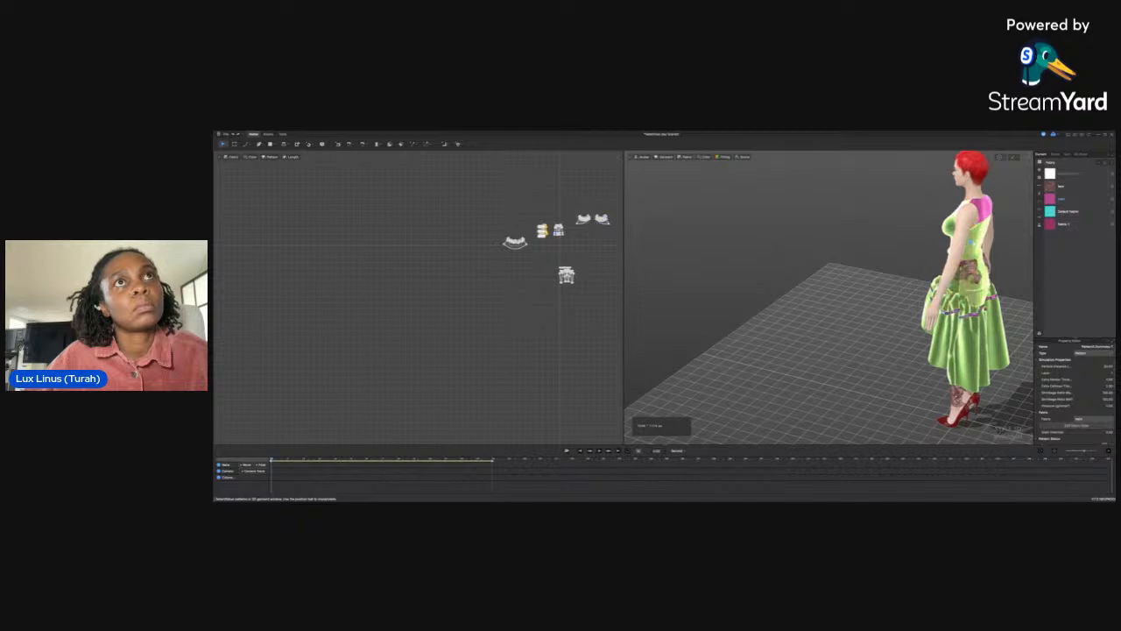
click(1002, 244)
right_drag(1003, 244, 948, 322)
click(543, 230)
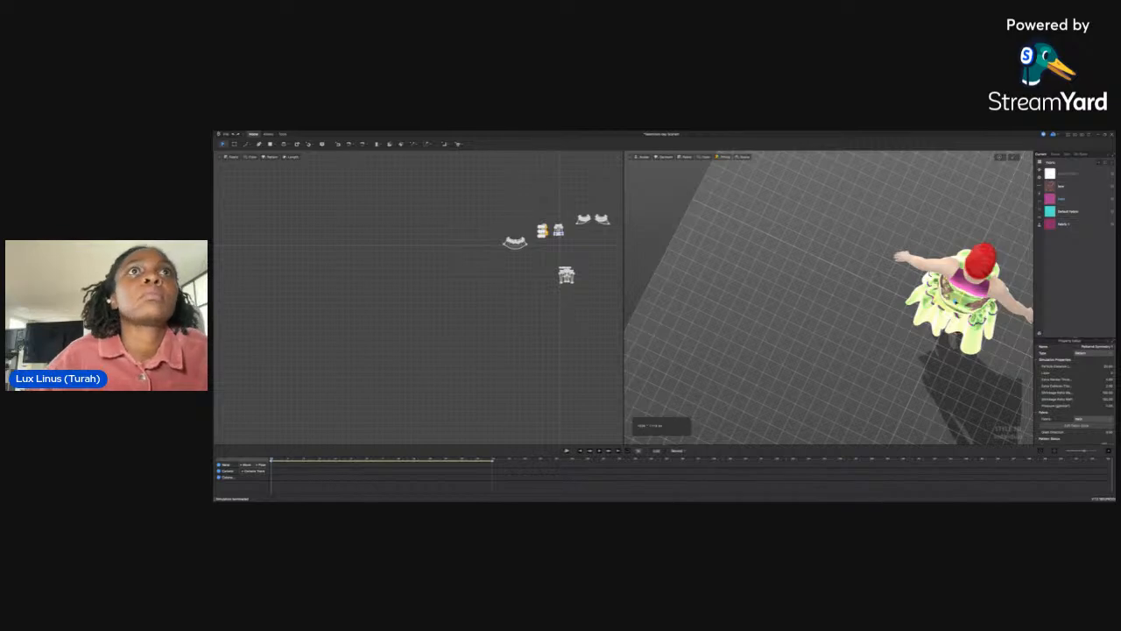
click(1006, 261)
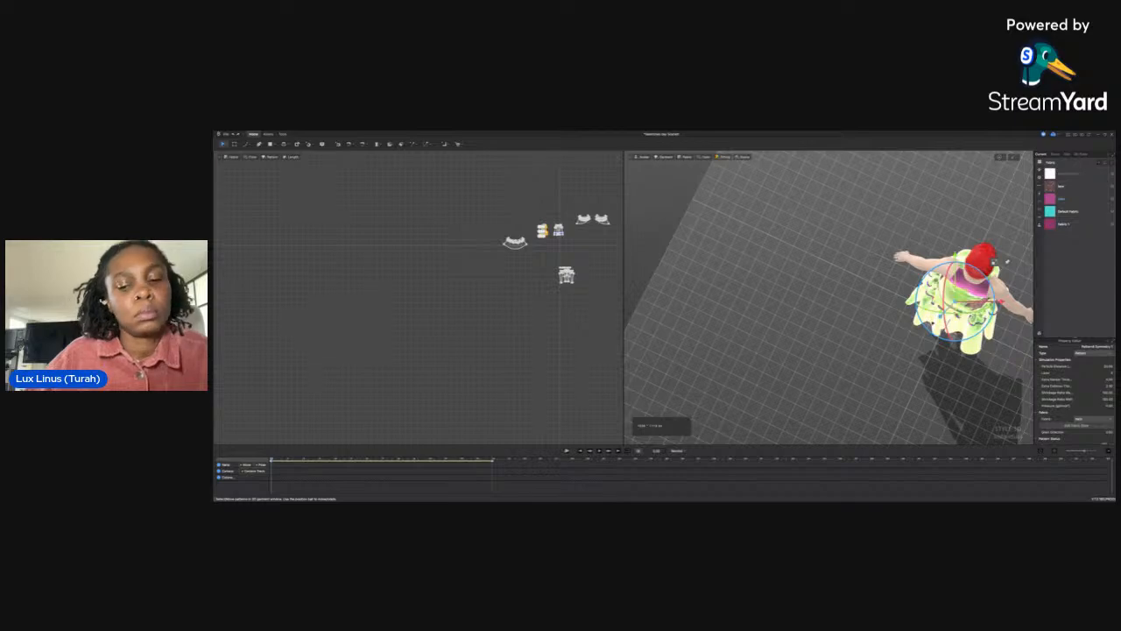
key(space)
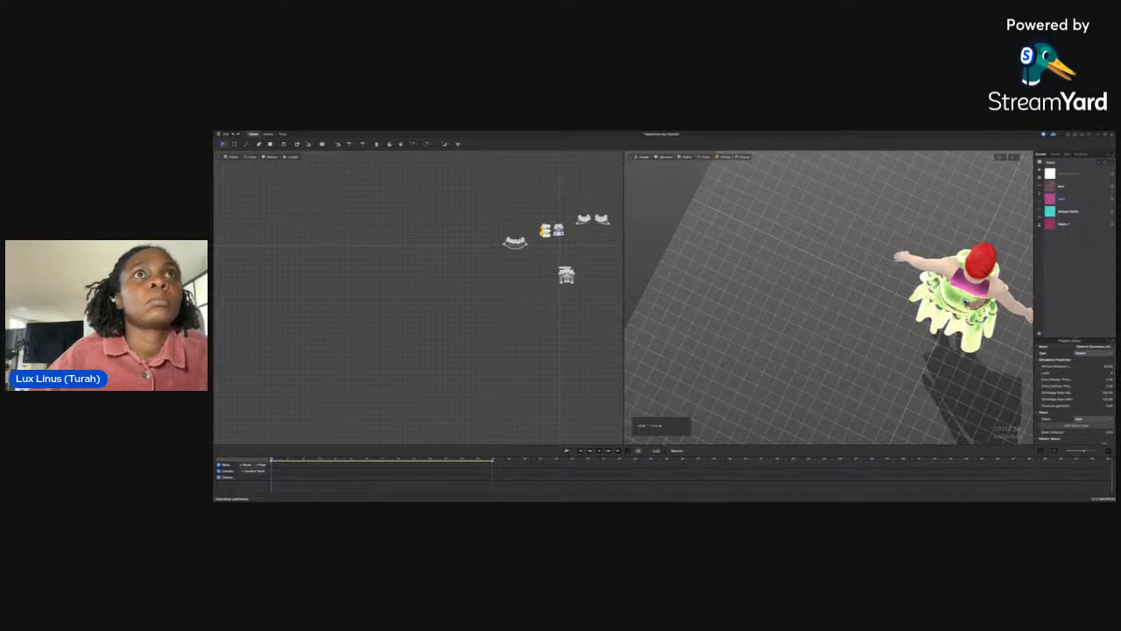
Offset the back bodice half on the avatar's right from the body and simulate it back
key(space)
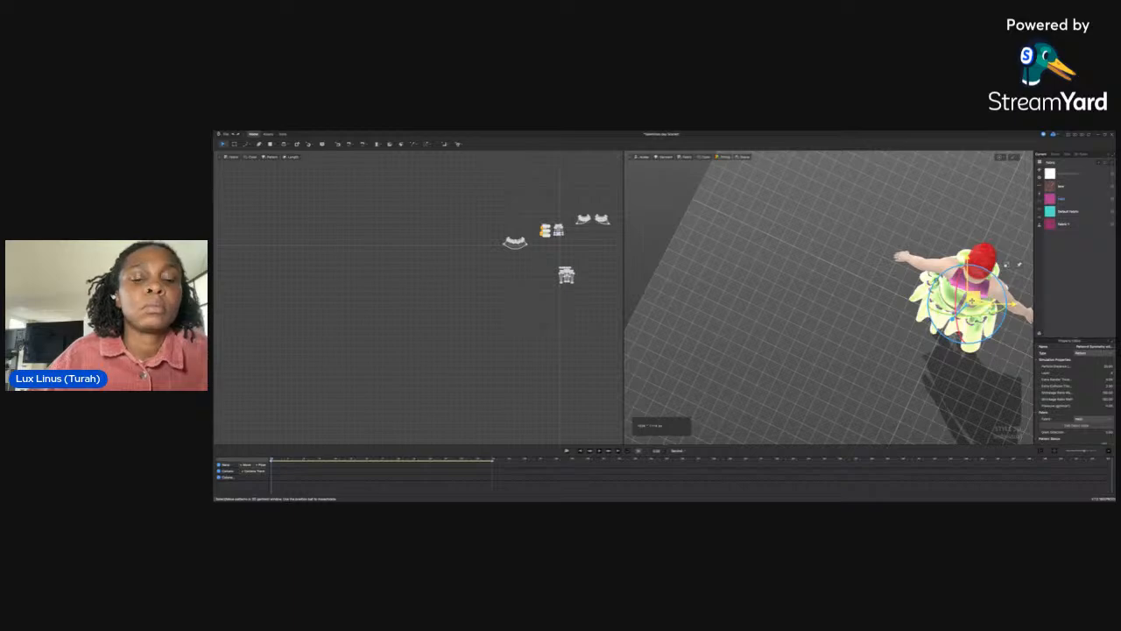
key(space)
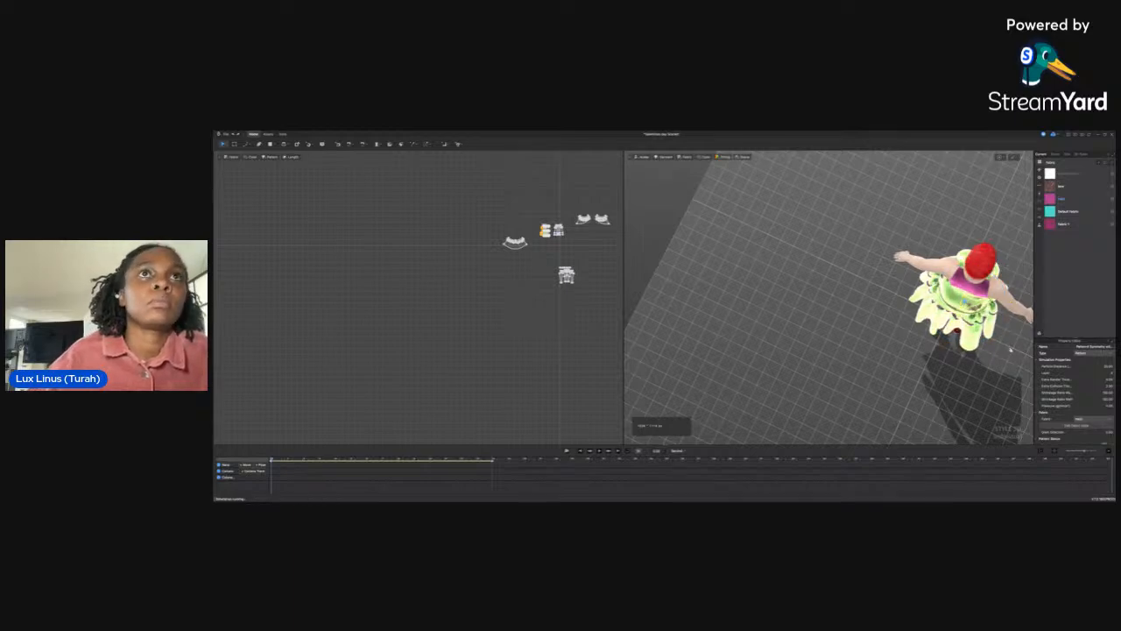
key(2)
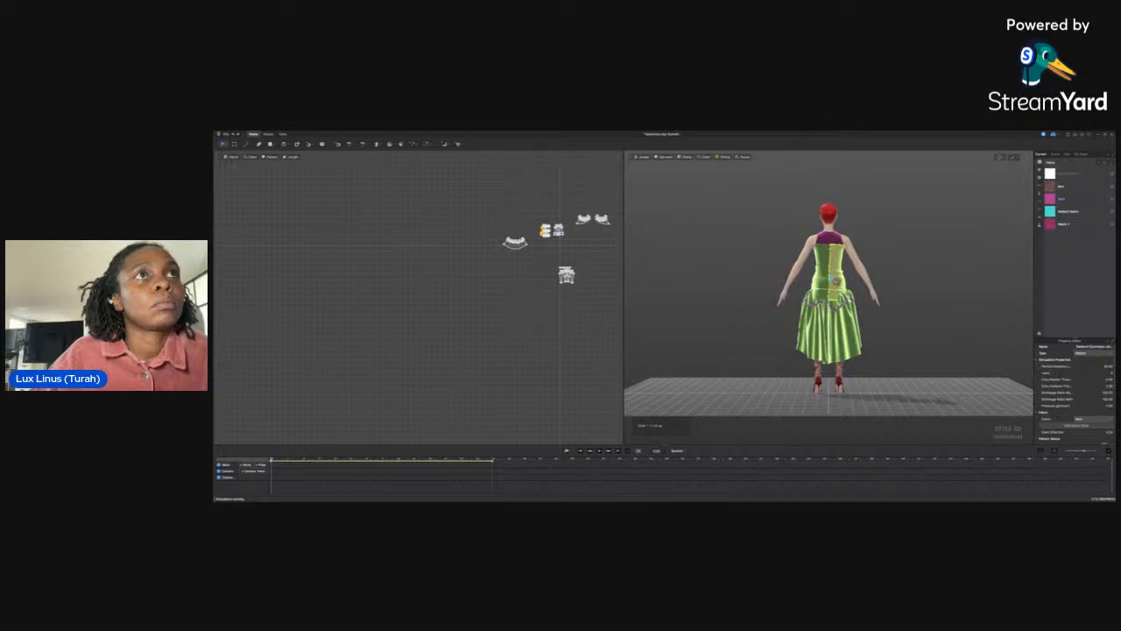
Tug the lower corner of the back bodice half on the avatar's right sideways across the hip
click(911, 324)
right_drag(911, 325, 874, 323)
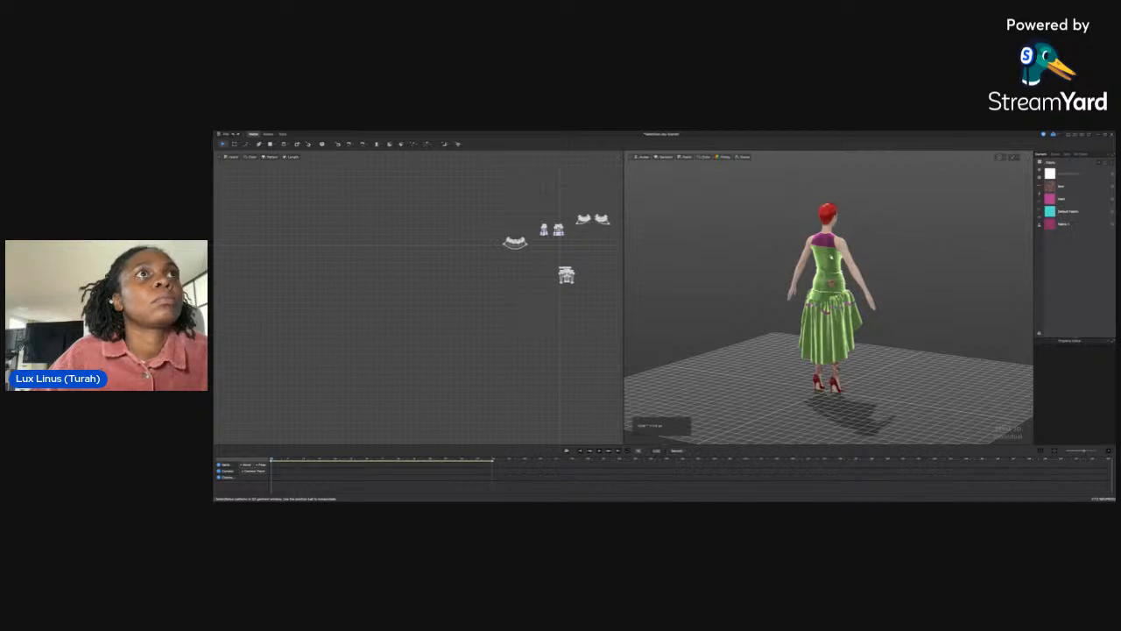
scroll(832, 297, up, 5)
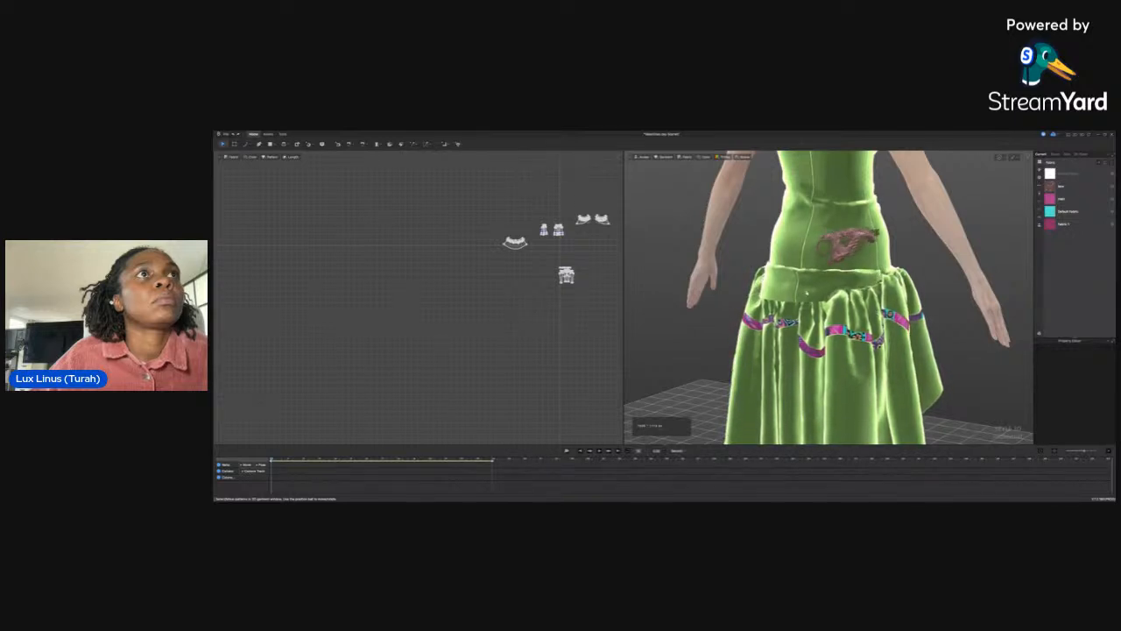
click(804, 289)
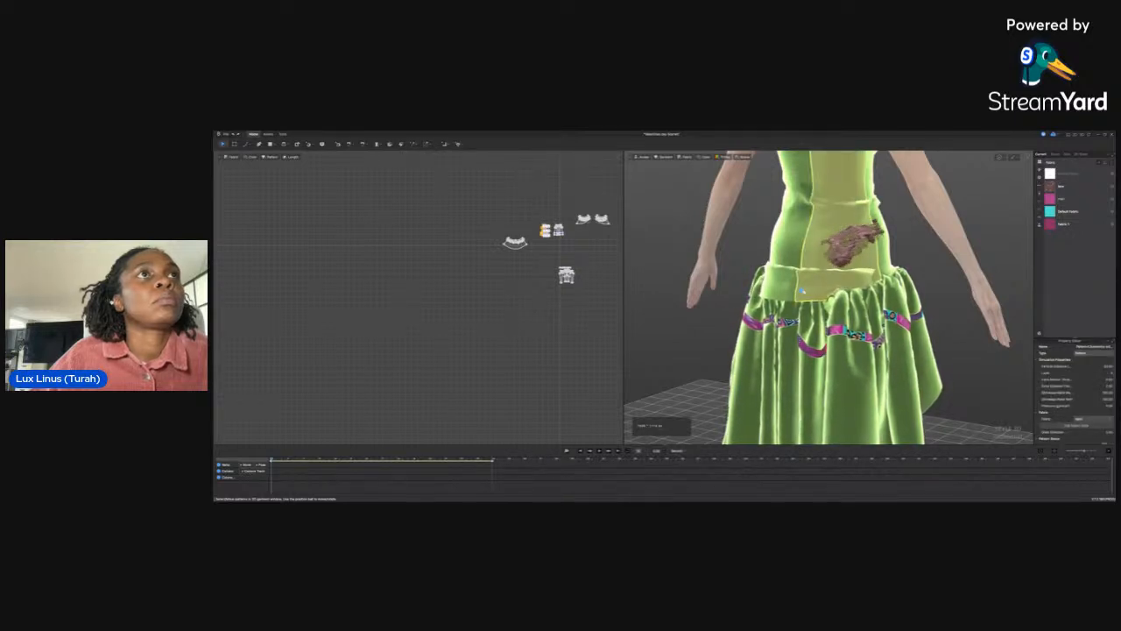
drag(802, 290, 878, 308)
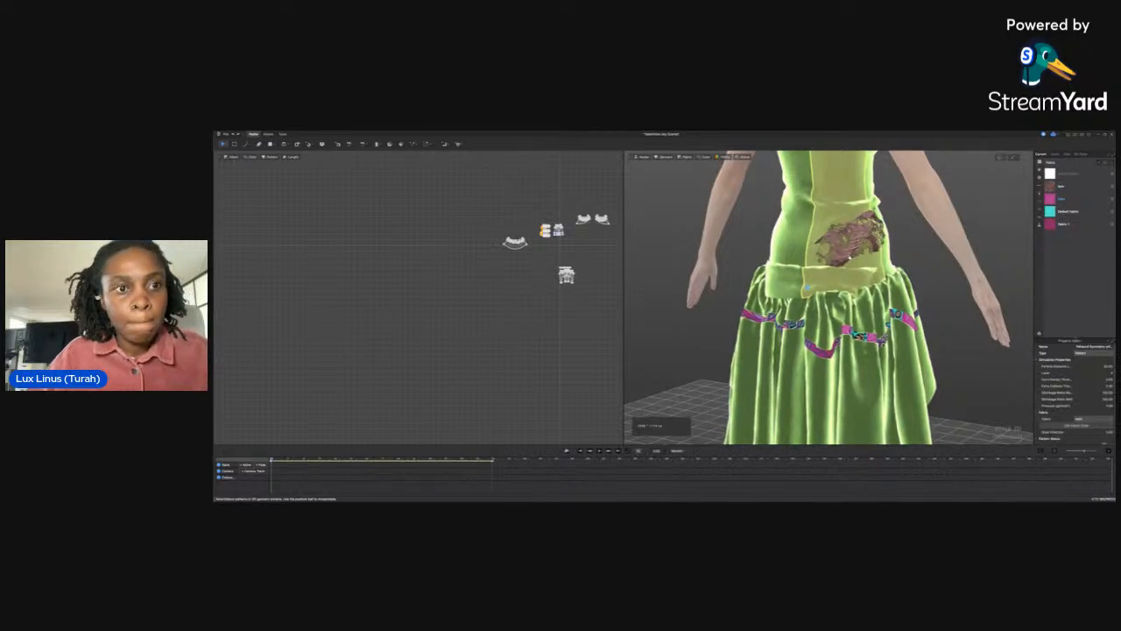
Select the back bodice half on the avatar's right together with the back ruffle, shift them outward from the hip, and simulate
click(913, 262)
right_drag(913, 262, 860, 262)
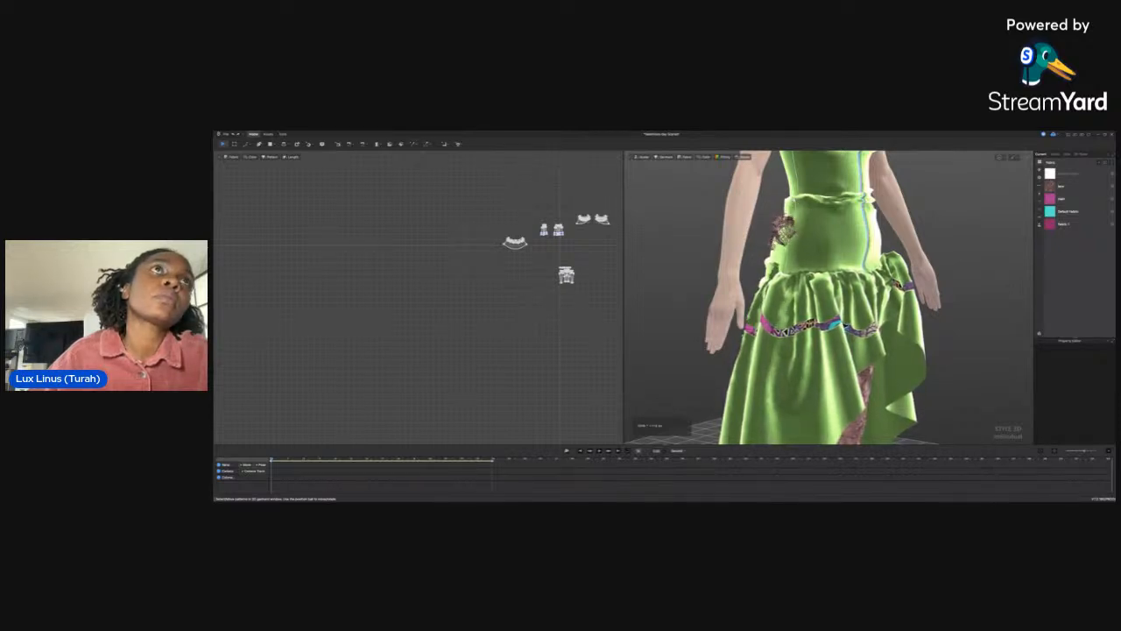
click(545, 229)
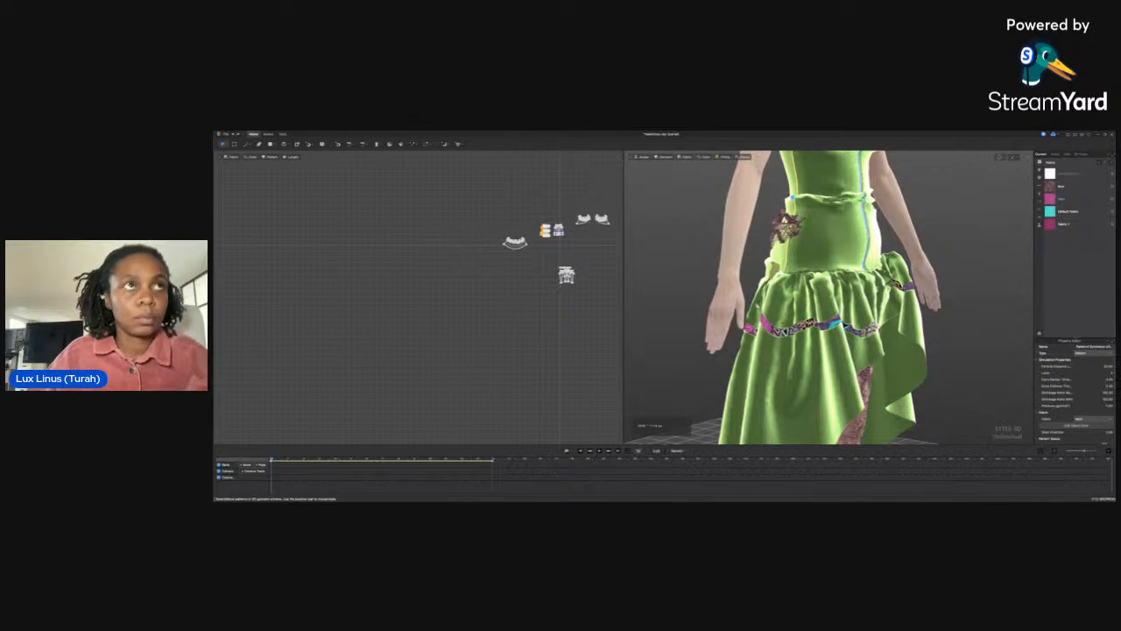
shift+click(516, 238)
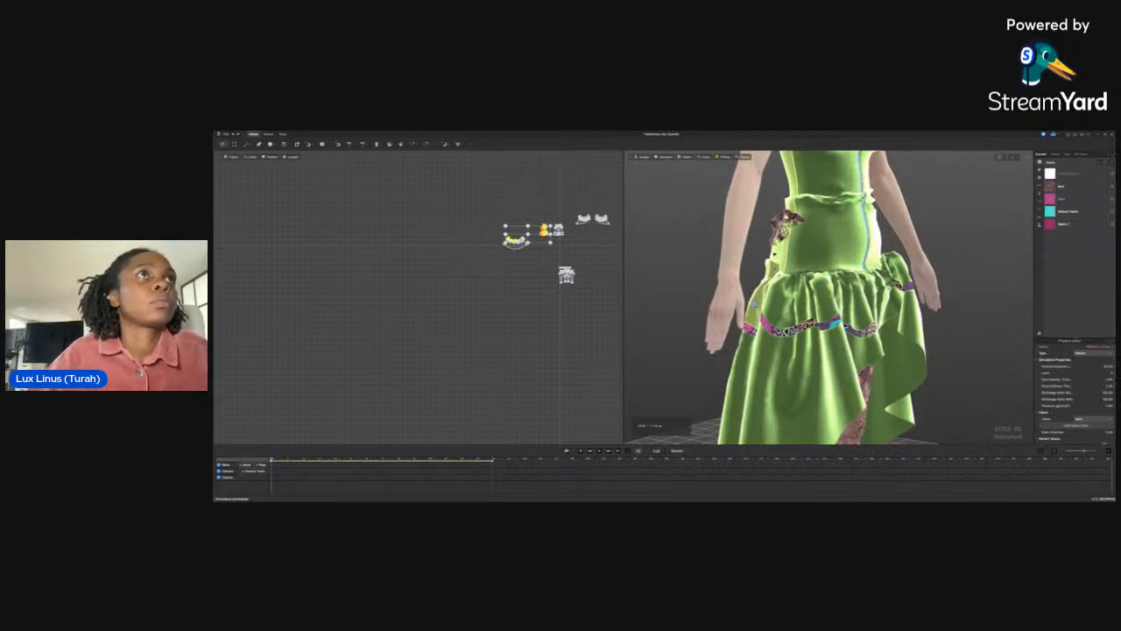
click(775, 254)
drag(774, 254, 759, 246)
key(space)
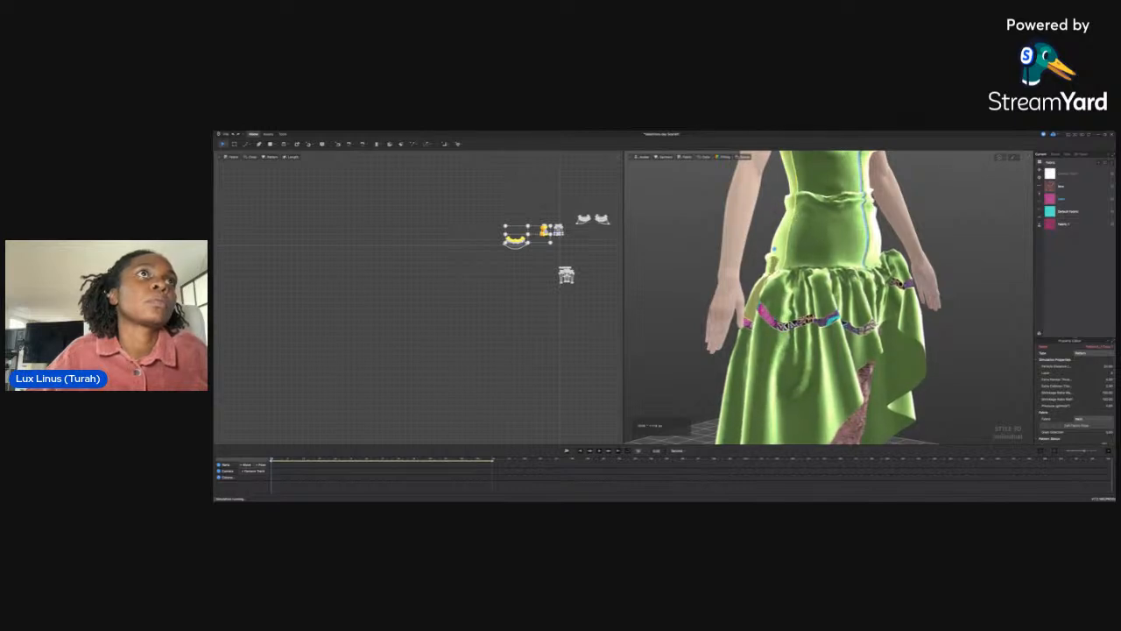
Pull the back ruffle sideways across the avatar's back to resettle its gathers
key(8)
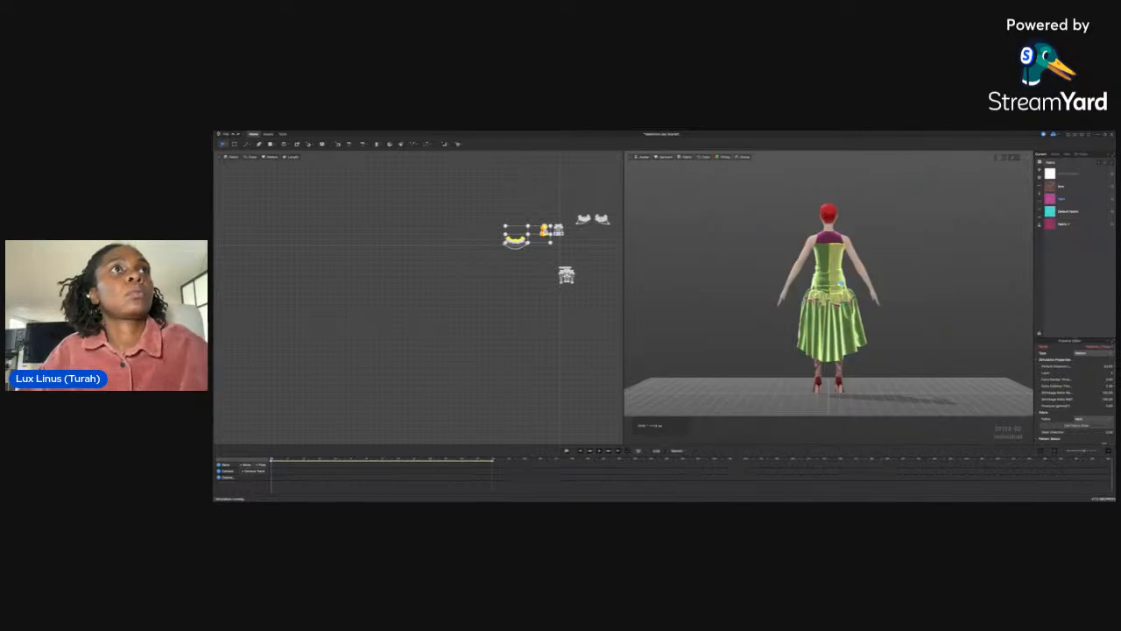
key(space)
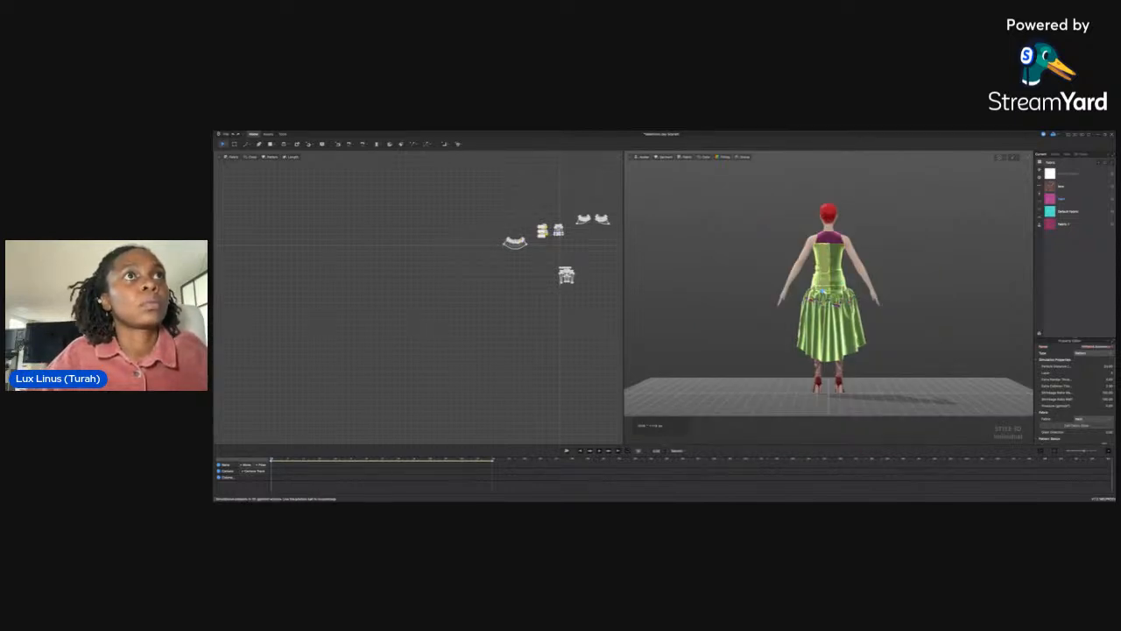
click(816, 322)
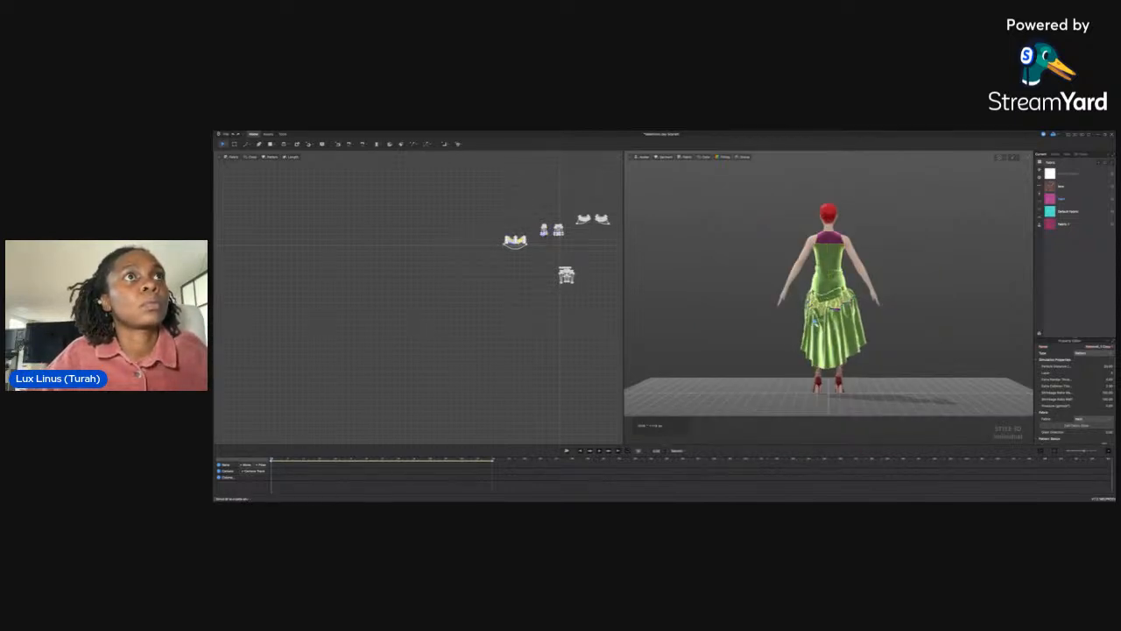
drag(814, 322, 860, 329)
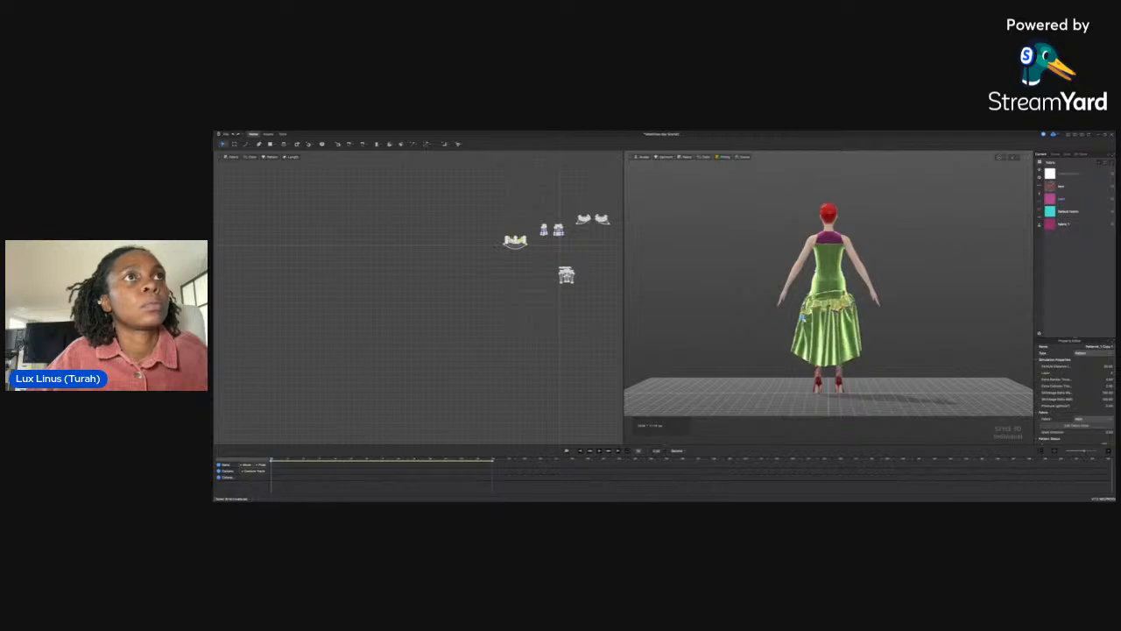
Tug the front skirt and back bodice at the avatar's right side to smooth how they settle
click(858, 317)
right_drag(859, 317, 780, 326)
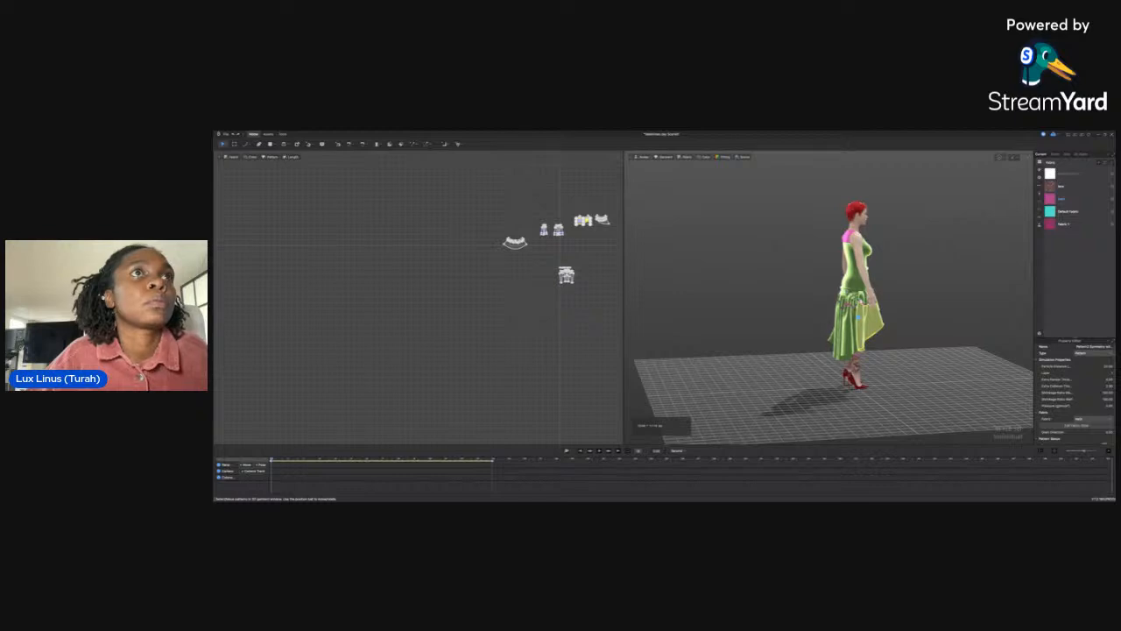
click(855, 300)
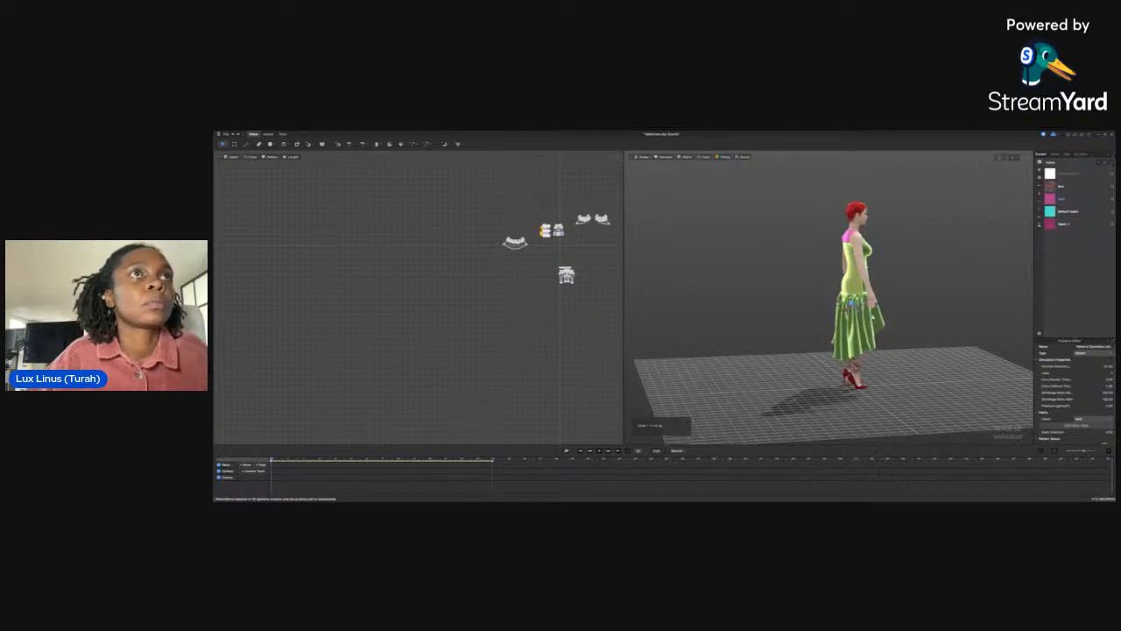
click(850, 301)
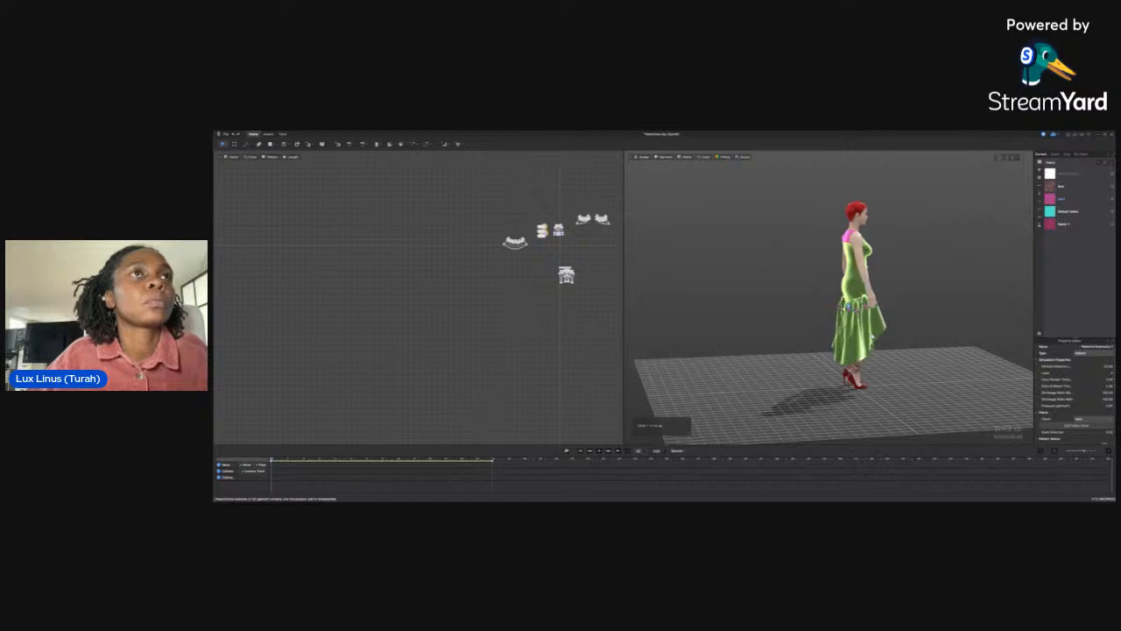
Pull the back ruffle outward at the avatar's left hip to resettle its gathers above the back skirt
click(823, 304)
right_drag(822, 304, 929, 293)
scroll(811, 311, down, 4)
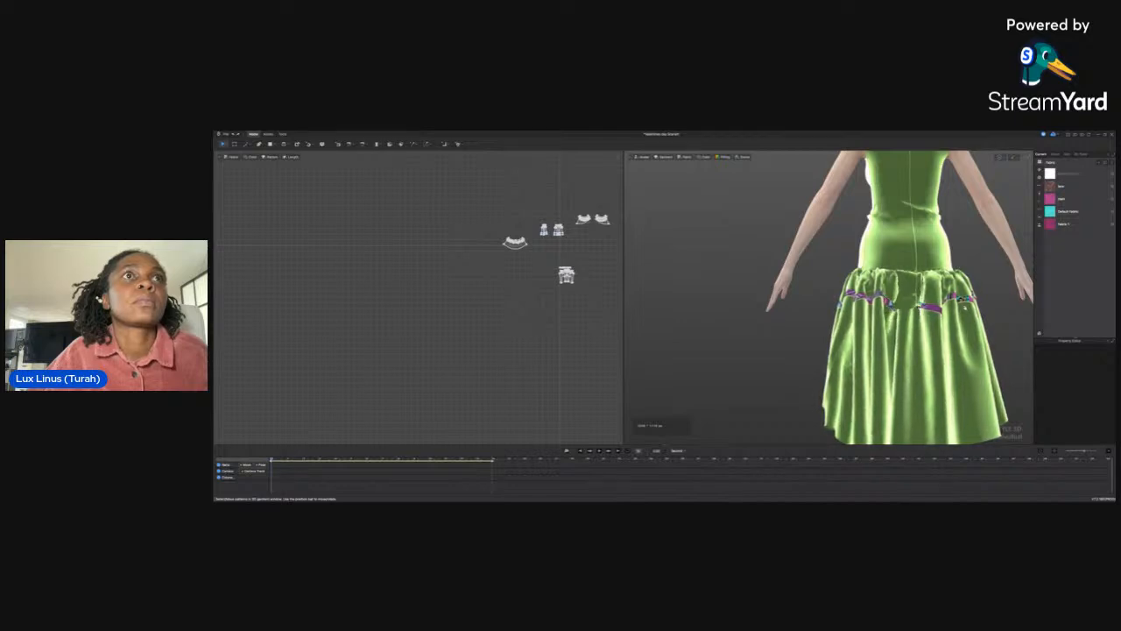
click(961, 299)
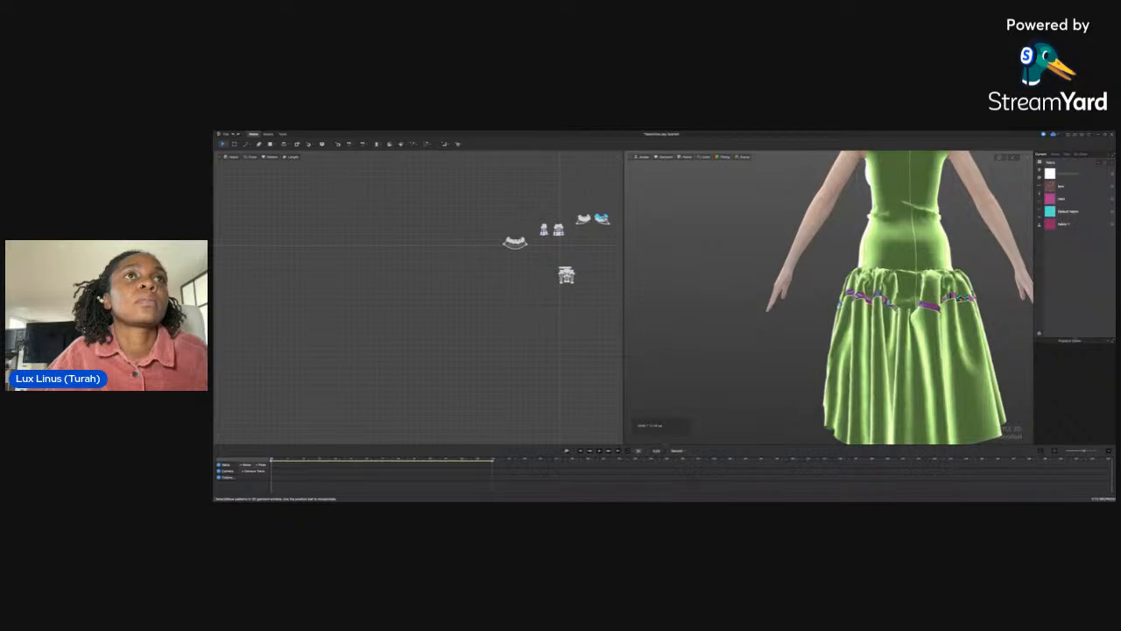
click(974, 346)
right_drag(952, 356, 939, 355)
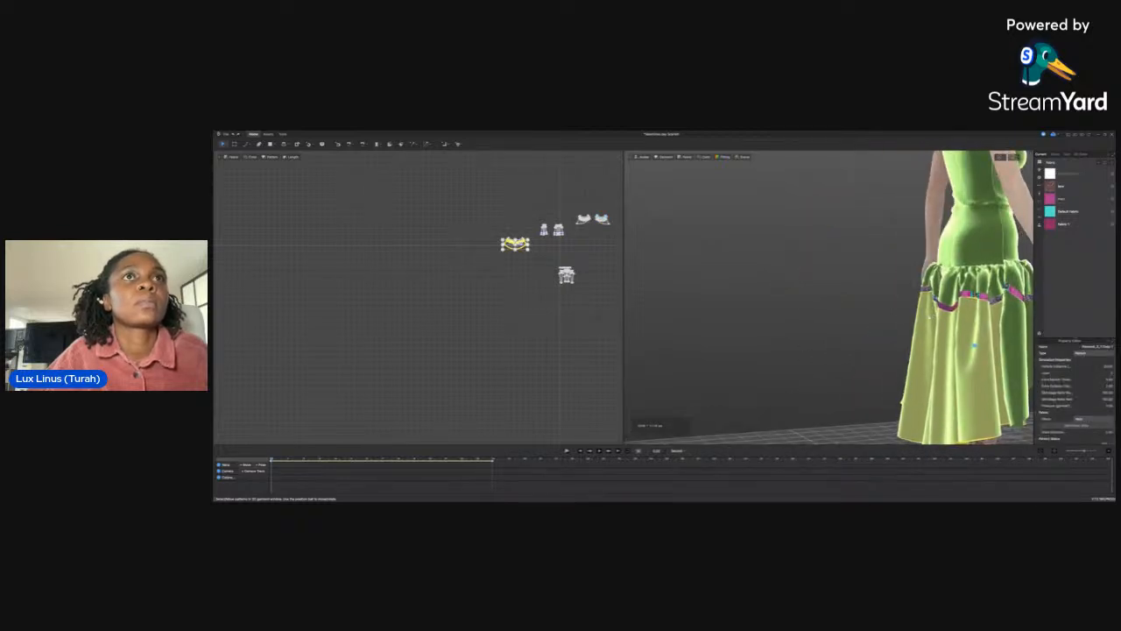
drag(868, 312, 939, 296)
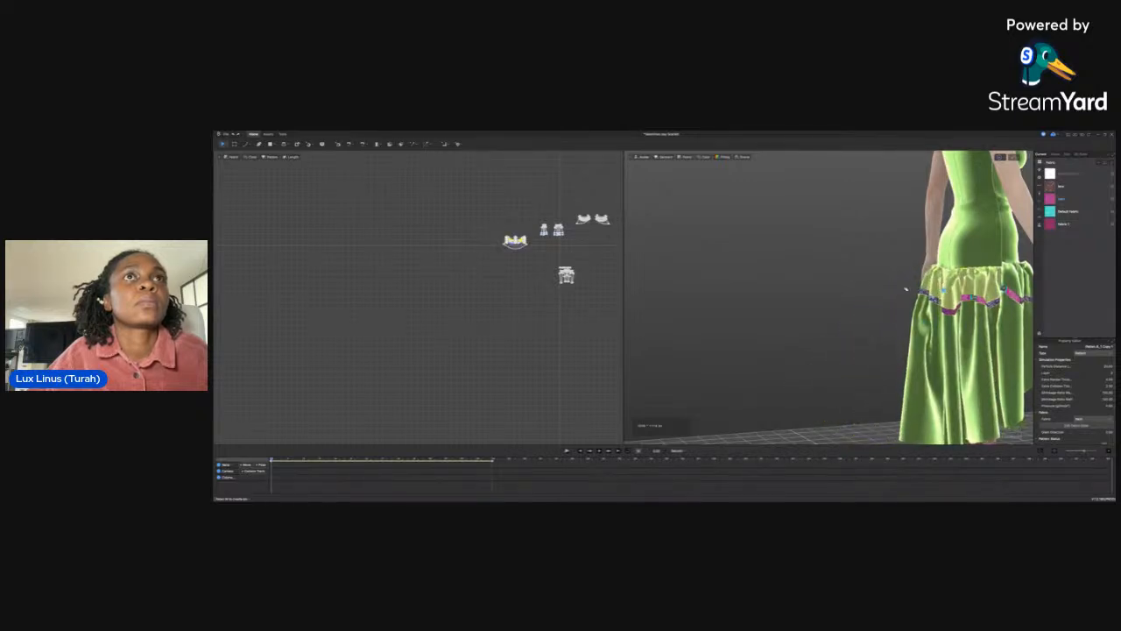
drag(859, 286, 858, 285)
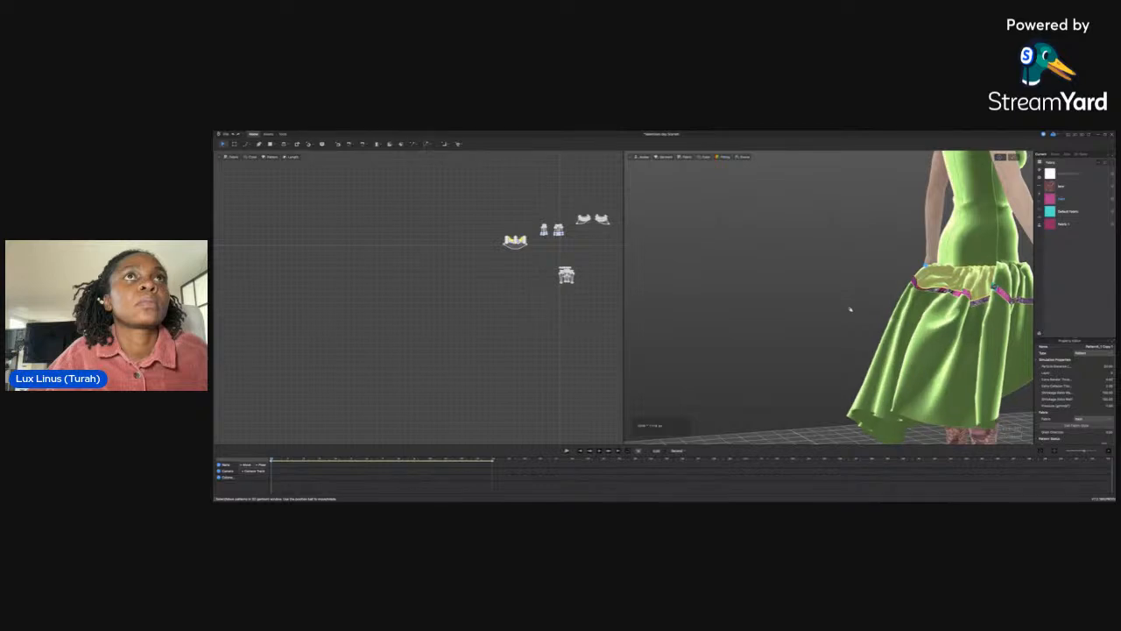
click(850, 309)
right_drag(851, 309, 897, 314)
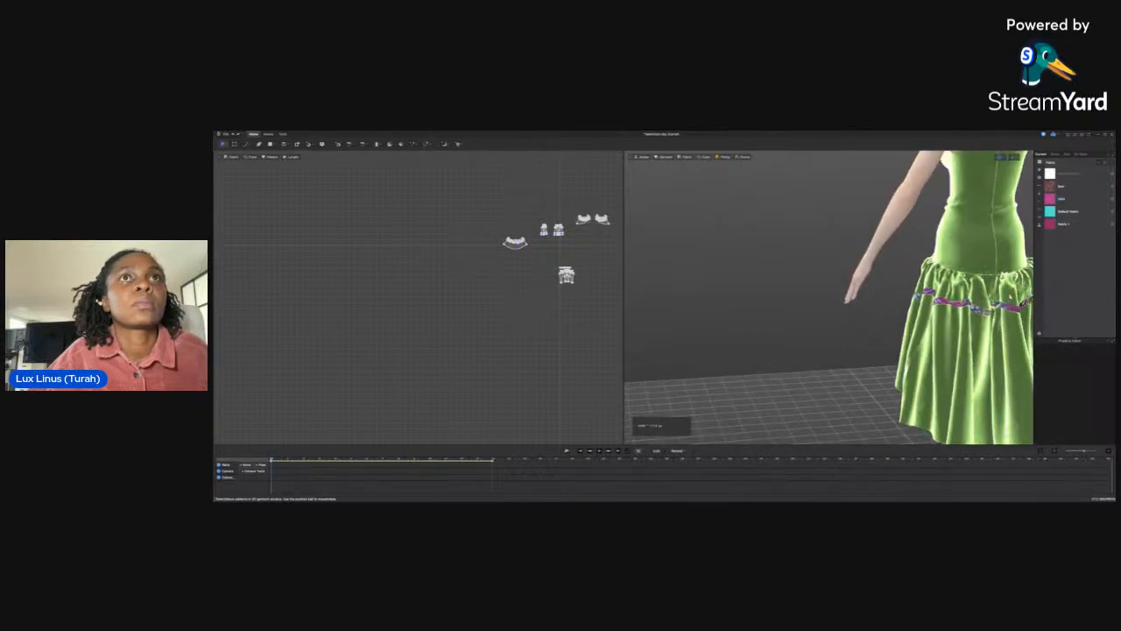
Select all the dress patterns and remove their green-tinted simulation state
key(8)
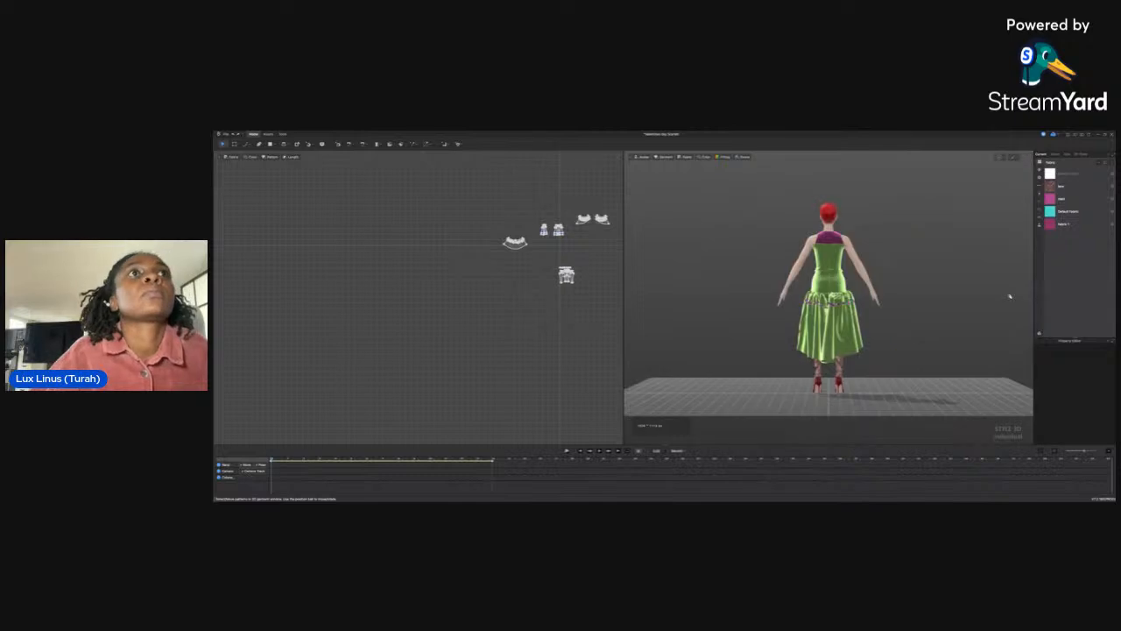
drag(478, 205, 615, 247)
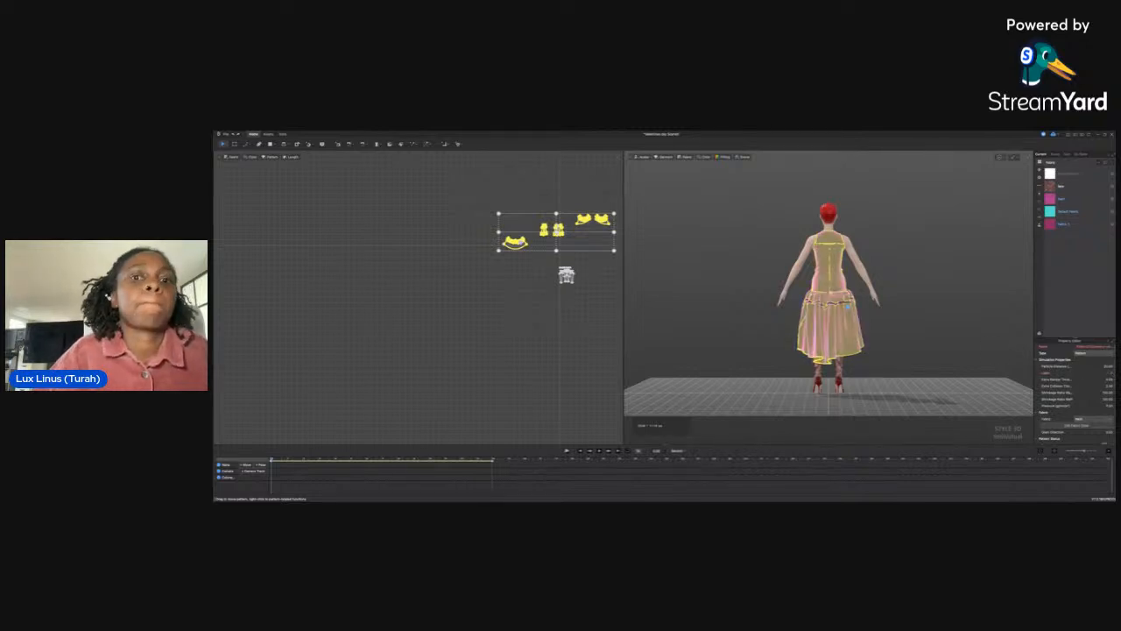
click(1009, 316)
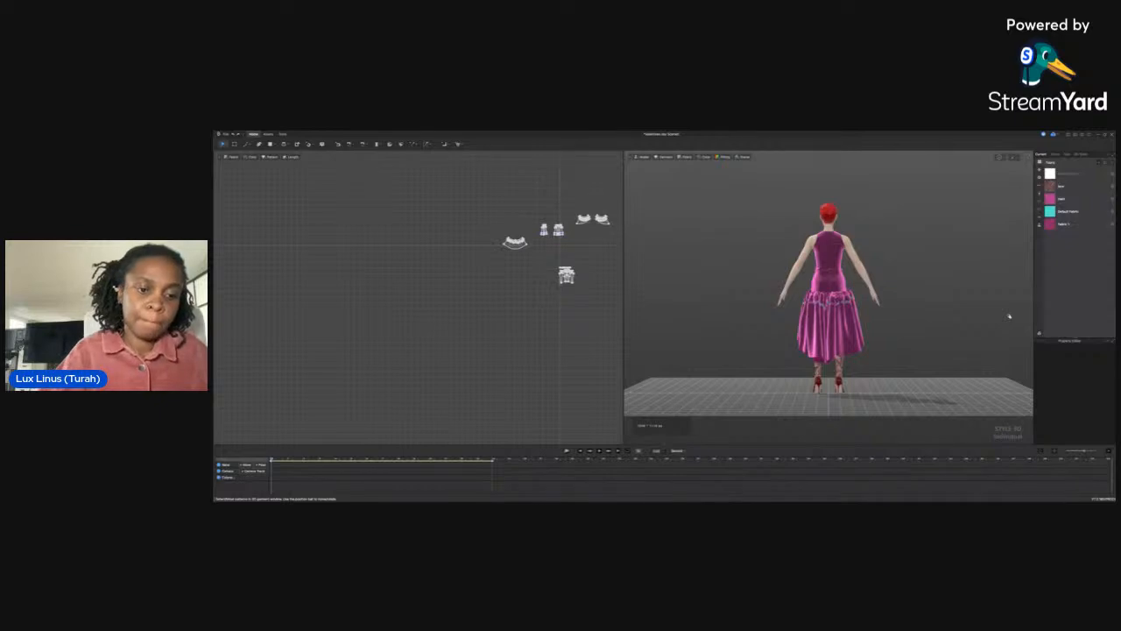
Tug the front skirt panels outward on both sides of the avatar so they drape freely
key(2)
drag(843, 299, 861, 317)
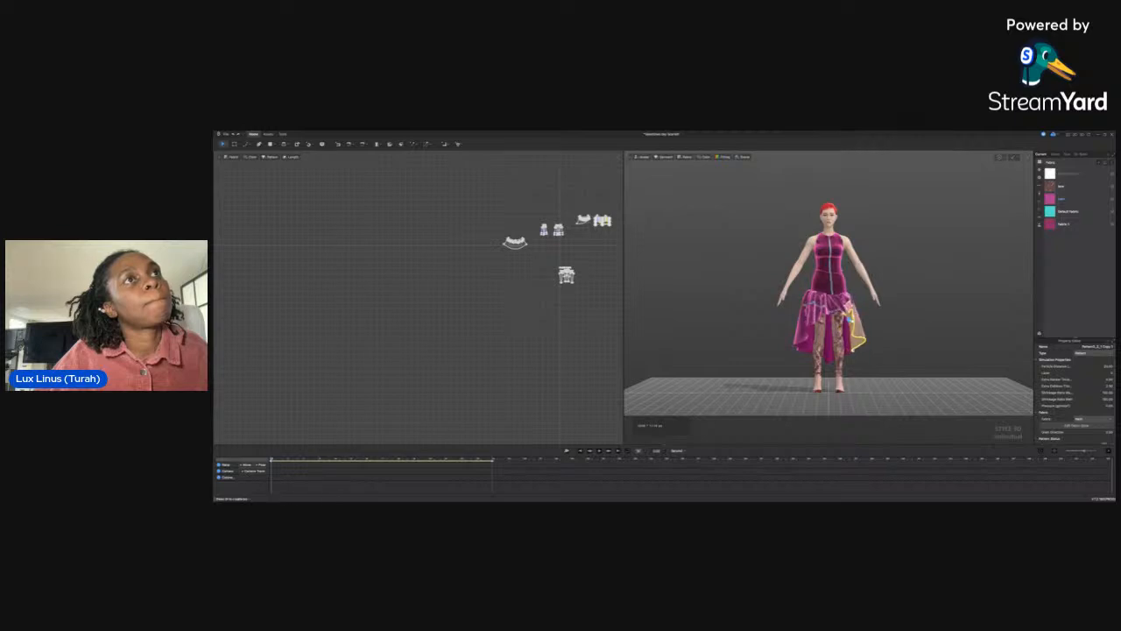
click(880, 331)
right_drag(879, 331, 788, 333)
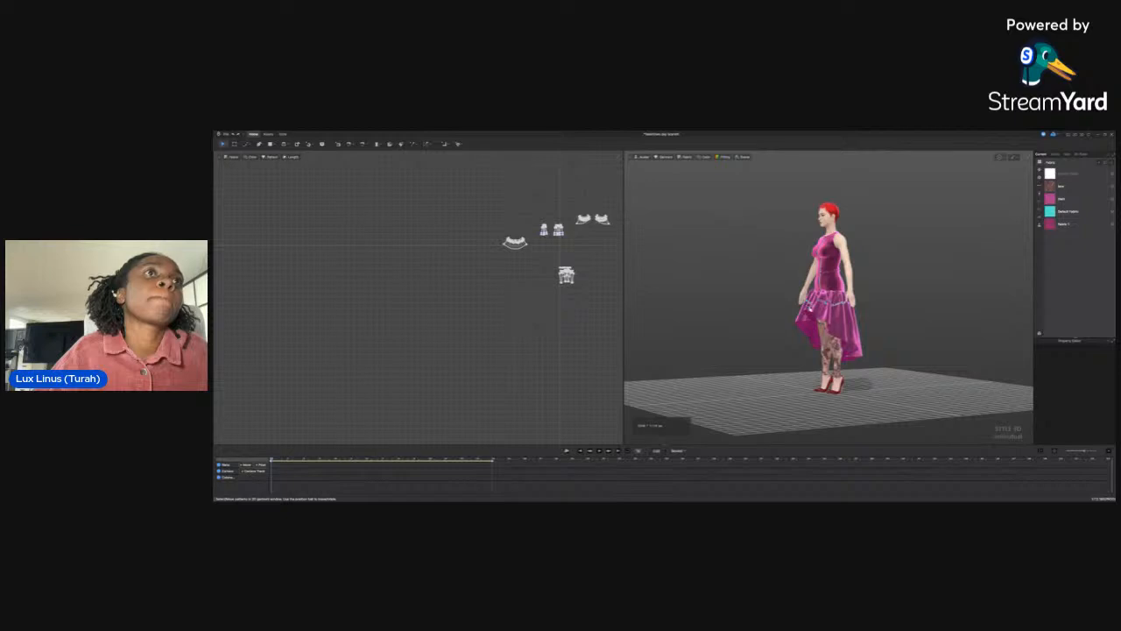
click(799, 314)
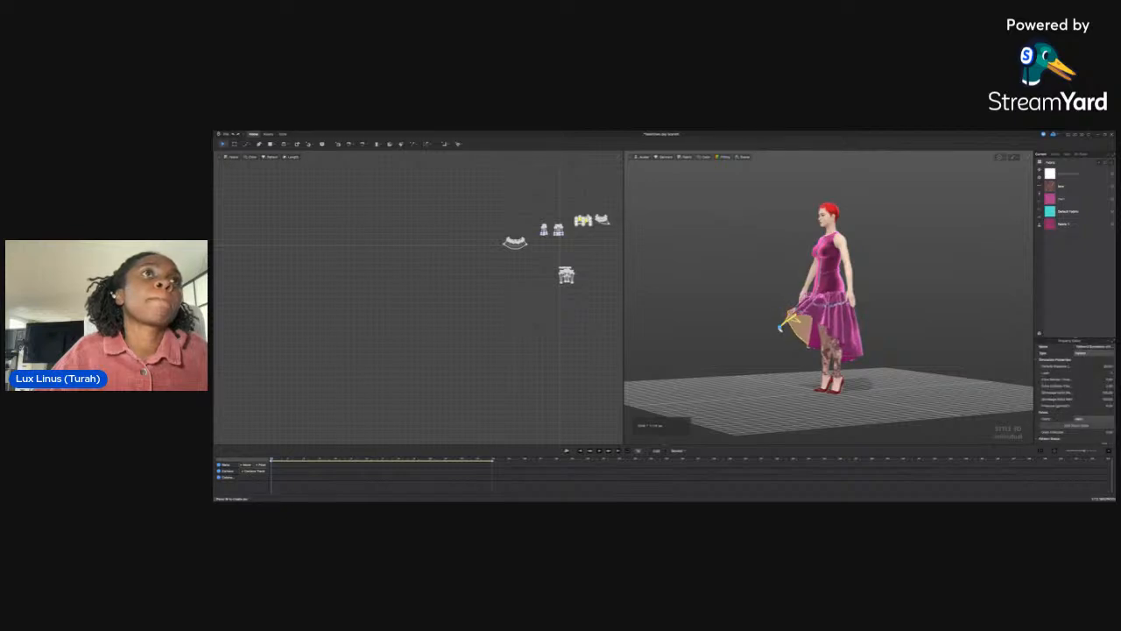
drag(780, 327, 802, 312)
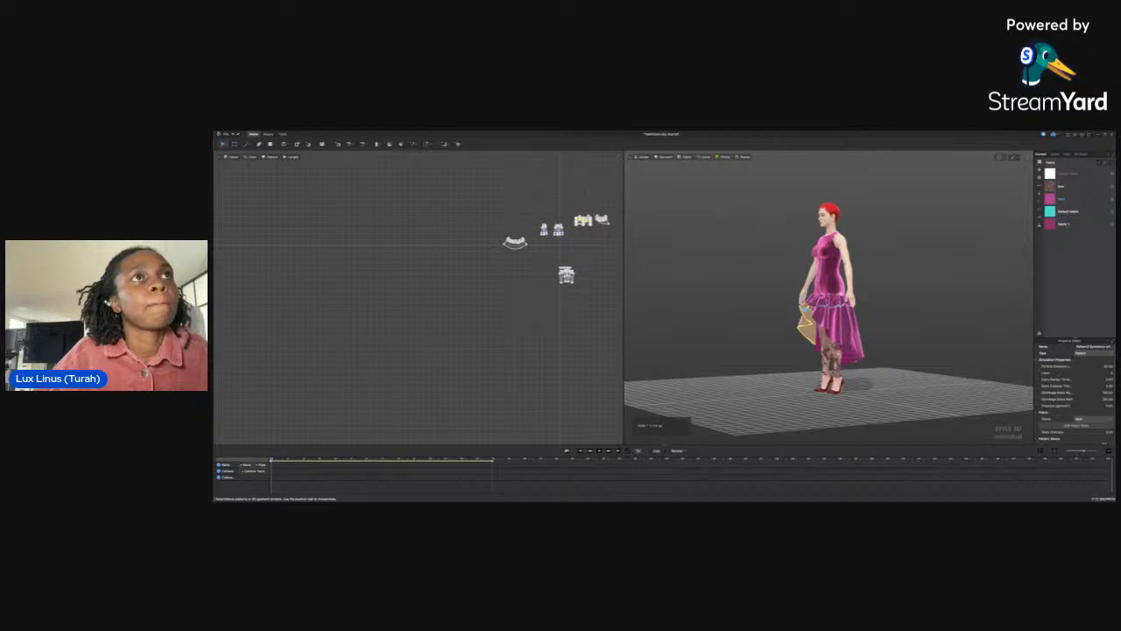
Tug both front bodice halves and the front ruffle on the avatar's right to settle them at the hips
click(828, 252)
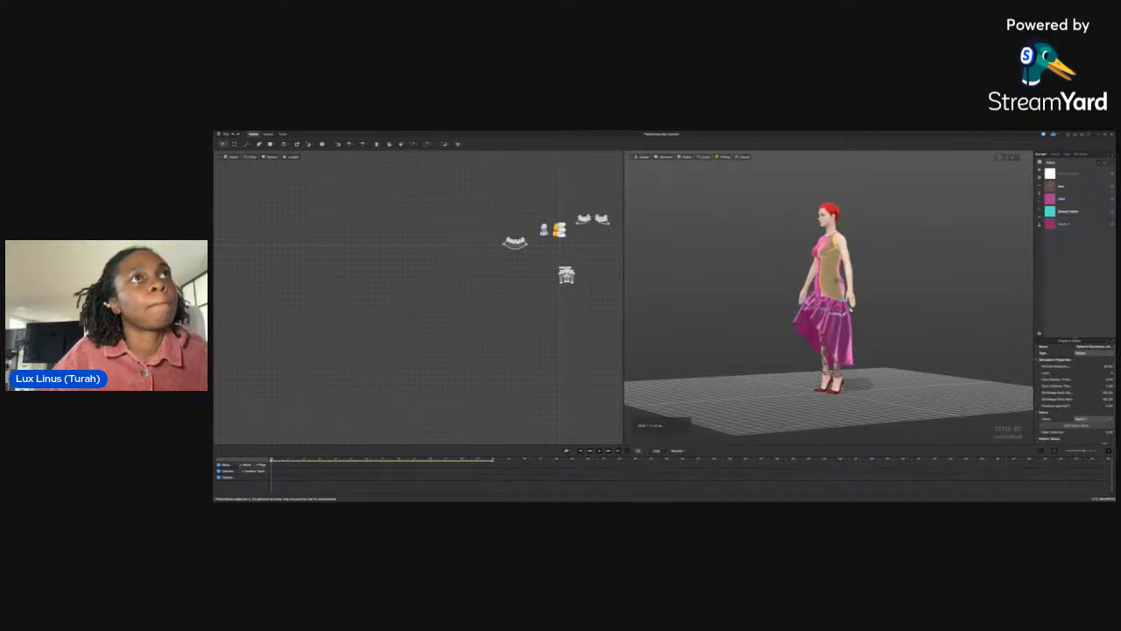
click(899, 302)
right_drag(899, 302, 964, 302)
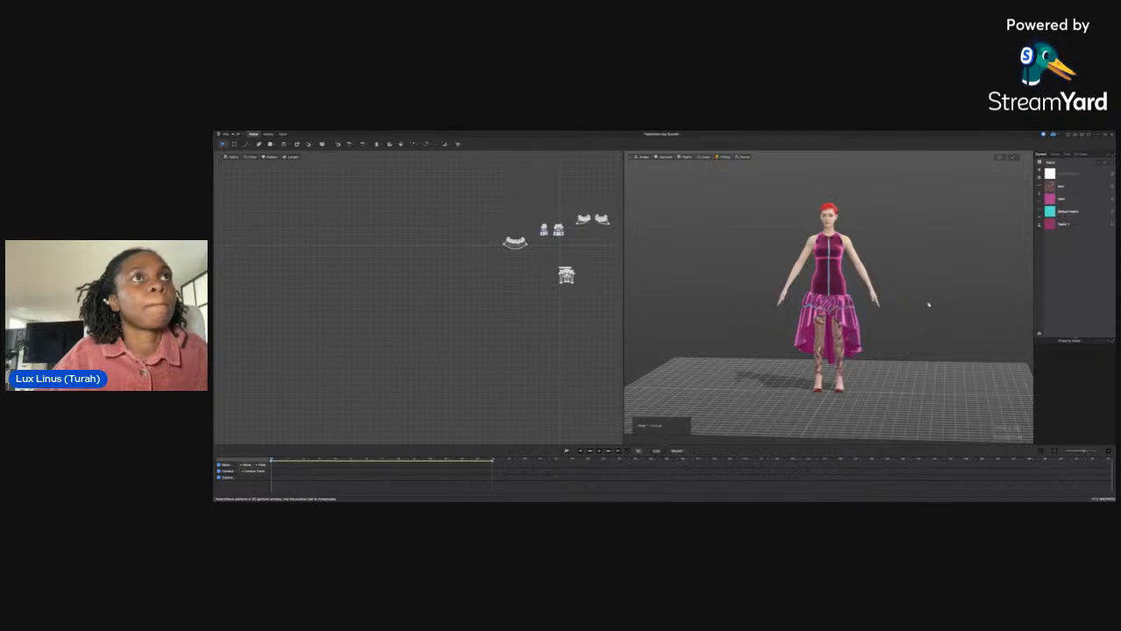
click(811, 282)
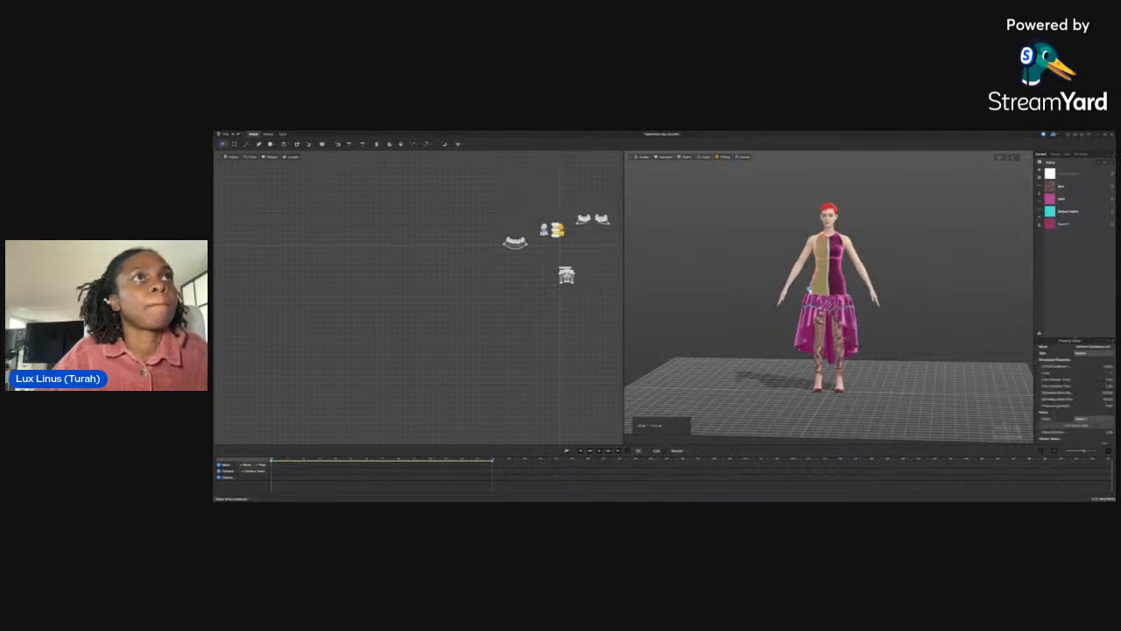
click(810, 299)
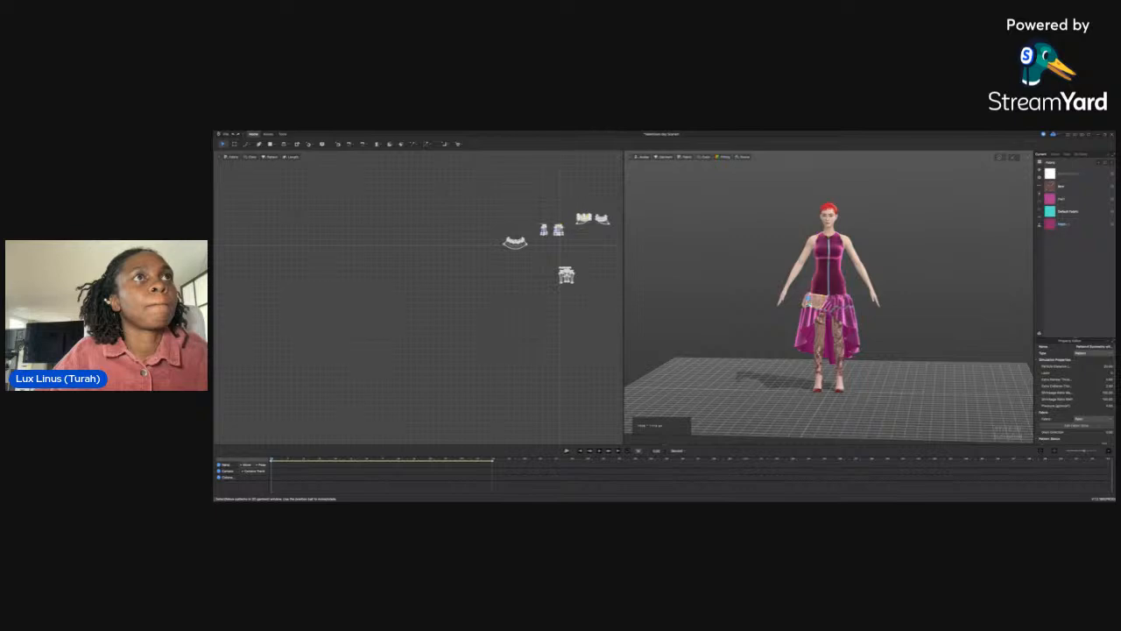
Inspect the back bodice around the avatar's left hip from behind and above, selecting the bodice pieces there
click(888, 318)
right_drag(888, 318, 1022, 322)
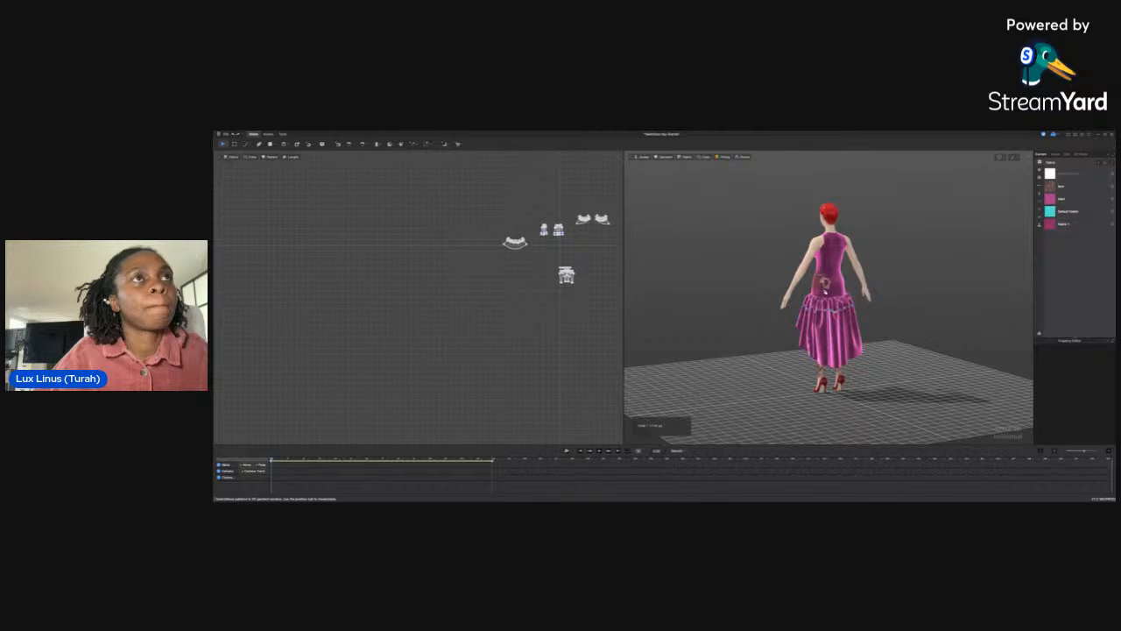
click(823, 281)
click(912, 307)
right_drag(911, 307, 915, 377)
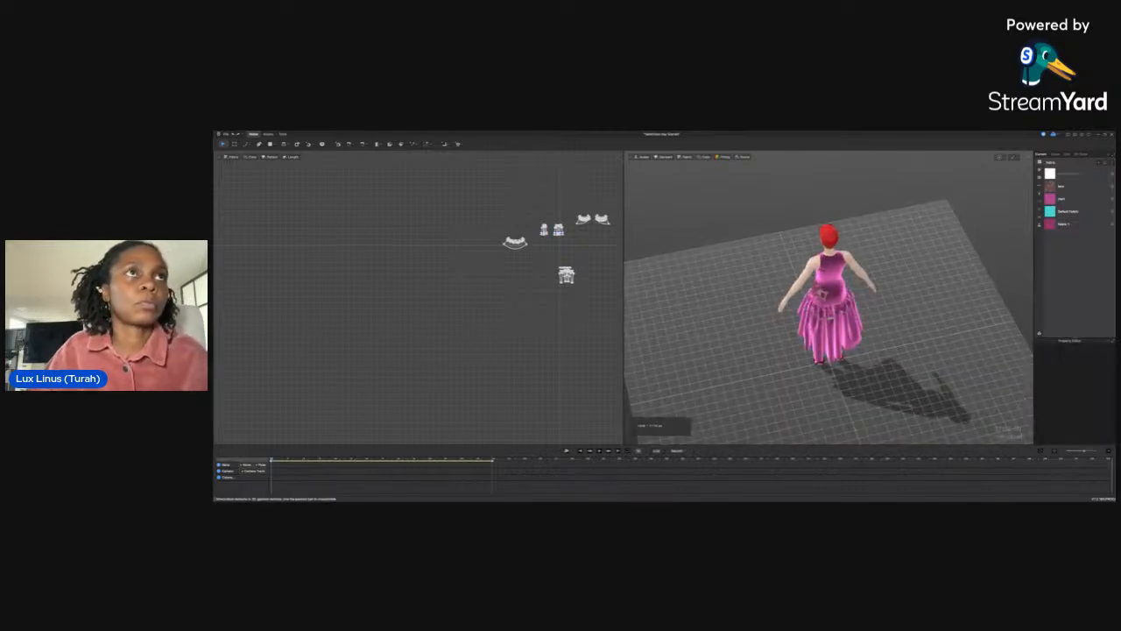
click(822, 293)
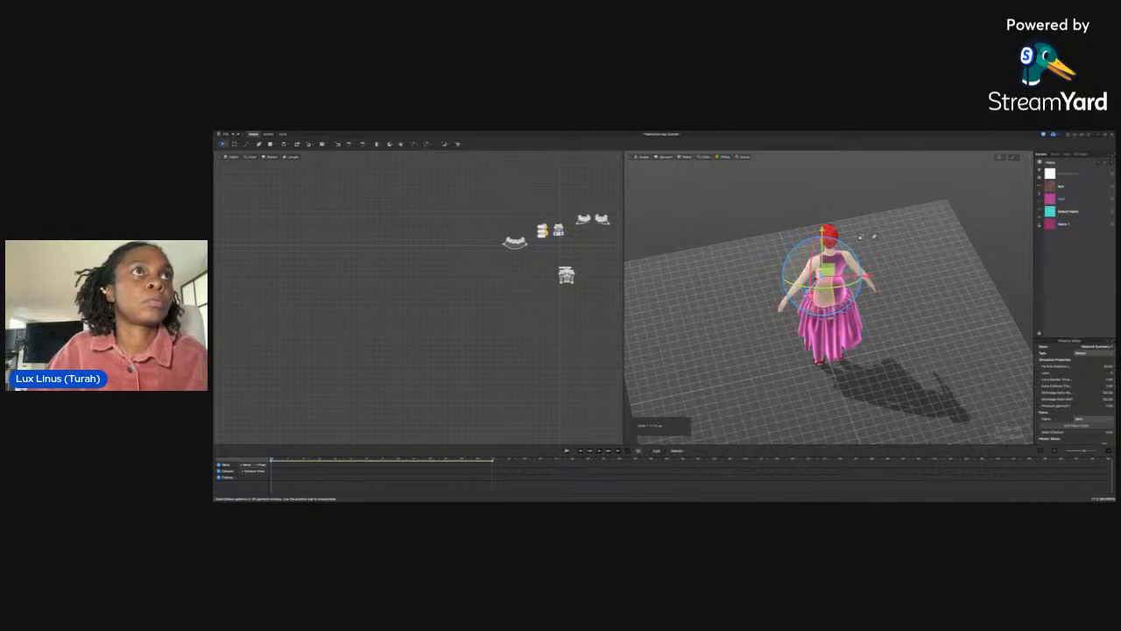
click(813, 286)
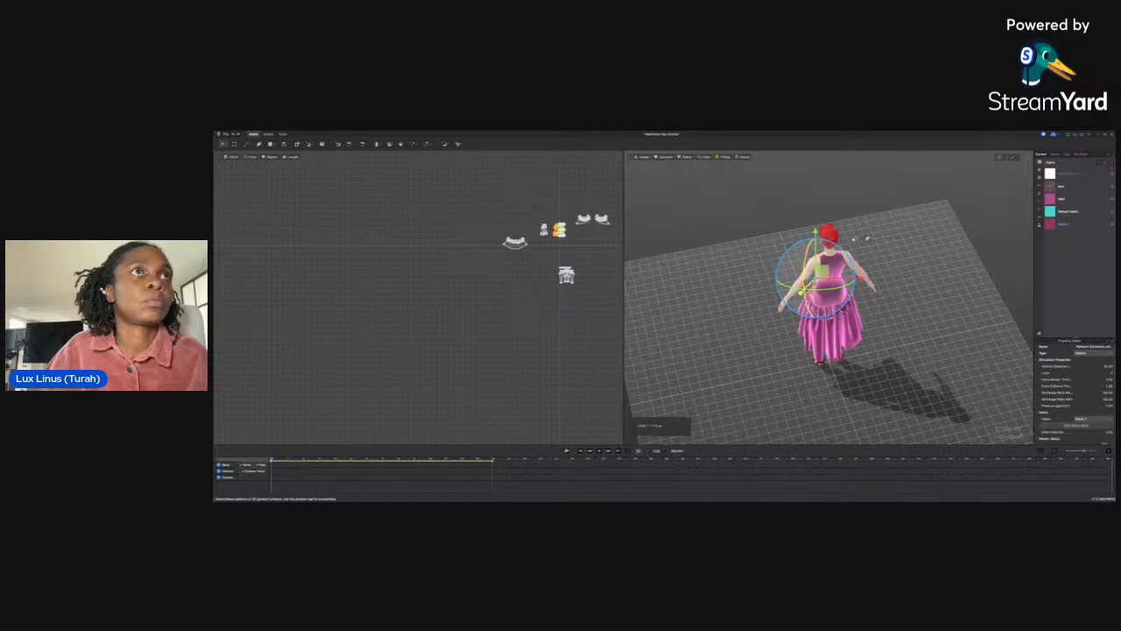
Select the front bodice half on the avatar's left and try simulating the outfit
click(855, 238)
right_drag(856, 239, 981, 300)
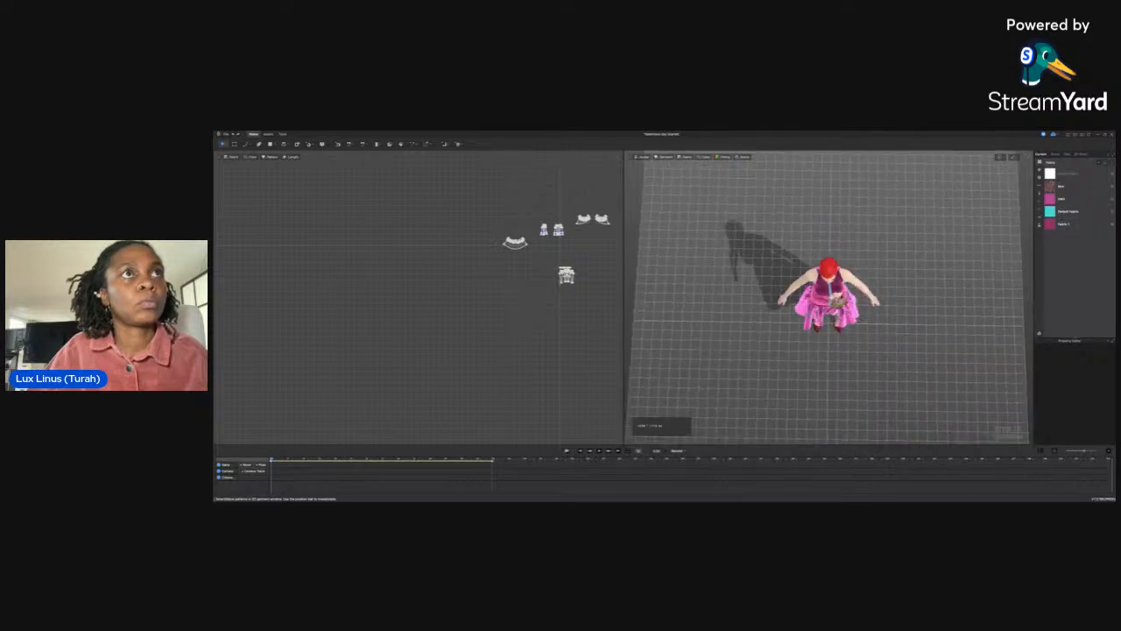
click(843, 278)
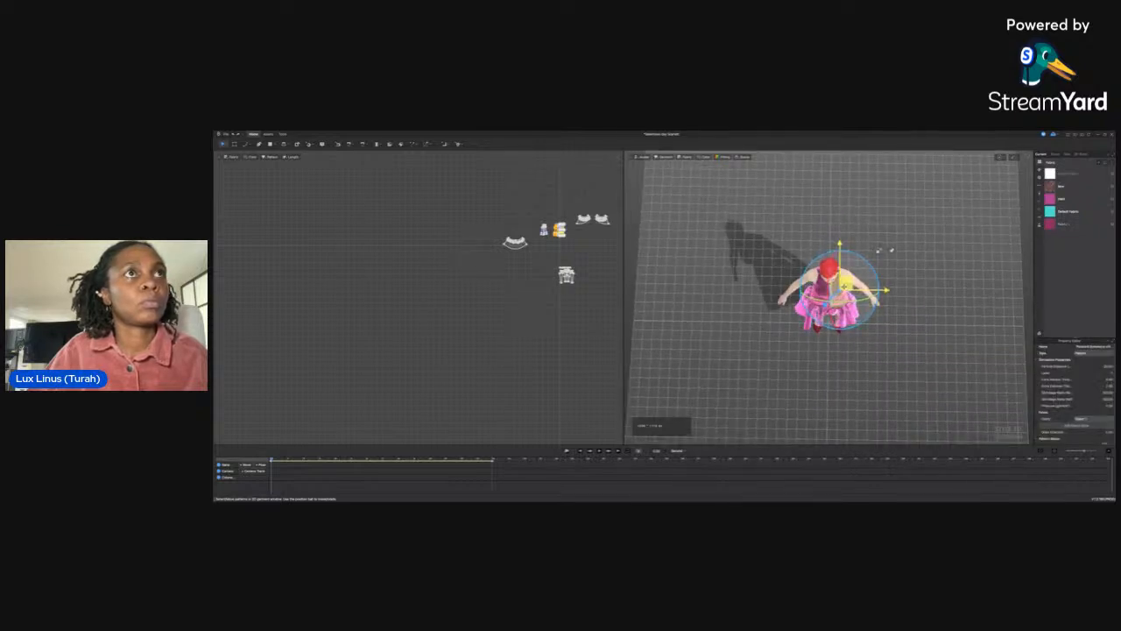
key(space)
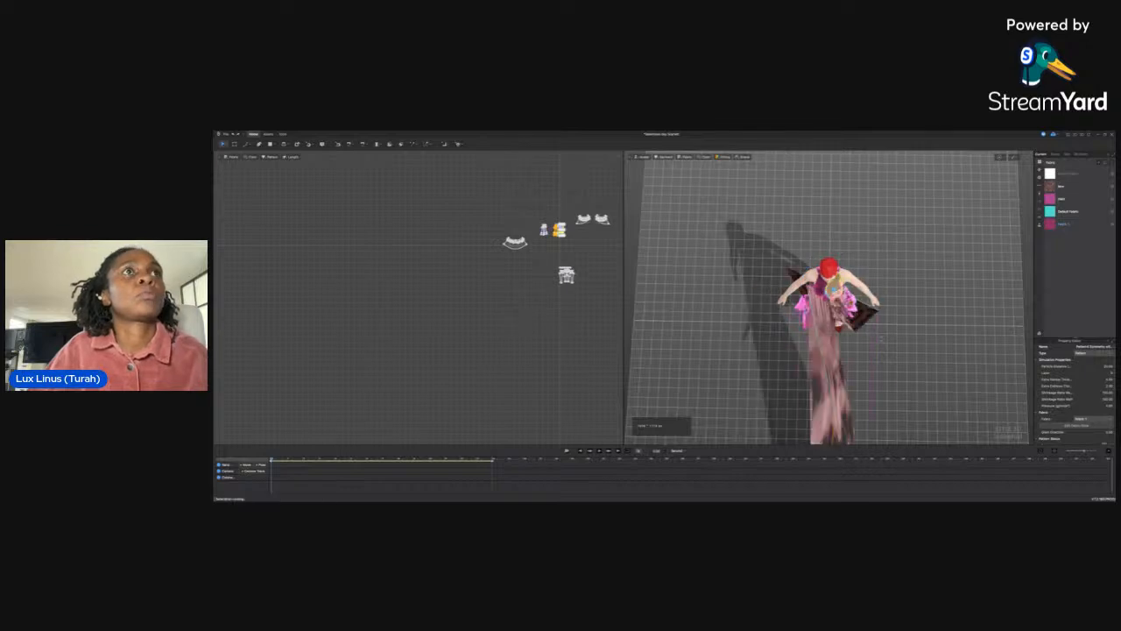
key(space)
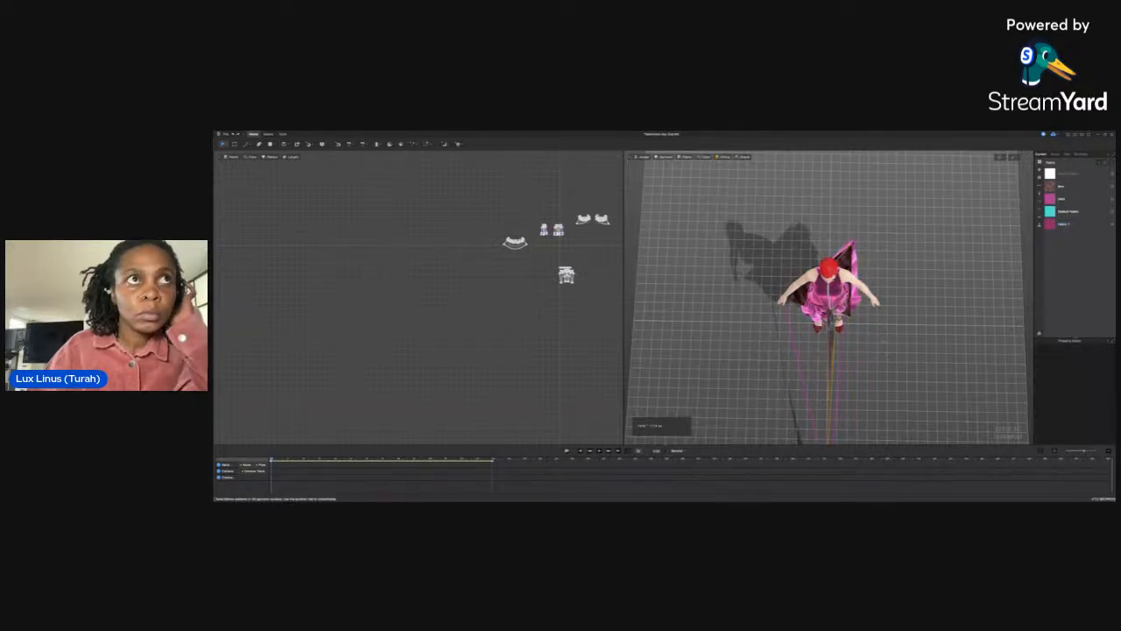
Undo the last simulation of the outfit and clear the bodice selection
key(2)
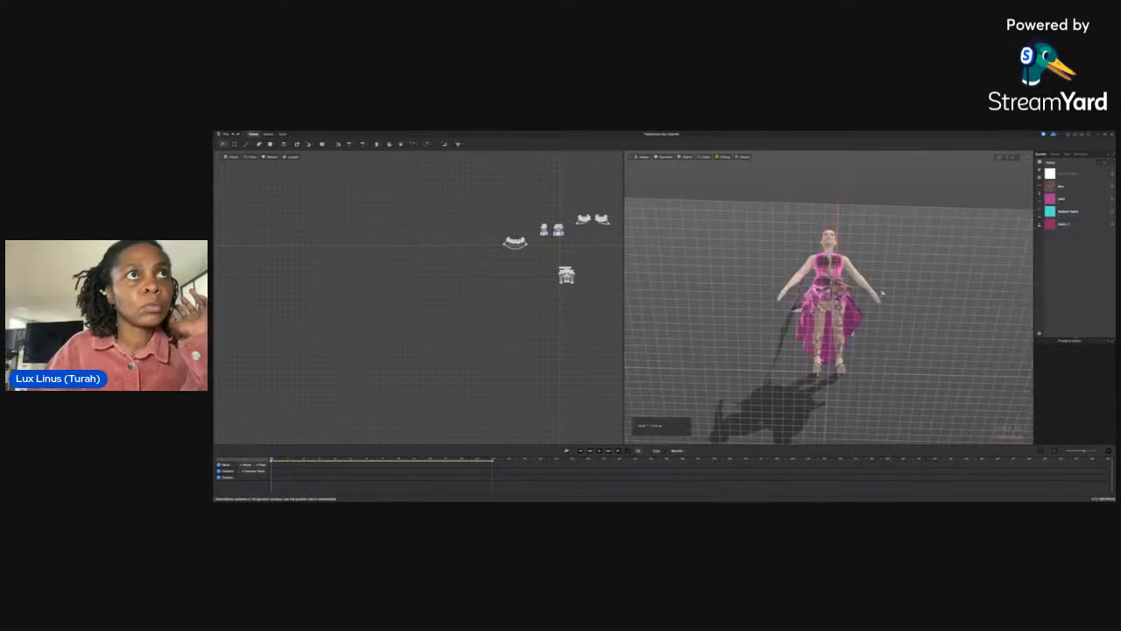
key(2)
click(840, 273)
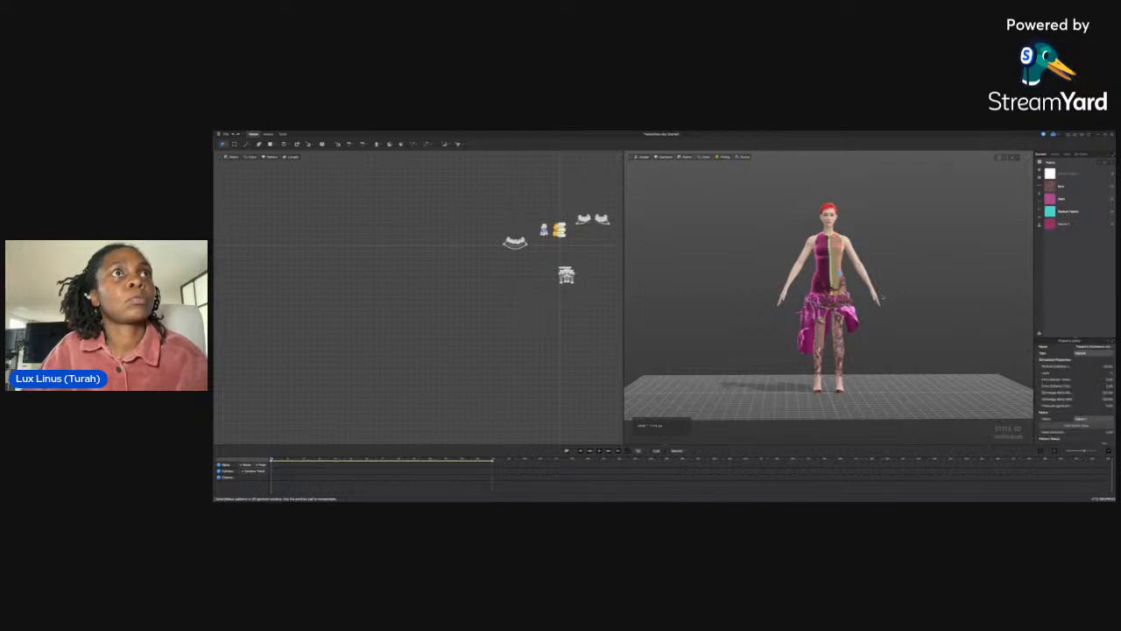
key(ctrl+z)
click(881, 297)
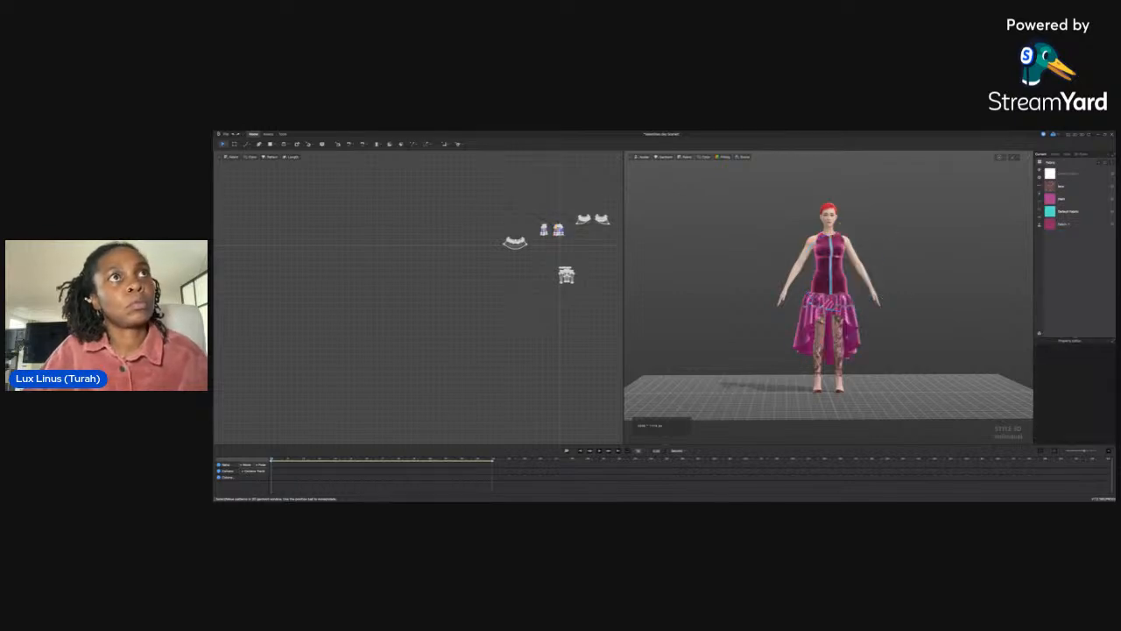
Try the simulation again and undo back to the drape before it
key(space)
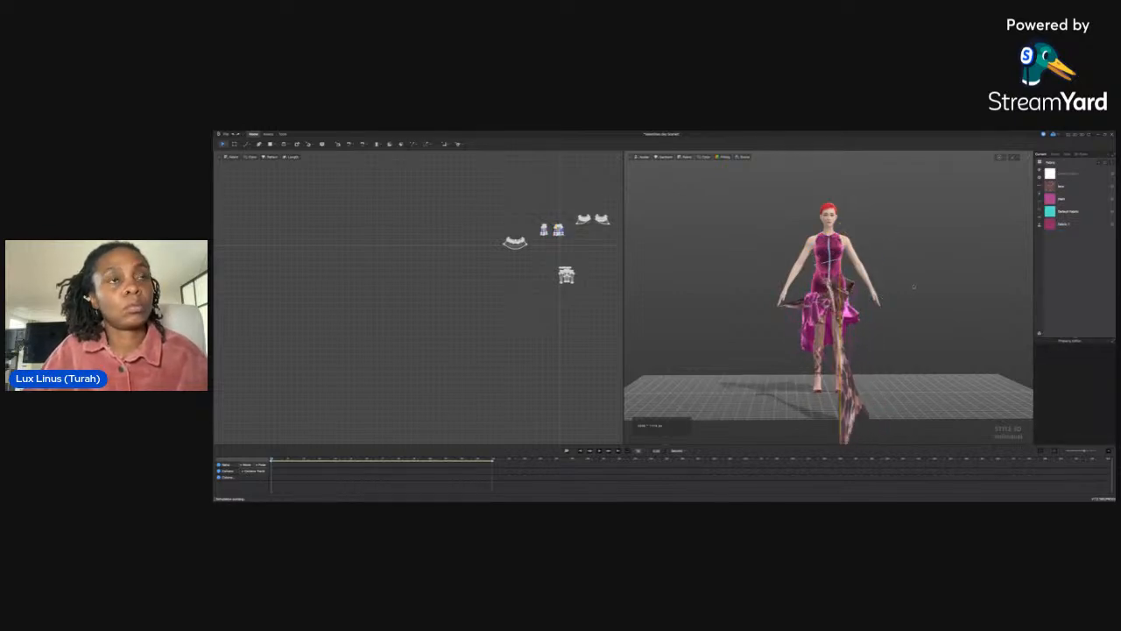
key(ctrl+z)
key(ctrl+z)
key(ctrl+z)
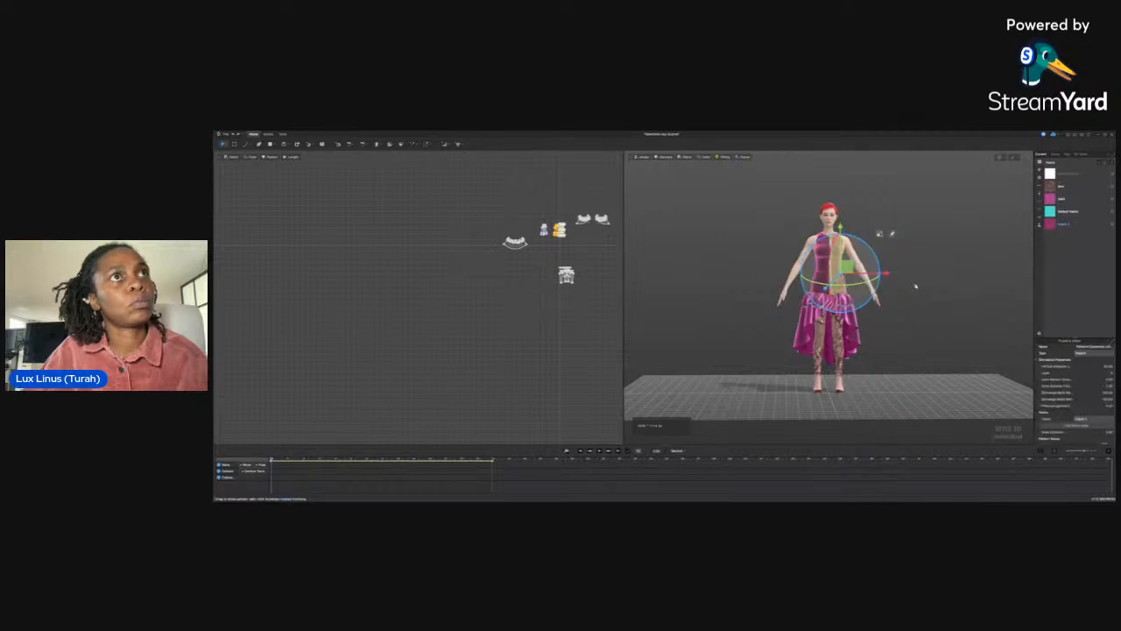
Simulate the restored outfit and tug the front bodice half on the avatar's right near the shoulder
click(839, 223)
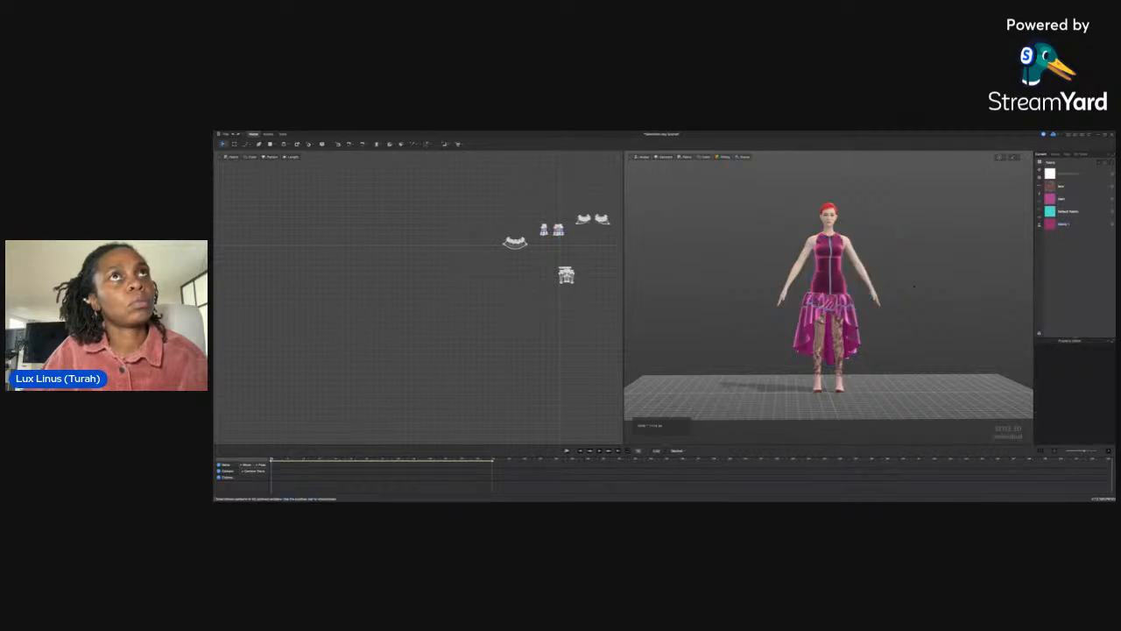
key(space)
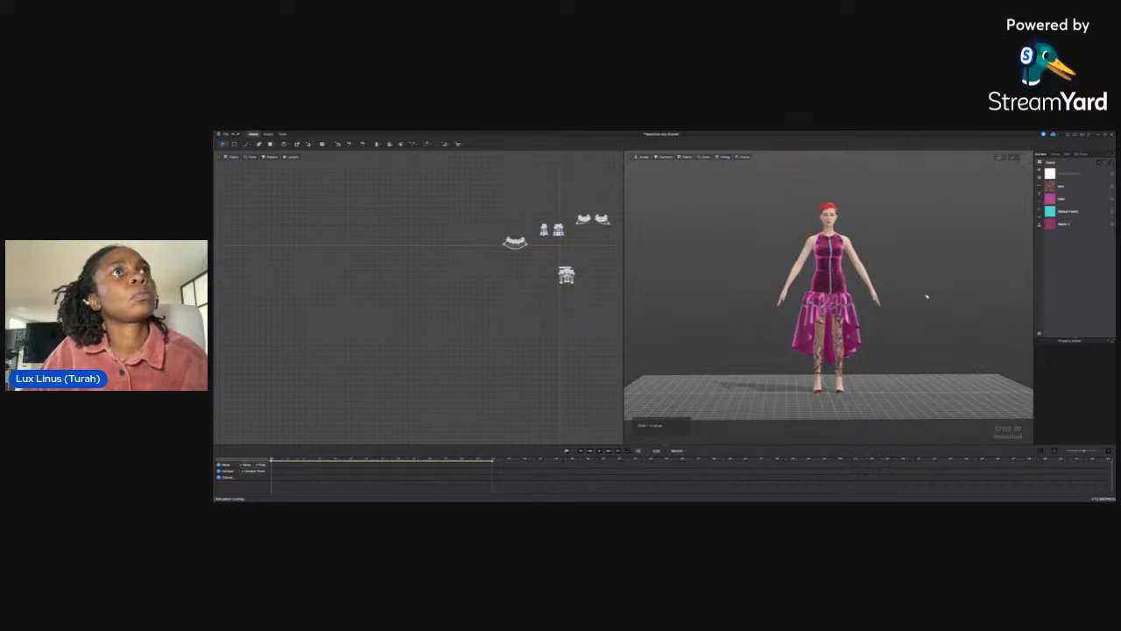
mouse_move(914, 302)
right_down()
mouse_move(818, 280)
mouse_move(925, 301)
right_up()
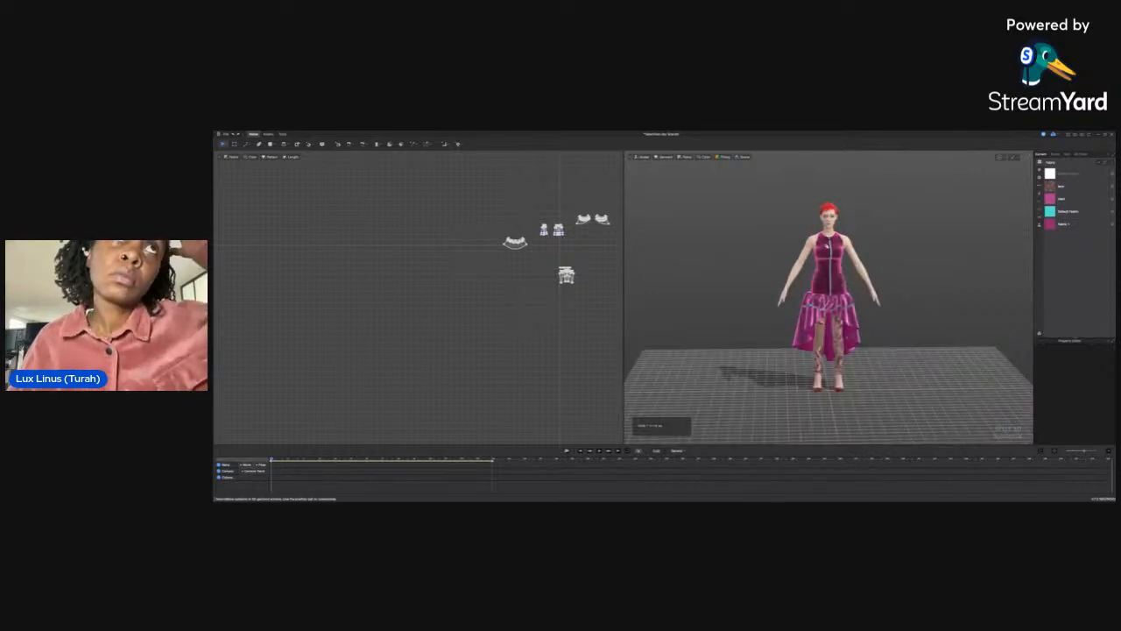
click(820, 228)
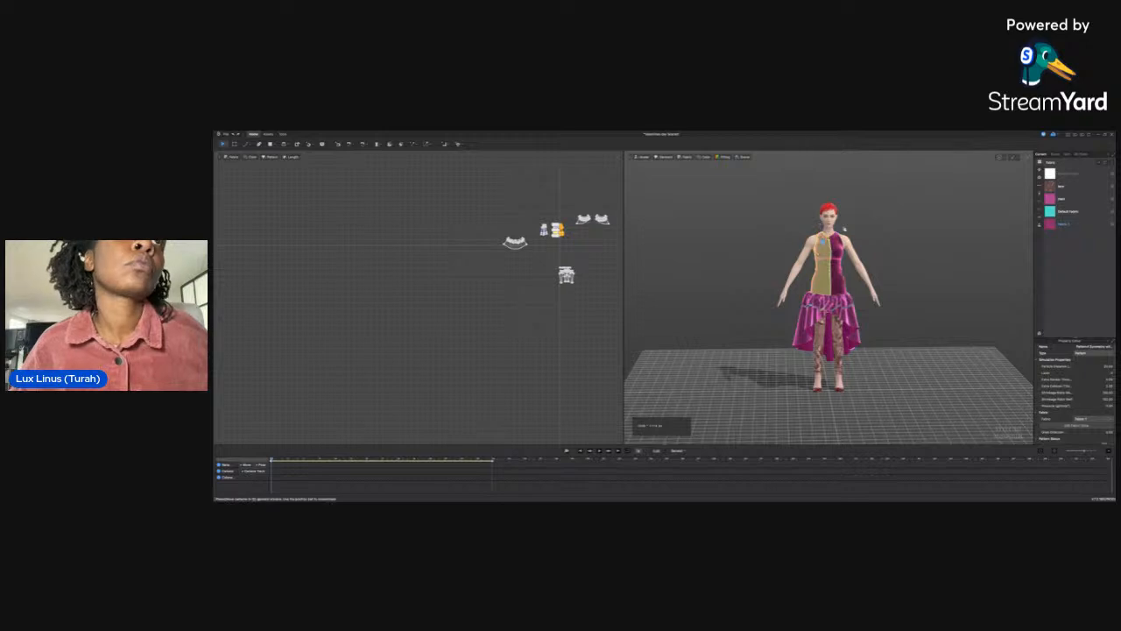
scroll(843, 229, up, 5)
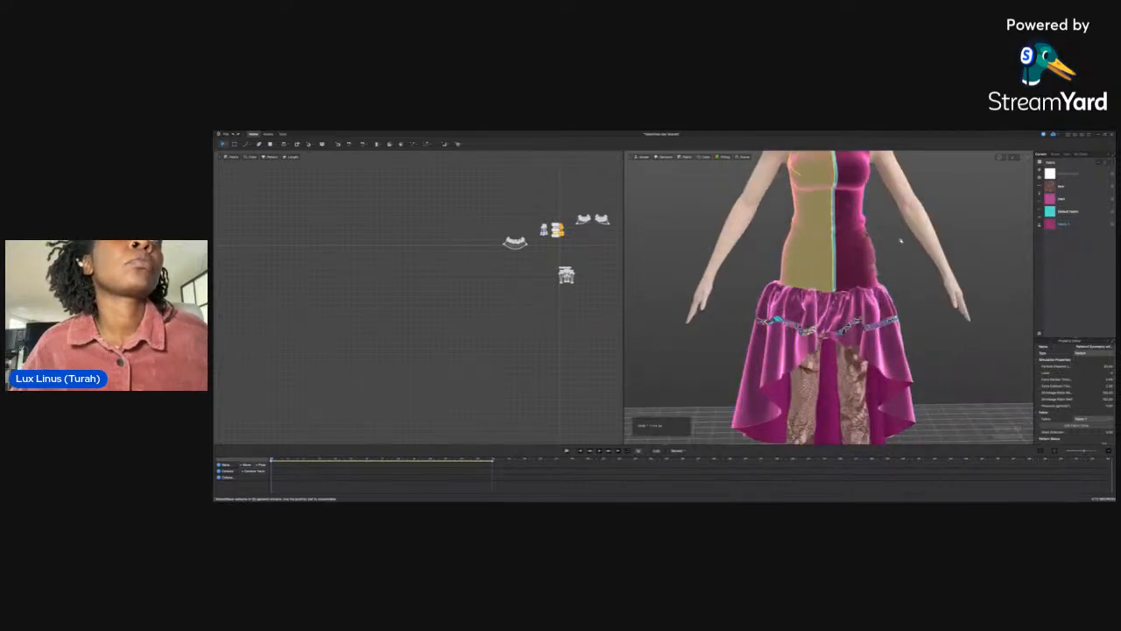
Clear the bodice selection and examine the lower end of the front zipper where it meets the ruffled skirt
click(879, 235)
scroll(878, 234, up, 8)
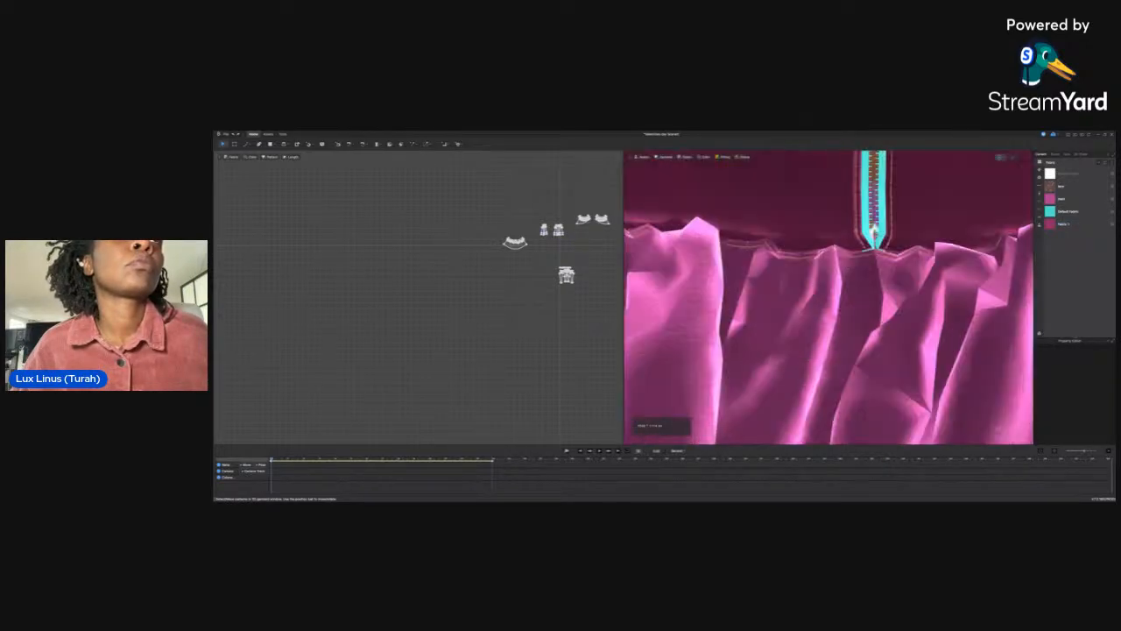
scroll(865, 248, down, 4)
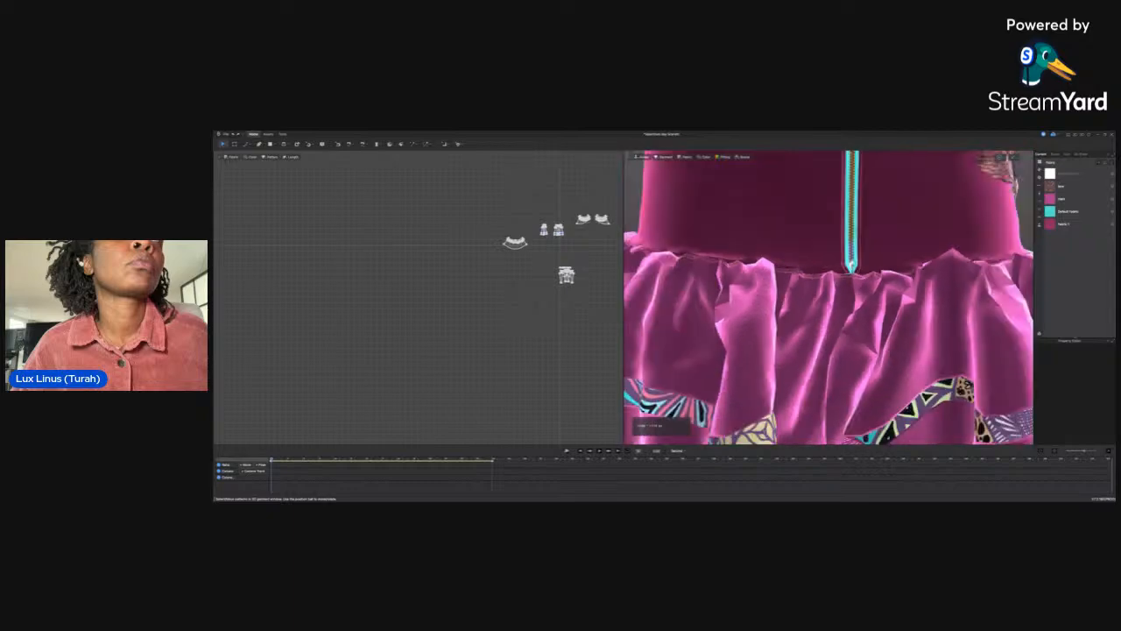
scroll(866, 248, down, 8)
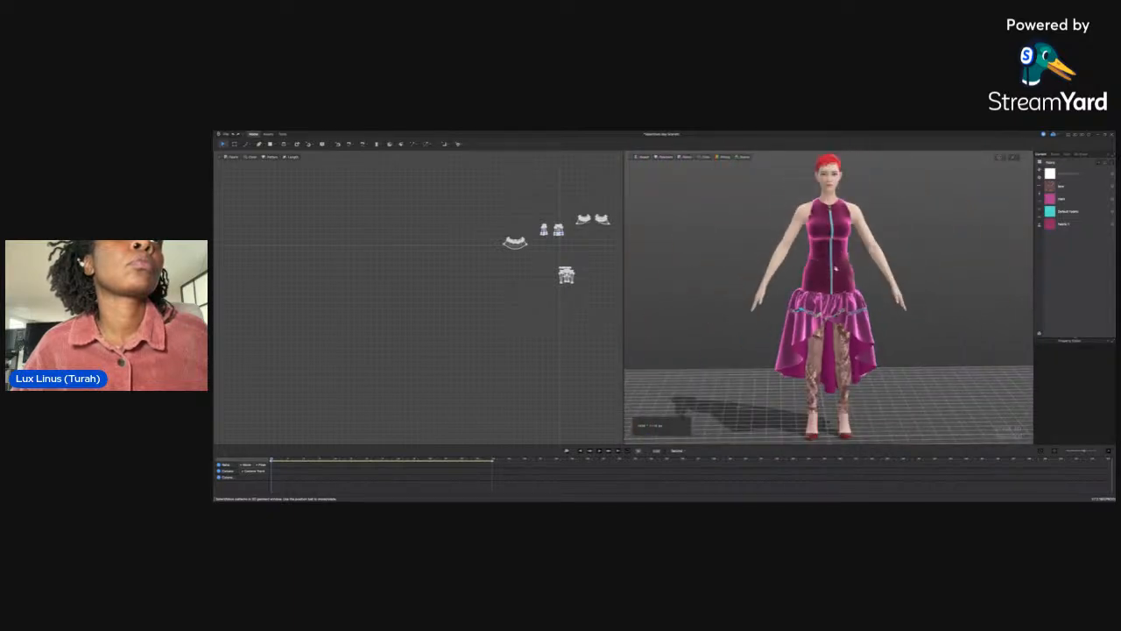
Select the front zipper and examine its properties and its piece between the two front bodice patterns
click(833, 271)
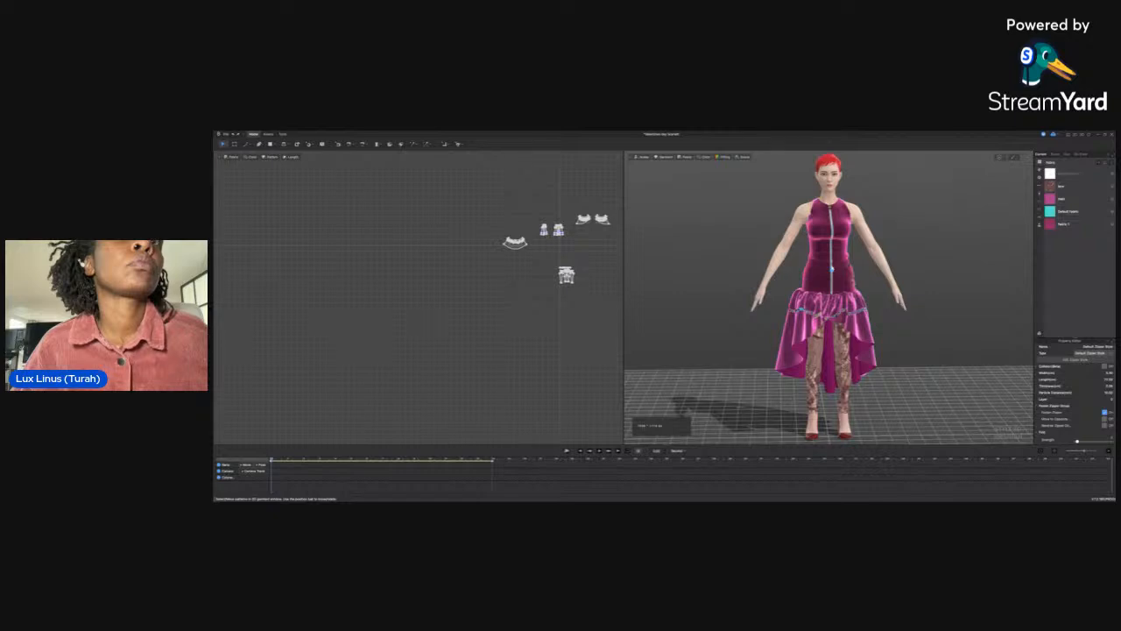
scroll(563, 227, up, 7)
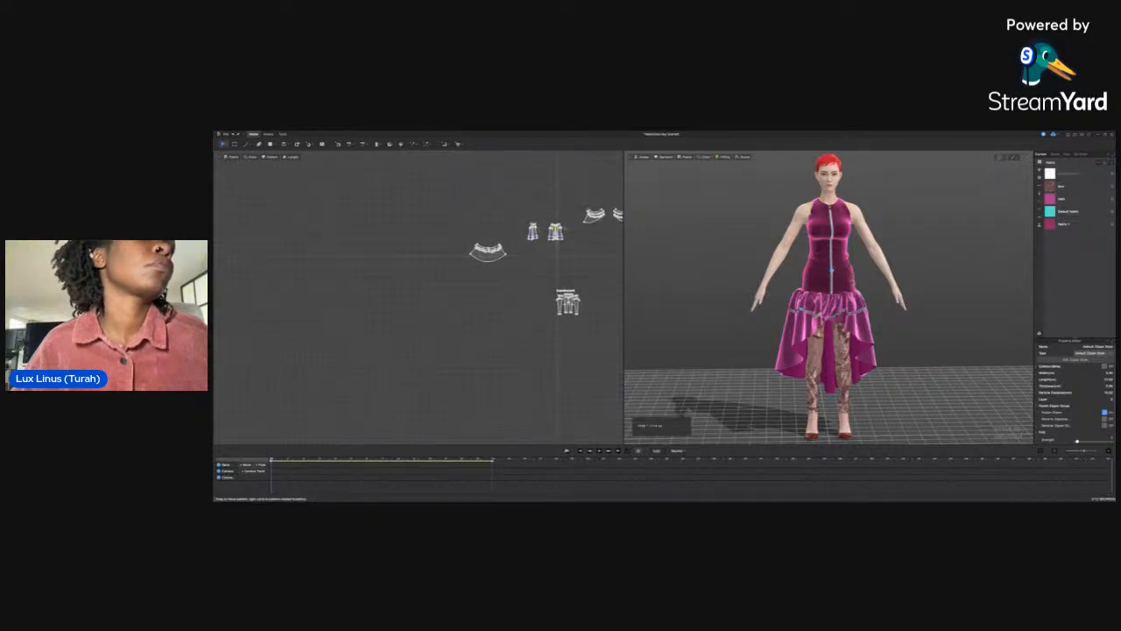
scroll(565, 225, up, 5)
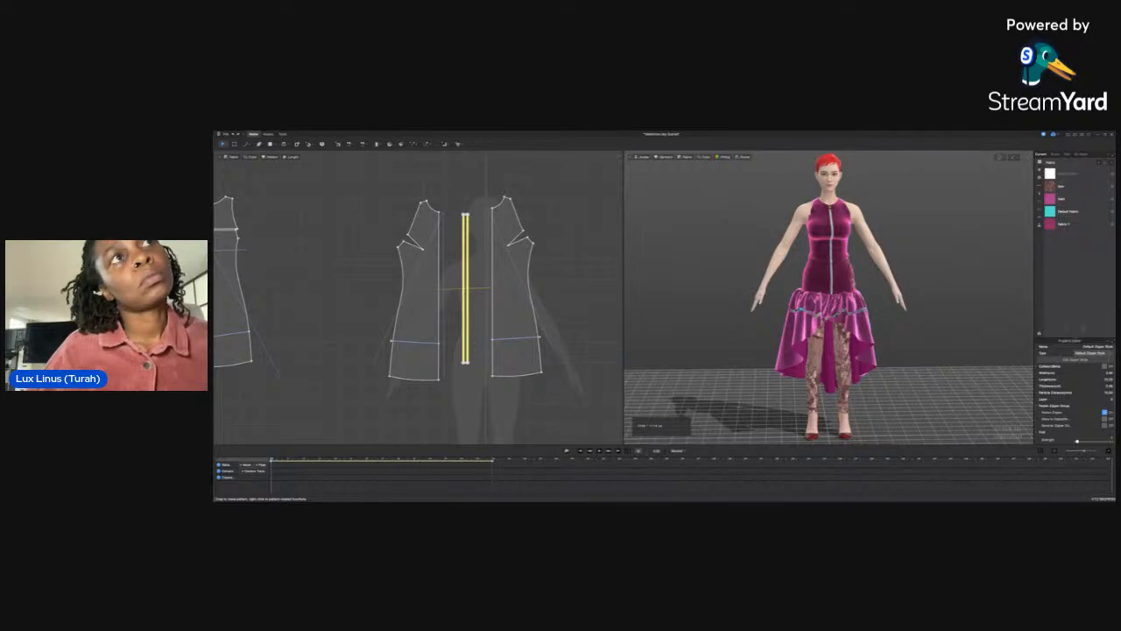
scroll(1076, 390, down, 2)
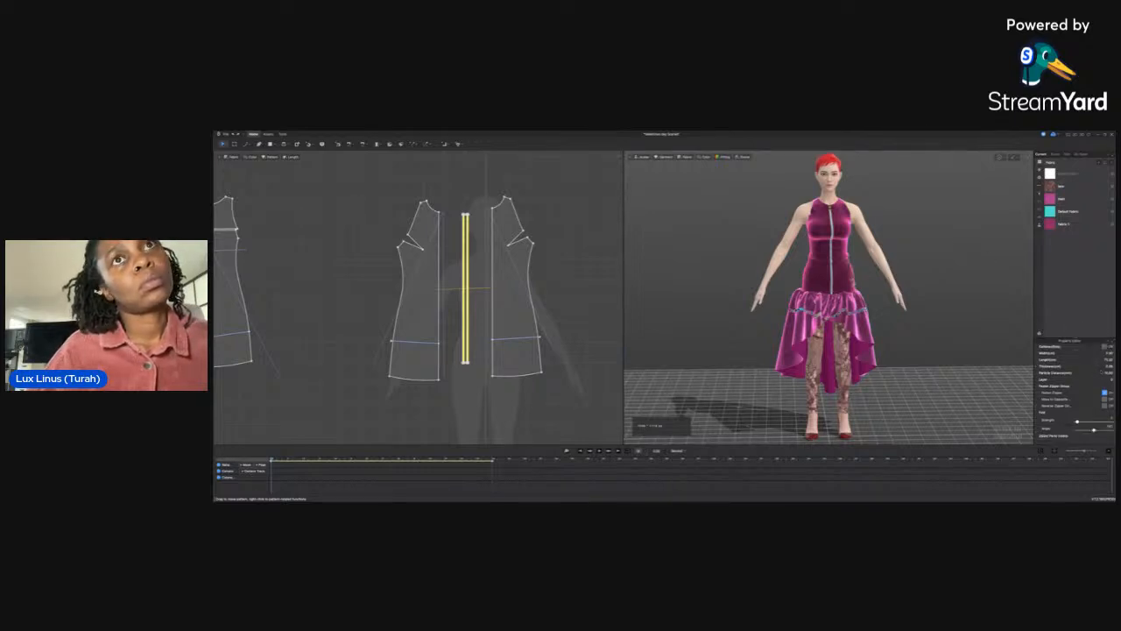
scroll(1076, 389, up, 2)
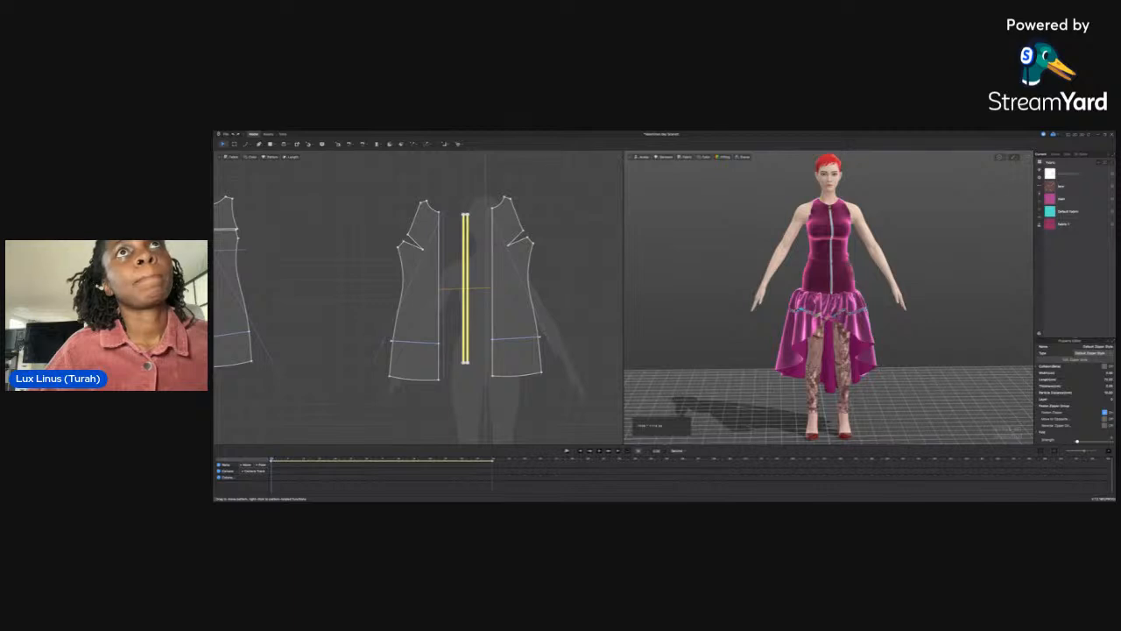
Open the default zipper style and display its slider material properties
click(1040, 191)
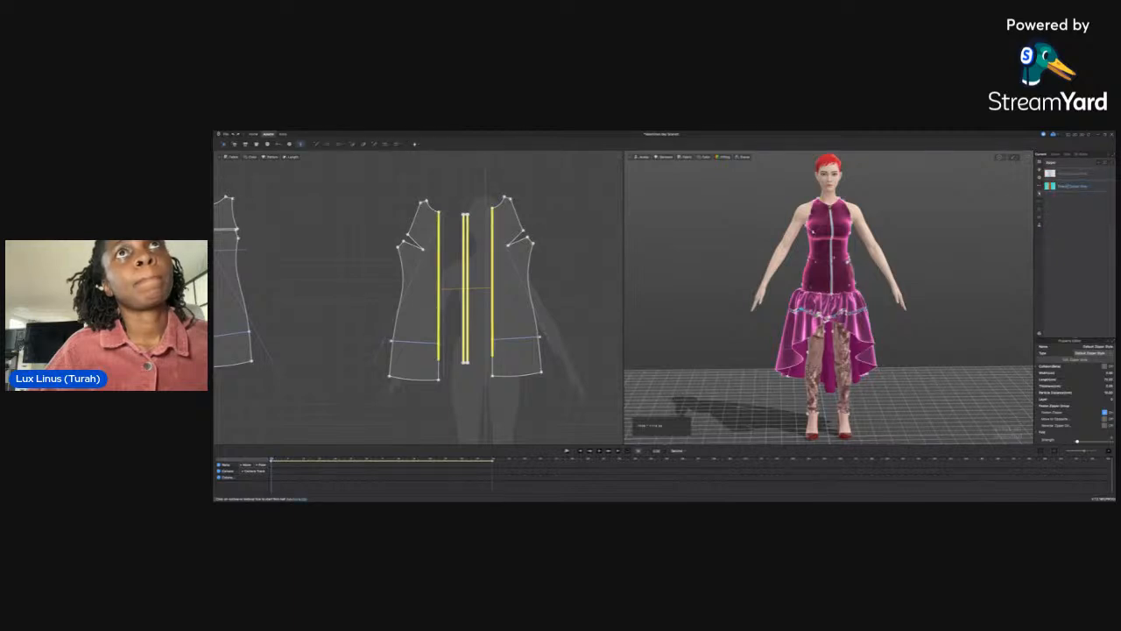
click(1067, 187)
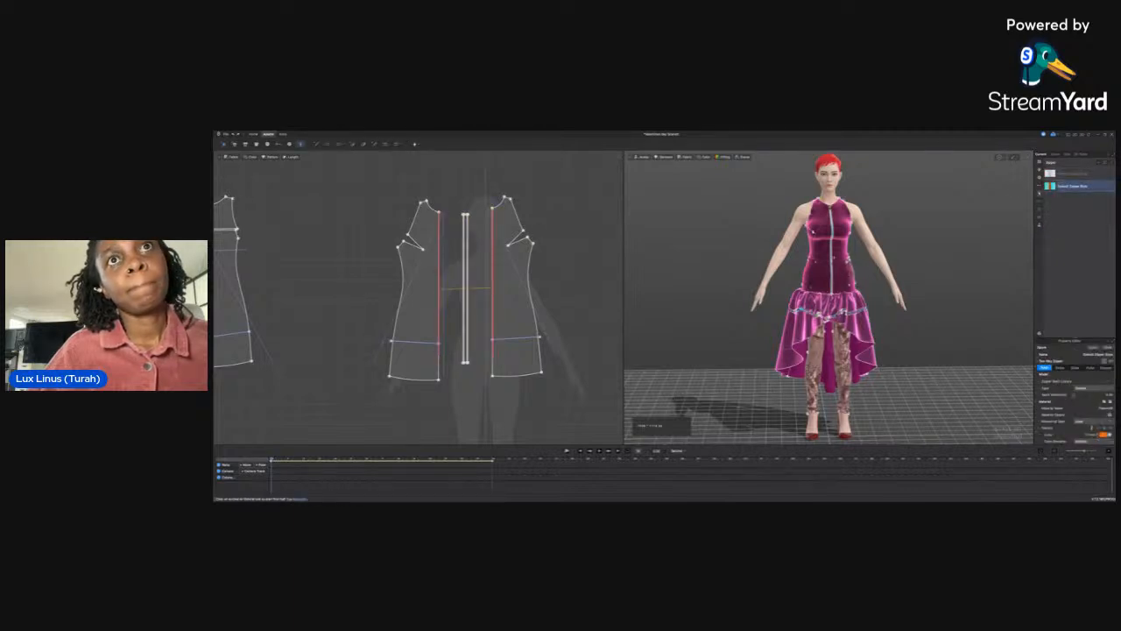
click(1060, 367)
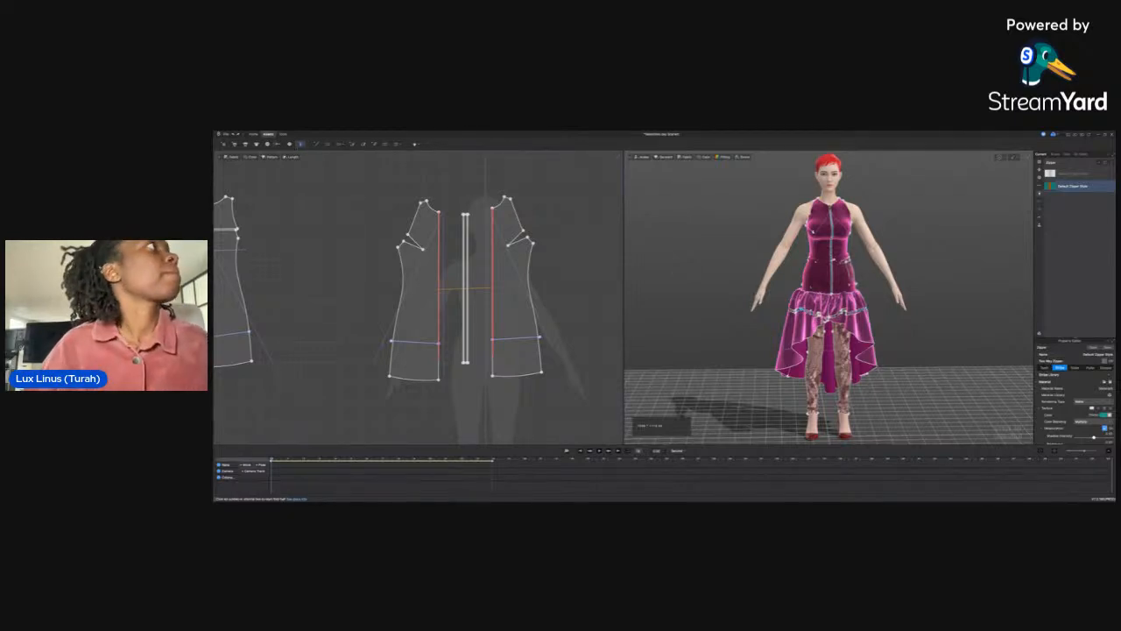
Return to garment handling and tug the front bodice half on the avatar's left outward at the hip during simulation
click(253, 134)
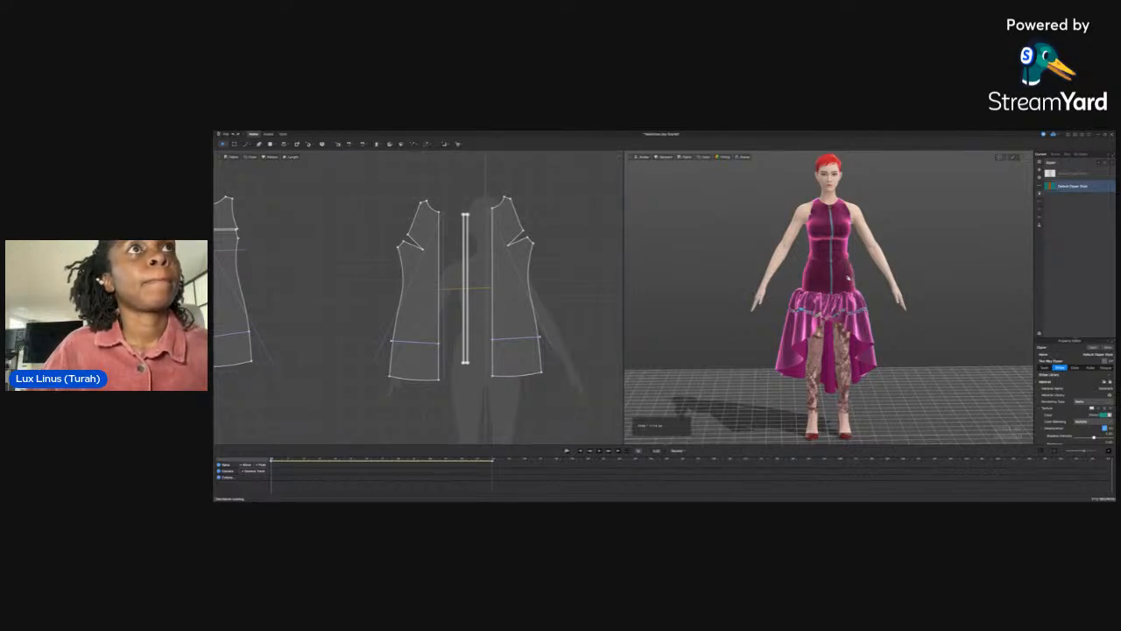
click(850, 273)
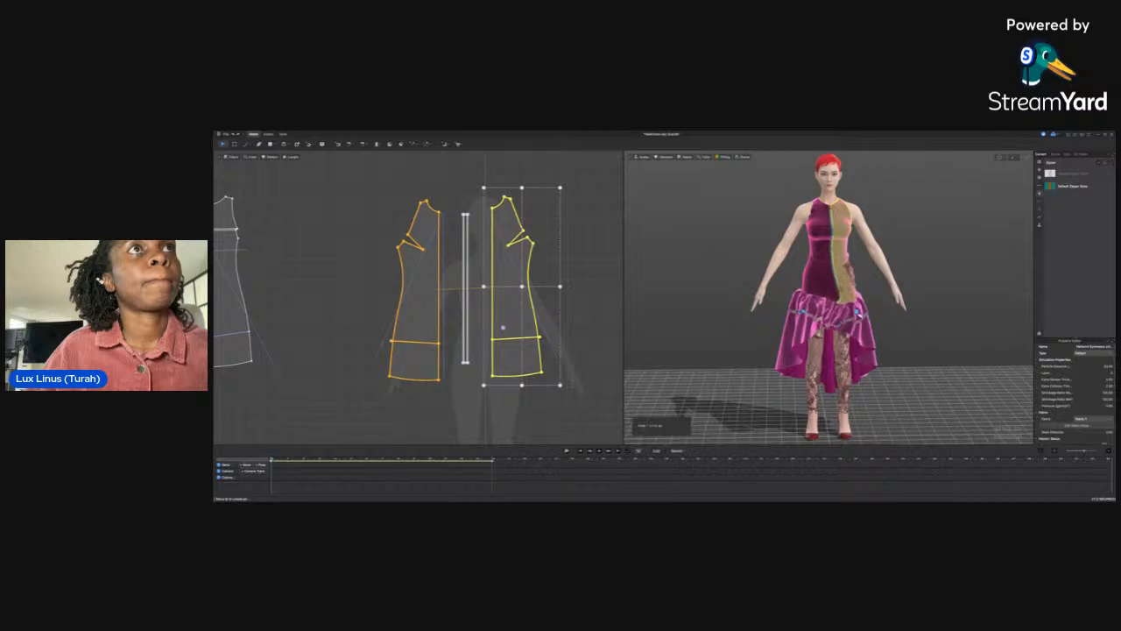
drag(858, 281, 897, 277)
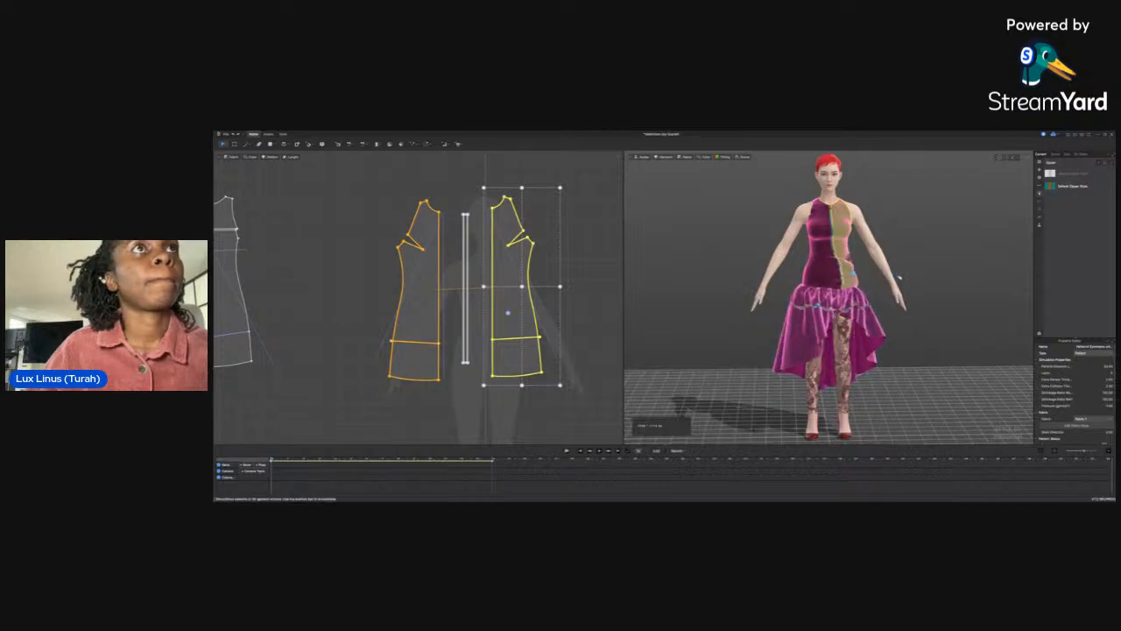
click(924, 334)
Select the back bodice panel on the avatar's left and tug it outward at the hip
right_drag(925, 334, 808, 273)
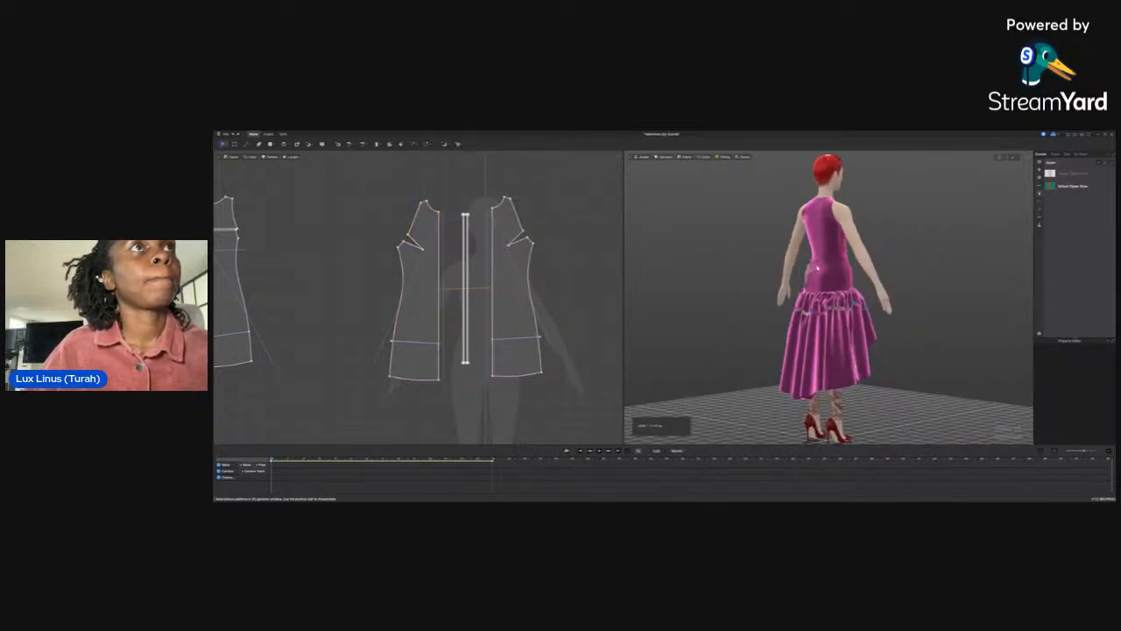
click(815, 263)
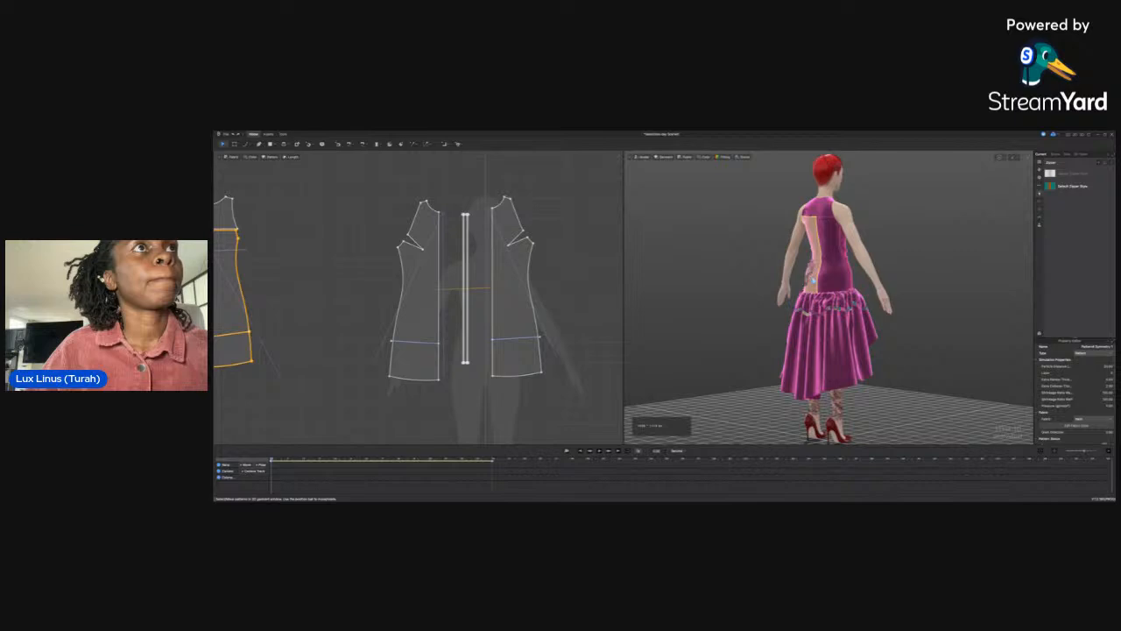
drag(812, 278, 787, 278)
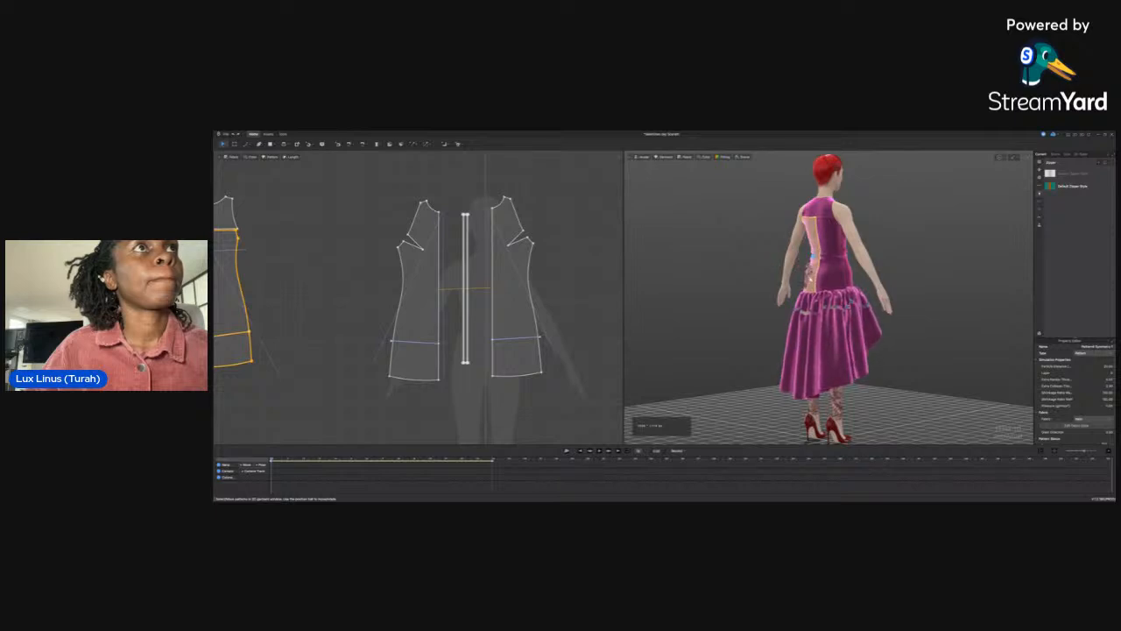
Pull the dress's back panel outward at the hip during simulation and check the front
drag(796, 276, 758, 276)
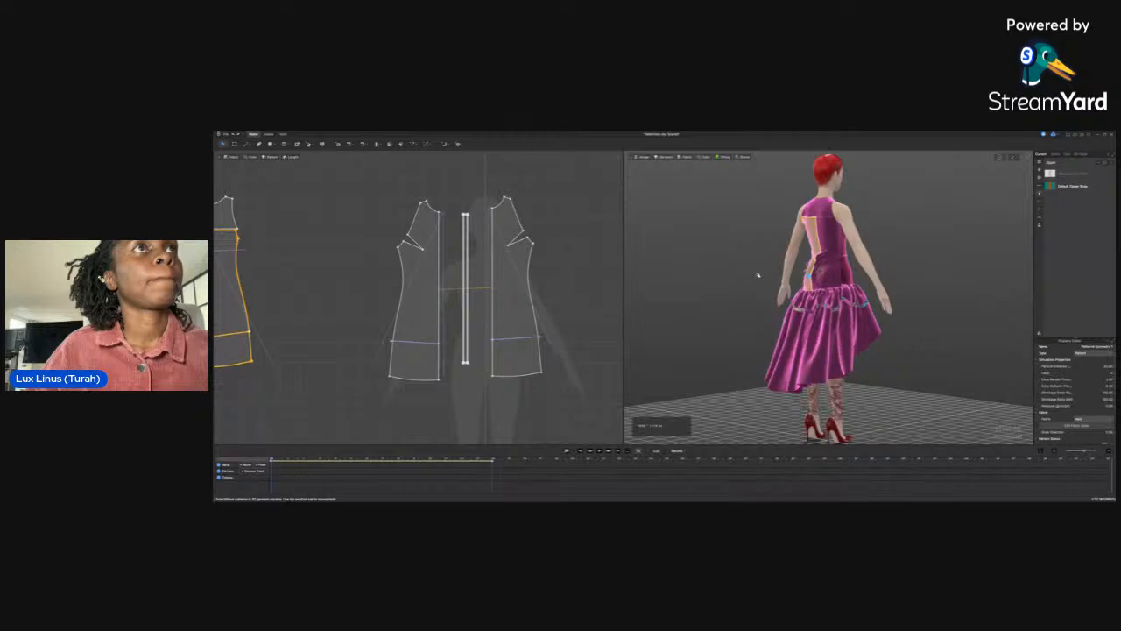
click(747, 327)
right_drag(746, 328, 882, 333)
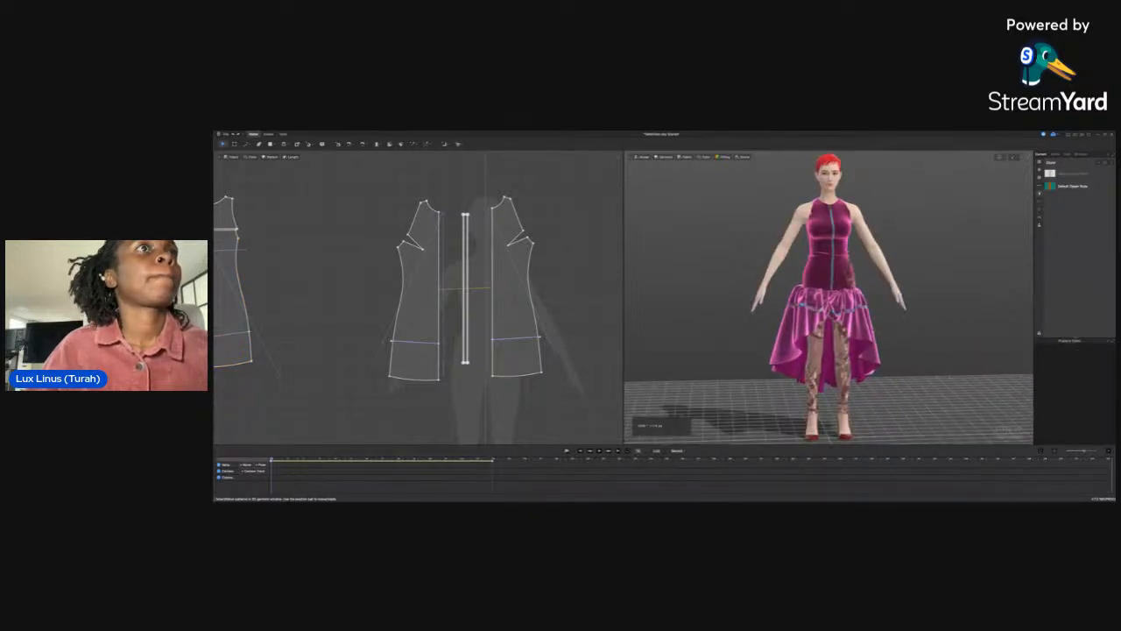
Strengthen all the dress's bodice and ruffled skirt pattern pieces, leaving the trousers as they are
scroll(577, 310, down, 3)
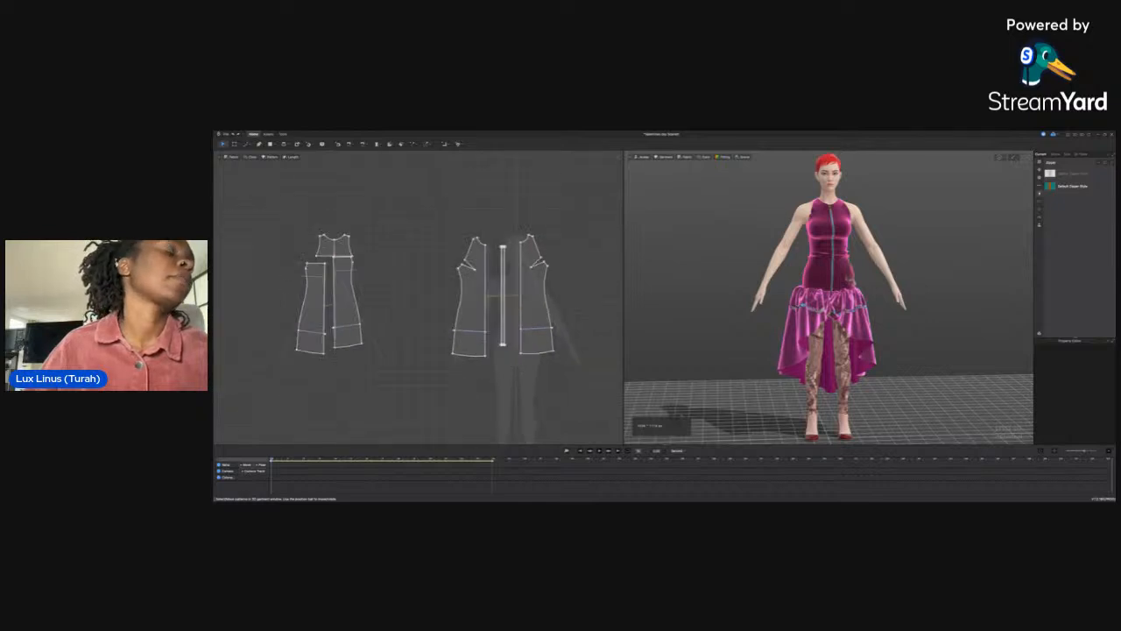
scroll(578, 310, down, 8)
scroll(577, 310, down, 4)
scroll(605, 300, up, 5)
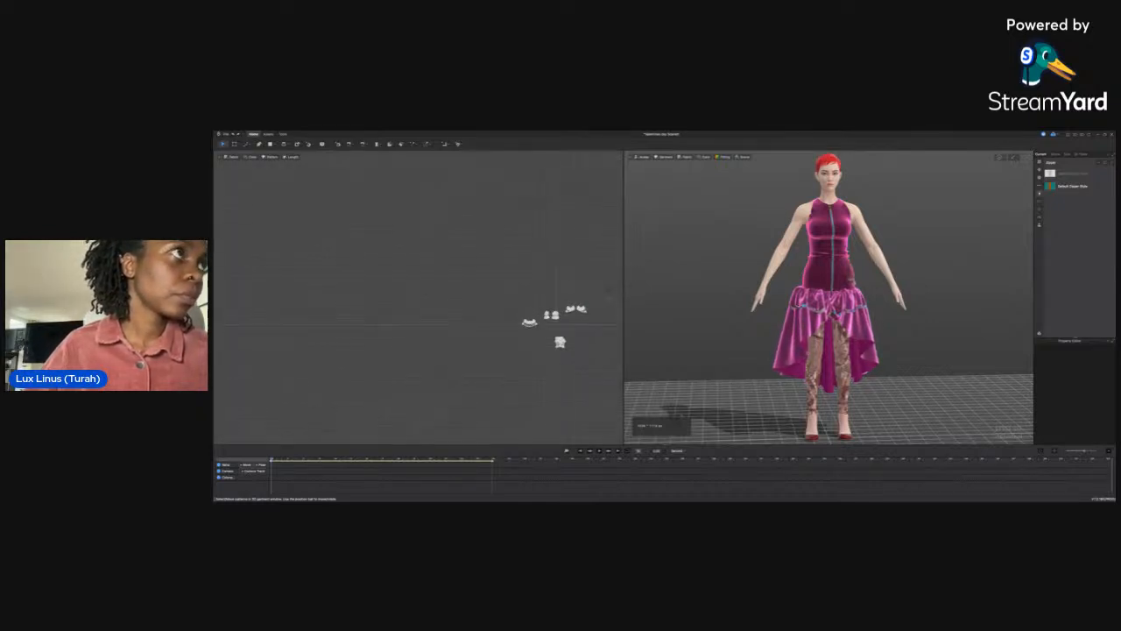
scroll(443, 357, up, 2)
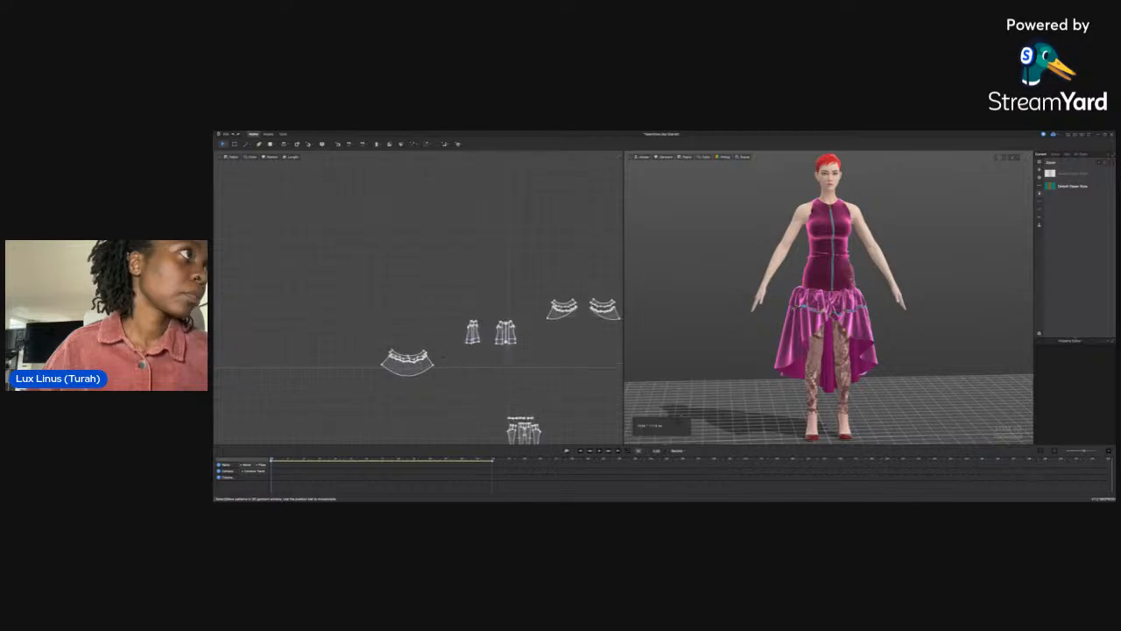
scroll(420, 342, down, 3)
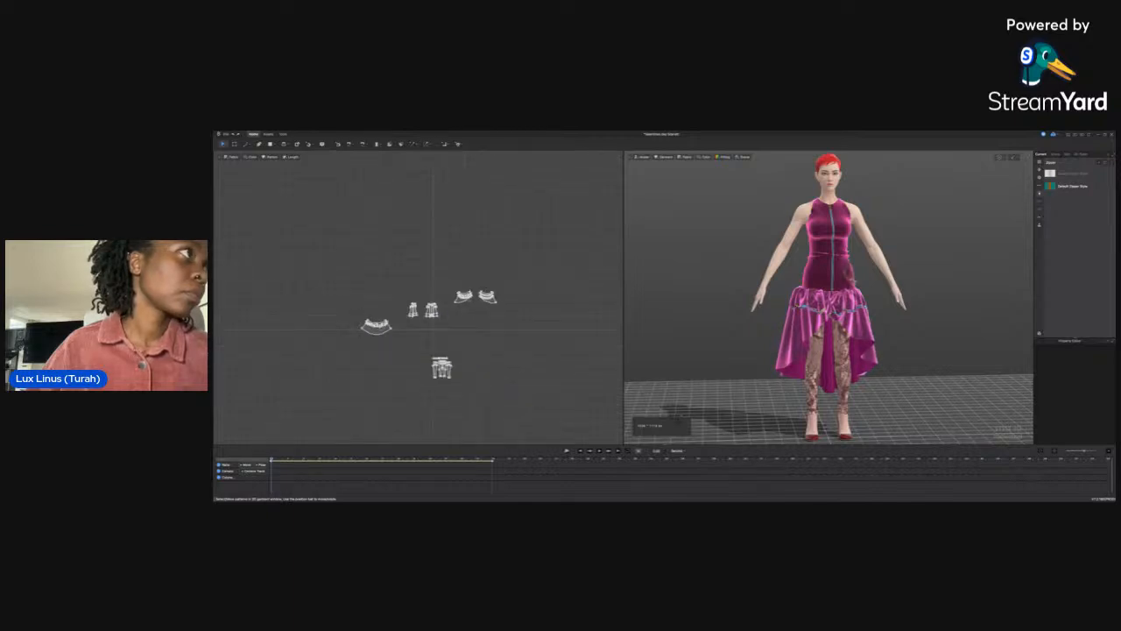
drag(324, 264, 536, 337)
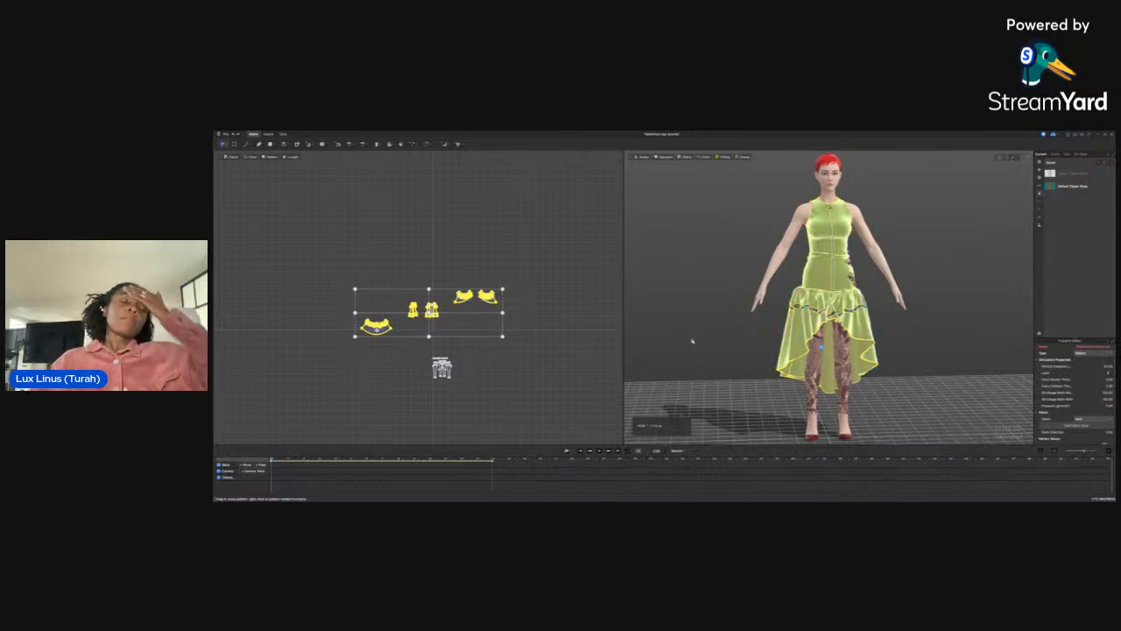
click(911, 290)
right_drag(911, 289, 807, 261)
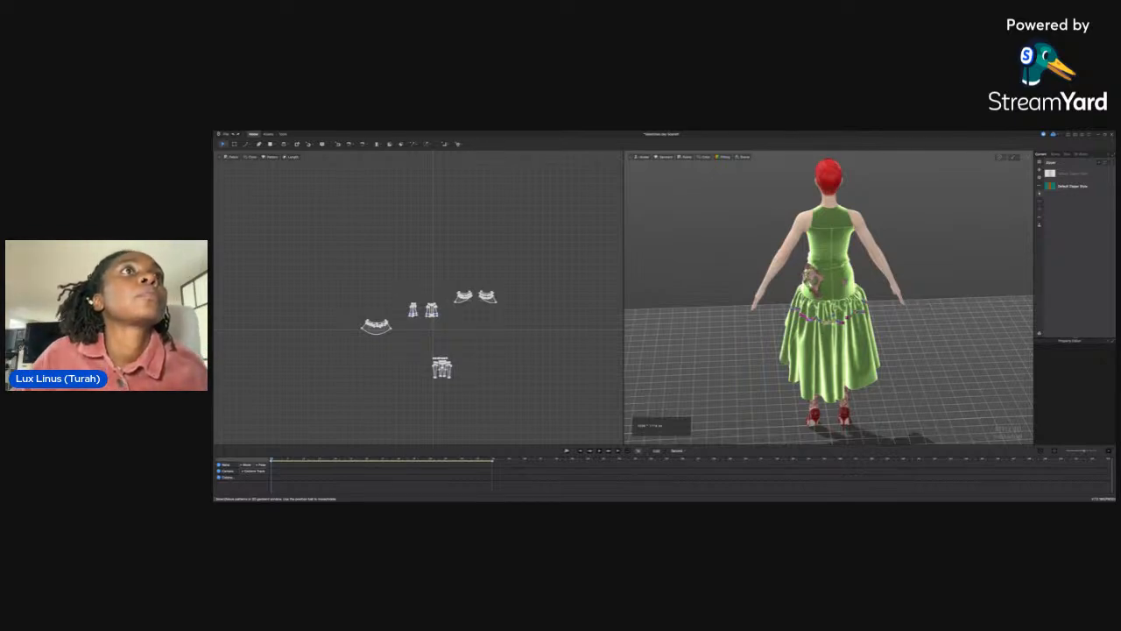
Simulate and tug the dress's back panels outward around the left waist and hip, where the trousers poke through
click(787, 291)
key(space)
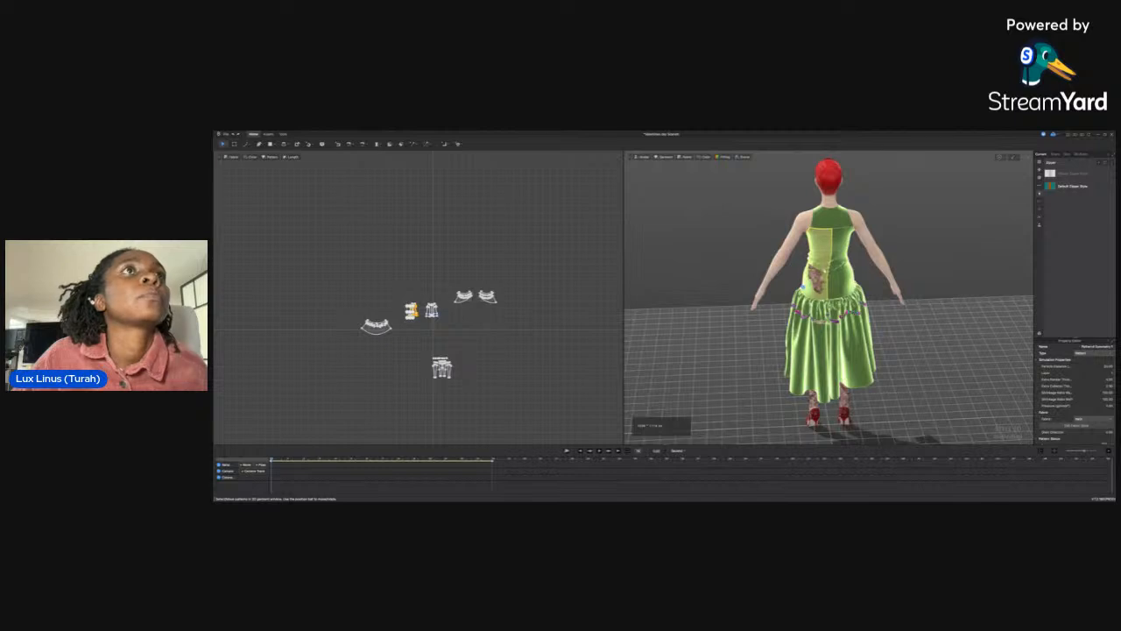
click(820, 270)
right_drag(819, 269, 786, 260)
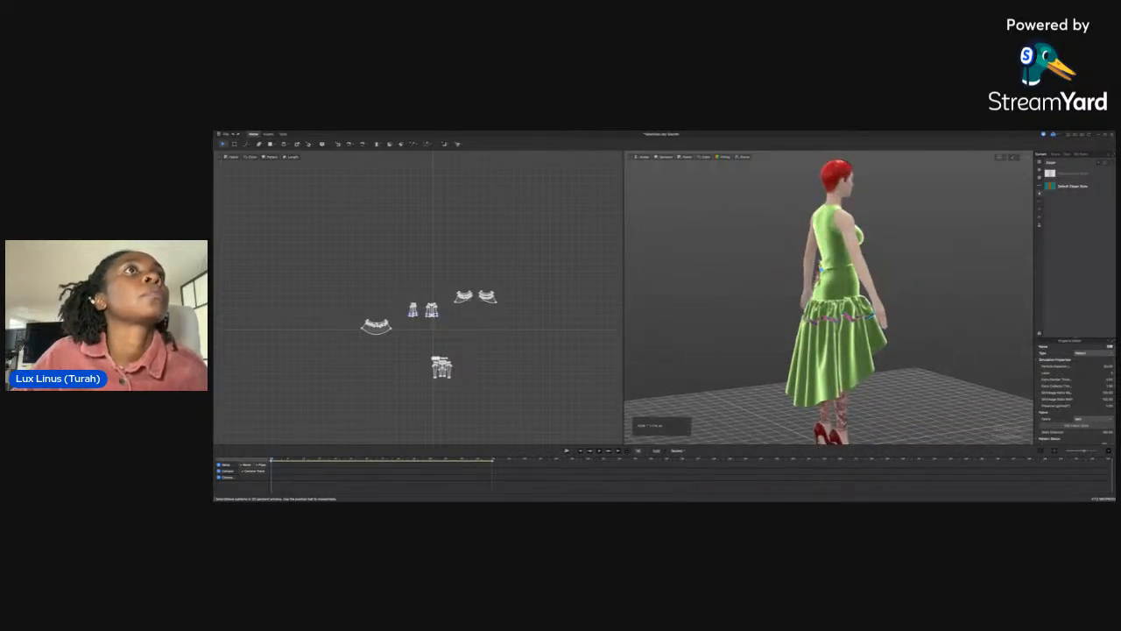
click(824, 262)
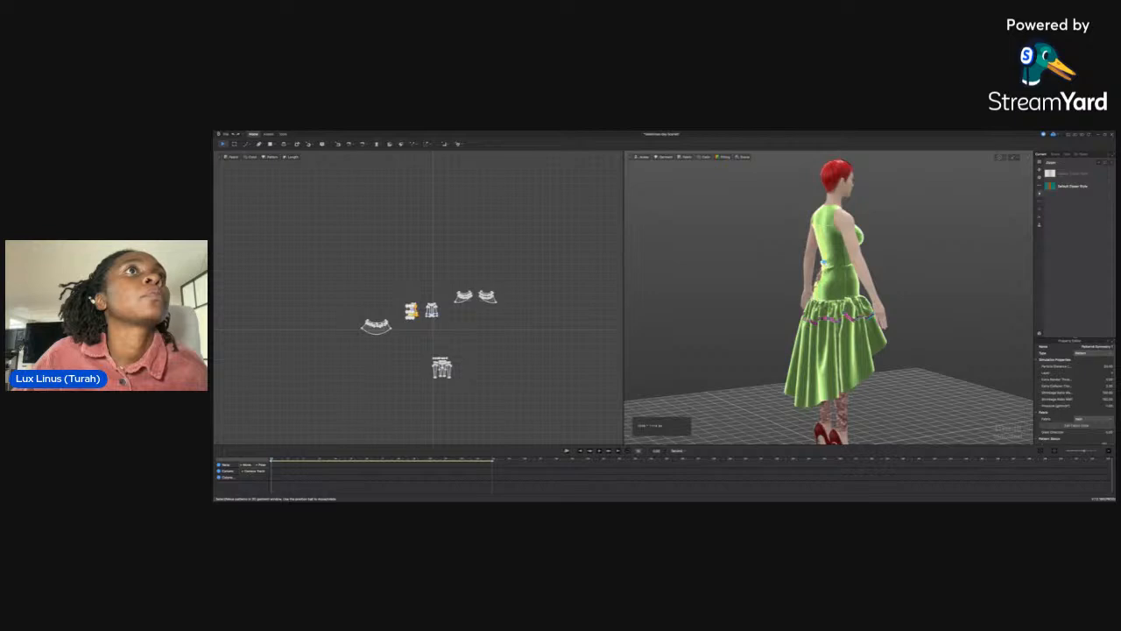
drag(799, 258, 788, 256)
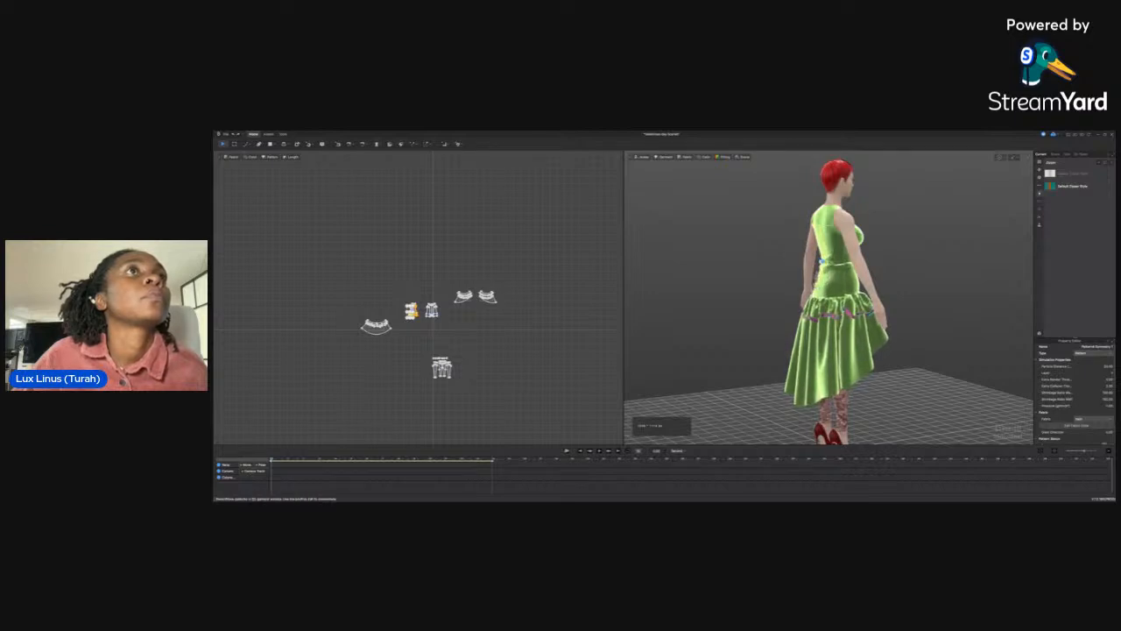
click(795, 289)
drag(779, 285, 781, 284)
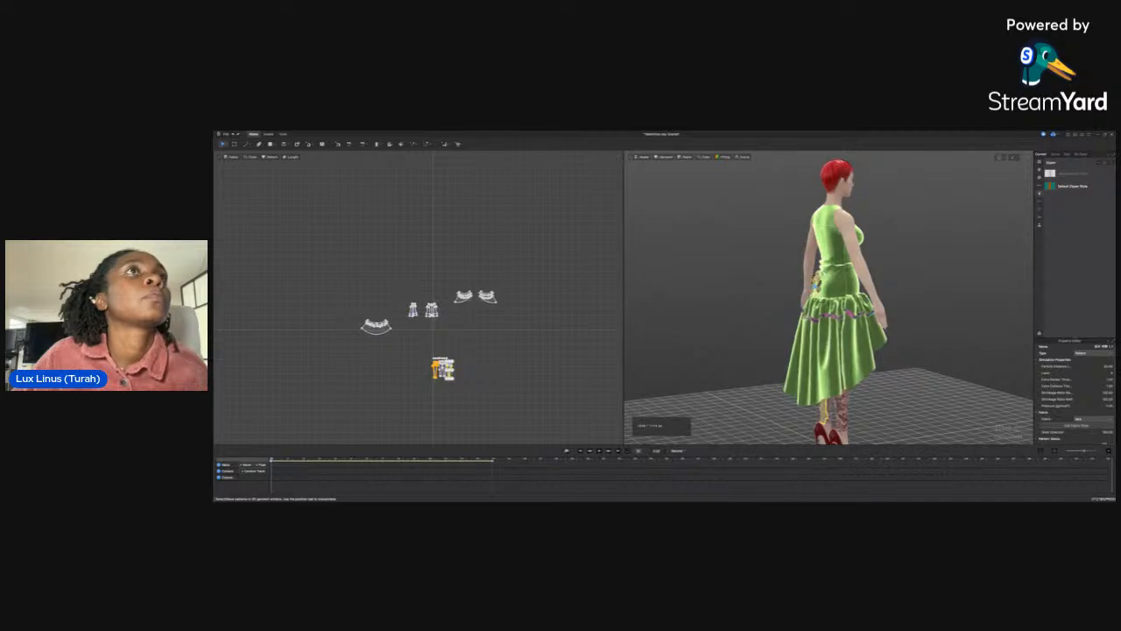
click(820, 275)
drag(750, 255, 750, 255)
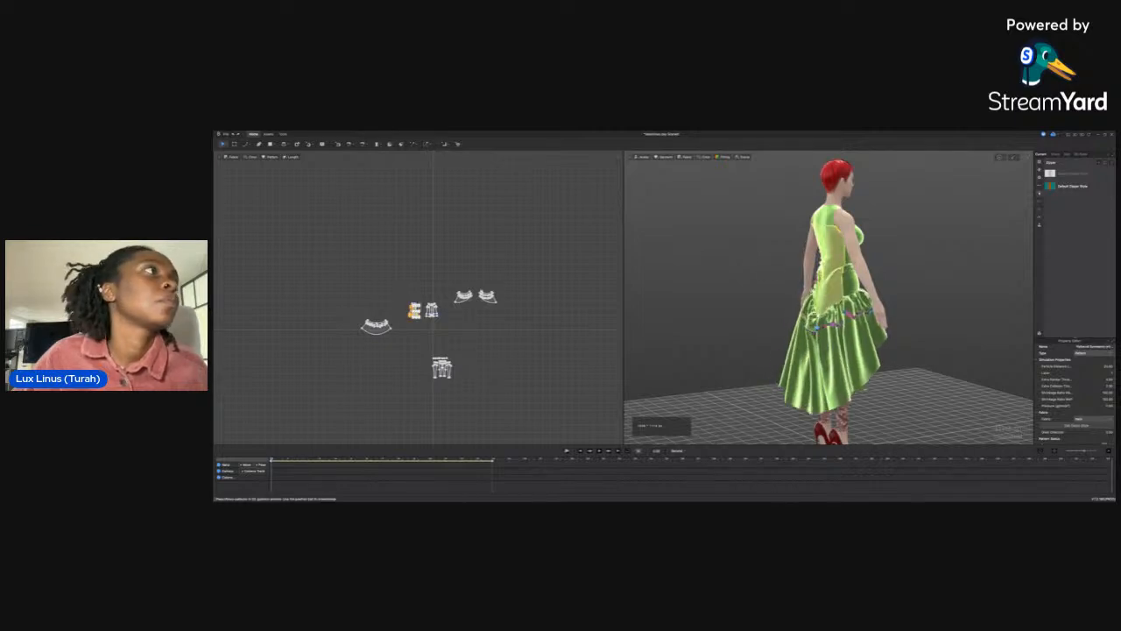
Hide all the dress's pattern pieces in 3D so only the trousers show on the avatar
drag(333, 286, 524, 336)
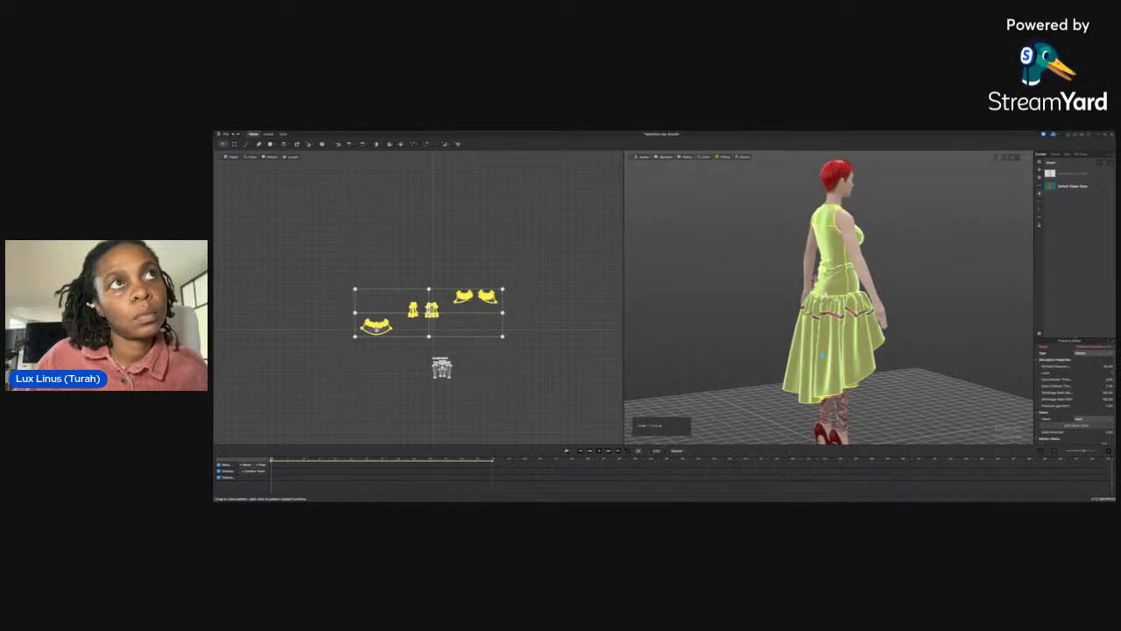
scroll(821, 355, down, 2)
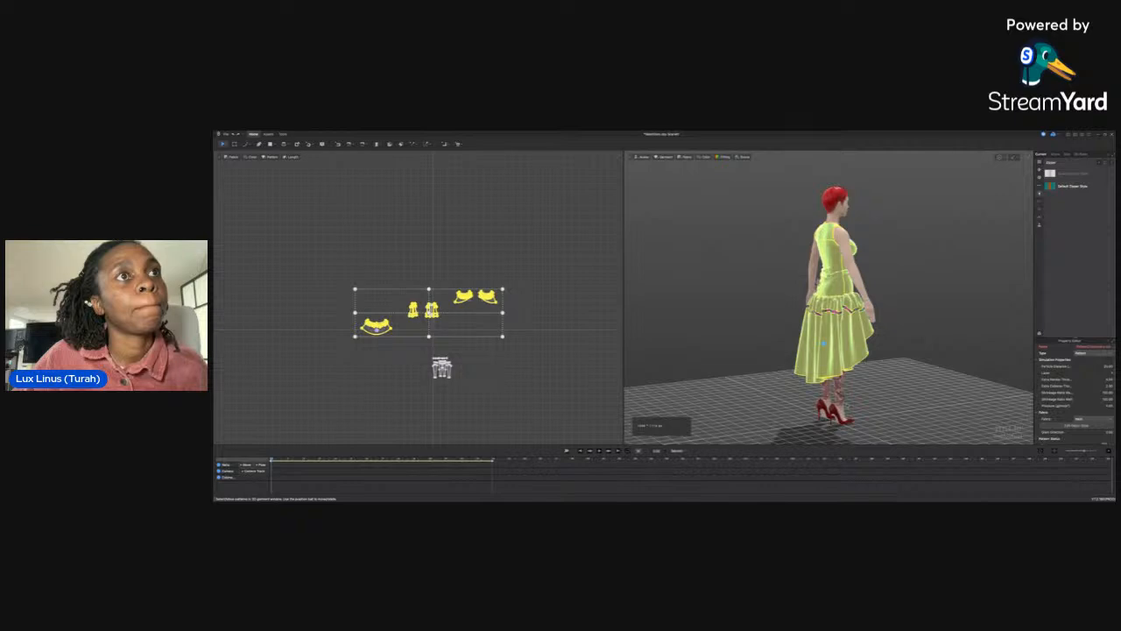
key(shift+q)
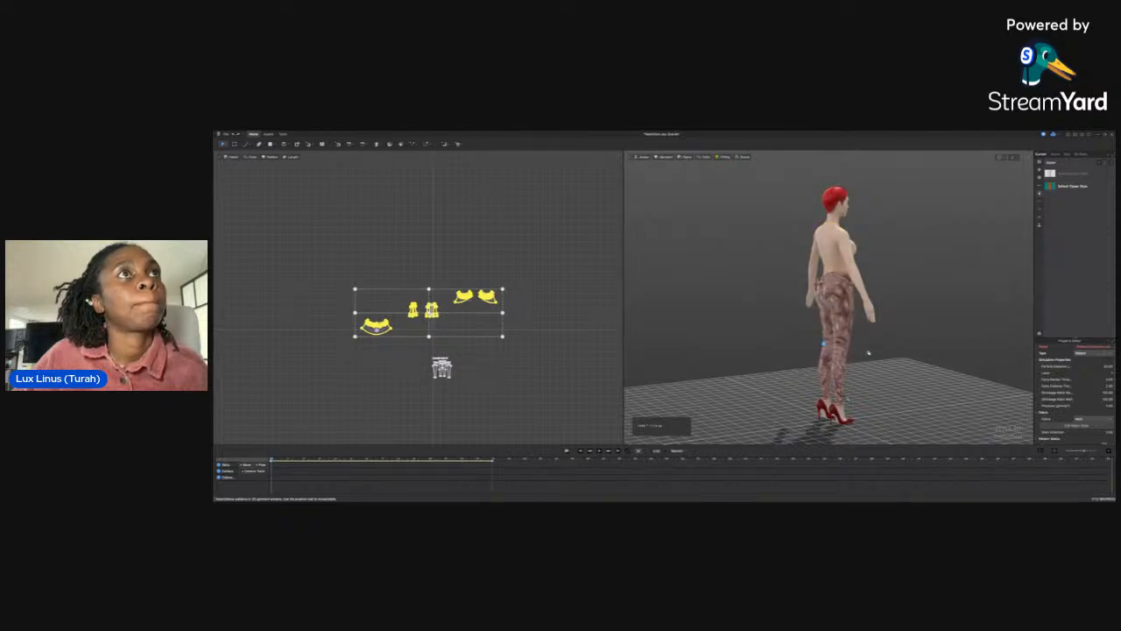
click(868, 353)
key(2)
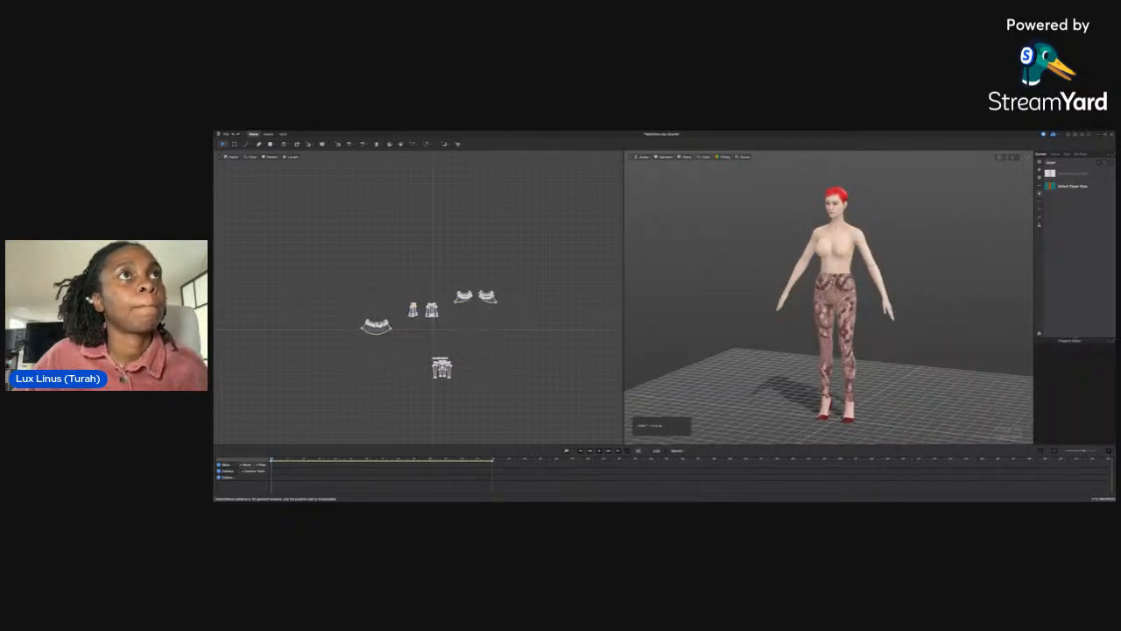
Tug the trousers' waistband and upper back leg at the avatar's left side to straighten them
key(4)
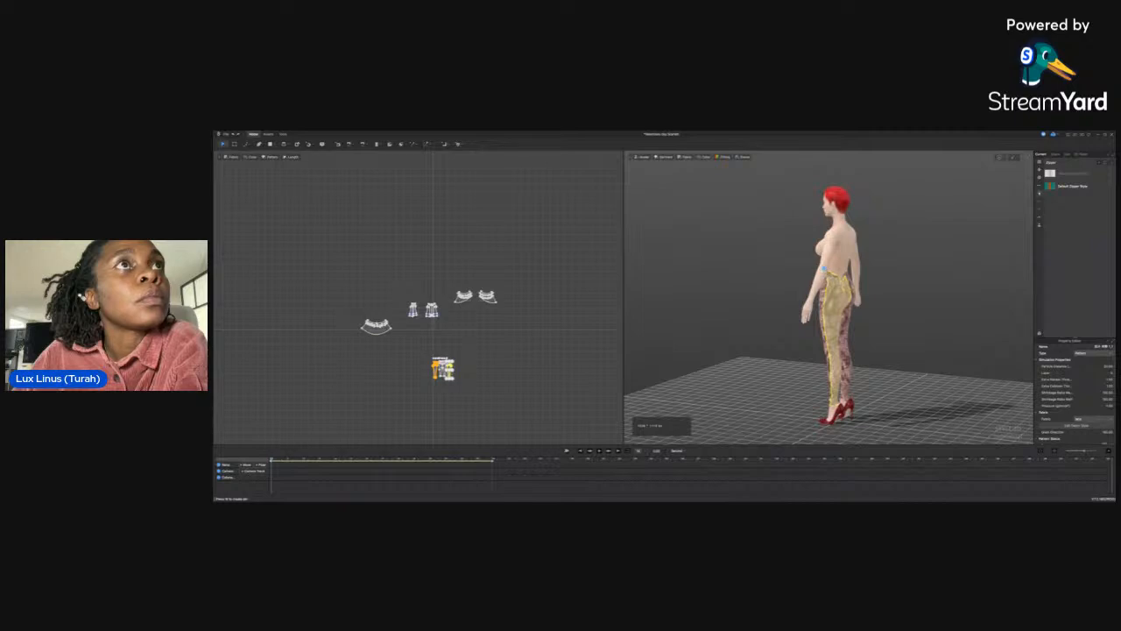
click(844, 270)
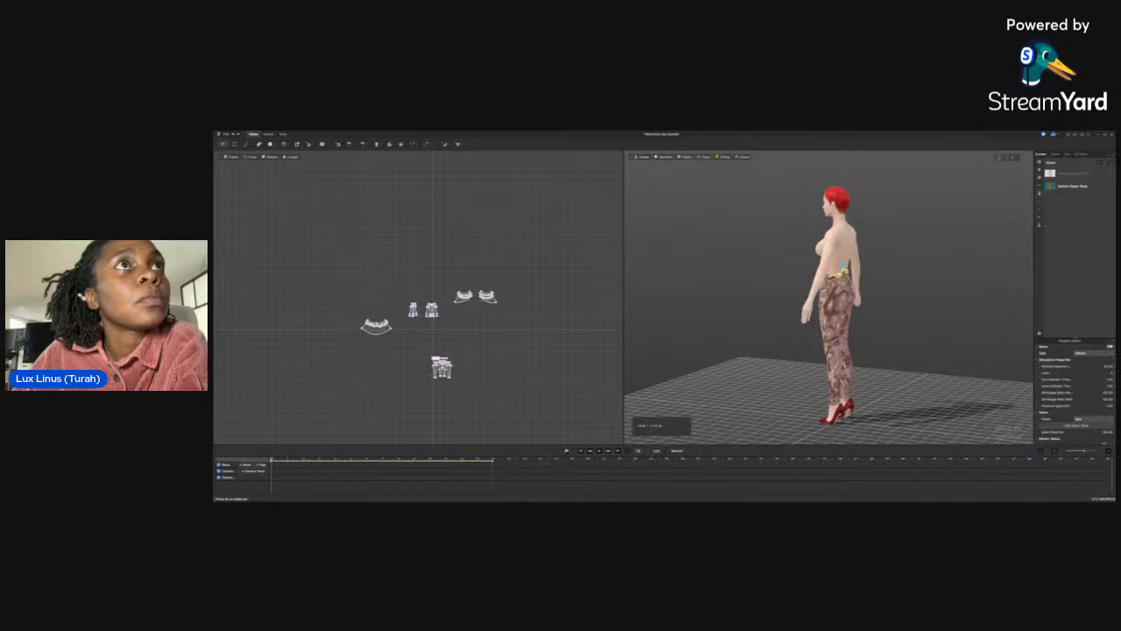
click(839, 279)
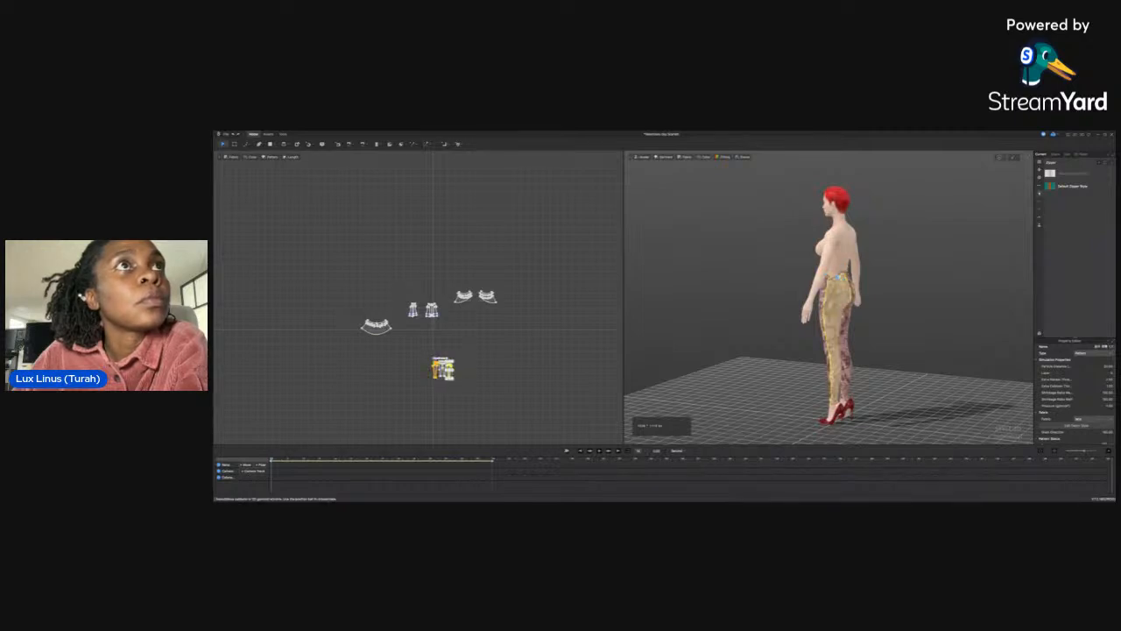
click(917, 290)
right_drag(917, 290, 839, 299)
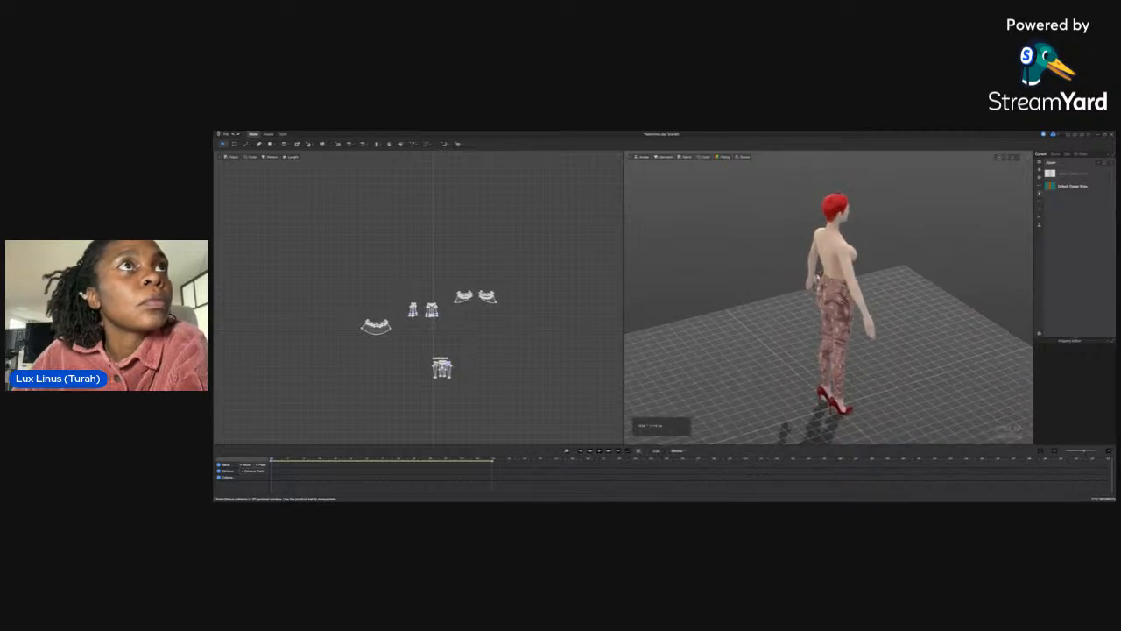
Pull the crumpled left back piece of the trousers at the waist and hip while simulating, and check the back
click(808, 282)
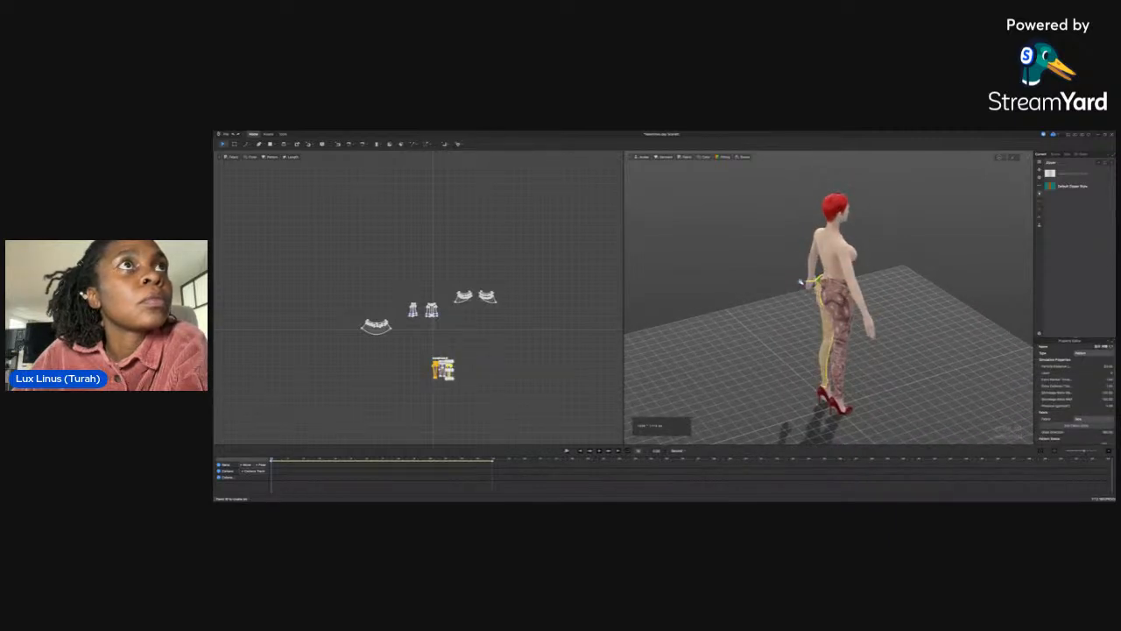
scroll(820, 281, up, 5)
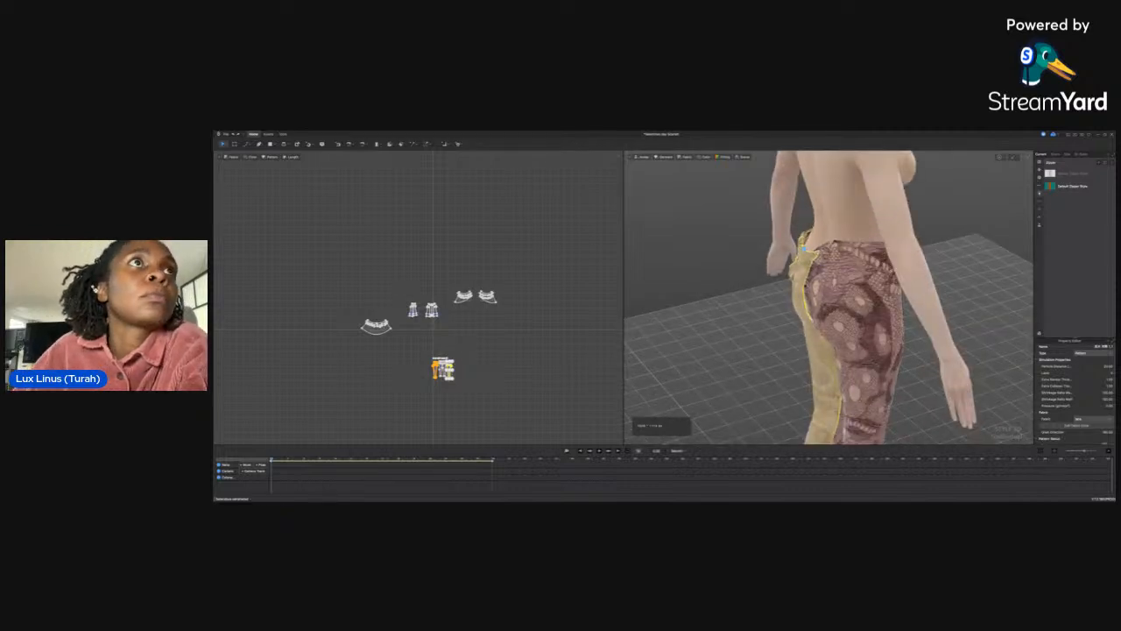
click(801, 277)
drag(843, 277, 829, 277)
key(space)
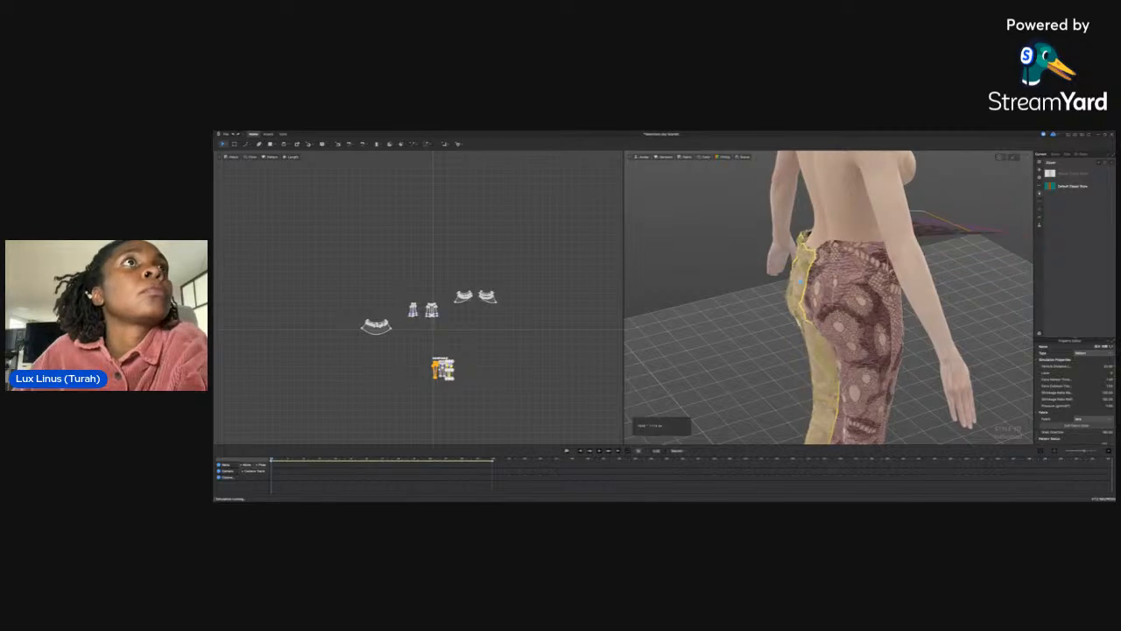
click(766, 359)
right_drag(766, 359, 876, 333)
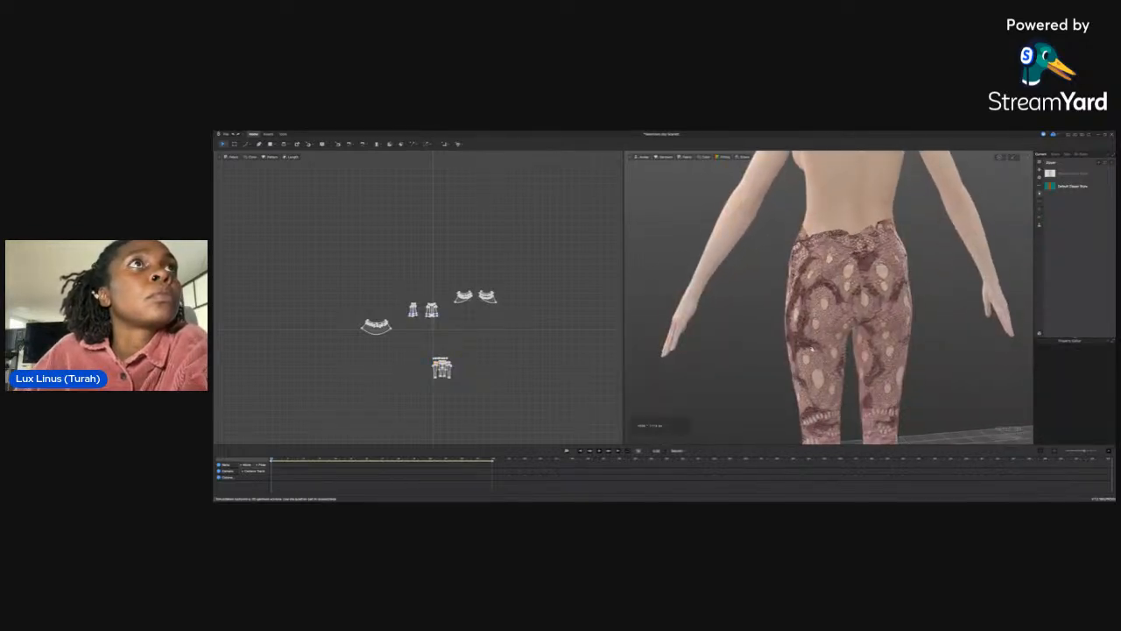
Delete the left back leg pattern piece of the trousers
scroll(811, 349, down, 5)
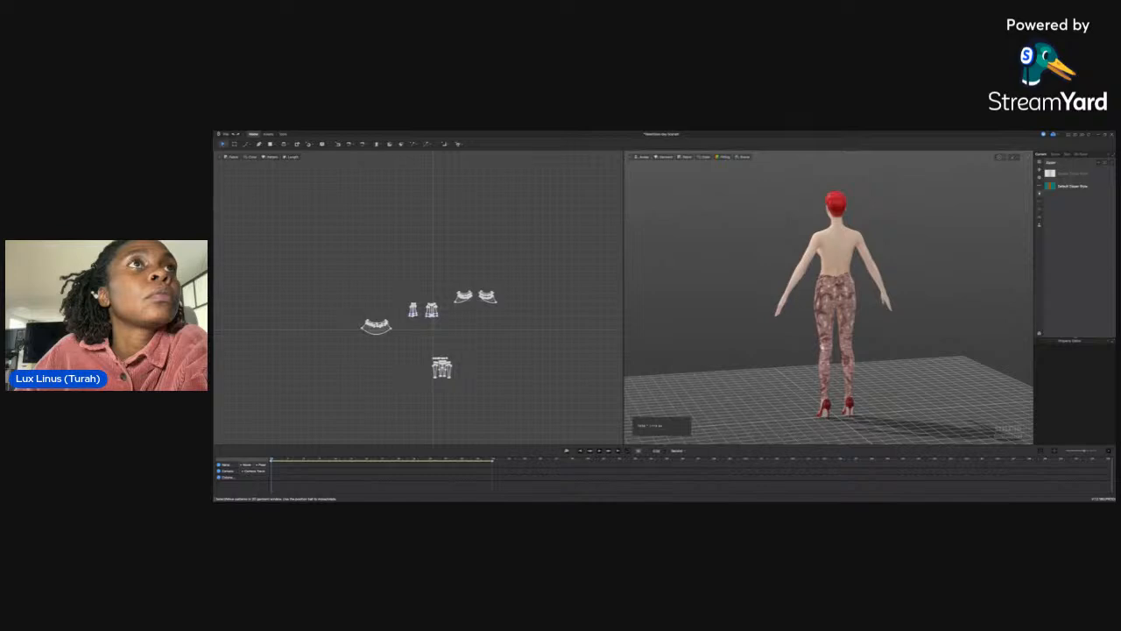
click(824, 341)
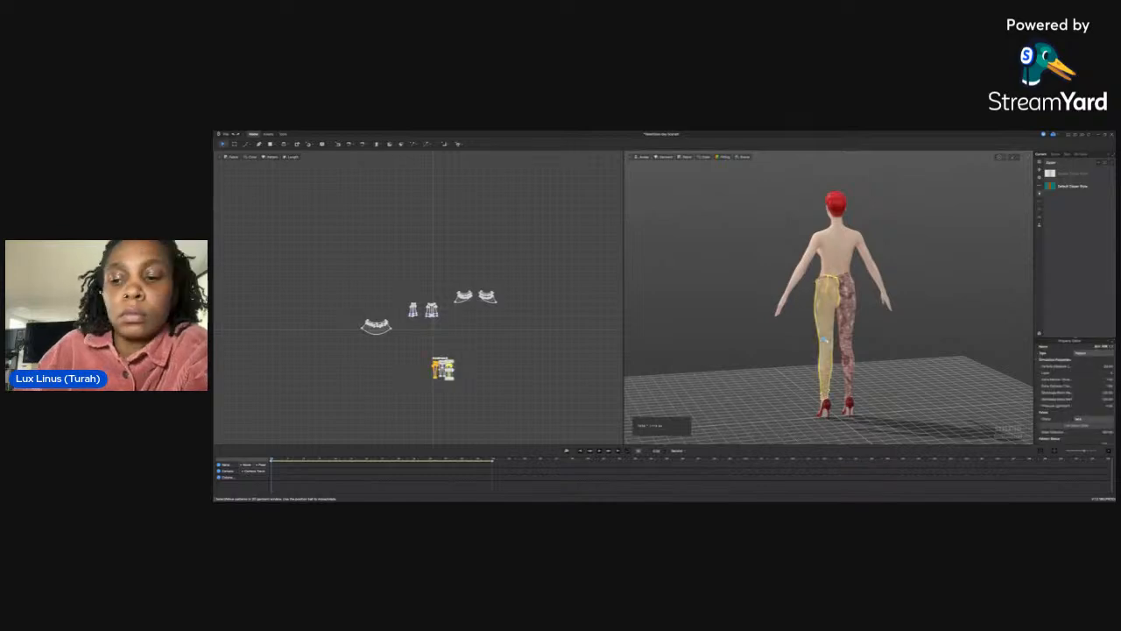
key(Delete)
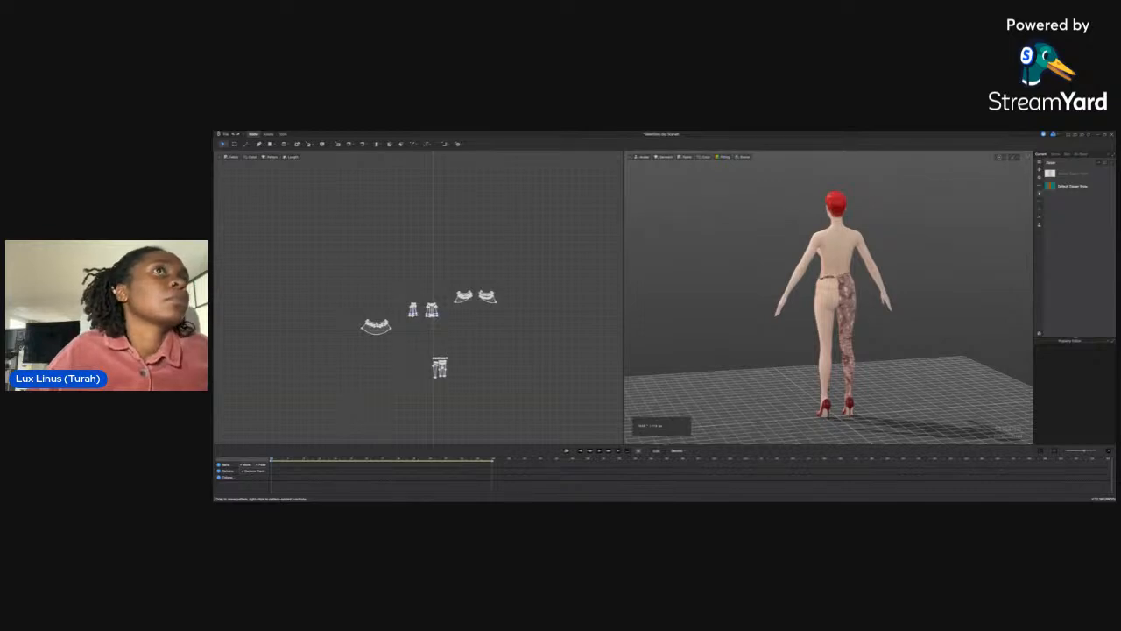
Duplicate the remaining back leg piece as a symmetric pattern with sewing, placing the mirrored copy beside the original in 2D
scroll(431, 344, up, 3)
scroll(427, 340, down, 3)
scroll(426, 372, up, 4)
scroll(435, 327, up, 4)
click(476, 297)
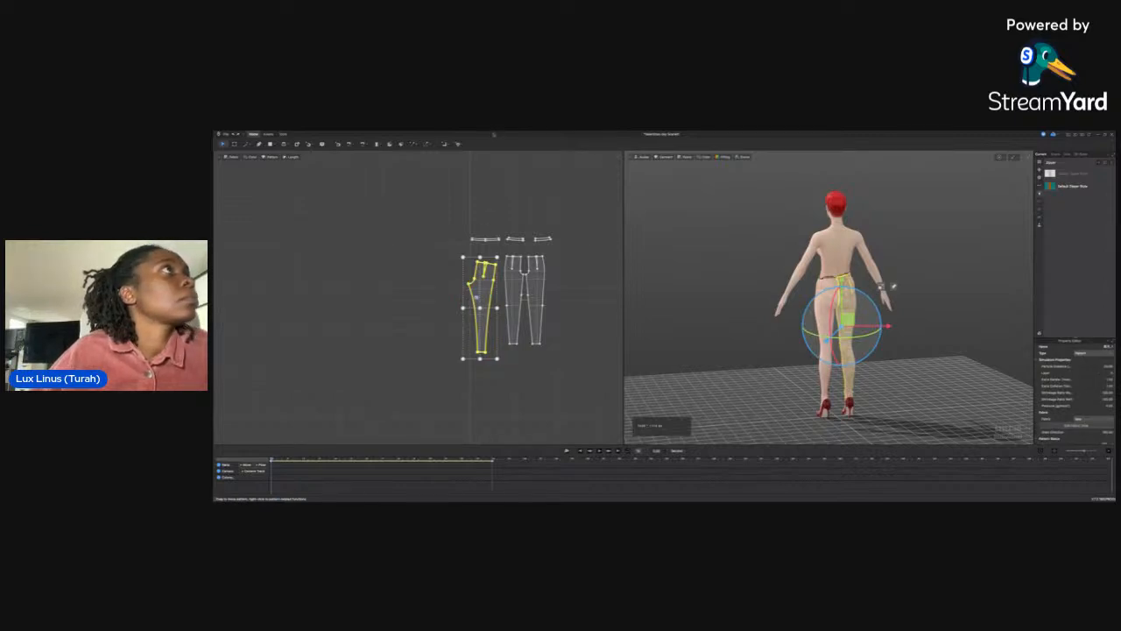
key(ctrl+d)
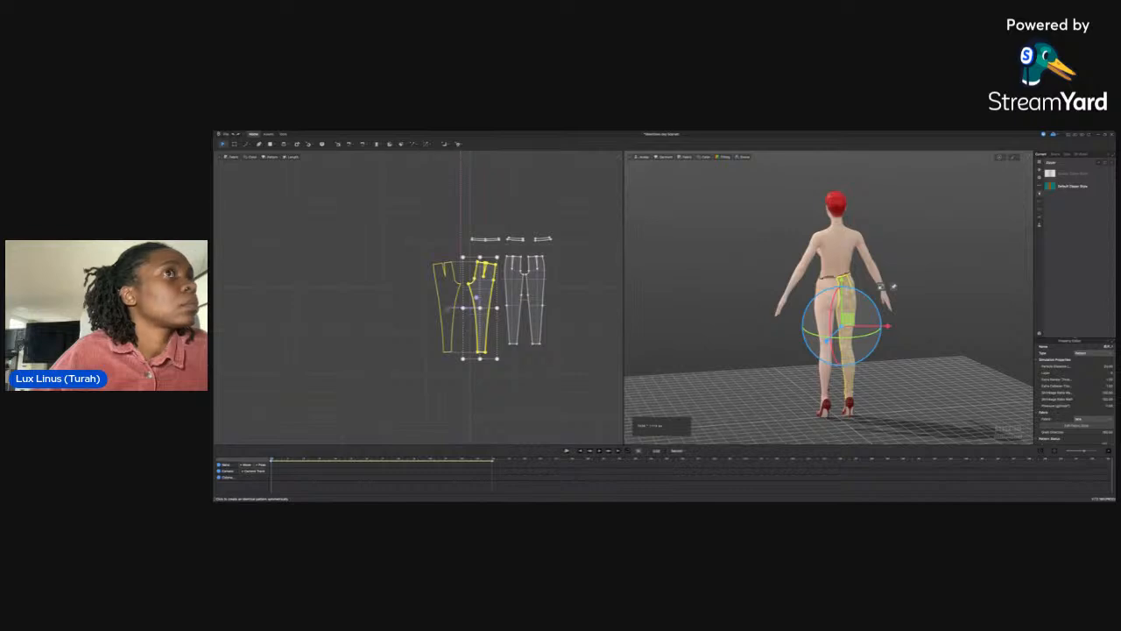
click(448, 305)
click(896, 297)
right_drag(896, 297, 916, 290)
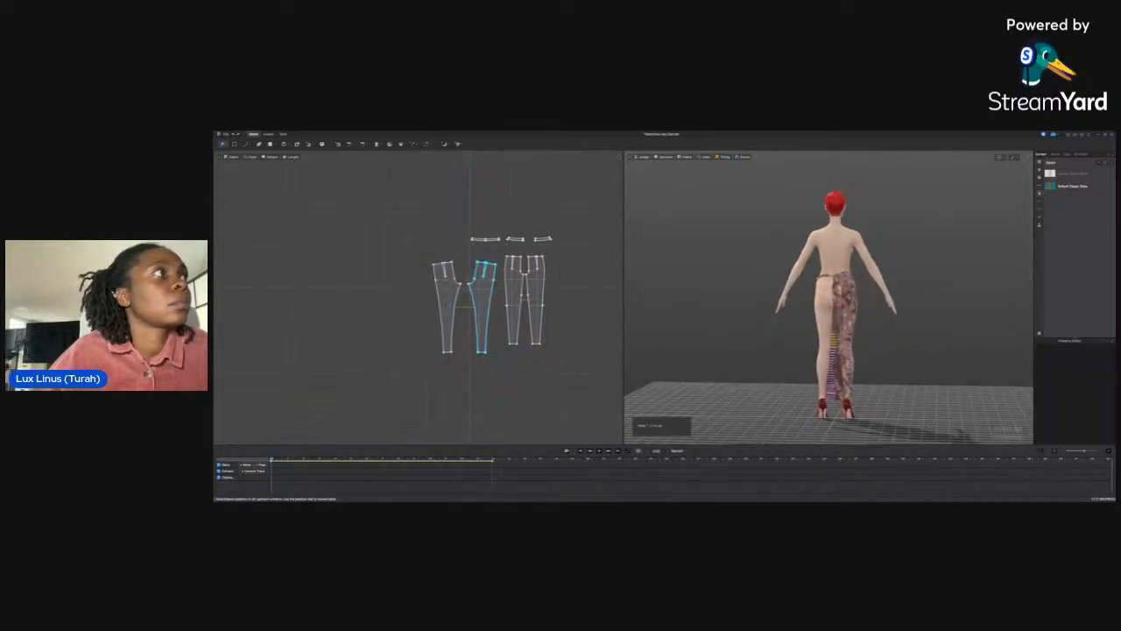
Move the mirrored back leg piece over the avatar's left leg in 3D and simulate it into place
click(447, 296)
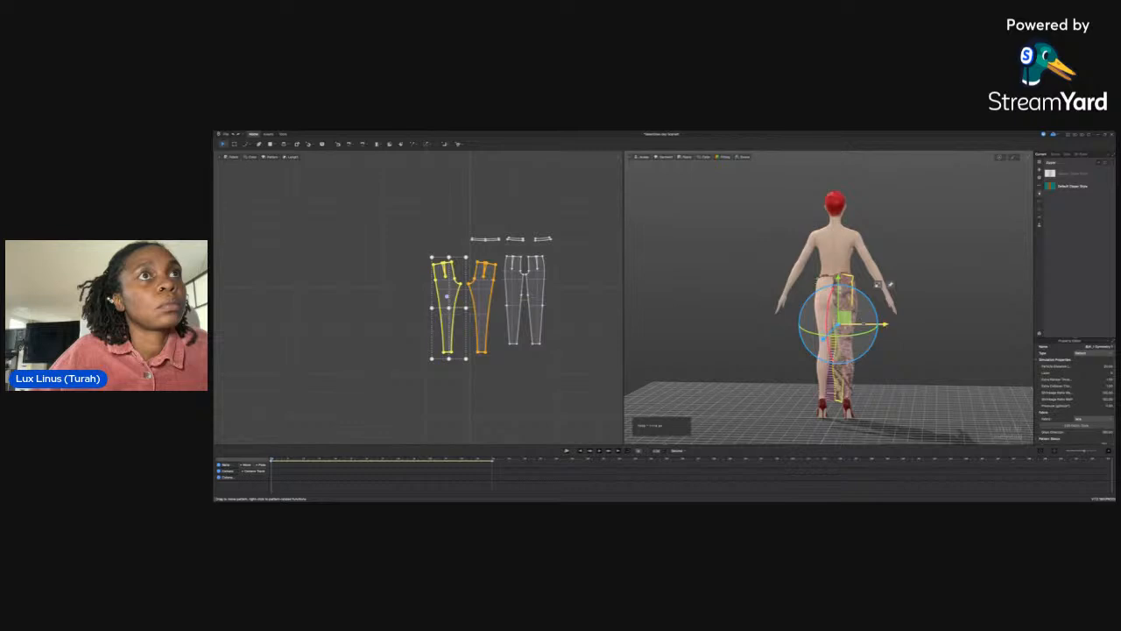
drag(878, 285, 862, 283)
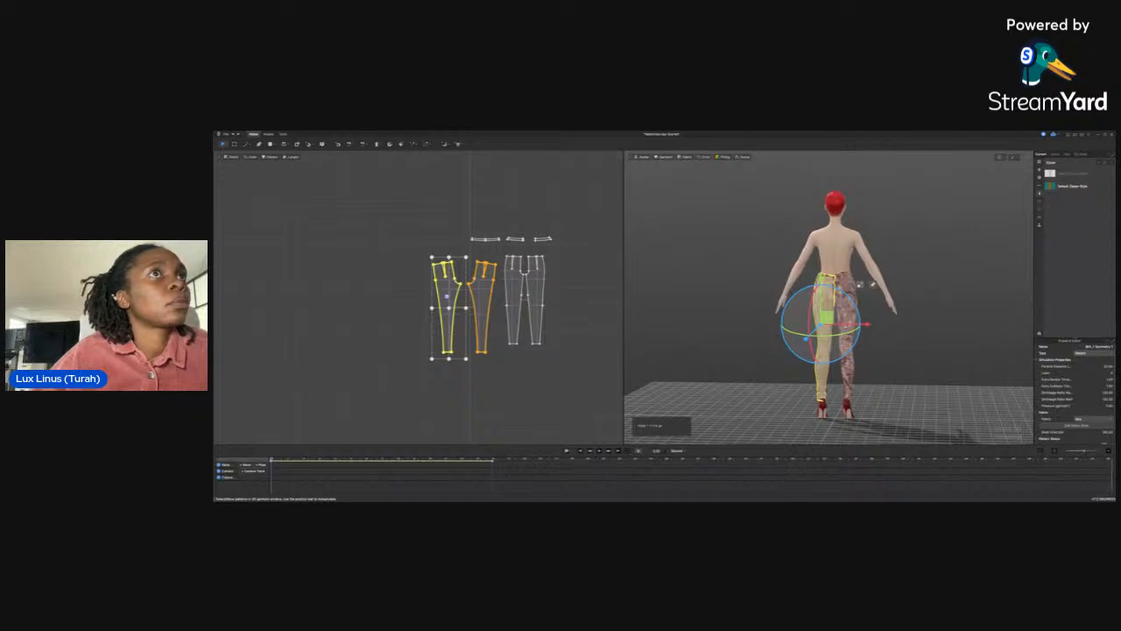
key(space)
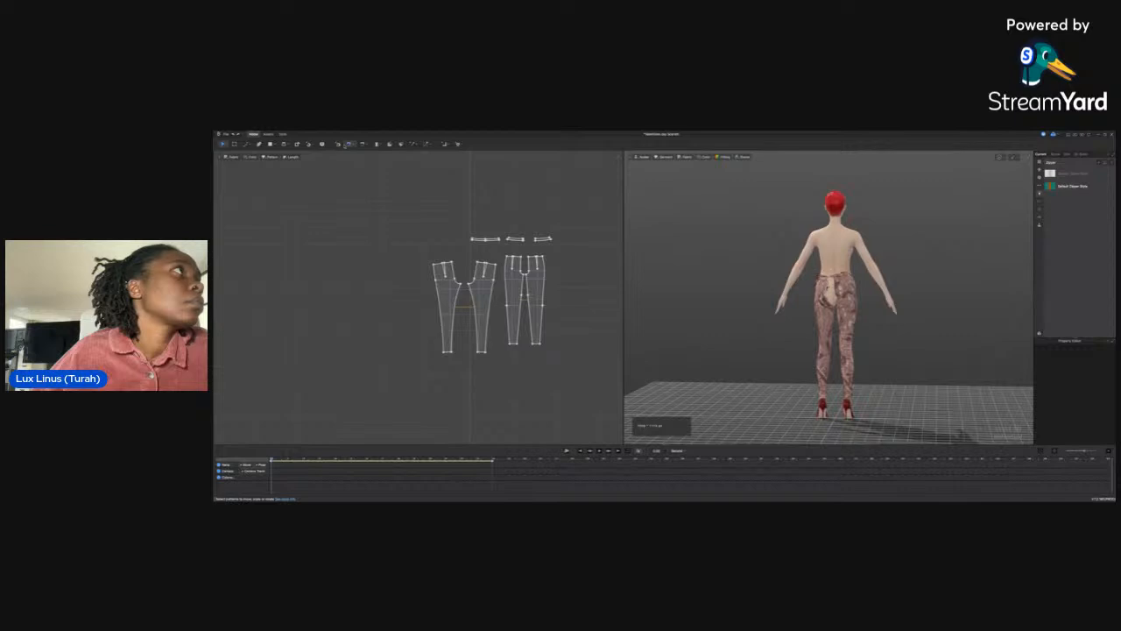
Sew the centre back seam and the crotch curve between the two back leg pieces of the trousers
click(349, 144)
click(454, 268)
click(485, 272)
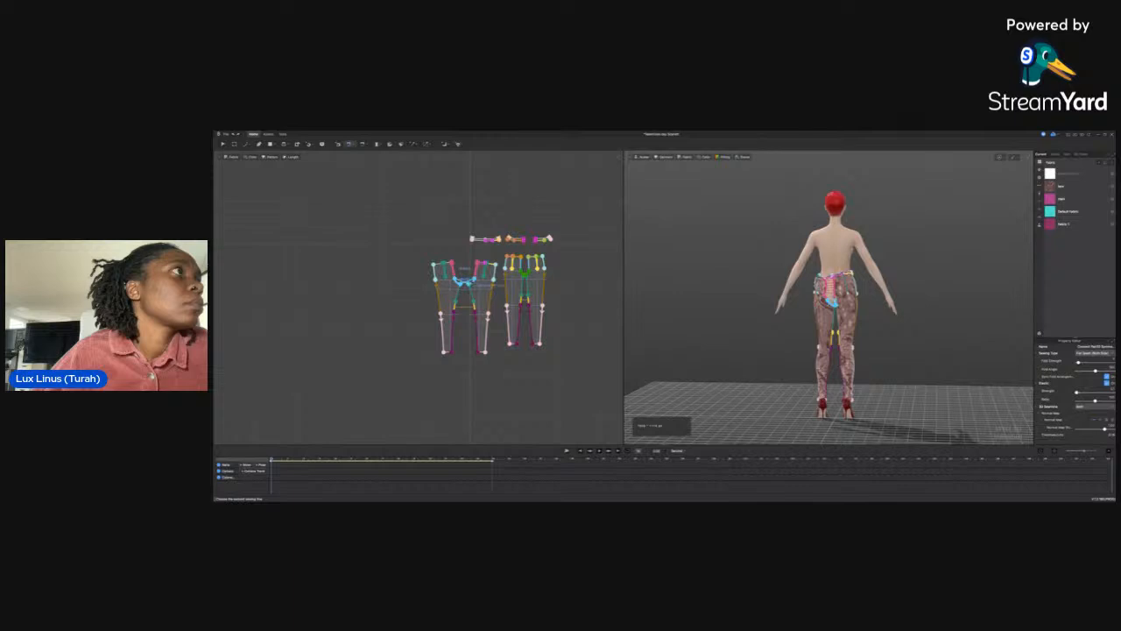
click(470, 283)
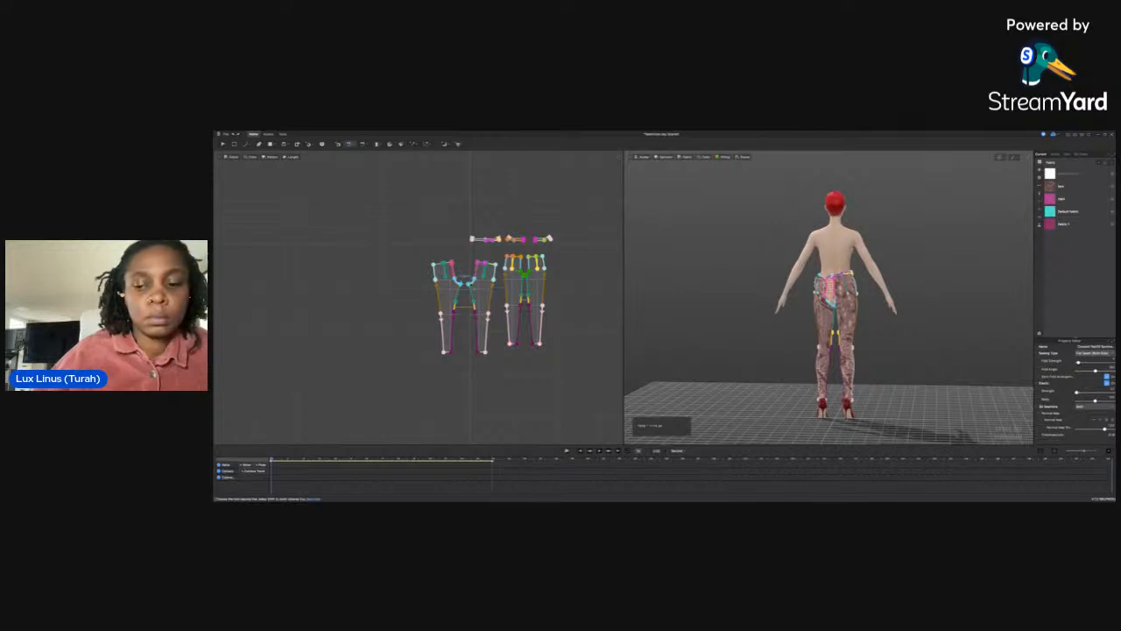
key(a)
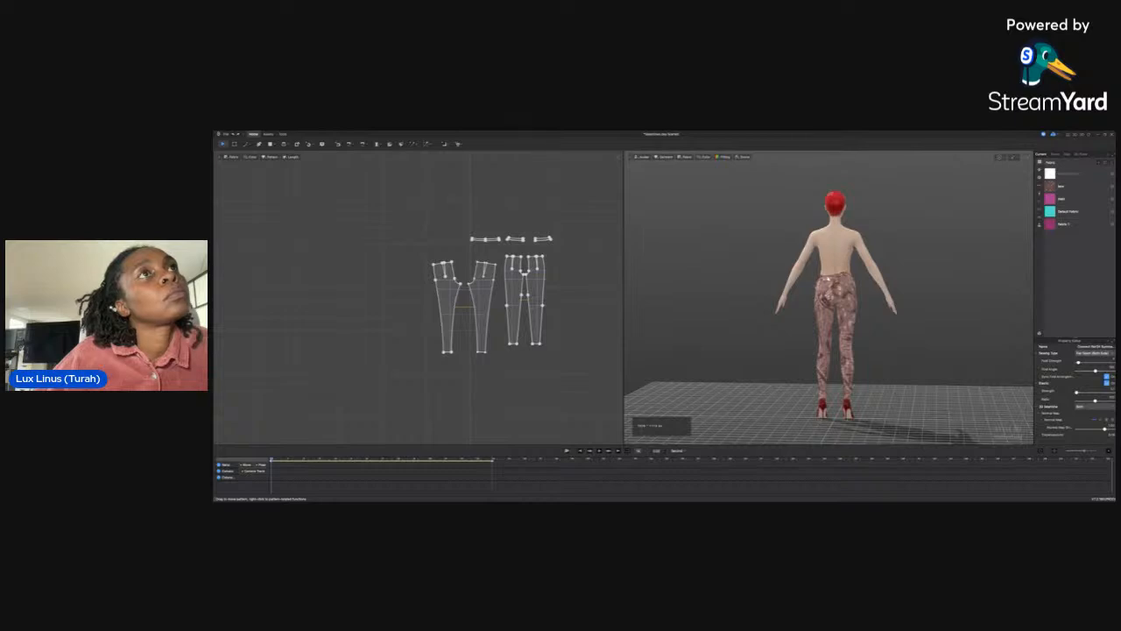
Sew the back waistband's lower edge to the mirrored back leg piece's waist edge on both sides of the dart, and simulate
click(827, 277)
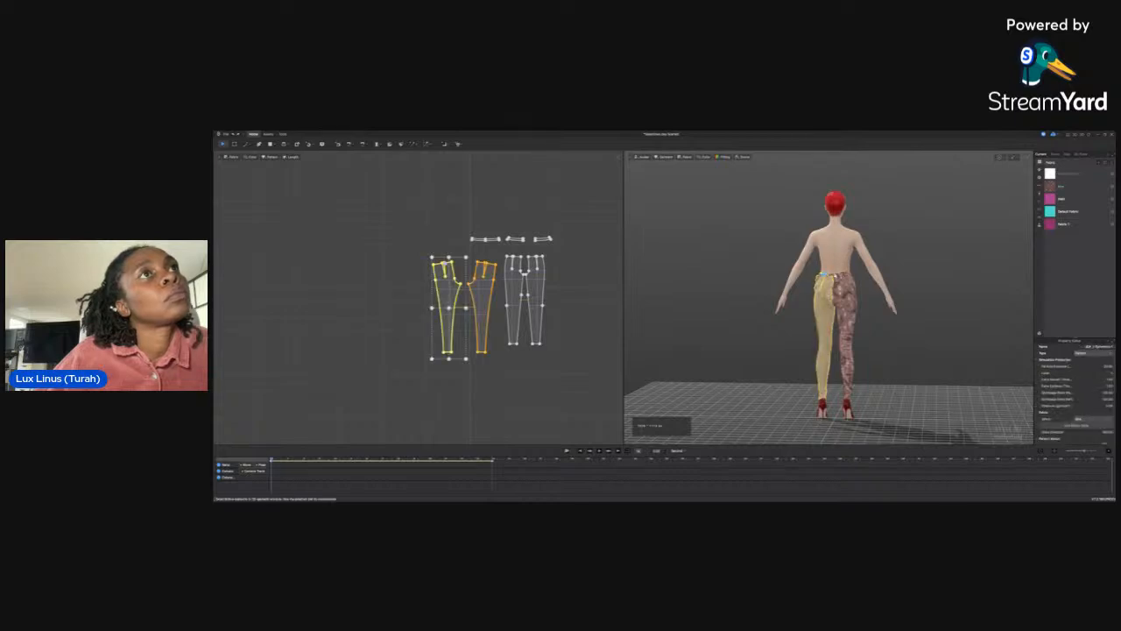
click(835, 273)
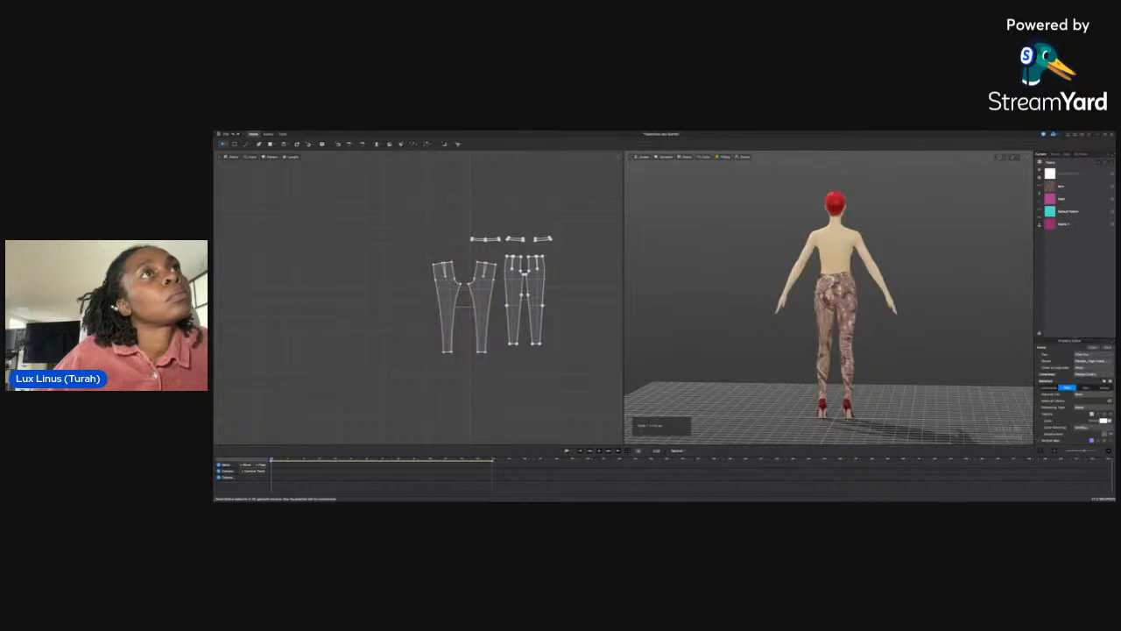
click(832, 274)
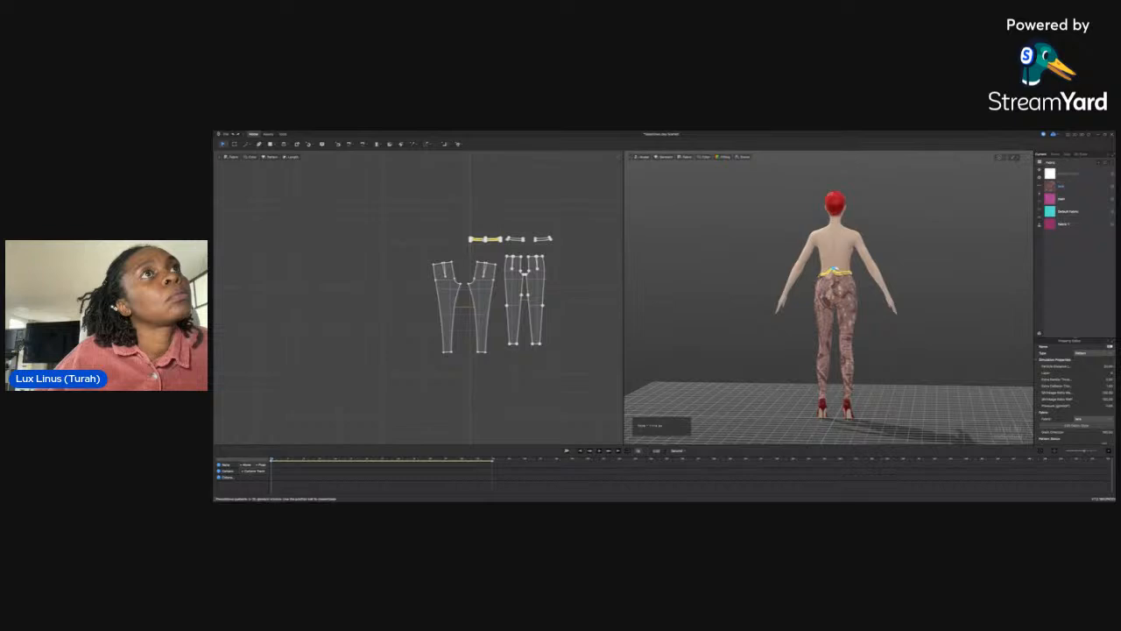
scroll(509, 231, up, 5)
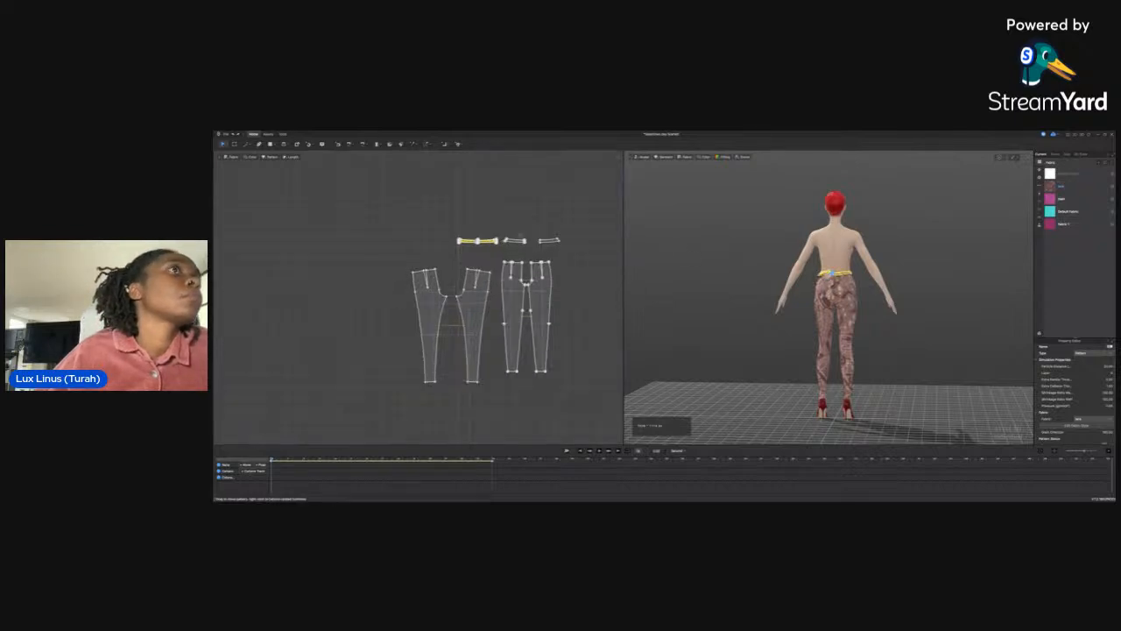
scroll(517, 230, down, 2)
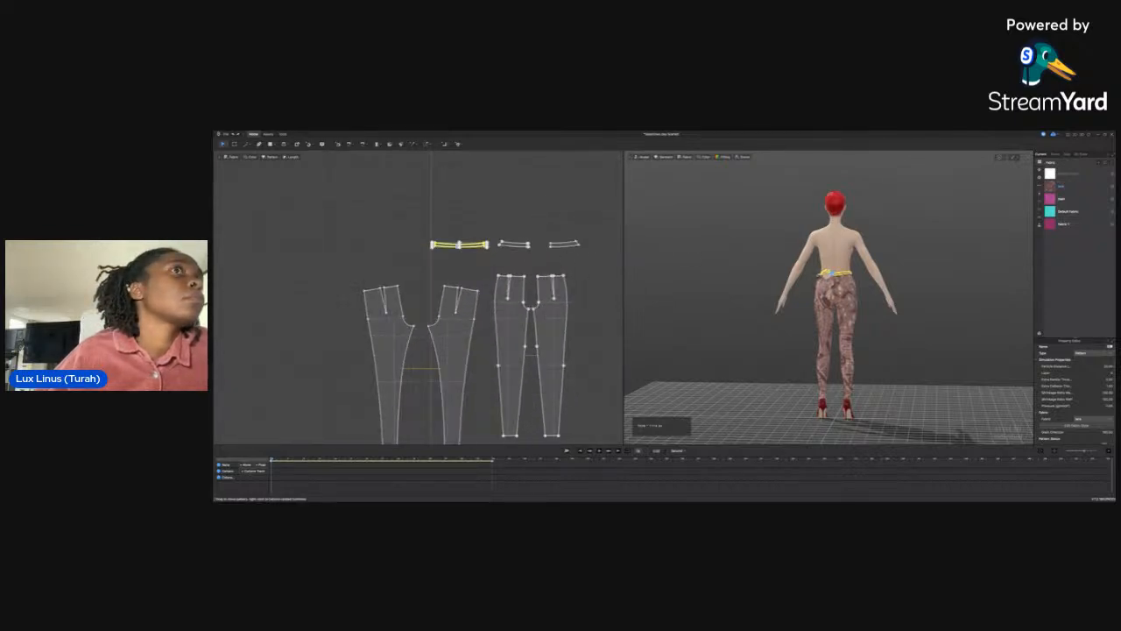
key(Escape)
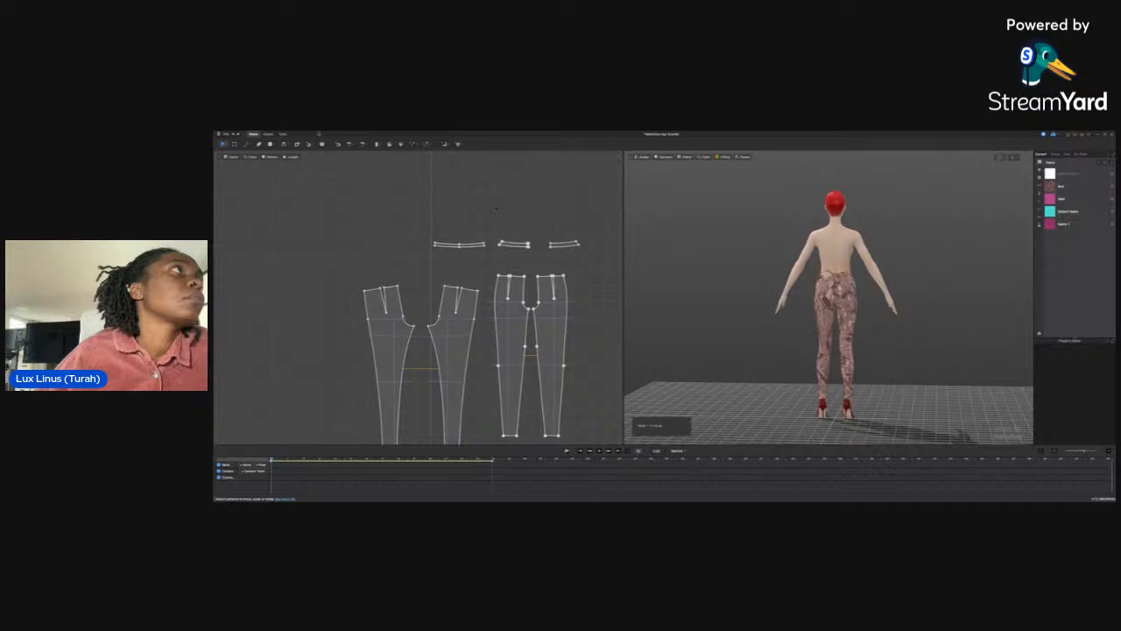
click(348, 144)
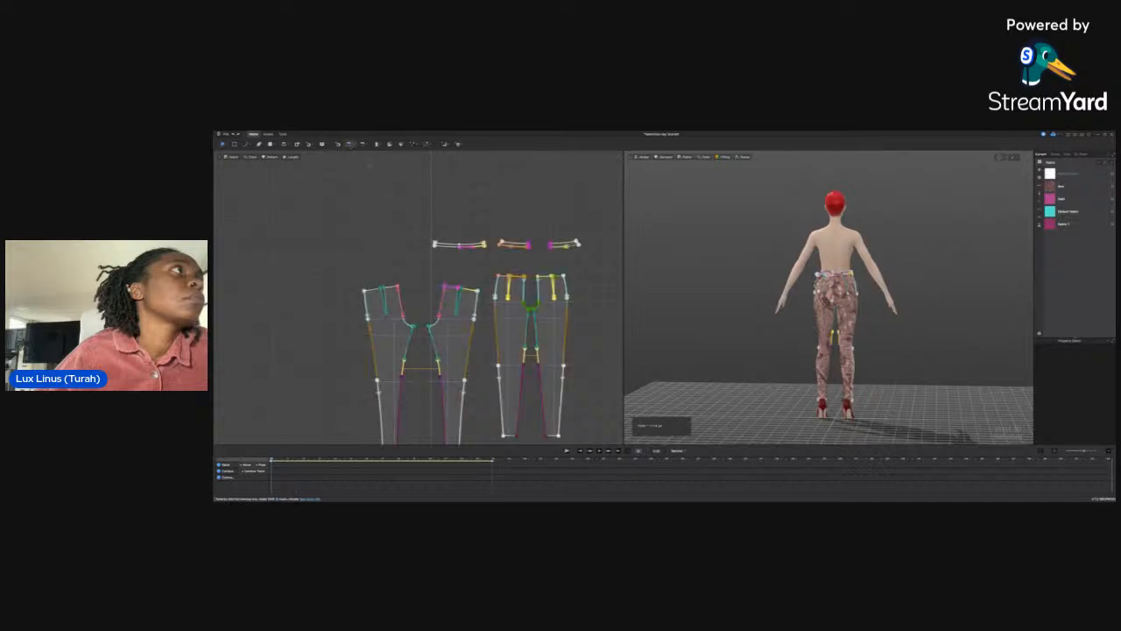
click(455, 247)
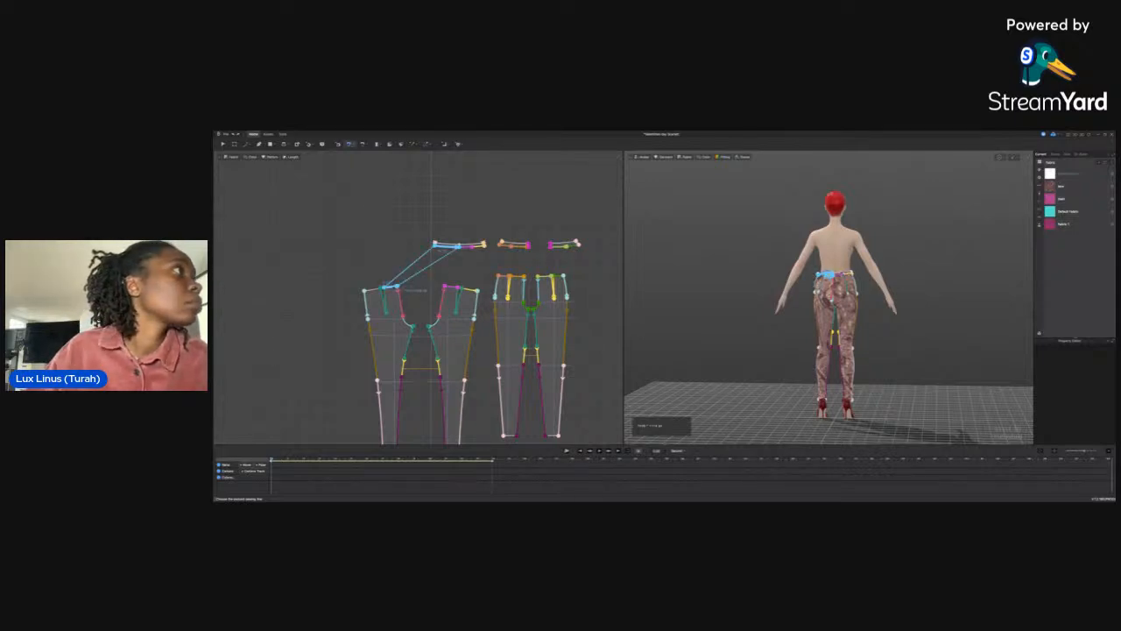
click(385, 288)
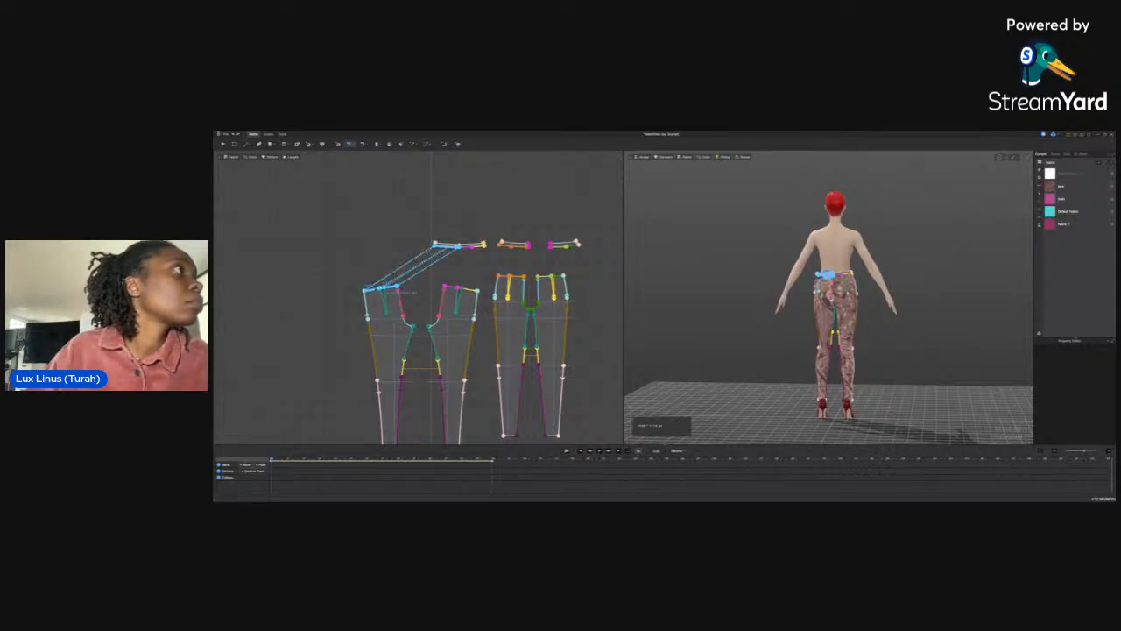
click(370, 287)
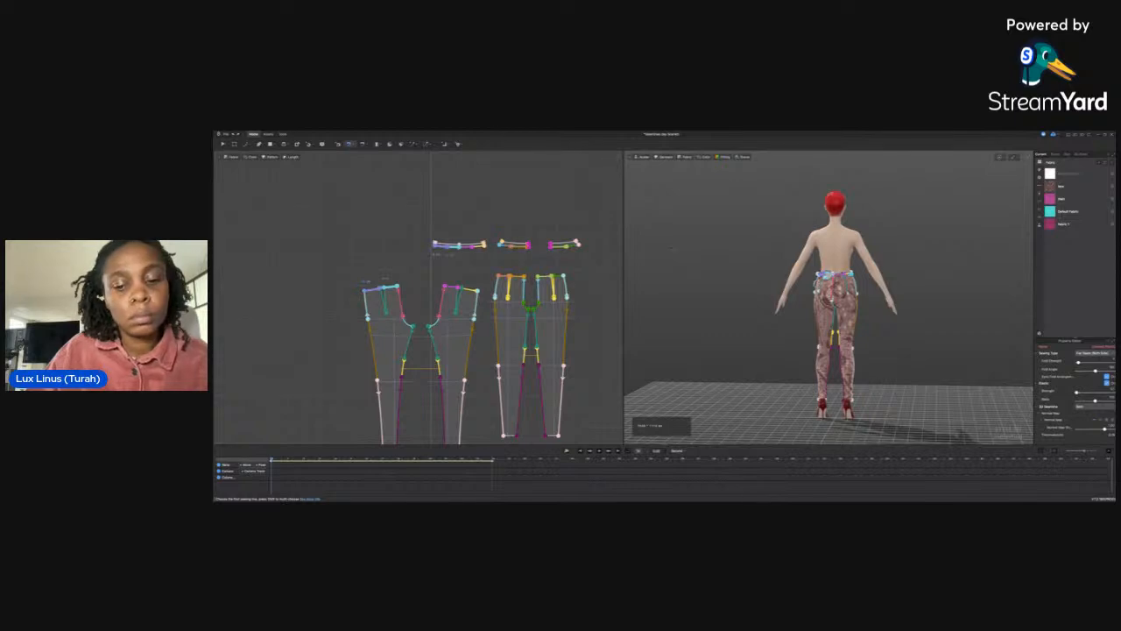
key(space)
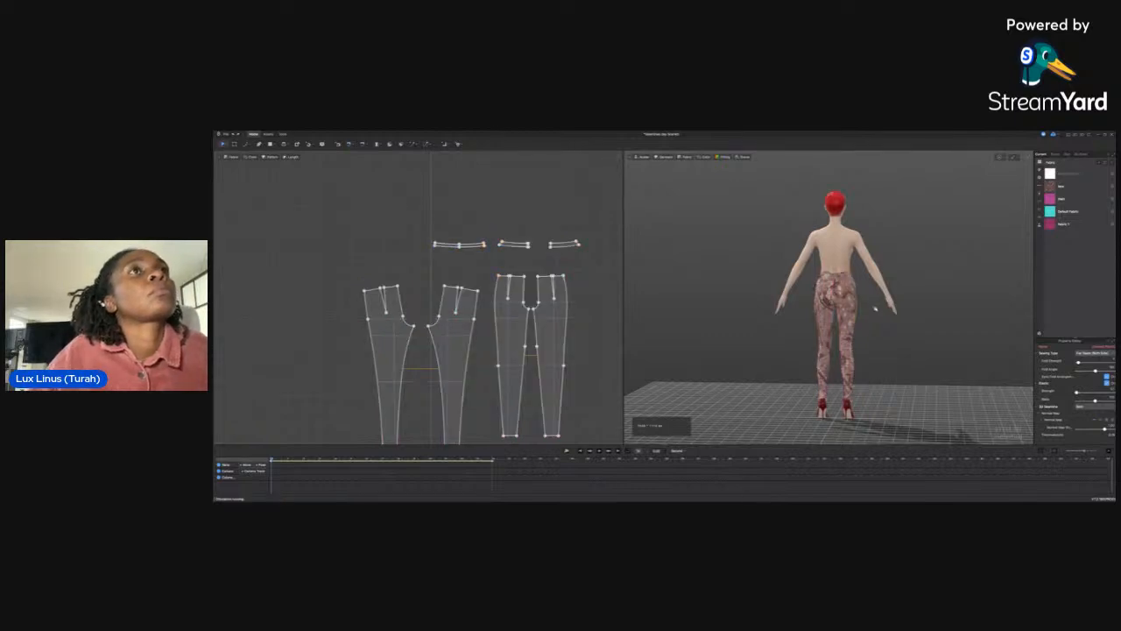
Pull the back waistband into place in 3D and nudge the three waistband pieces sideways in the 2D layout
click(801, 307)
mouse_move(801, 307)
right_down()
mouse_move(911, 310)
mouse_move(810, 312)
right_up()
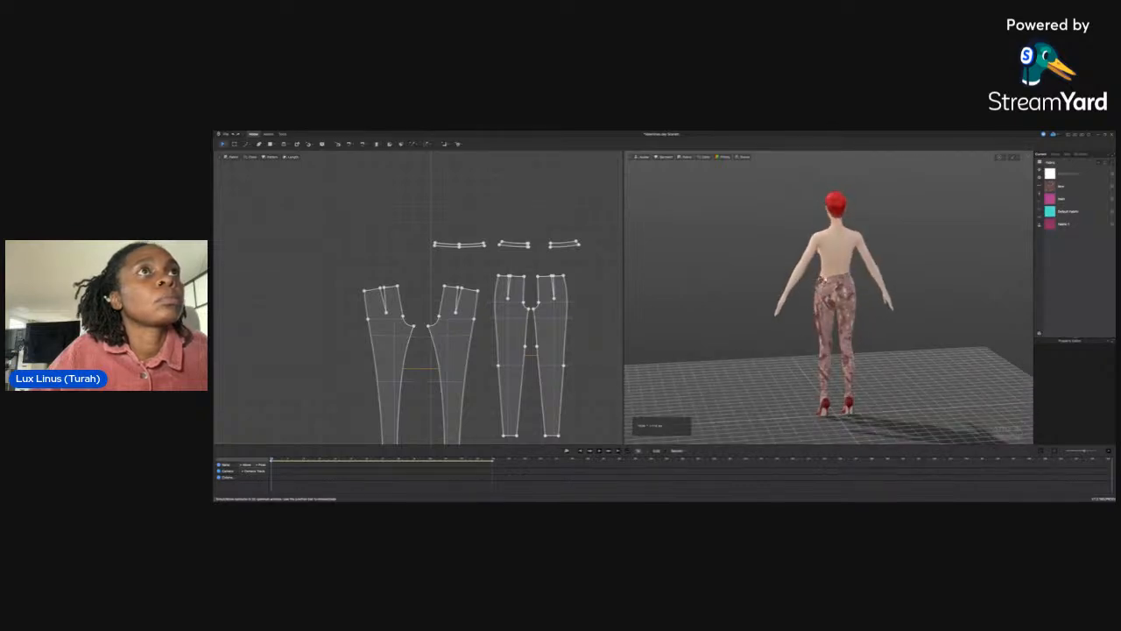
click(825, 279)
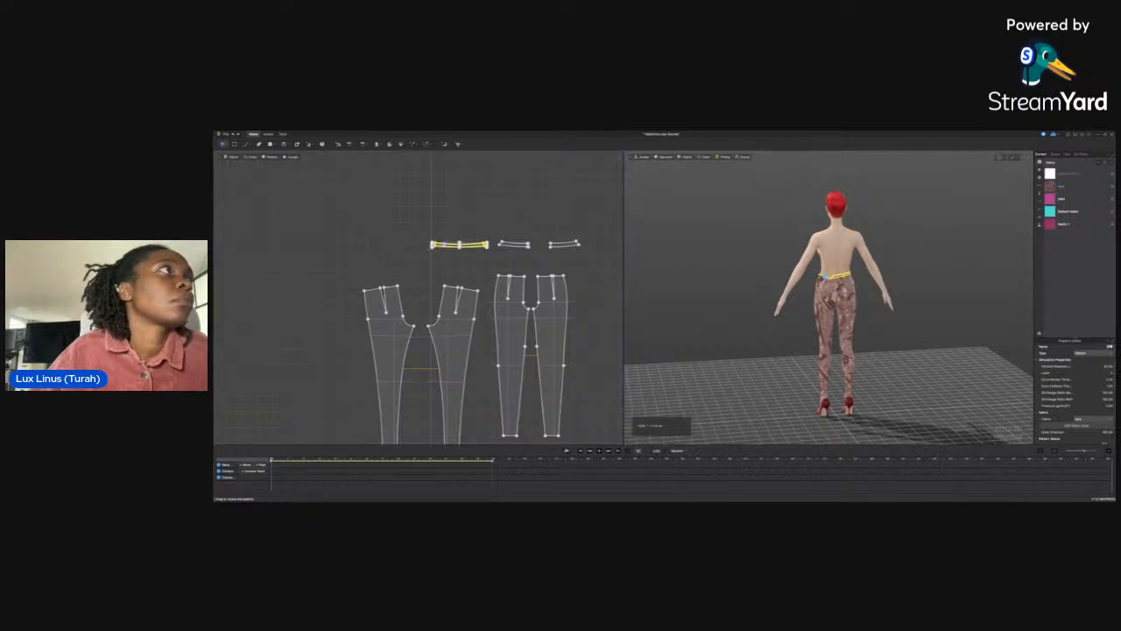
drag(443, 245, 438, 244)
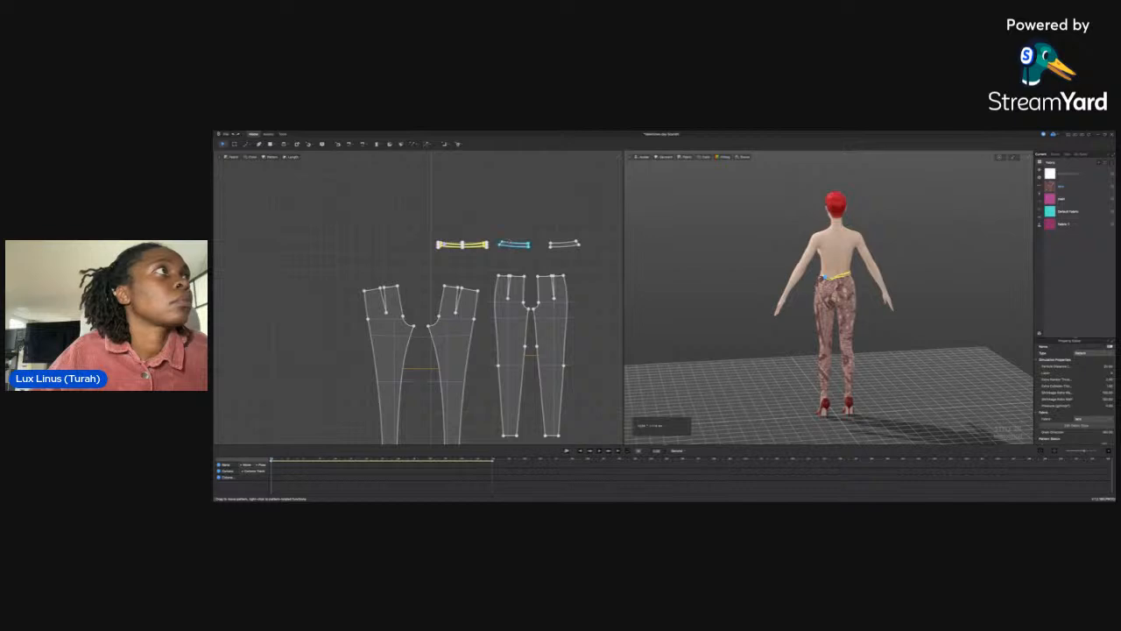
click(514, 244)
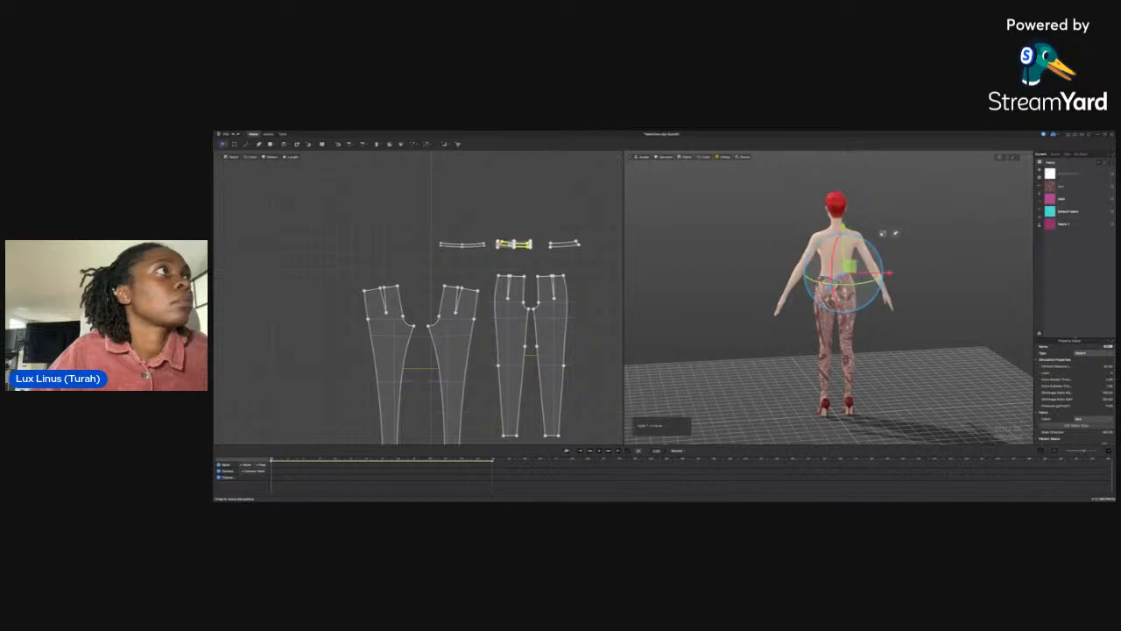
drag(496, 245, 501, 244)
click(564, 244)
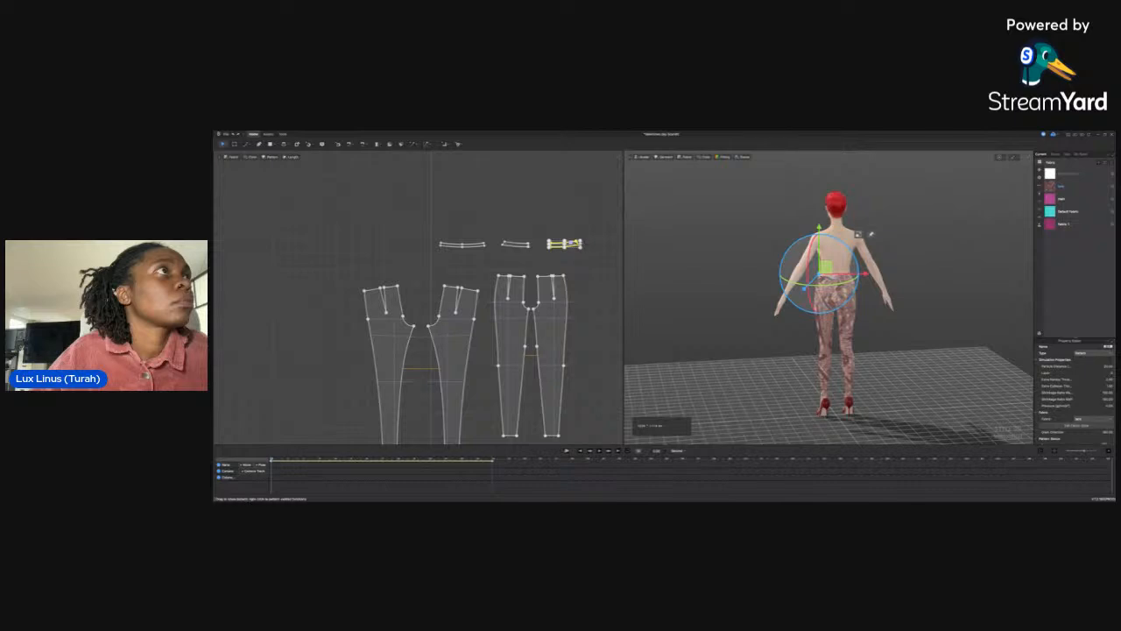
drag(580, 244, 578, 244)
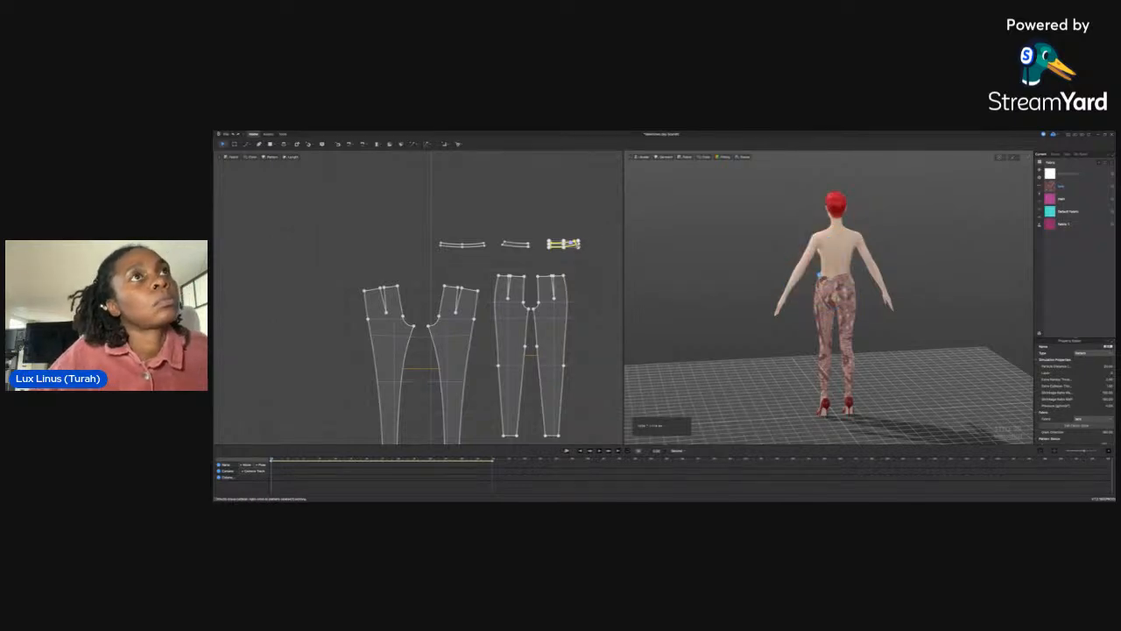
click(839, 278)
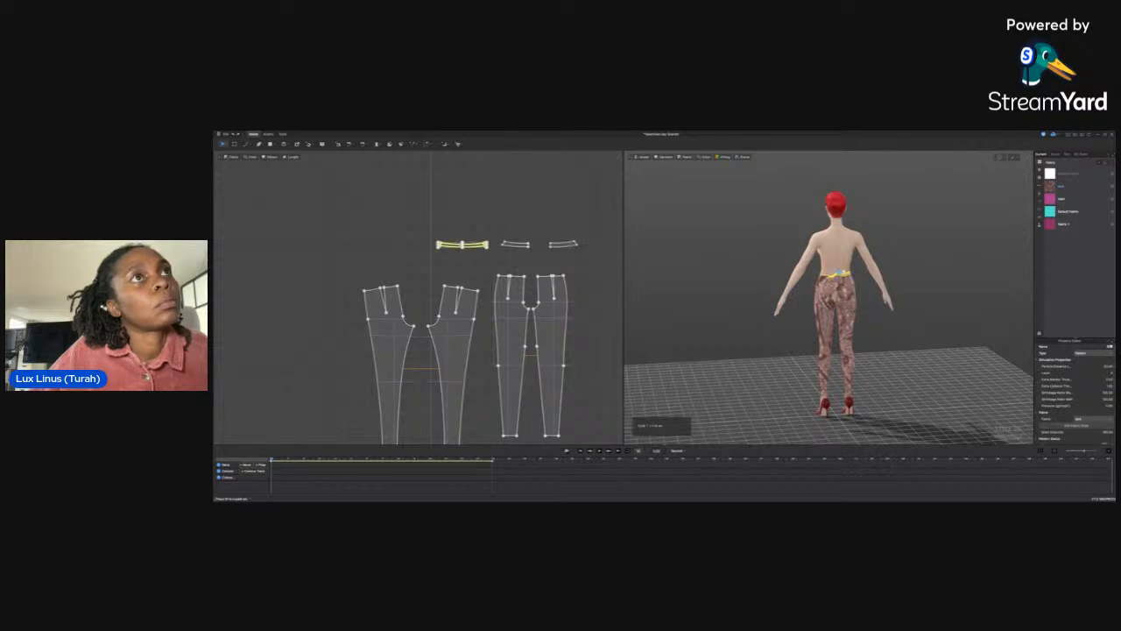
Pull the left back leg piece up at the waist in 3D, checking the fit from the side and back
click(846, 300)
right_drag(847, 300, 884, 304)
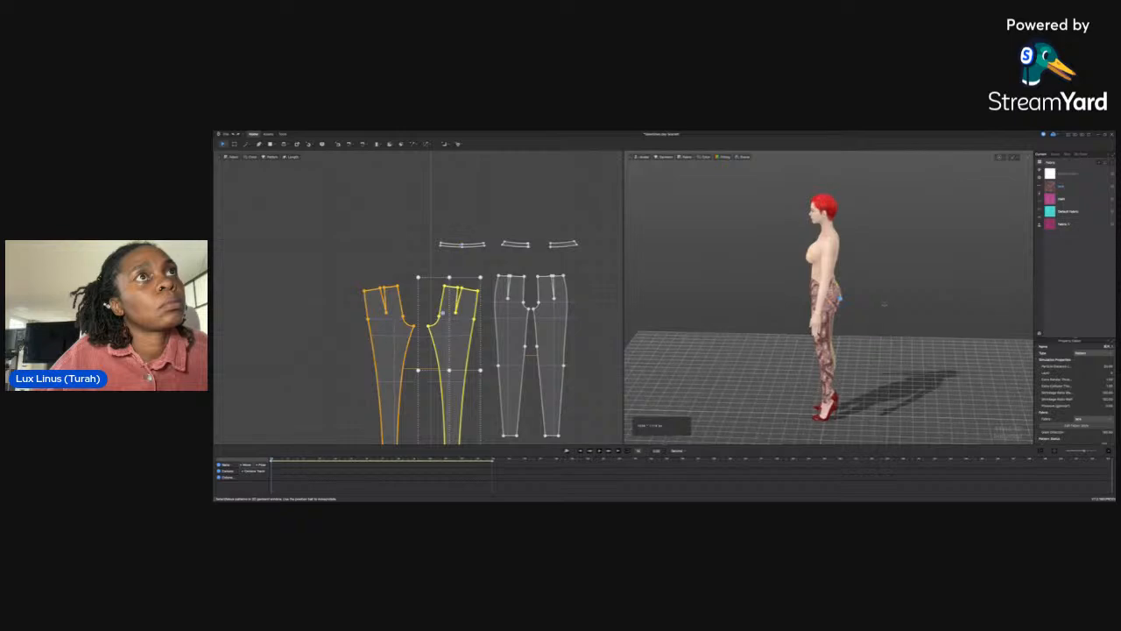
scroll(885, 304, up, 5)
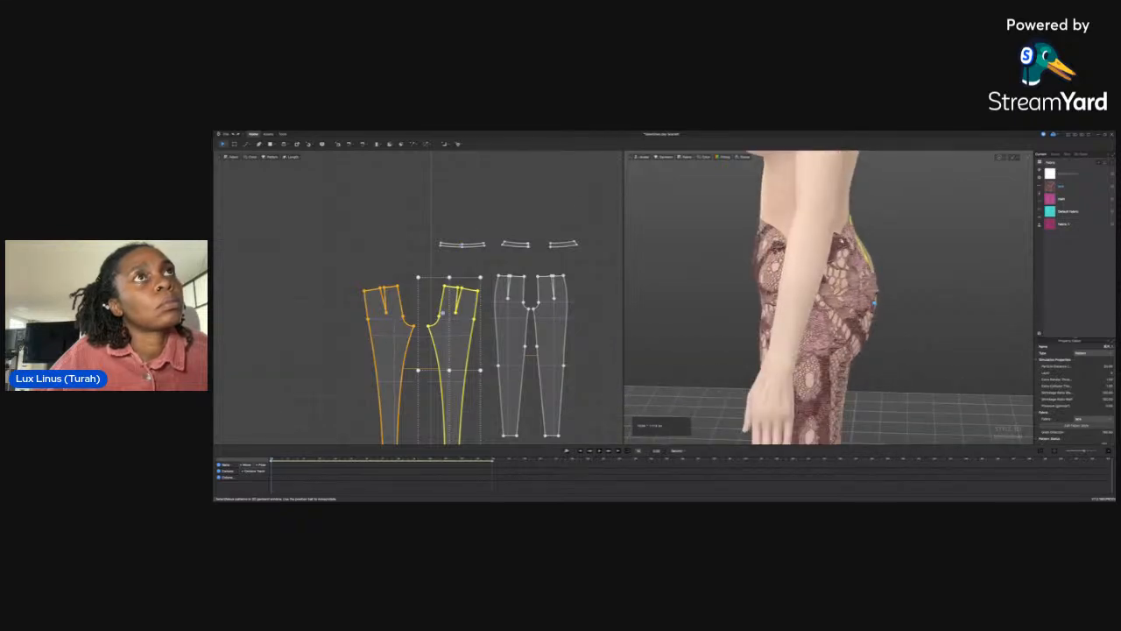
click(840, 240)
click(840, 230)
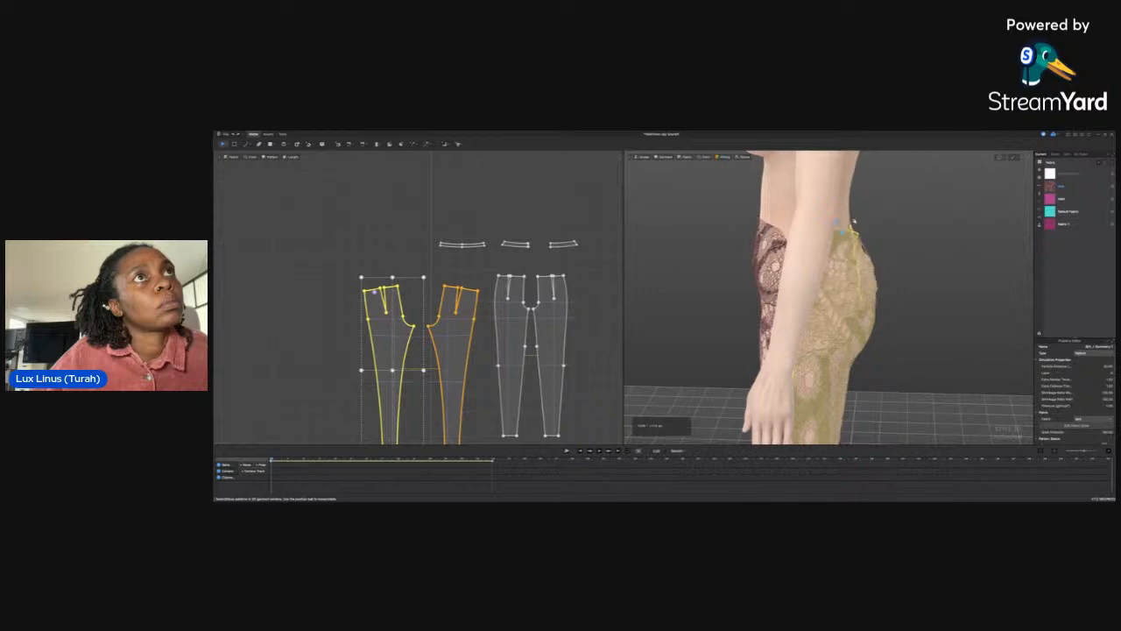
drag(848, 228, 850, 216)
right_drag(849, 219, 812, 288)
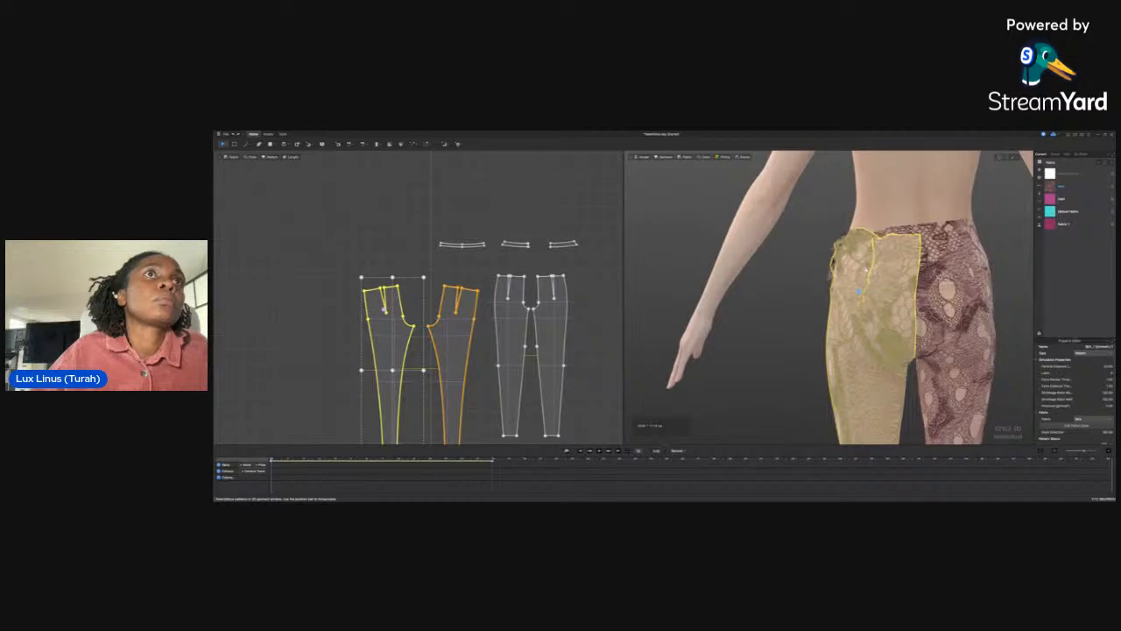
scroll(880, 299, up, 3)
scroll(881, 299, down, 8)
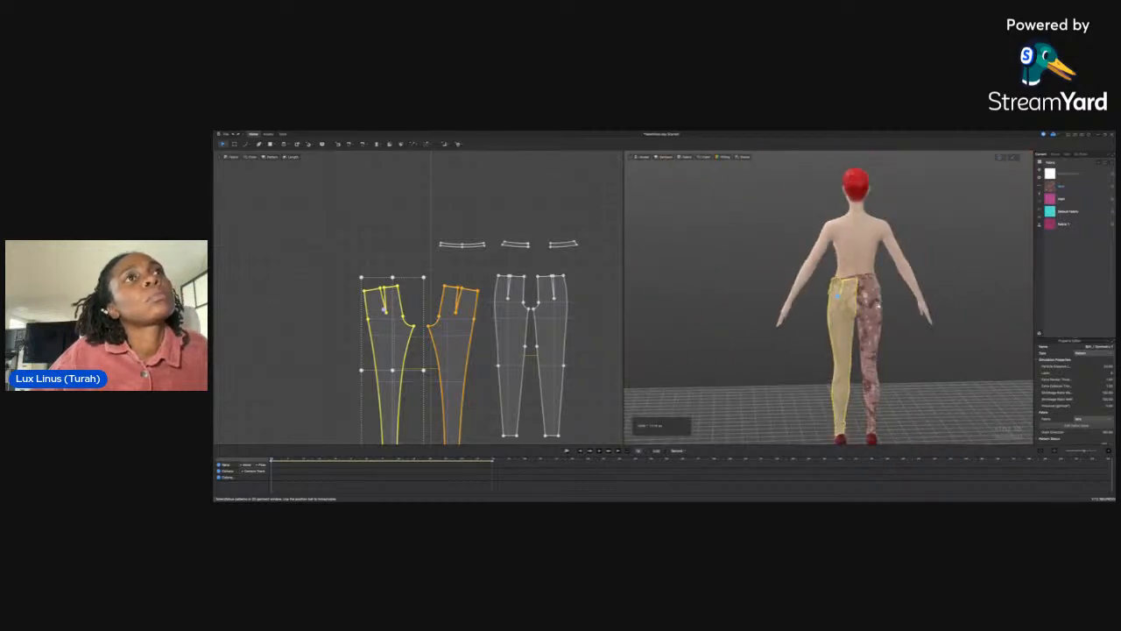
Pull the left back leg piece outward at the hip in 3D and simulate the trousers
click(455, 313)
click(389, 304)
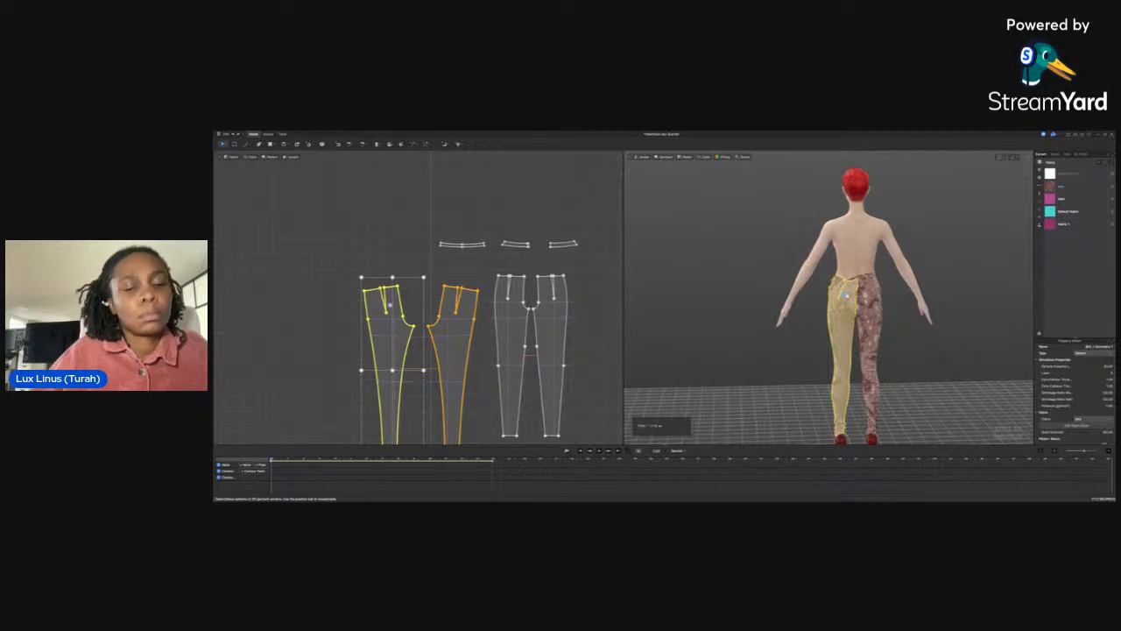
click(844, 311)
drag(850, 298, 830, 297)
key(space)
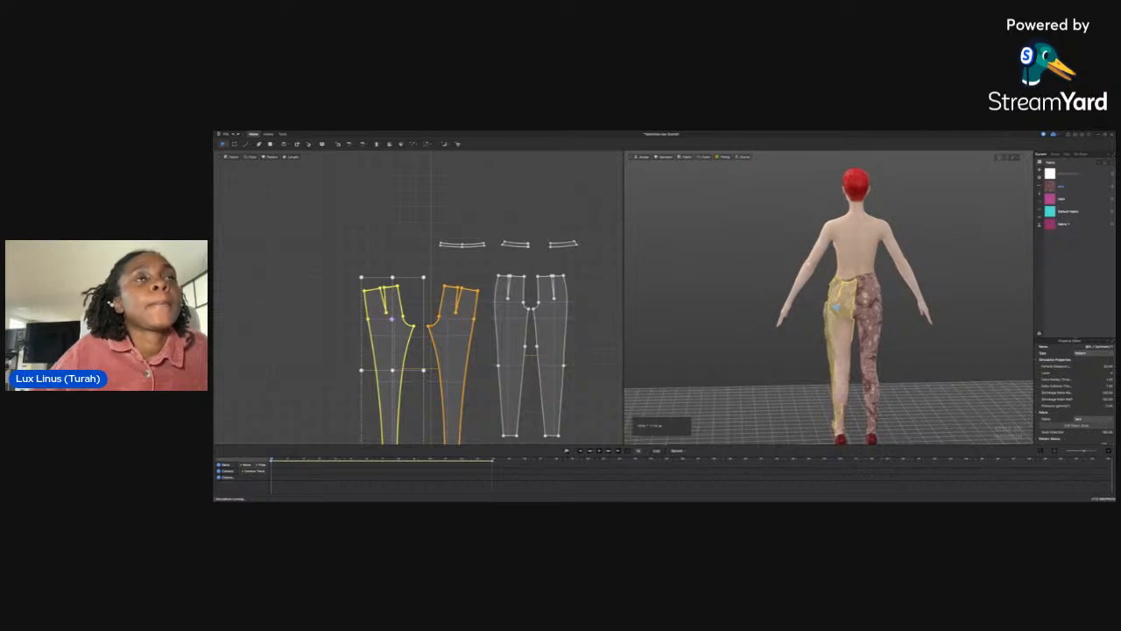
Pull the left back leg piece at the thigh from the side, simulate it and check the back
click(803, 364)
right_drag(803, 367, 862, 370)
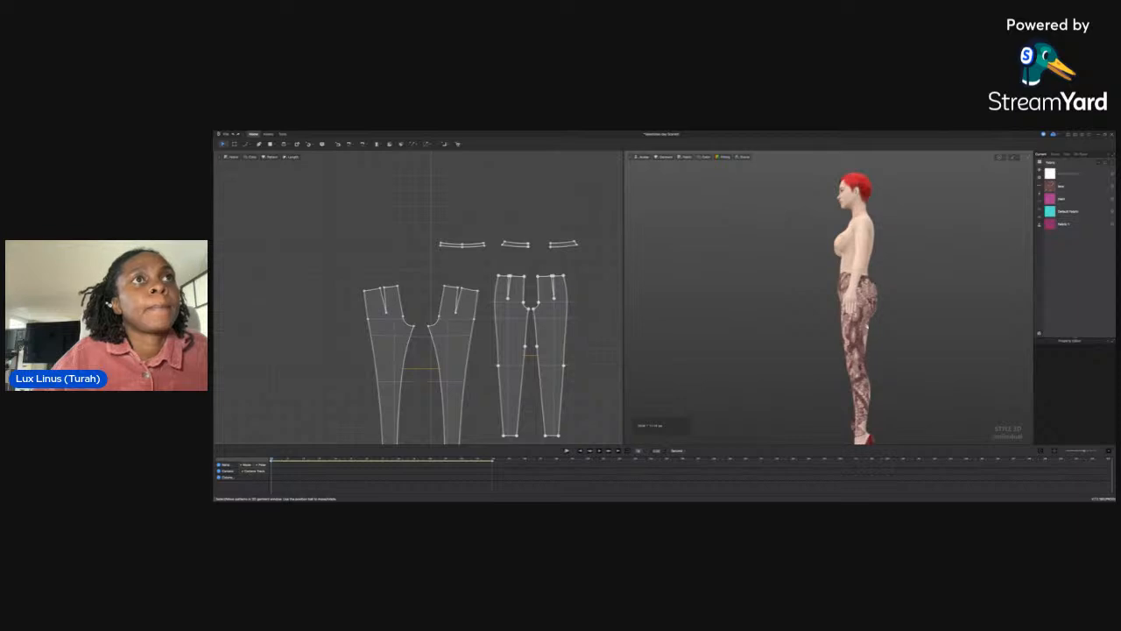
click(865, 326)
key(space)
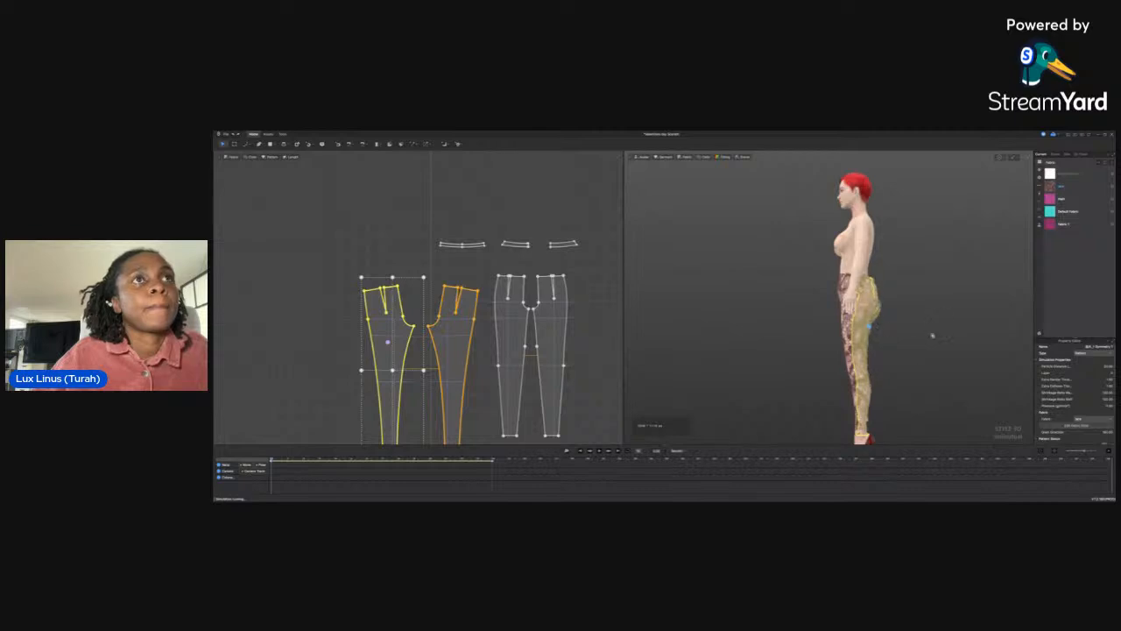
click(908, 344)
right_drag(907, 345, 855, 346)
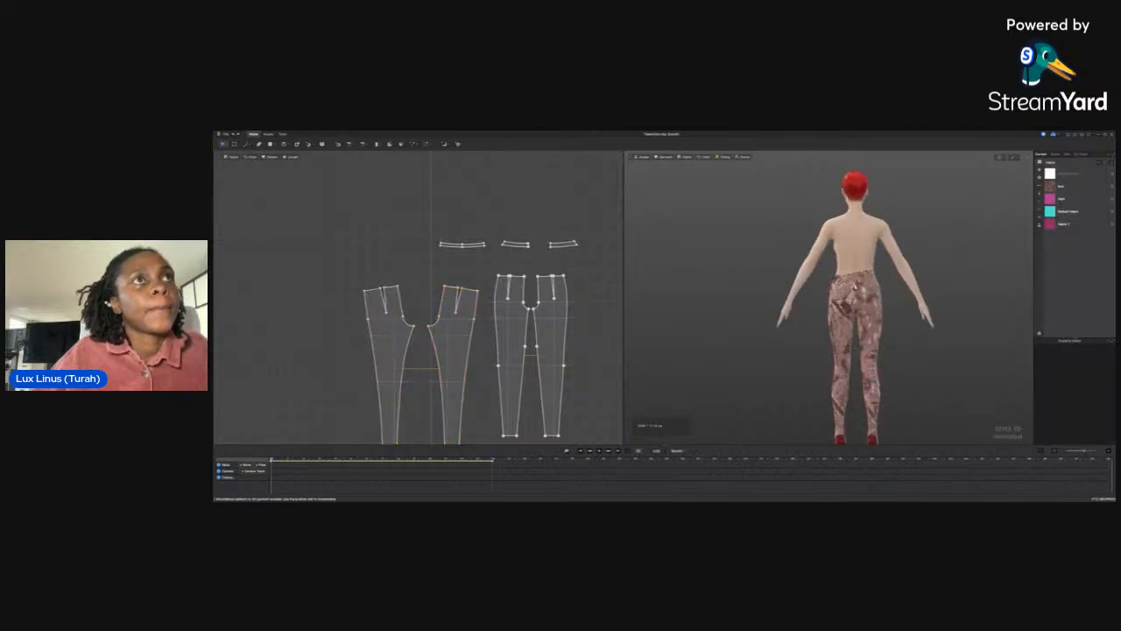
Delete all pattern pieces of the trousers, including the three waistband pieces
click(510, 349)
scroll(507, 348, down, 4)
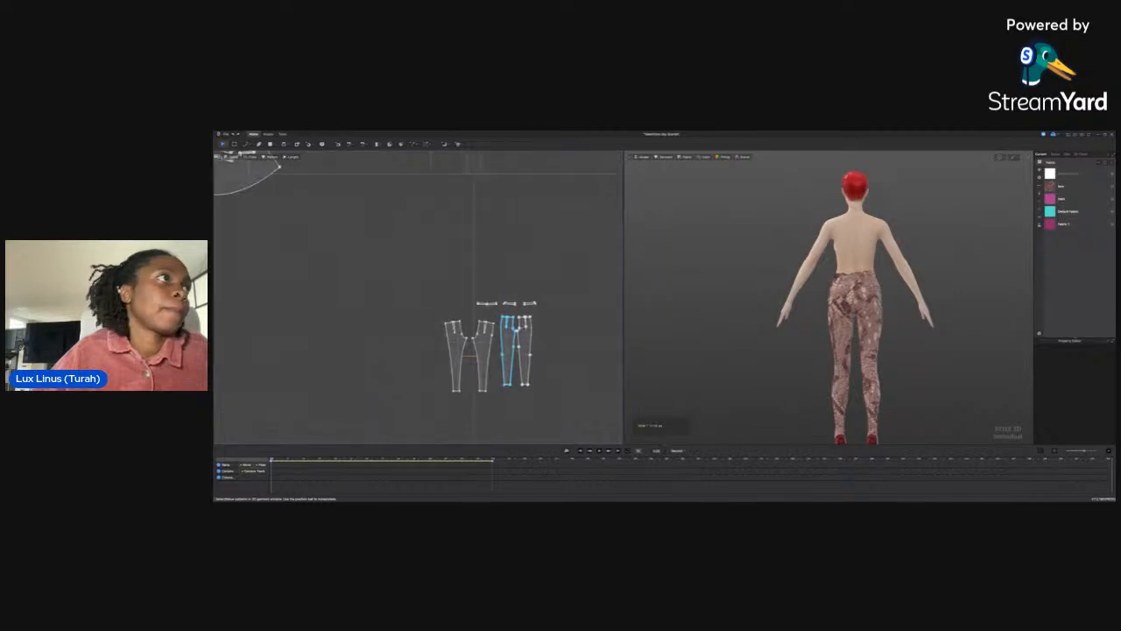
drag(437, 285, 565, 401)
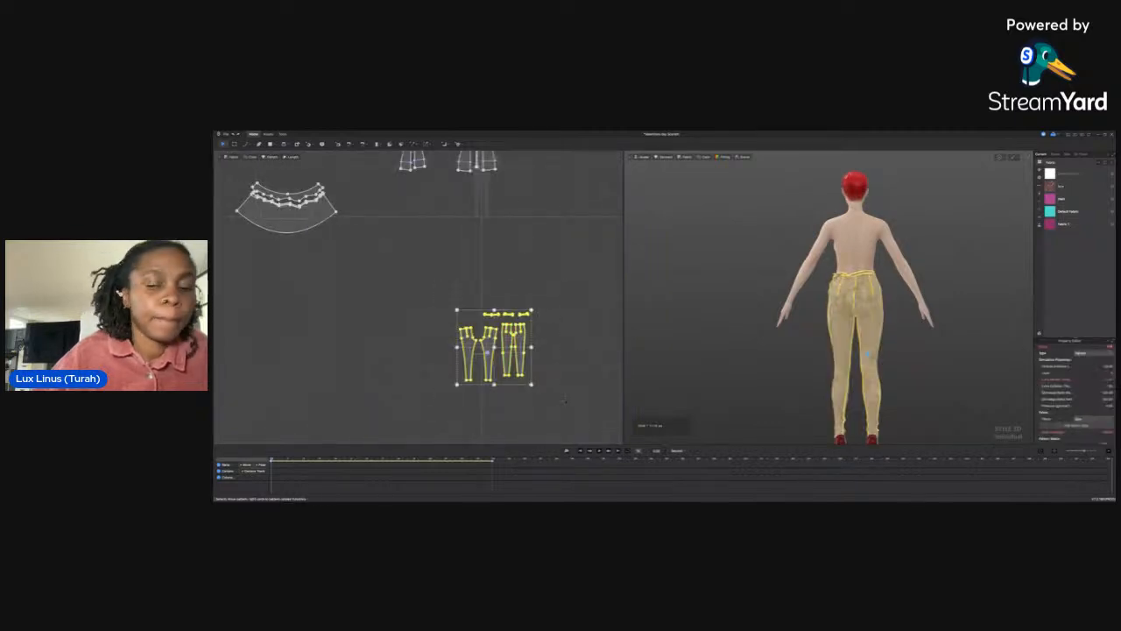
key(Delete)
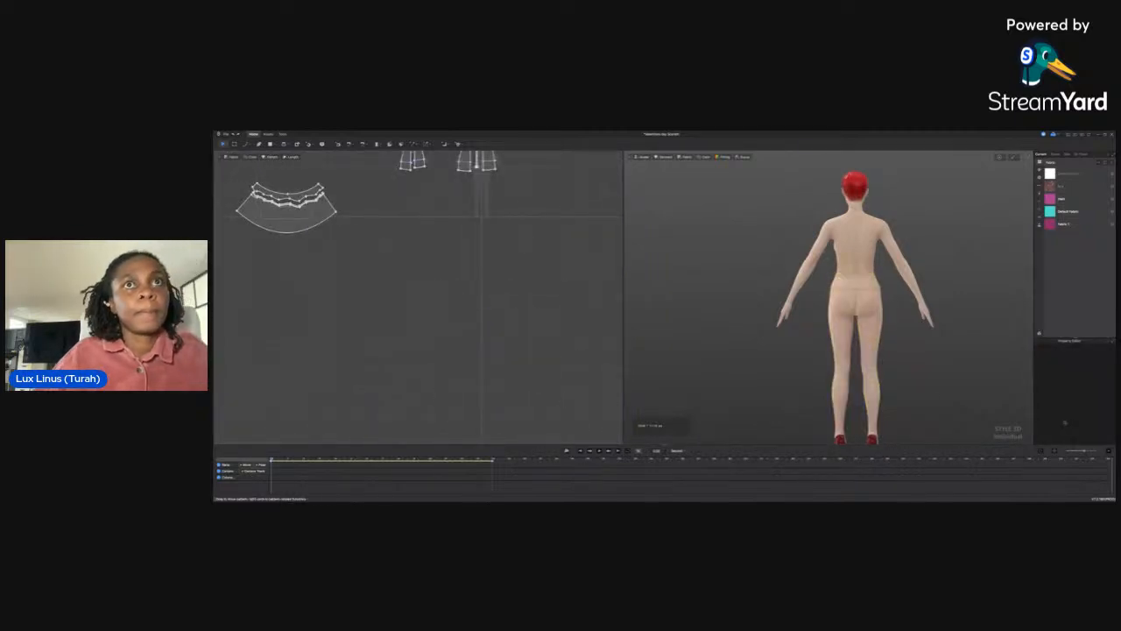
key(2)
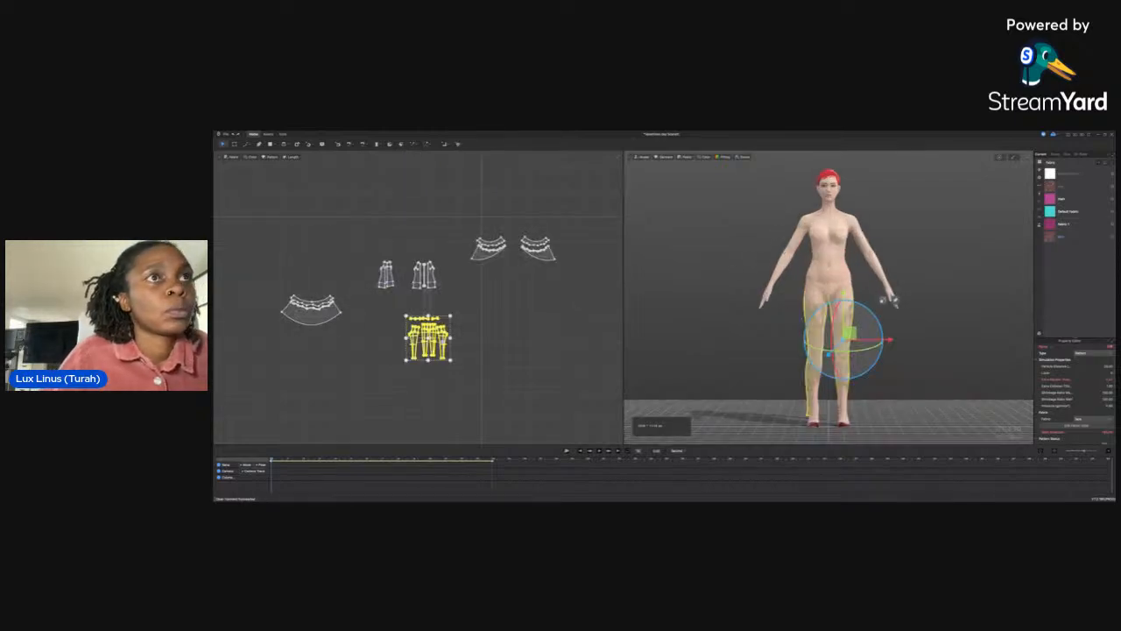
Move the two front leg pieces of the fresh trousers up and forward in 3D, clear of the avatar's legs
key(Escape)
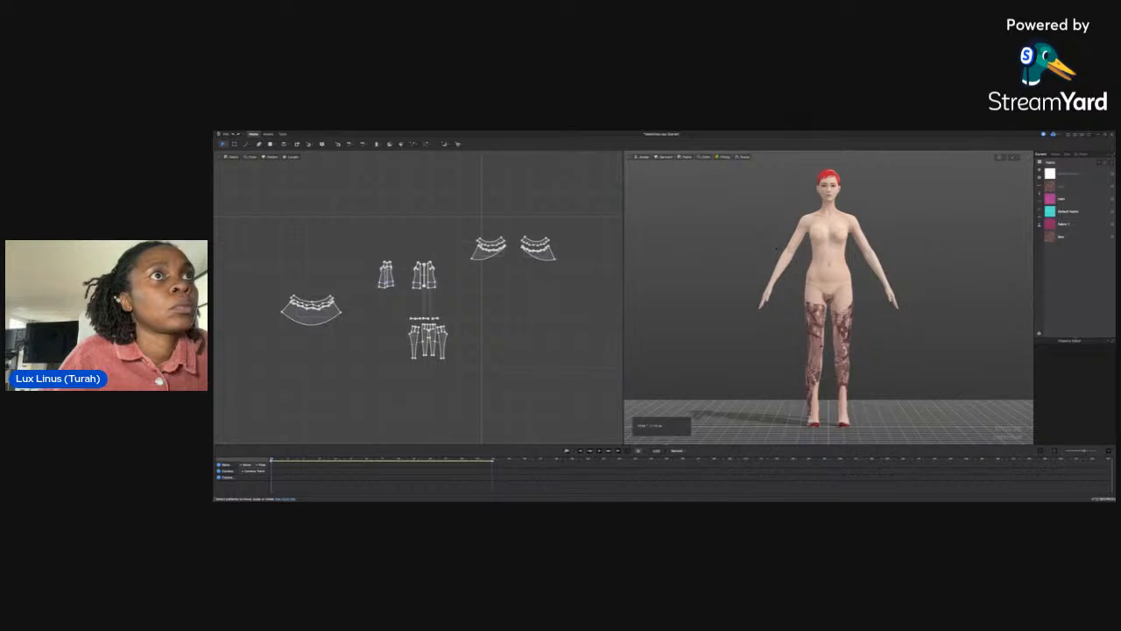
click(813, 341)
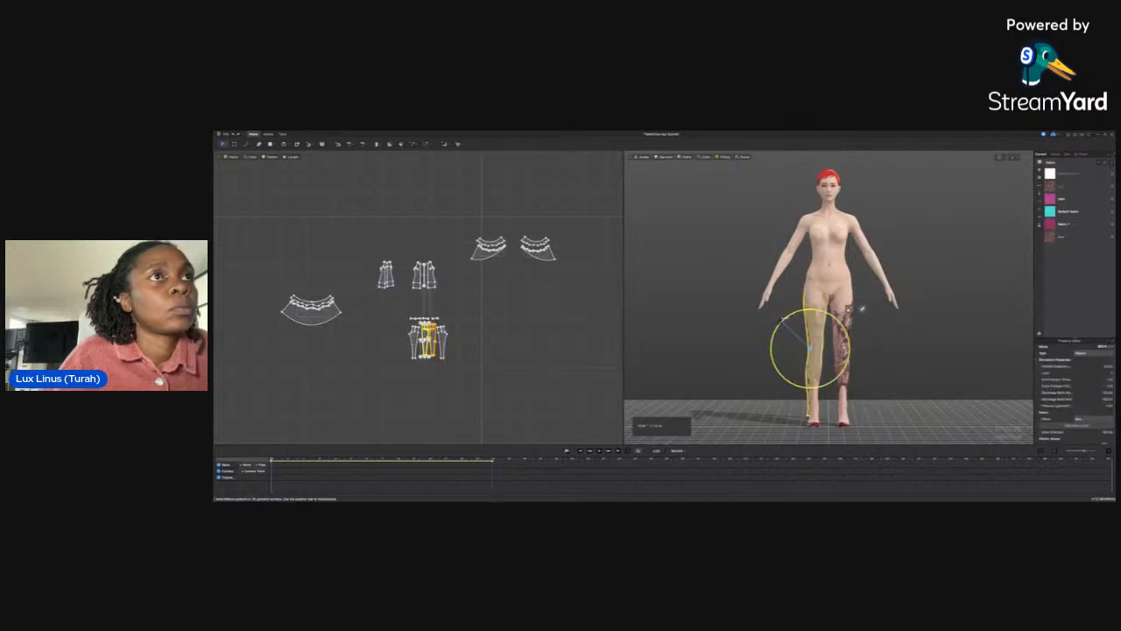
drag(782, 320, 784, 319)
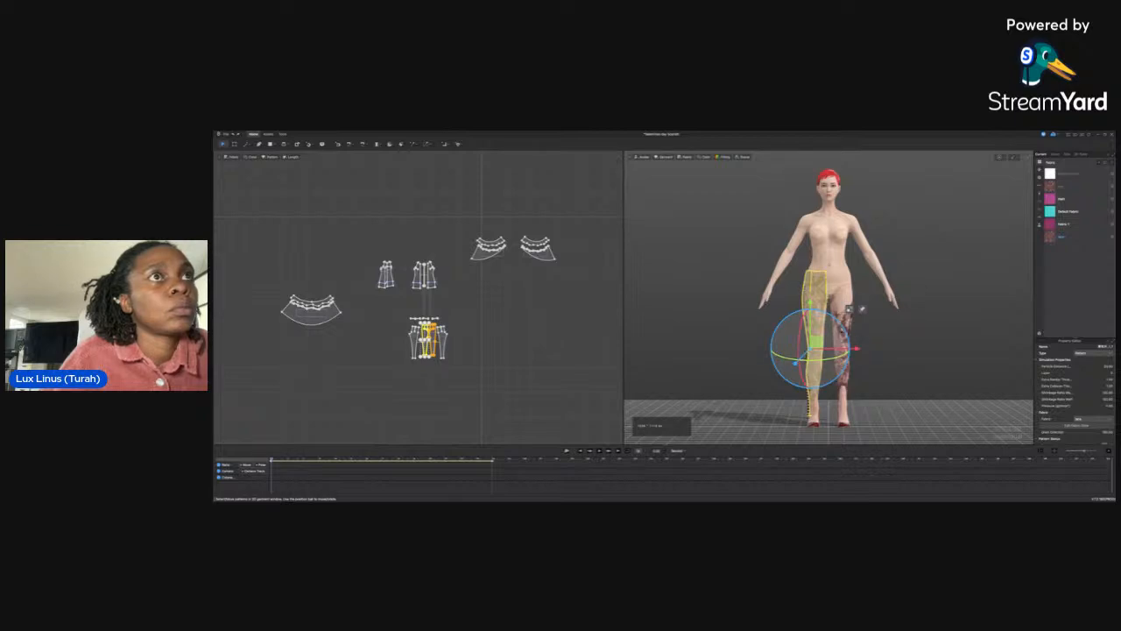
click(849, 309)
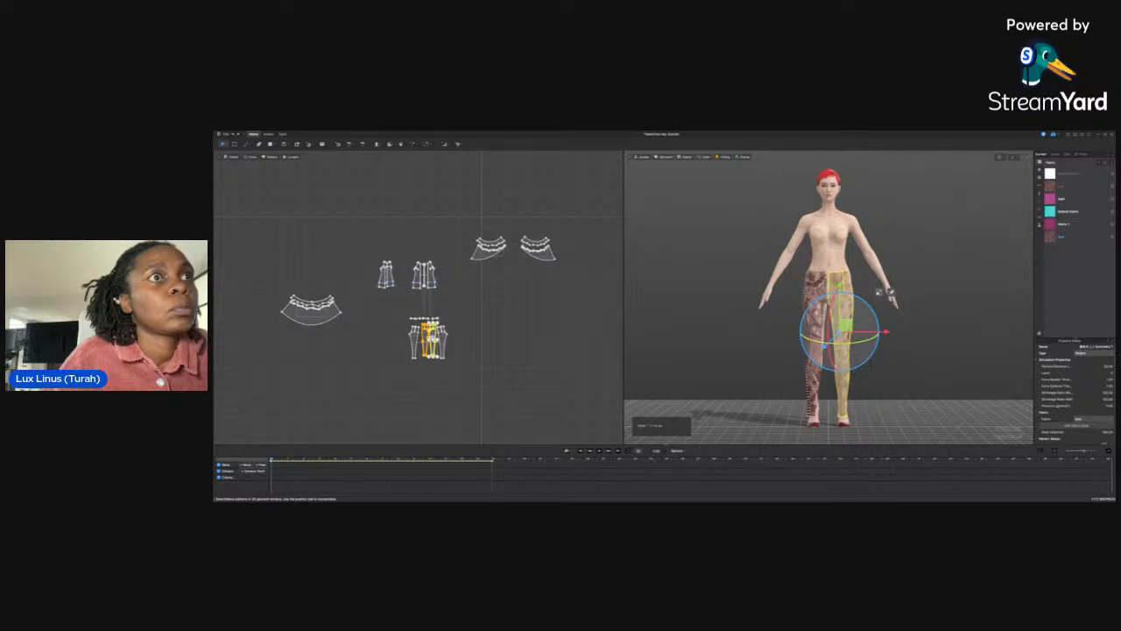
click(816, 378)
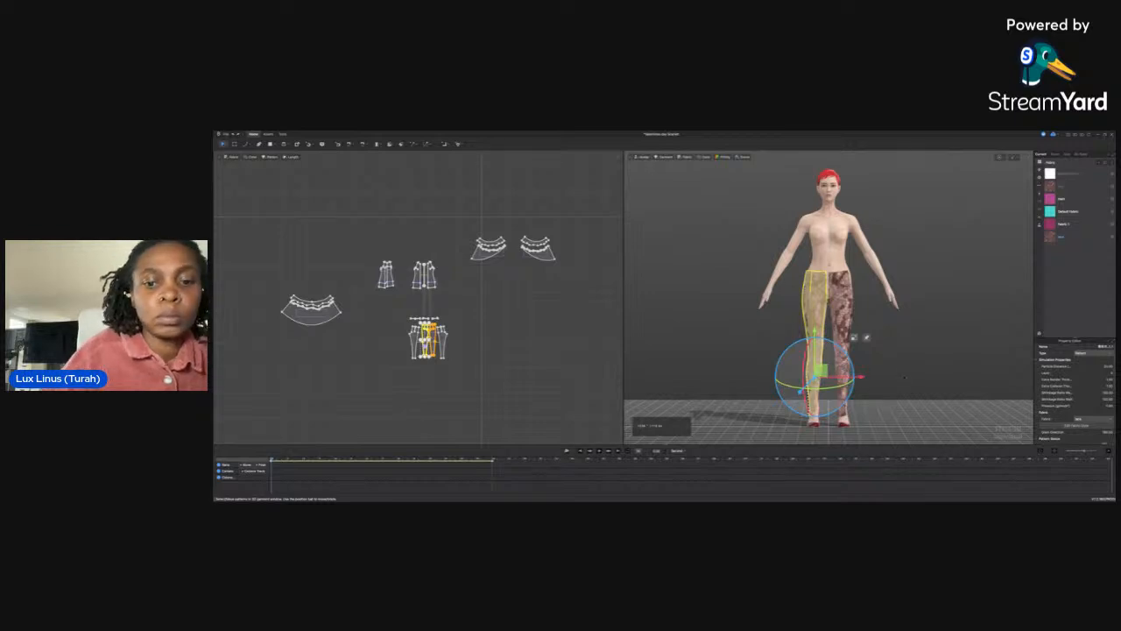
Raise the two back leg pieces in 3D to the avatar's waist from the back view
key(8)
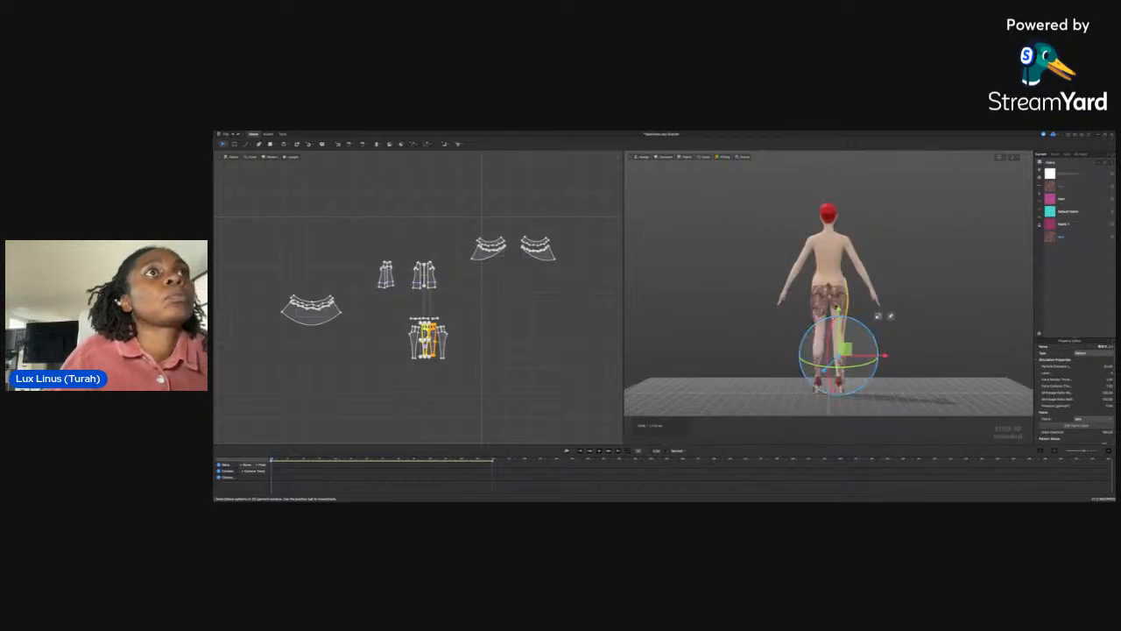
click(836, 305)
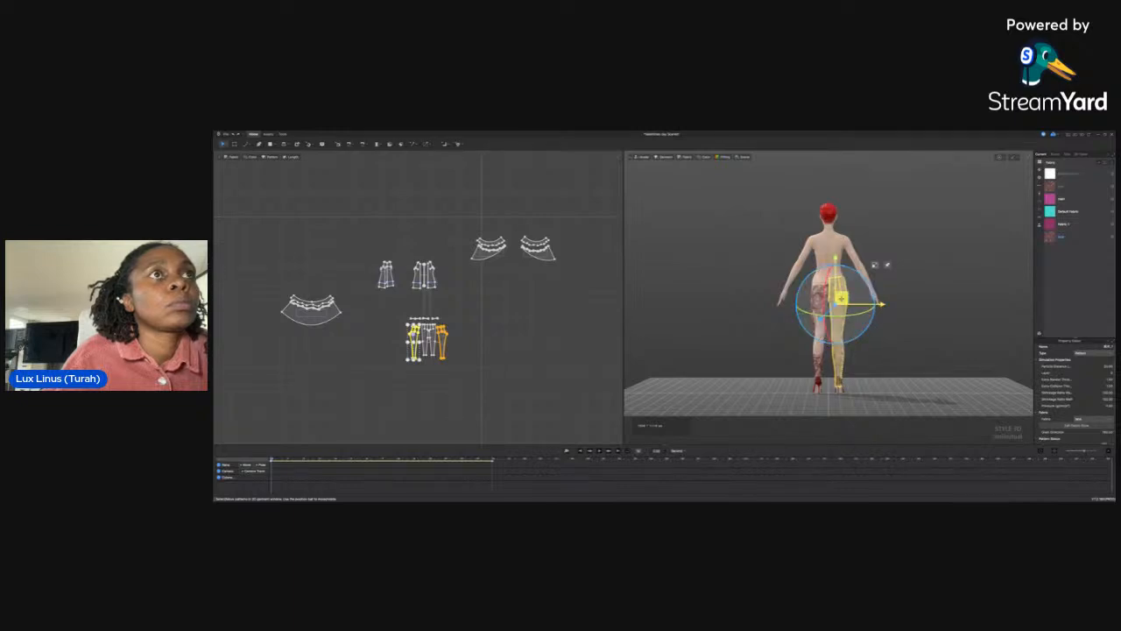
drag(840, 297, 842, 292)
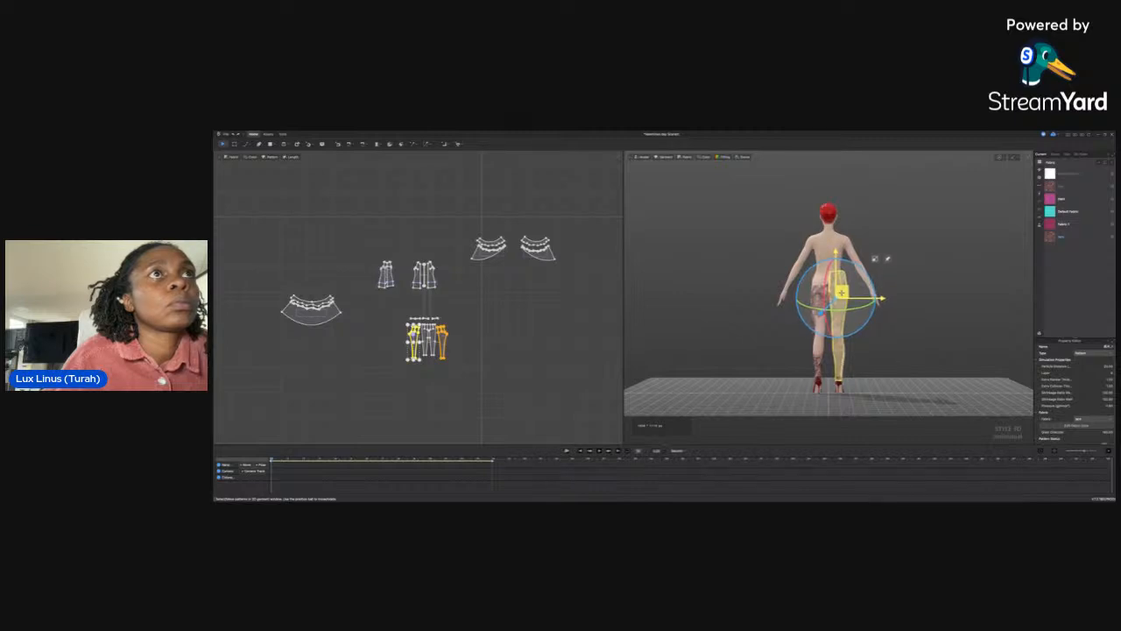
click(813, 303)
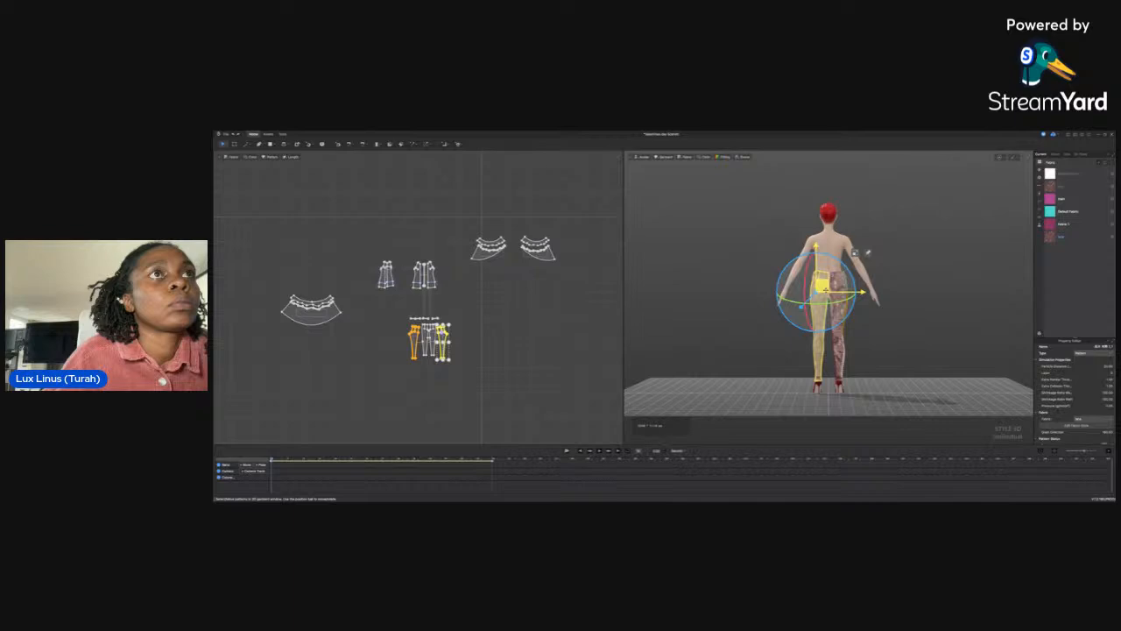
Raise the front piece of the avatar's right leg slightly in 3D and simulate the trousers
key(2)
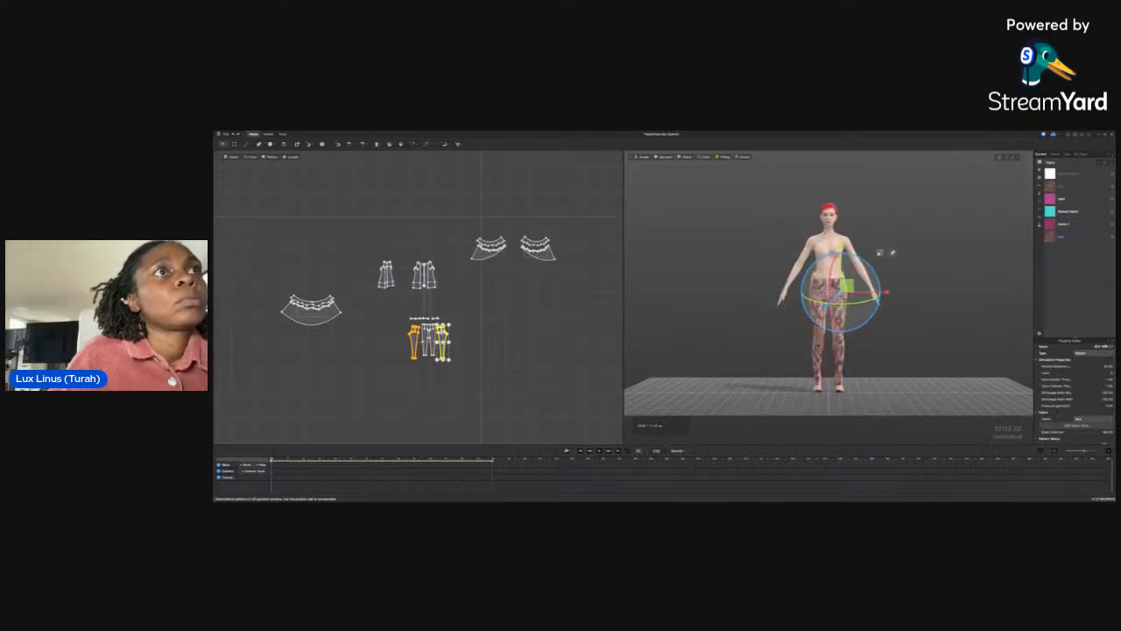
click(819, 345)
mouse_move(829, 382)
mouse_down()
mouse_move(842, 377)
mouse_move(829, 383)
mouse_up()
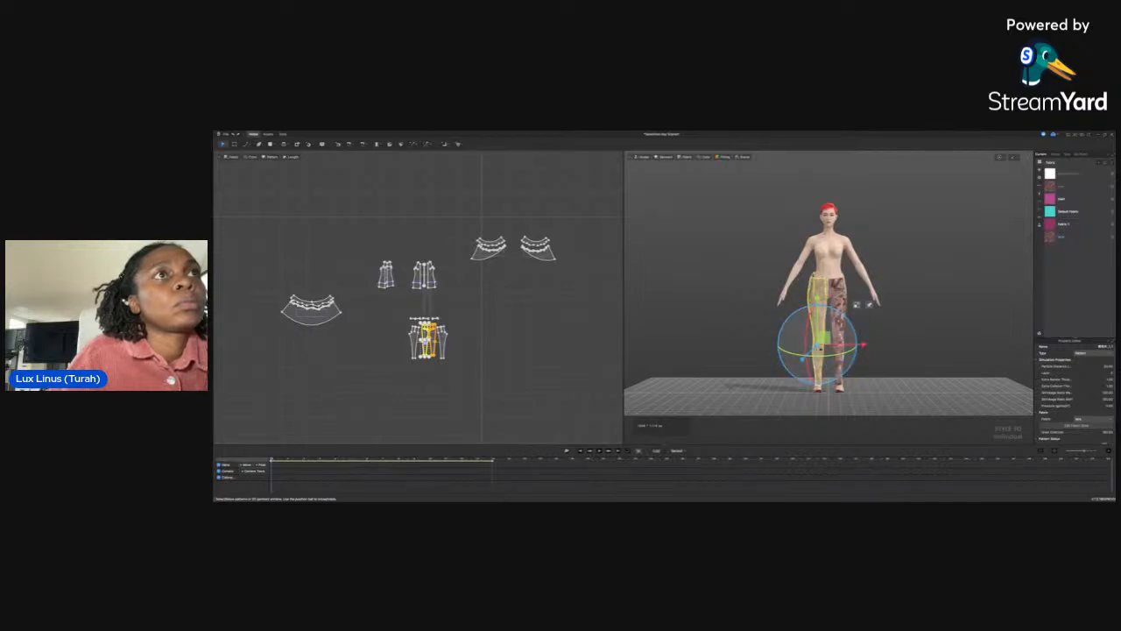
drag(824, 340, 826, 336)
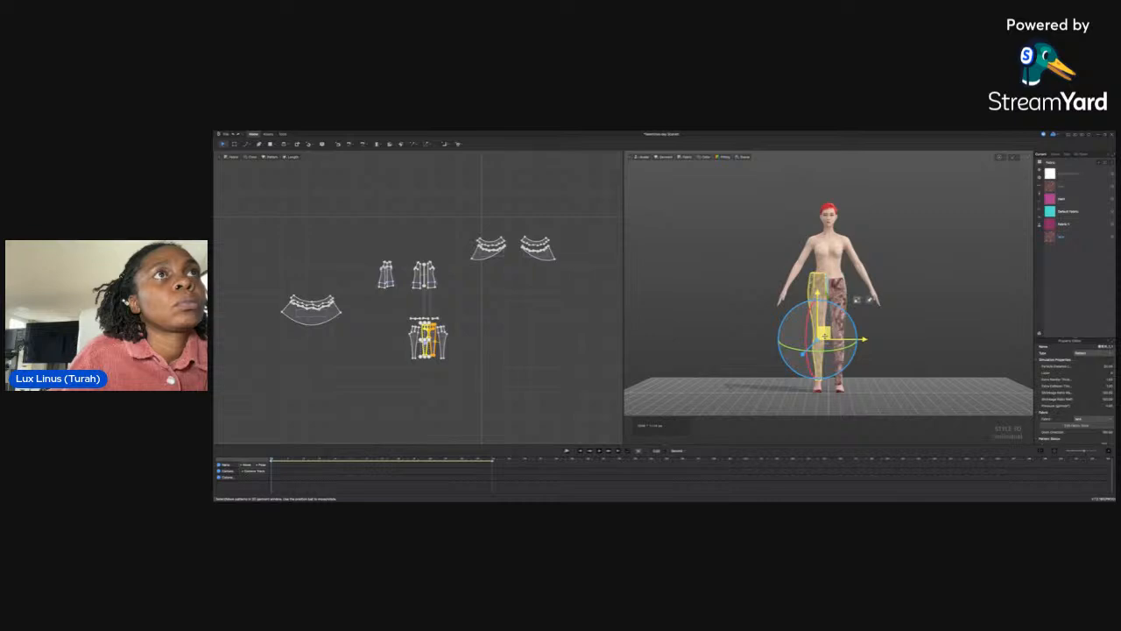
key(space)
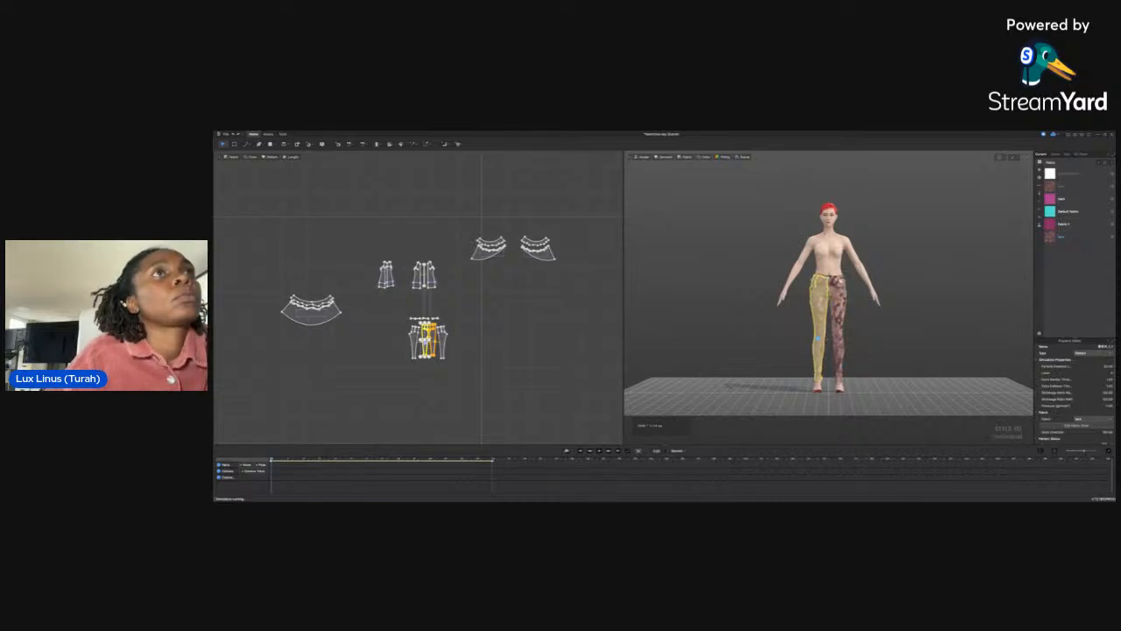
scroll(972, 184, up, 5)
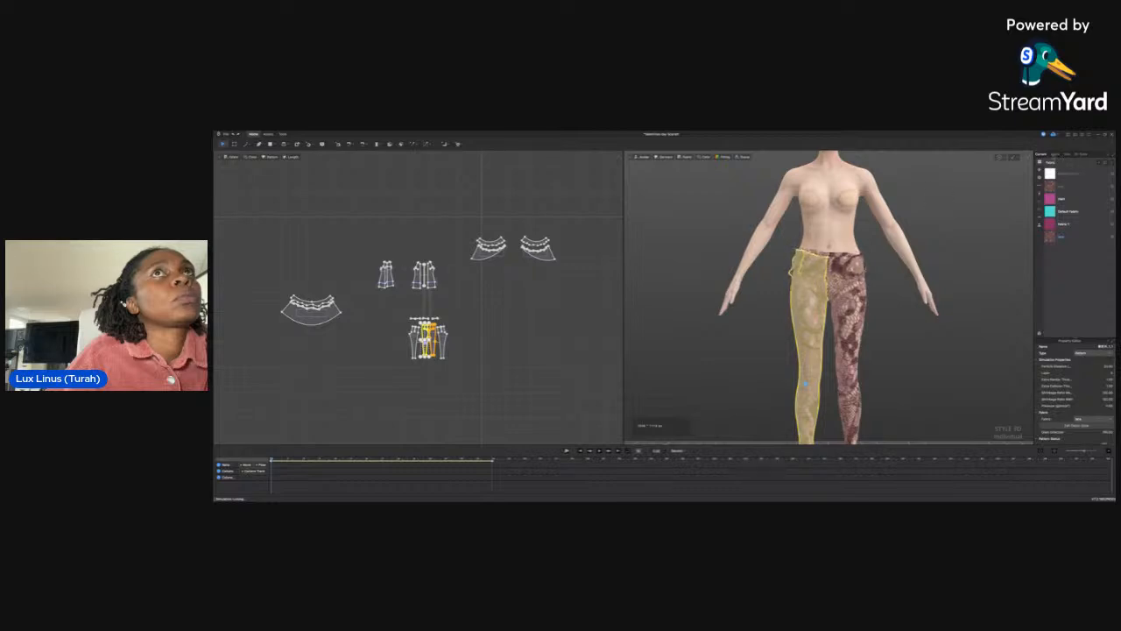
Find the wind controller among the scene's environment objects and show it in the 3D view
click(1055, 154)
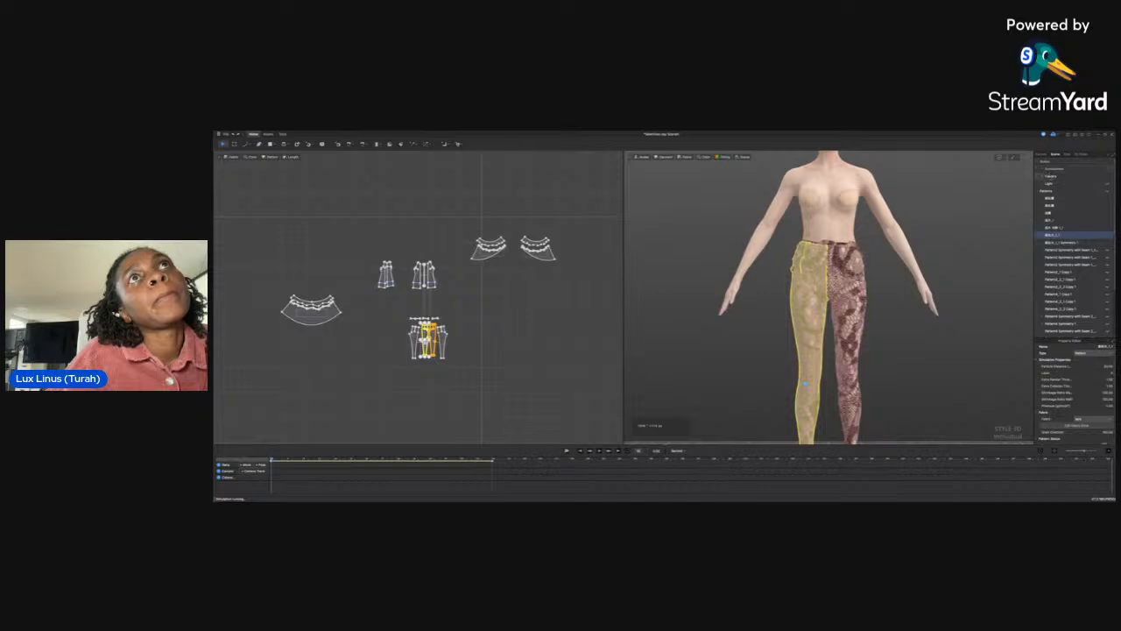
click(1042, 184)
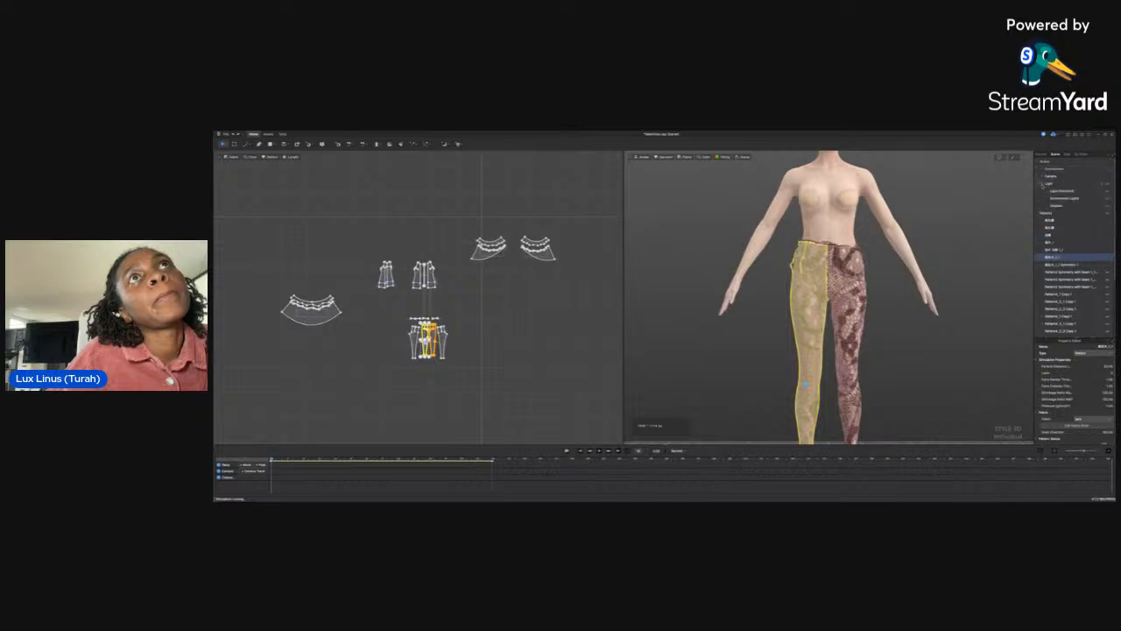
click(1042, 184)
click(1041, 177)
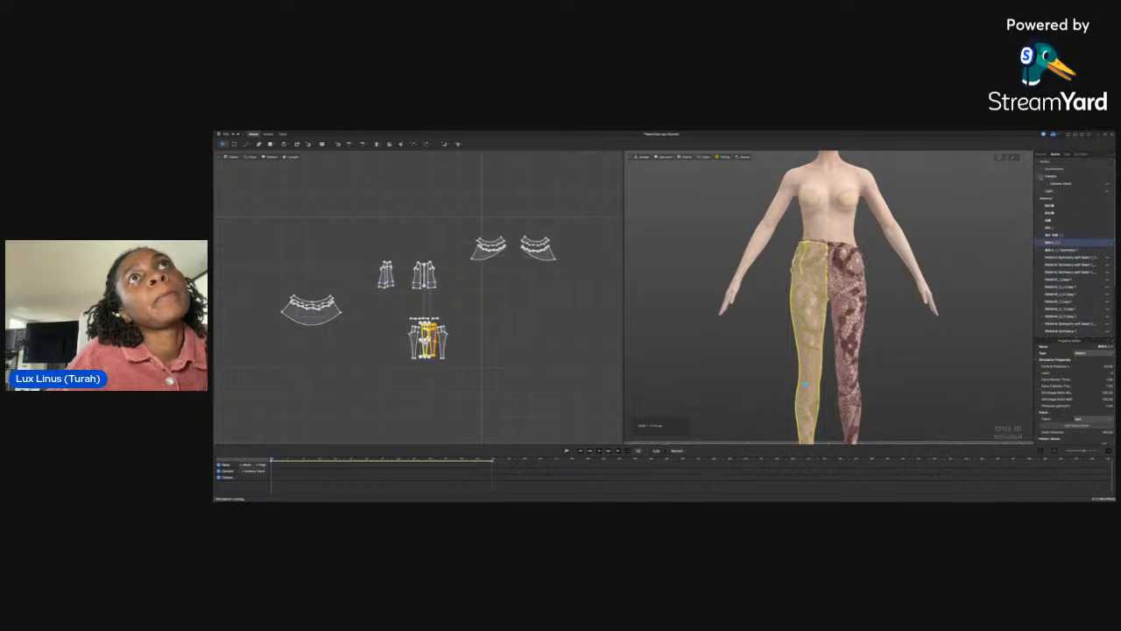
click(1041, 177)
click(1043, 169)
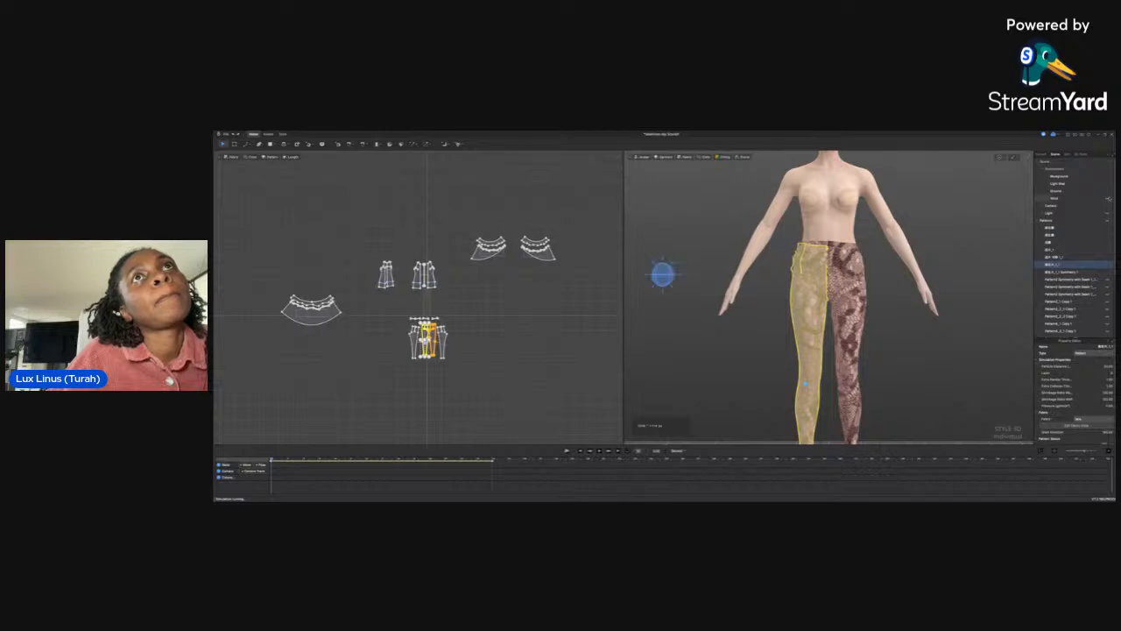
Move the wind controller to the other side of the avatar, beside the left leg, and activate the wind
click(663, 276)
click(663, 276)
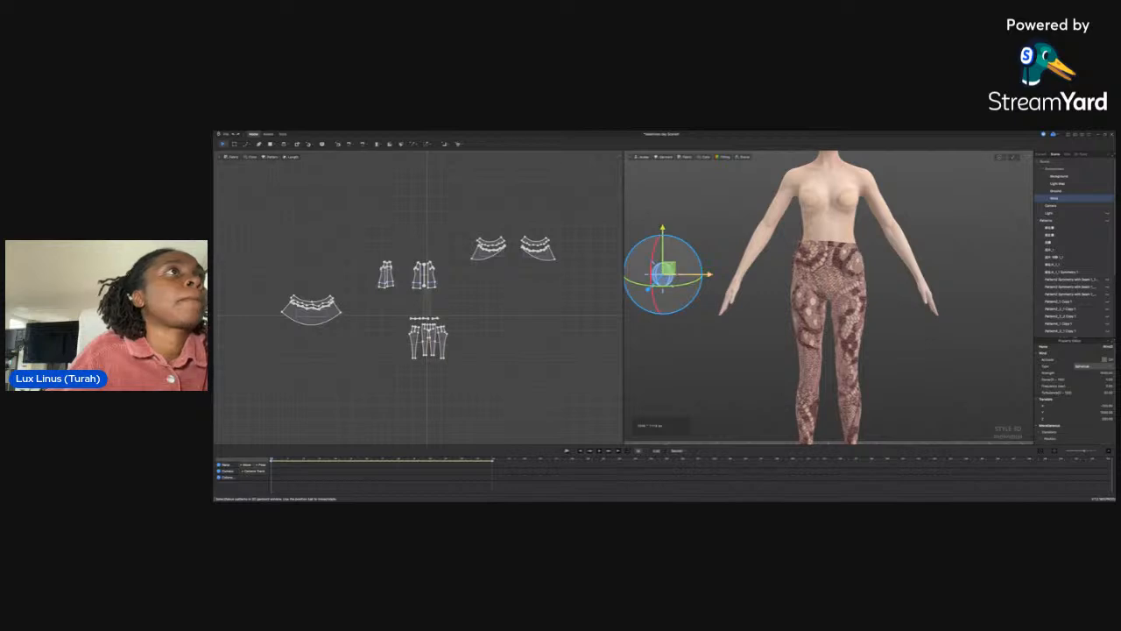
drag(668, 267, 736, 359)
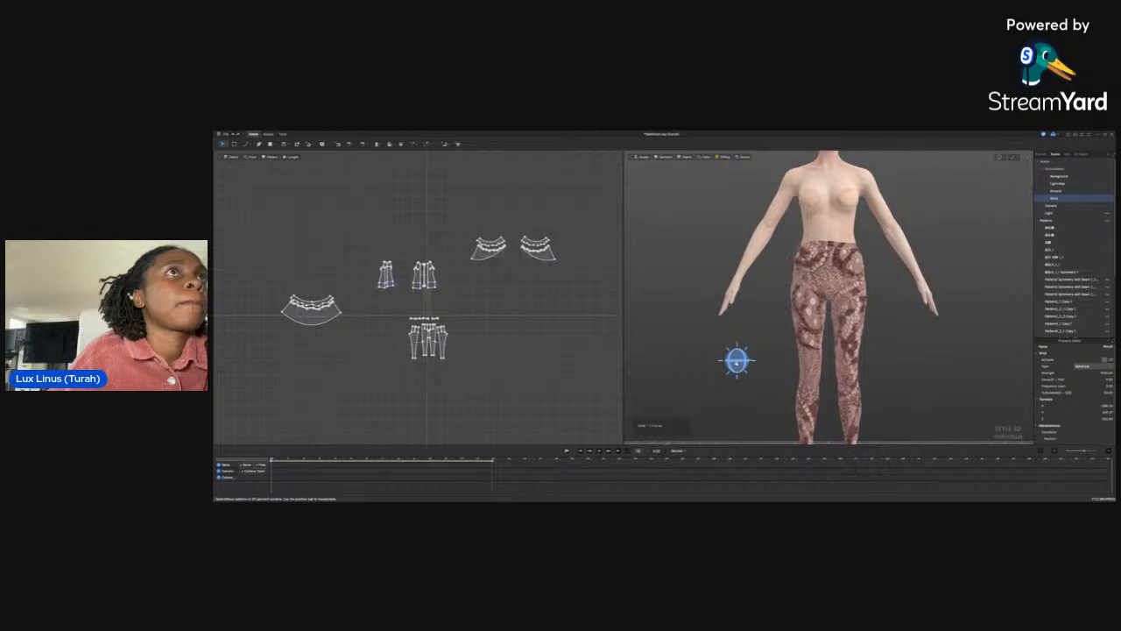
drag(736, 360, 964, 379)
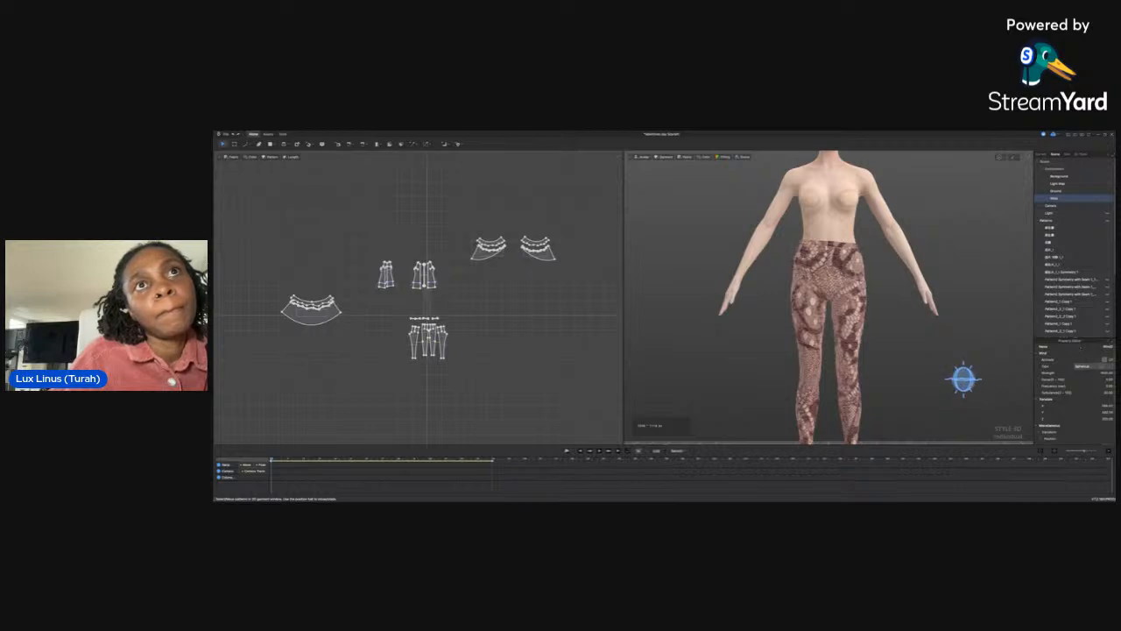
click(1104, 360)
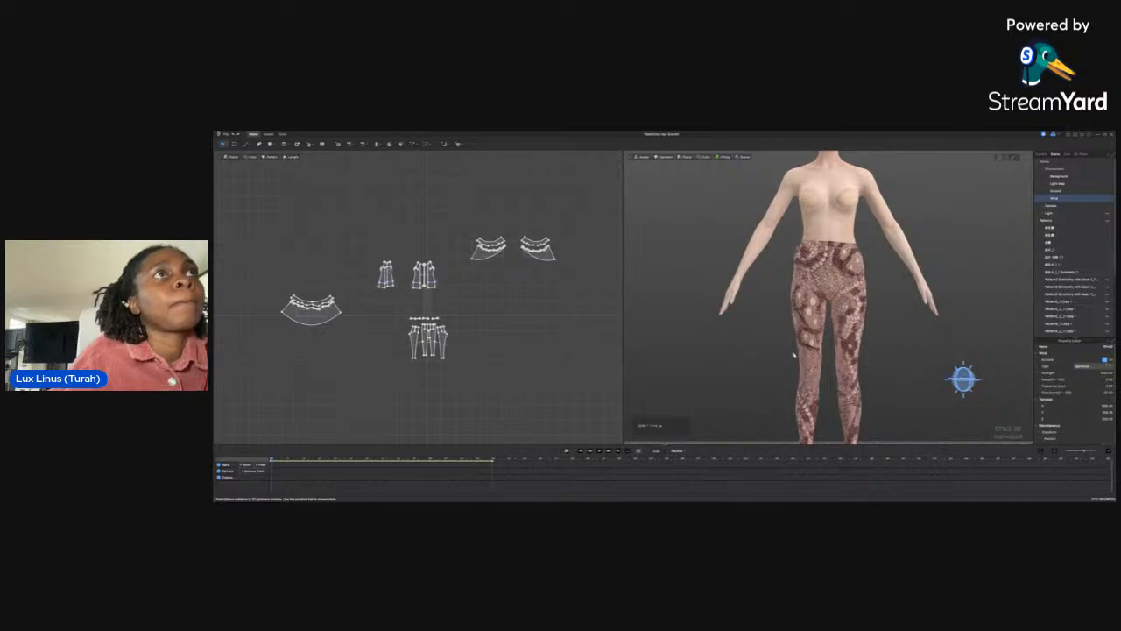
Pull the front piece of the avatar's right leg at the waist, checking the trousers from the side and back
click(906, 362)
right_drag(906, 362, 832, 351)
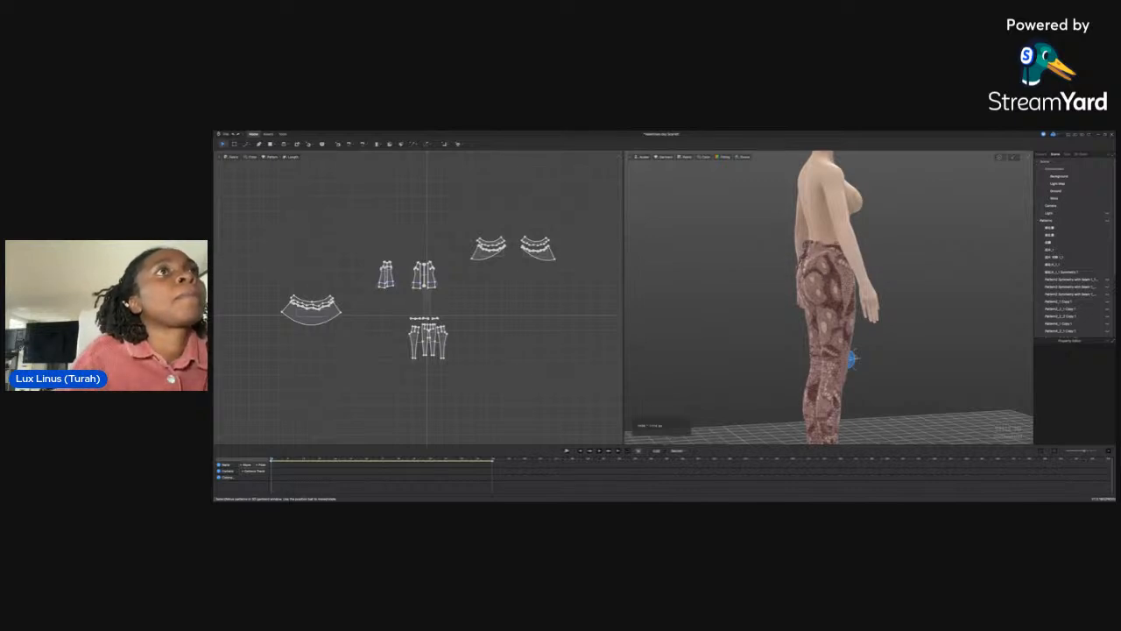
key(2)
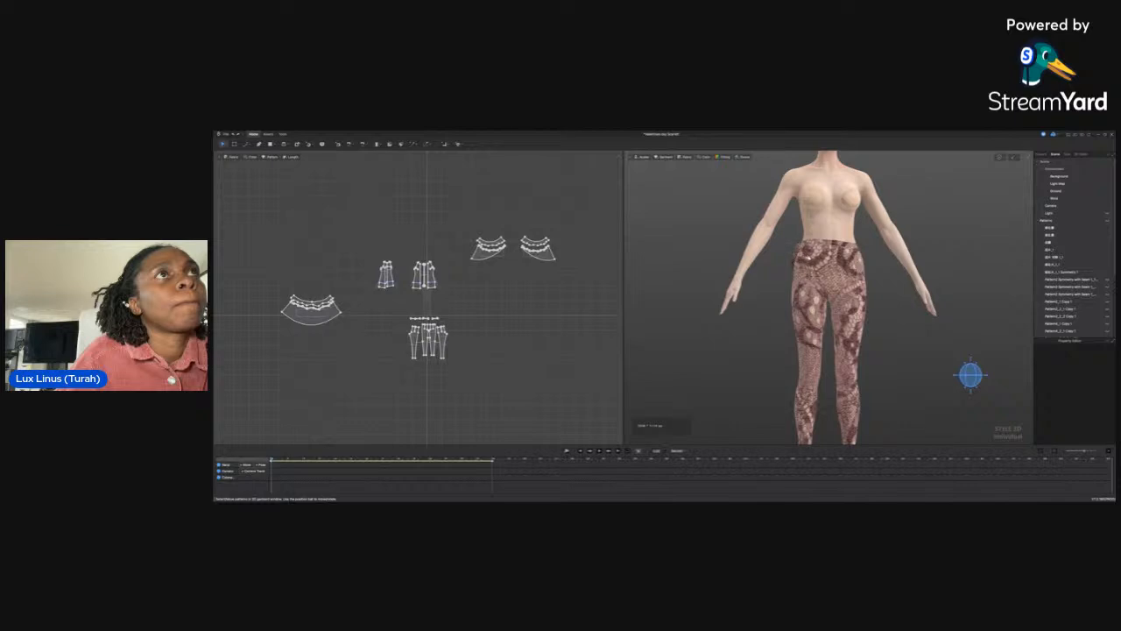
click(802, 264)
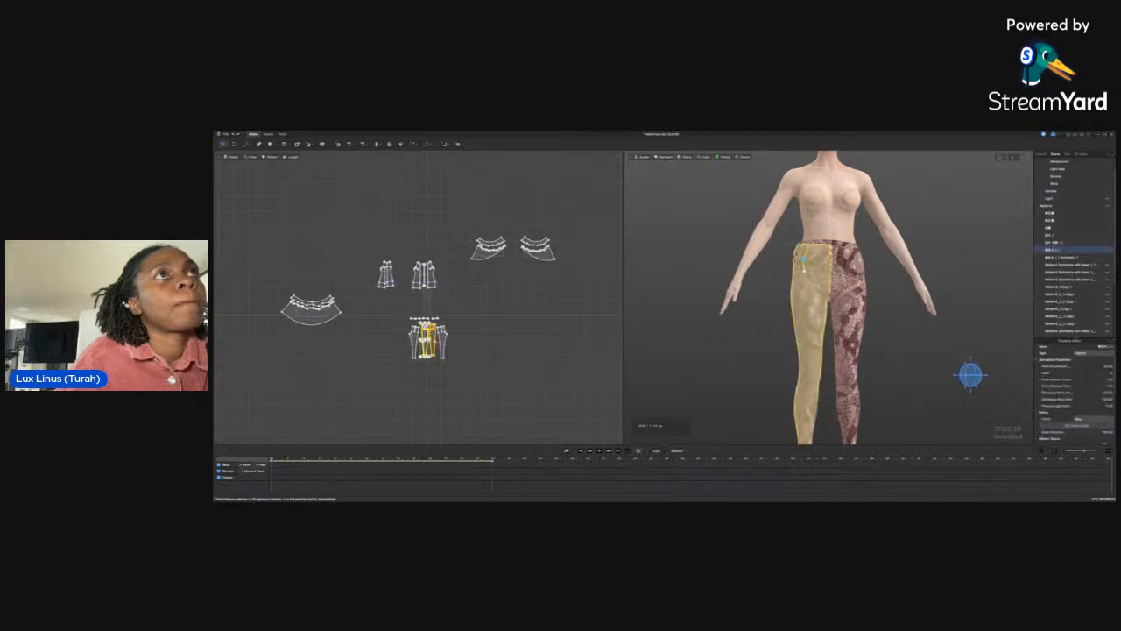
drag(899, 280, 778, 286)
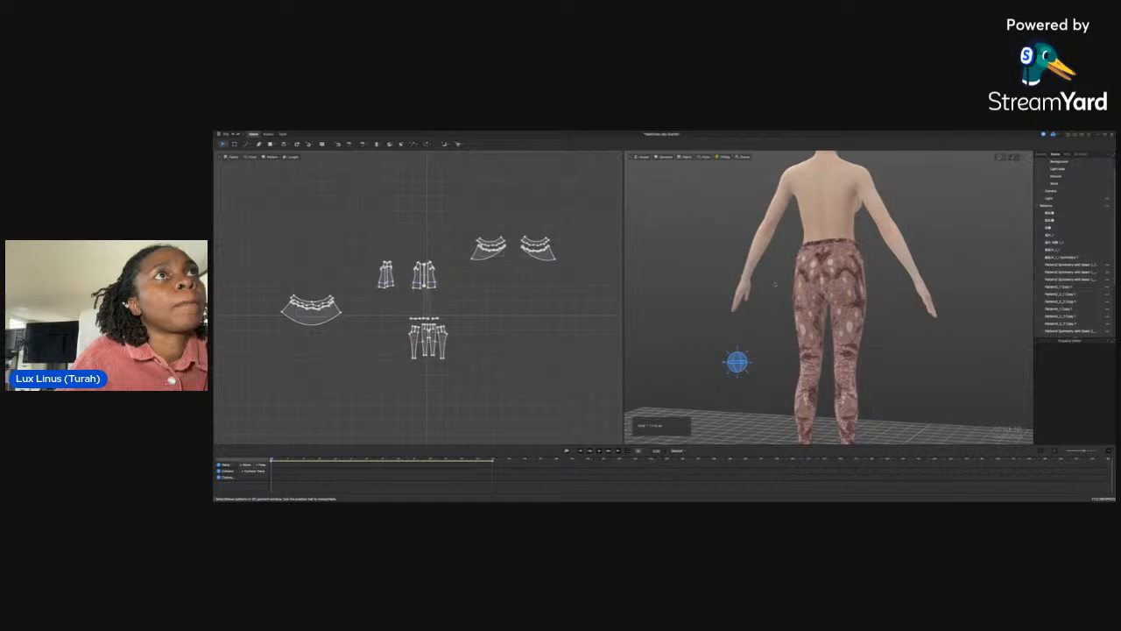
drag(885, 281, 824, 284)
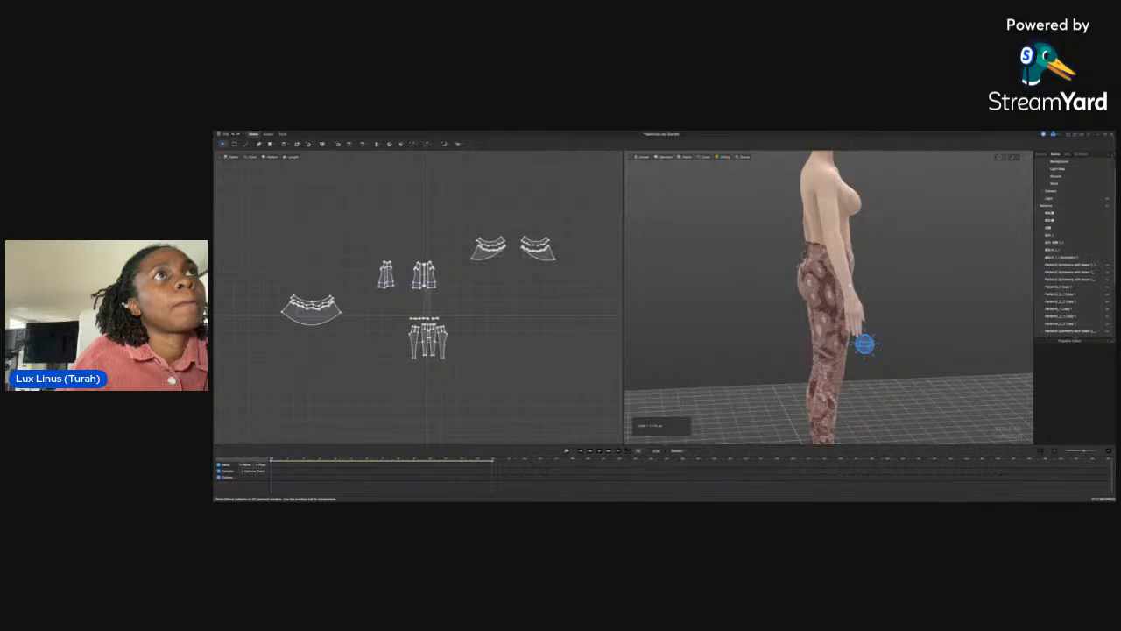
right_drag(921, 271, 869, 285)
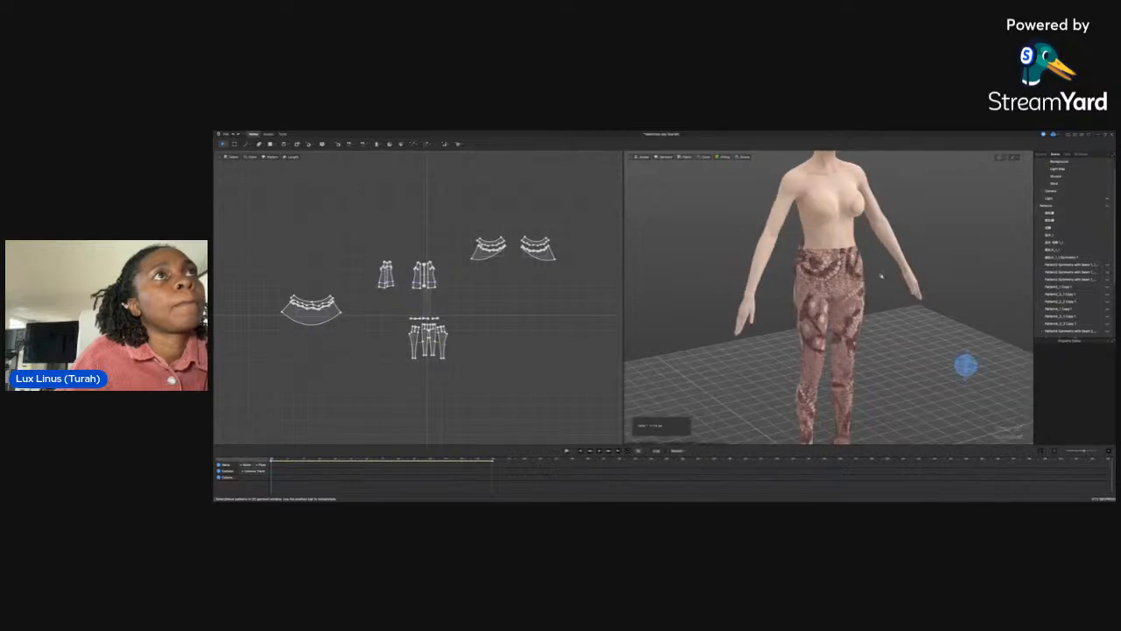
Pull the waistband and the back piece of the avatar's right leg up at the waist in 3D
click(802, 255)
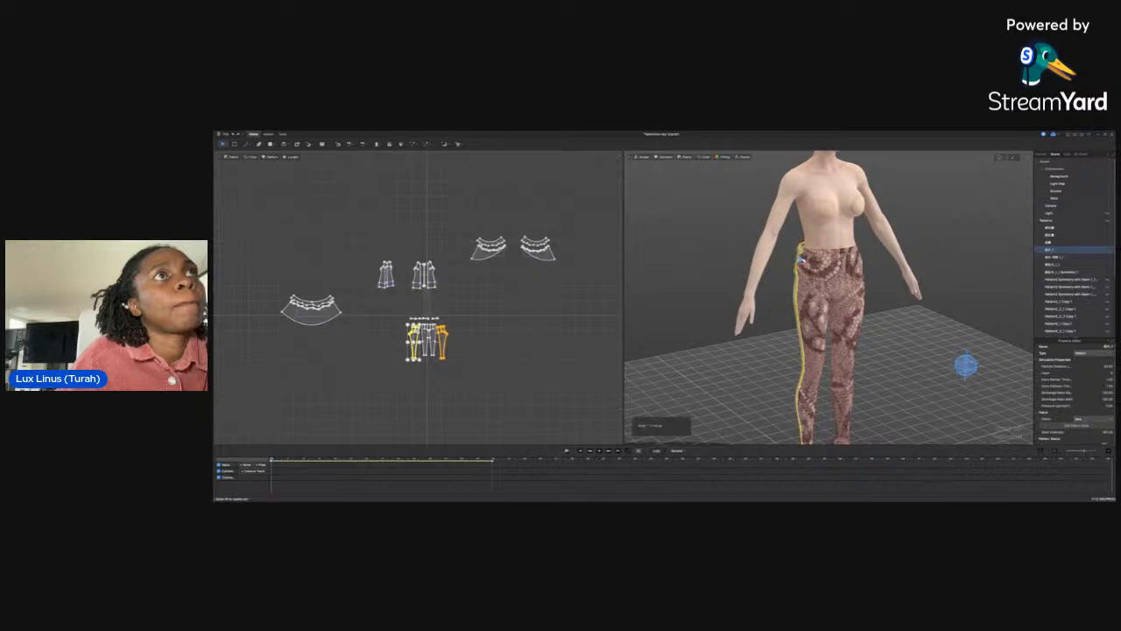
click(785, 284)
right_drag(784, 284, 807, 261)
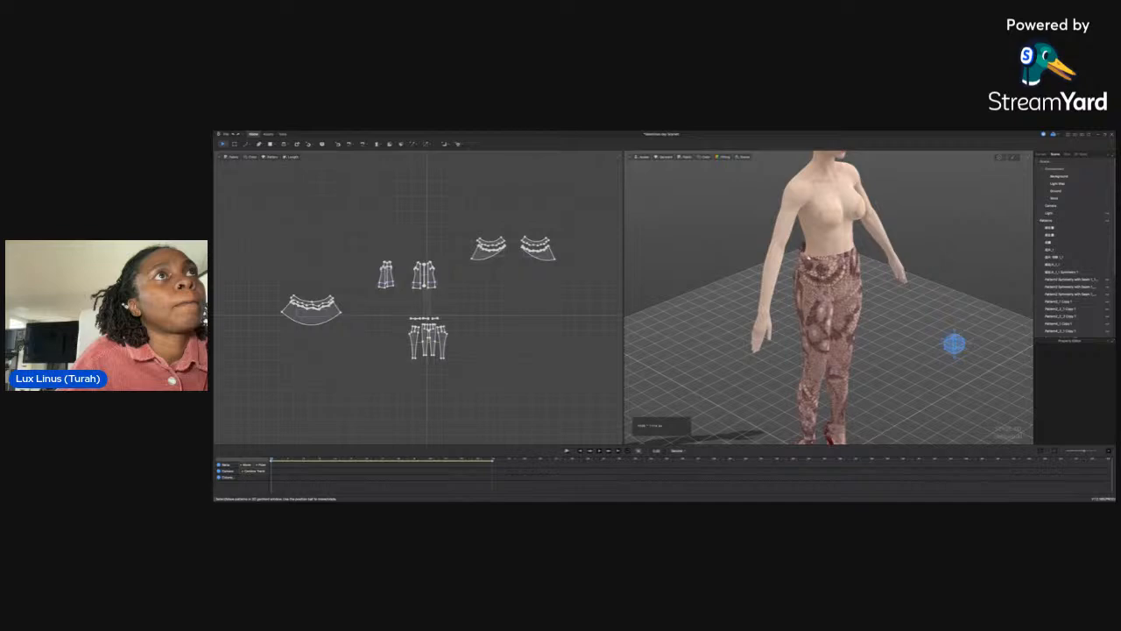
click(804, 249)
click(820, 237)
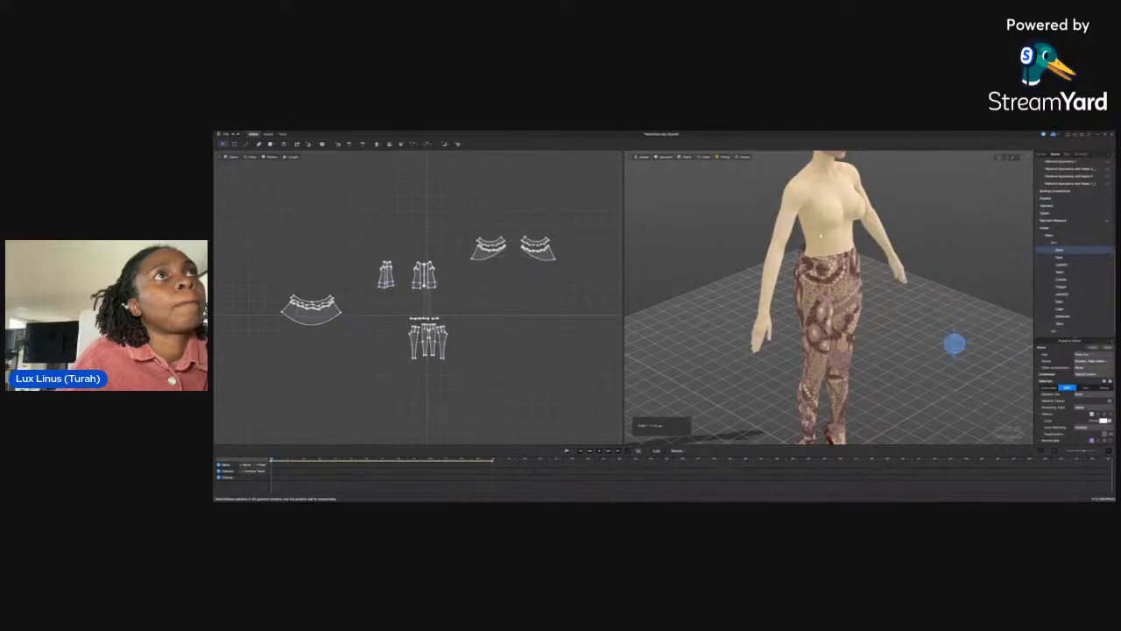
click(851, 248)
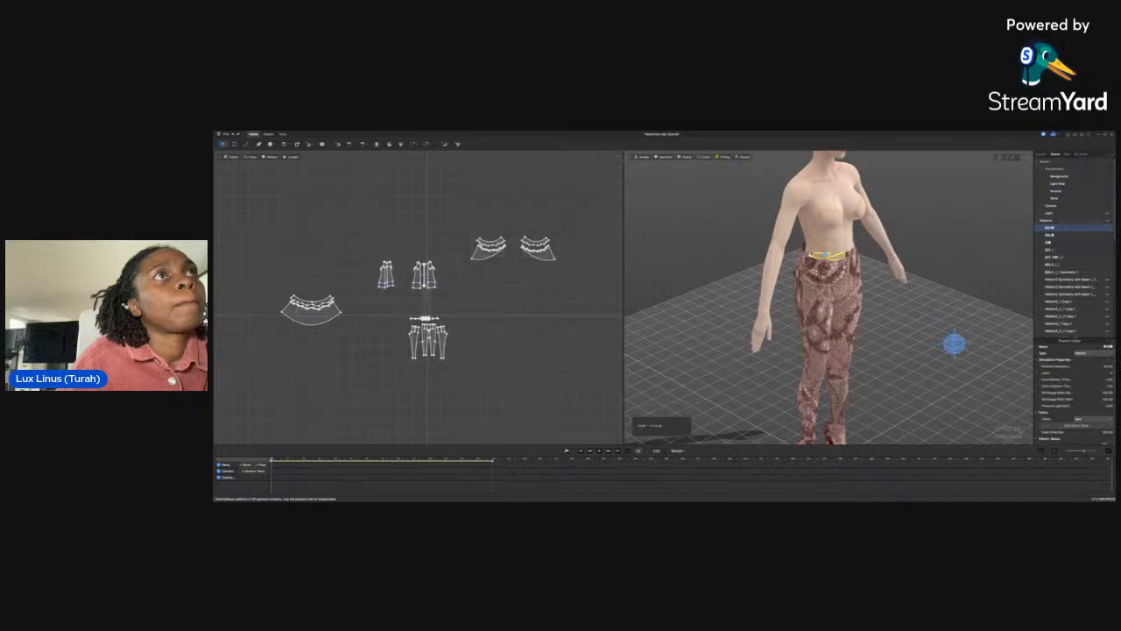
click(821, 250)
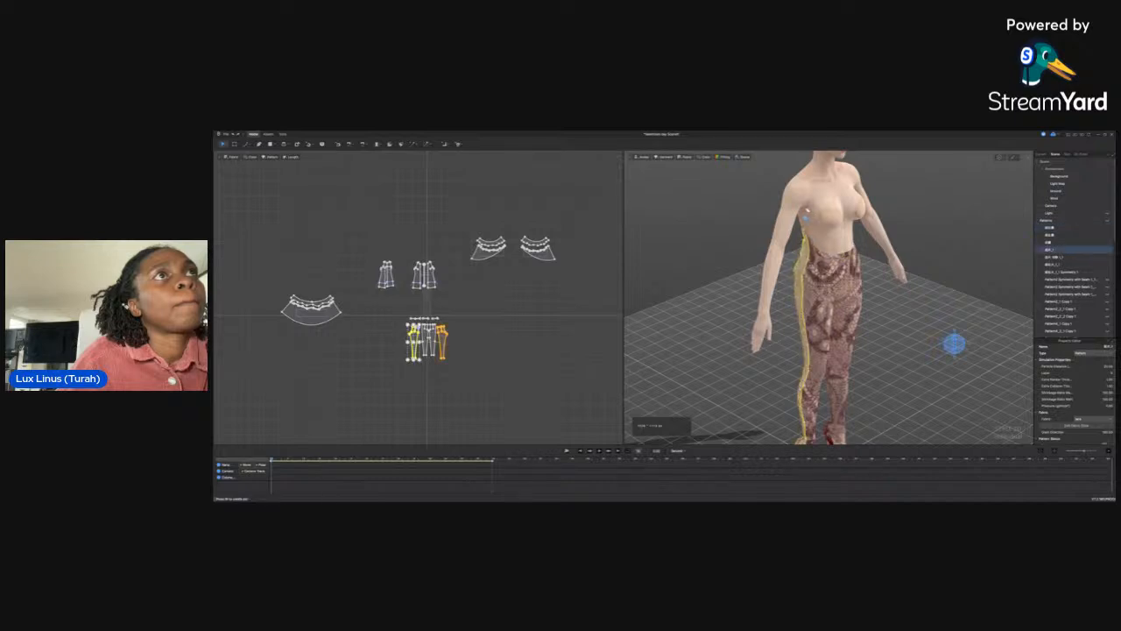
Examine the fit of the trousers on the avatar from the back, both sides, above and the front
click(888, 305)
right_drag(887, 304, 730, 296)
right_drag(780, 353, 738, 318)
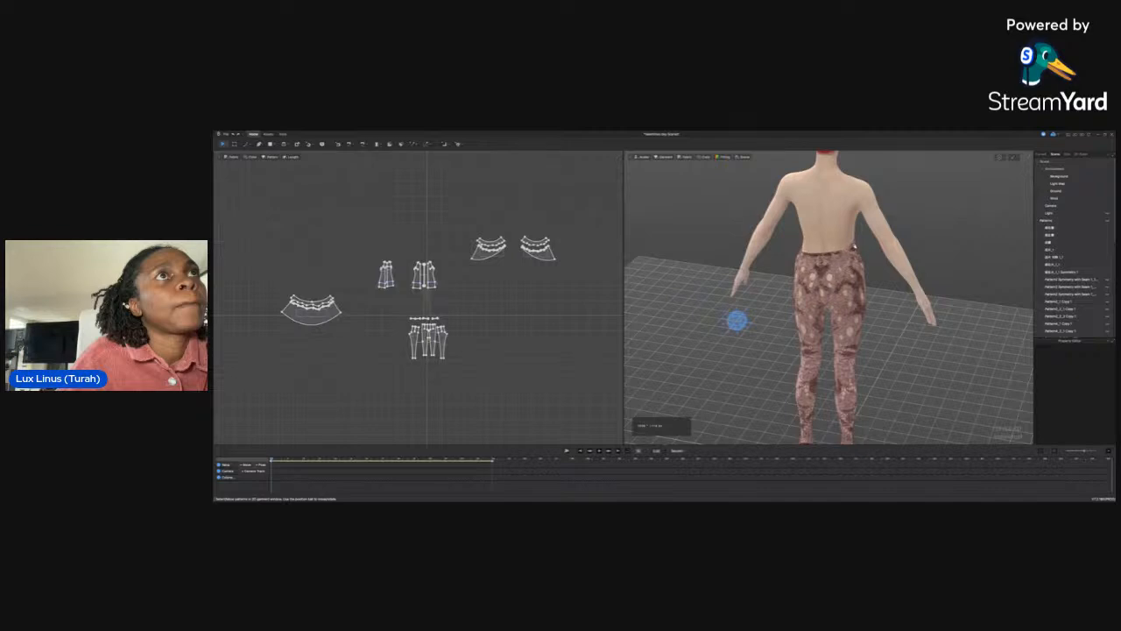
click(866, 283)
right_drag(866, 283, 911, 342)
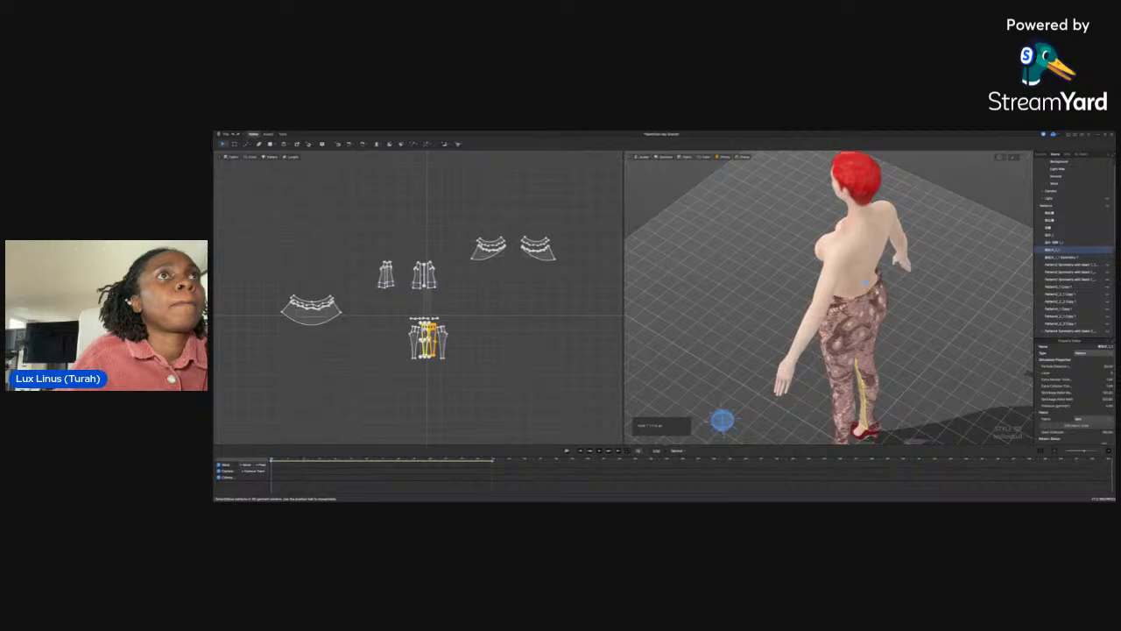
click(924, 307)
right_drag(924, 307, 887, 224)
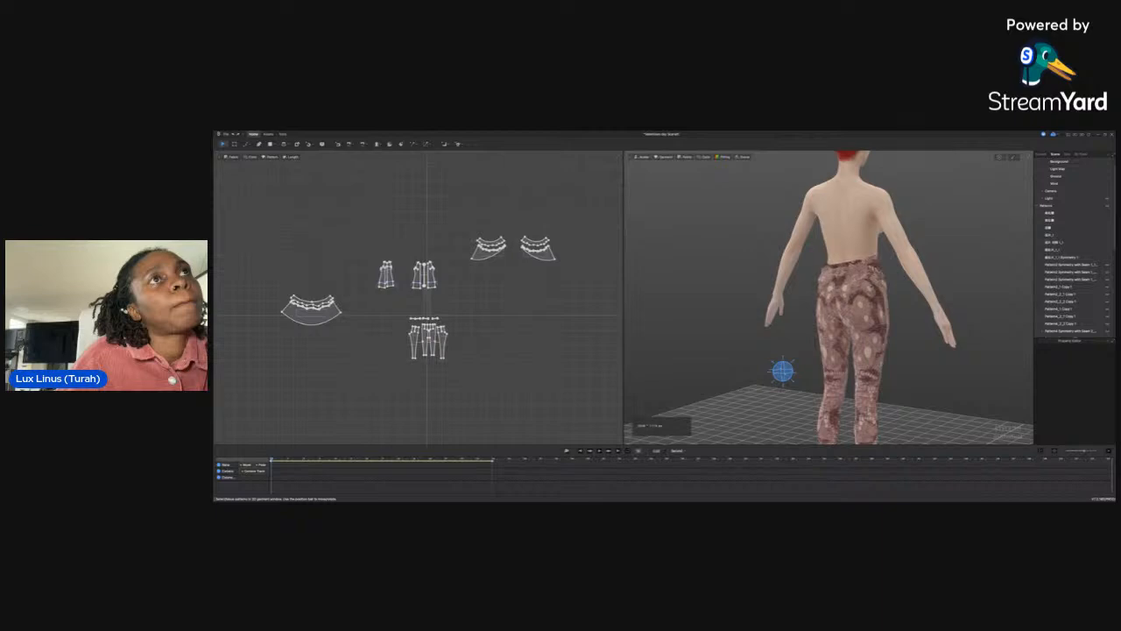
right_drag(897, 311, 828, 313)
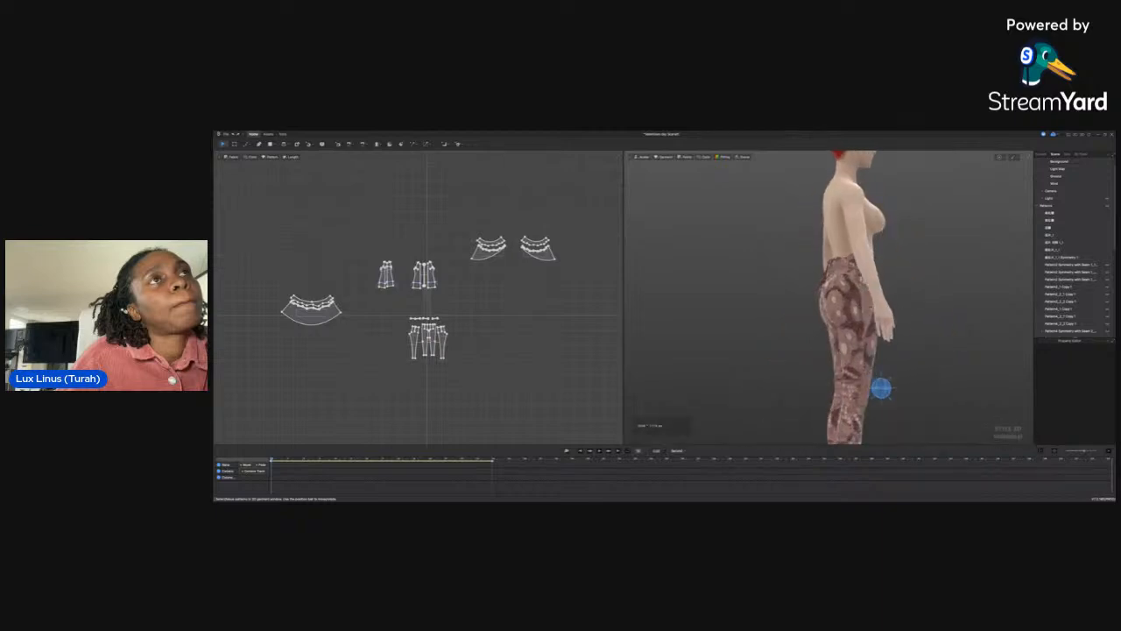
right_drag(911, 312, 854, 318)
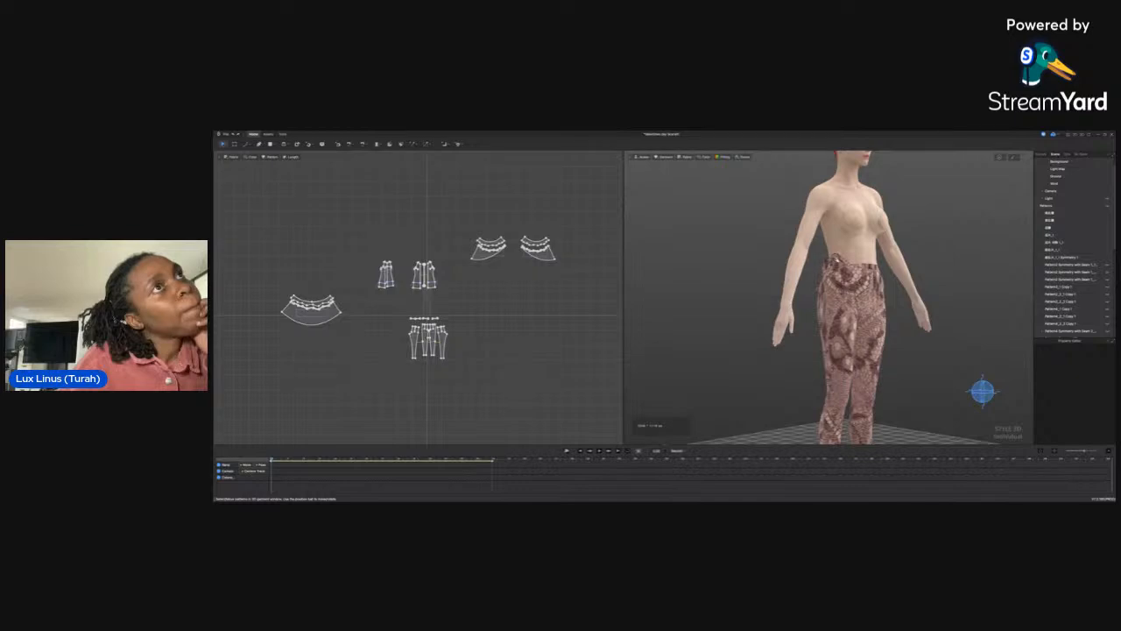
Pull the waistband piece at the avatar's right hip in 3D and save the project
click(828, 261)
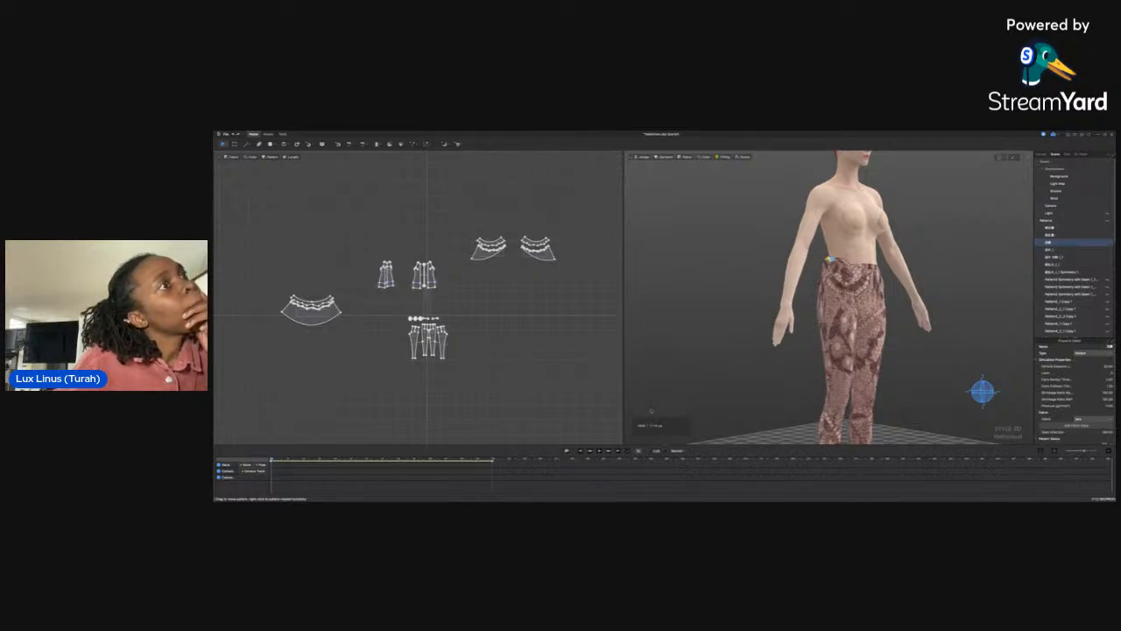
key(ctrl+s)
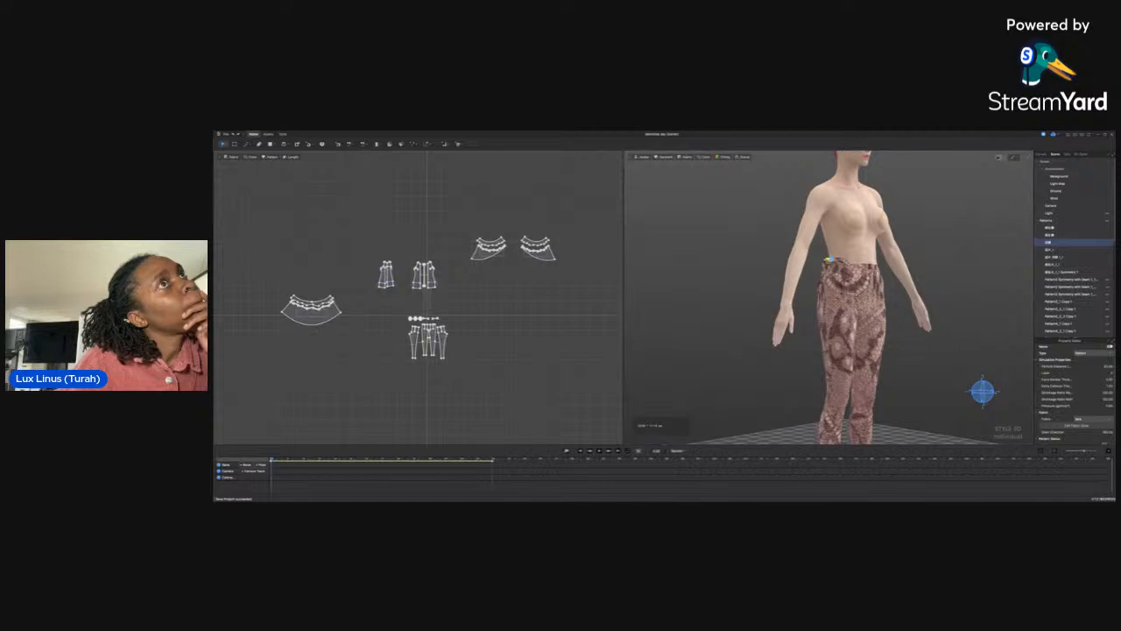
click(746, 395)
right_drag(746, 396, 814, 384)
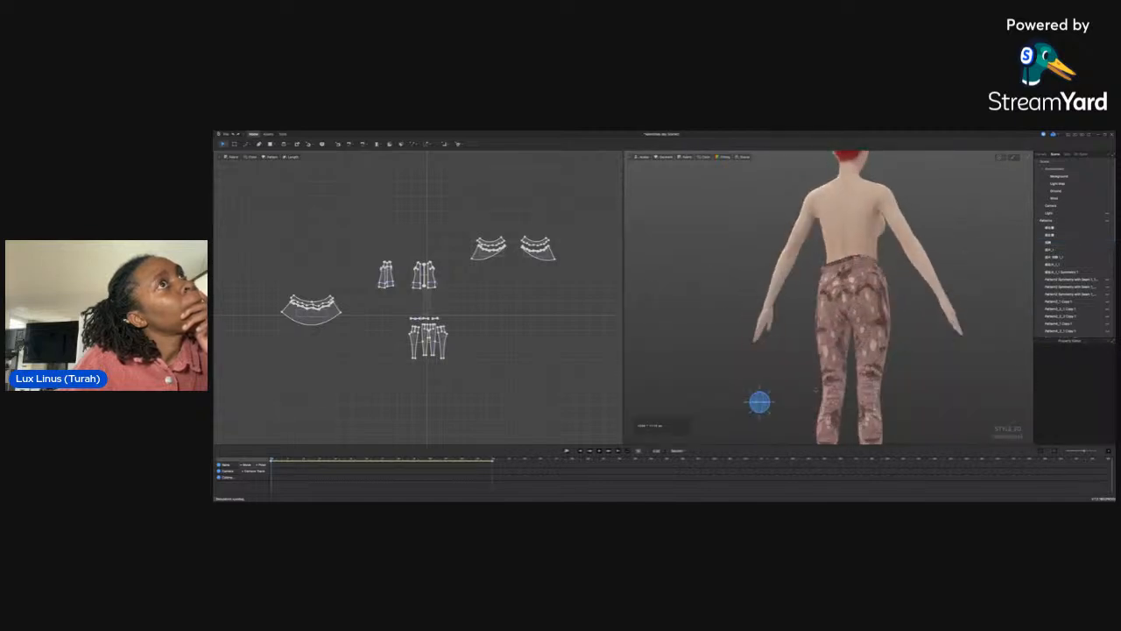
Review the wind controller's properties and the scene objects, and hide the wind controller in the 3D view
click(759, 403)
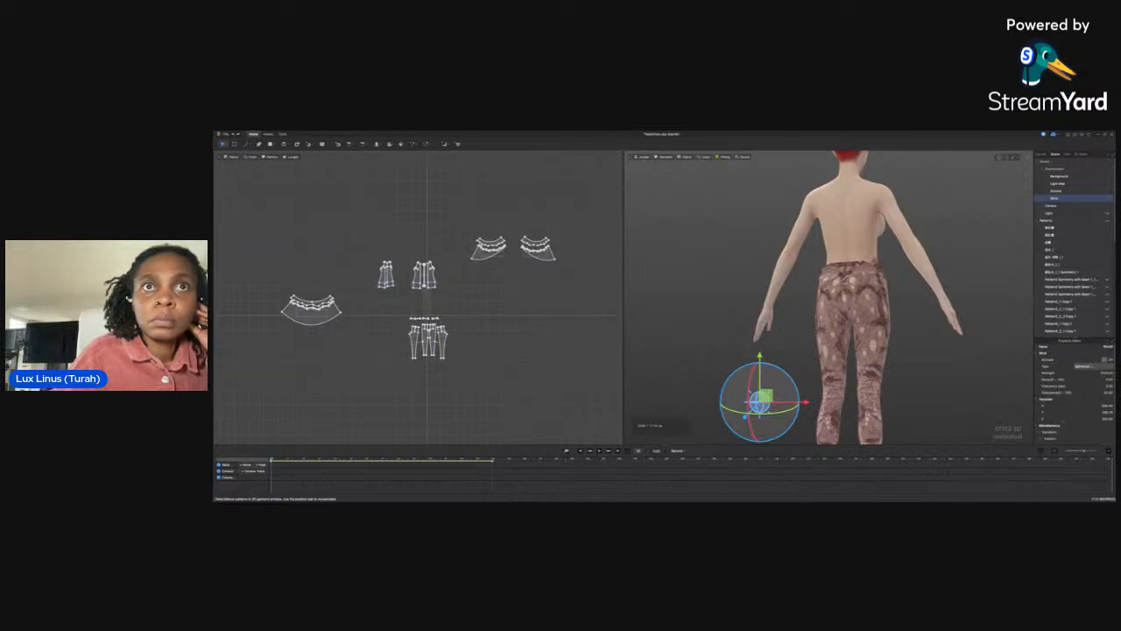
scroll(1071, 410, down, 3)
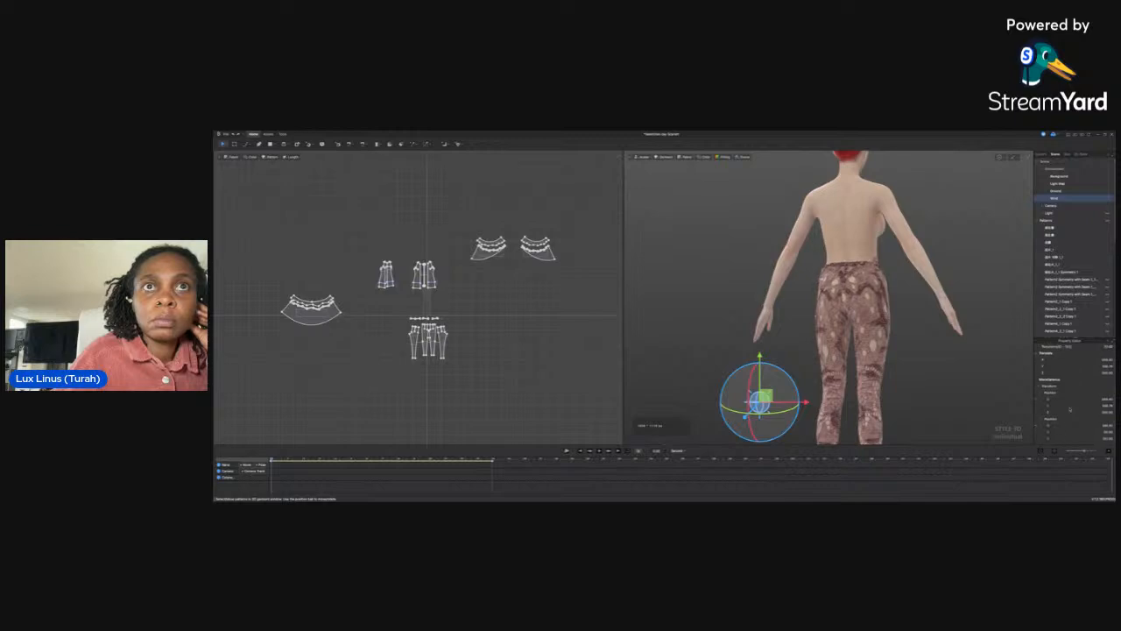
scroll(1071, 410, up, 3)
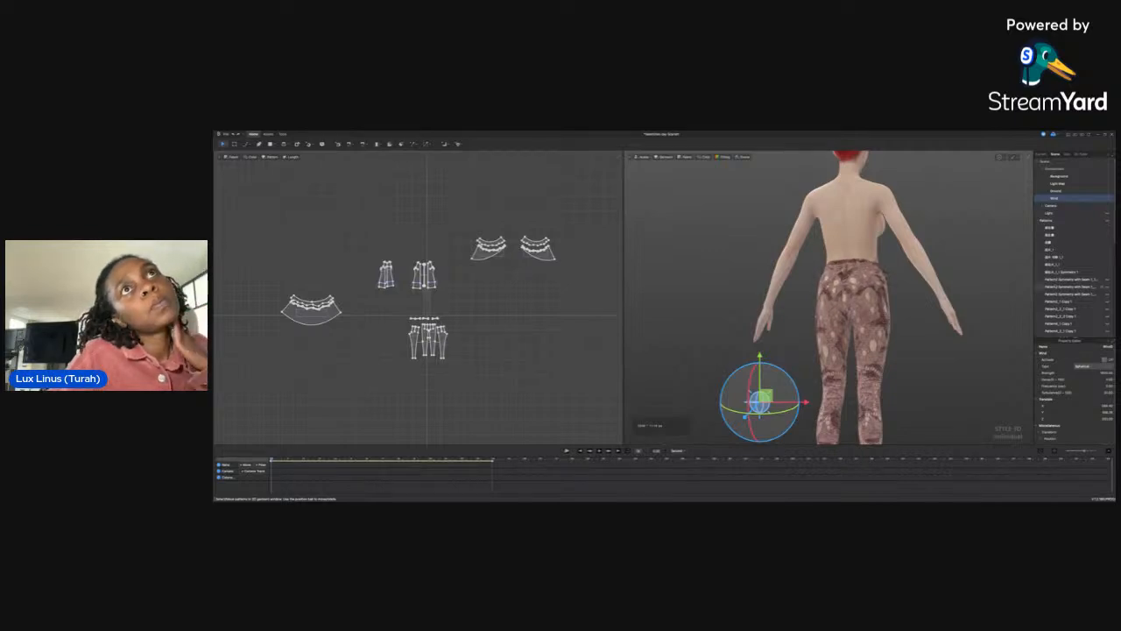
scroll(1056, 287, down, 8)
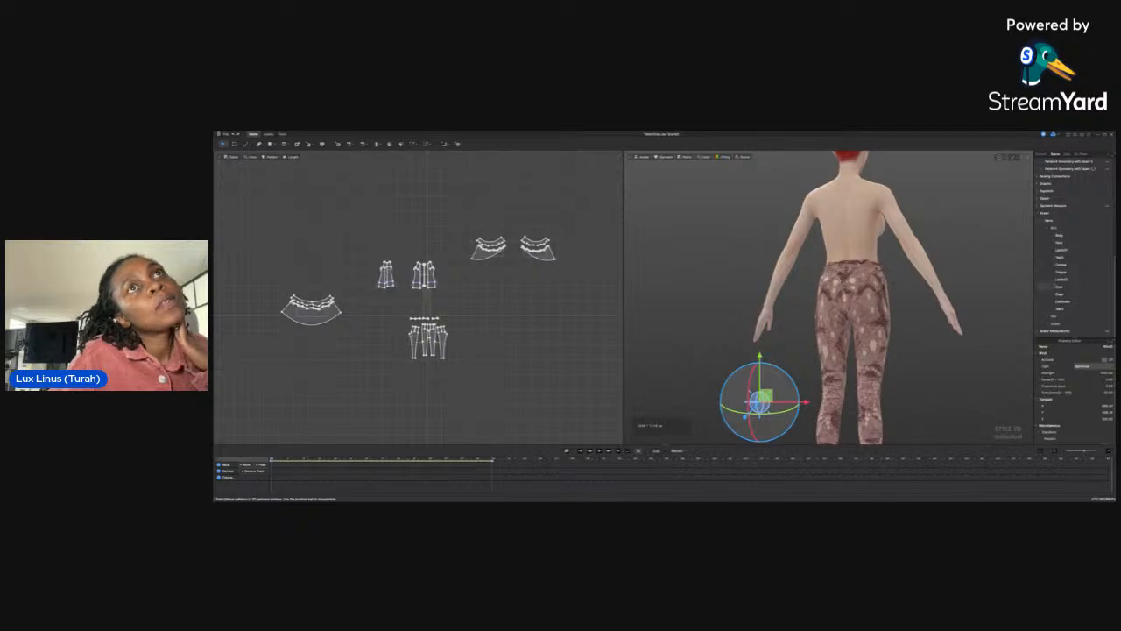
scroll(1095, 265, up, 1)
scroll(1094, 264, up, 5)
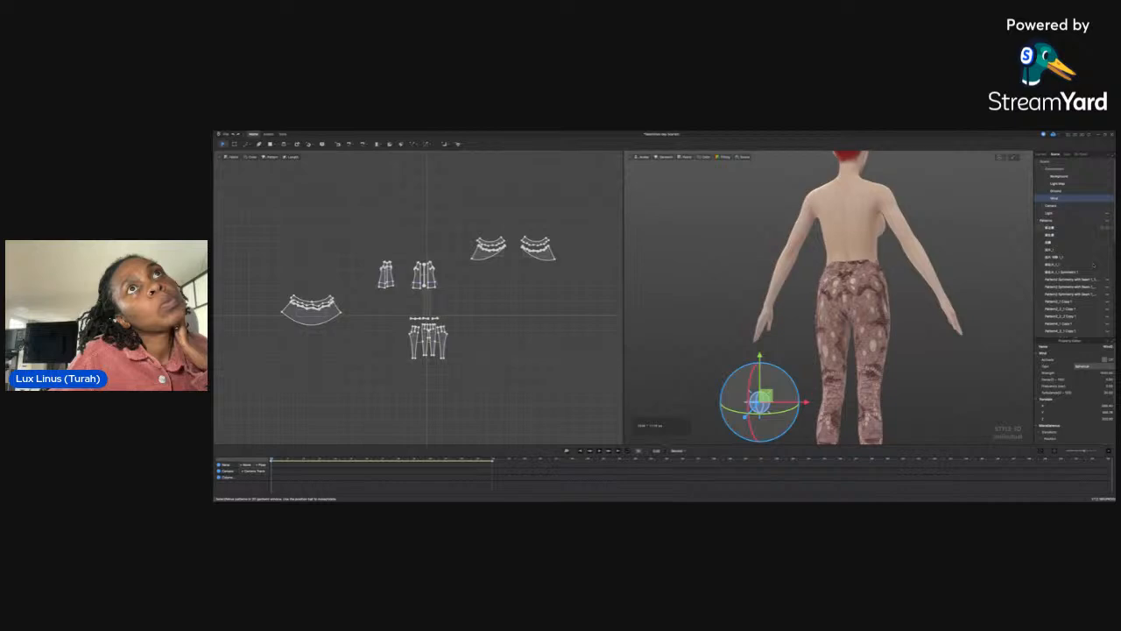
click(1040, 205)
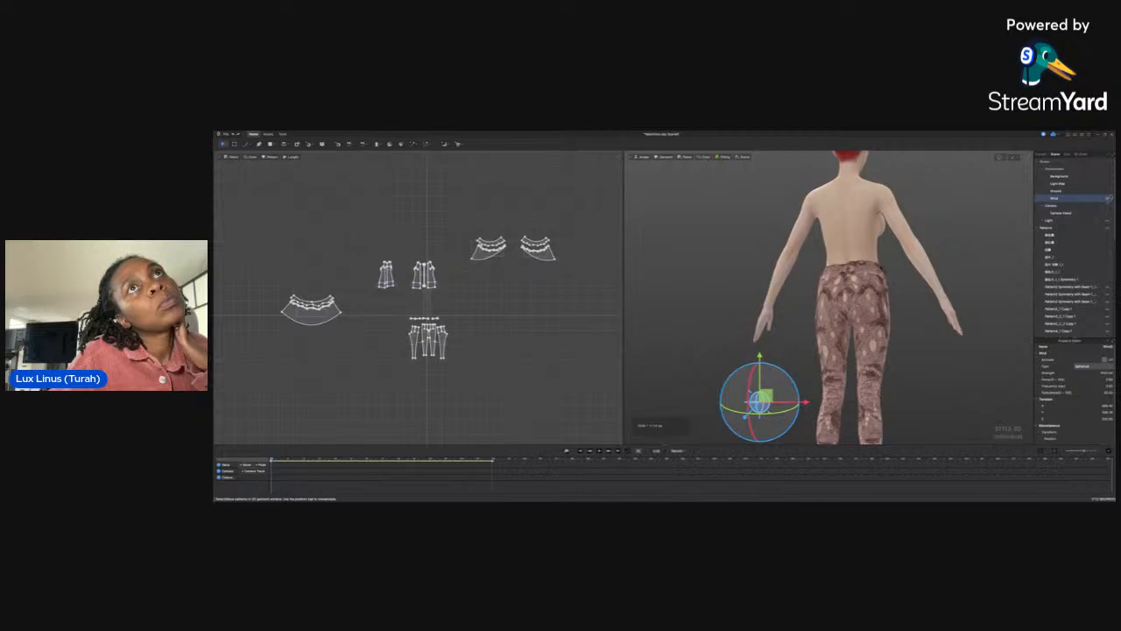
click(1110, 198)
click(990, 304)
right_drag(990, 303, 967, 306)
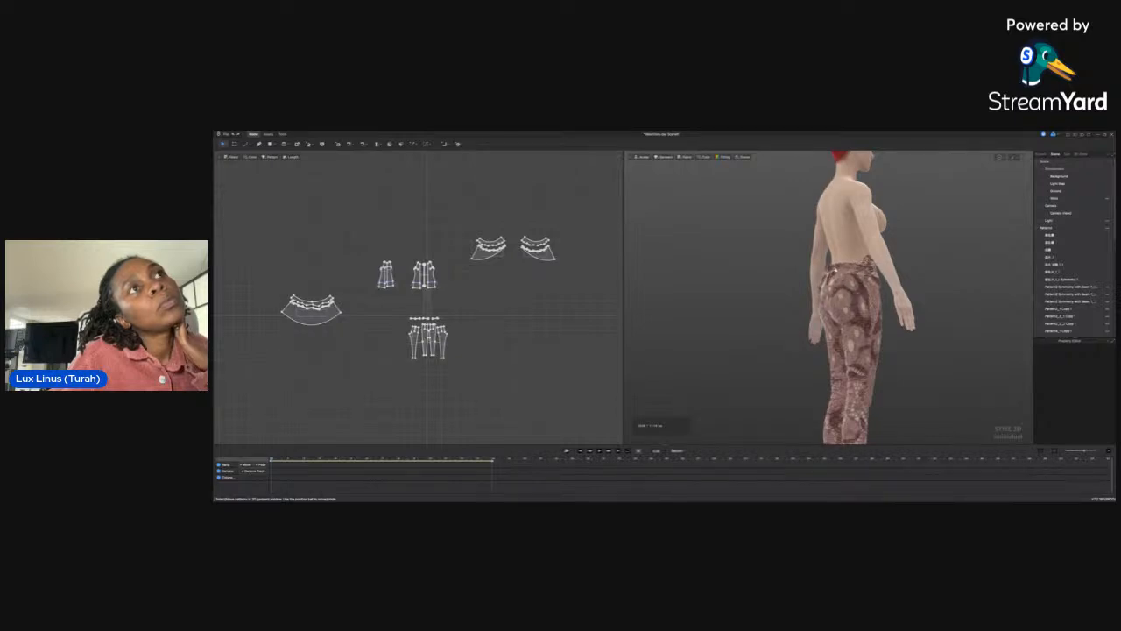
Harden all the trouser pieces and pull the trousers up at the back of the waist
click(837, 267)
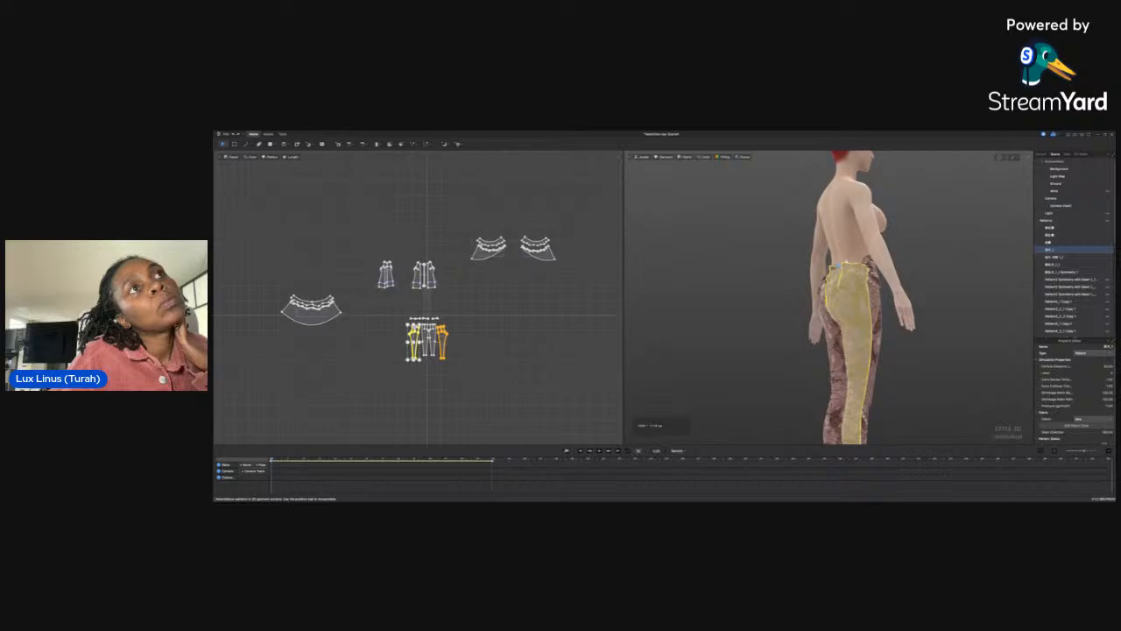
drag(393, 318, 452, 361)
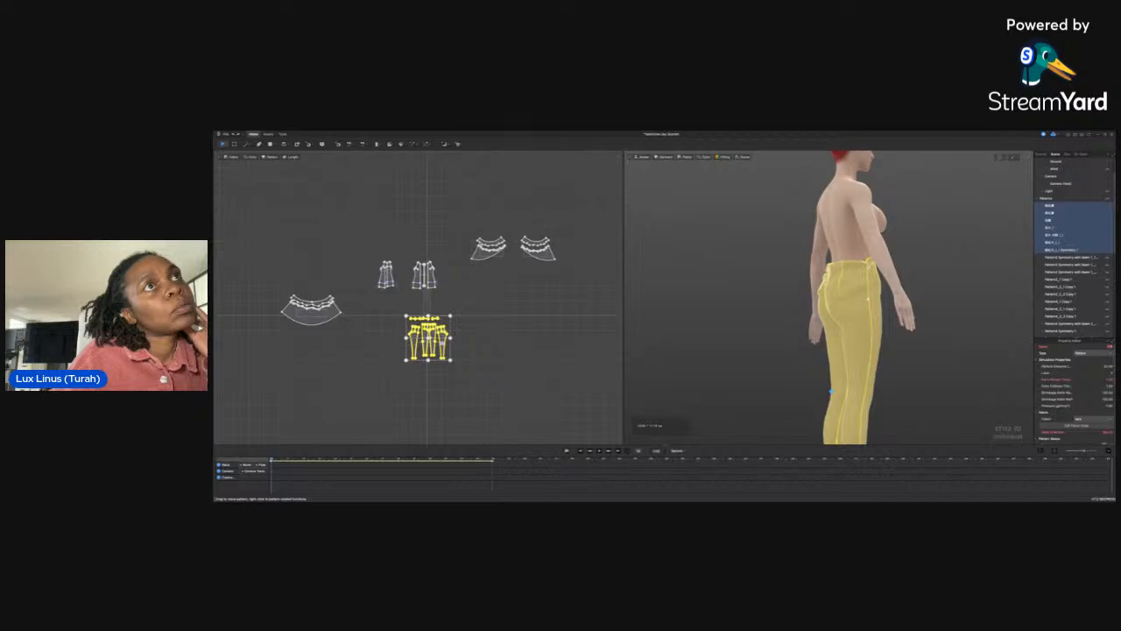
mouse_move(866, 298)
right_down()
mouse_move(846, 291)
mouse_move(882, 309)
right_up()
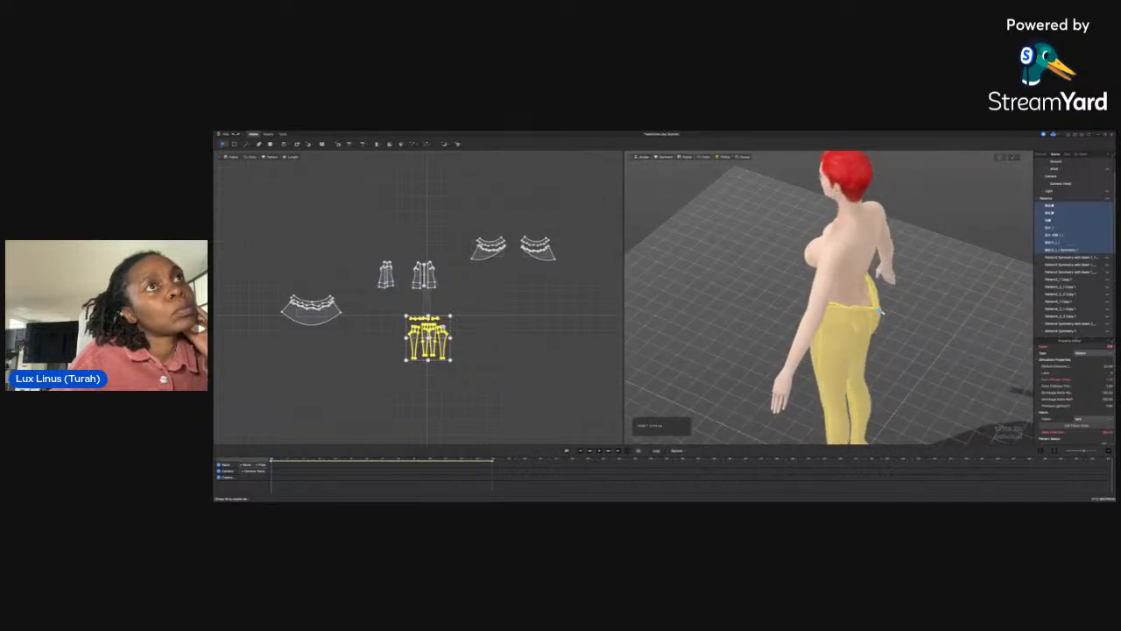
drag(865, 298, 852, 264)
click(903, 318)
right_drag(903, 318, 839, 309)
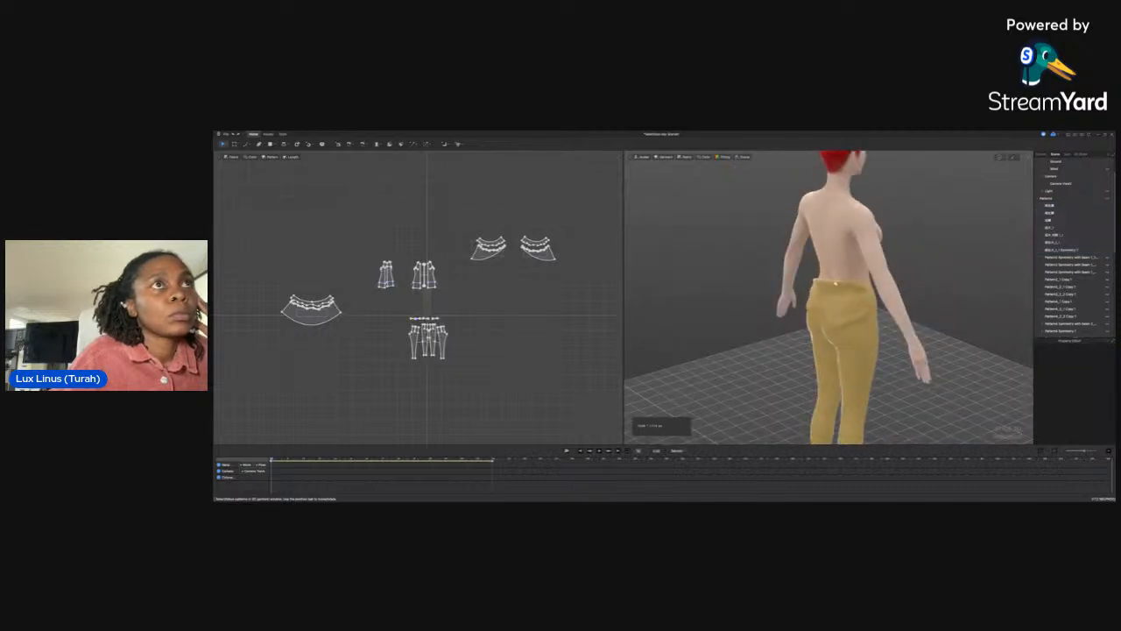
Pull the back piece of the avatar's right leg and the waistband up at the back waist in 3D
click(835, 296)
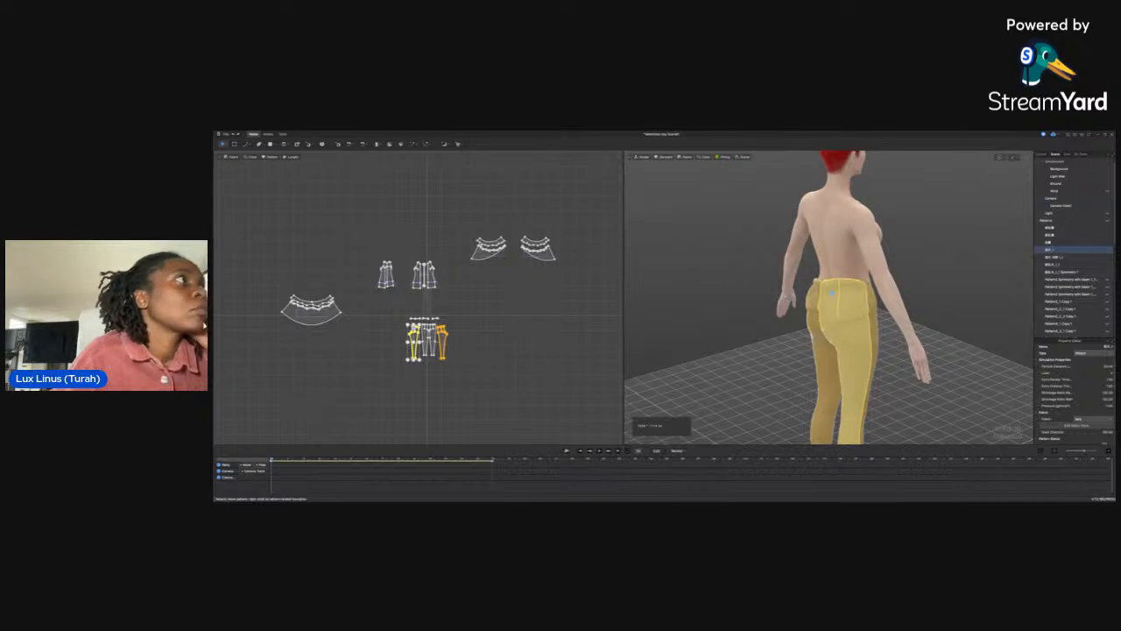
click(388, 317)
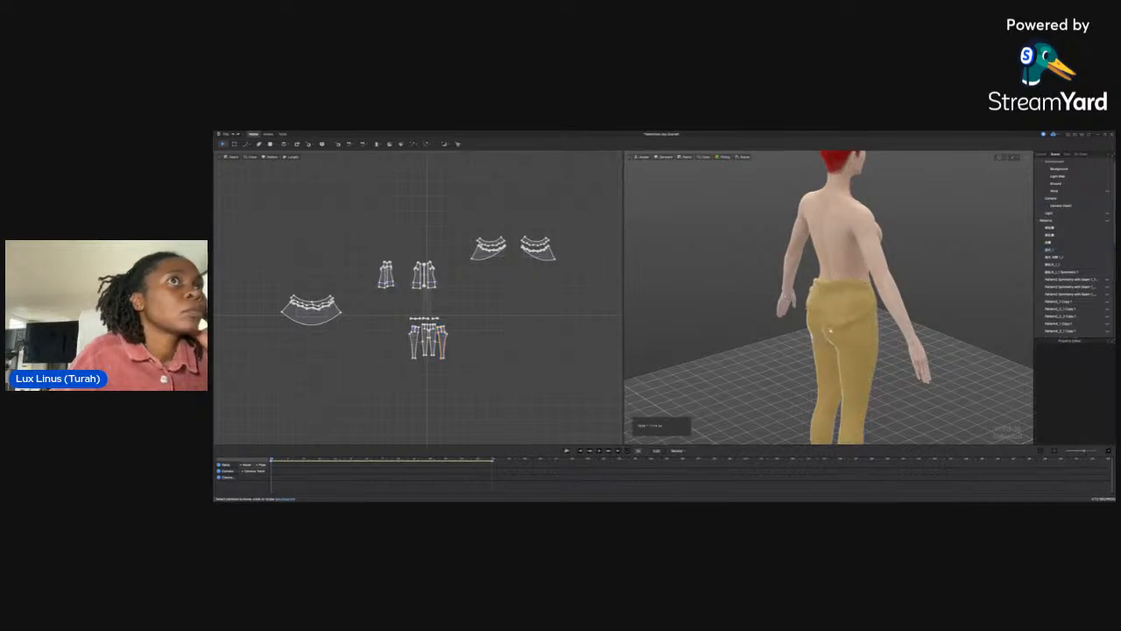
click(830, 292)
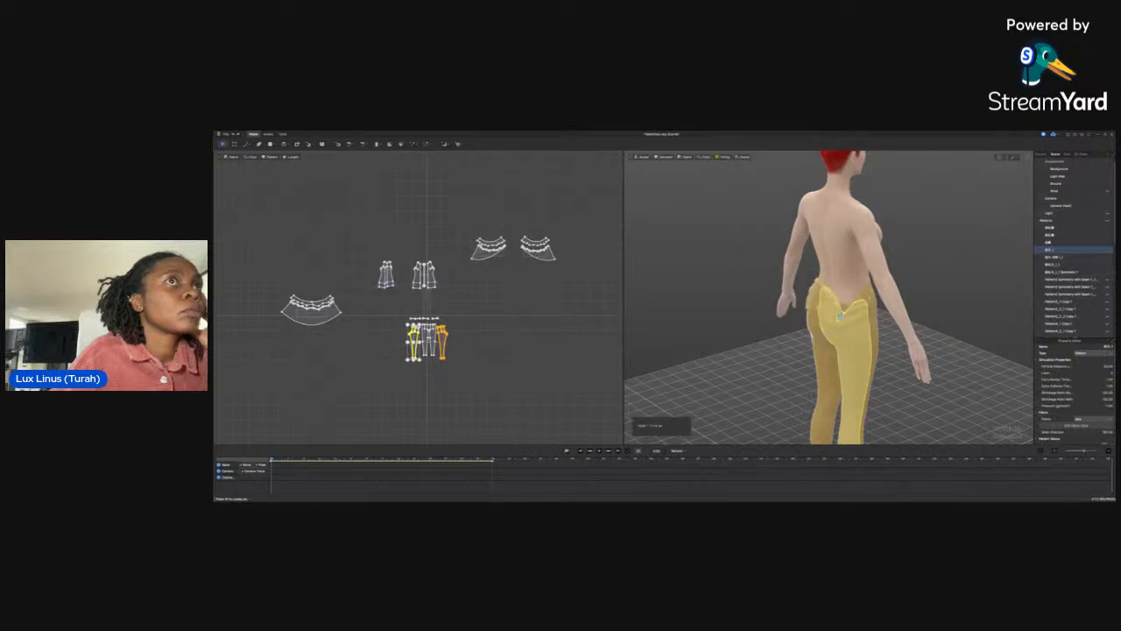
drag(832, 262, 710, 258)
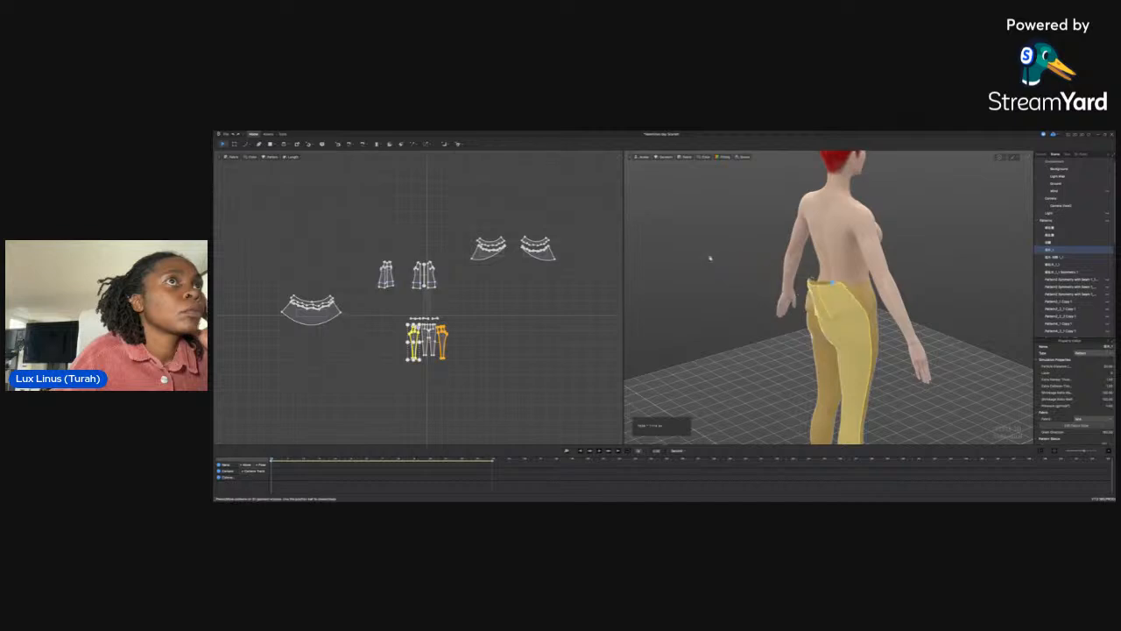
drag(844, 286, 655, 243)
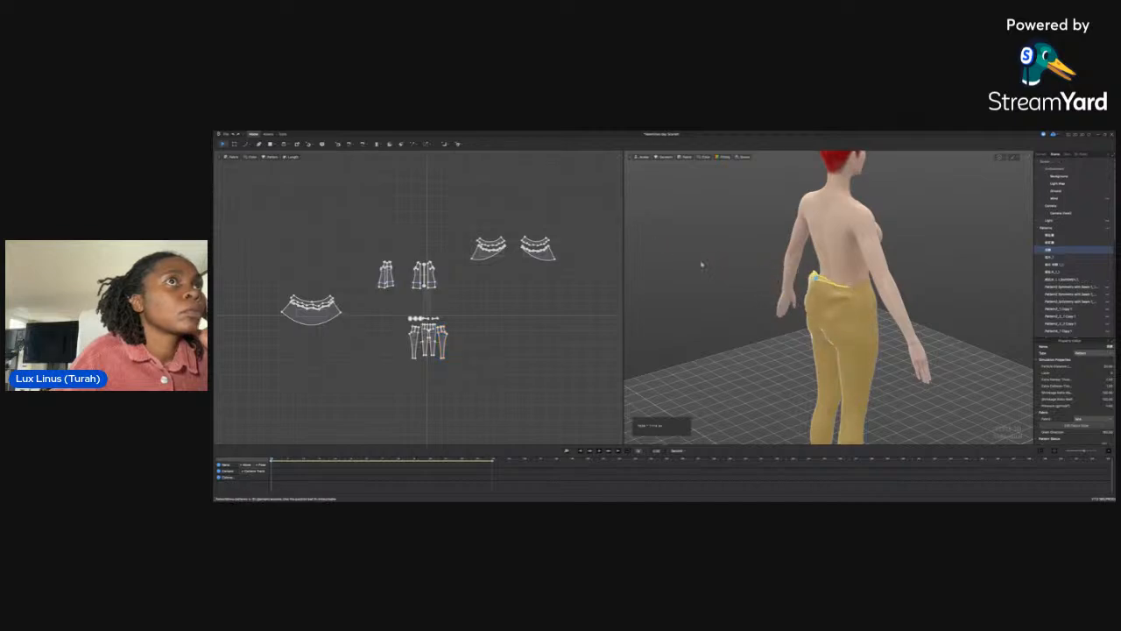
Show the avatar from behind and pull the back pieces of both trouser legs up at the waist
click(866, 283)
click(863, 308)
key(8)
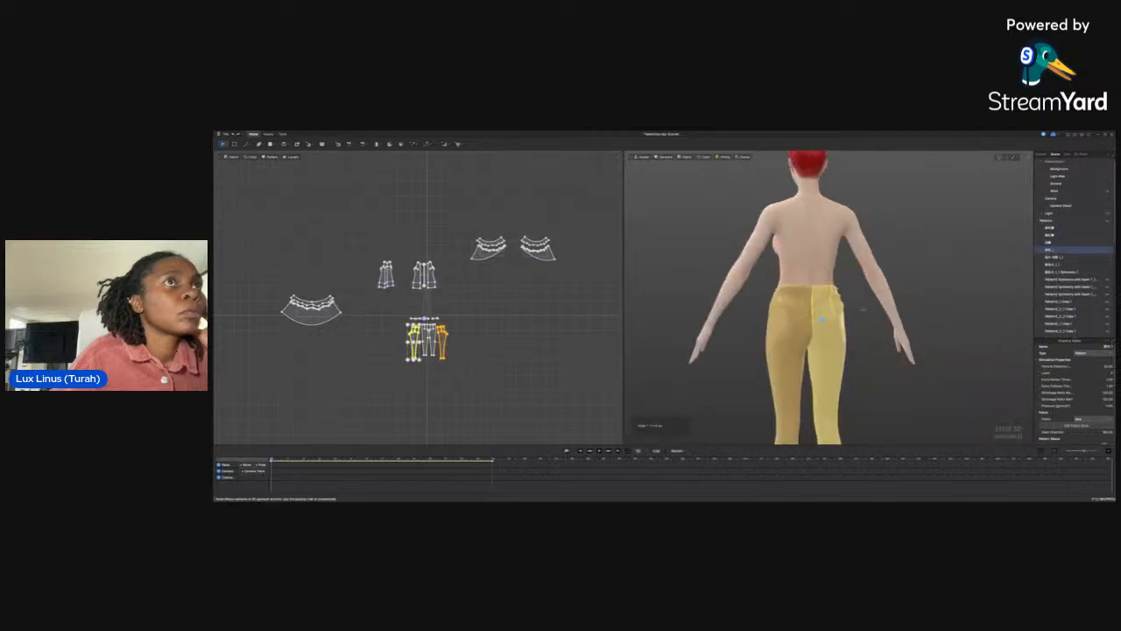
click(795, 291)
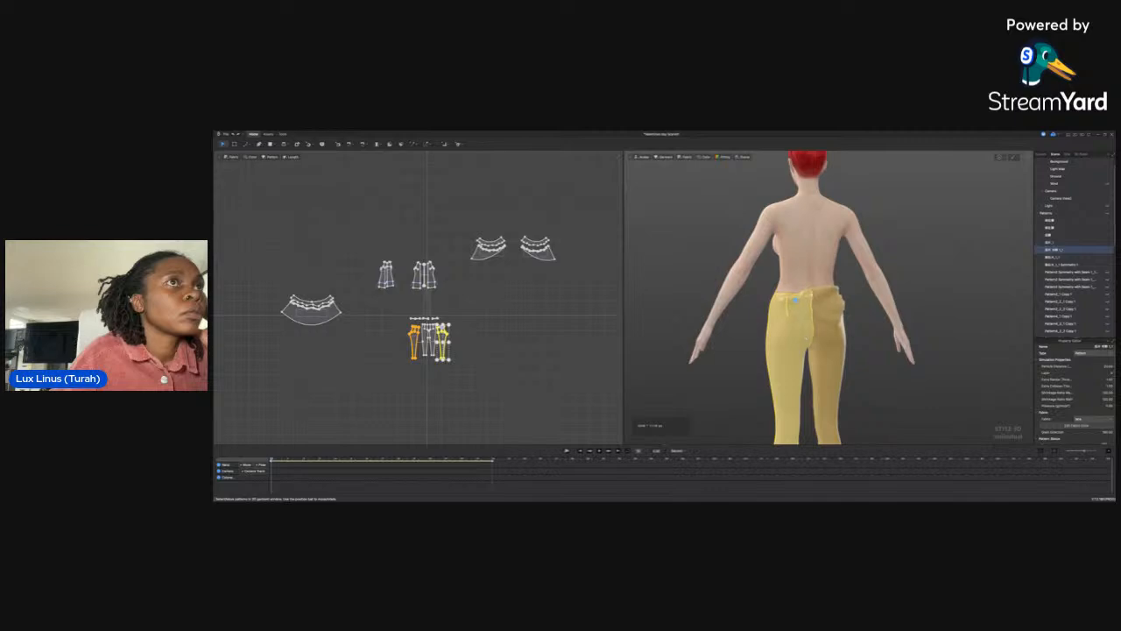
mouse_move(797, 300)
mouse_down()
mouse_move(787, 347)
mouse_move(785, 303)
mouse_move(803, 278)
mouse_up()
Examine the hardened trousers on the avatar from the front and the back
right_drag(797, 305, 929, 350)
right_drag(678, 334, 748, 298)
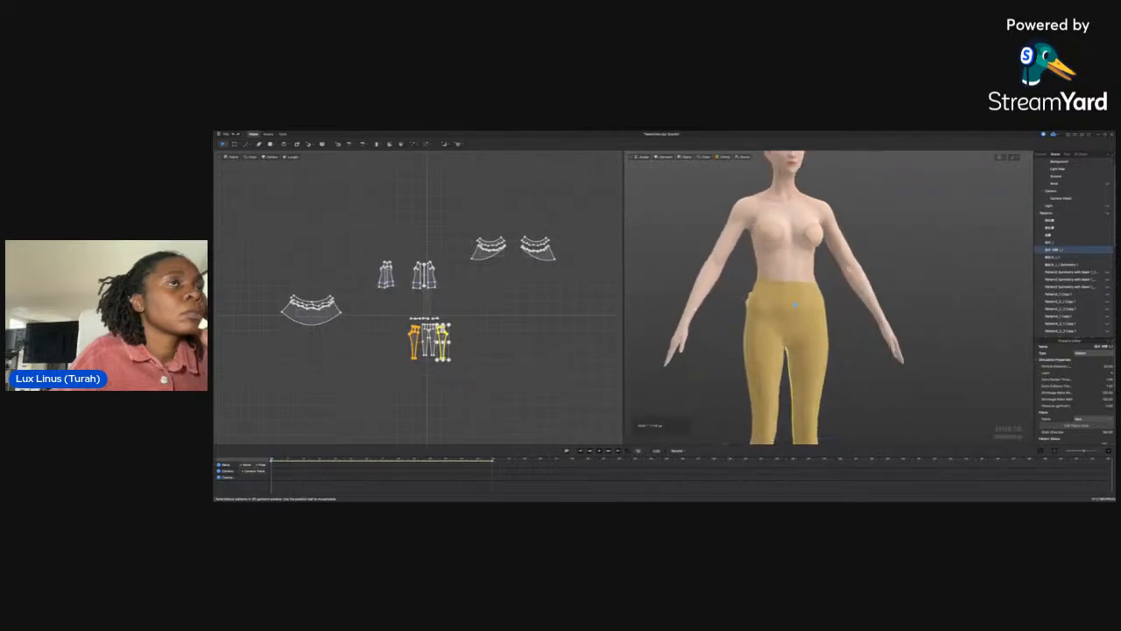
scroll(765, 292, up, 4)
scroll(765, 292, down, 7)
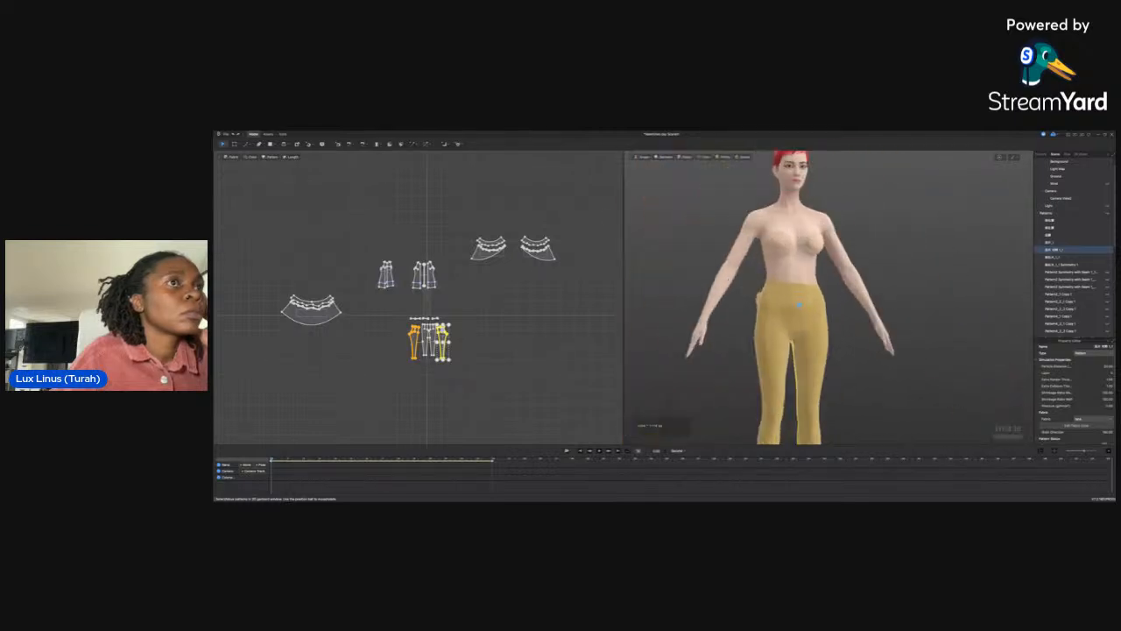
click(743, 297)
right_drag(741, 296, 654, 298)
scroll(833, 280, up, 5)
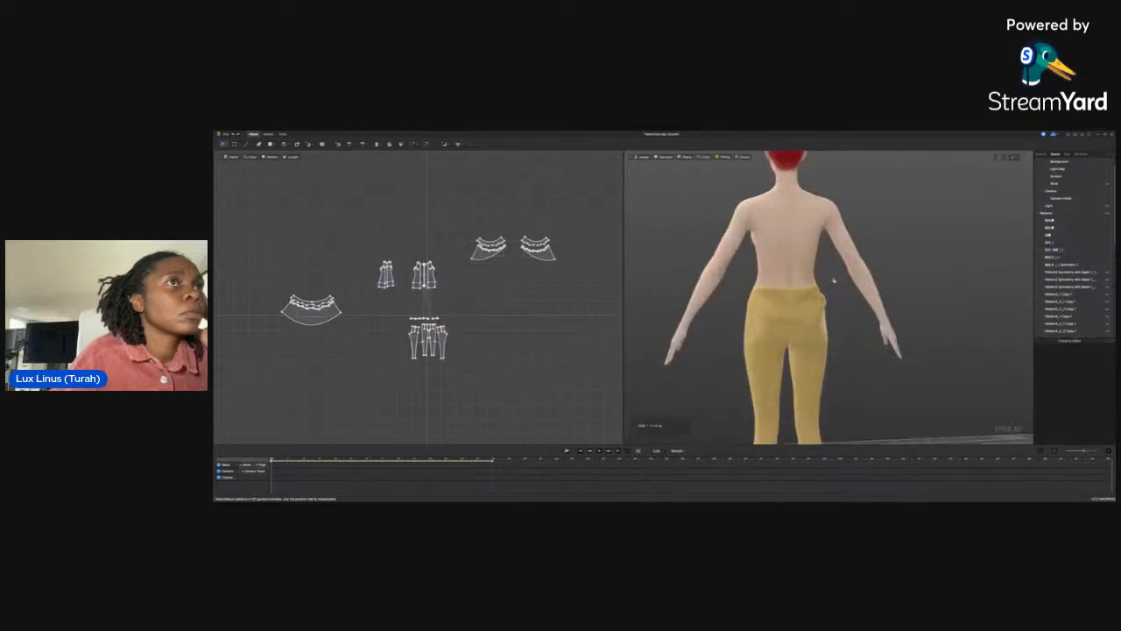
Pull the back piece of the avatar's right leg down from the waist in 3D
click(718, 329)
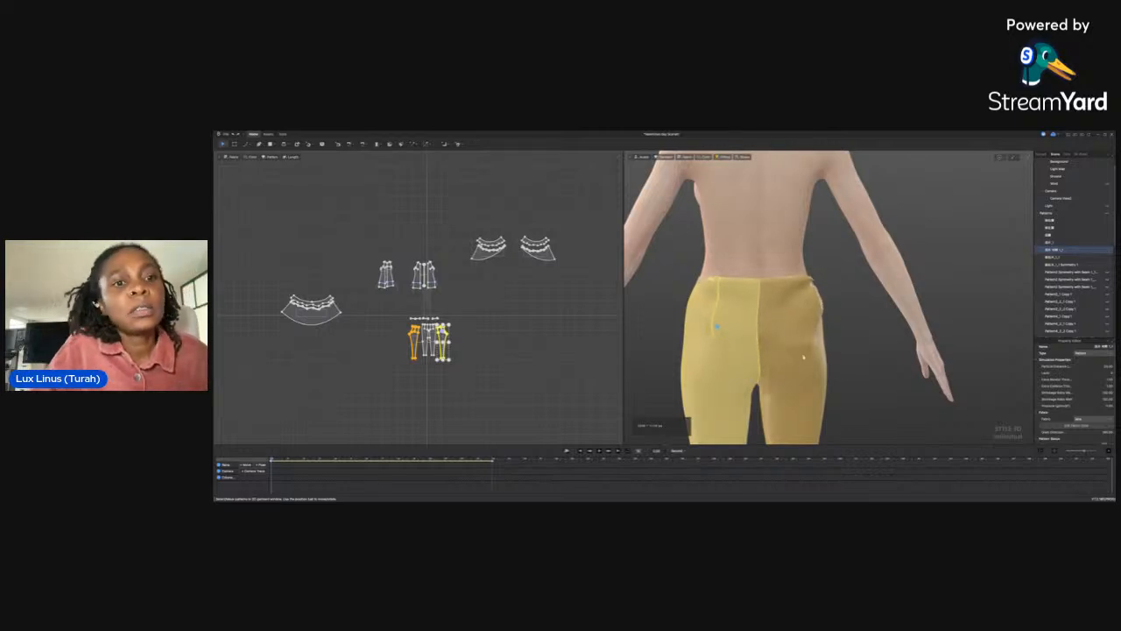
scroll(804, 356, up, 3)
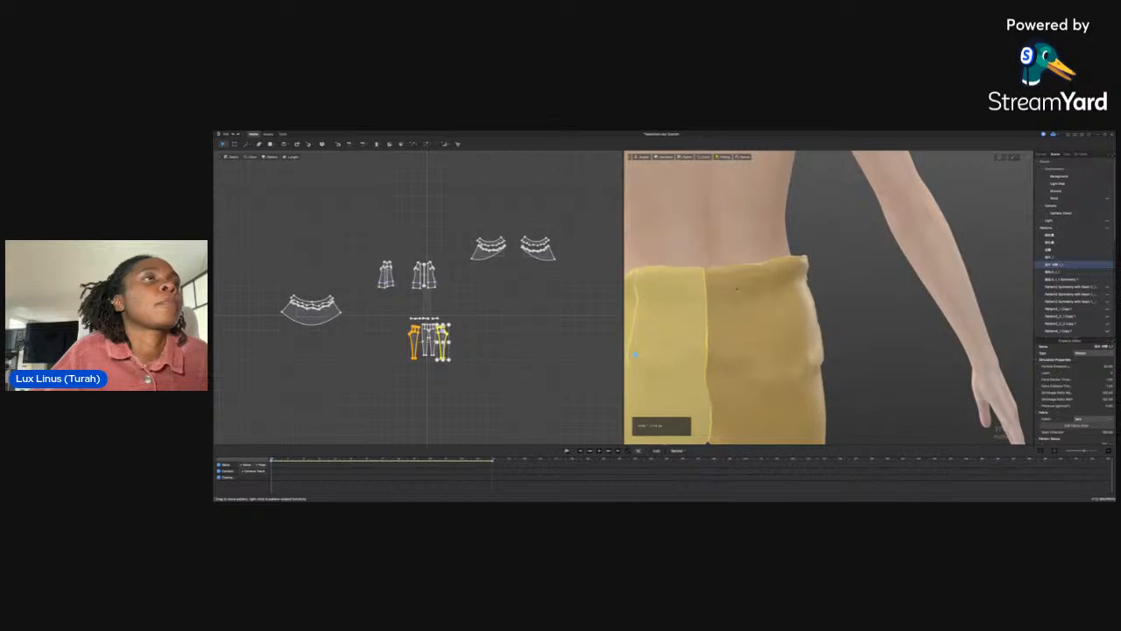
click(736, 286)
drag(735, 288, 761, 435)
scroll(723, 375, down, 5)
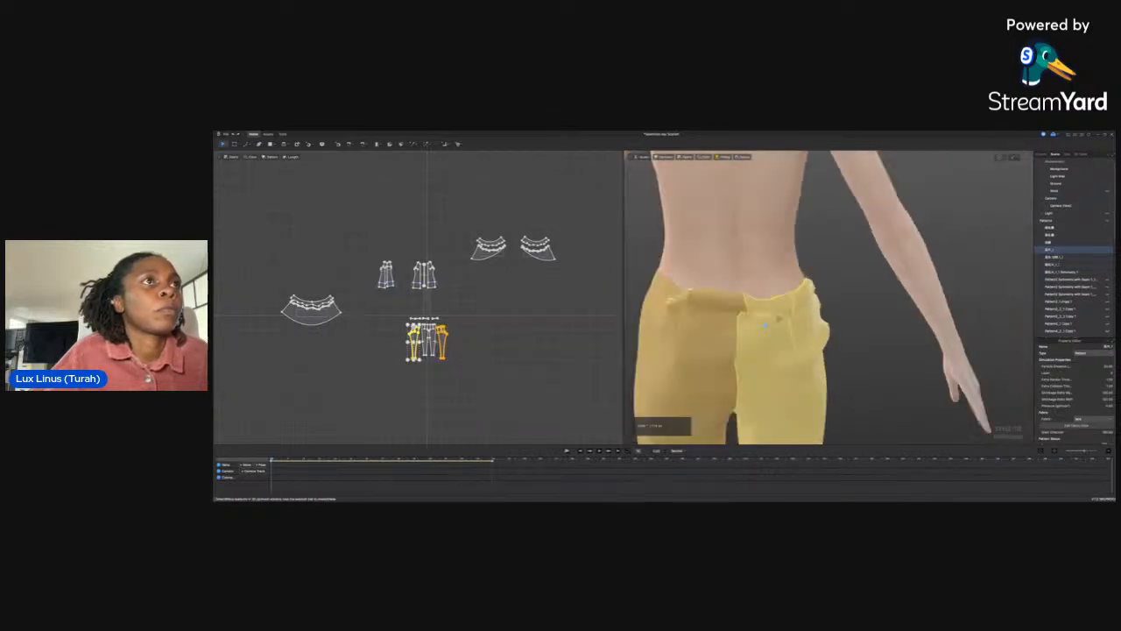
scroll(724, 375, down, 2)
Move the back piece of the avatar's left leg backwards, away from the body, in the side view
click(723, 375)
right_drag(724, 375, 774, 369)
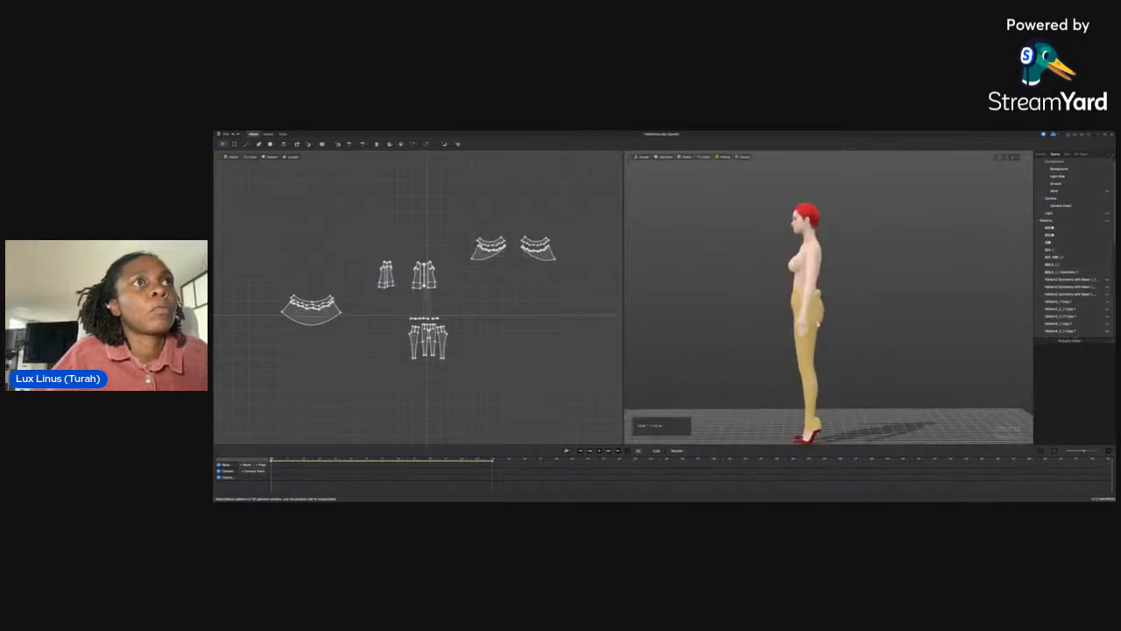
click(814, 325)
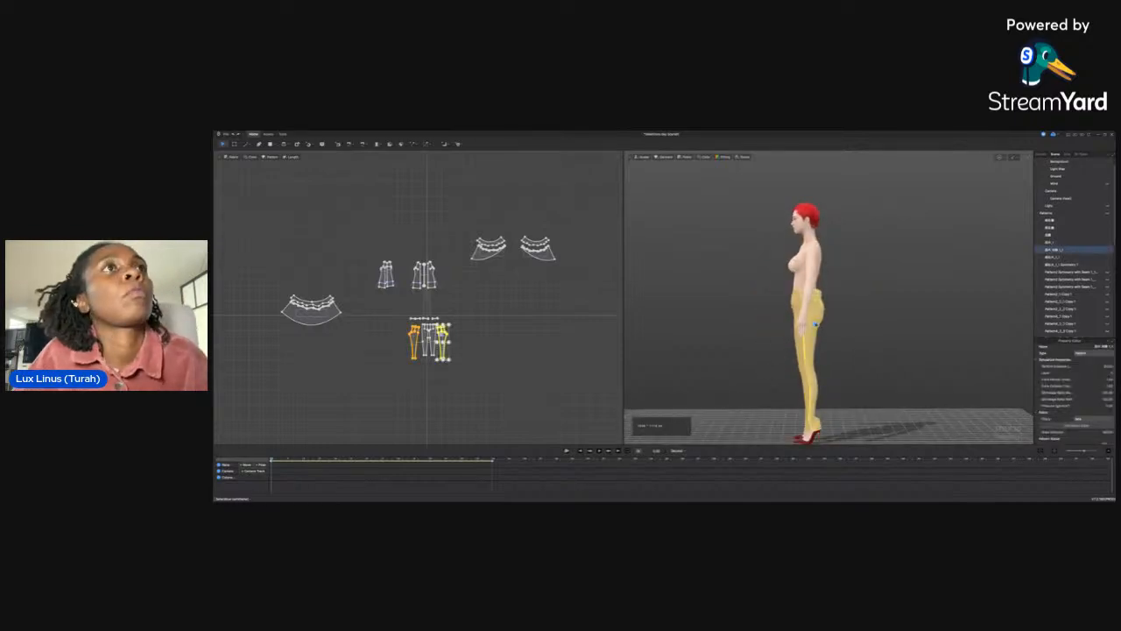
click(814, 323)
drag(823, 320, 840, 320)
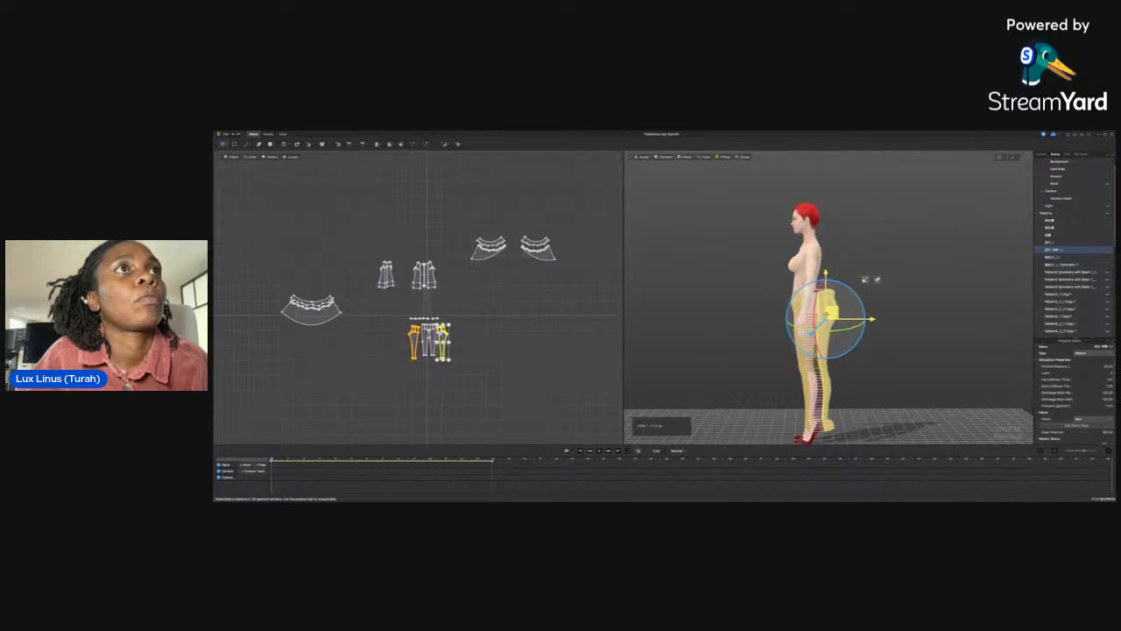
Simulate the trousers and examine the back pieces of both legs from behind the avatar
key(space)
click(891, 318)
right_drag(891, 318, 826, 309)
click(828, 309)
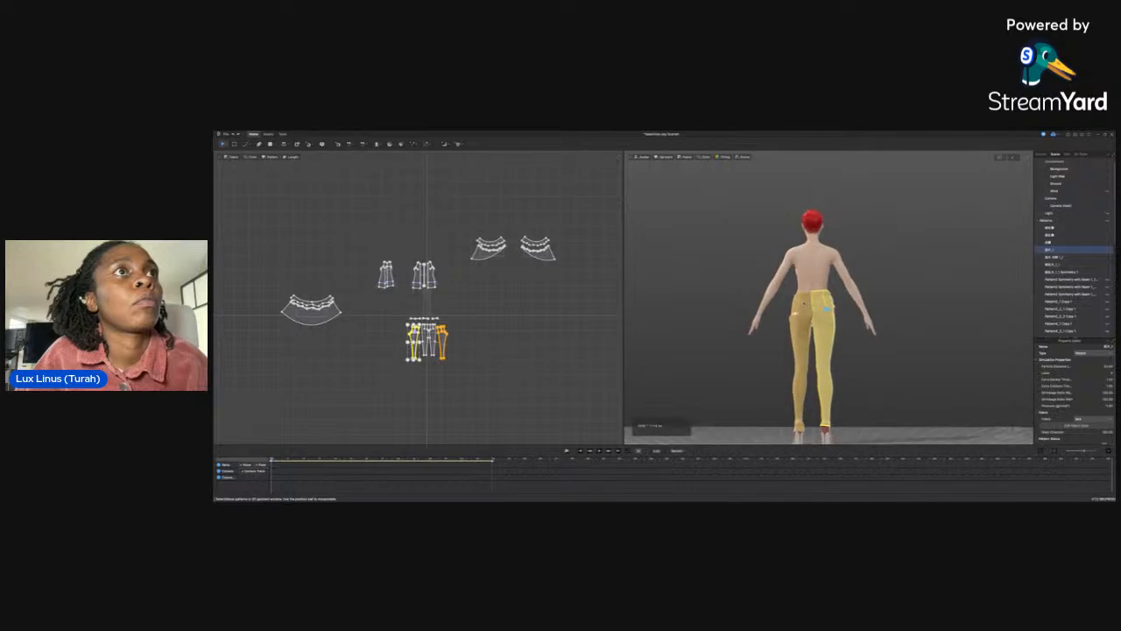
scroll(827, 309, up, 5)
scroll(825, 312, down, 4)
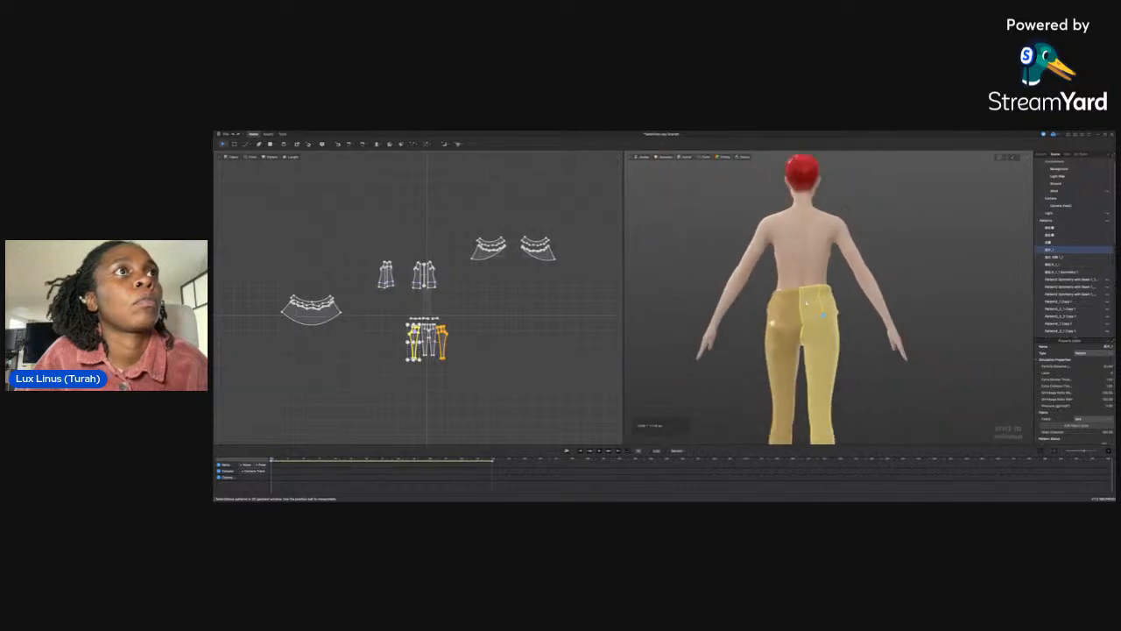
click(796, 317)
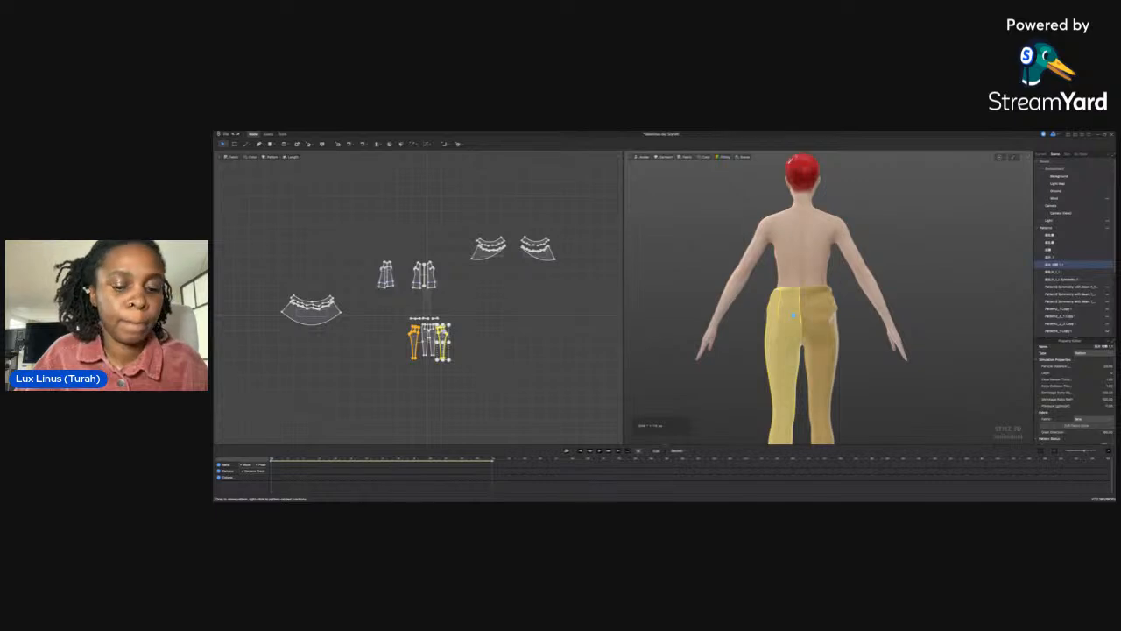
click(484, 336)
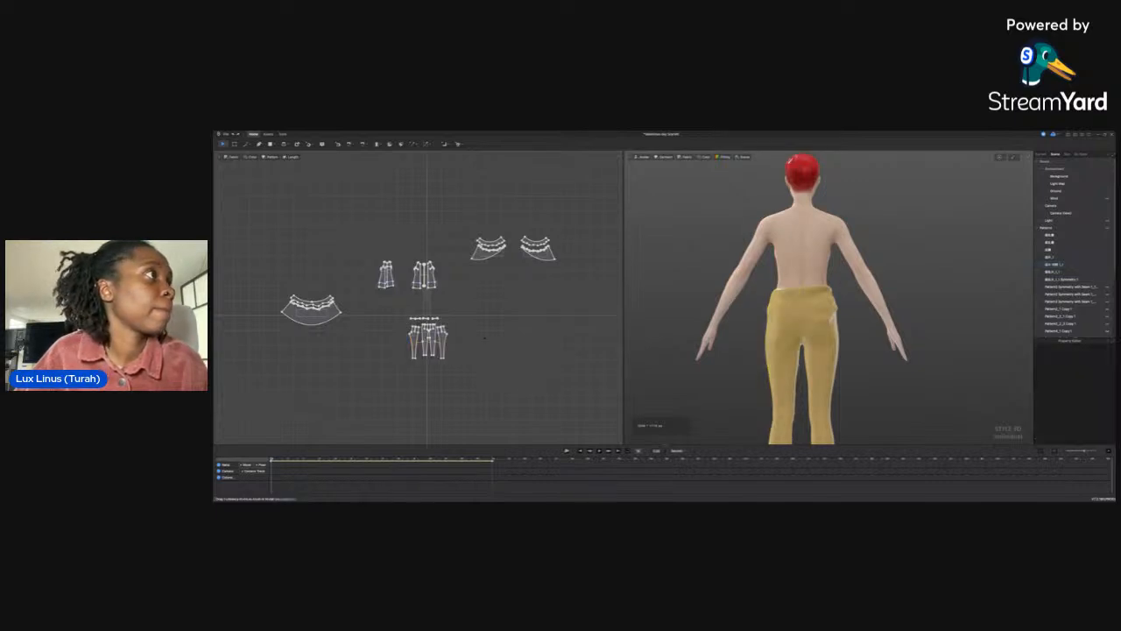
Place a copy of the left-leg back piece beside the trousers pattern and delete both original back pieces
click(826, 317)
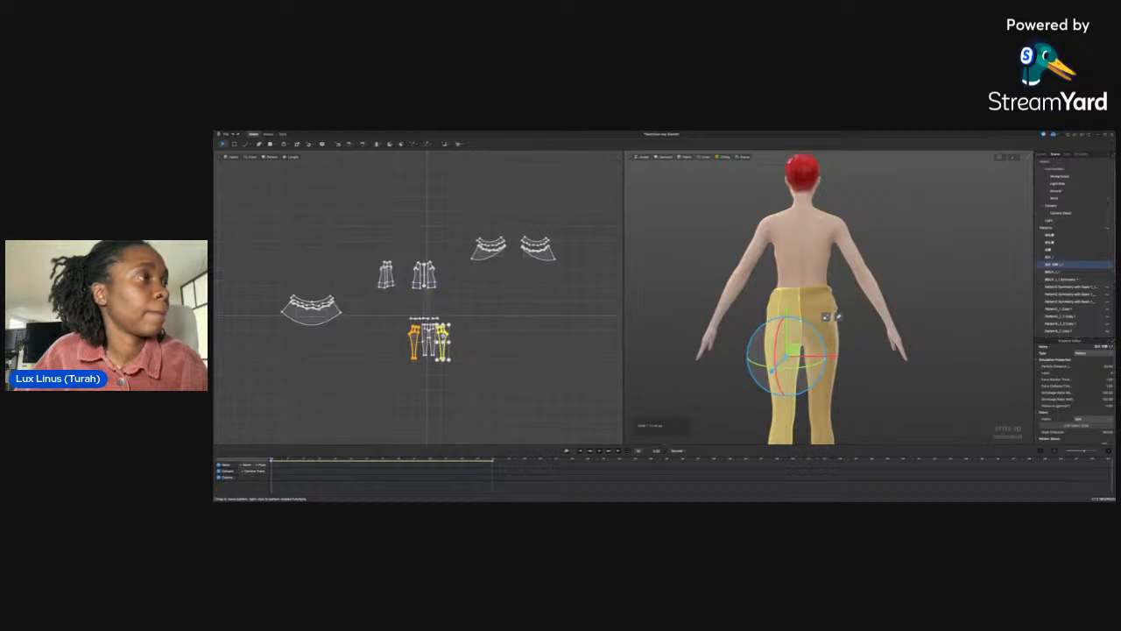
drag(443, 342, 485, 342)
click(442, 337)
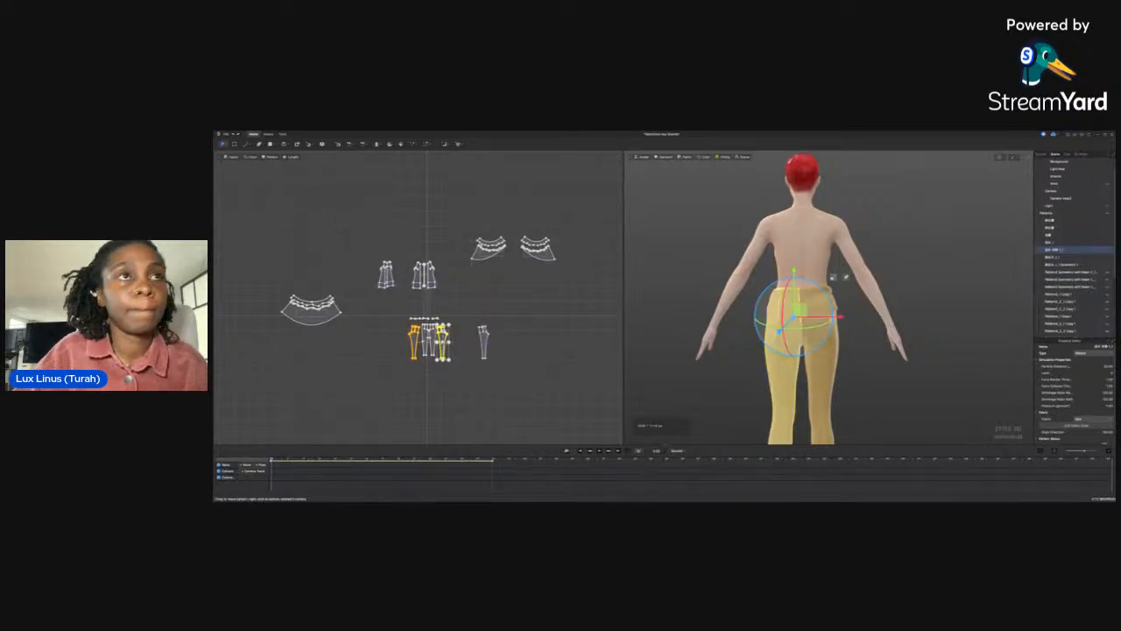
click(413, 340)
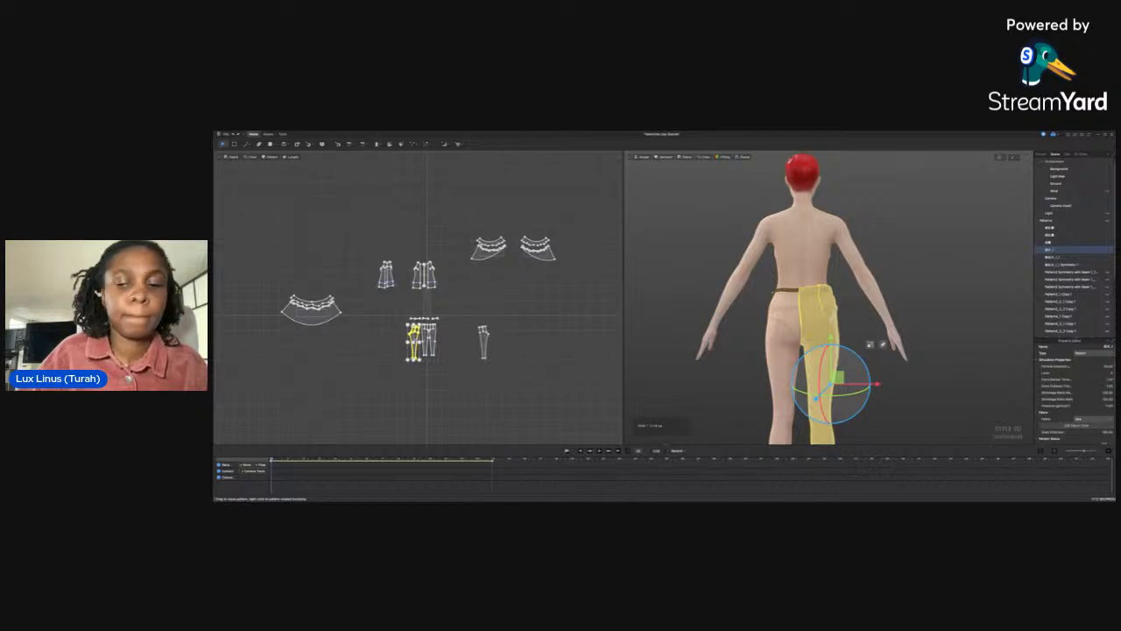
key(Delete)
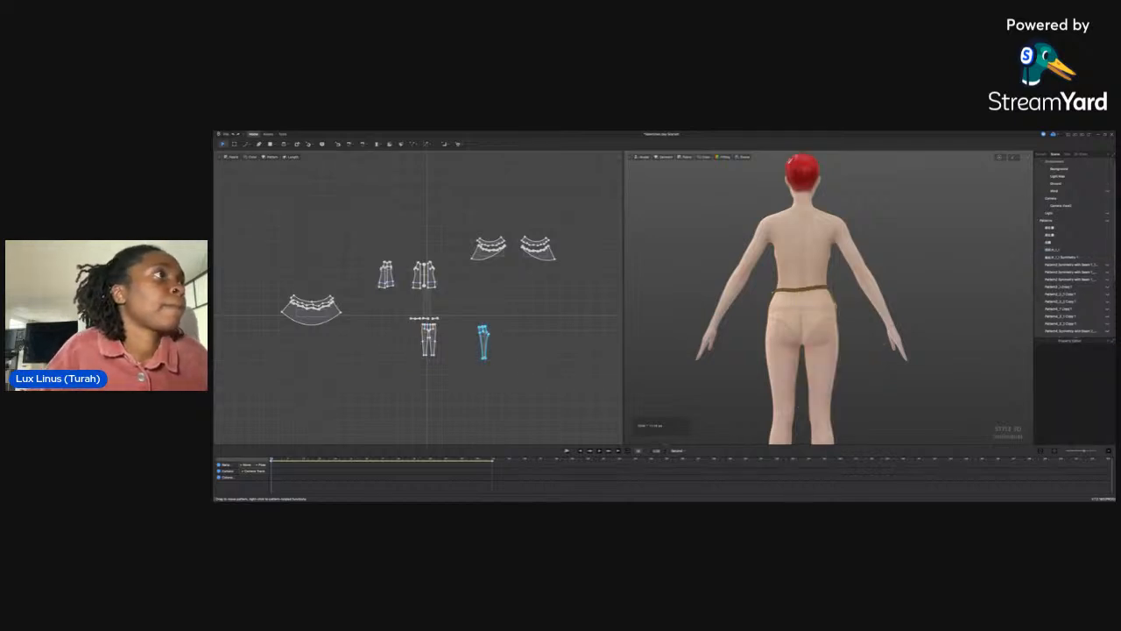
Move the copied back piece across in 3D to sit behind the avatar's left leg and check it from the side
click(486, 337)
scroll(488, 336, down, 3)
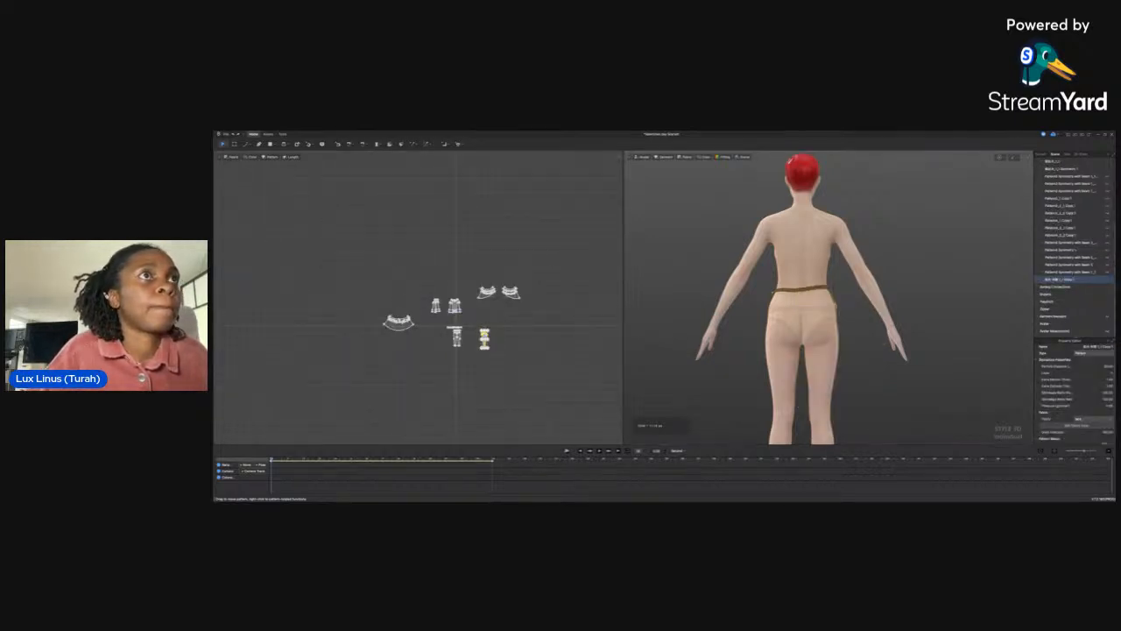
scroll(829, 297, down, 5)
scroll(829, 296, up, 2)
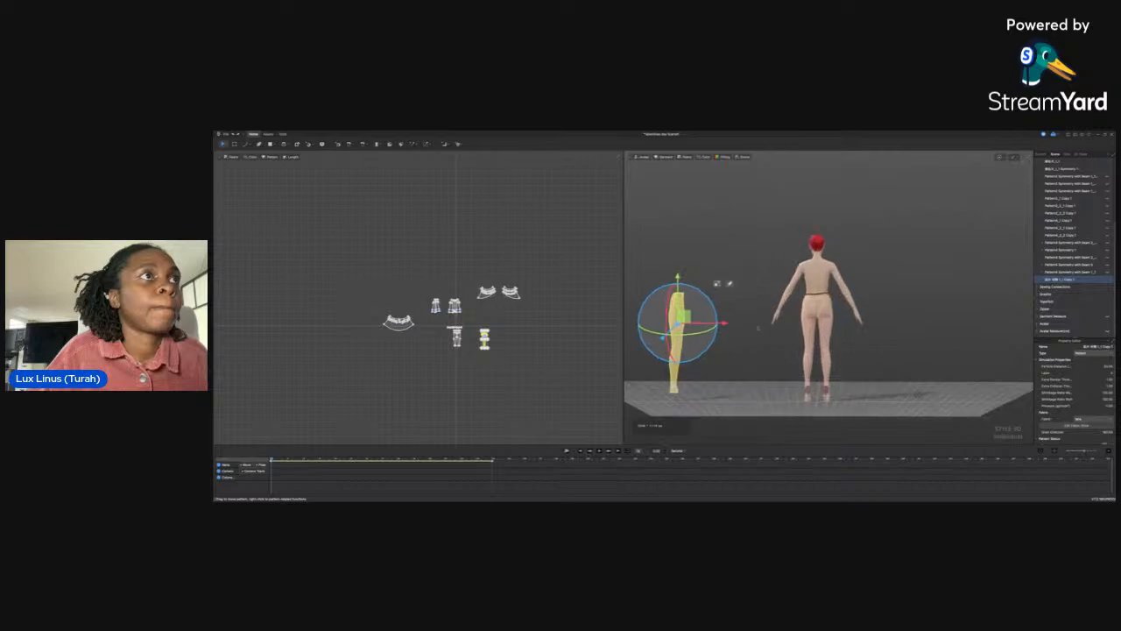
drag(717, 283, 863, 283)
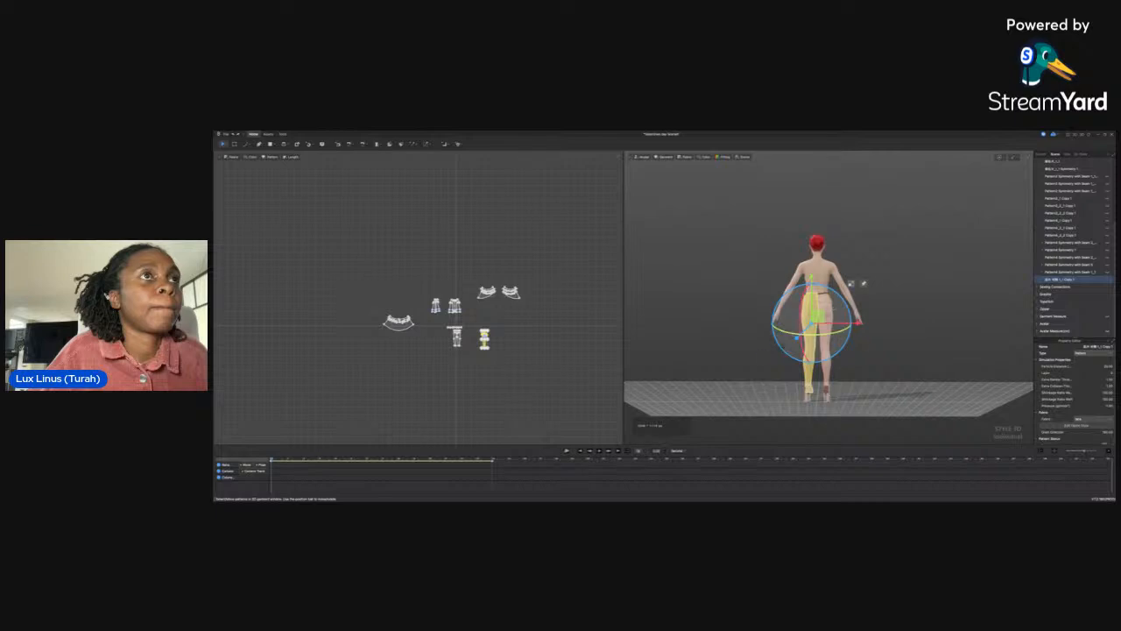
click(903, 341)
right_drag(902, 342, 942, 351)
right_drag(792, 366, 815, 359)
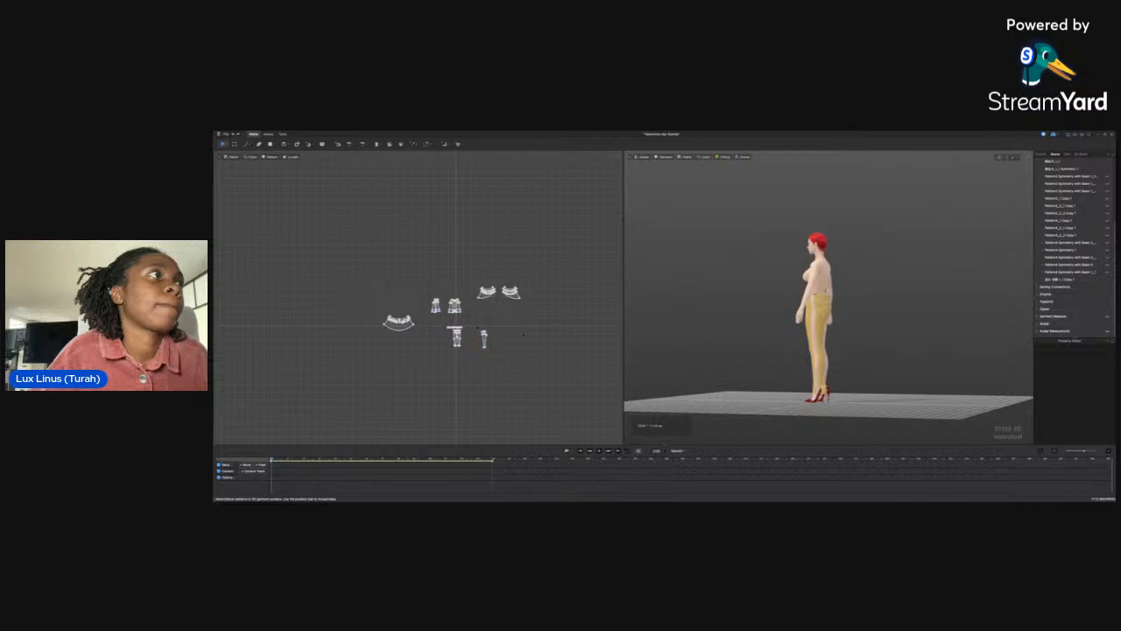
Create a symmetric copy of the new back piece and place it right beside it in the 2D pattern area
click(485, 339)
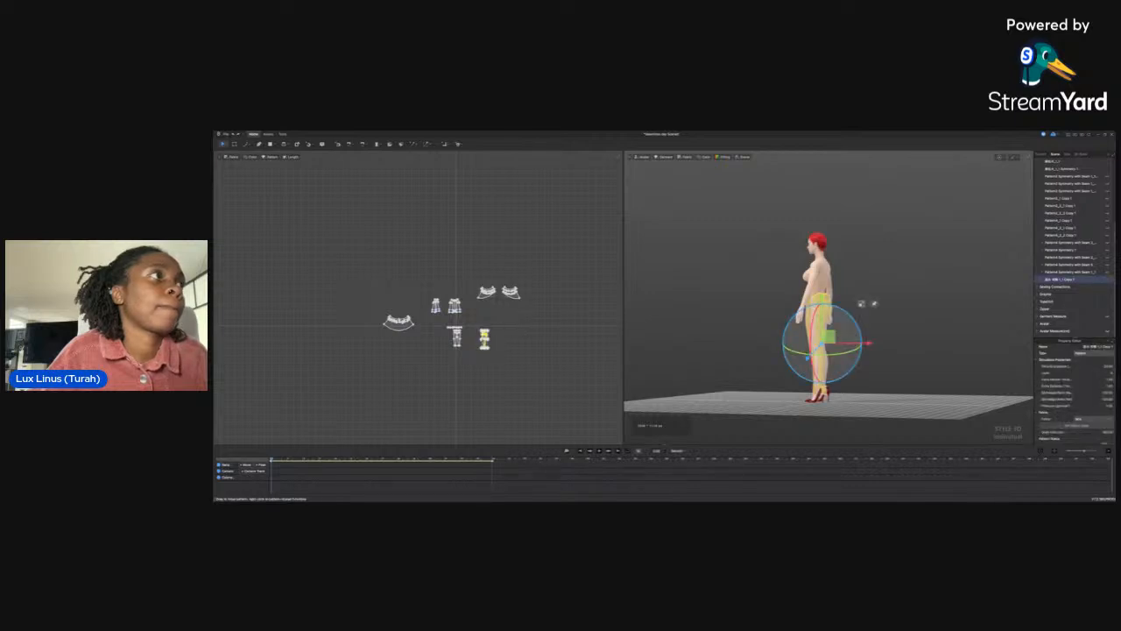
click(484, 336)
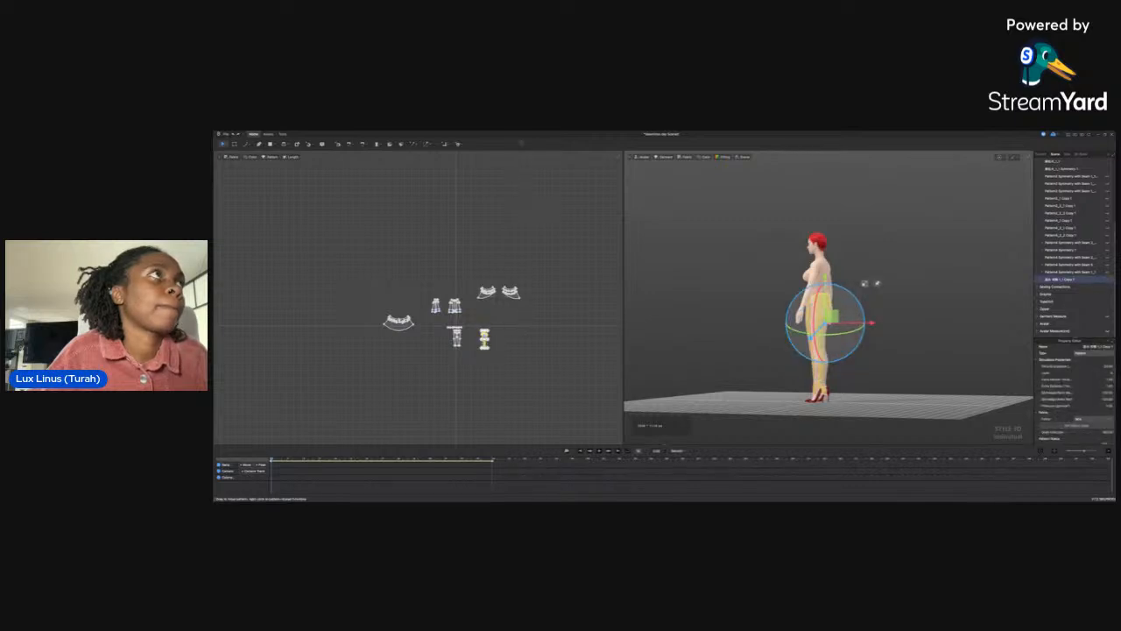
key(ctrl+v)
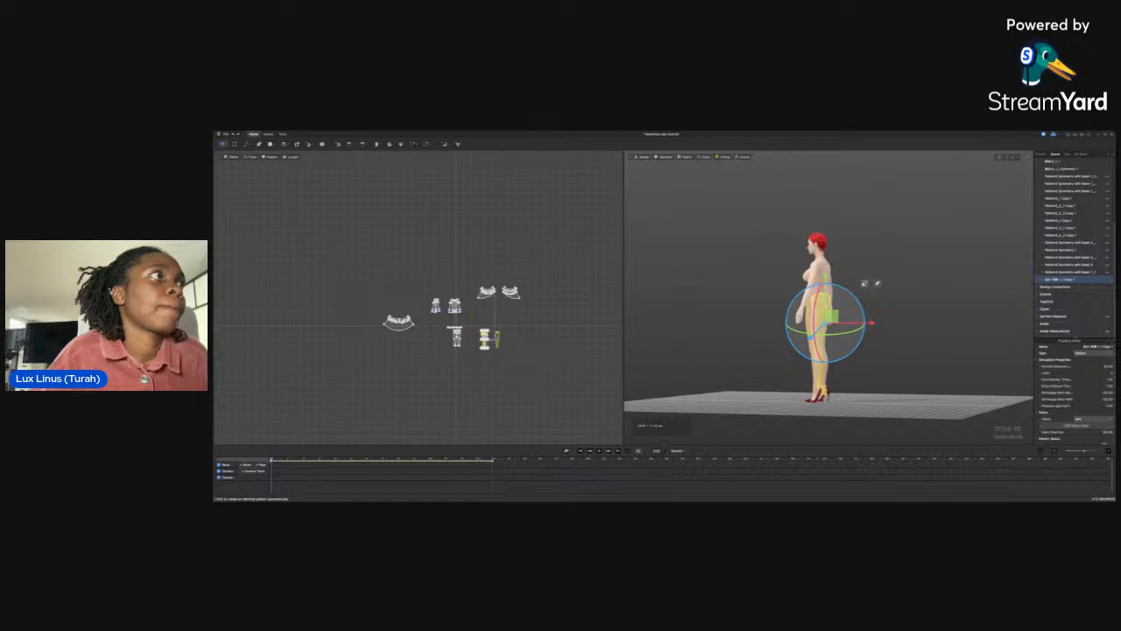
click(488, 338)
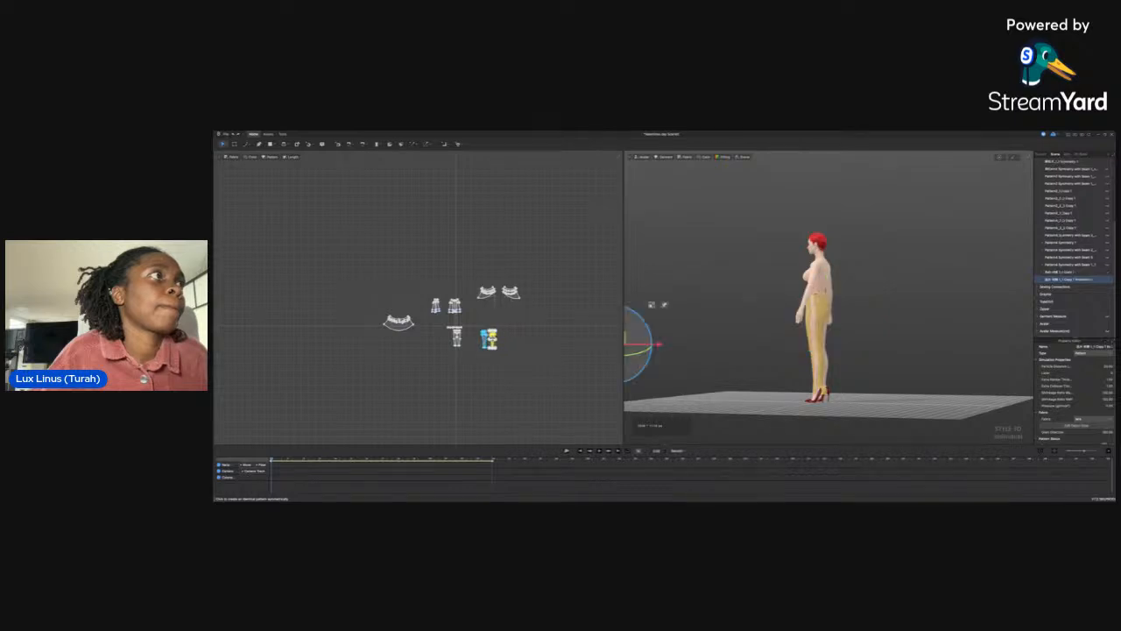
scroll(489, 340, up, 6)
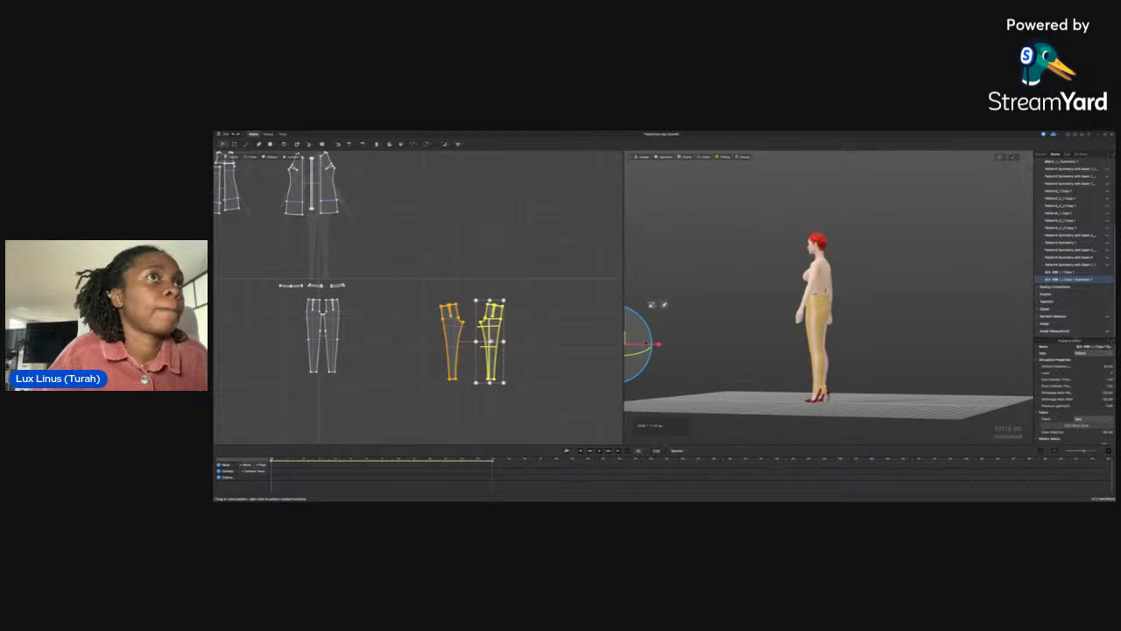
Move the mirrored back piece towards the avatar in the side view
drag(659, 344, 865, 344)
scroll(784, 334, up, 2)
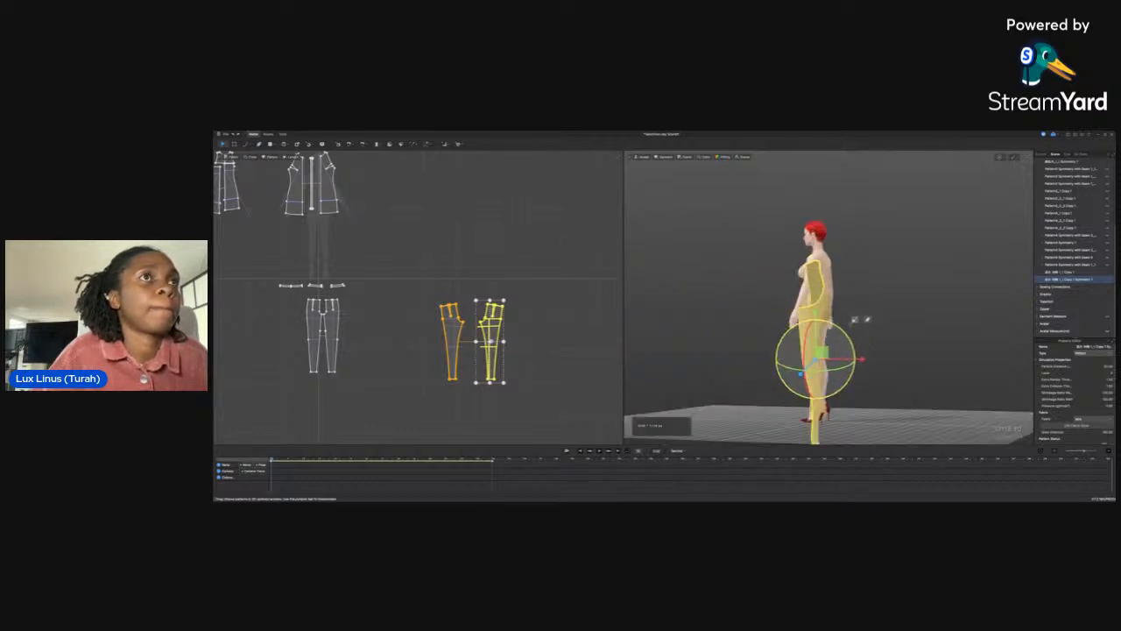
scroll(824, 333, down, 3)
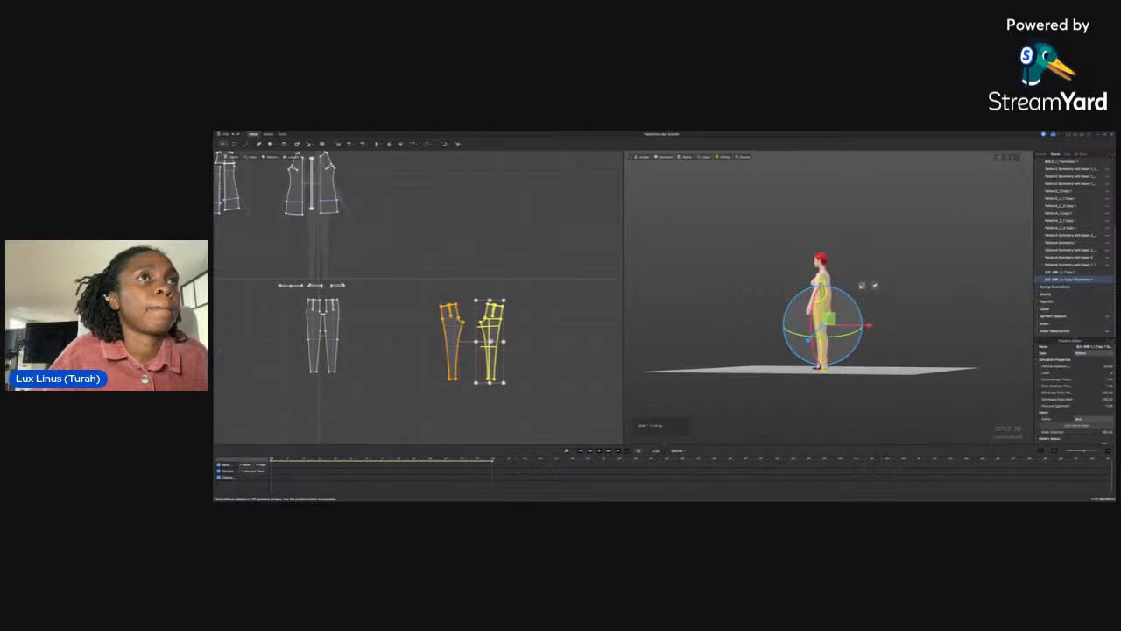
Position the mirrored back piece behind the avatar's right leg in the back view and adjust its height
click(912, 324)
right_drag(911, 324, 767, 324)
scroll(856, 315, up, 1)
scroll(856, 315, down, 4)
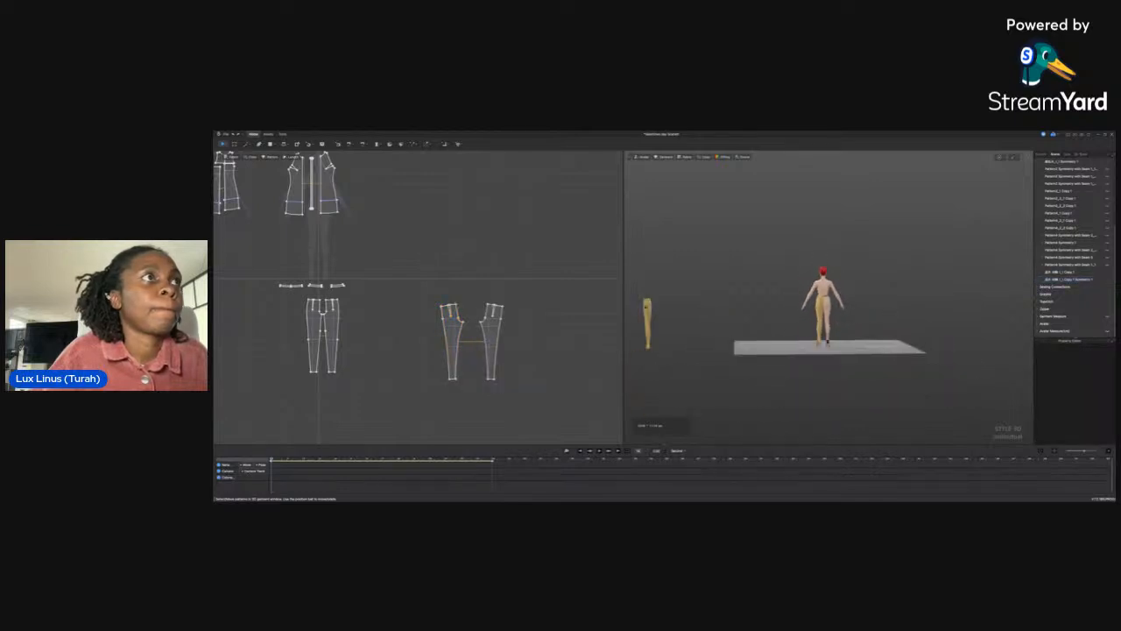
click(646, 306)
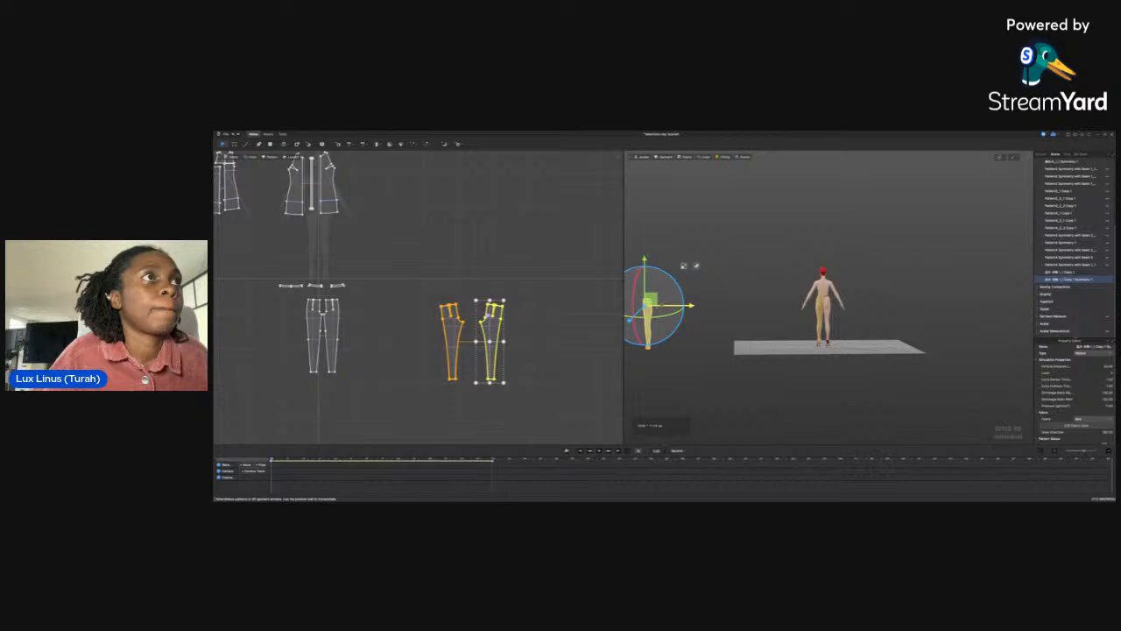
drag(648, 305, 824, 306)
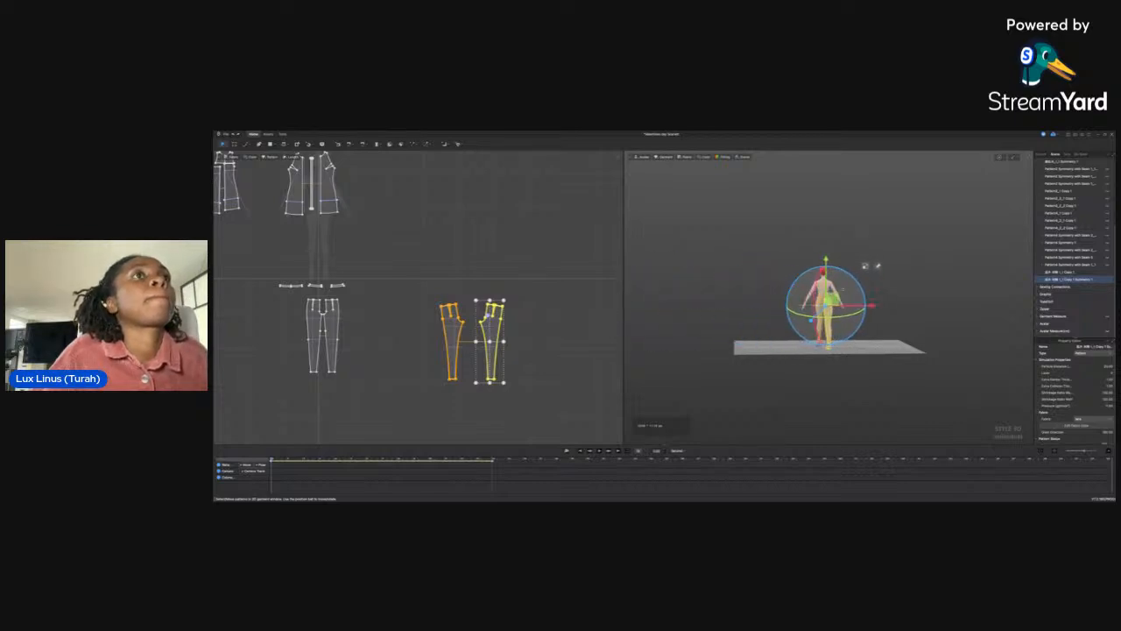
scroll(824, 307, up, 5)
drag(820, 279, 820, 267)
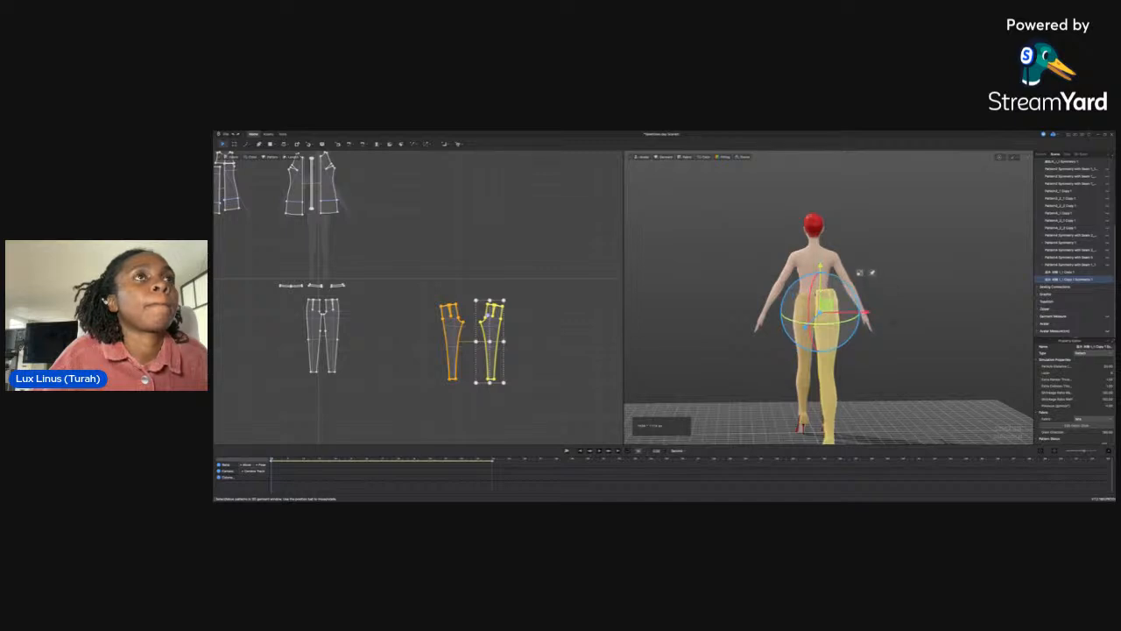
Bring the mirrored back piece forward close to the avatar's body, viewed from the avatar's right side
click(911, 350)
right_drag(912, 350, 844, 328)
scroll(844, 328, up, 2)
scroll(843, 327, down, 4)
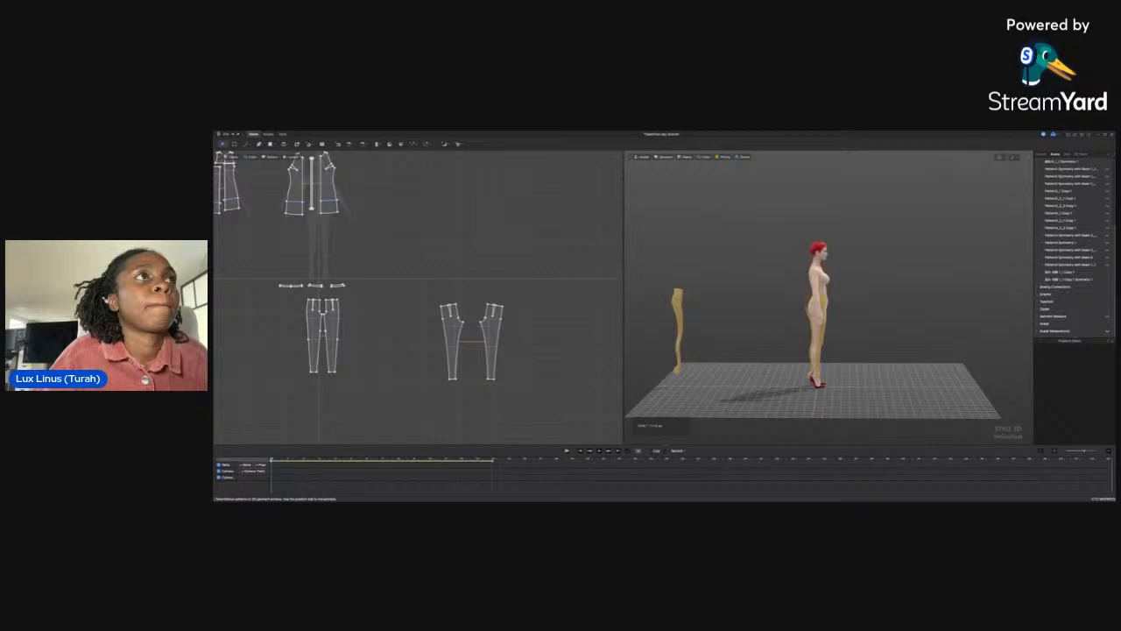
click(679, 313)
drag(723, 309, 863, 309)
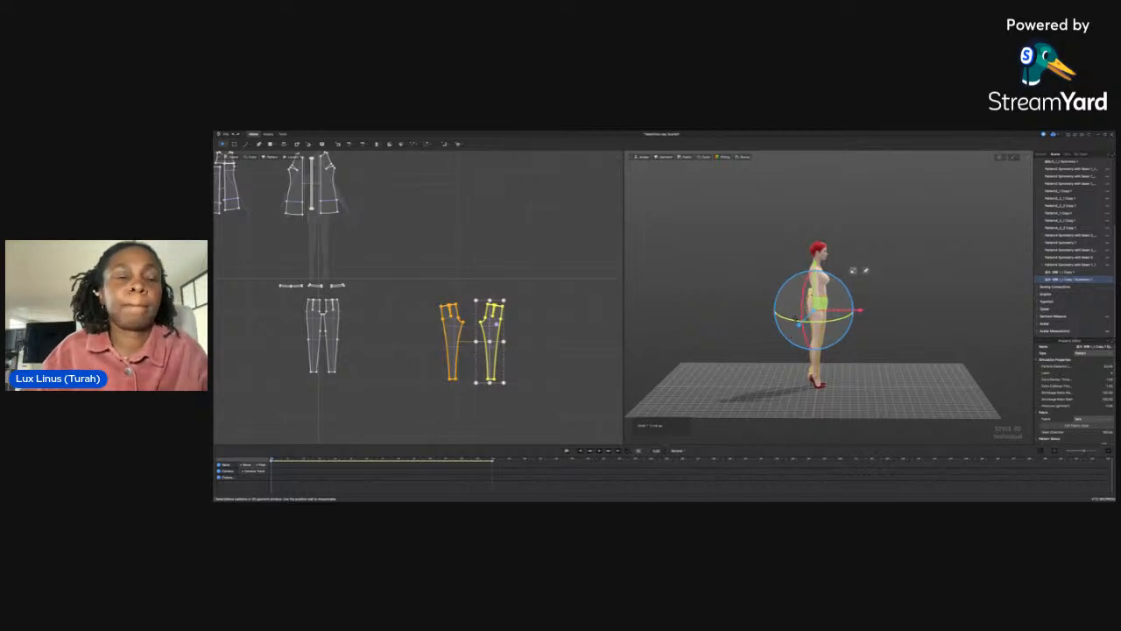
Shift the mirrored back piece slightly sideways and check both back pieces around the avatar
key(8)
drag(867, 252, 885, 252)
click(884, 252)
right_drag(884, 252, 1007, 294)
right_drag(829, 297, 985, 329)
right_drag(863, 372, 706, 343)
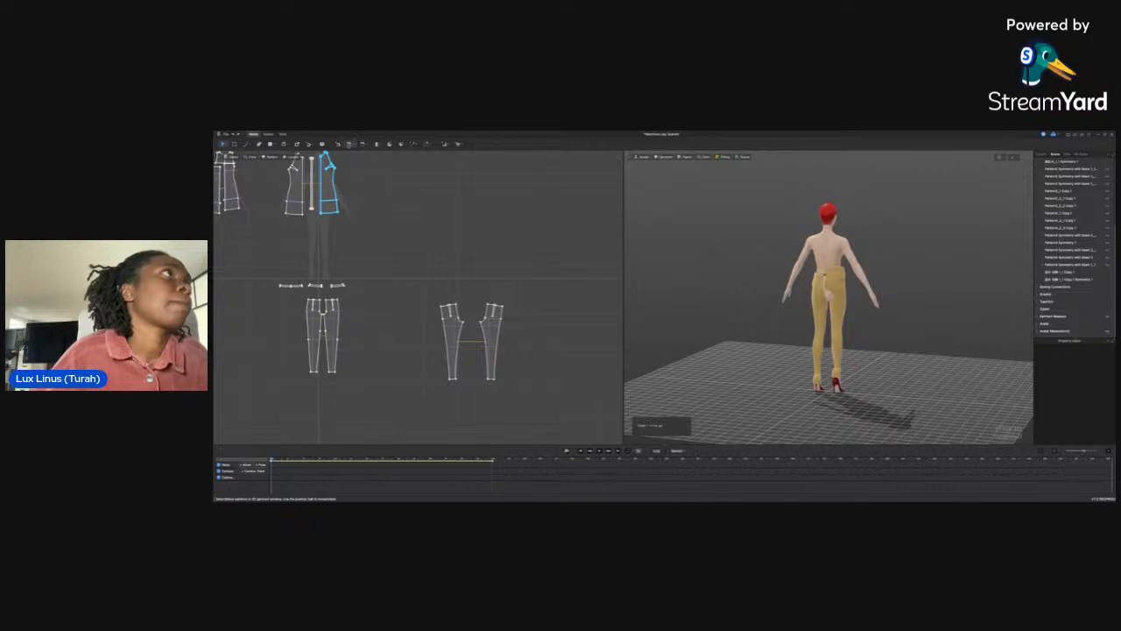
Sew the upper outer edge of the copied back piece to the outer edge of the left-leg front piece with segment sewing
click(351, 143)
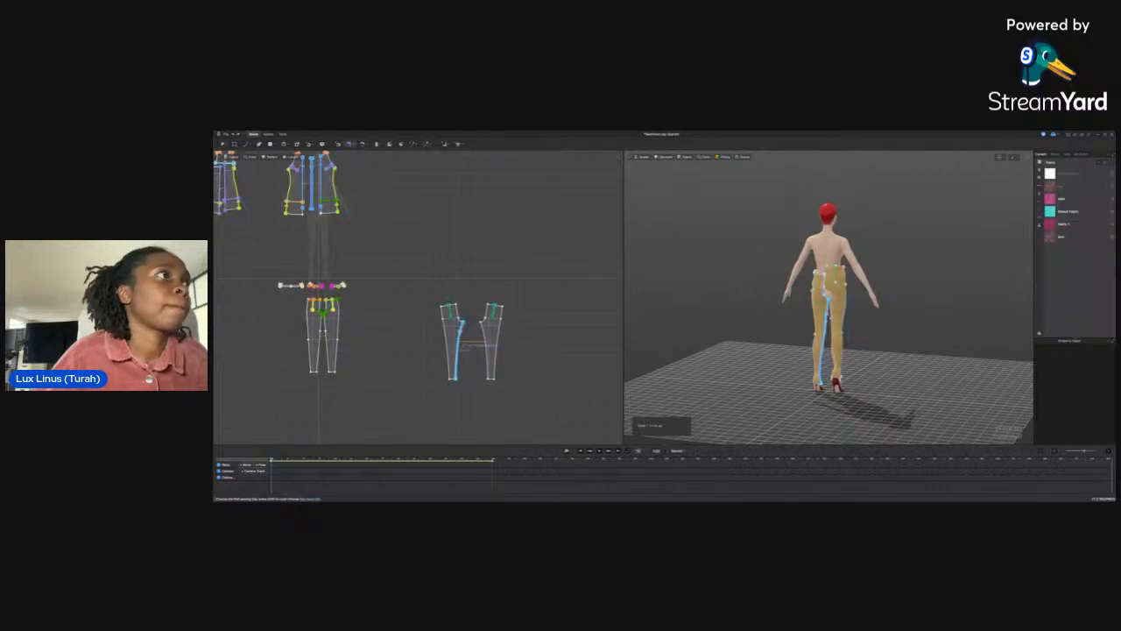
click(456, 346)
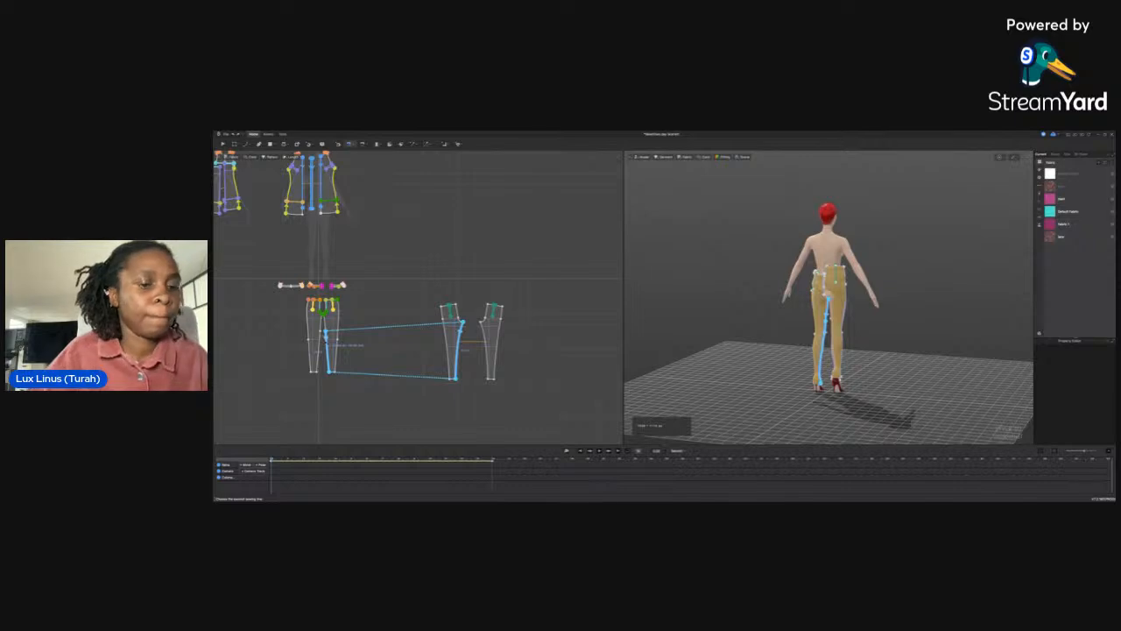
right_drag(674, 340, 799, 316)
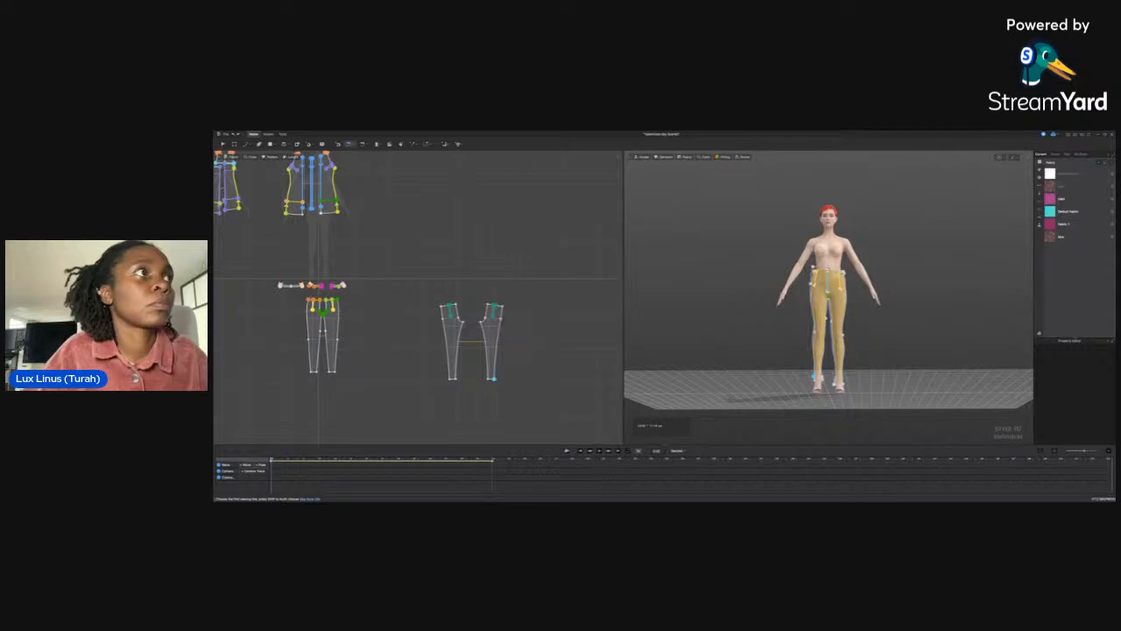
right_drag(771, 317, 663, 333)
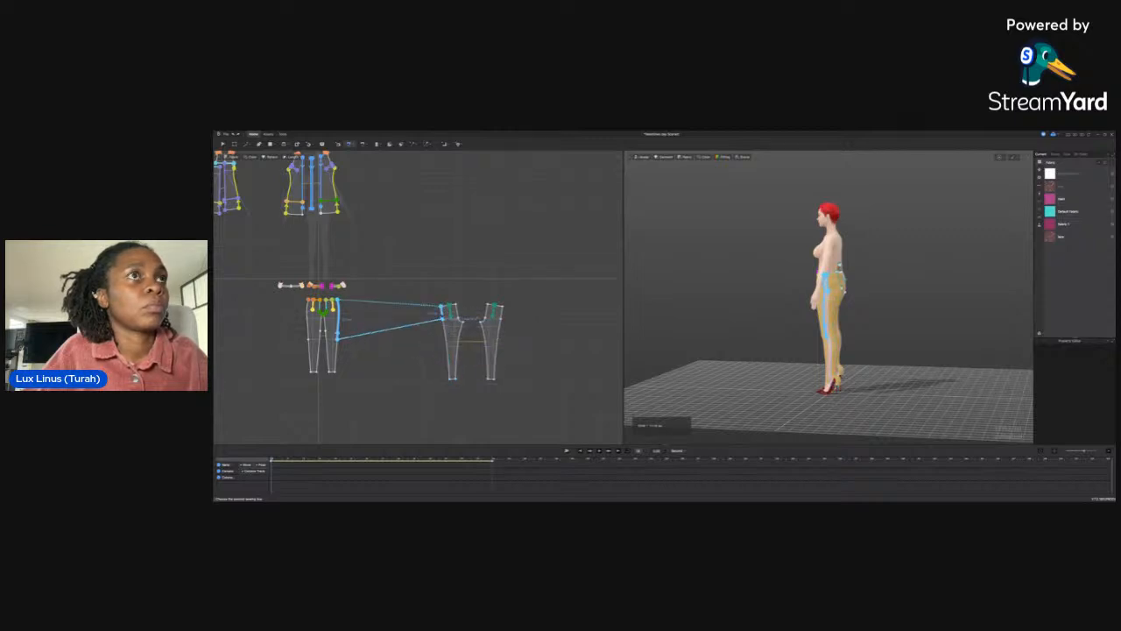
click(443, 315)
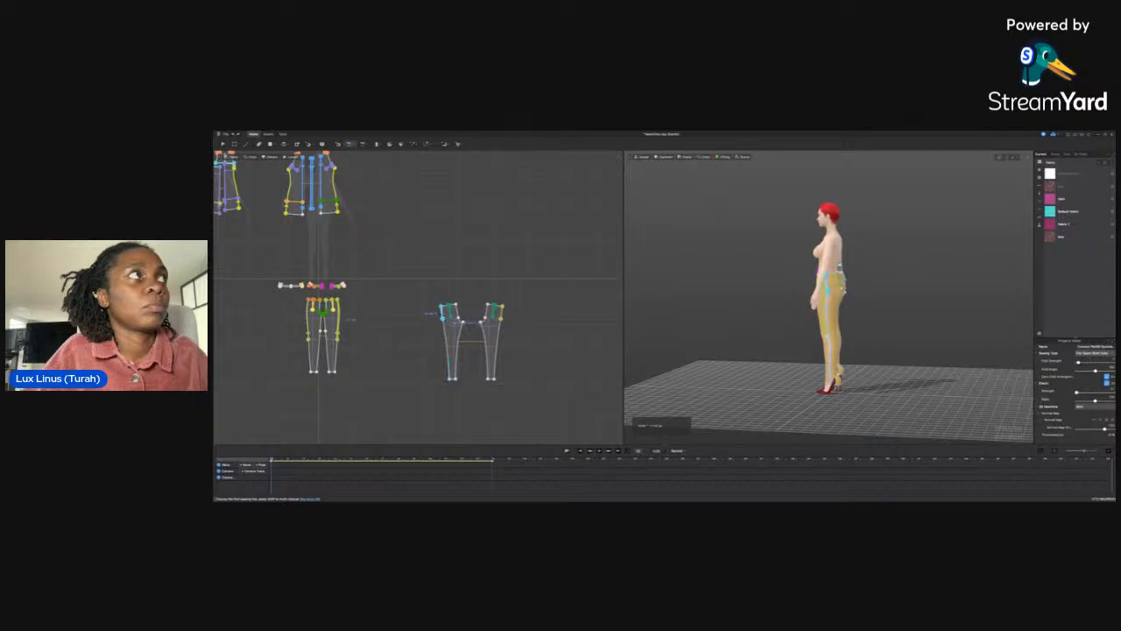
Extend the outer leg seam down to the hem on both the back piece and the front piece
key(b)
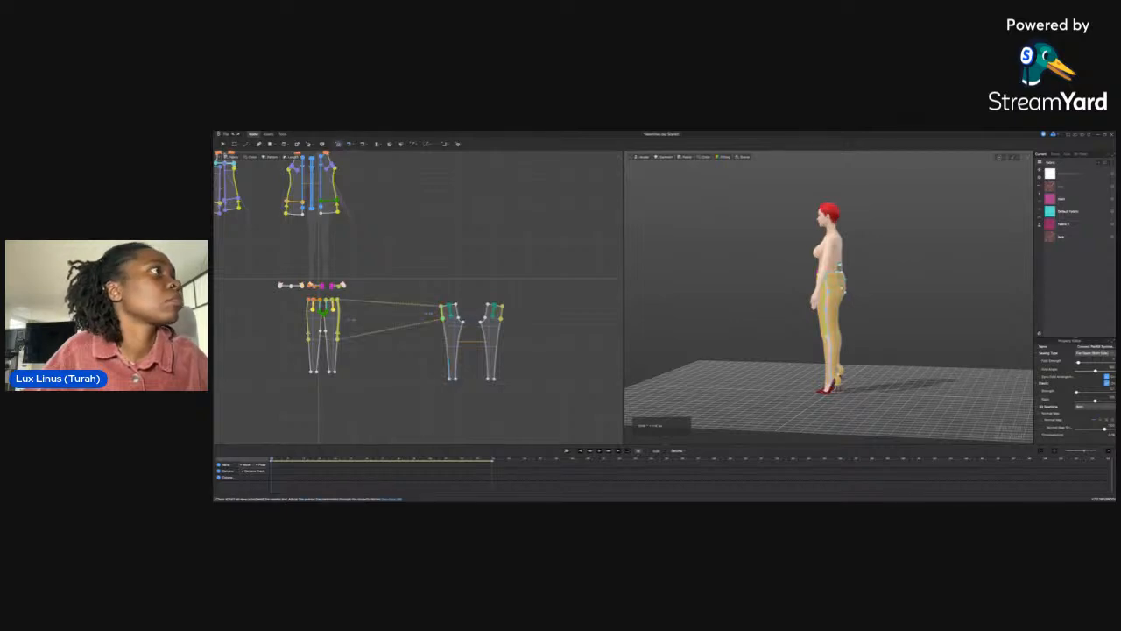
drag(445, 316, 453, 380)
click(452, 381)
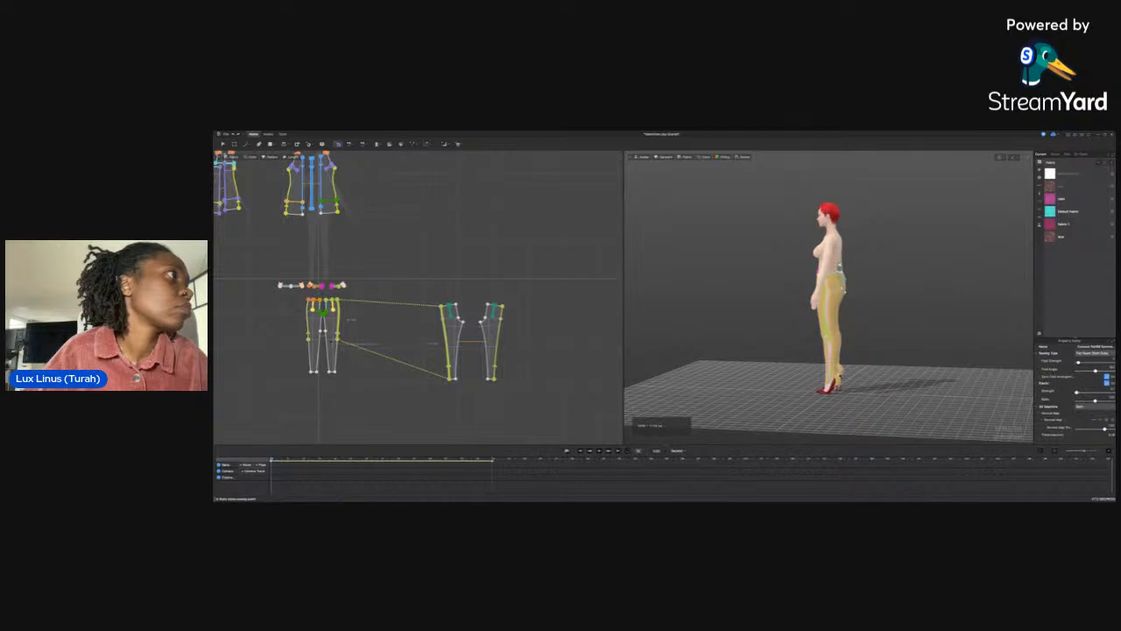
drag(337, 340, 335, 373)
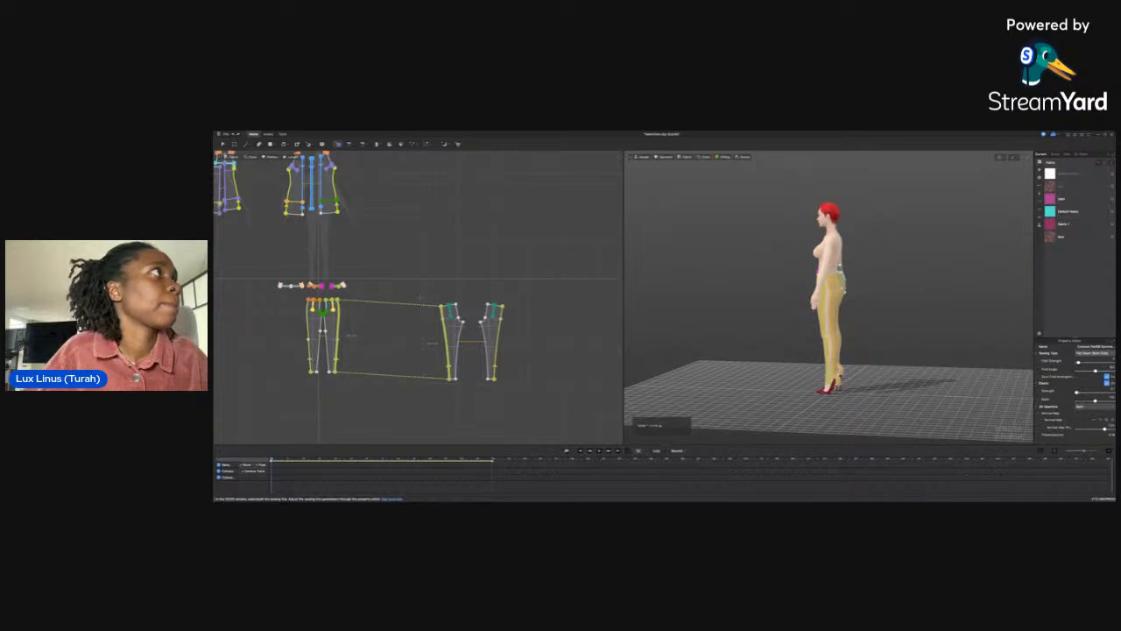
Sew the mirrored back piece's inner leg edge to the matching two-part inseam of the front piece, from crotch to hem
click(350, 143)
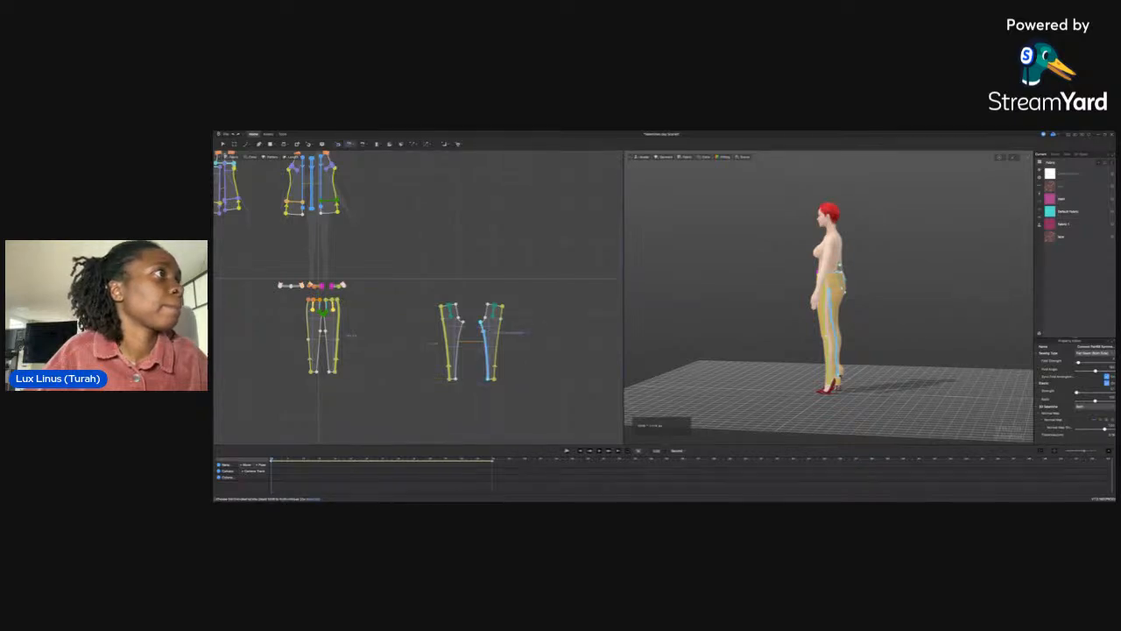
click(483, 332)
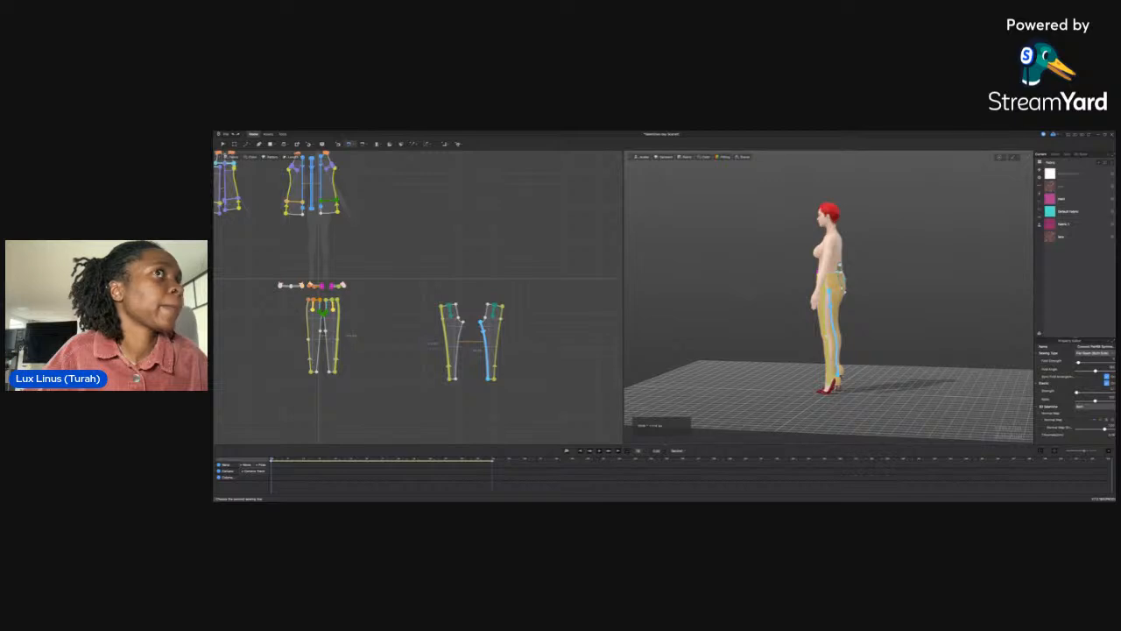
right_drag(745, 324, 834, 324)
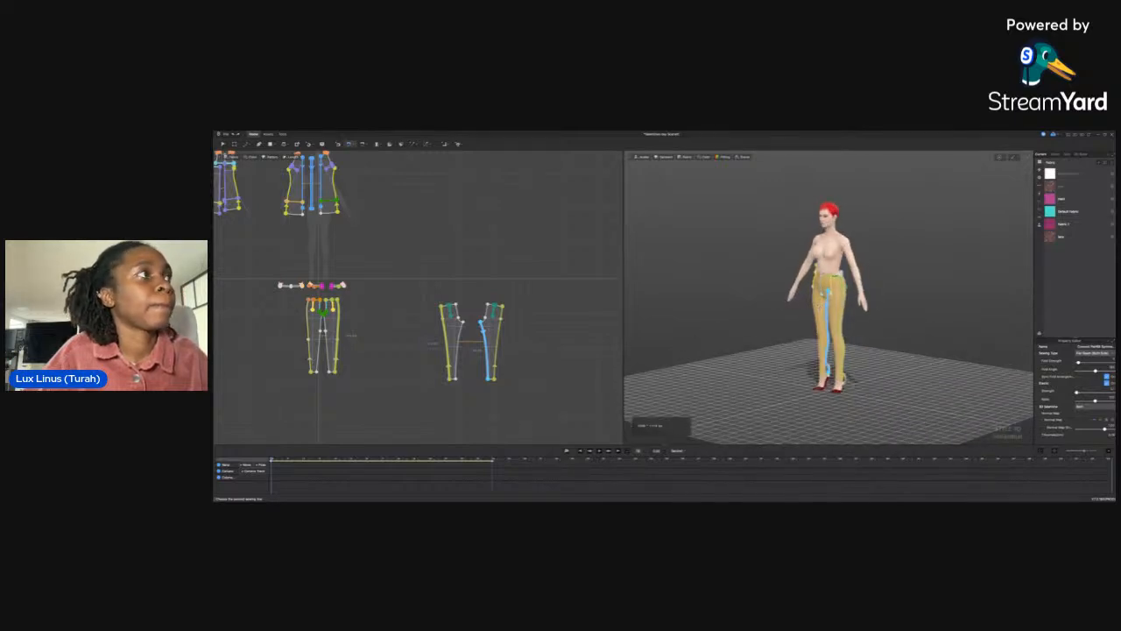
click(487, 346)
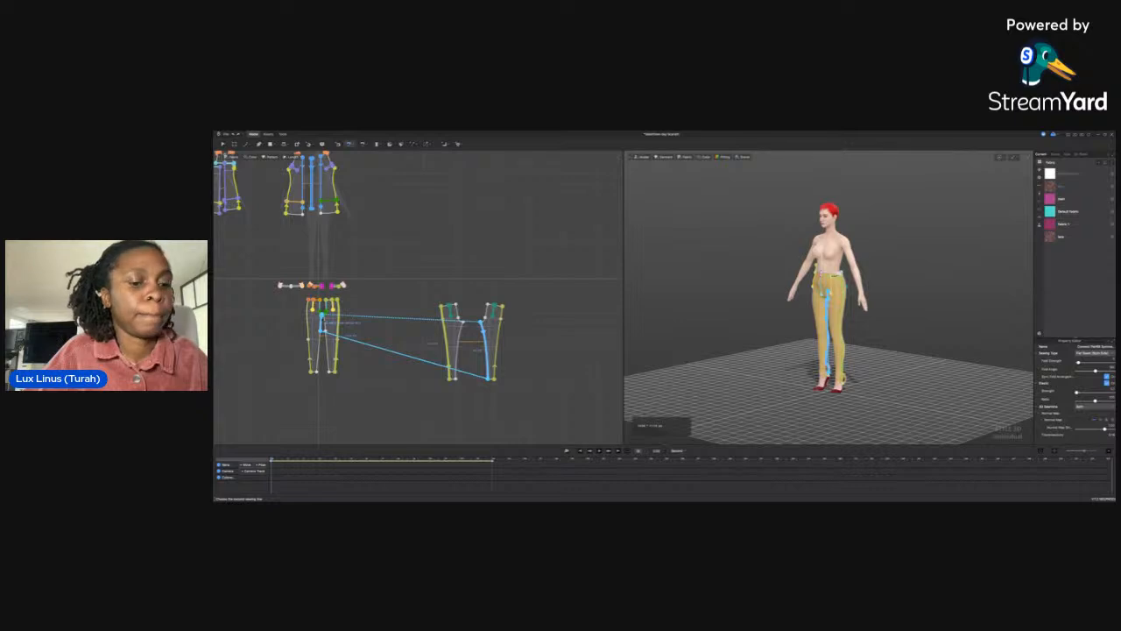
click(322, 323)
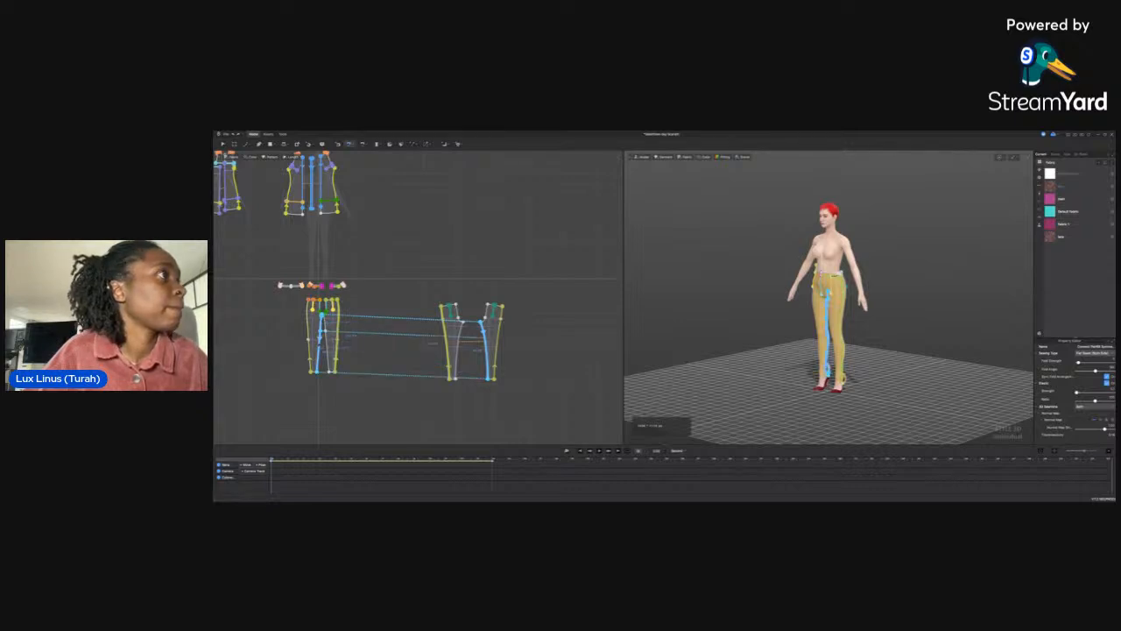
click(321, 347)
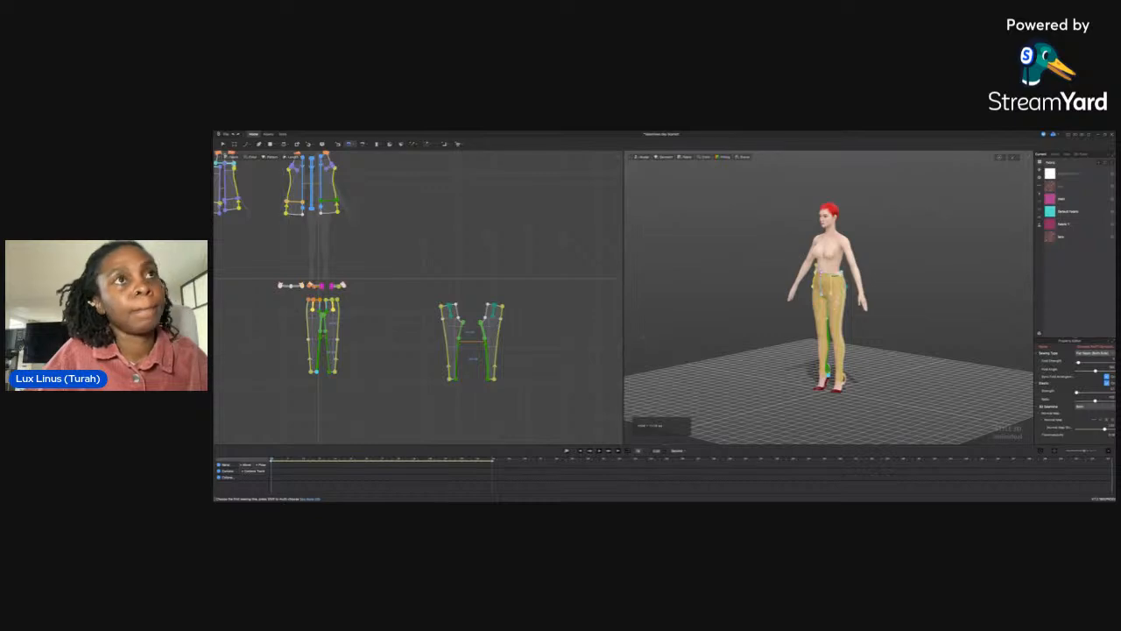
Simulate the resewn trousers and check how the back pieces sit on the avatar from several sides
key(space)
right_drag(855, 342, 769, 338)
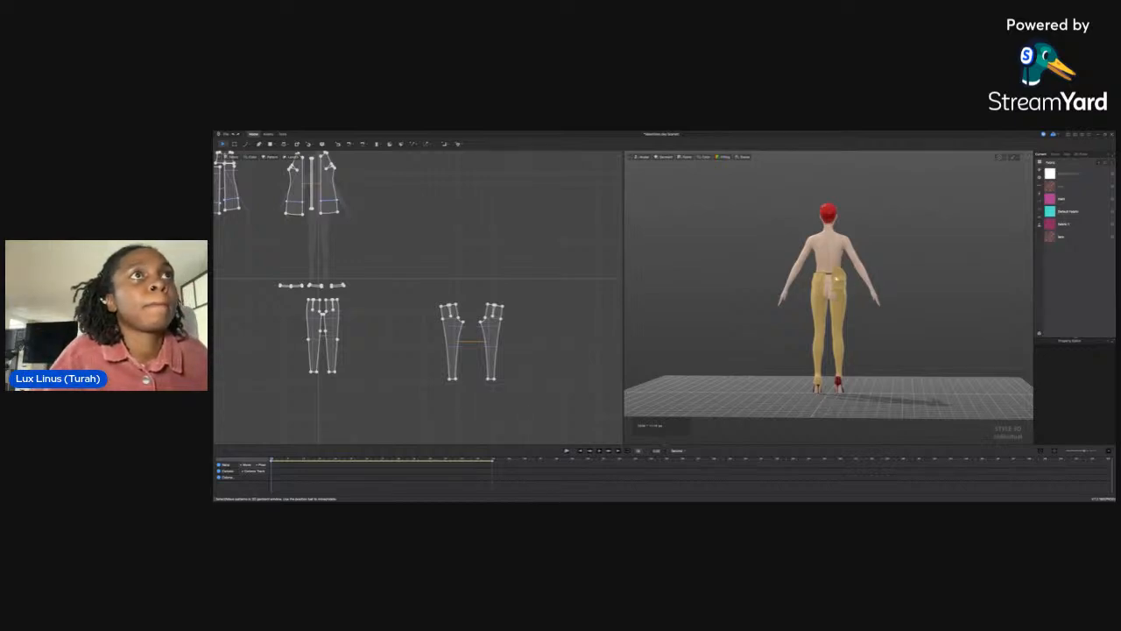
click(836, 277)
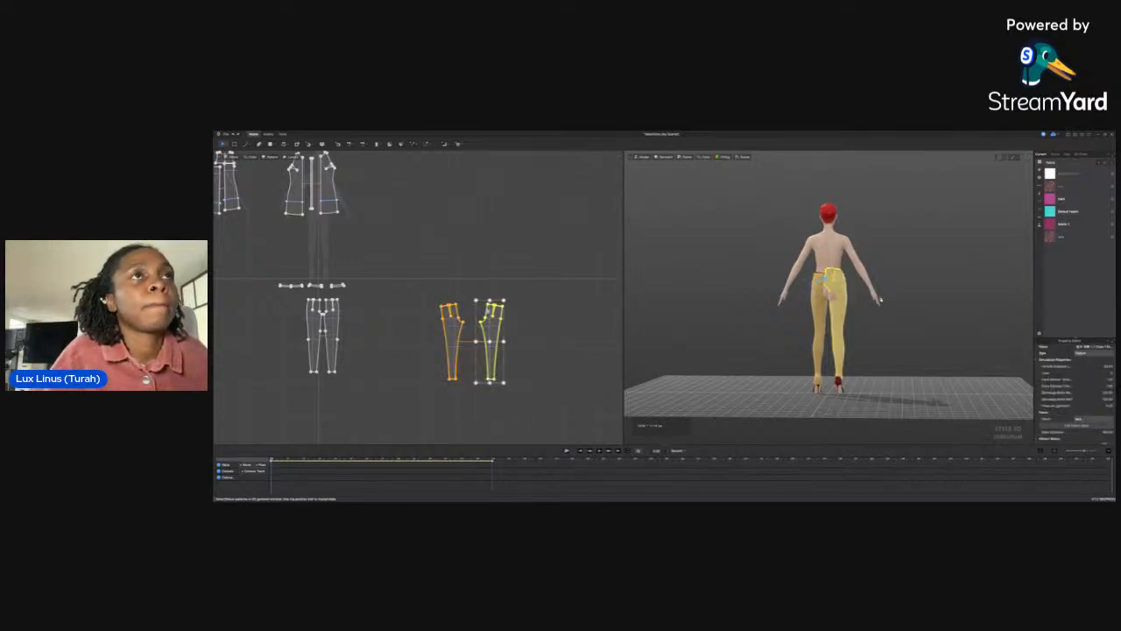
click(858, 302)
right_drag(858, 302, 752, 305)
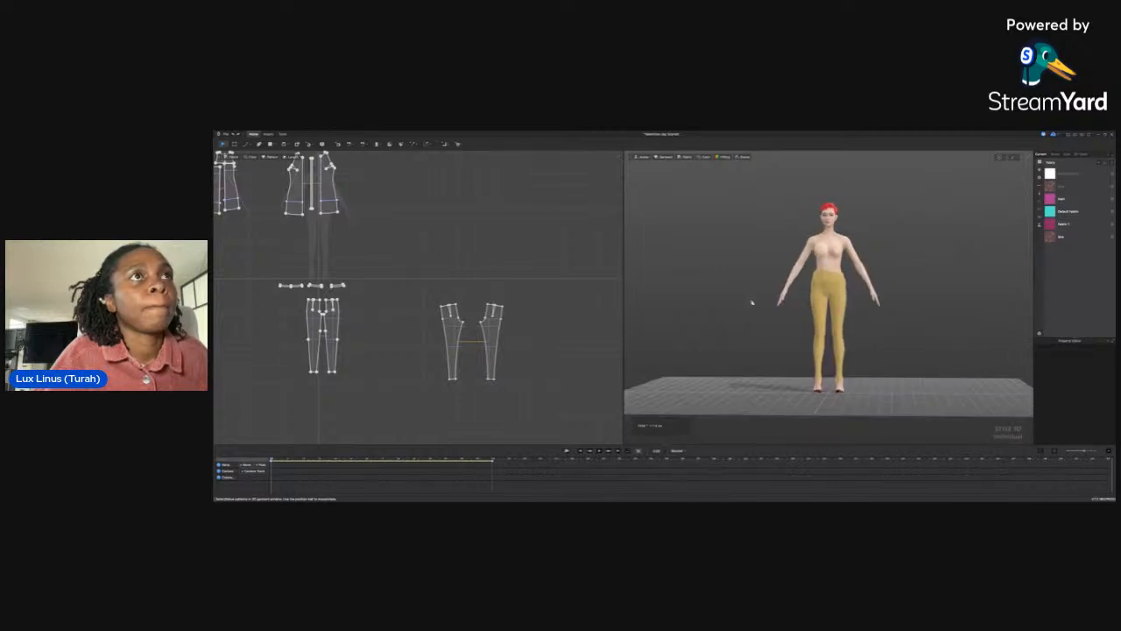
right_drag(796, 314, 876, 323)
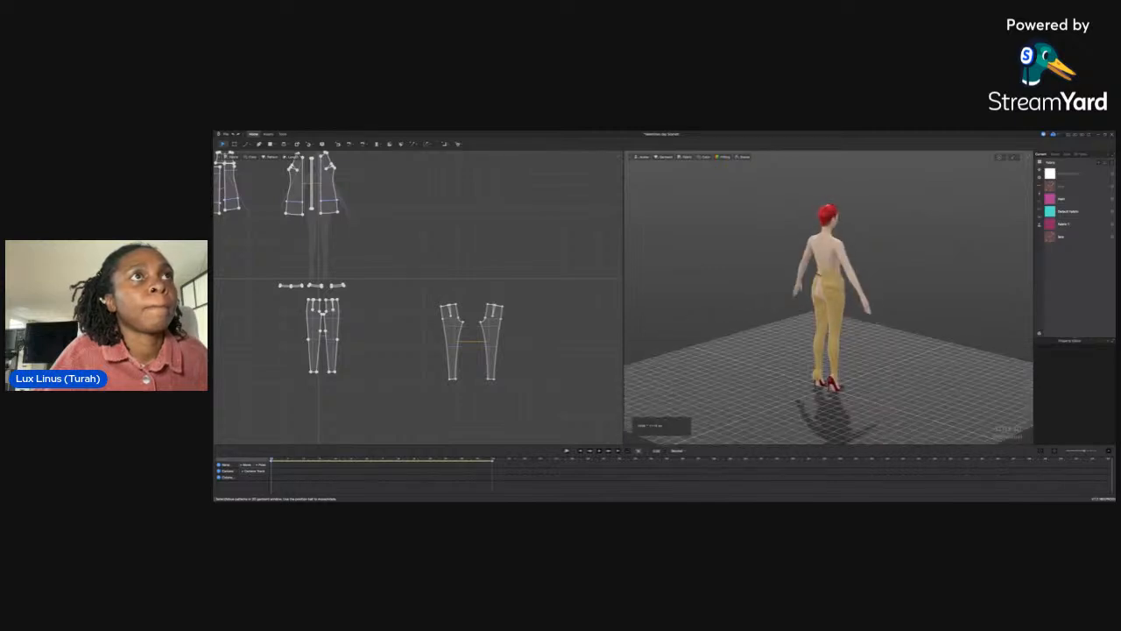
Delete all the trouser and waistband pattern pieces, keeping the dress patterns
scroll(537, 325, down, 4)
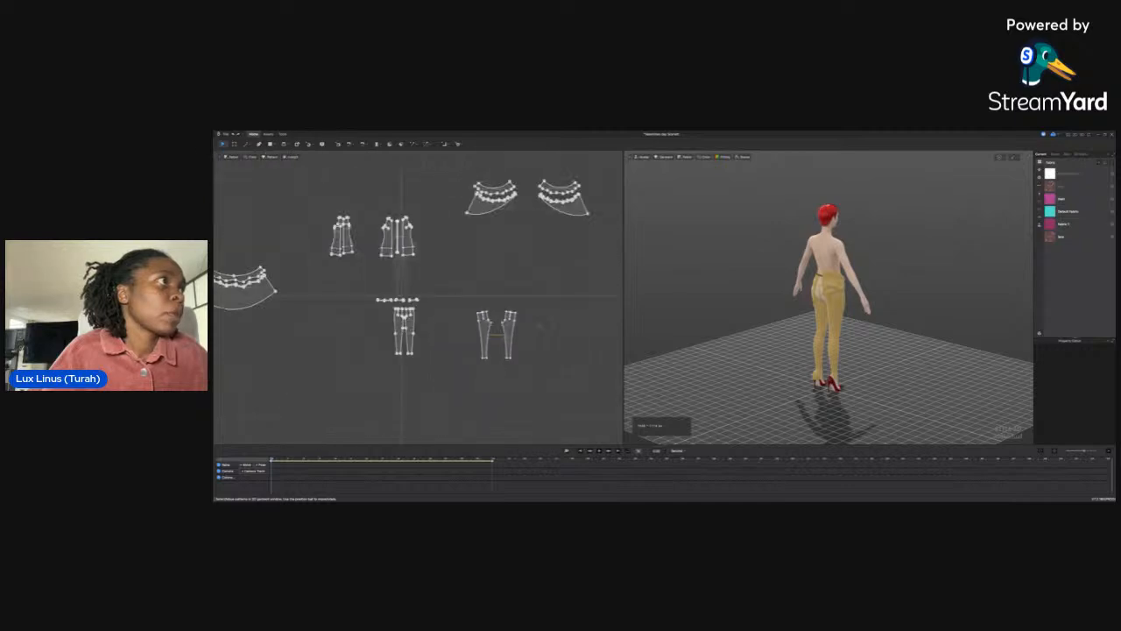
drag(400, 297, 542, 375)
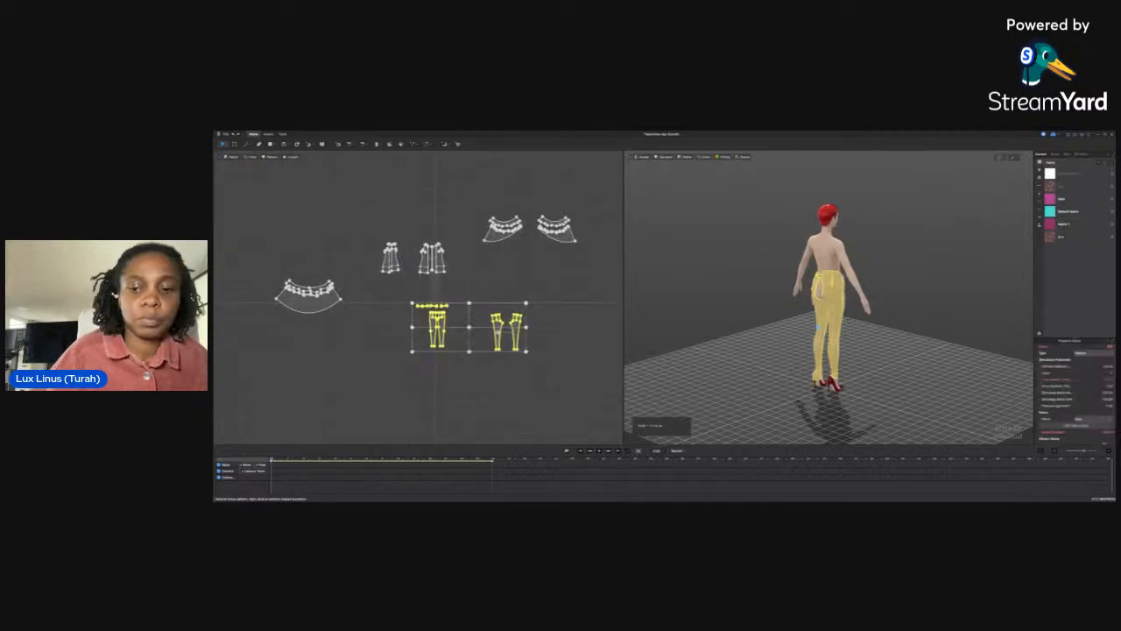
key(Delete)
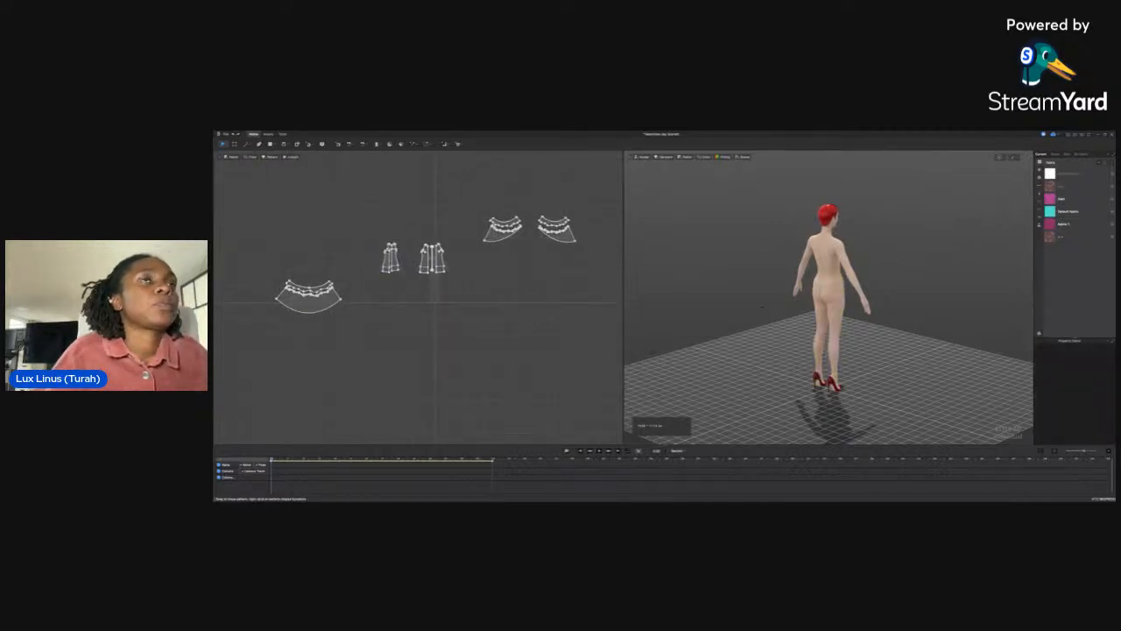
Examine the dress from the front and behind, looking closely at where the trousers poke through at the hips
key(2)
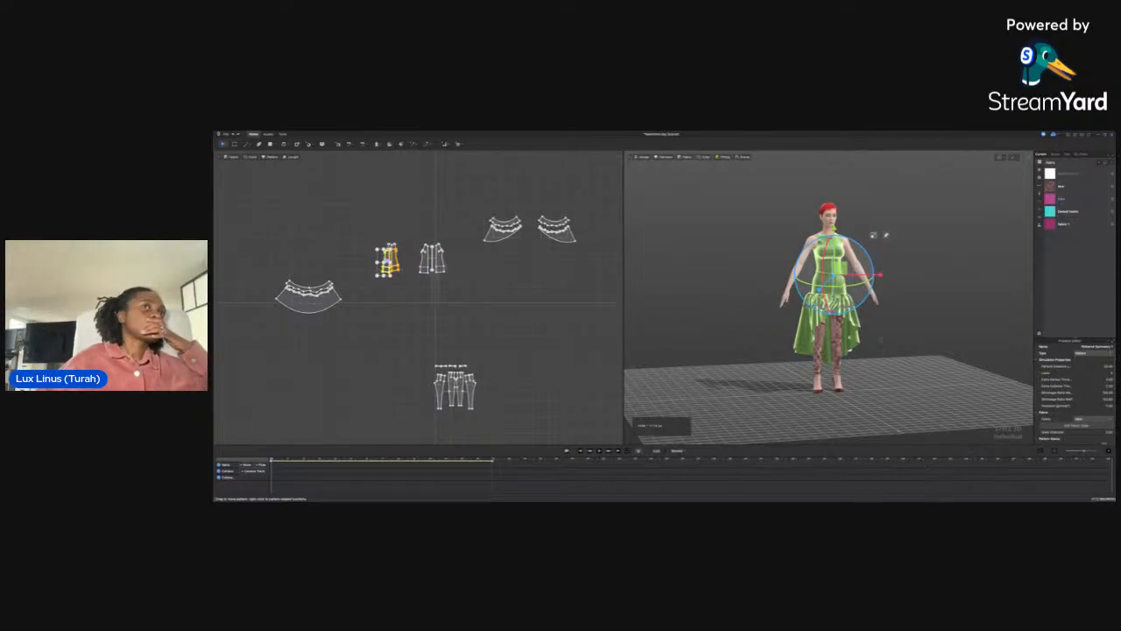
click(911, 324)
right_drag(911, 324, 784, 325)
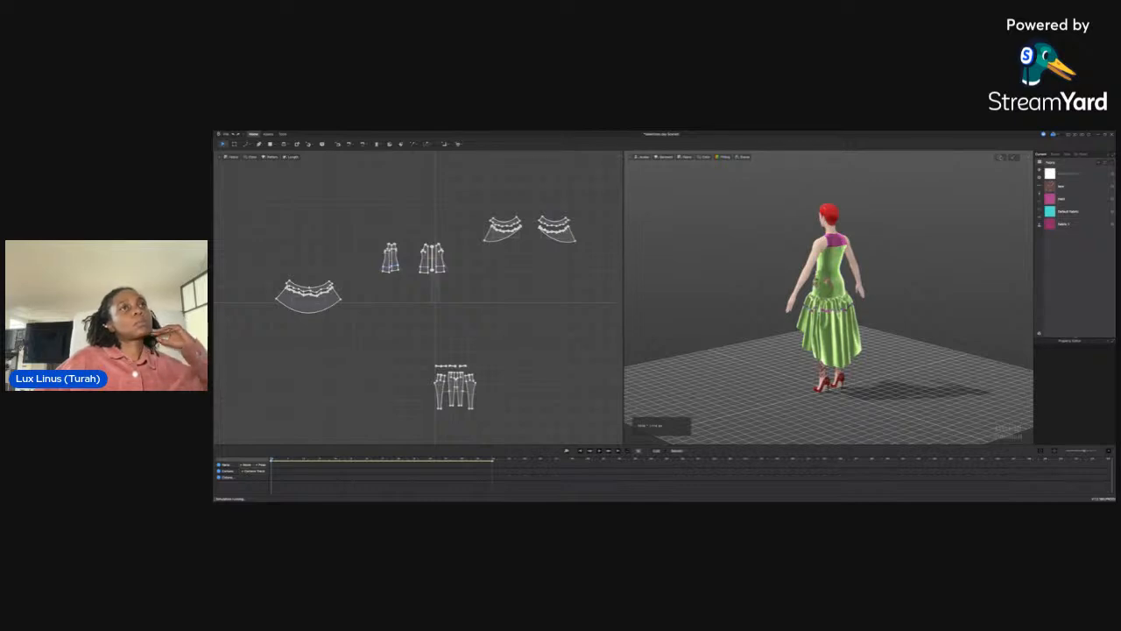
scroll(881, 255, up, 6)
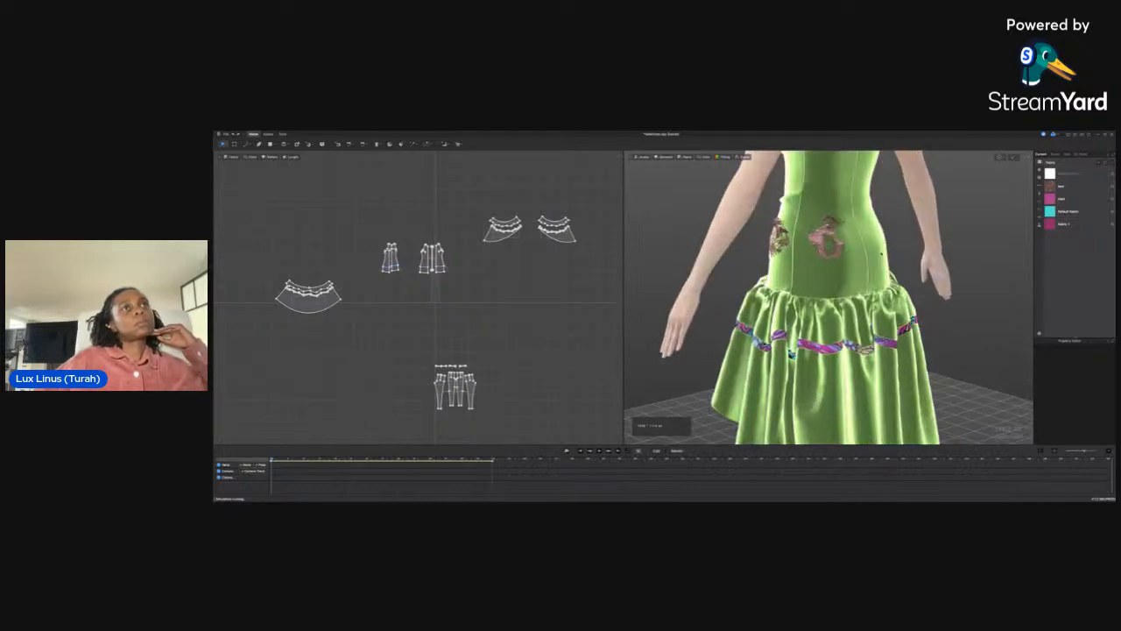
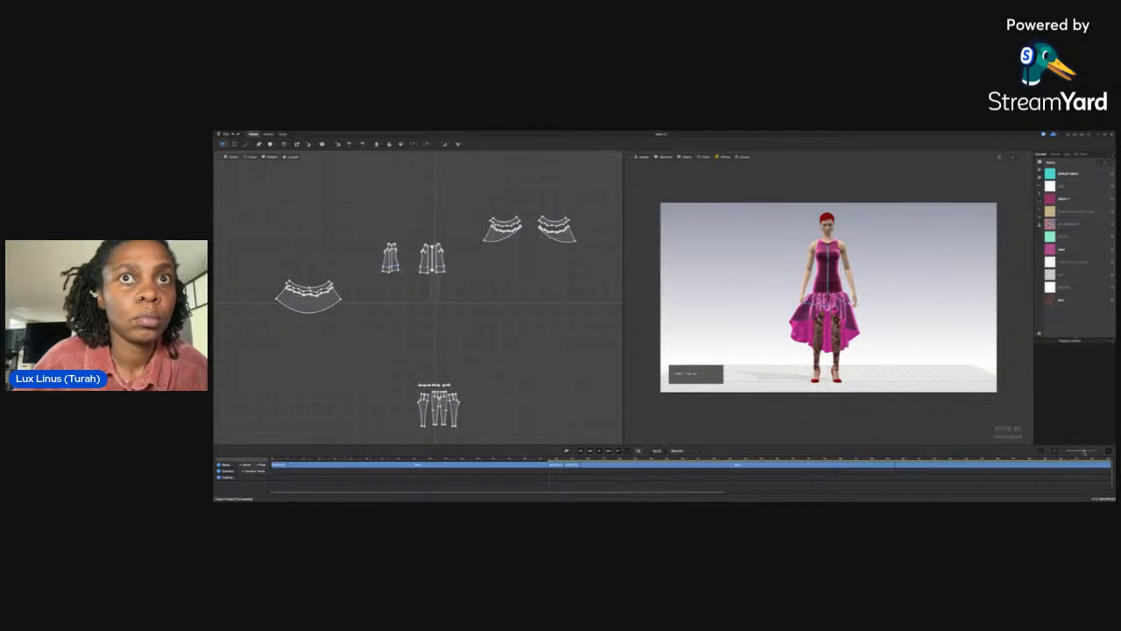
Delete the preceding motion clips from the avatar's animation track, keeping only the last motion clip
drag(1085, 451, 1095, 452)
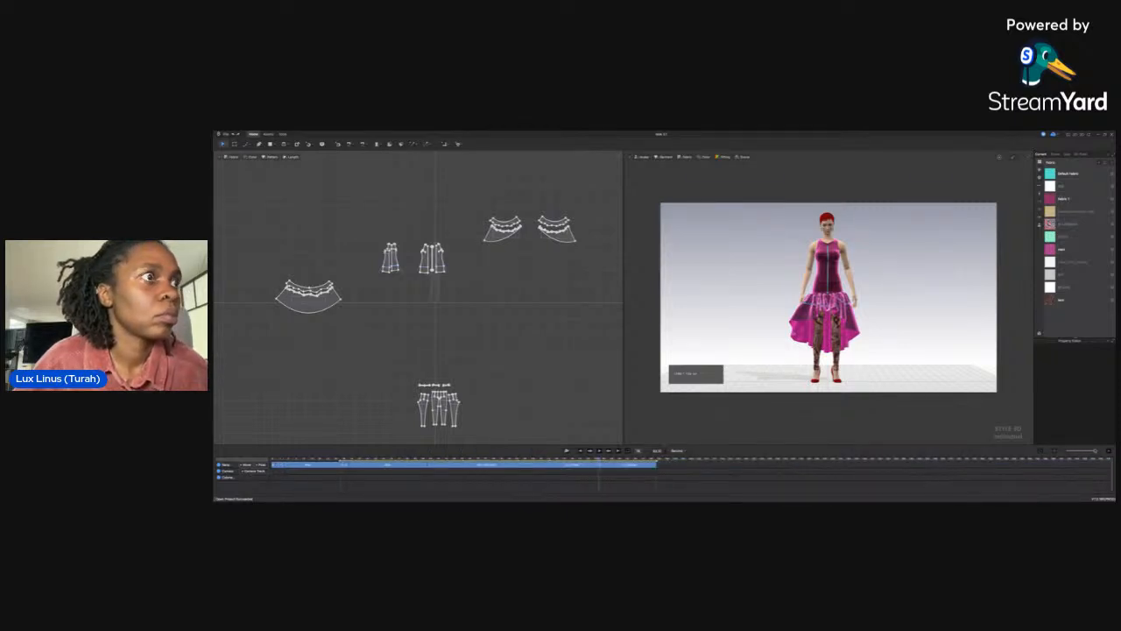
click(612, 466)
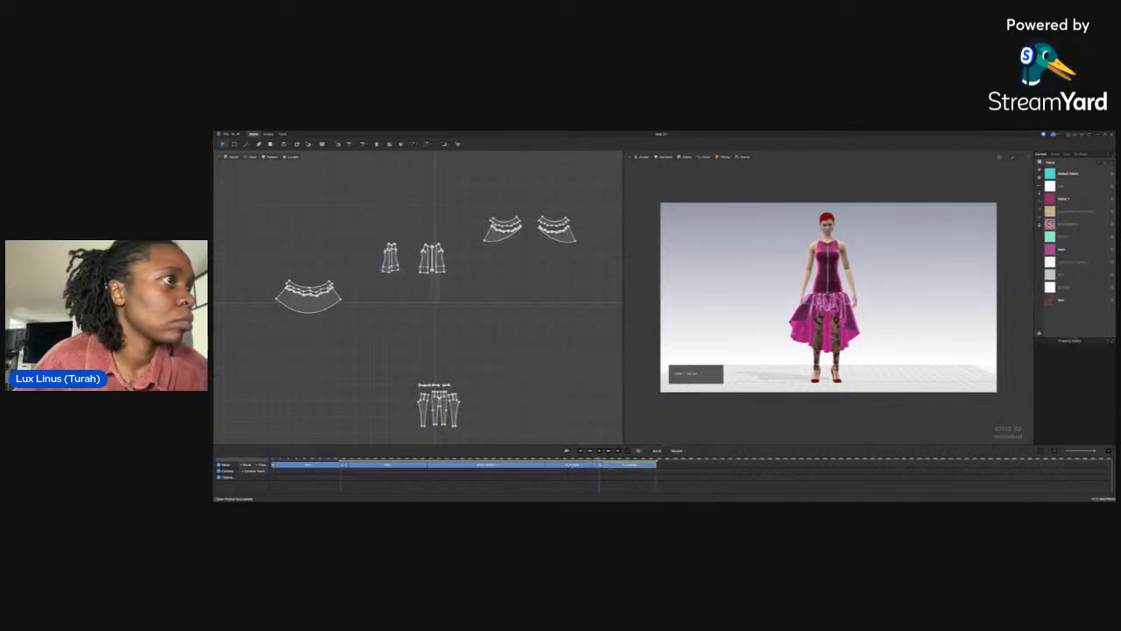
click(574, 465)
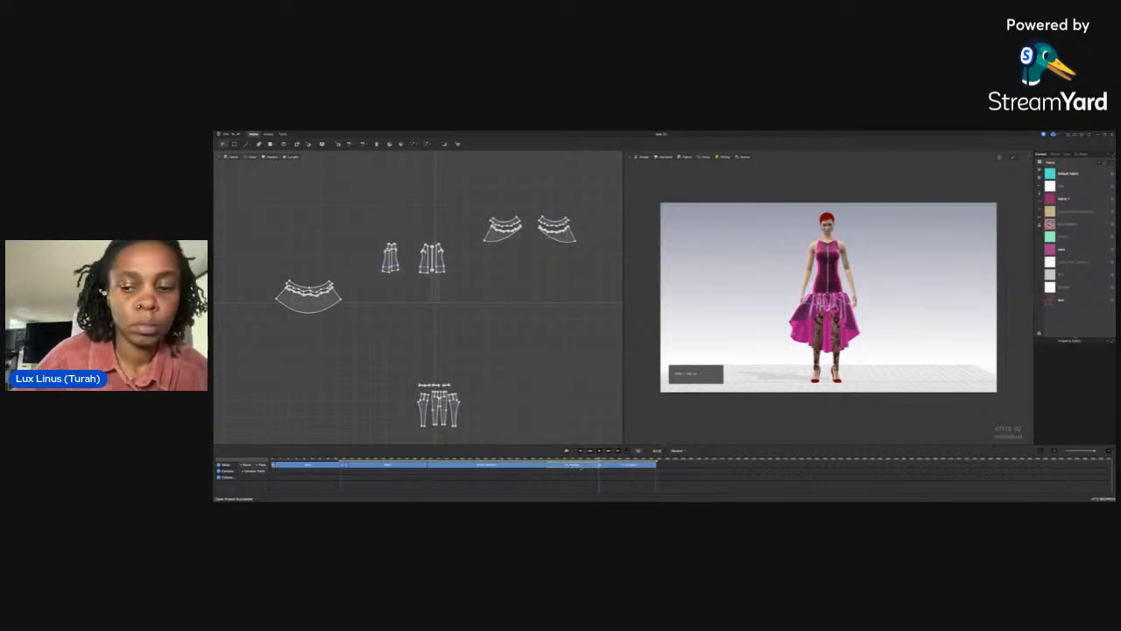
key(Delete)
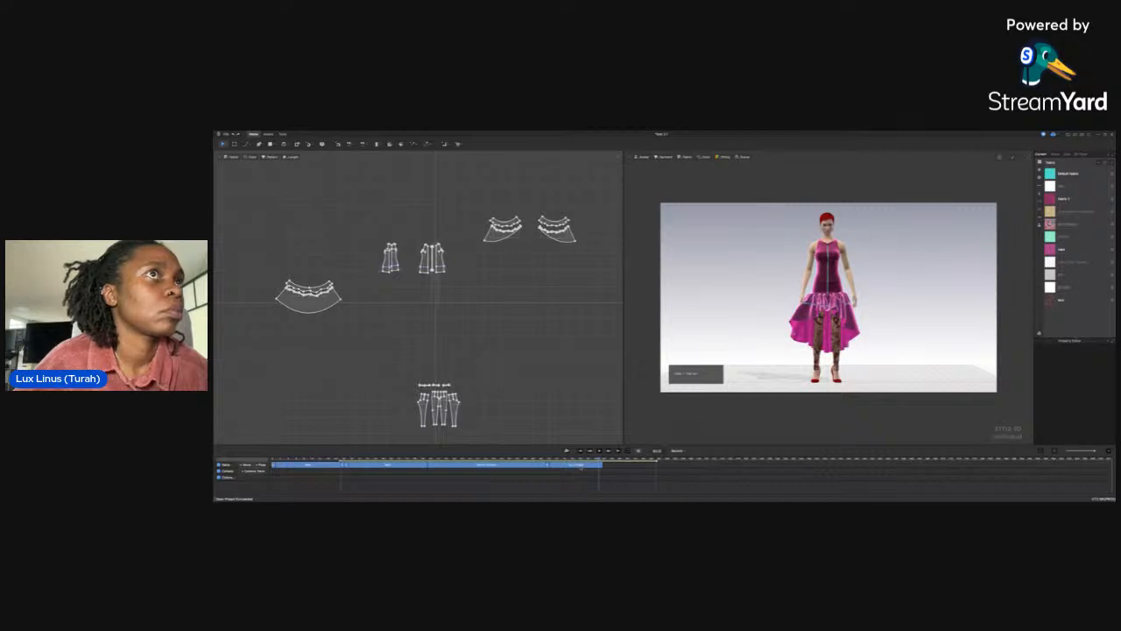
click(523, 466)
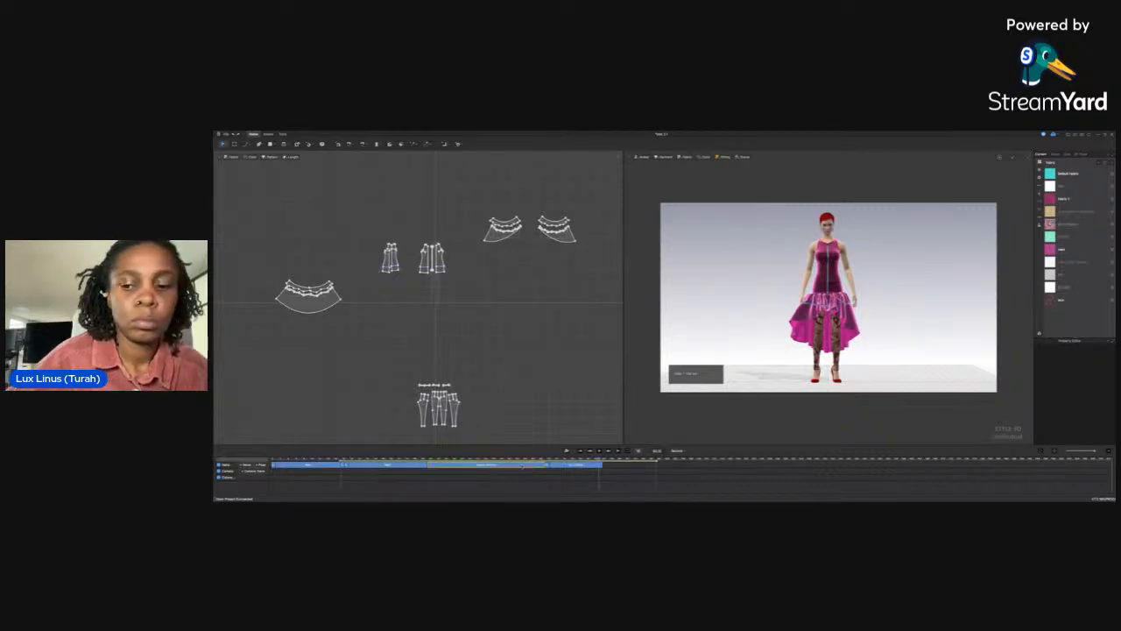
key(Delete)
click(403, 466)
key(Delete)
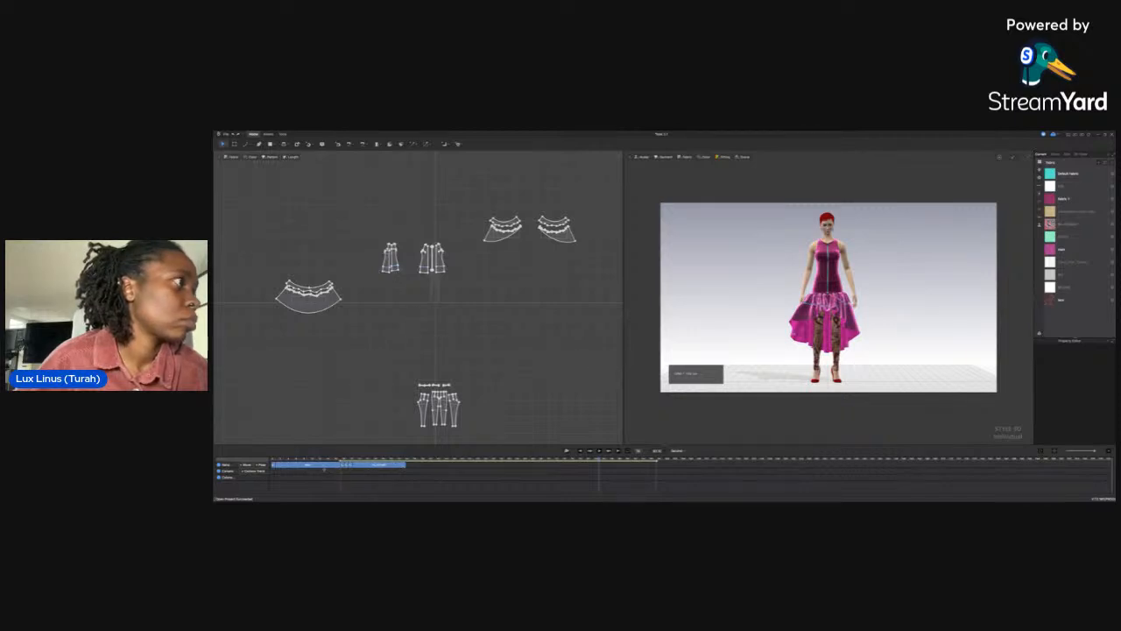
key(Delete)
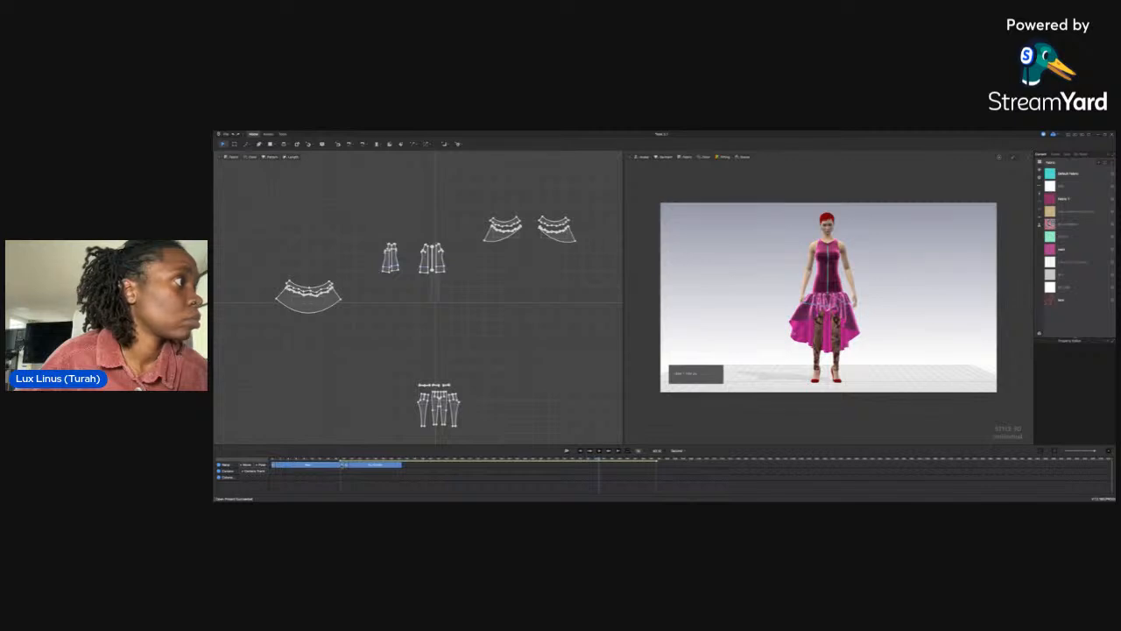
key(Delete)
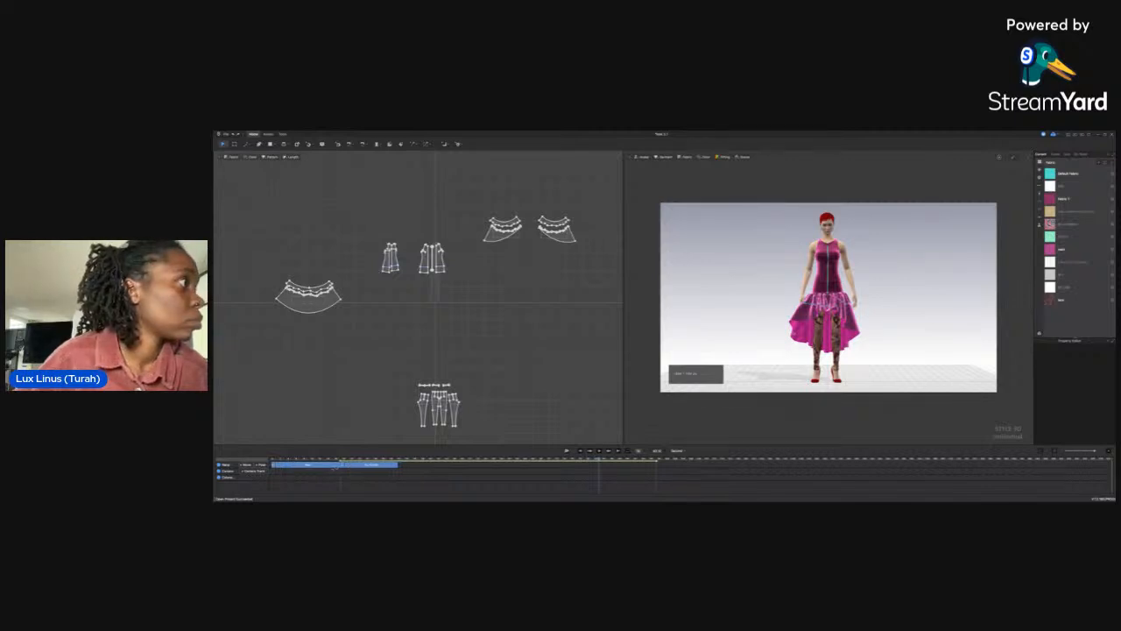
key(Delete)
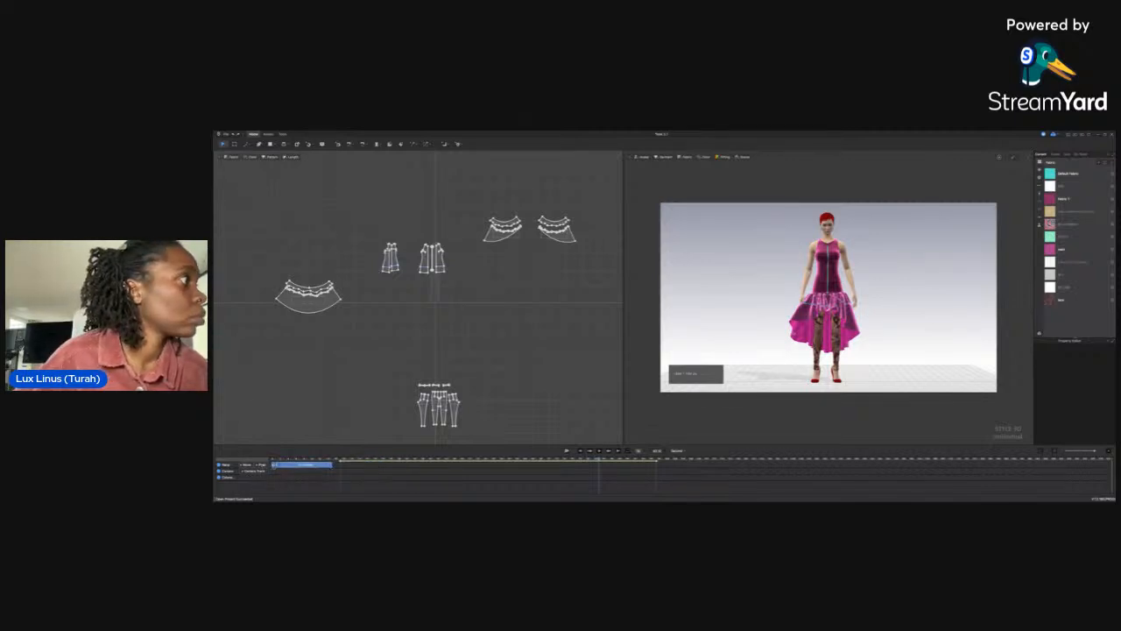
key(Delete)
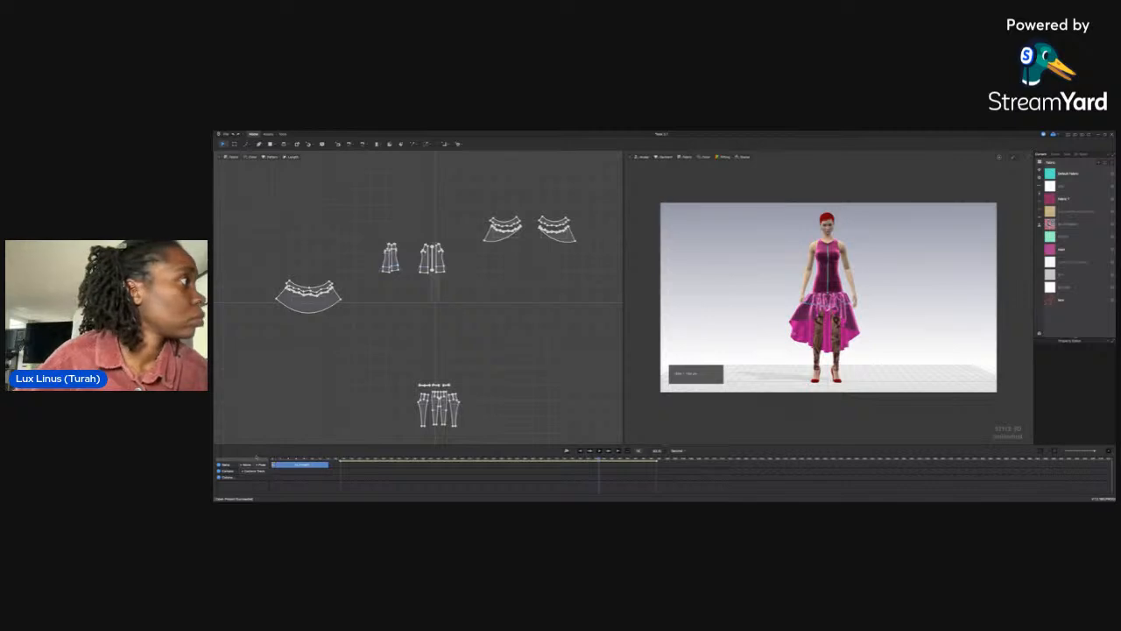
Shorten the animation range to the end of the remaining motion clip and return to the first frame
drag(373, 462, 352, 465)
click(365, 464)
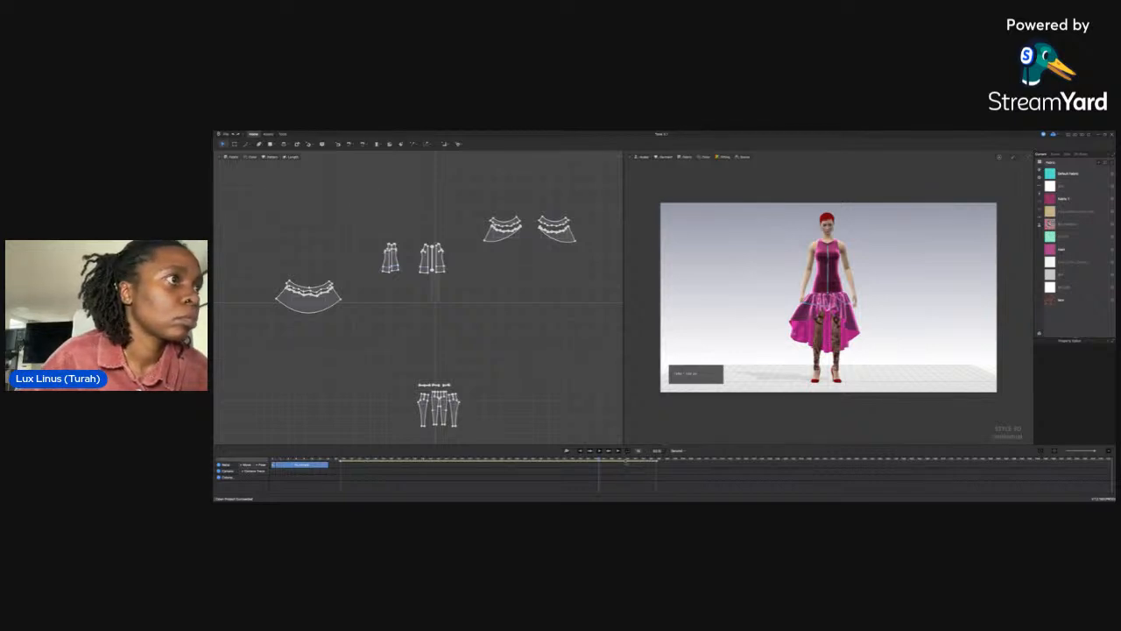
mouse_move(627, 462)
mouse_down()
mouse_move(613, 461)
mouse_move(623, 461)
mouse_up()
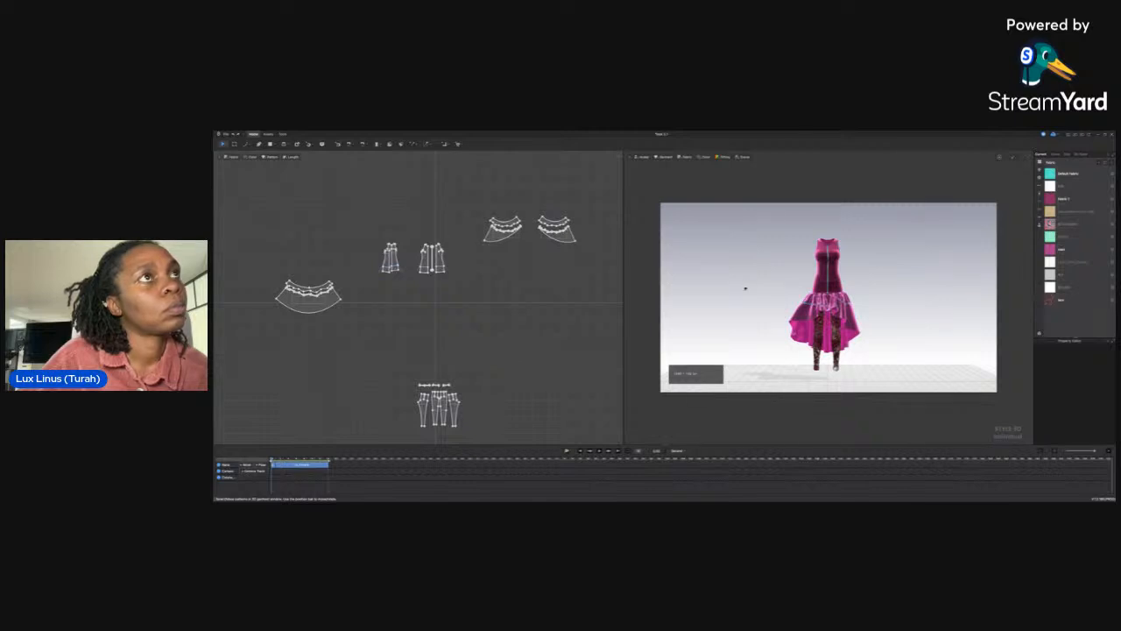
Move the displaced avatar sideways back to the dress so that the body stands inside the garment
scroll(746, 288, down, 6)
scroll(746, 288, down, 2)
scroll(746, 288, up, 3)
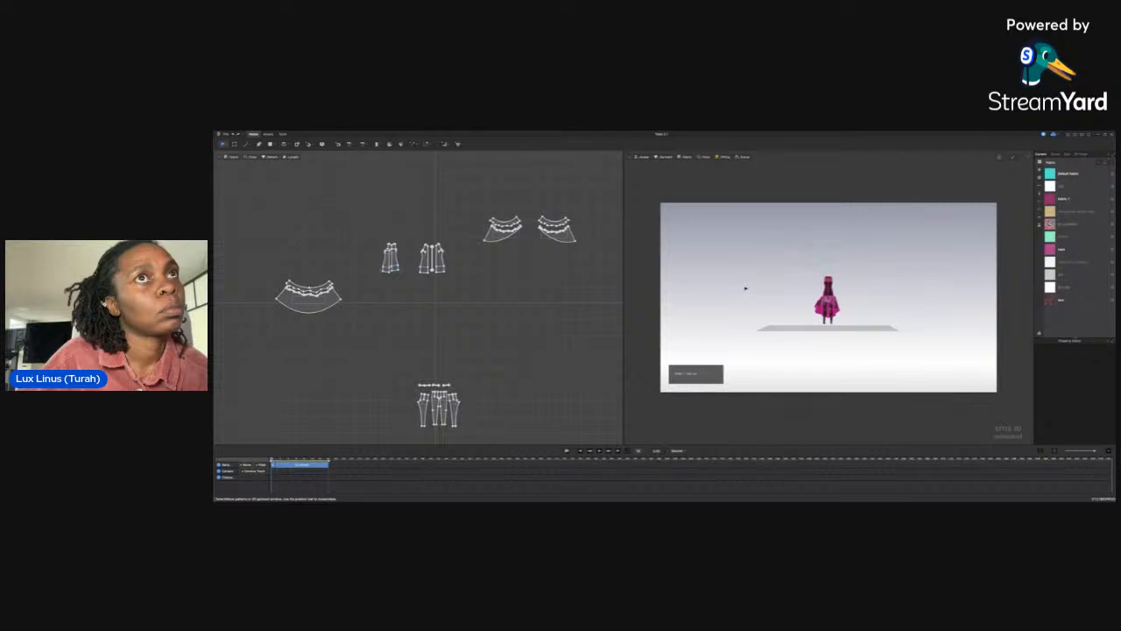
scroll(746, 287, down, 2)
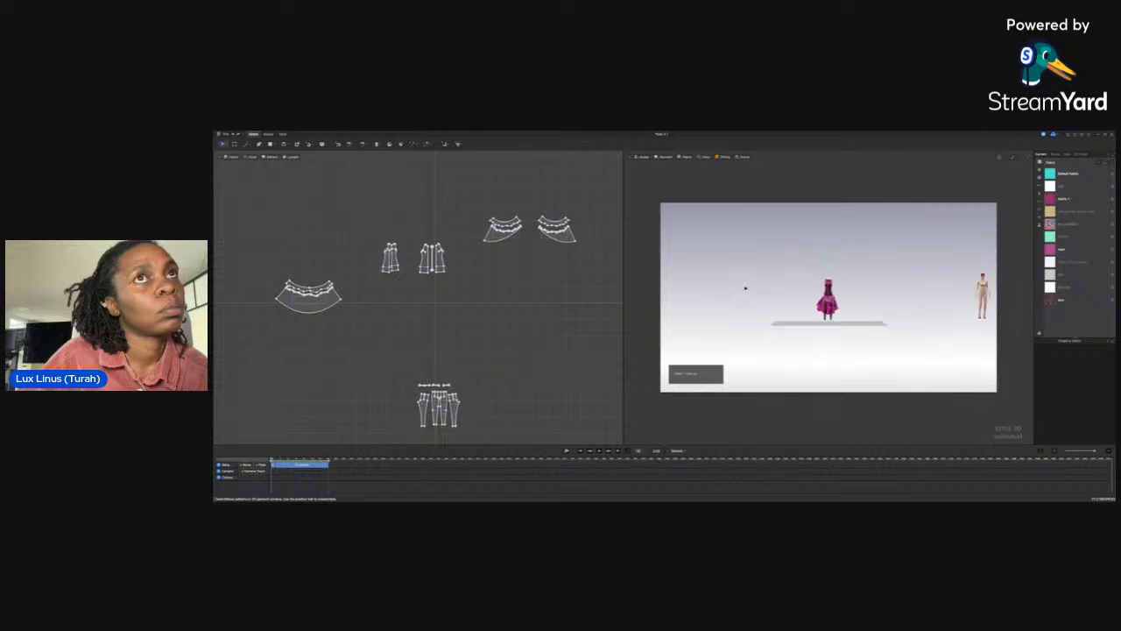
click(988, 290)
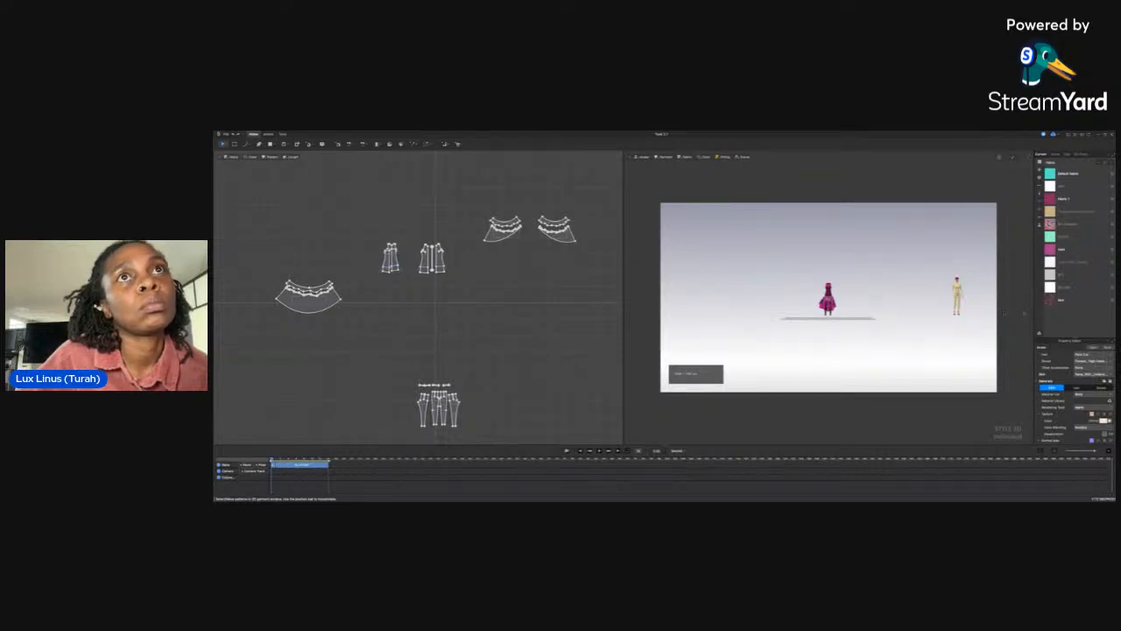
scroll(904, 287, up, 8)
scroll(904, 288, up, 3)
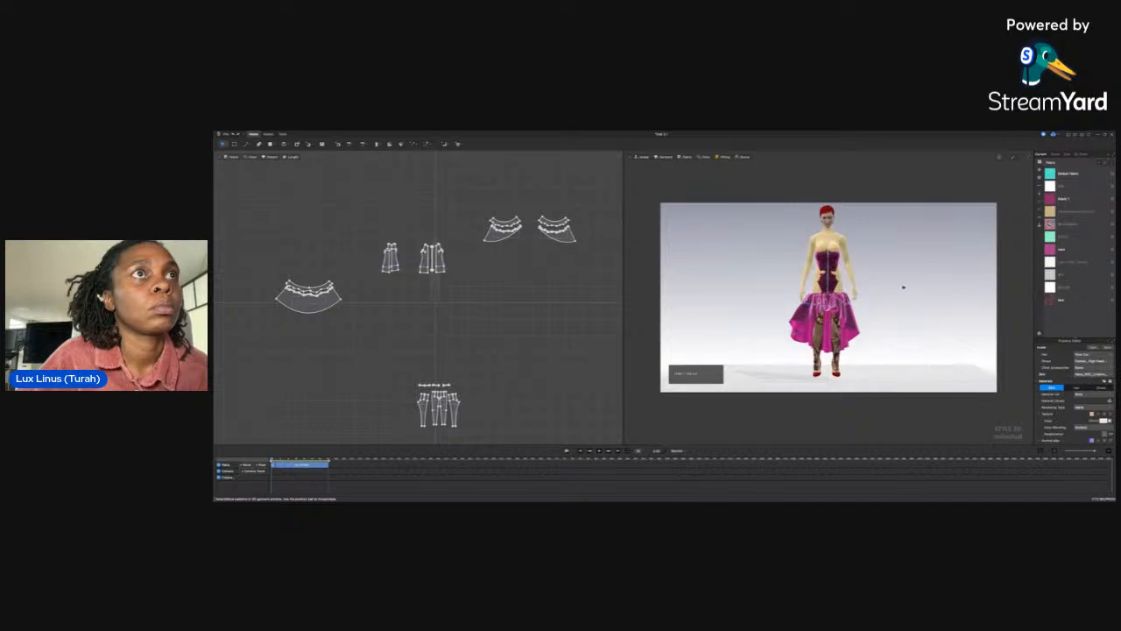
Select all the dress patterns for positioning on the avatar, clear the selection and simulate the garment, checking it from the side
scroll(904, 288, down, 6)
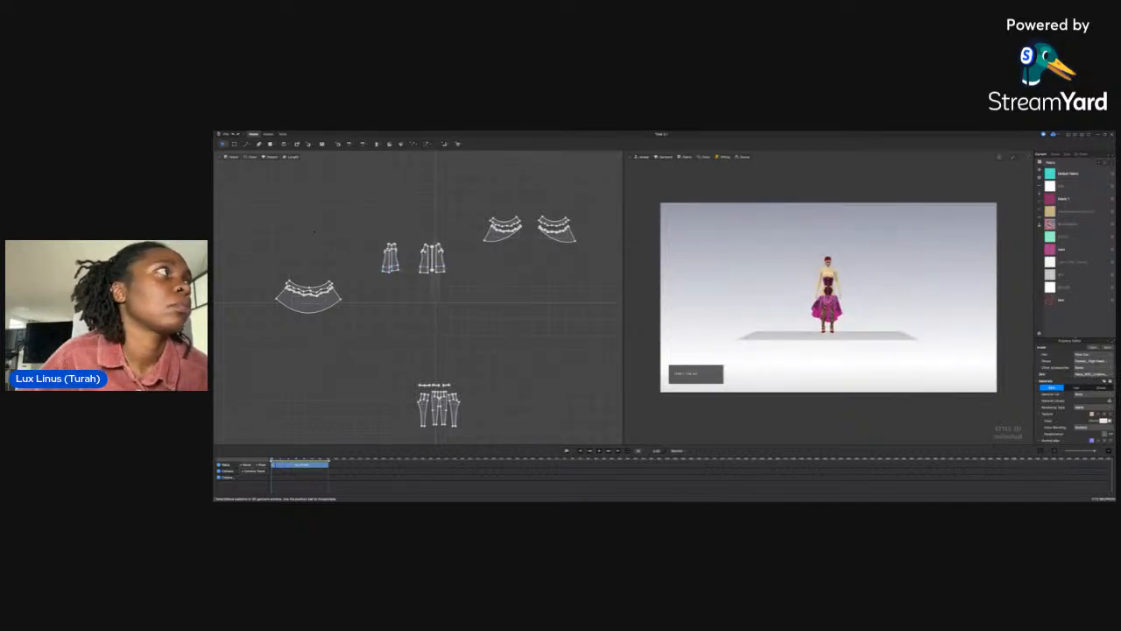
drag(252, 174, 590, 338)
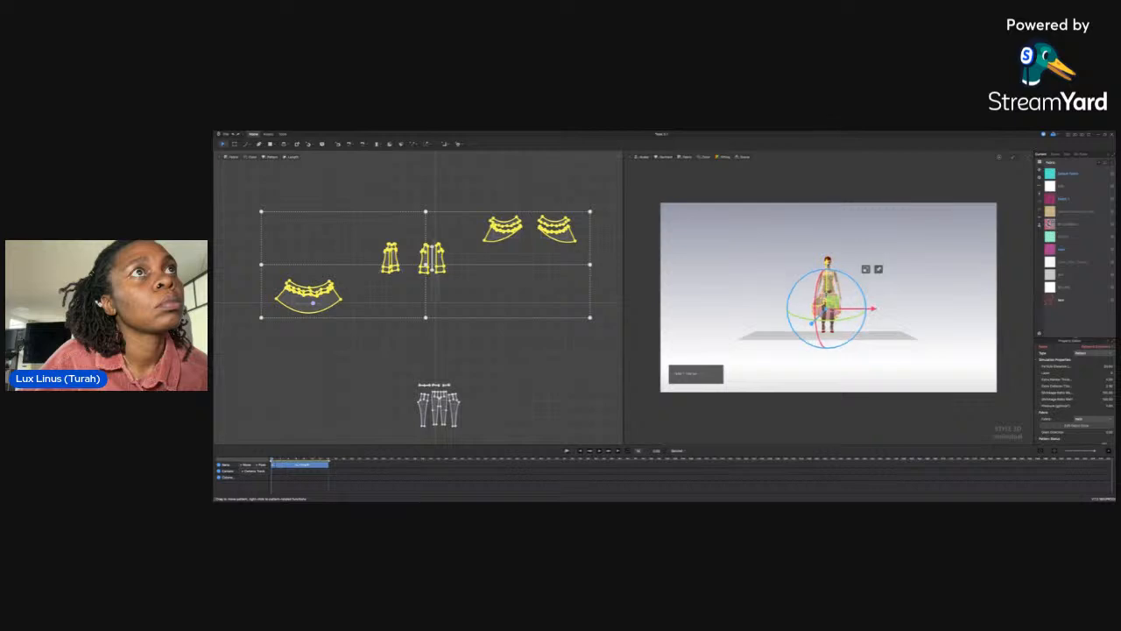
scroll(828, 298, up, 5)
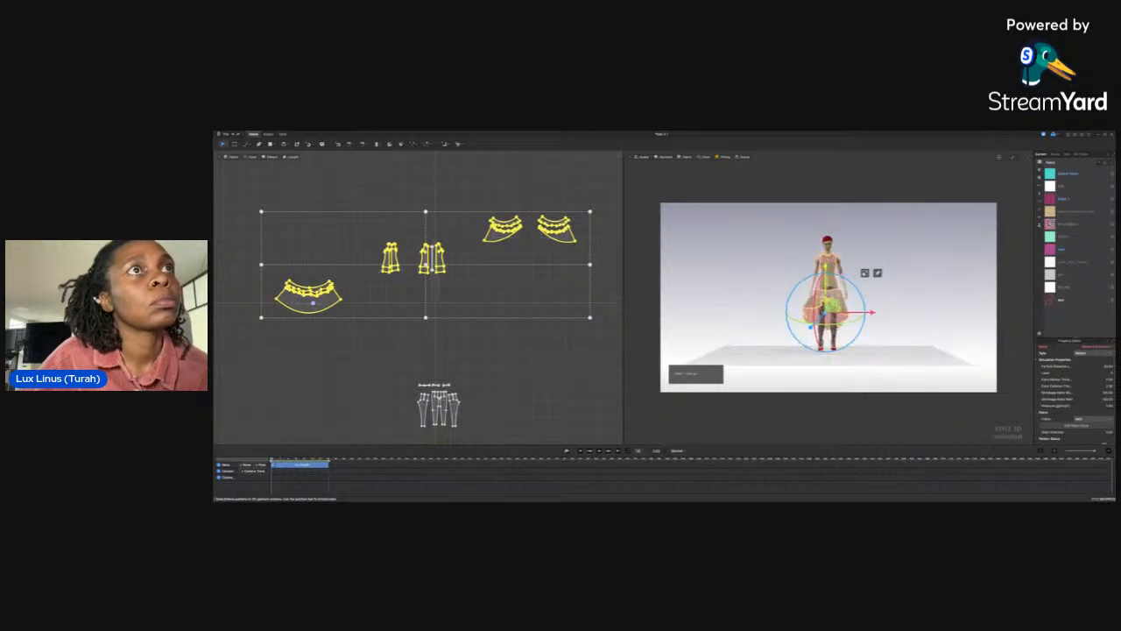
click(926, 291)
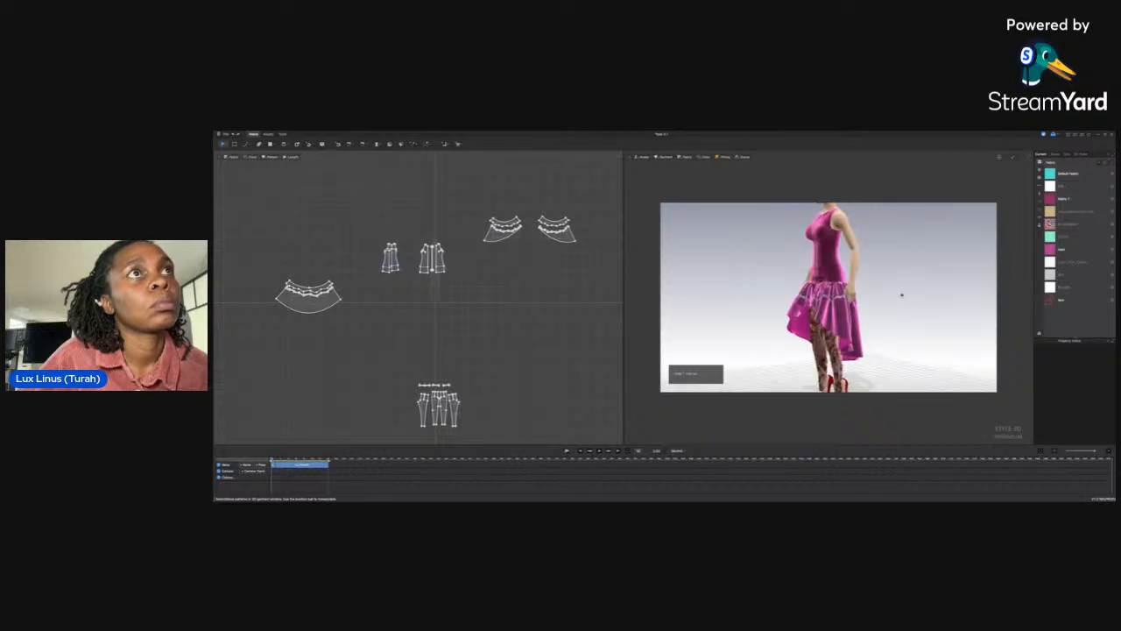
right_drag(928, 291, 875, 296)
key(space)
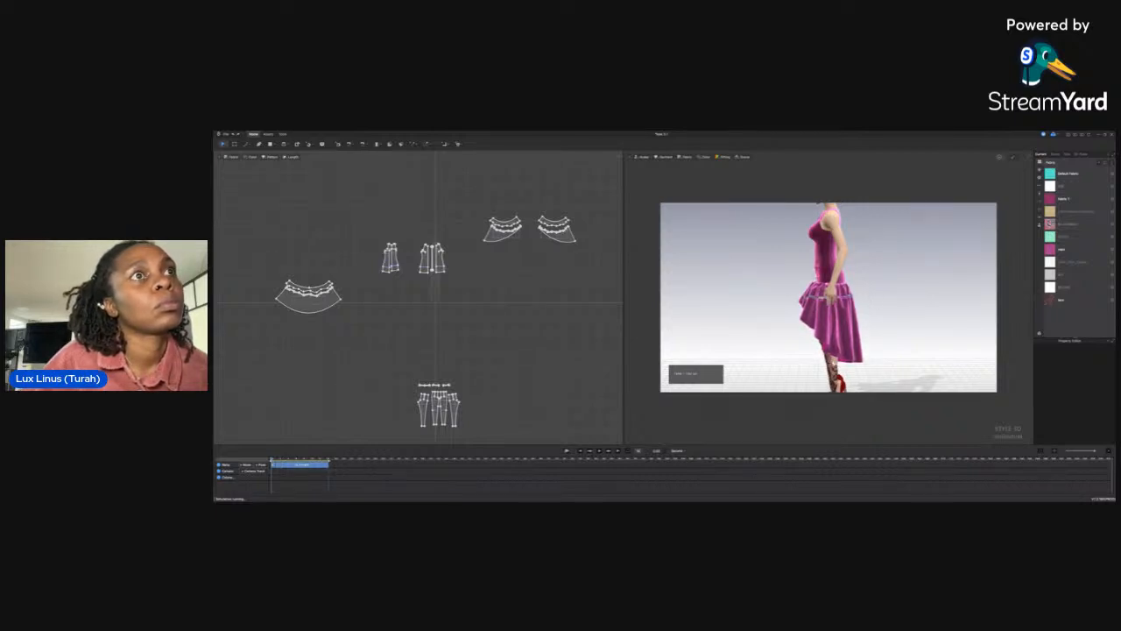
Examine the trouser legs under the skirt from both sides and from below, picking the individual leg panels
click(833, 361)
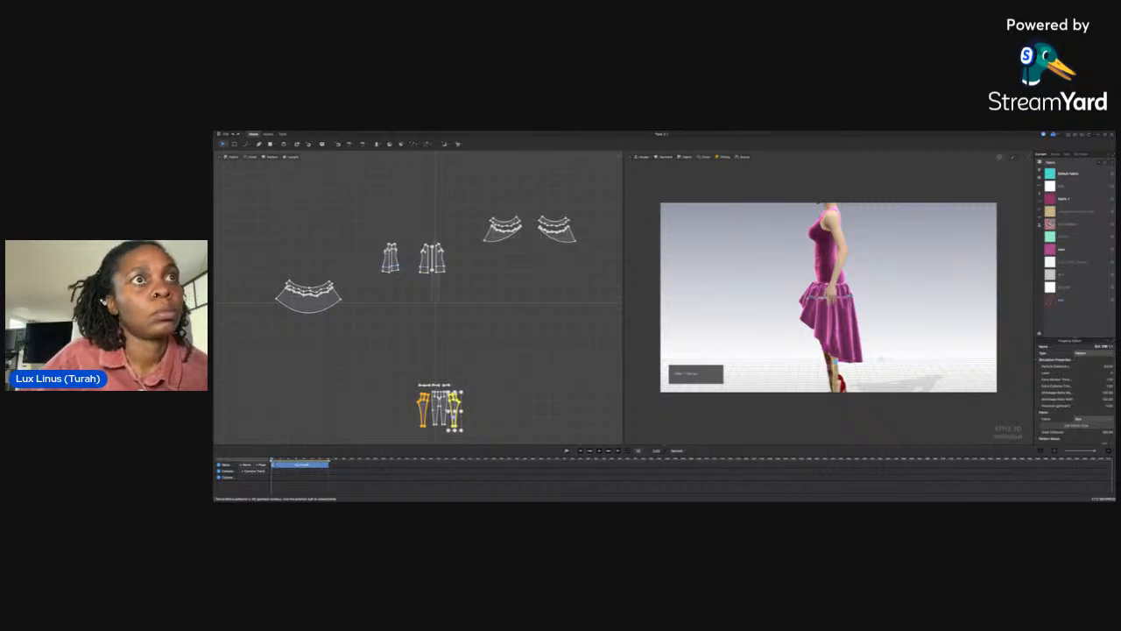
click(882, 359)
right_drag(881, 359, 763, 340)
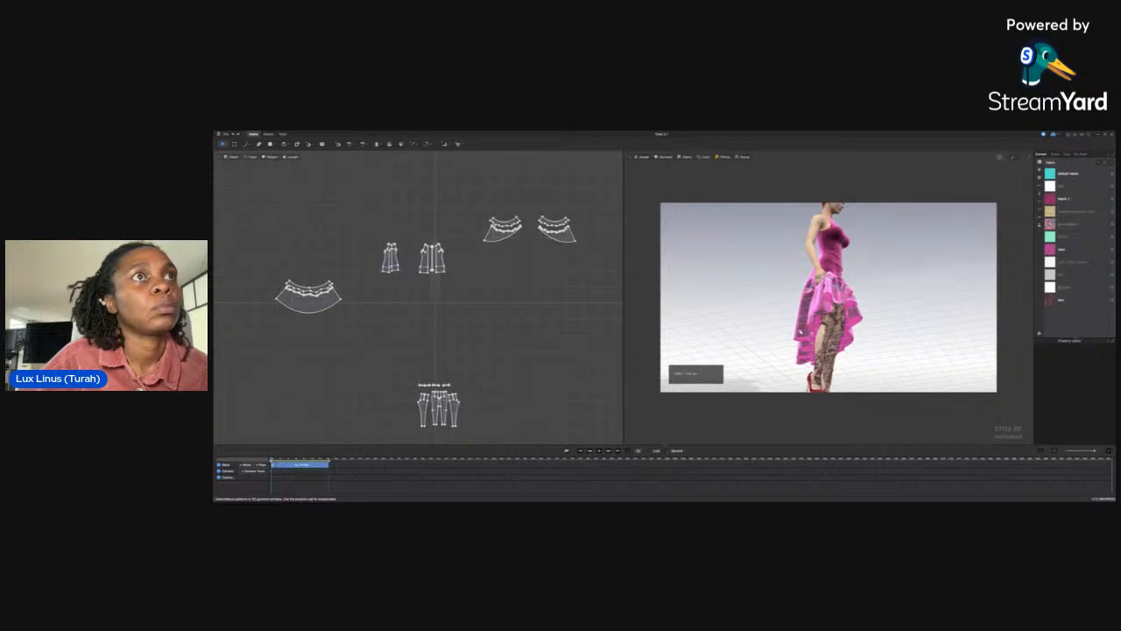
click(818, 329)
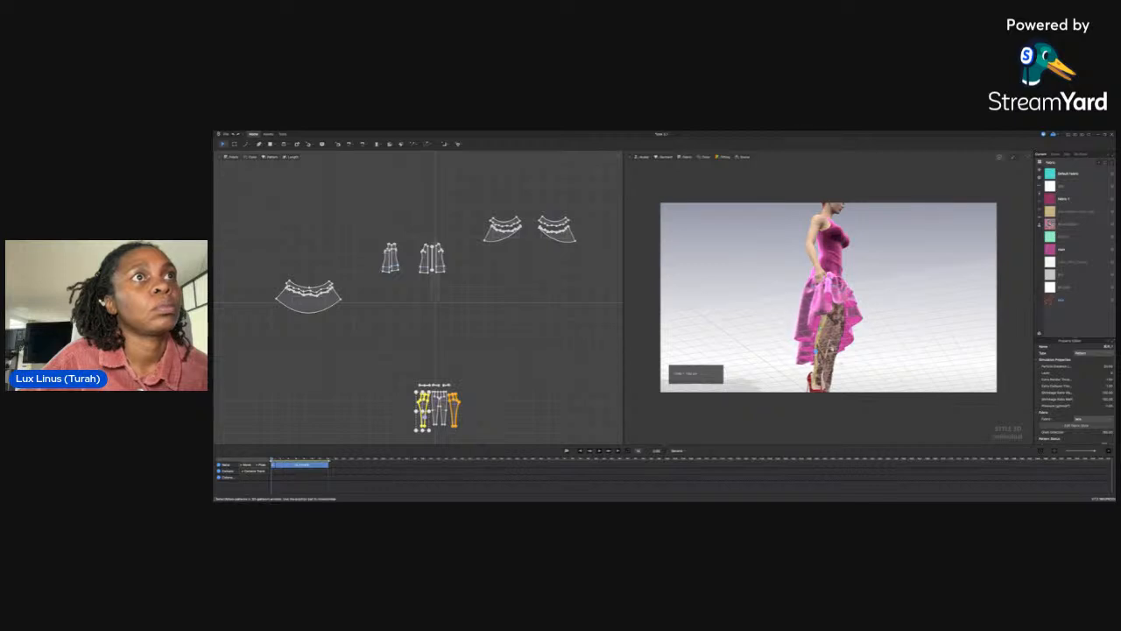
click(823, 350)
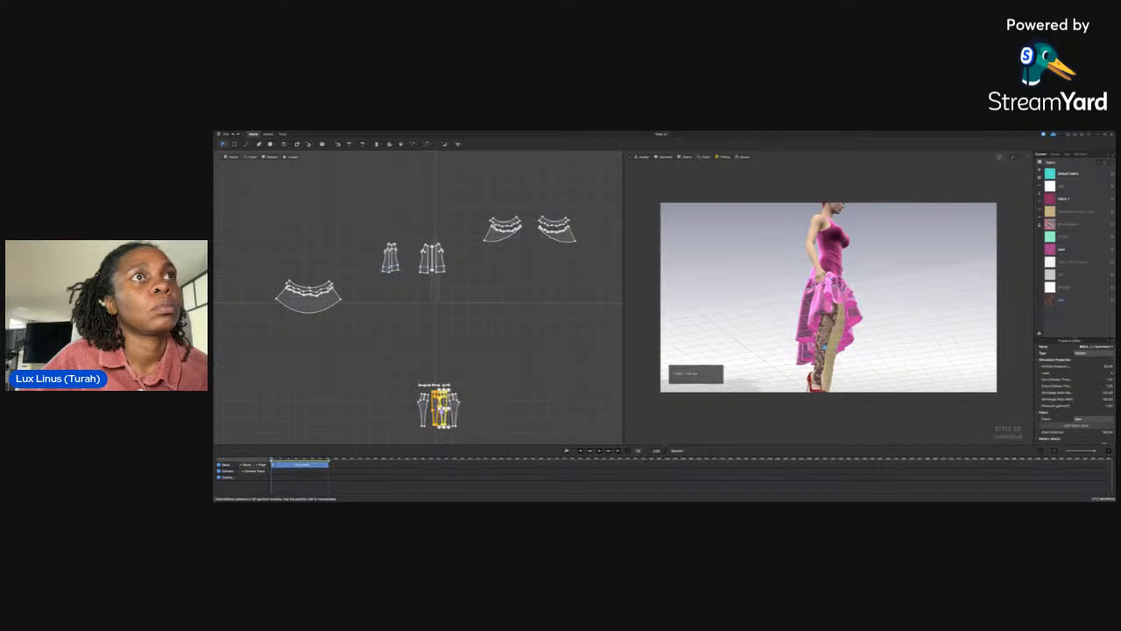
click(748, 357)
scroll(748, 358, down, 3)
mouse_move(748, 357)
right_down()
mouse_move(732, 361)
mouse_move(732, 350)
mouse_move(756, 344)
right_up()
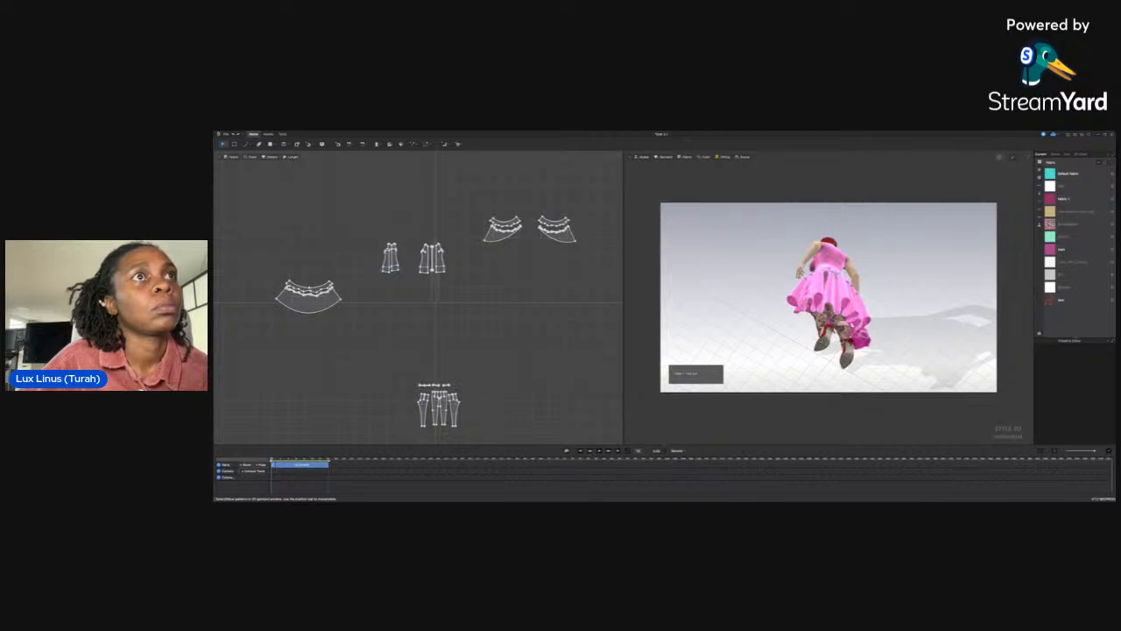
click(847, 323)
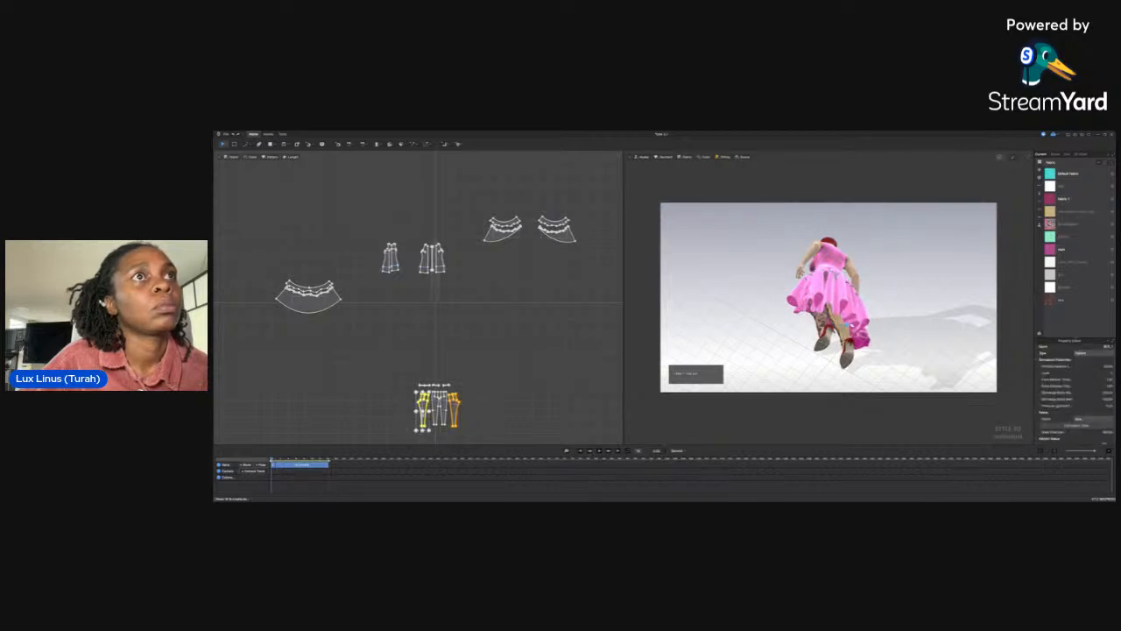
click(889, 333)
right_drag(889, 333, 800, 366)
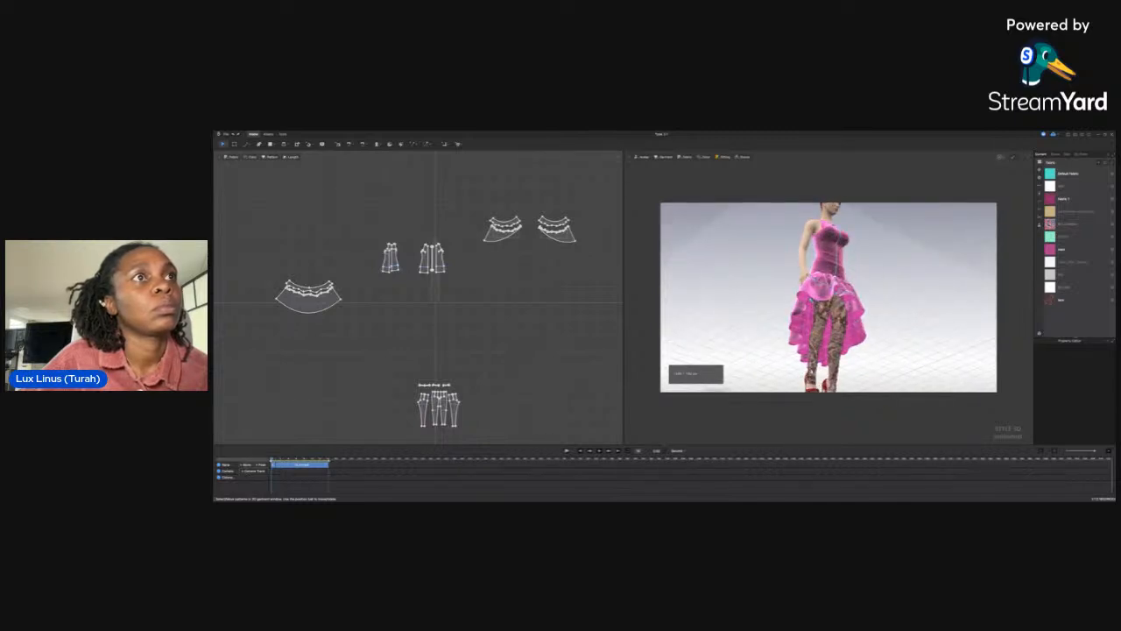
Examine the trouser hems around the avatar's ankles and shoes from the front and side, picking the front and back leg panels
click(808, 375)
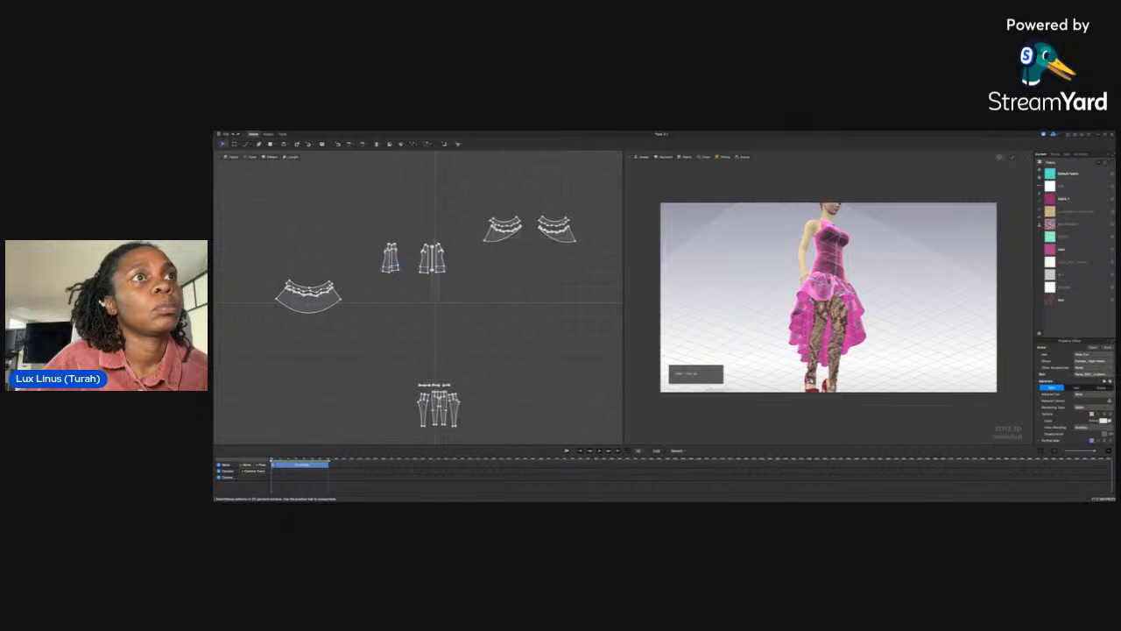
click(809, 379)
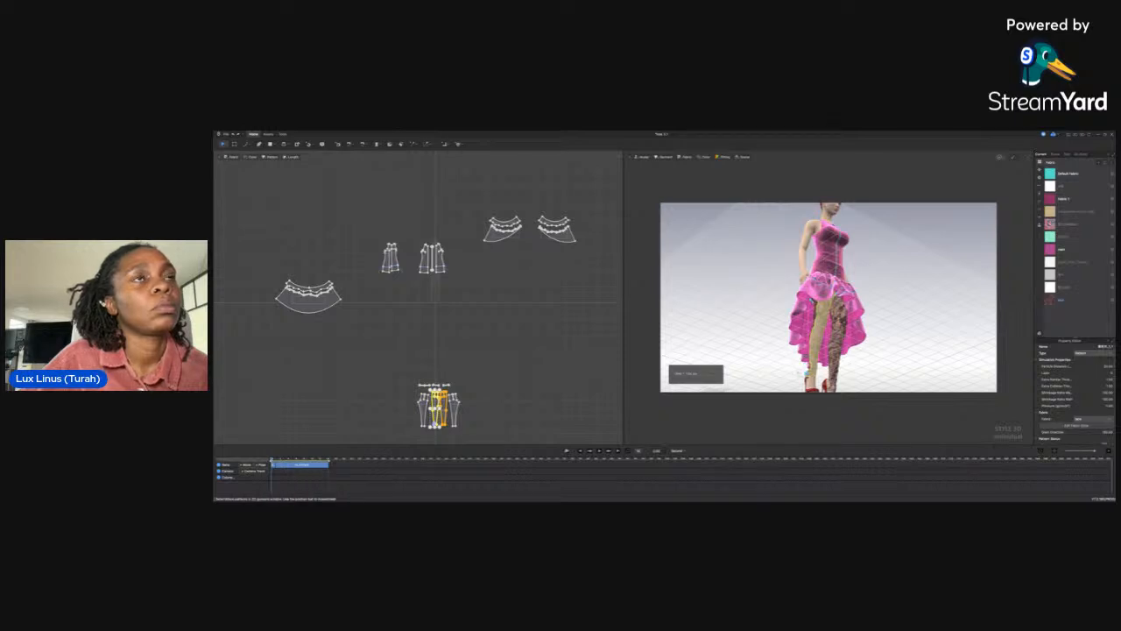
click(795, 372)
right_drag(796, 371, 747, 313)
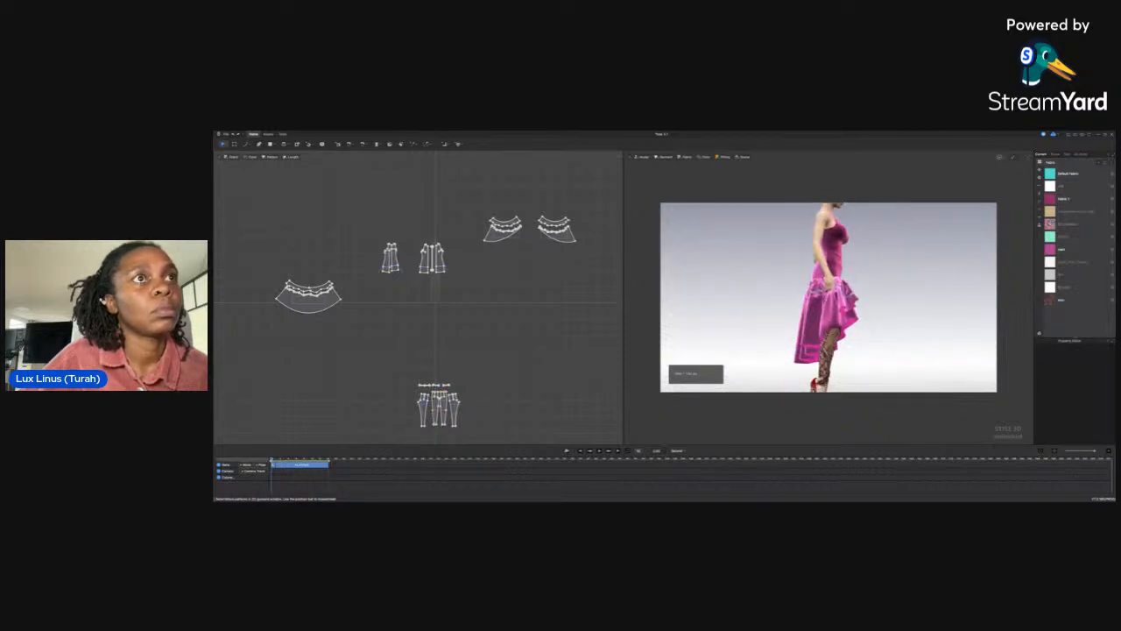
click(818, 382)
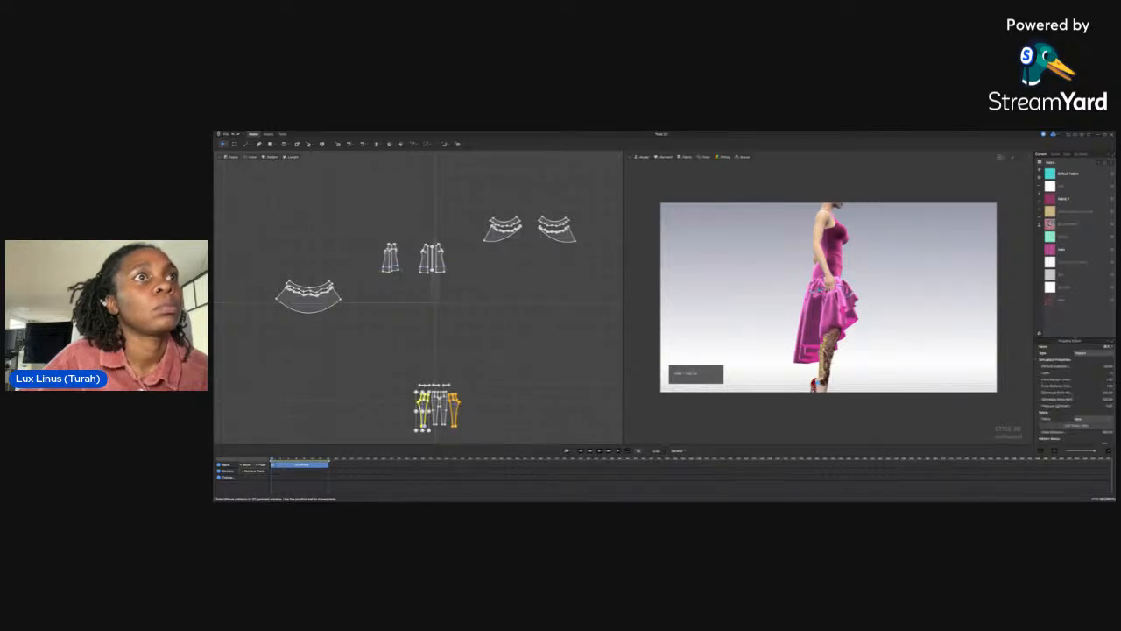
click(814, 368)
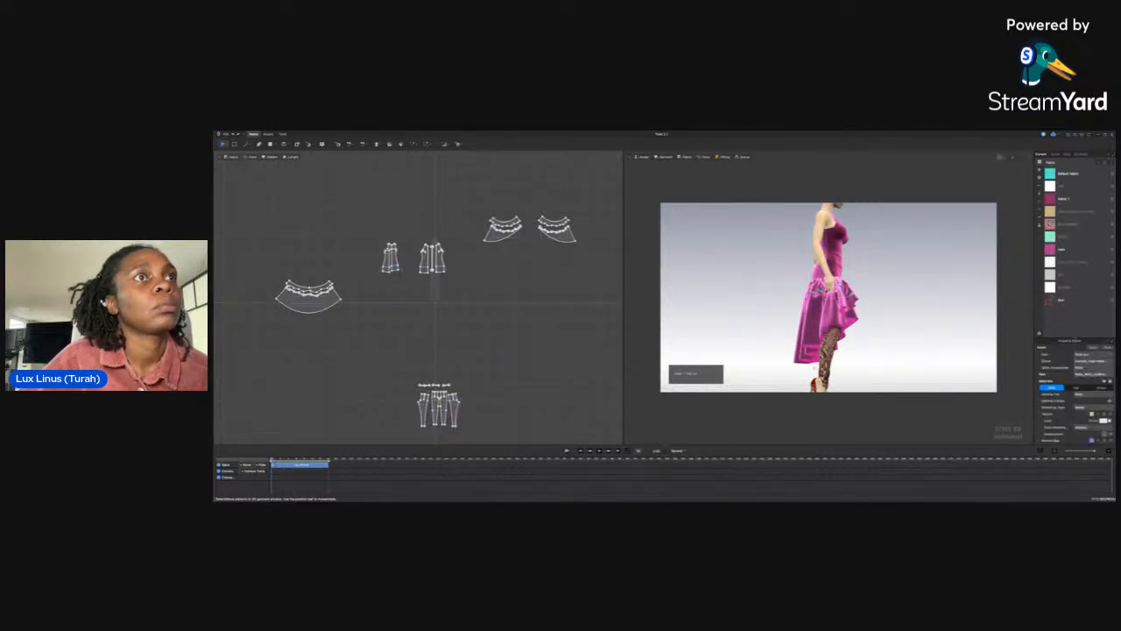
click(819, 375)
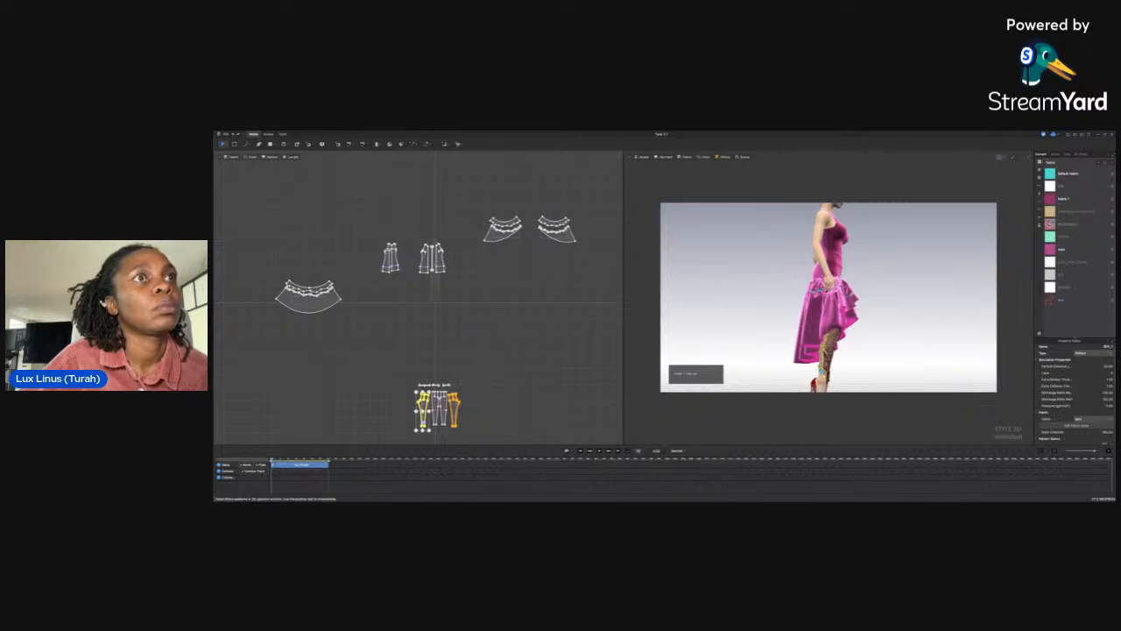
click(822, 378)
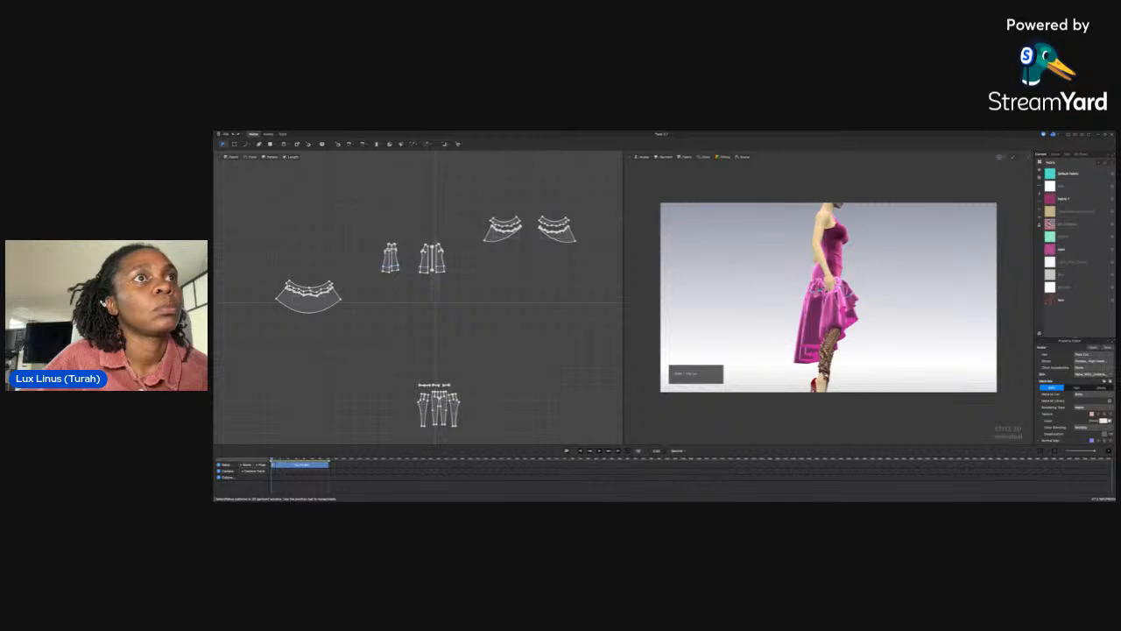
click(823, 377)
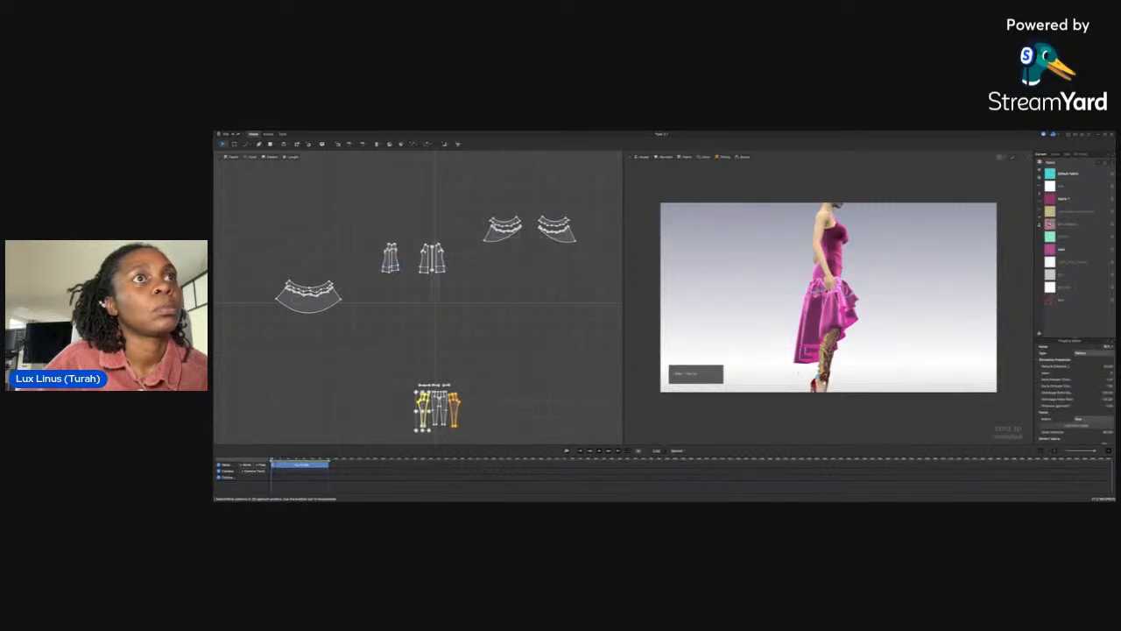
click(825, 370)
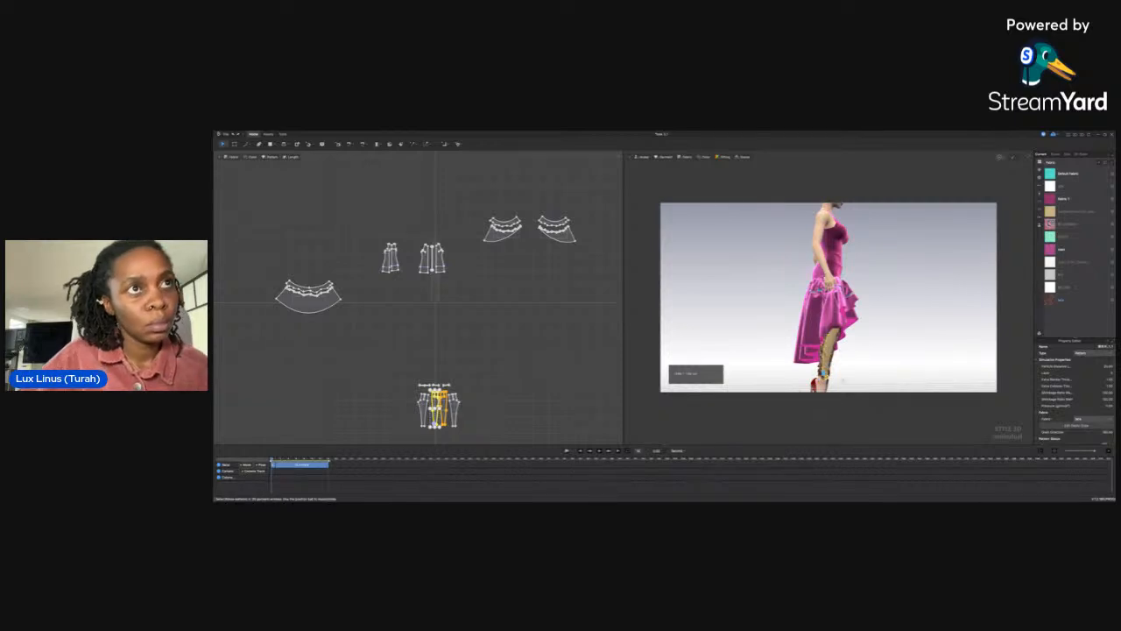
click(842, 373)
right_drag(842, 373, 820, 368)
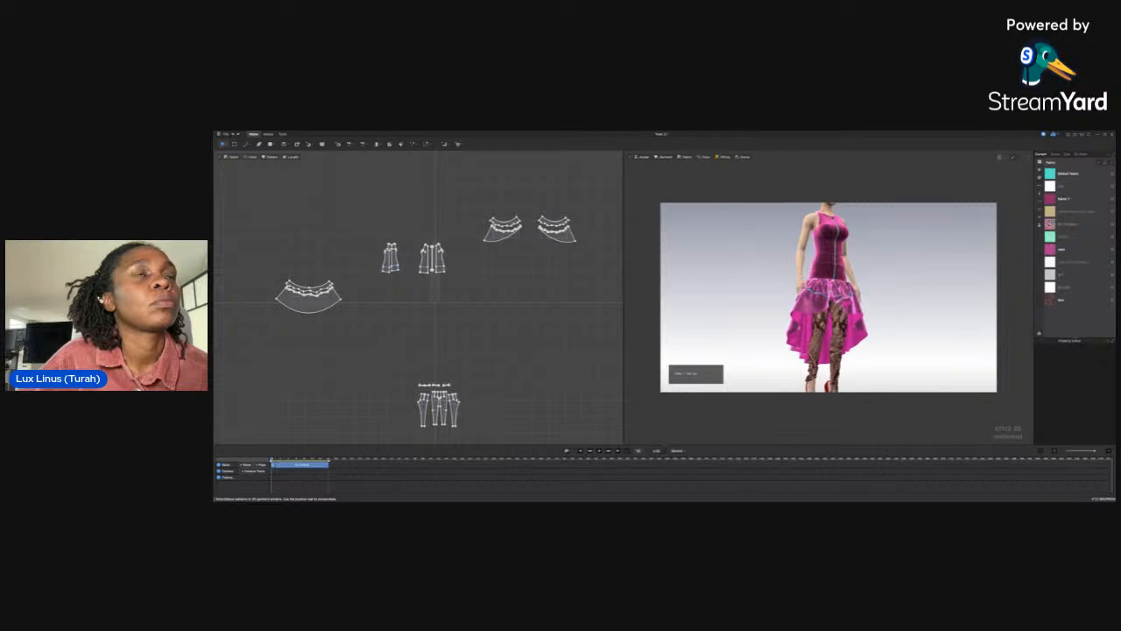
Raise the hem lines of the front and back trouser leg patterns slightly to shorten the legs
scroll(828, 298, down, 3)
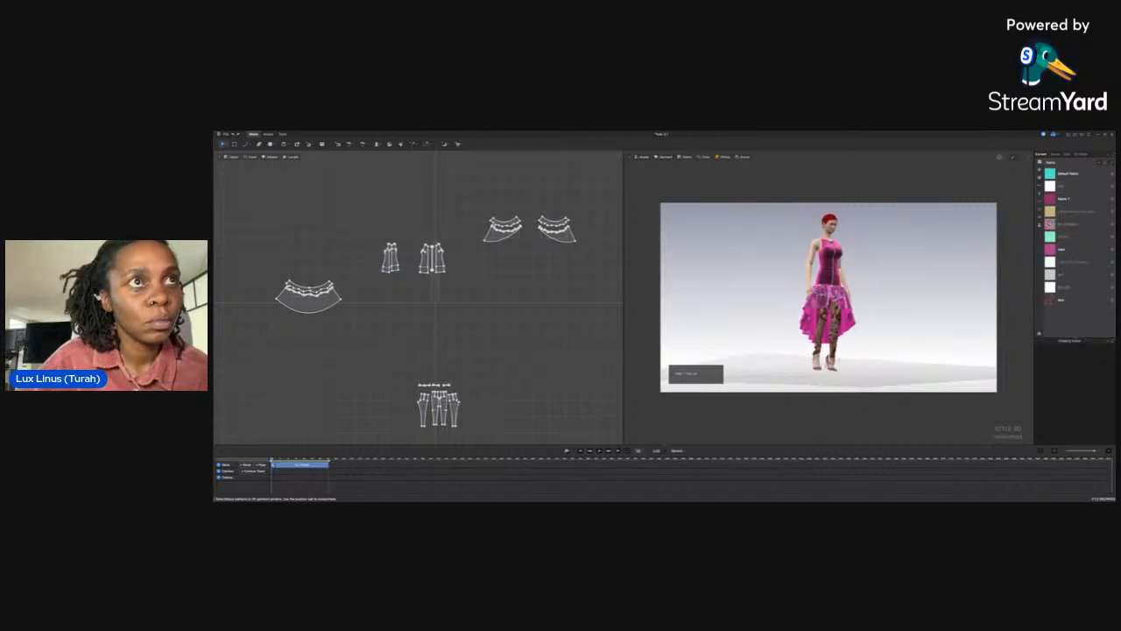
key(2)
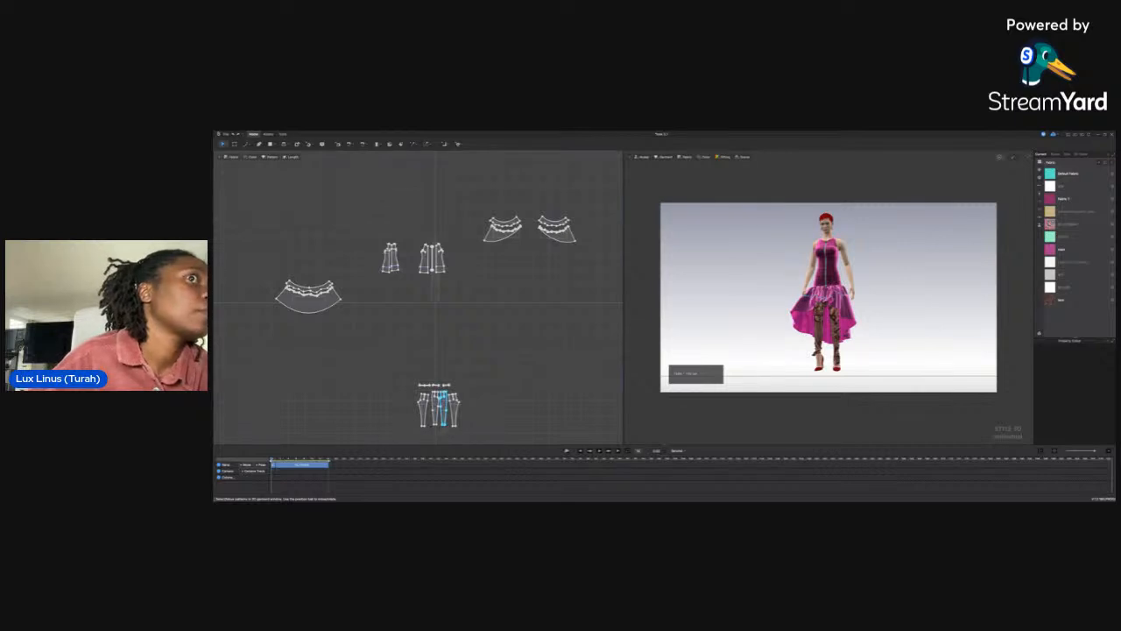
scroll(425, 438, up, 5)
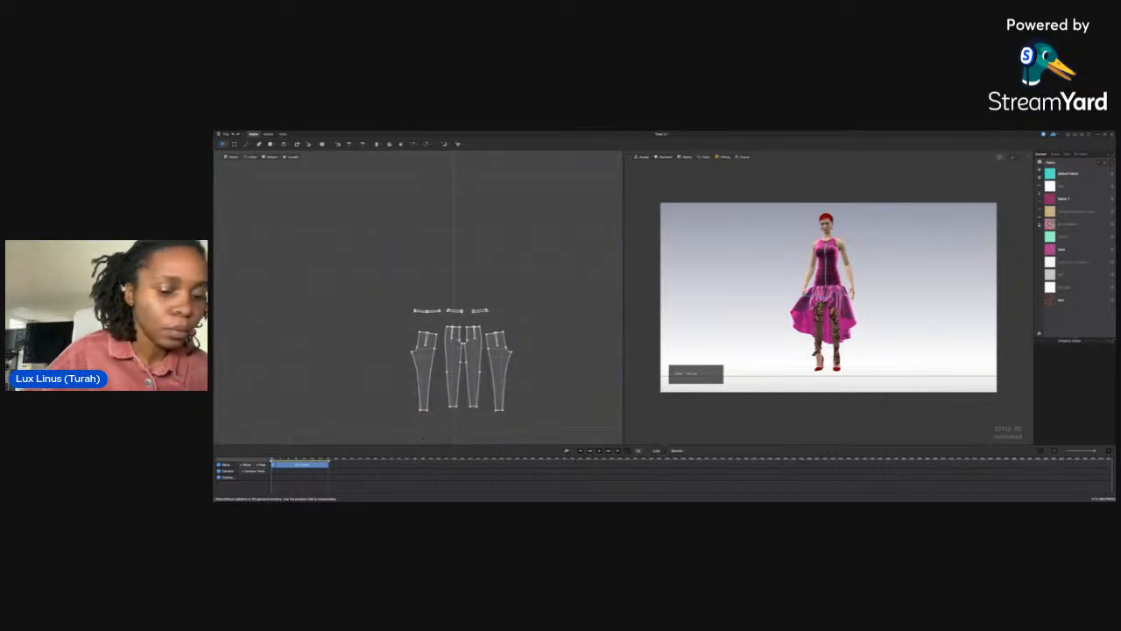
key(z)
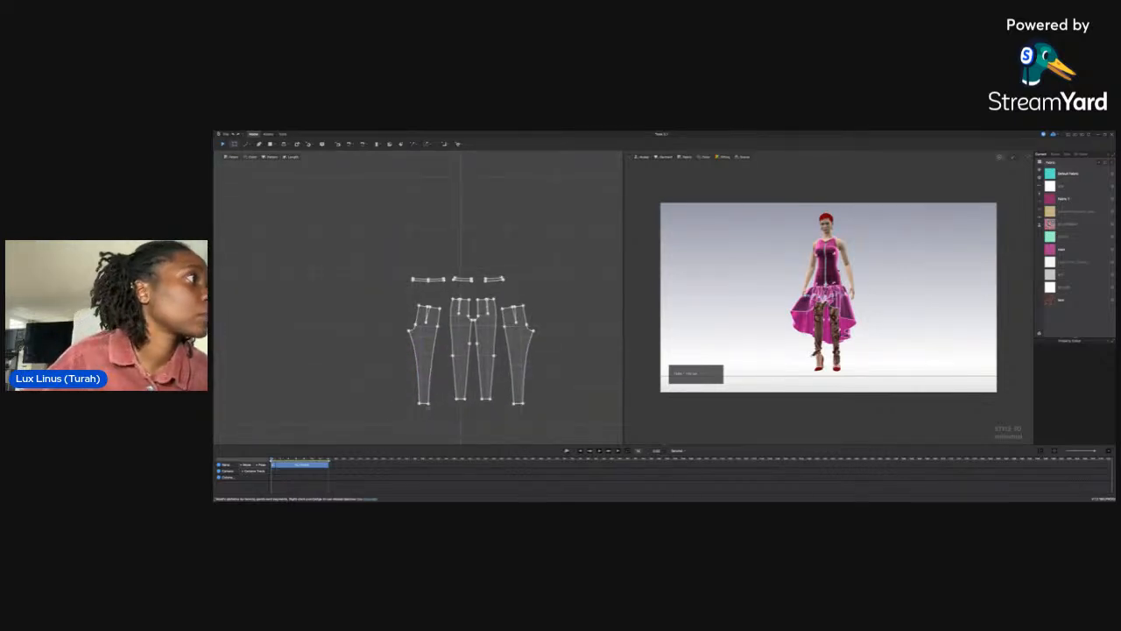
drag(425, 404, 462, 396)
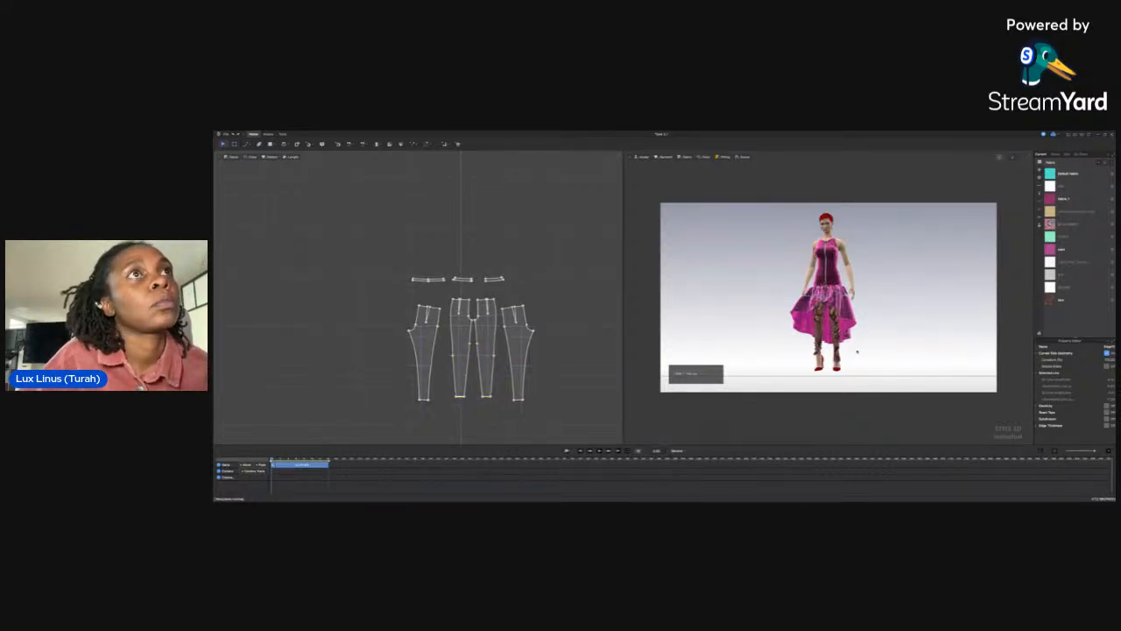
Hide all the dress patterns in the 3D scene so that only the trousers are shown on the avatar
scroll(857, 352, up, 5)
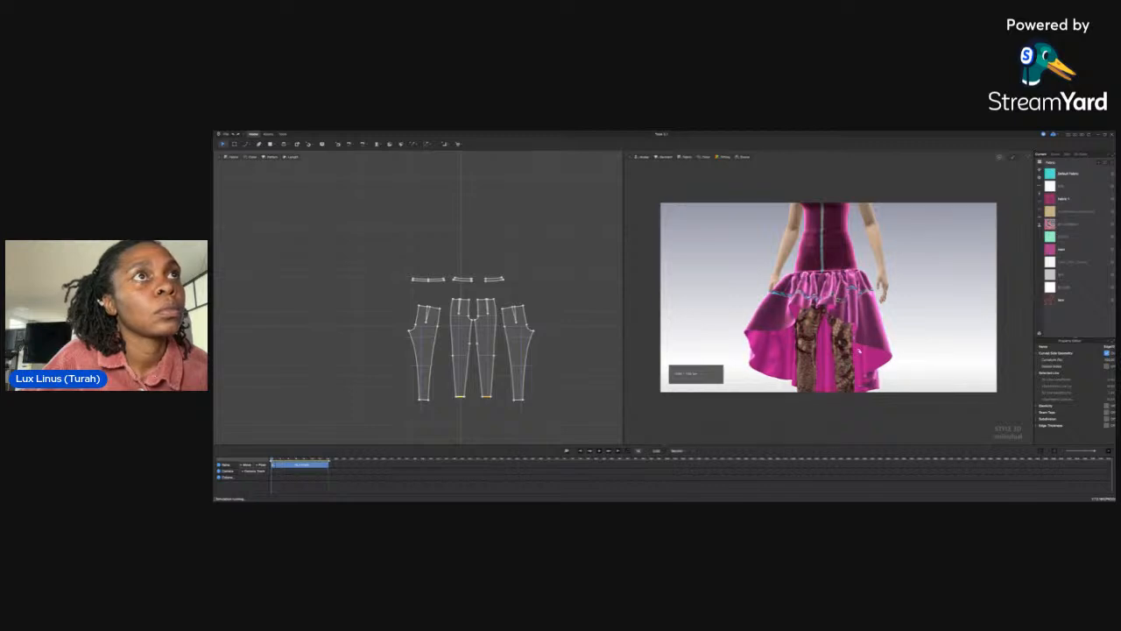
scroll(858, 350, up, 4)
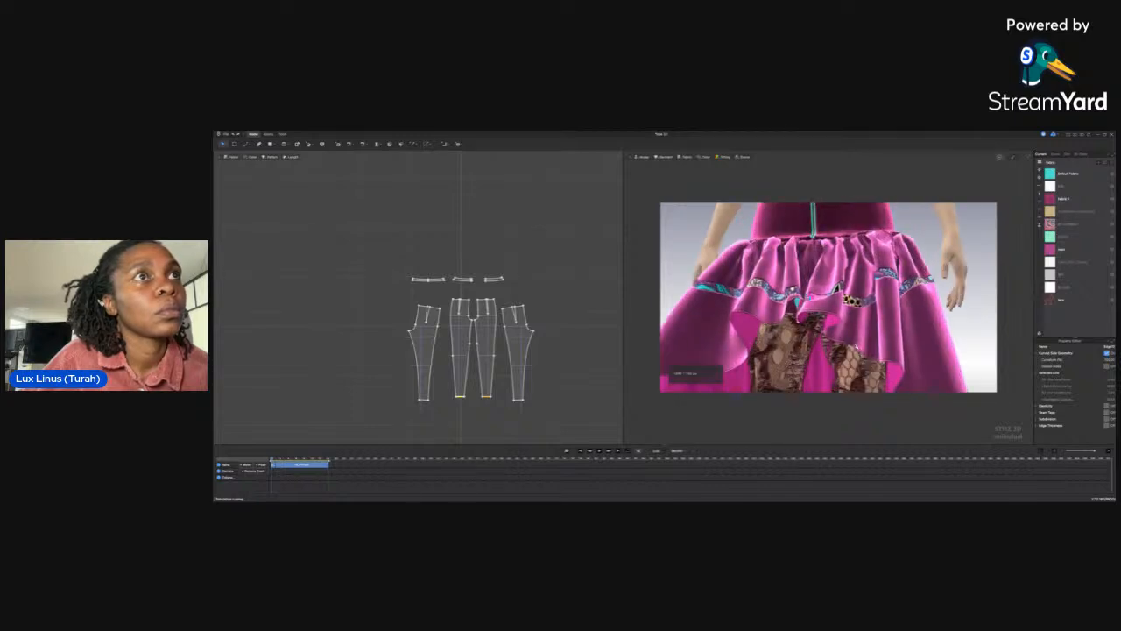
click(828, 347)
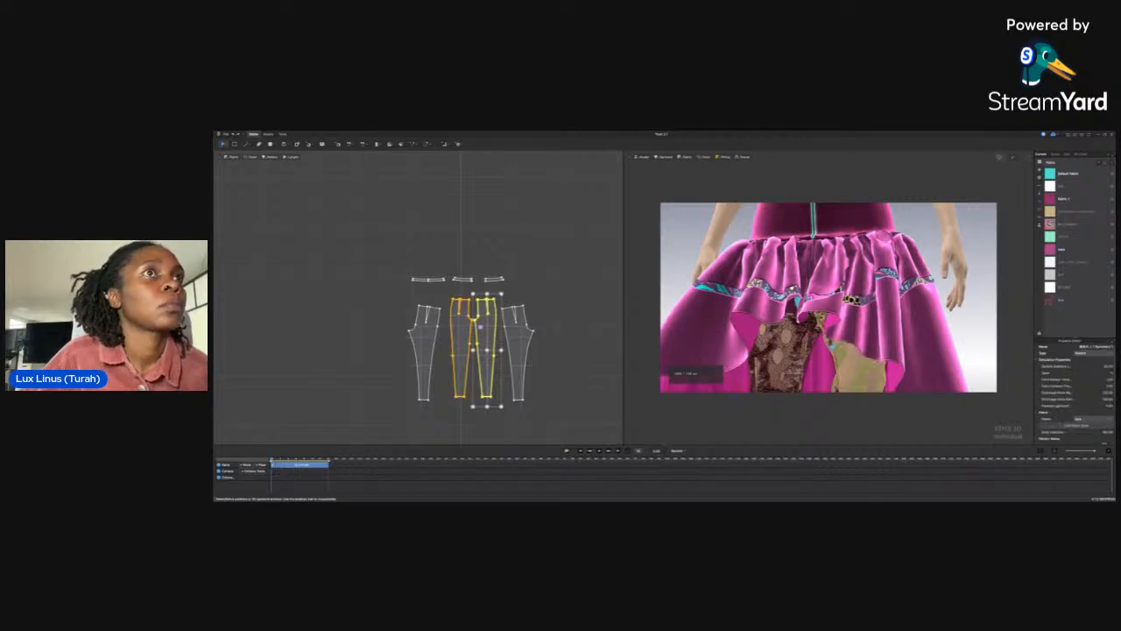
scroll(576, 342, down, 5)
scroll(576, 341, down, 5)
drag(489, 286, 612, 322)
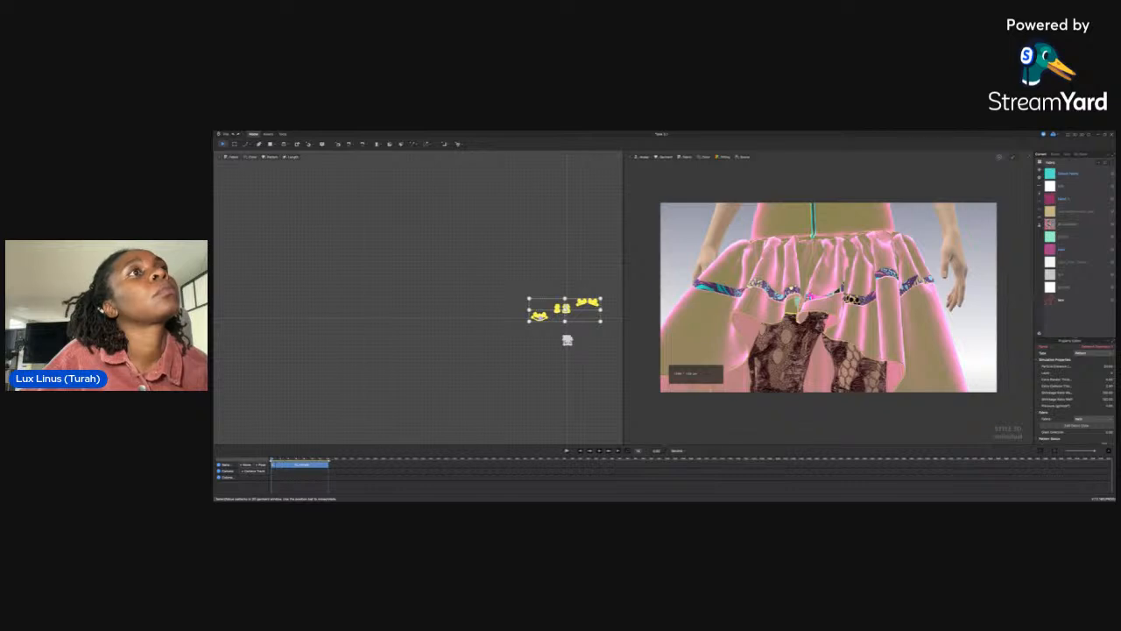
key(shift+q)
scroll(822, 290, down, 1)
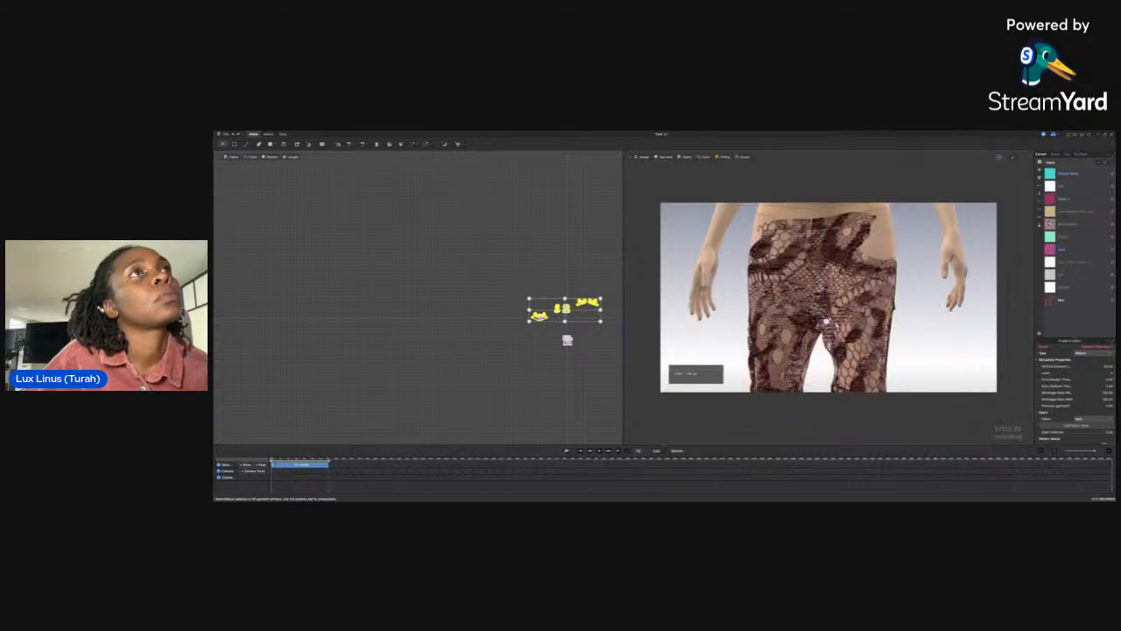
scroll(823, 294, up, 2)
scroll(826, 307, down, 4)
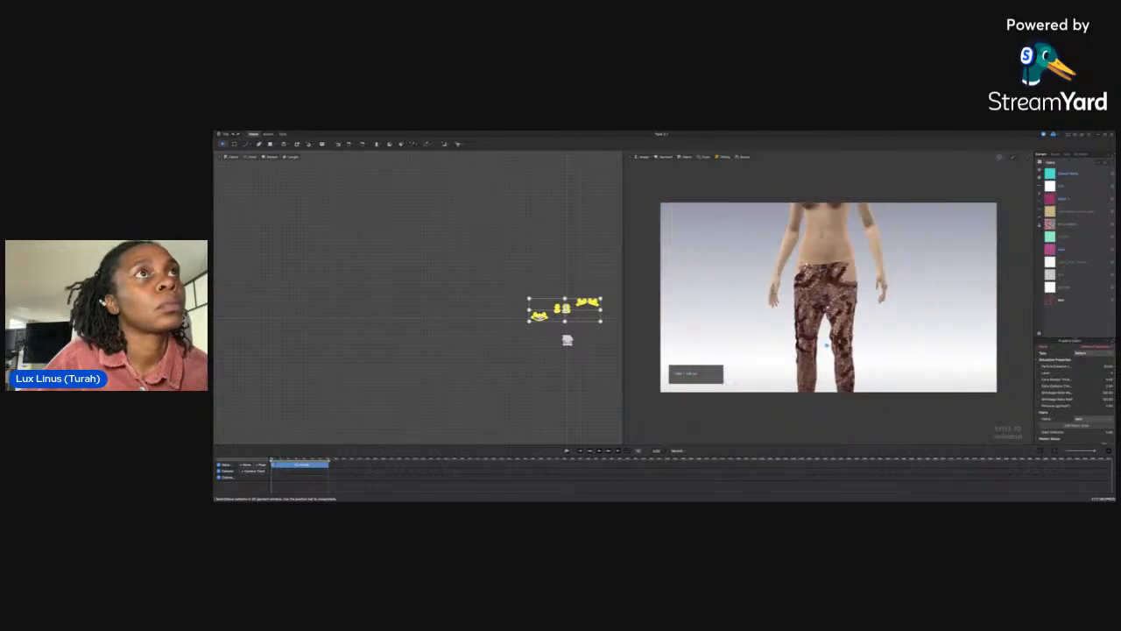
Move all the trouser patterns together slightly upward towards the avatar's waist in the 3D scene and simulate them
click(591, 357)
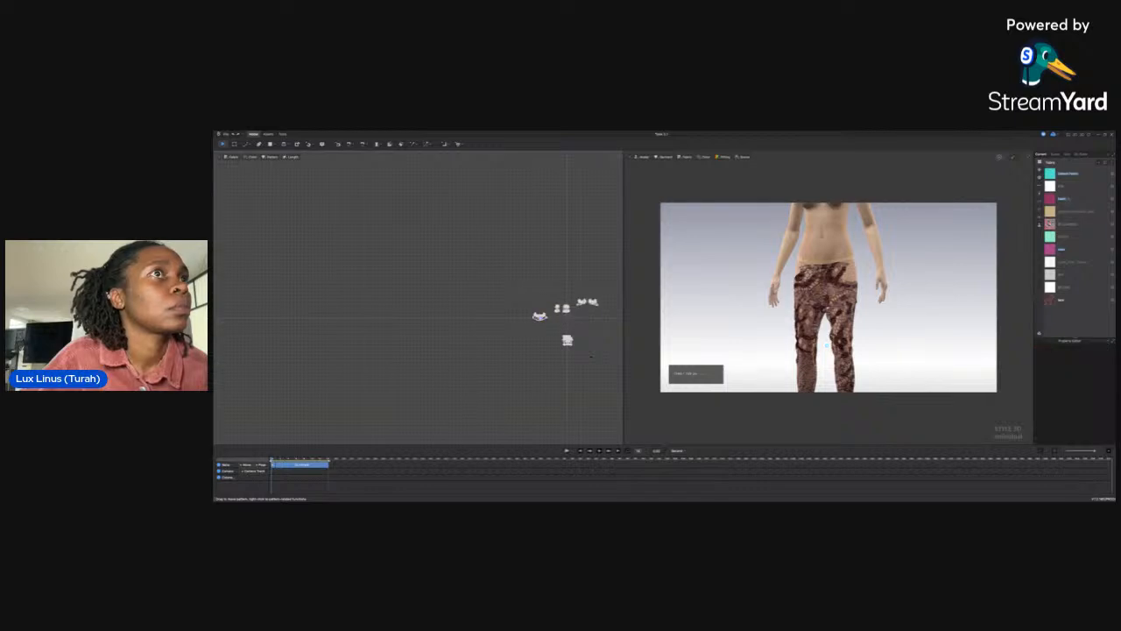
click(827, 346)
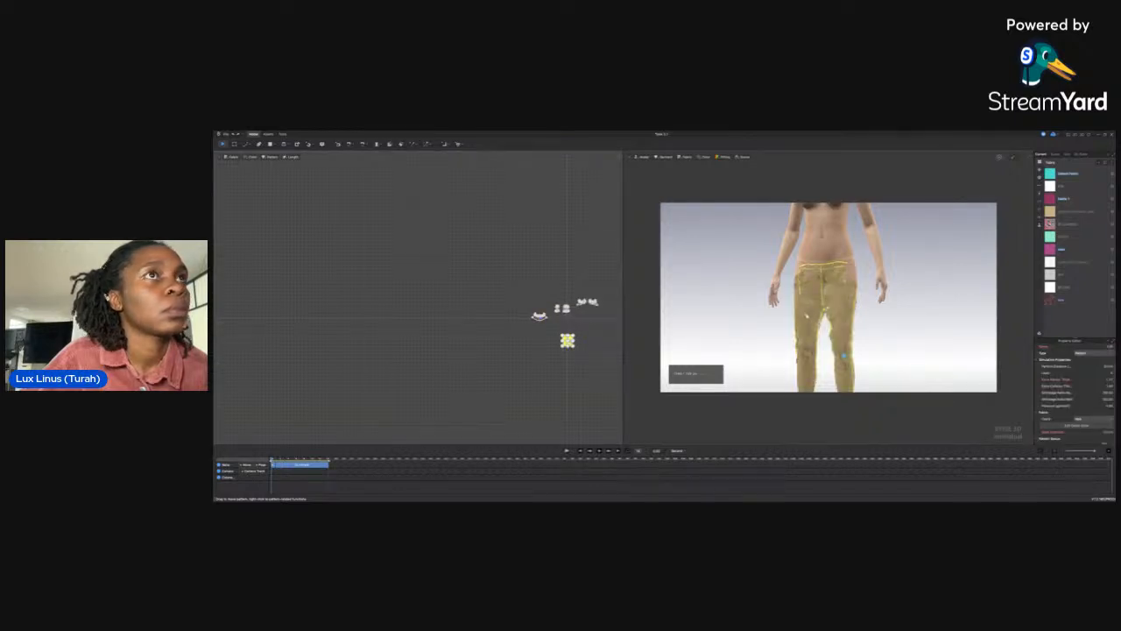
key(n)
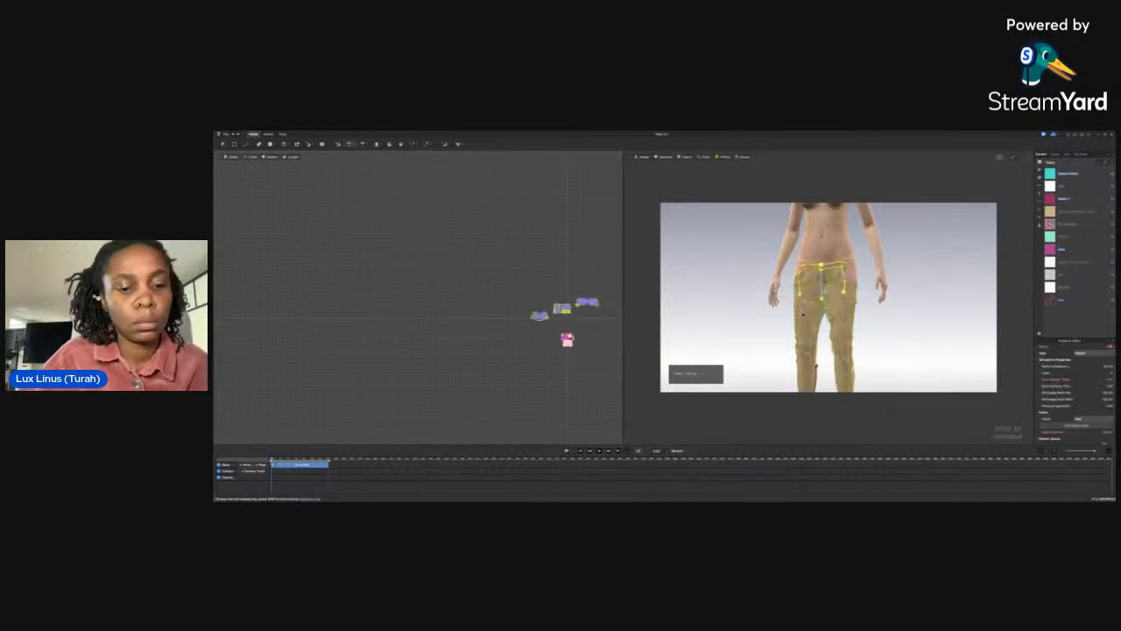
key(2)
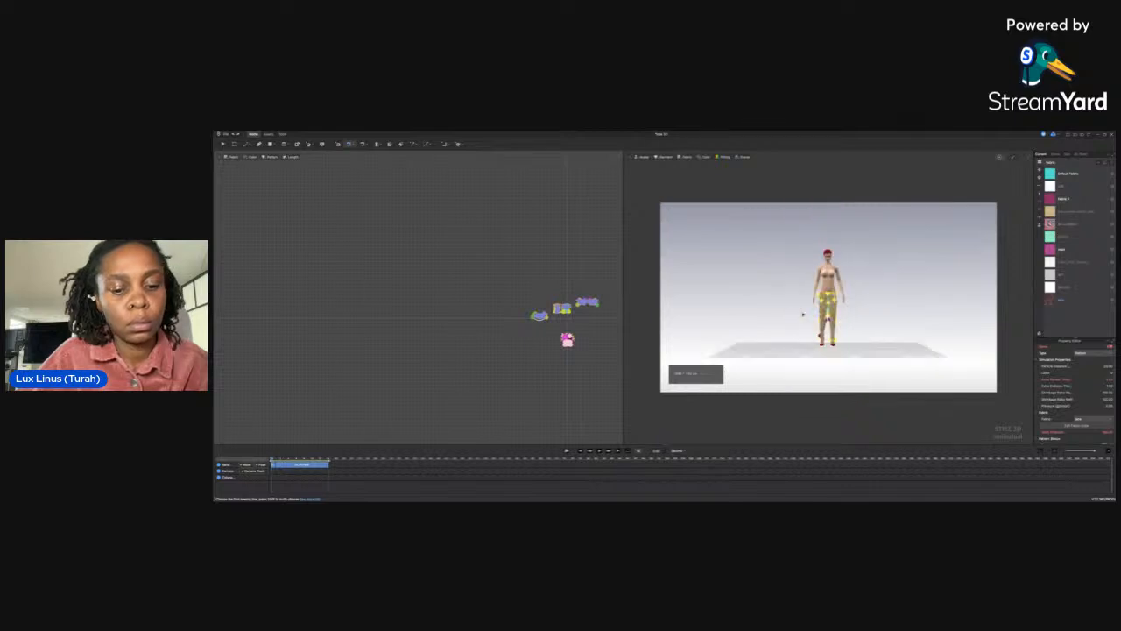
key(z)
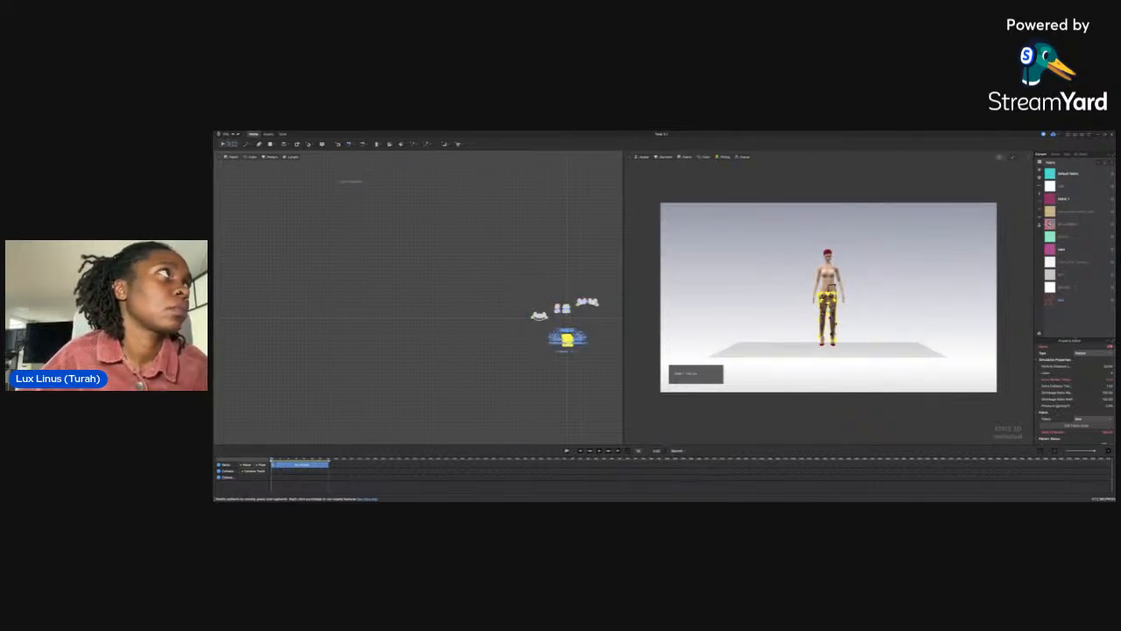
click(224, 144)
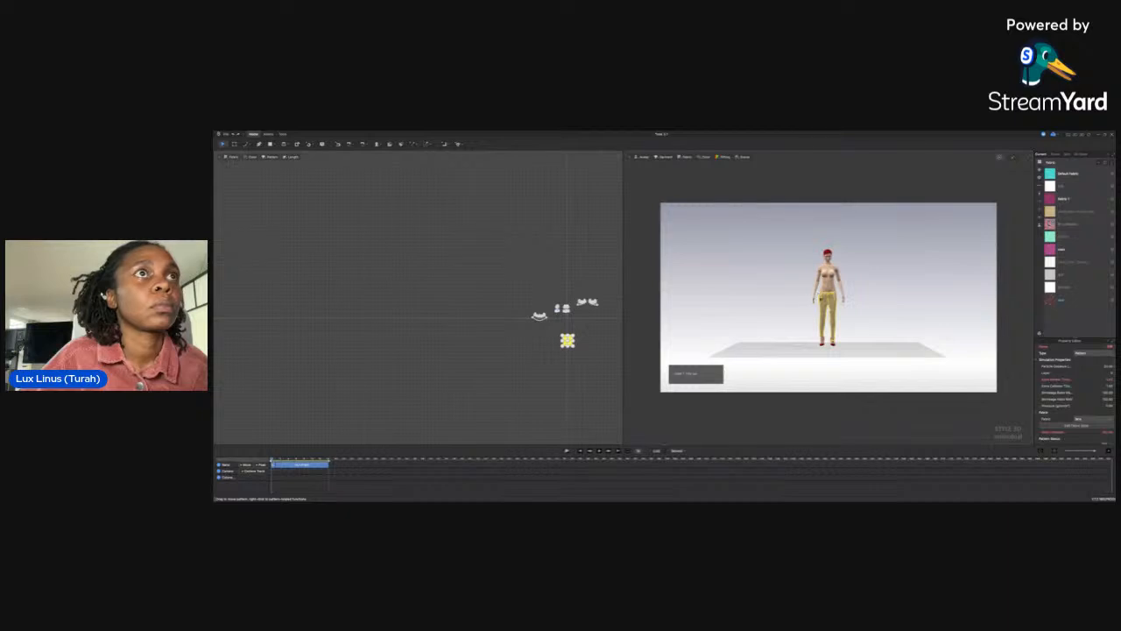
scroll(852, 299, up, 5)
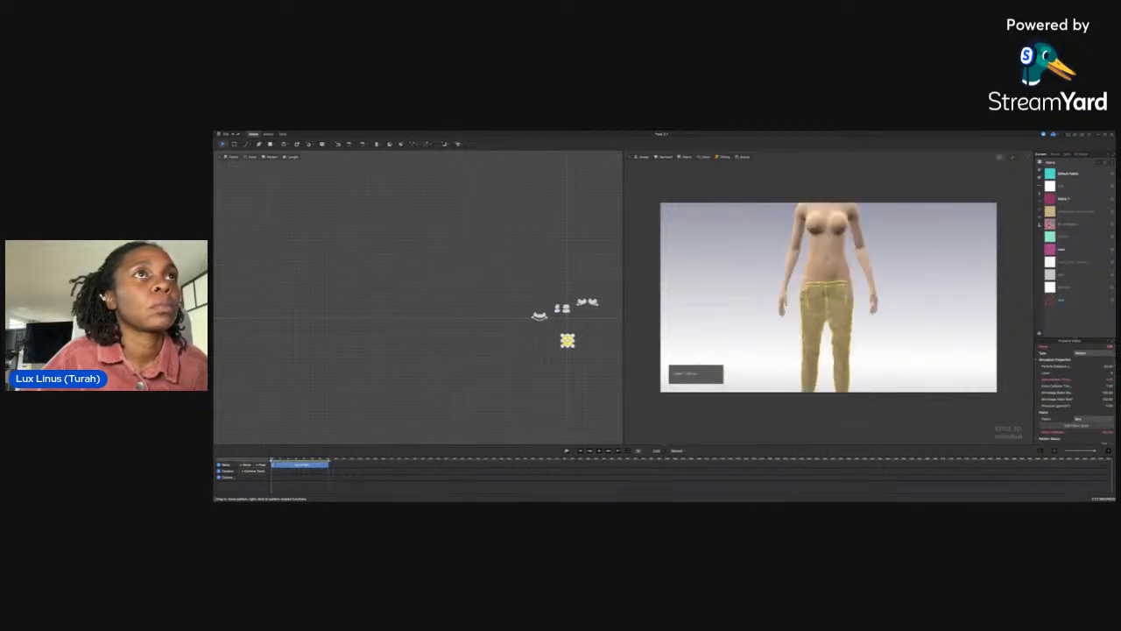
scroll(583, 349, up, 3)
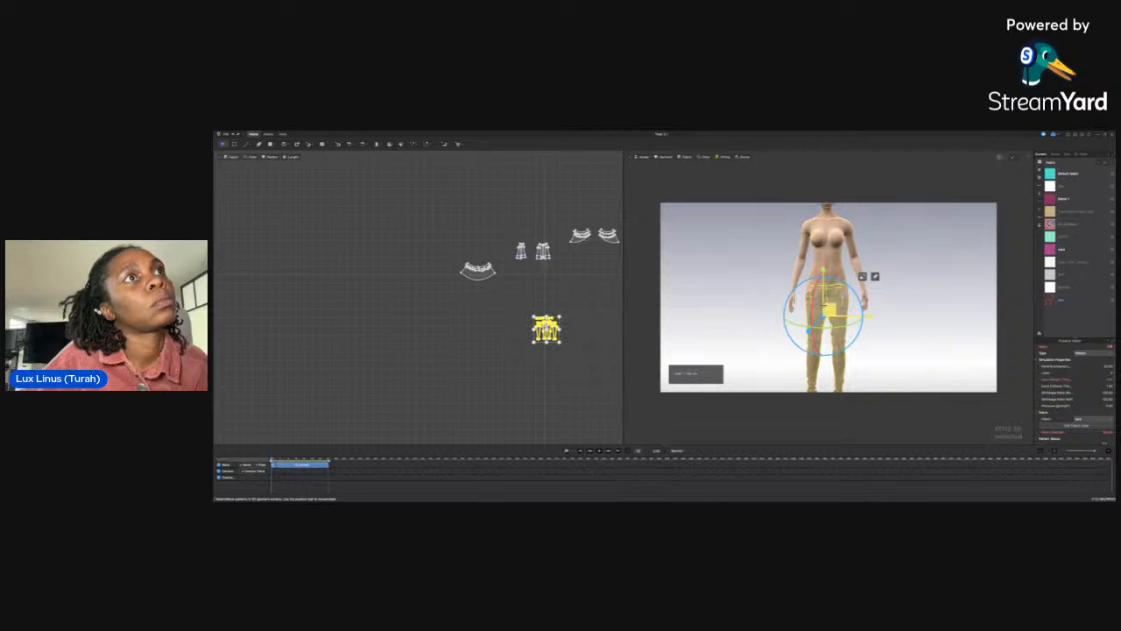
drag(829, 310, 828, 304)
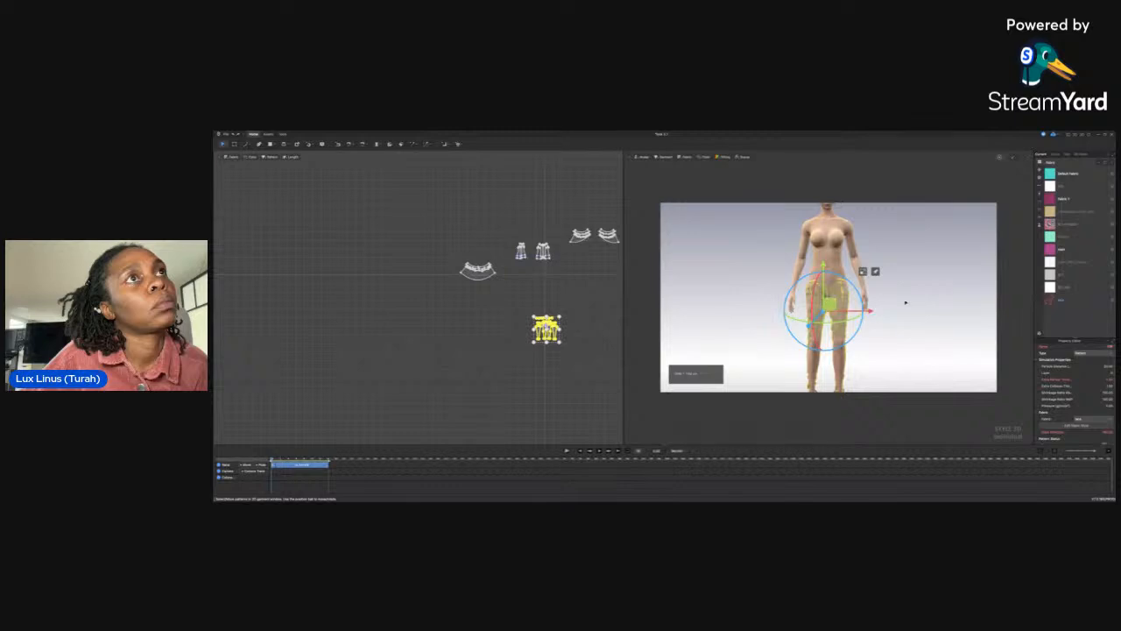
drag(829, 304, 829, 293)
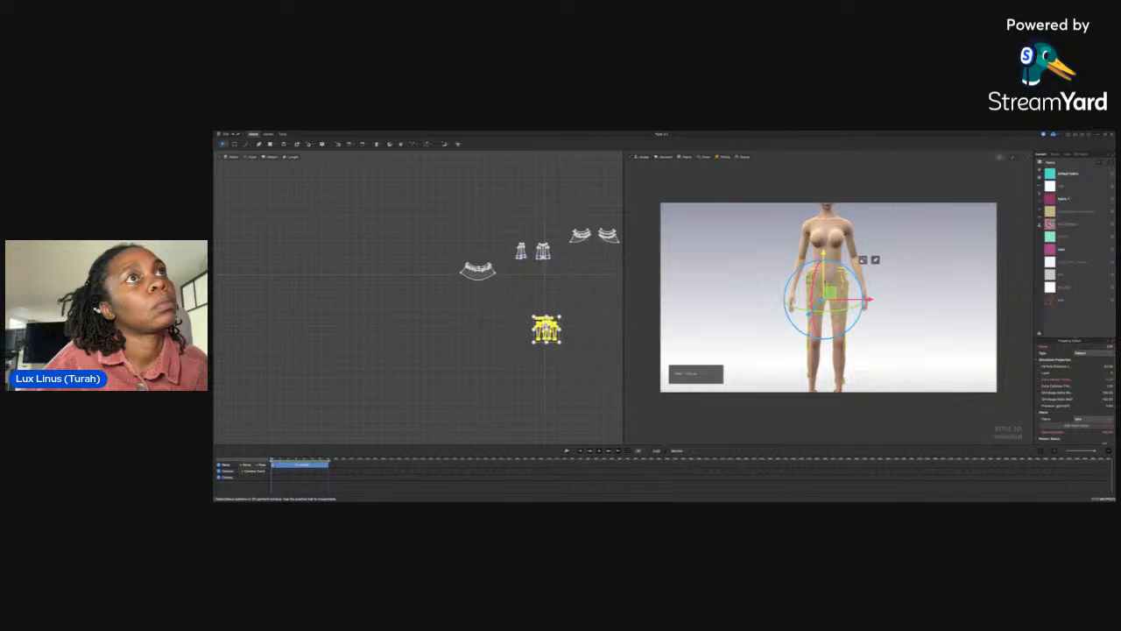
key(space)
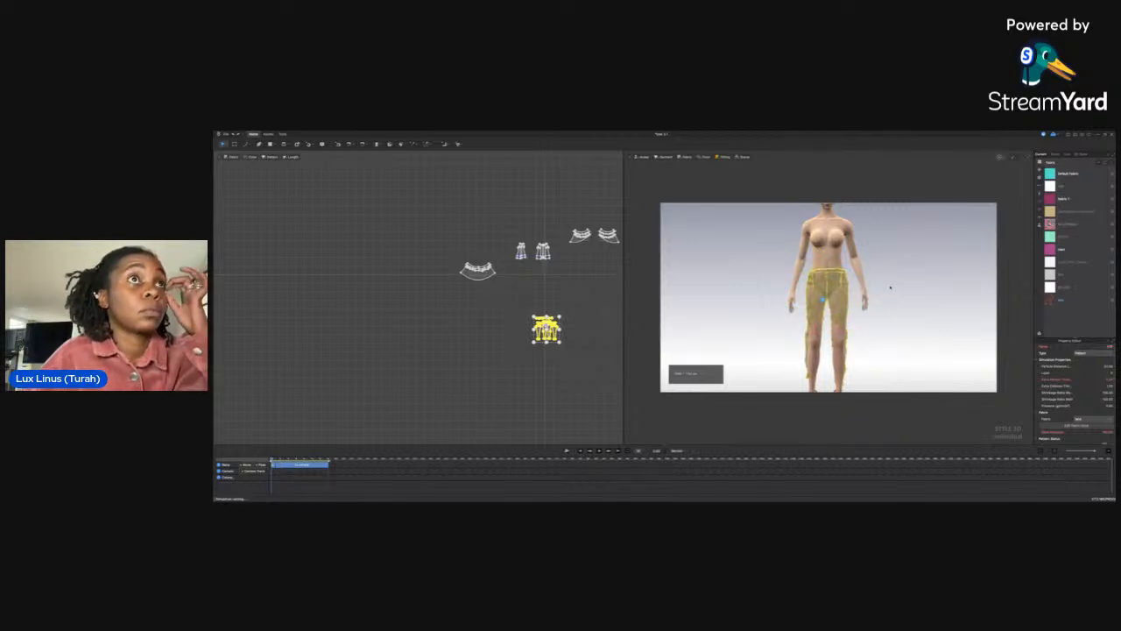
Examine how the trouser legs sit on the avatar from the back, side and front, picking individual leg panels
click(863, 336)
right_drag(863, 335, 791, 336)
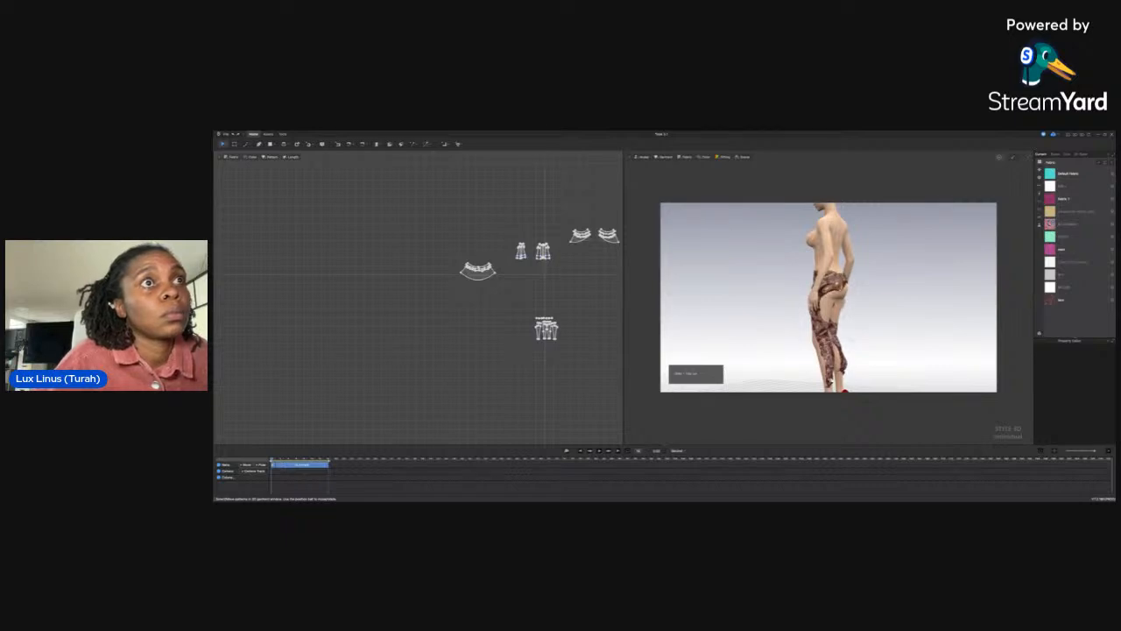
click(828, 378)
scroll(829, 378, down, 2)
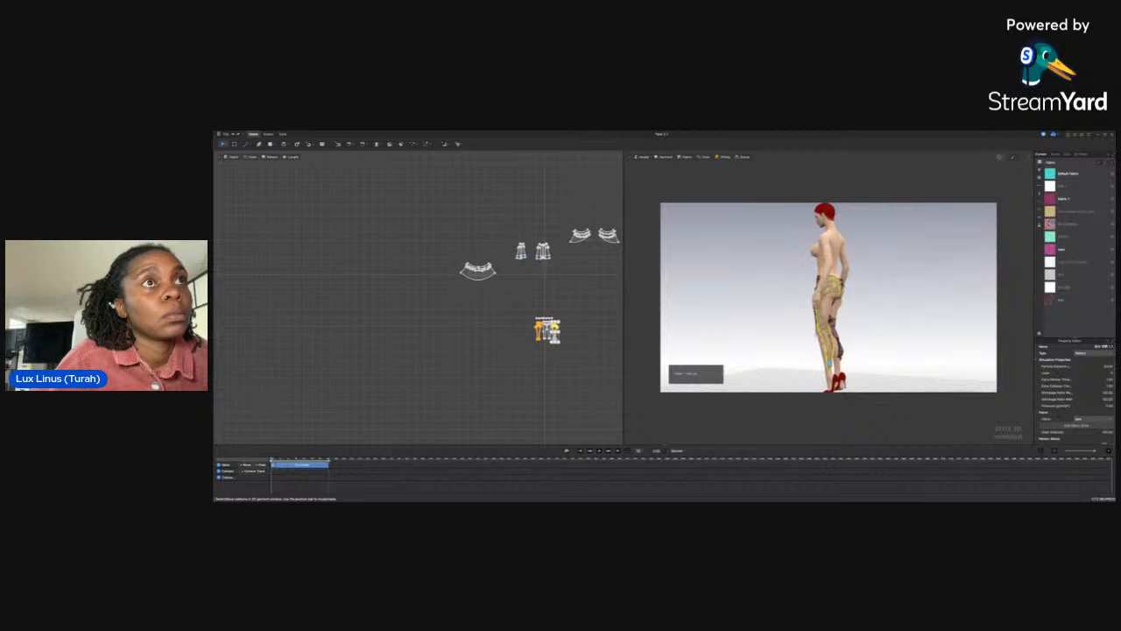
click(816, 317)
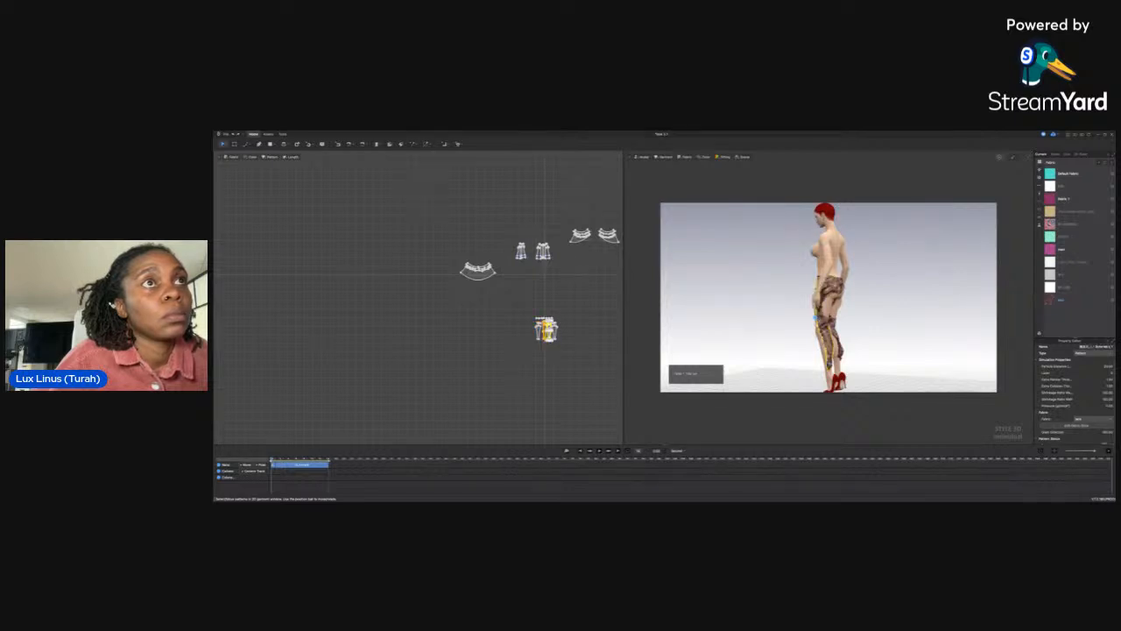
click(824, 345)
right_drag(824, 345, 893, 341)
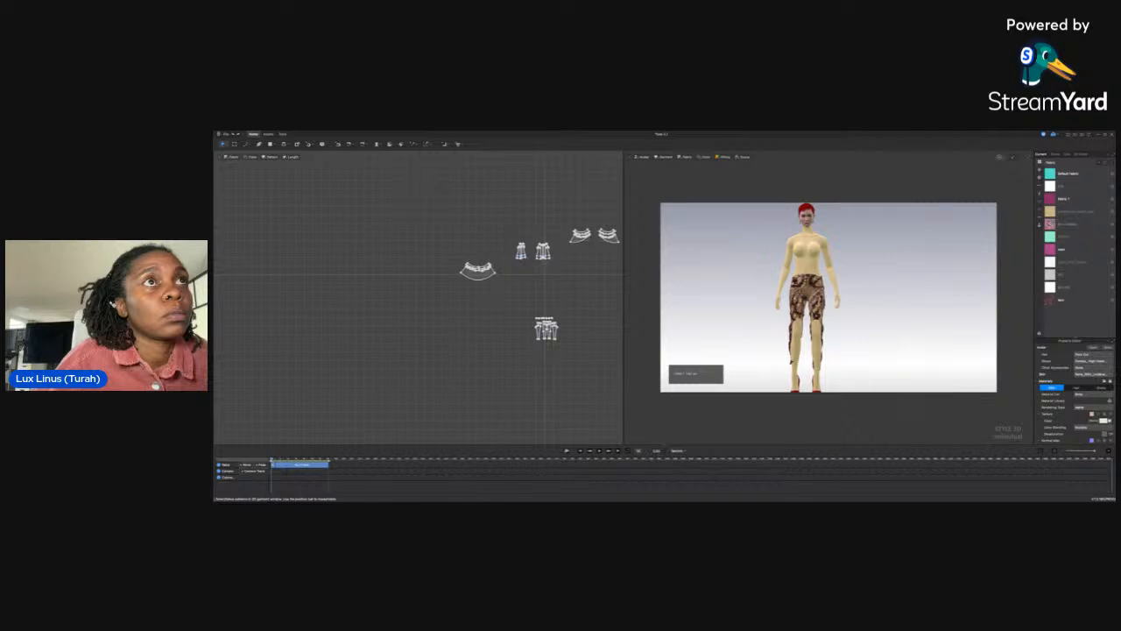
click(799, 313)
click(780, 362)
right_drag(779, 362, 812, 313)
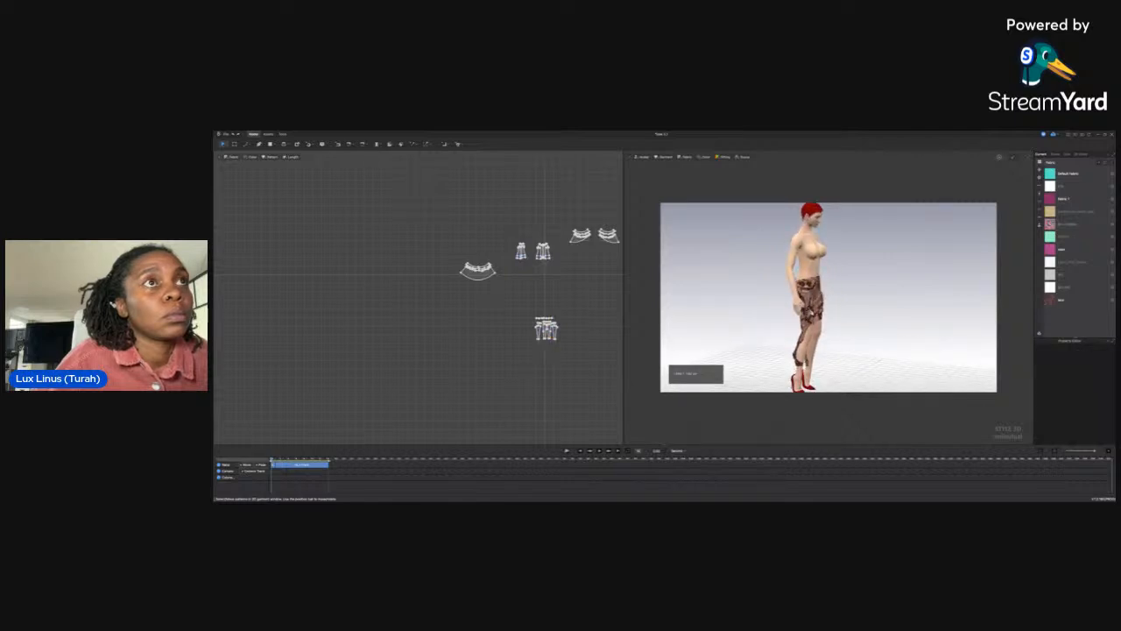
Pull the trouser leg panel slightly across the thigh from the side and simulate the trousers again
click(809, 313)
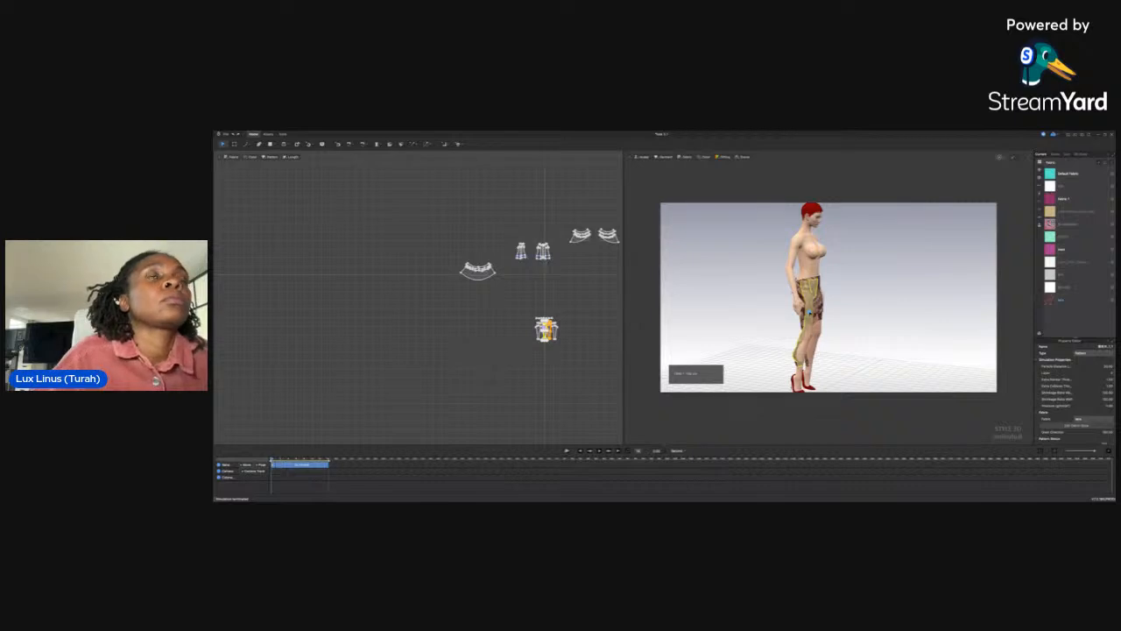
drag(817, 312, 825, 312)
click(896, 338)
right_drag(897, 338, 850, 336)
key(space)
right_drag(851, 337, 774, 339)
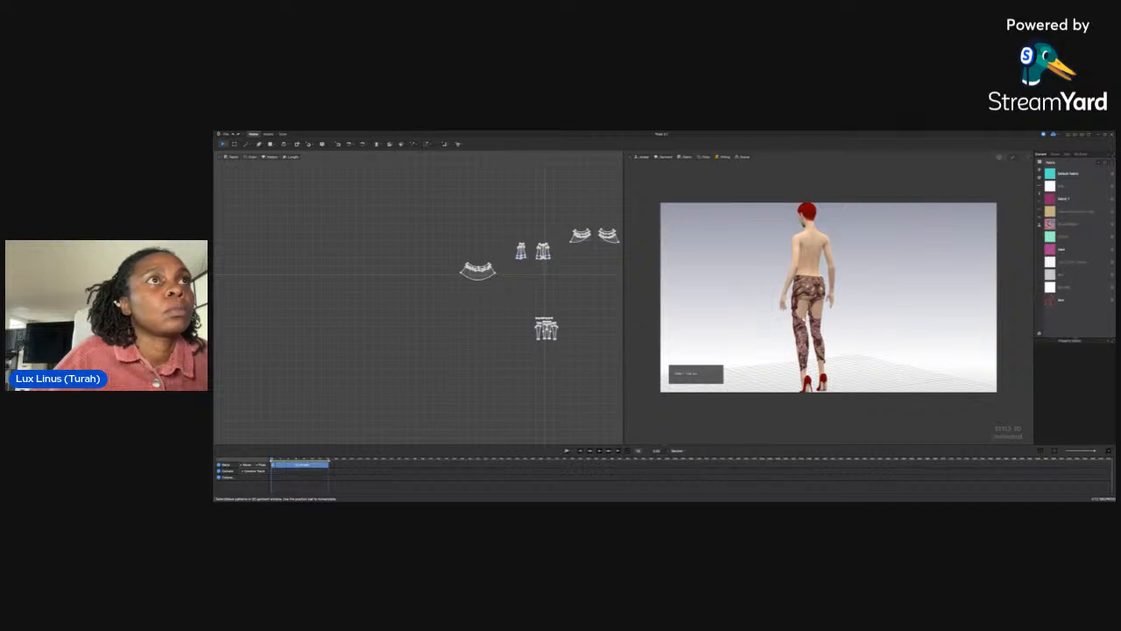
Examine the fit of both trouser legs from behind, the front and above, picking the individual leg panels
click(546, 329)
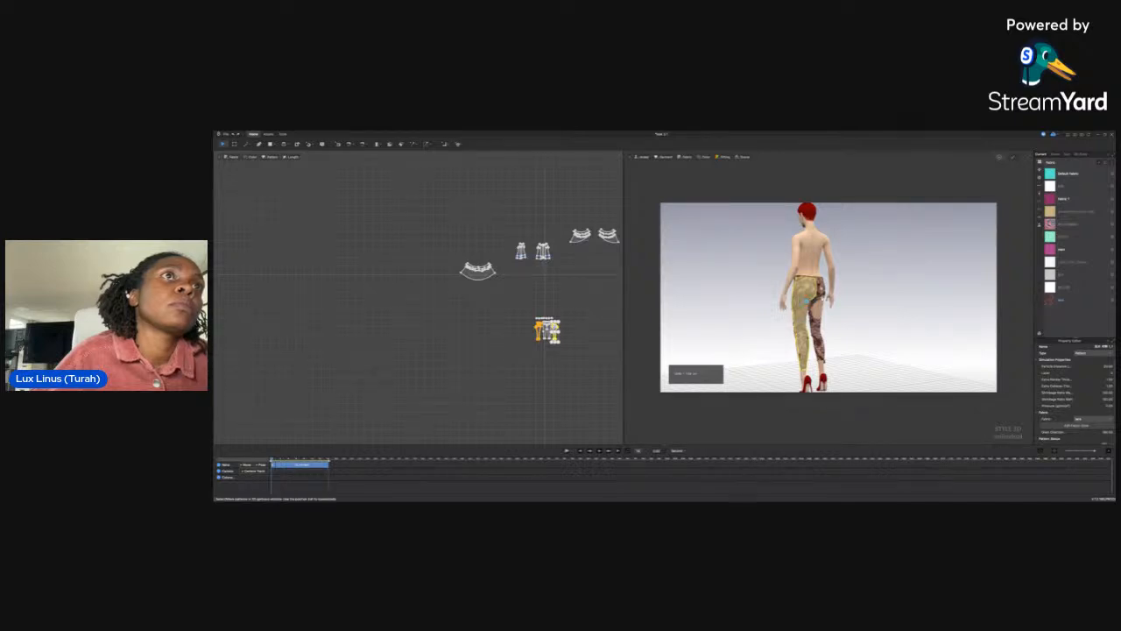
click(820, 316)
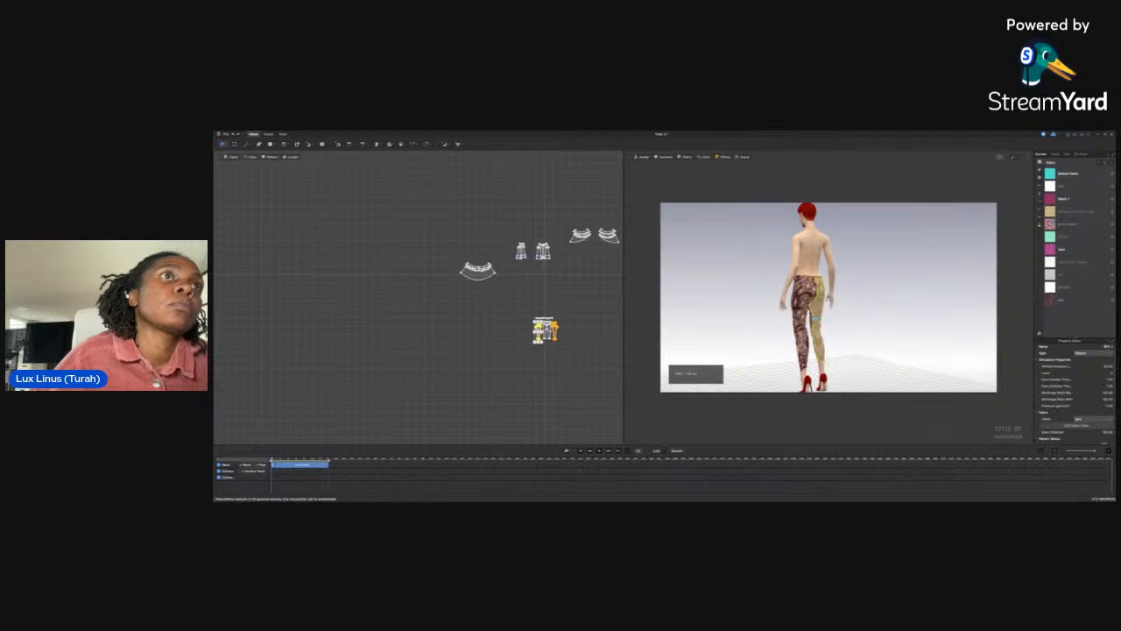
click(815, 259)
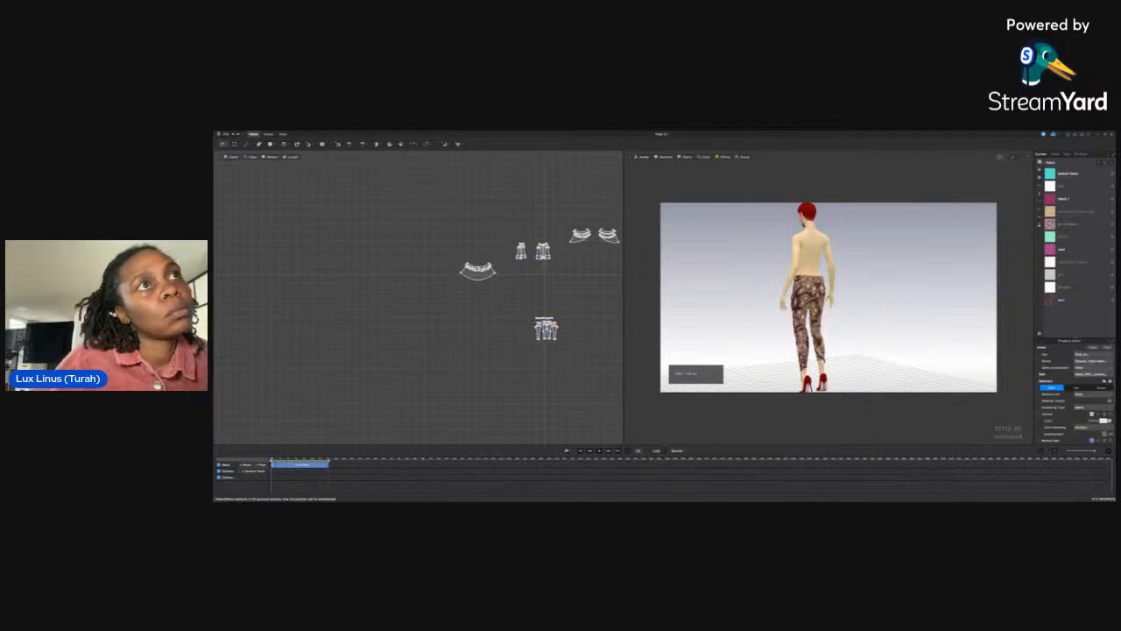
click(819, 315)
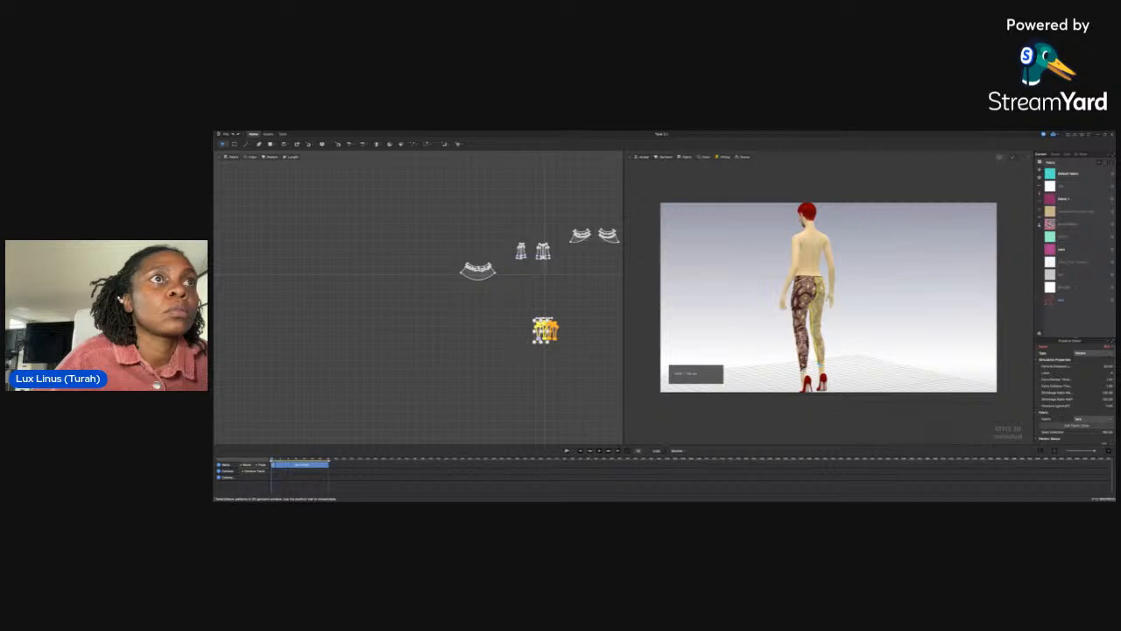
right_drag(849, 371, 904, 367)
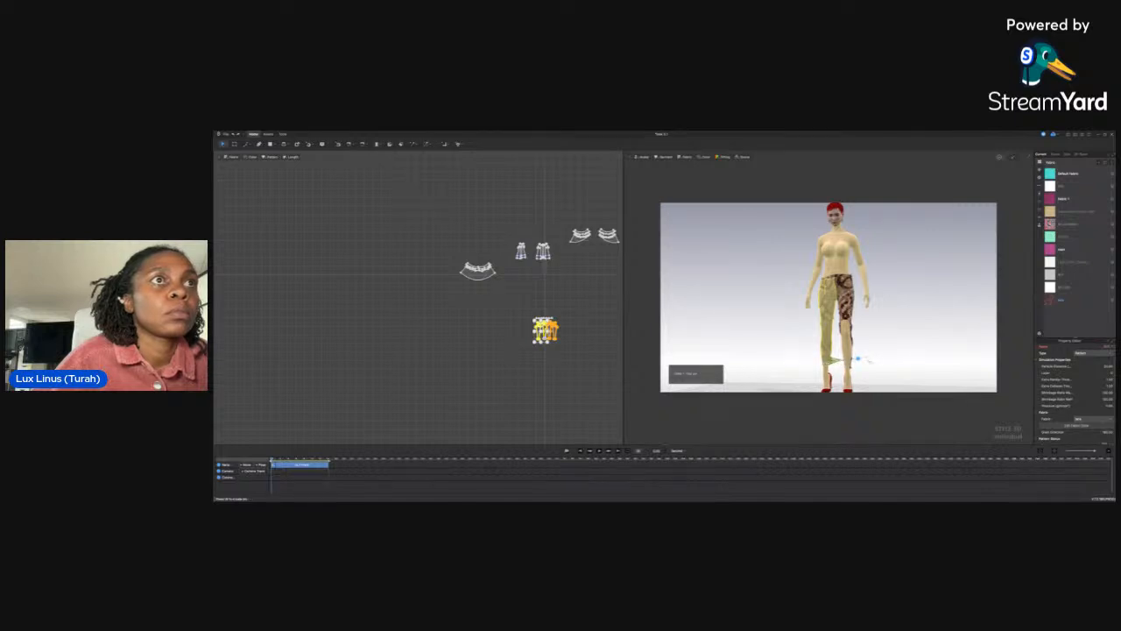
click(851, 337)
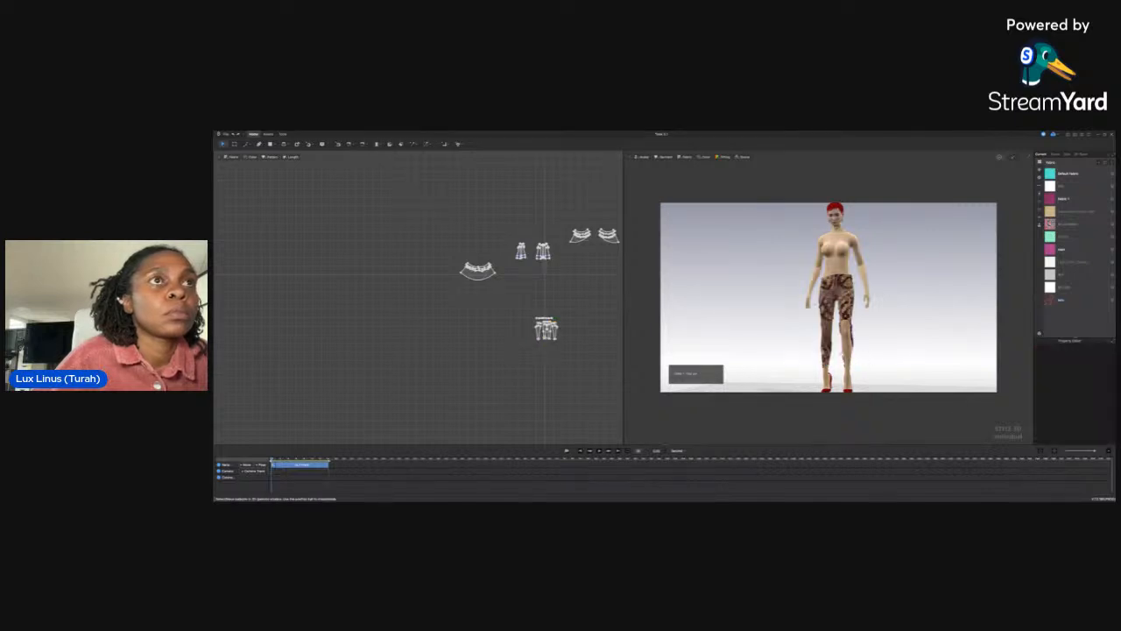
right_drag(842, 354, 813, 346)
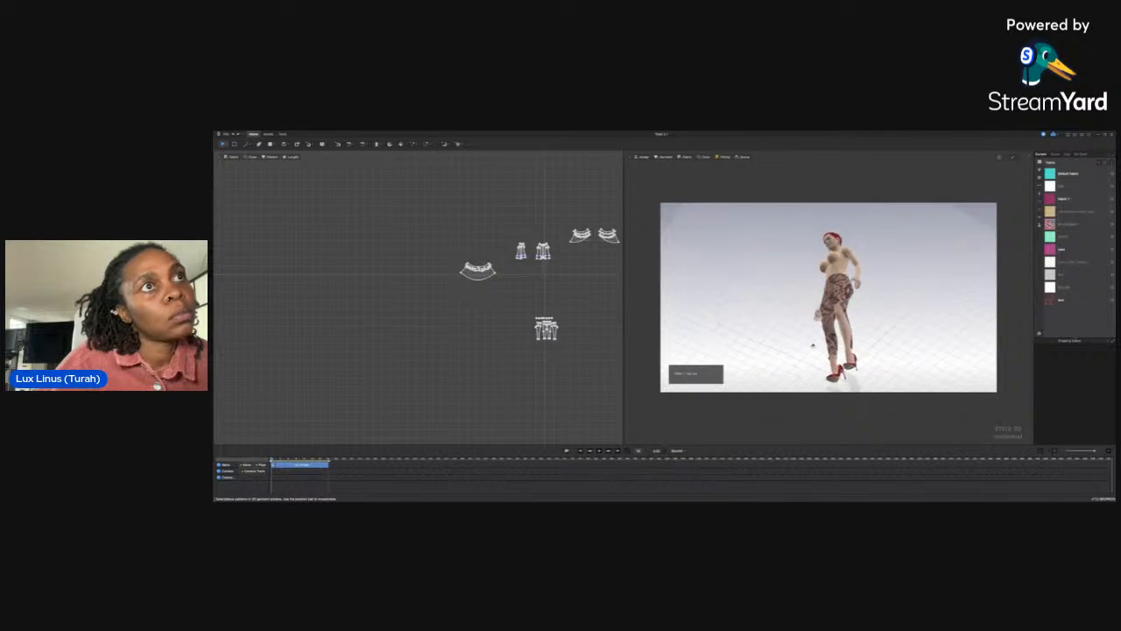
click(831, 353)
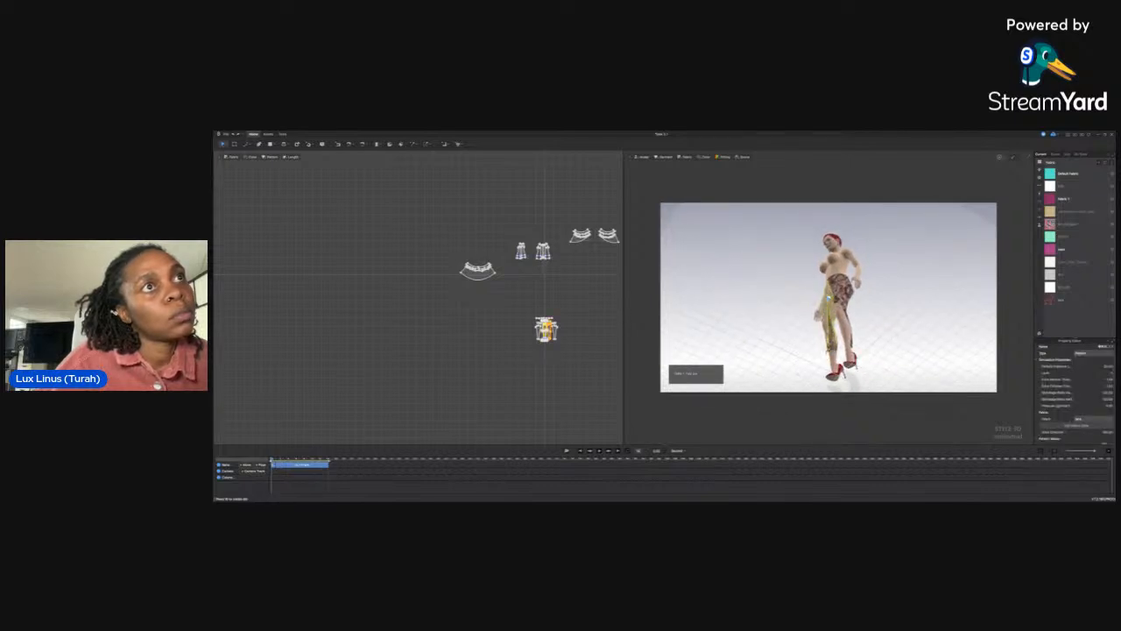
click(821, 374)
key(2)
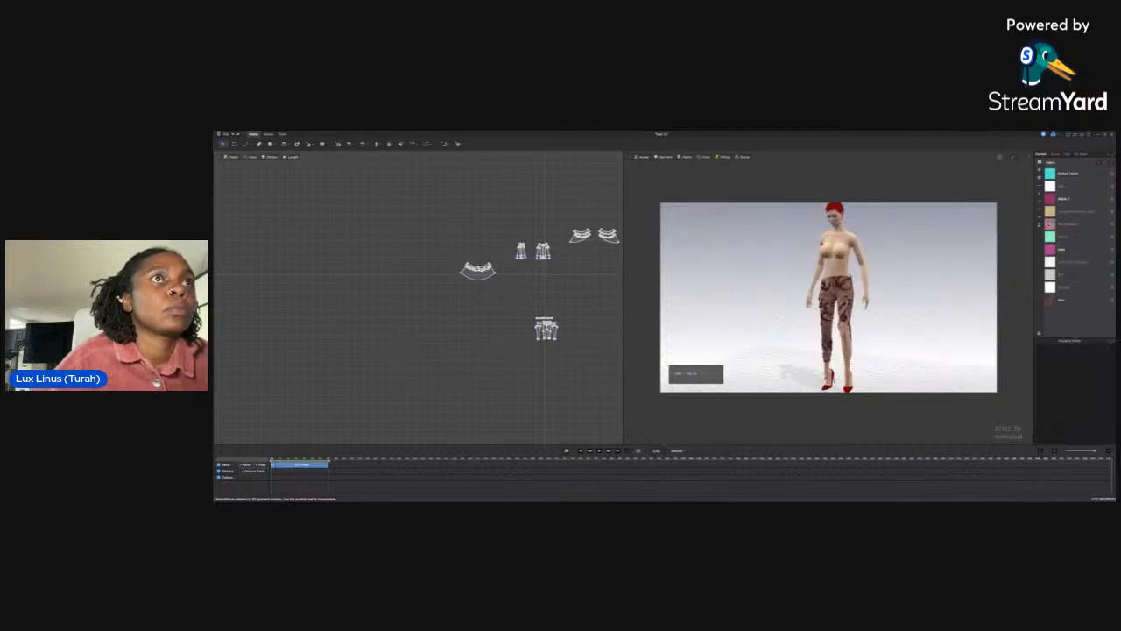
Examine the trouser waist and legs from the front, side and back, picking the front and back leg panels
click(827, 383)
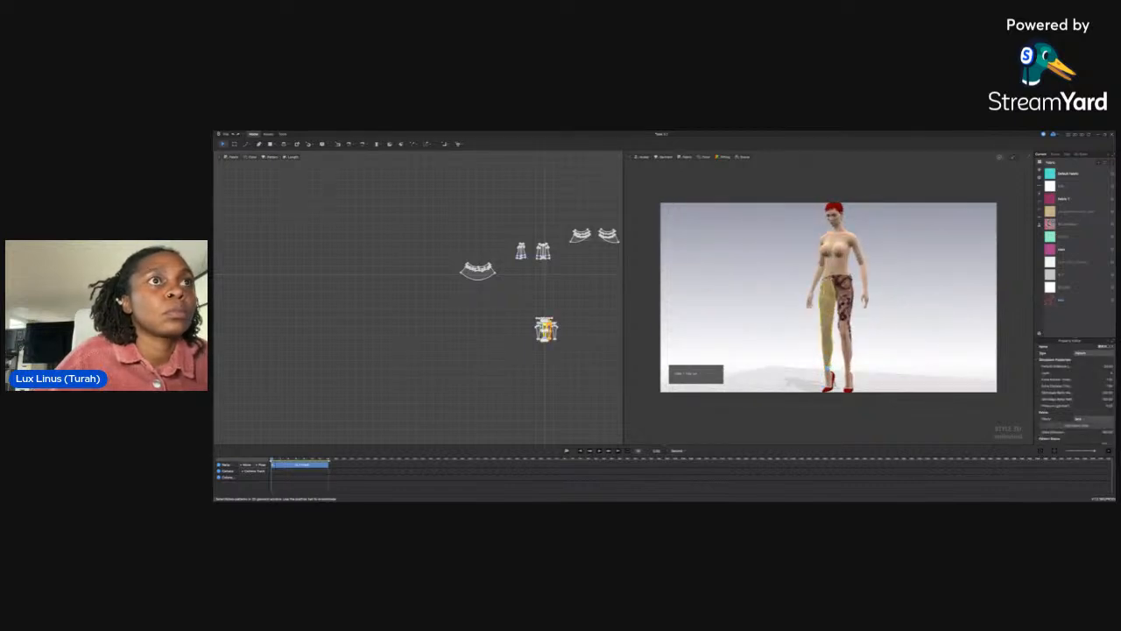
click(796, 363)
right_drag(795, 362, 865, 365)
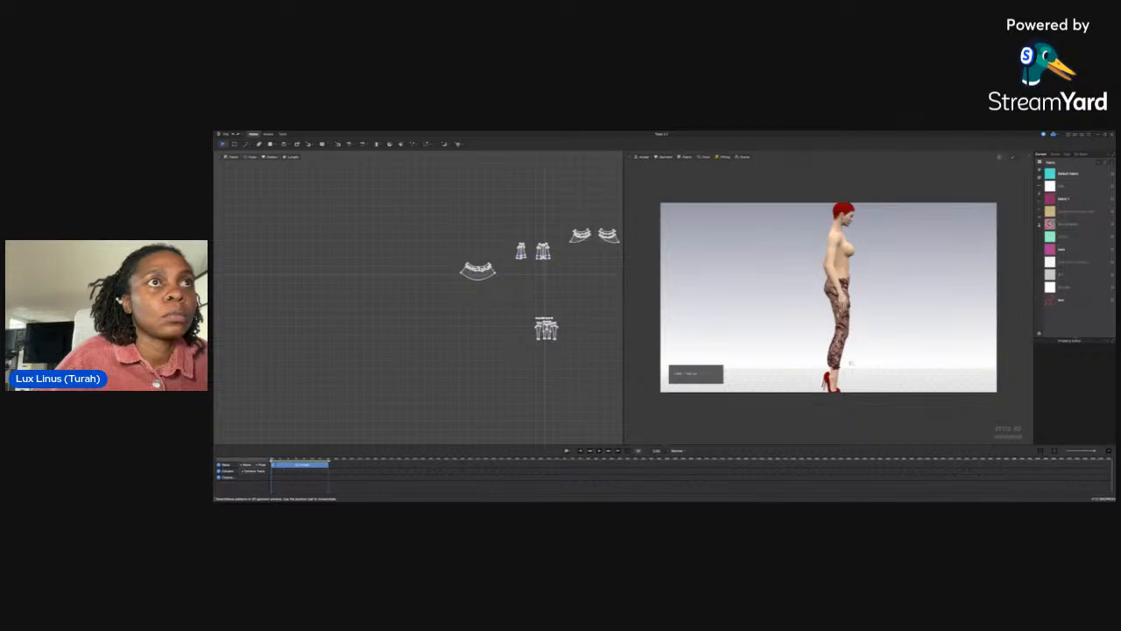
right_drag(887, 313, 934, 312)
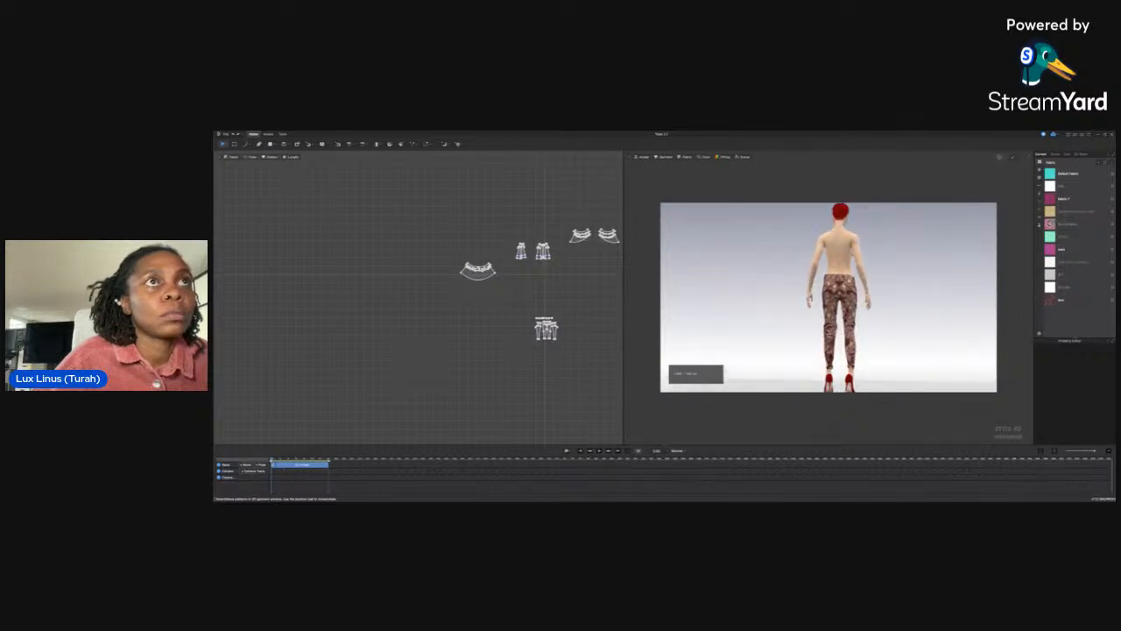
click(846, 280)
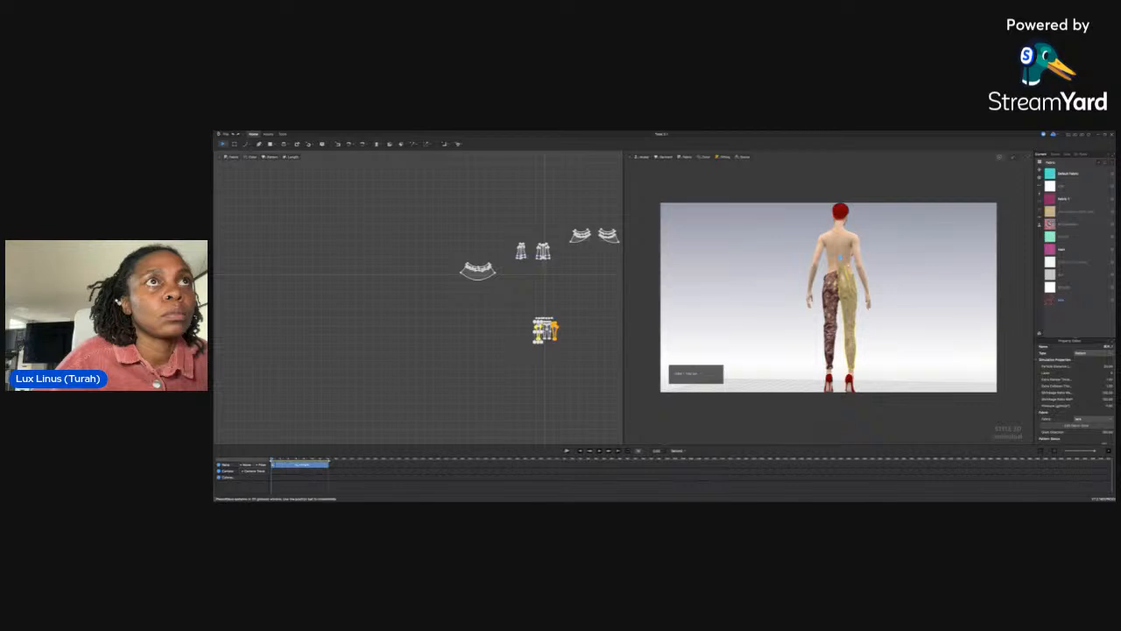
click(832, 277)
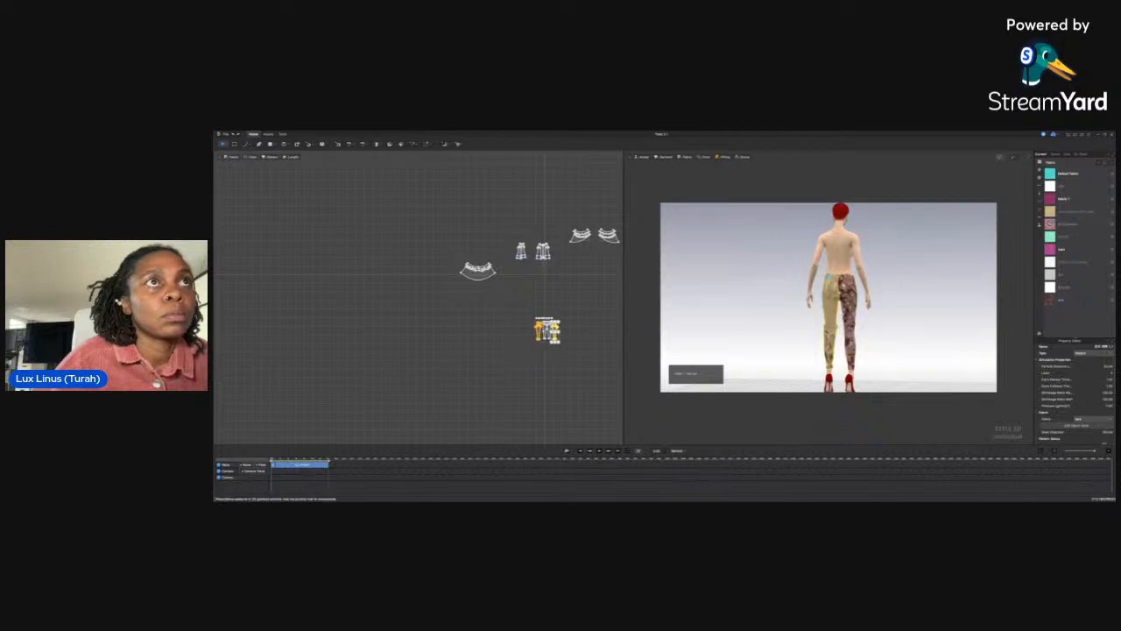
click(837, 270)
right_drag(837, 270, 829, 301)
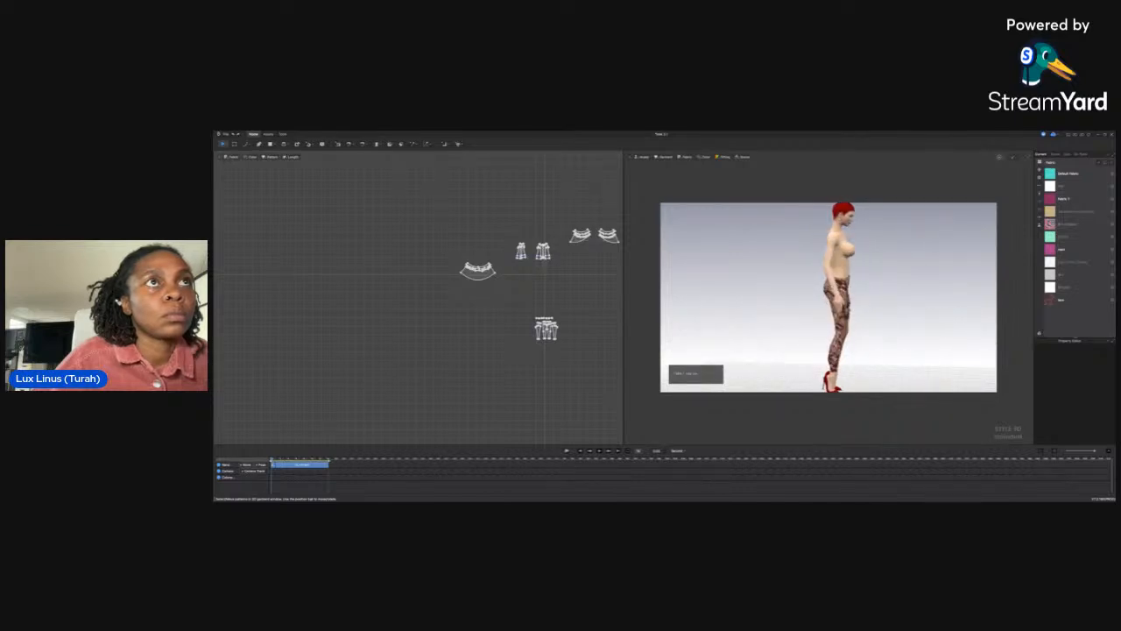
Review the avatar's surface and accessory properties and check its full, upper and lower body measurements in the avatar editor
click(845, 294)
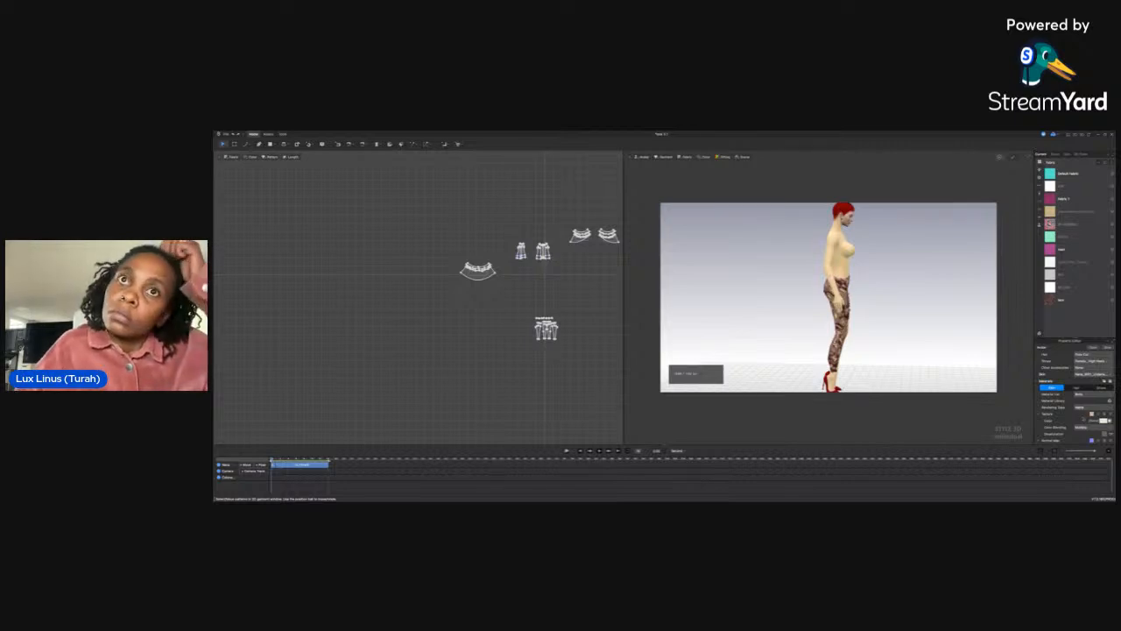
scroll(1083, 419, down, 3)
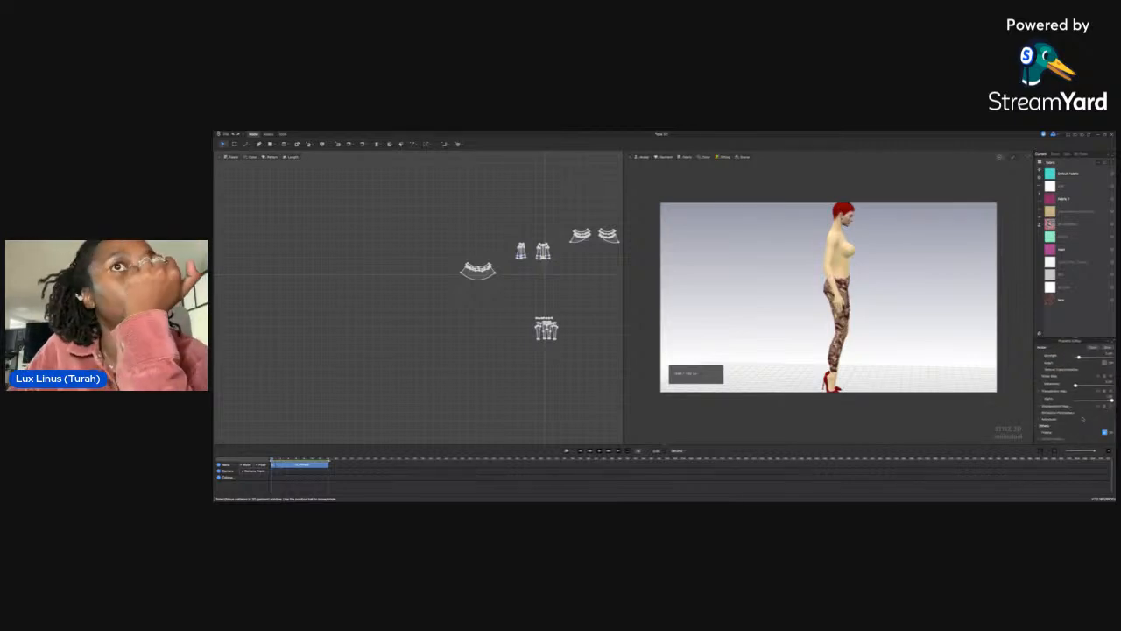
scroll(1084, 419, up, 4)
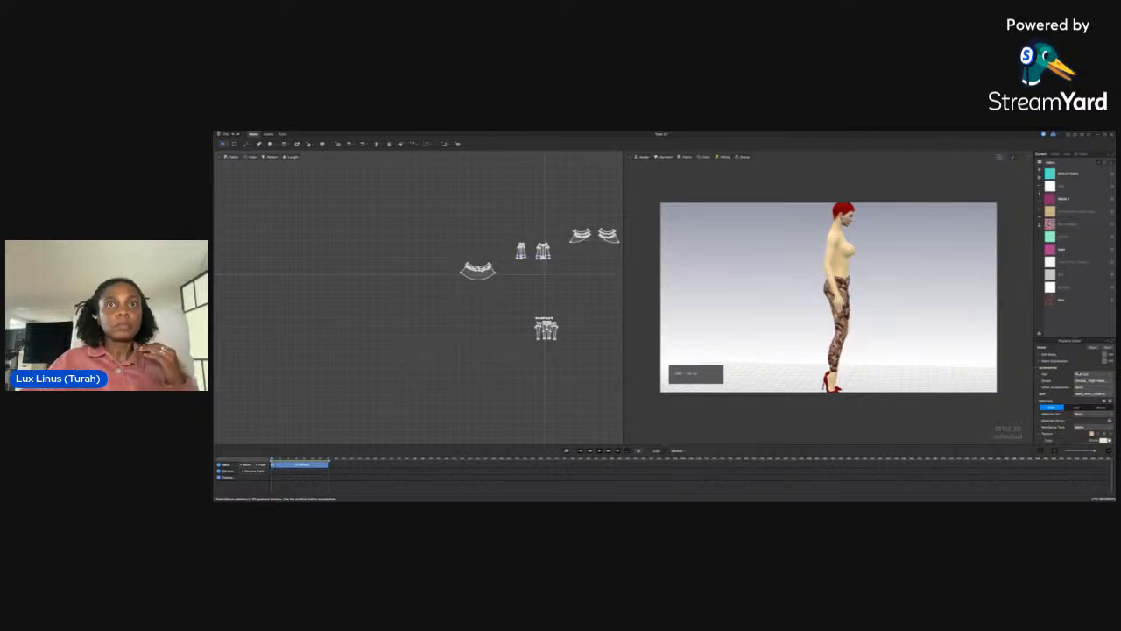
scroll(1076, 394, down, 2)
scroll(1076, 394, up, 6)
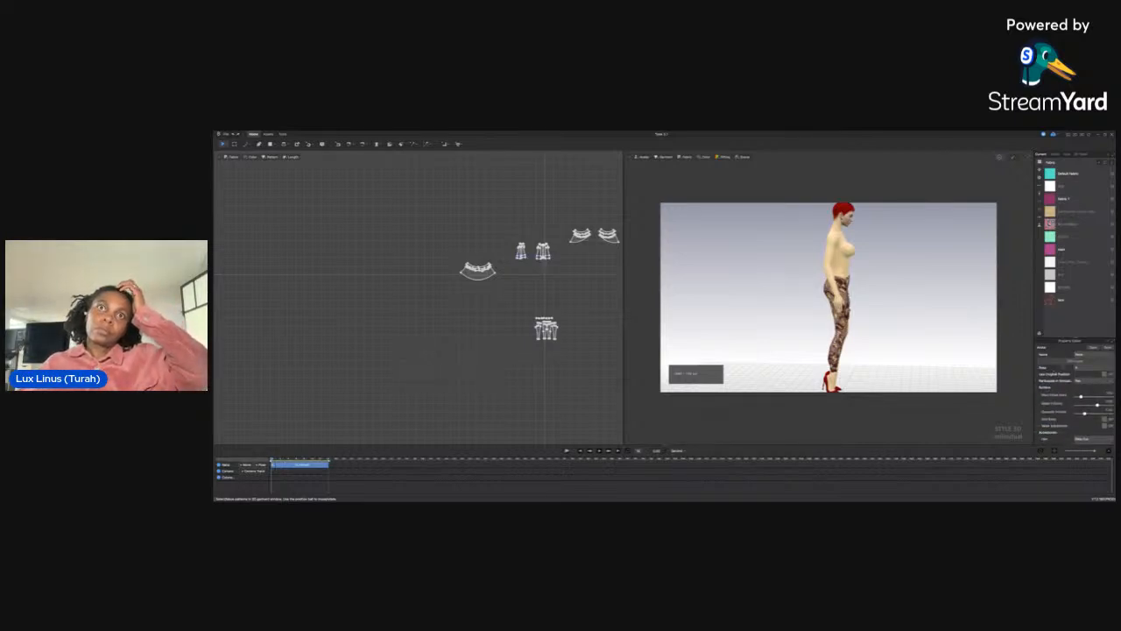
click(1075, 361)
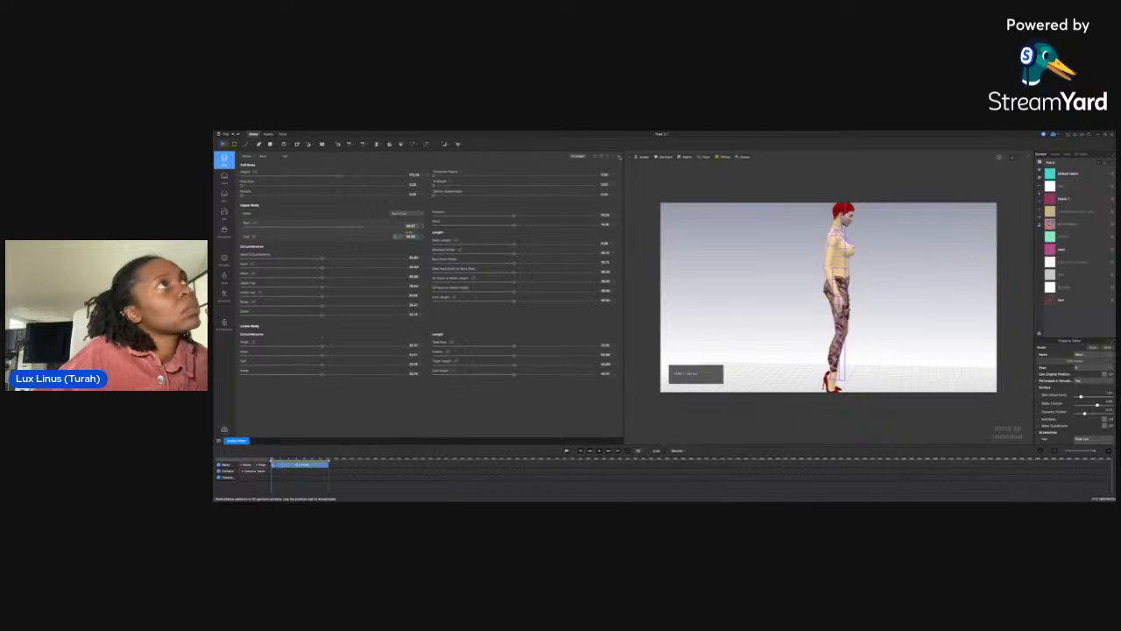
click(619, 157)
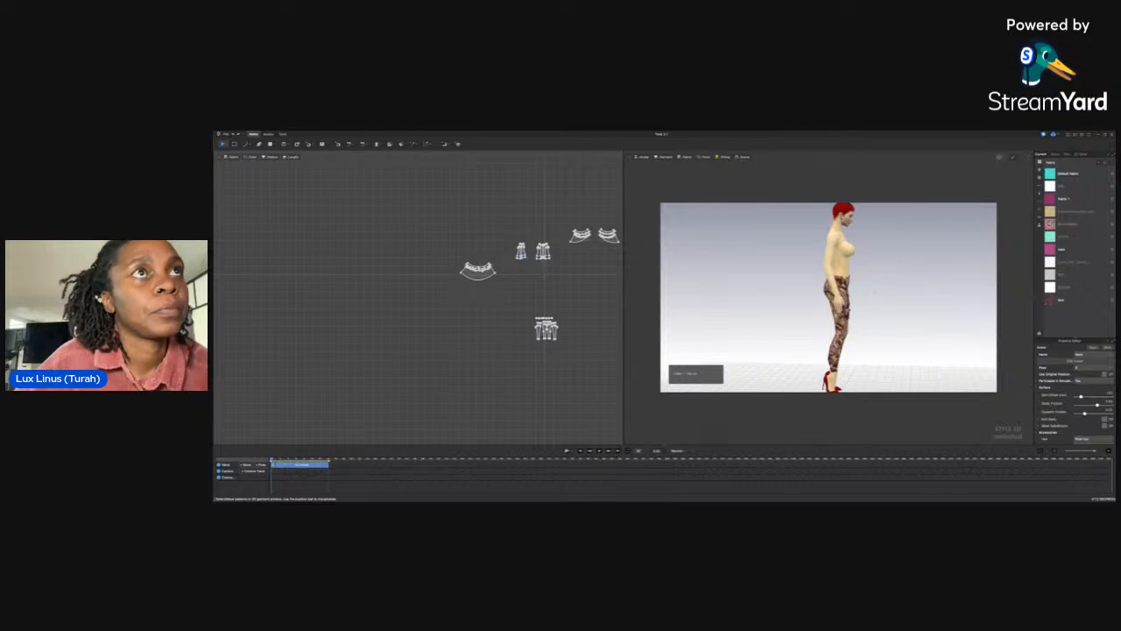
Shift the front trouser leg panel slightly forward off the thigh in side view and simulate the trousers
click(874, 293)
key(2)
key(6)
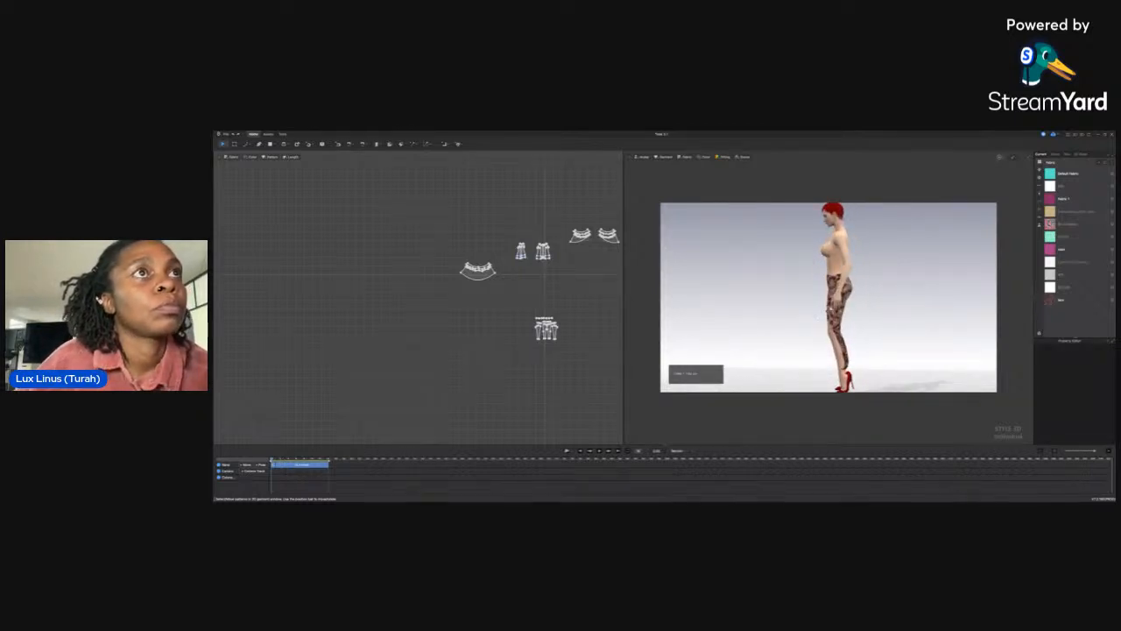
click(829, 306)
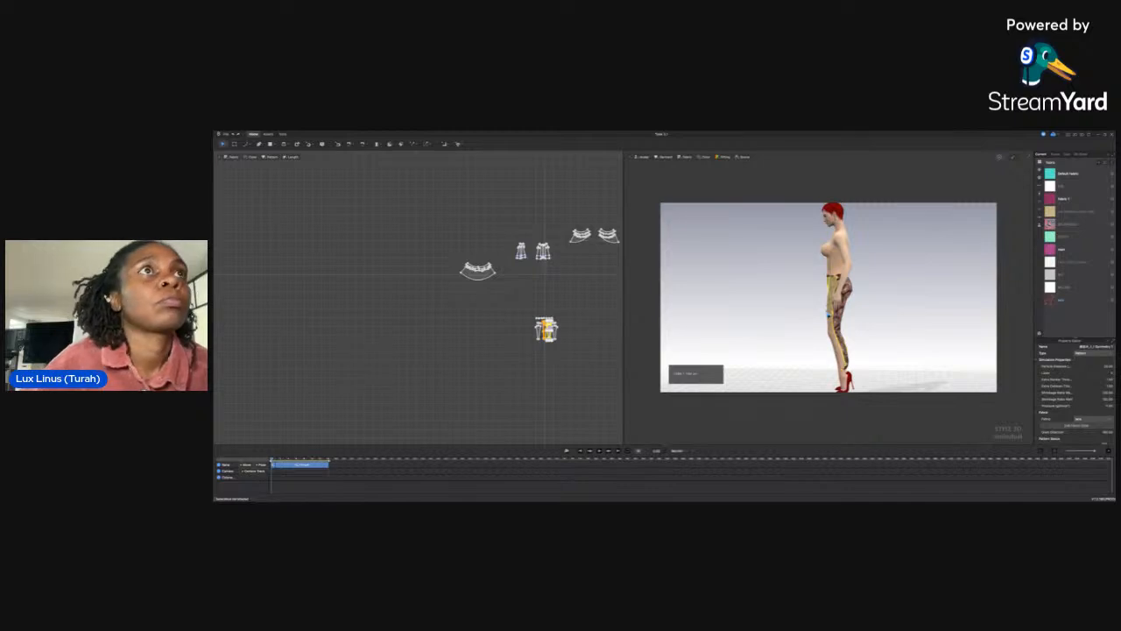
click(828, 312)
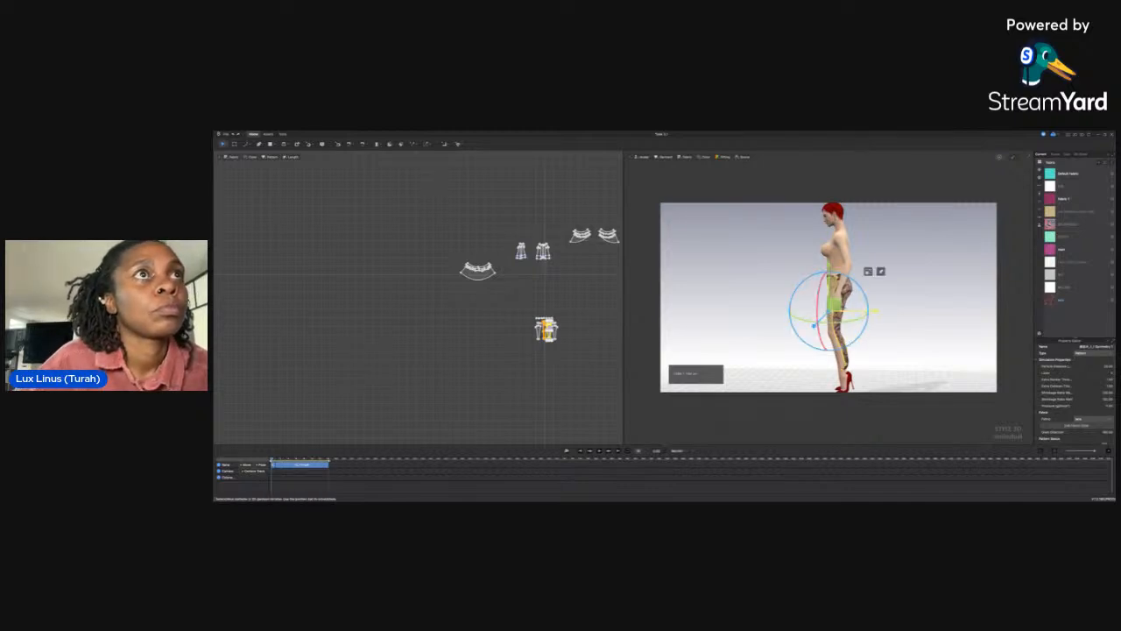
drag(875, 310, 866, 311)
key(space)
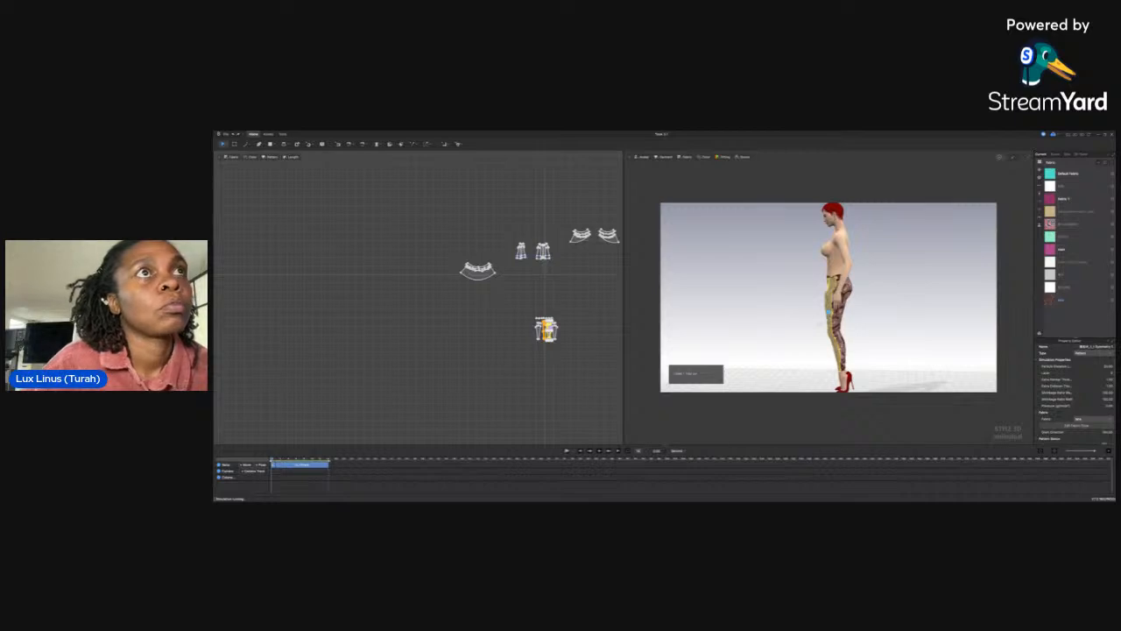
click(820, 323)
Examine the front waistband and front leg panels from the angled, side and front views, picking individual pieces
mouse_move(820, 322)
right_down()
mouse_move(871, 325)
mouse_move(835, 324)
right_up()
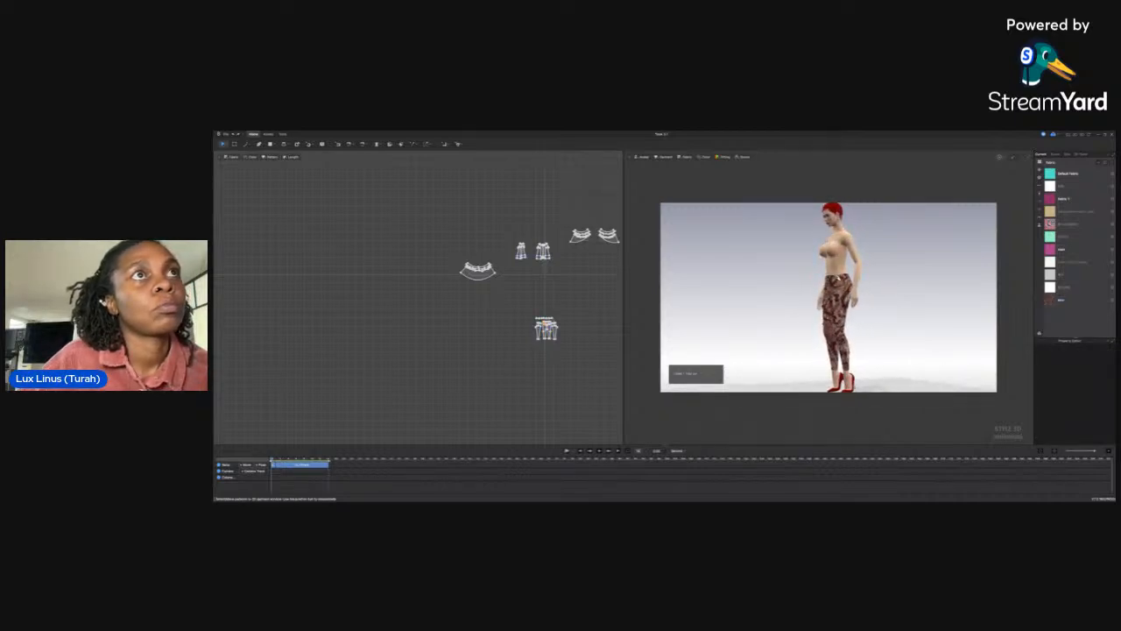
click(835, 279)
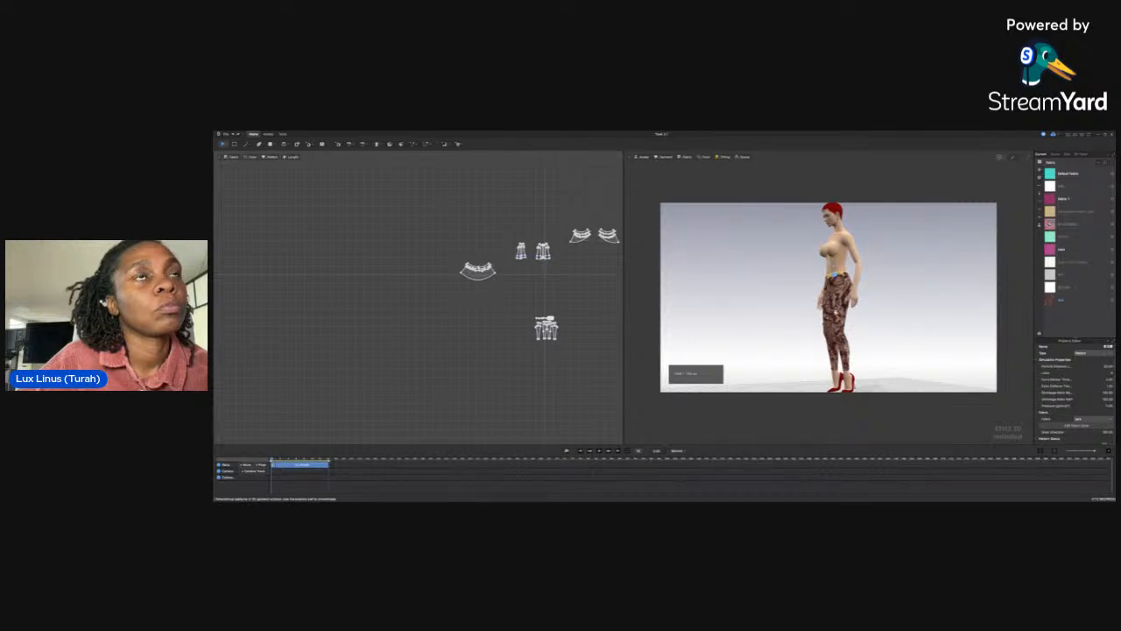
click(833, 312)
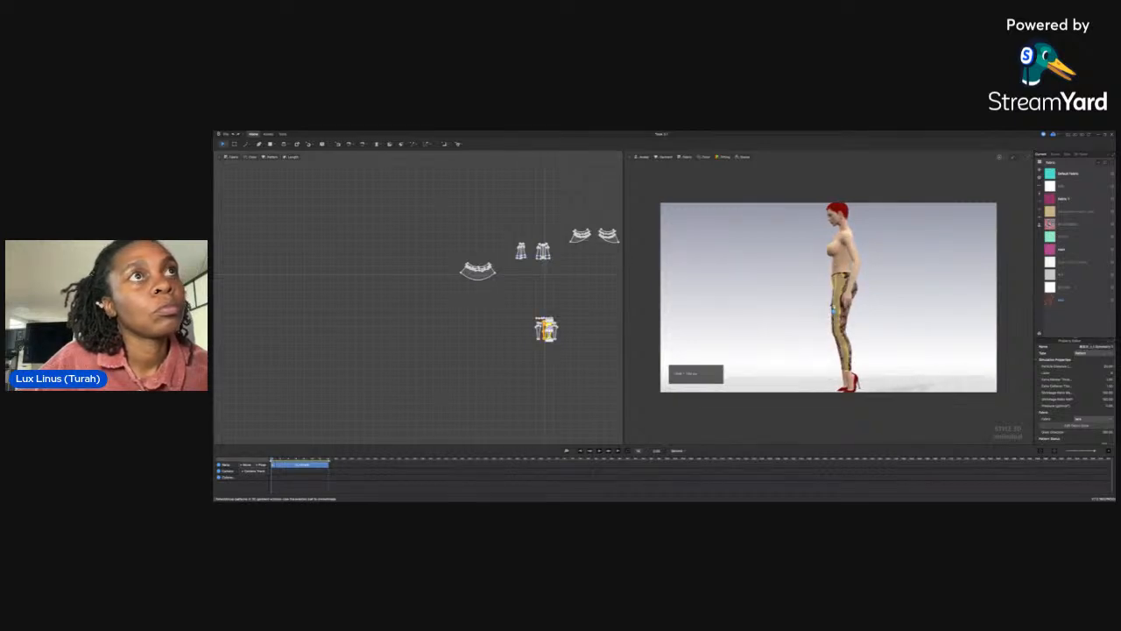
click(837, 289)
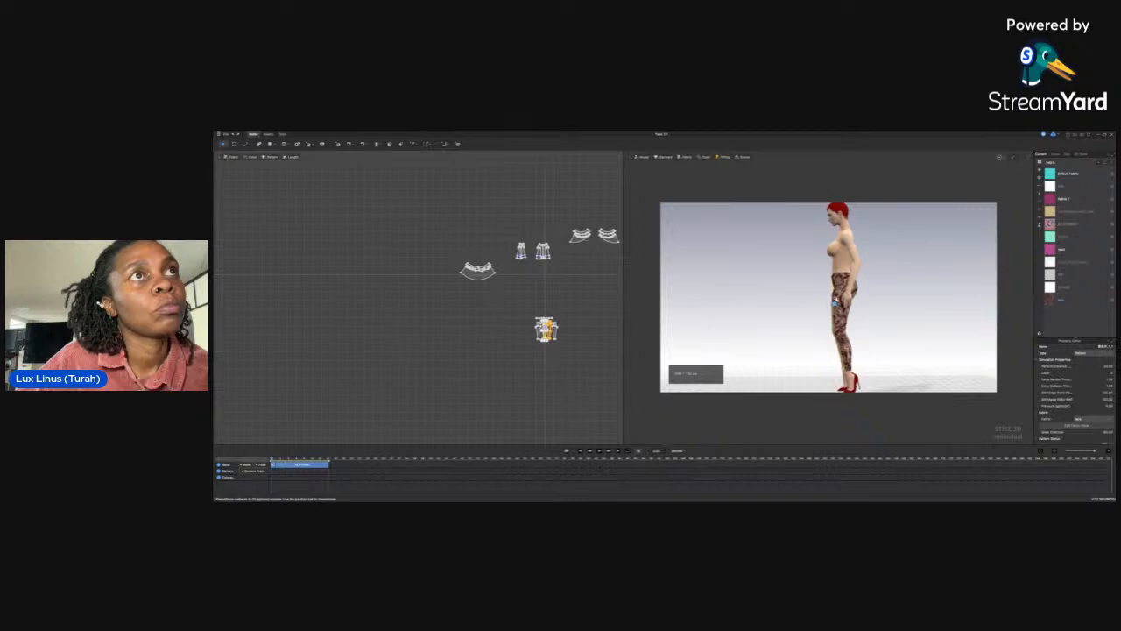
click(837, 290)
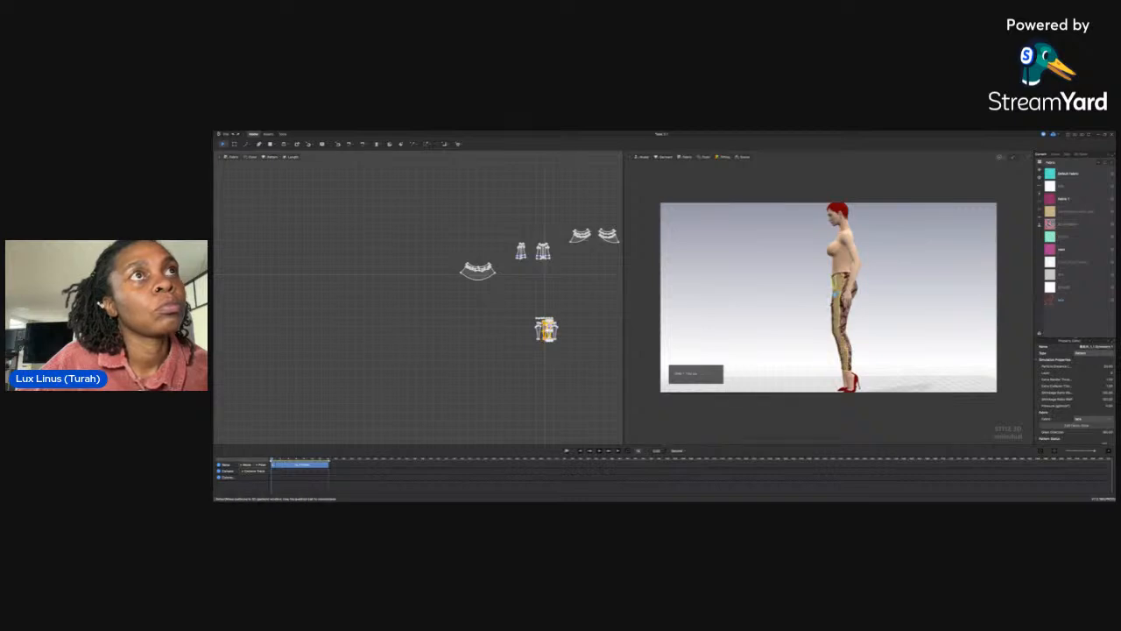
click(880, 299)
right_drag(880, 300, 704, 303)
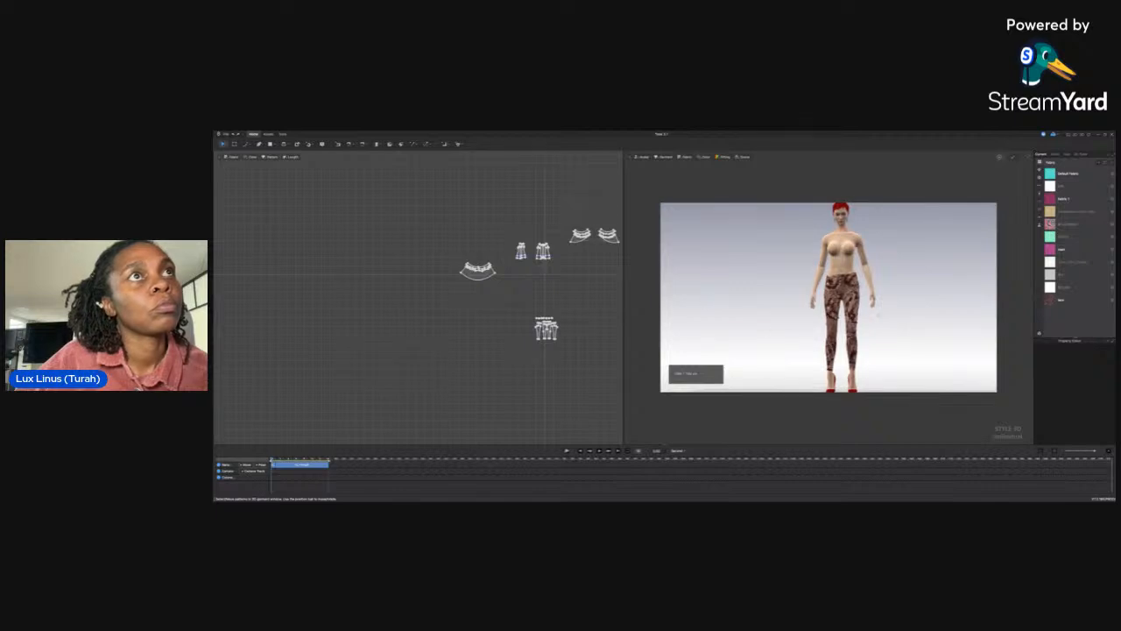
click(831, 280)
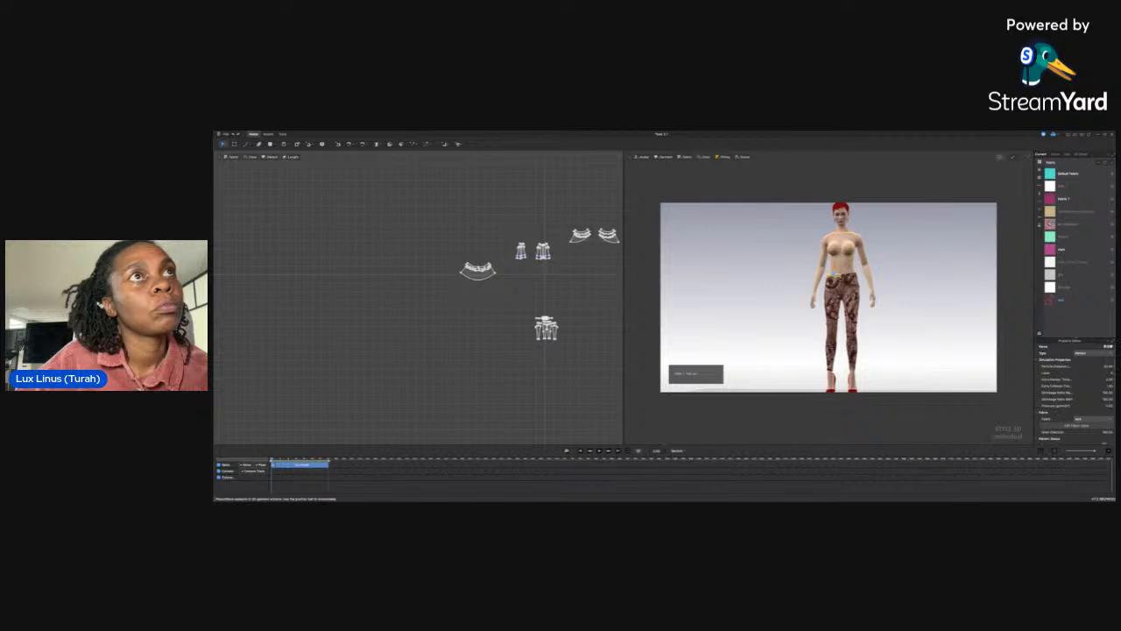
key(Escape)
right_drag(868, 338, 701, 333)
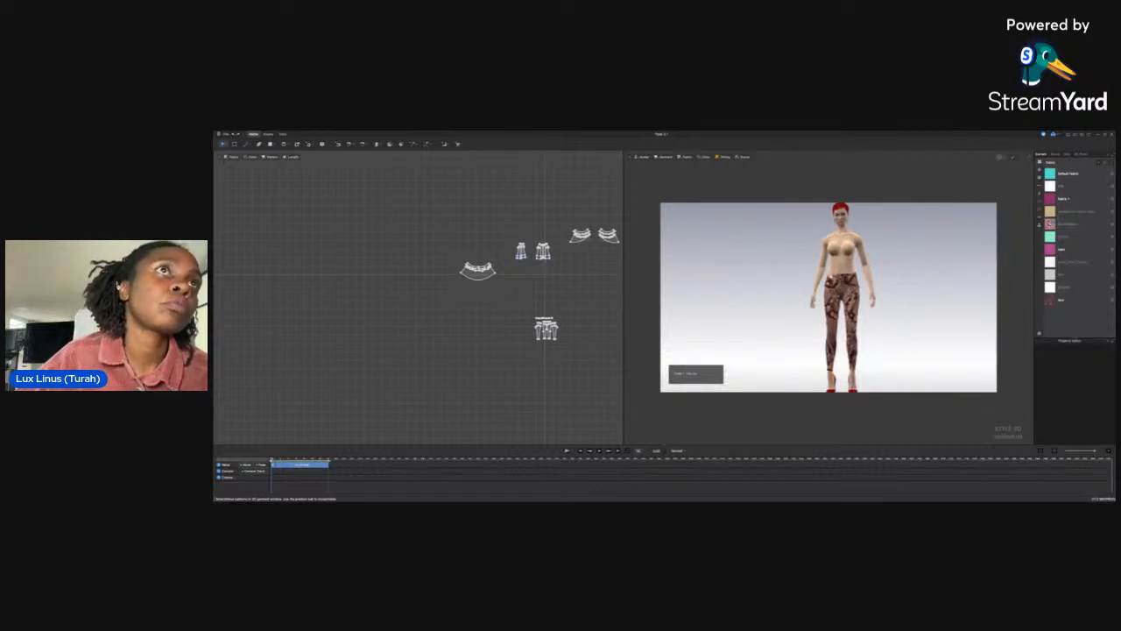
Pull the trousers' front waistband upward at the centre of the avatar's waist, checking both front leg panels
click(831, 274)
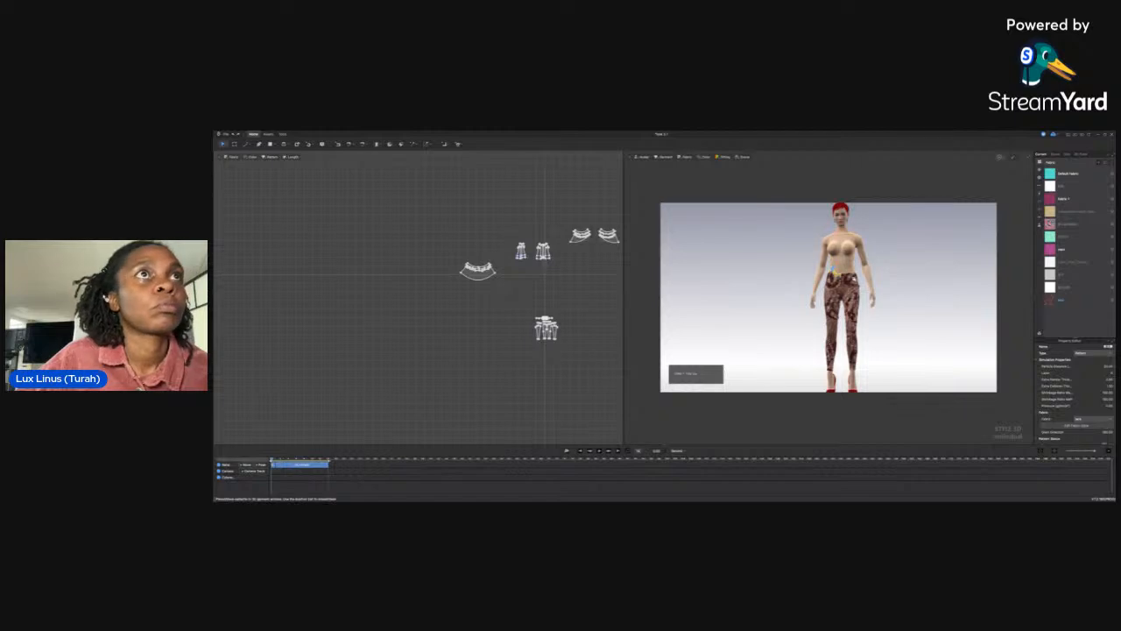
click(851, 274)
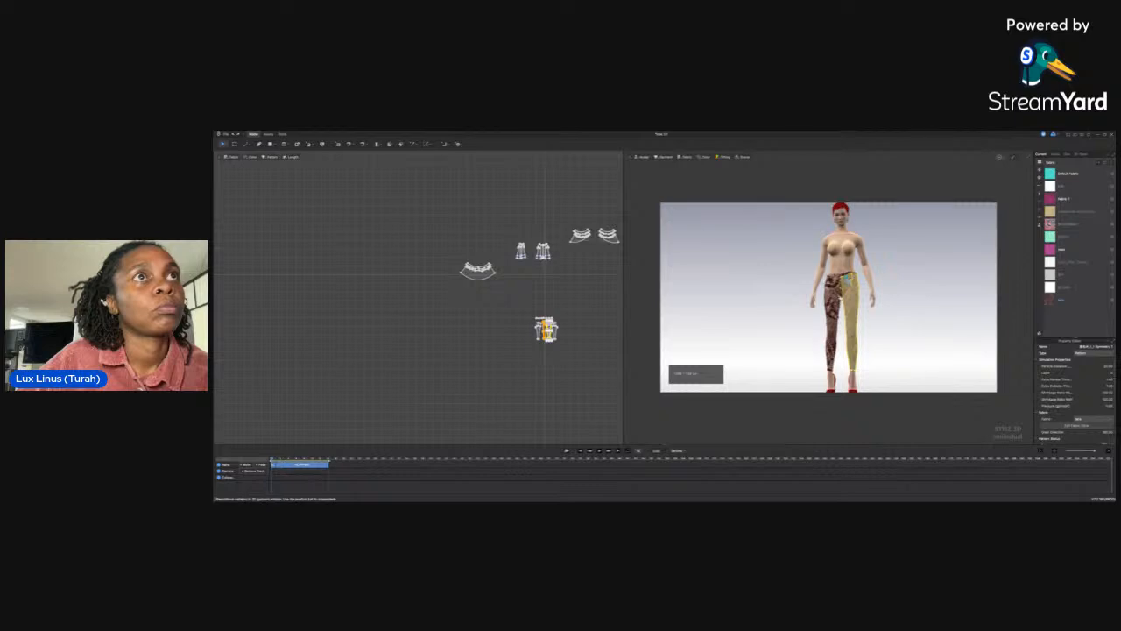
click(837, 302)
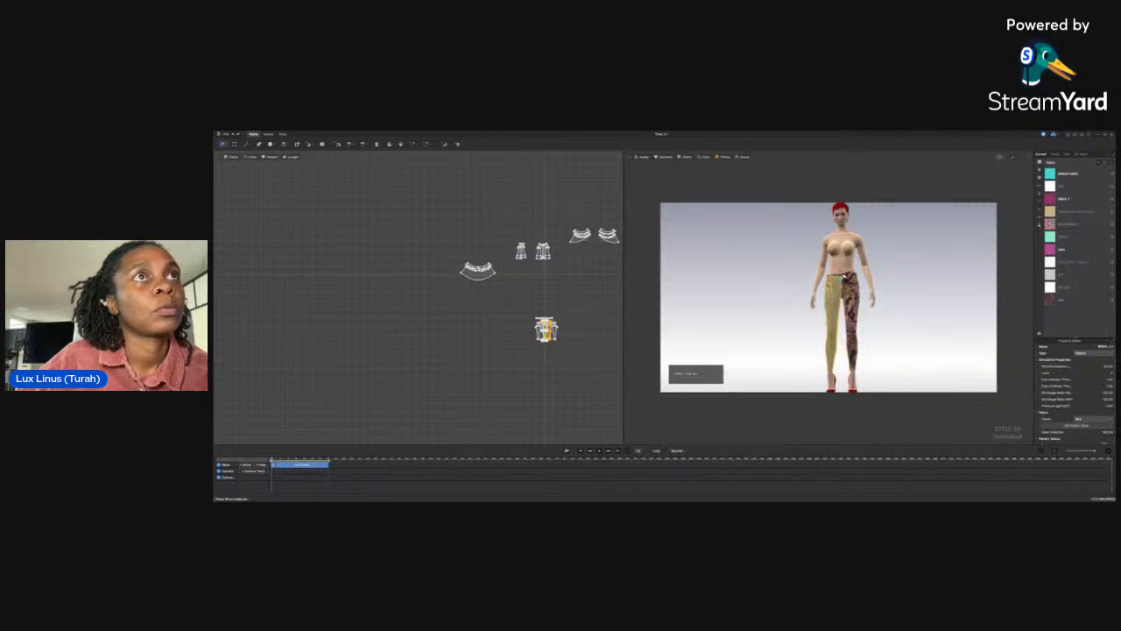
drag(842, 278, 847, 255)
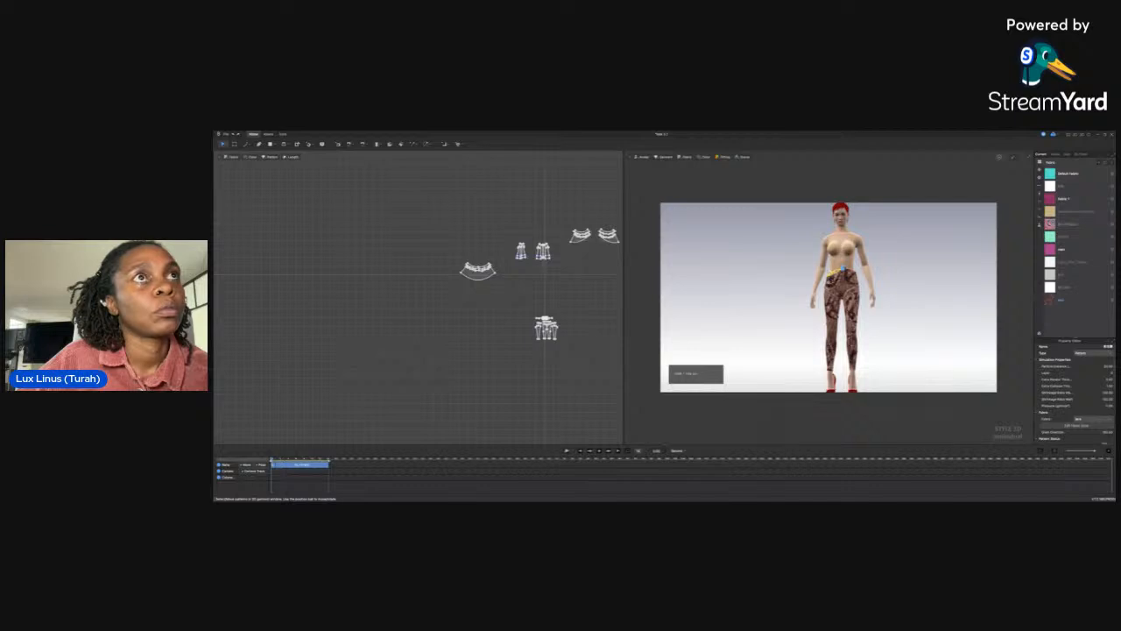
click(829, 277)
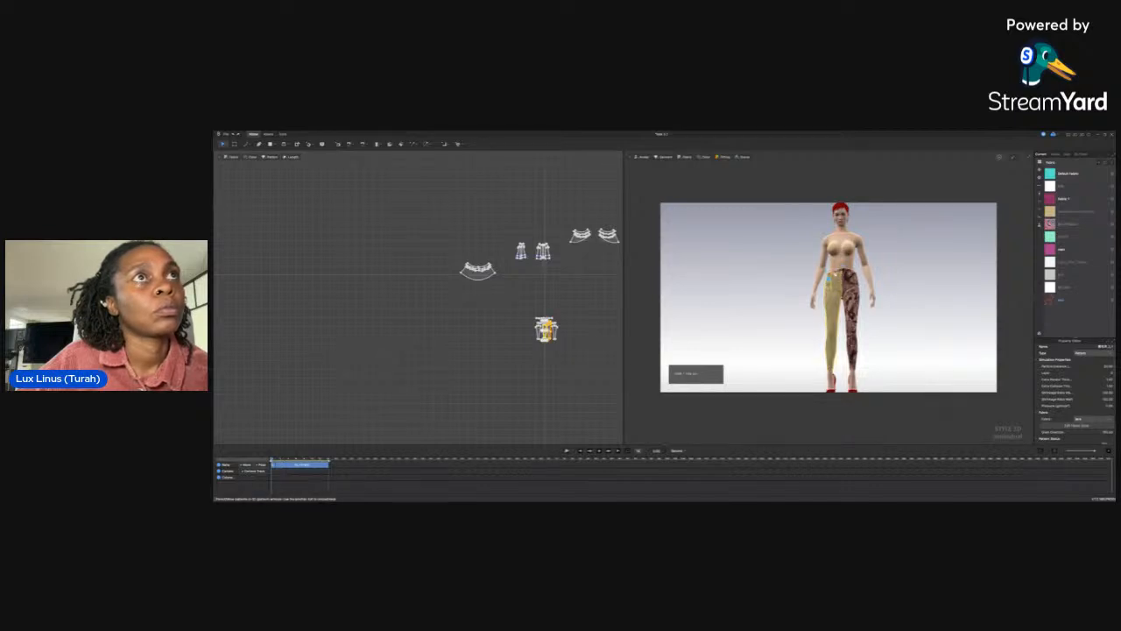
click(844, 259)
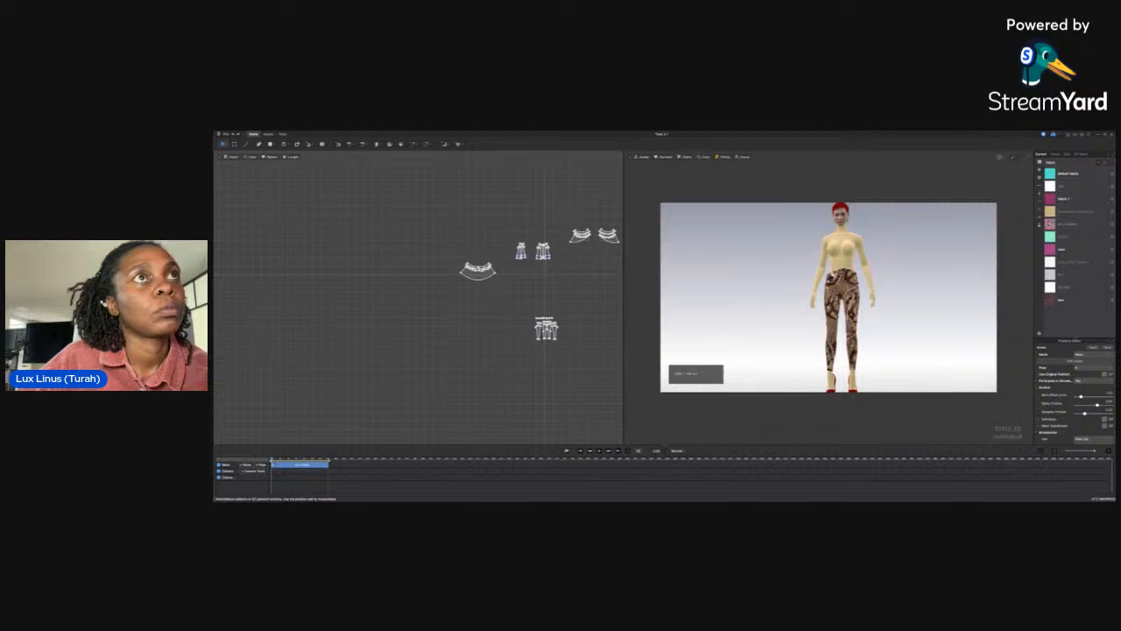
click(833, 273)
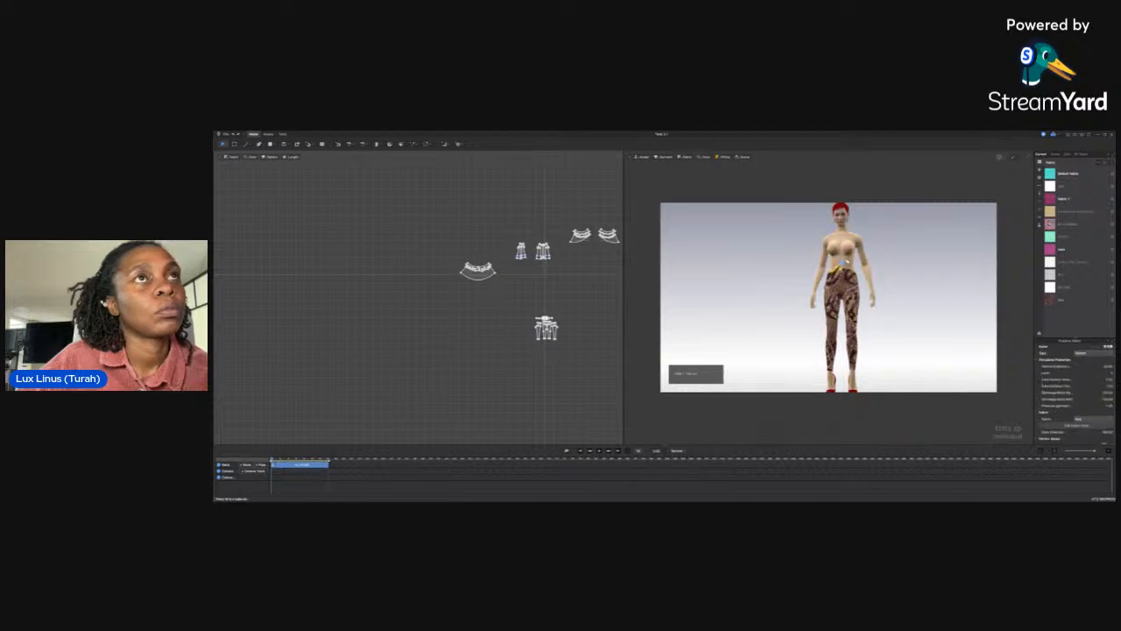
Pull the back waistband upward at the centre back and check the back leg panel beneath it
click(771, 302)
mouse_move(771, 303)
right_down()
mouse_move(820, 302)
mouse_move(765, 307)
right_up()
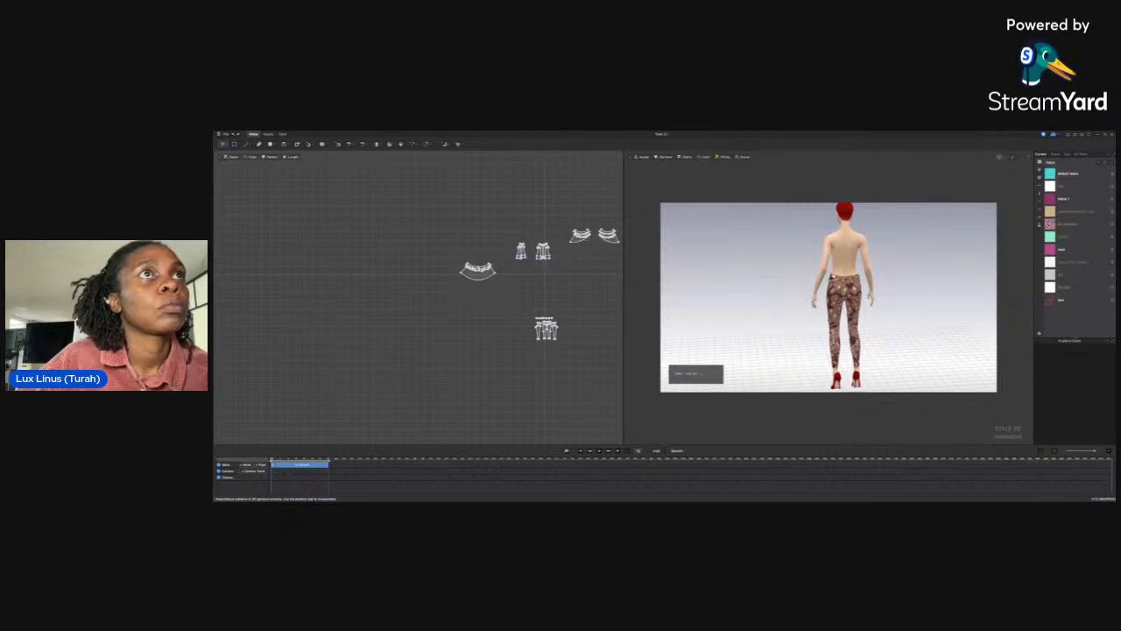
click(830, 277)
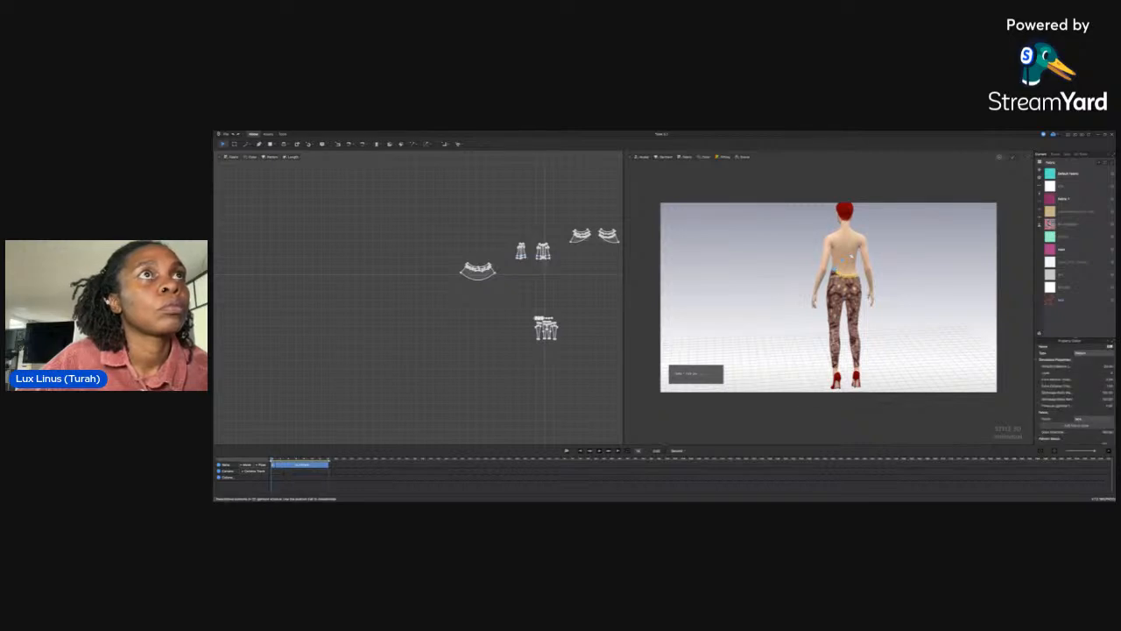
drag(851, 277, 848, 263)
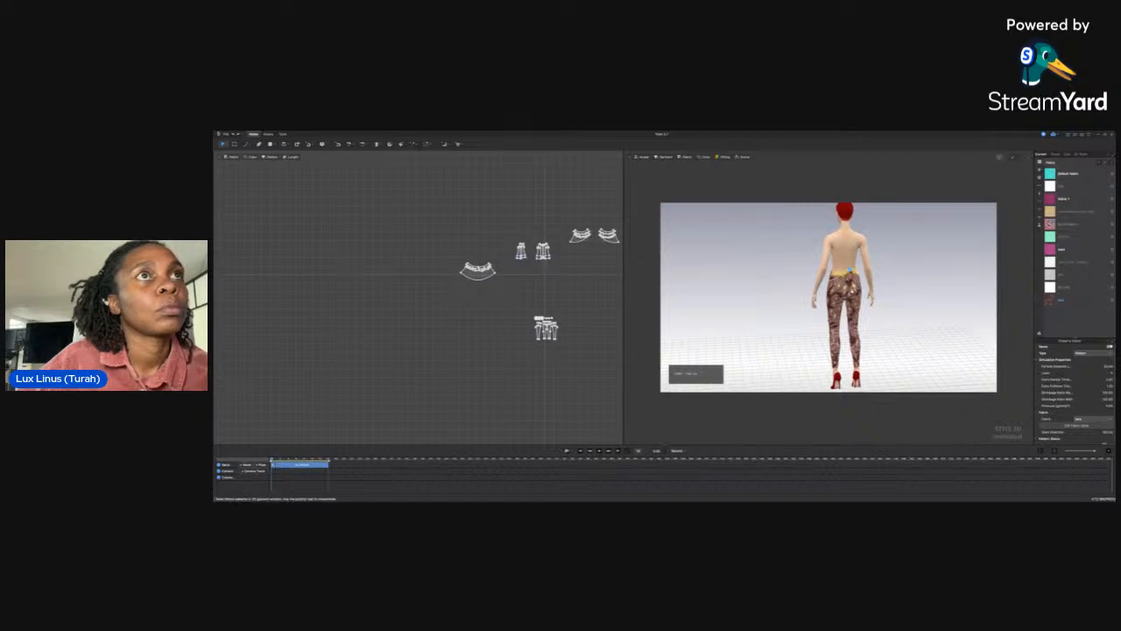
click(847, 284)
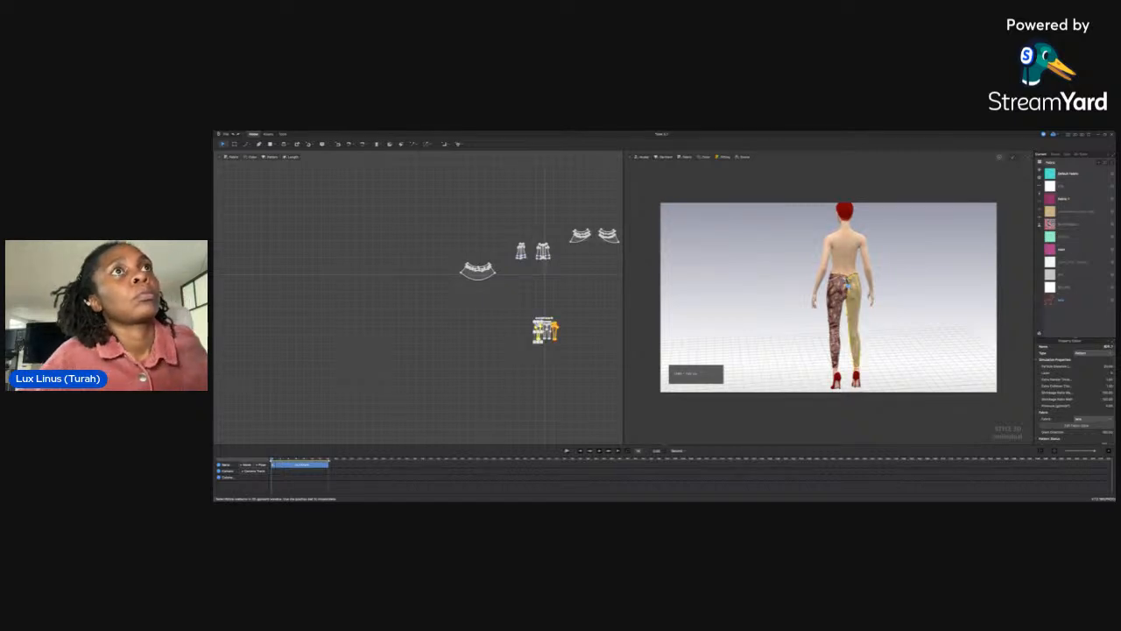
right_drag(846, 285, 767, 282)
click(771, 282)
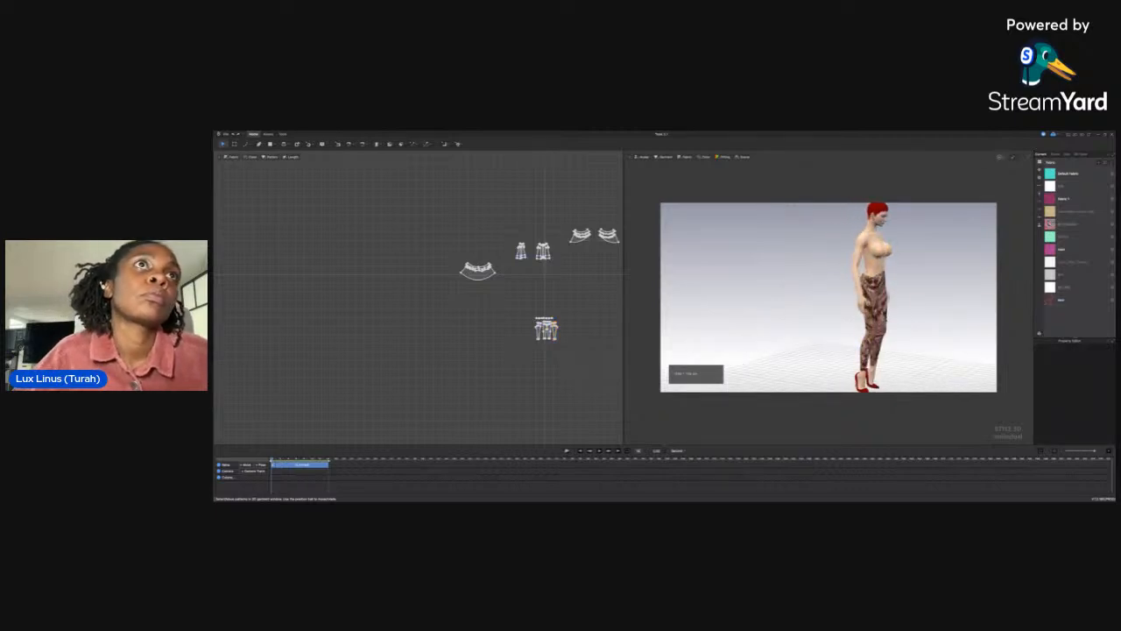
Pull the front waistband up from the side and adjust the back waistband at the centre back
click(868, 307)
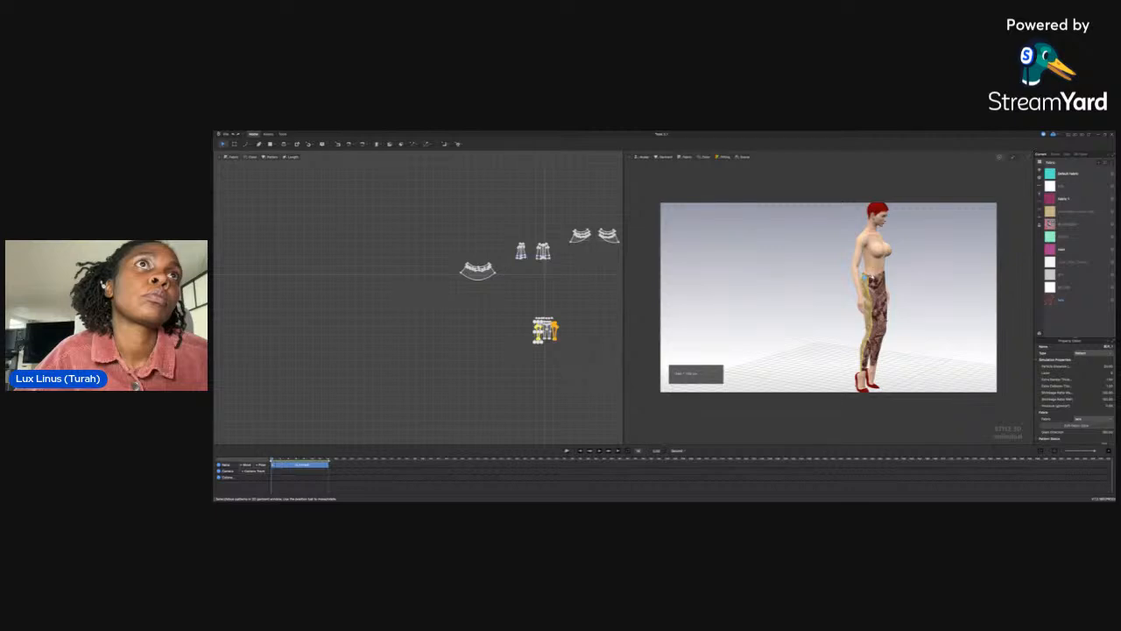
drag(872, 279, 871, 258)
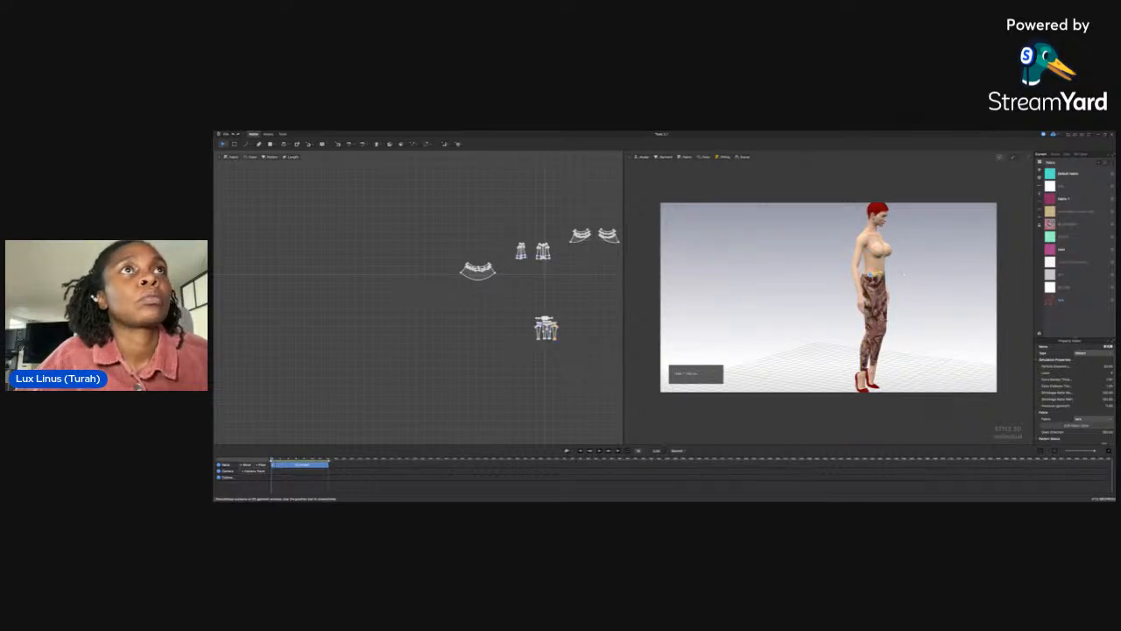
click(904, 274)
right_drag(904, 274, 962, 274)
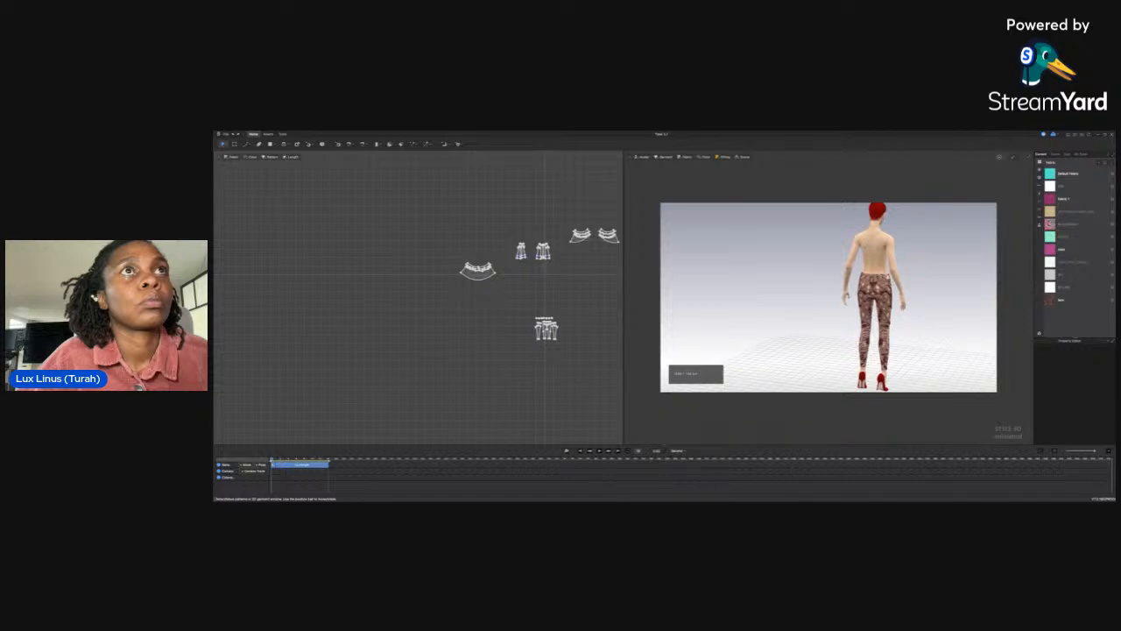
click(872, 267)
drag(870, 259, 872, 261)
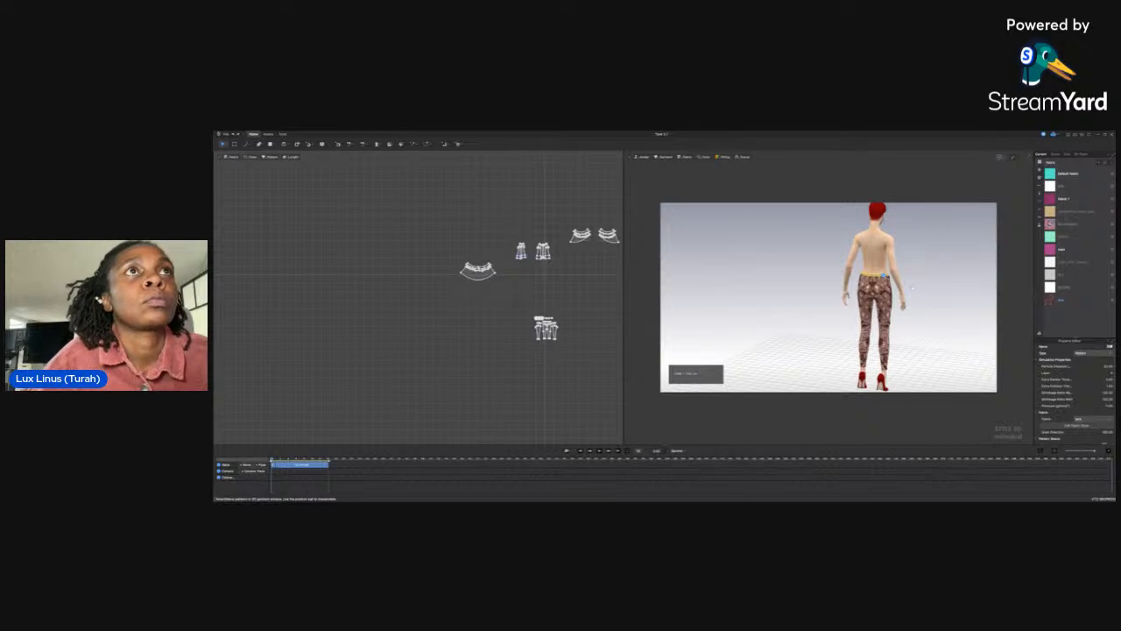
click(912, 288)
key(2)
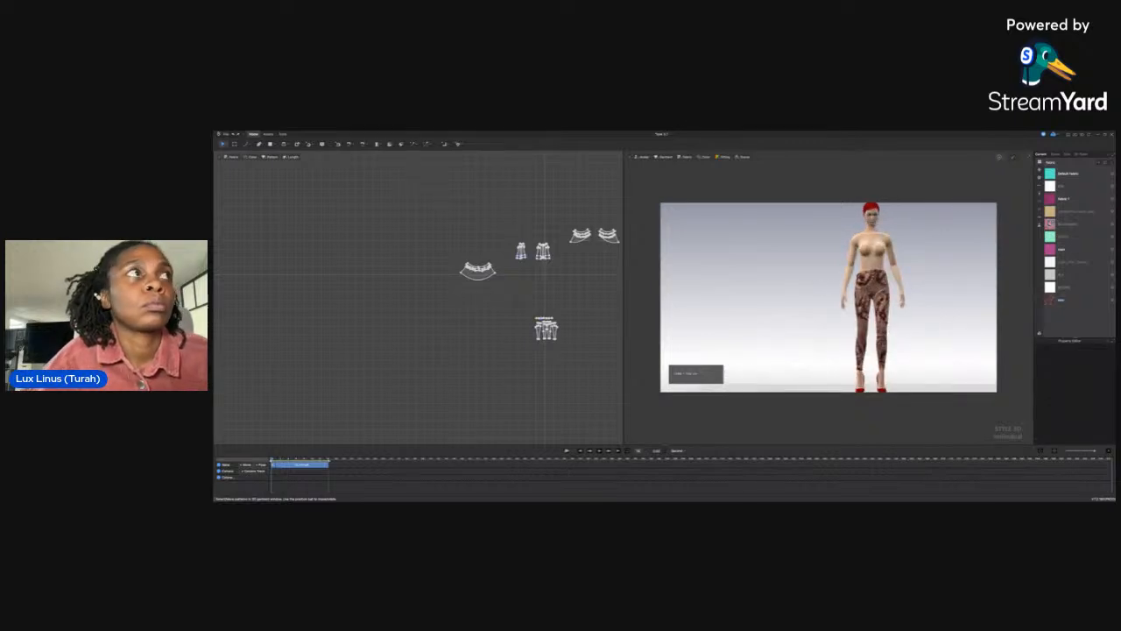
Select all the dress pattern pieces and show them on the avatar again over the trousers, checking the back
scroll(508, 230, down, 2)
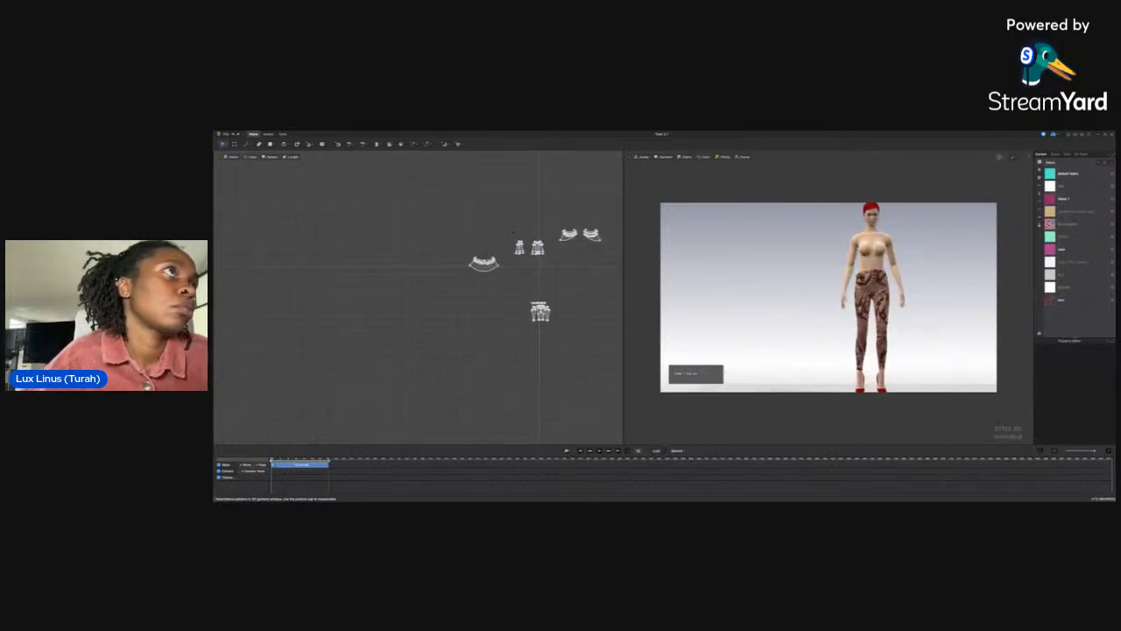
drag(449, 203, 620, 291)
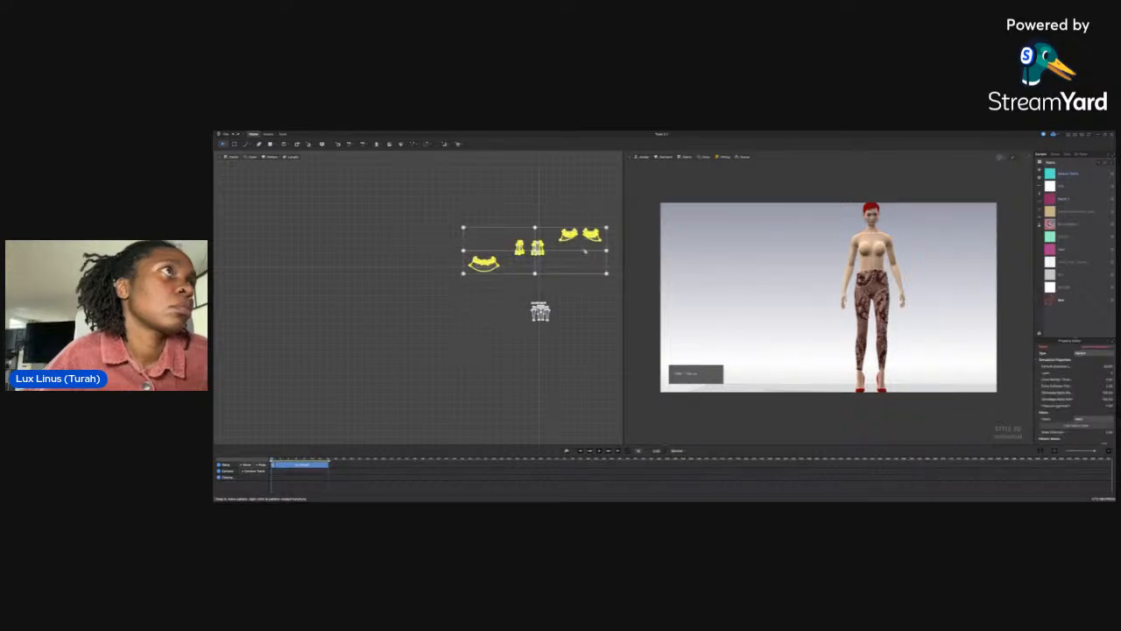
key(Escape)
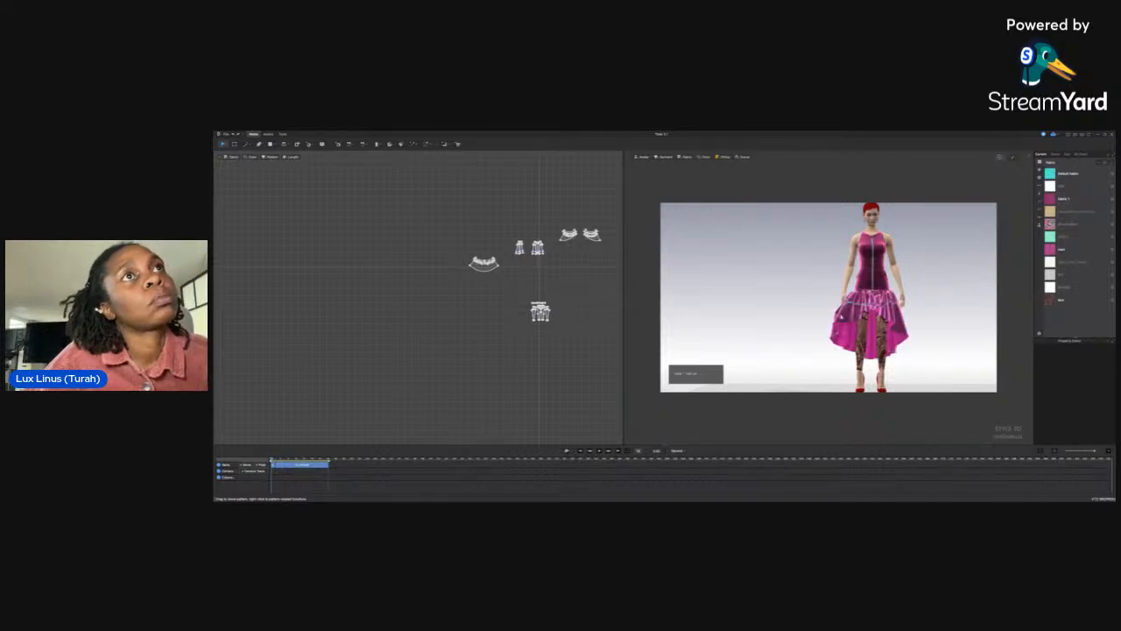
right_drag(727, 313, 833, 313)
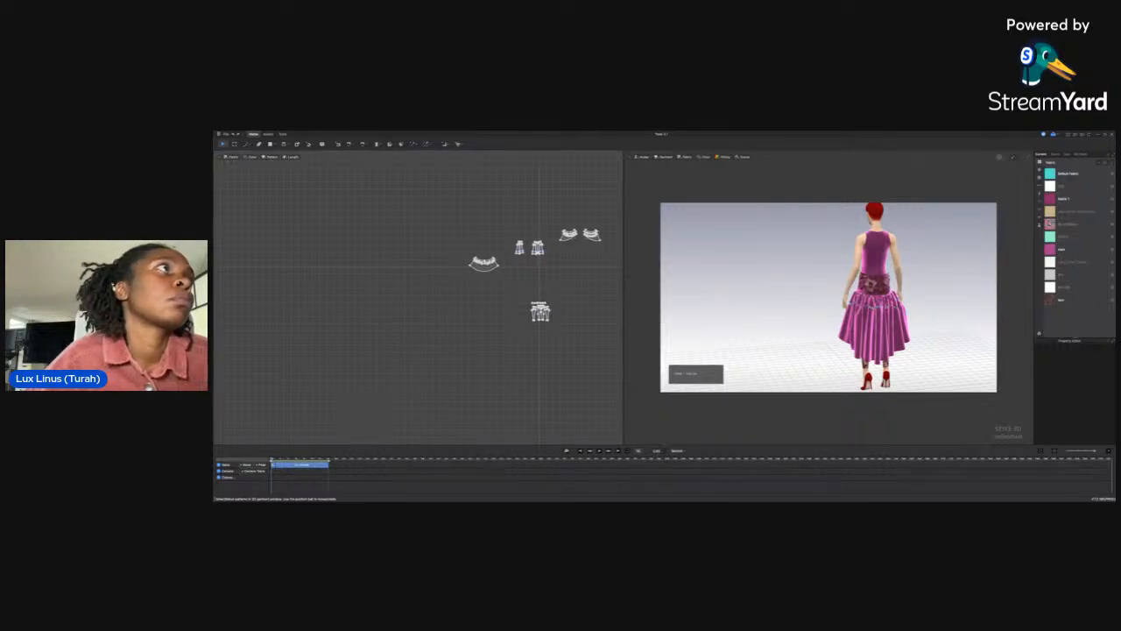
Set the simulation layer of all dress pieces to 1 so the dress drapes outside the trousers
drag(454, 212, 623, 276)
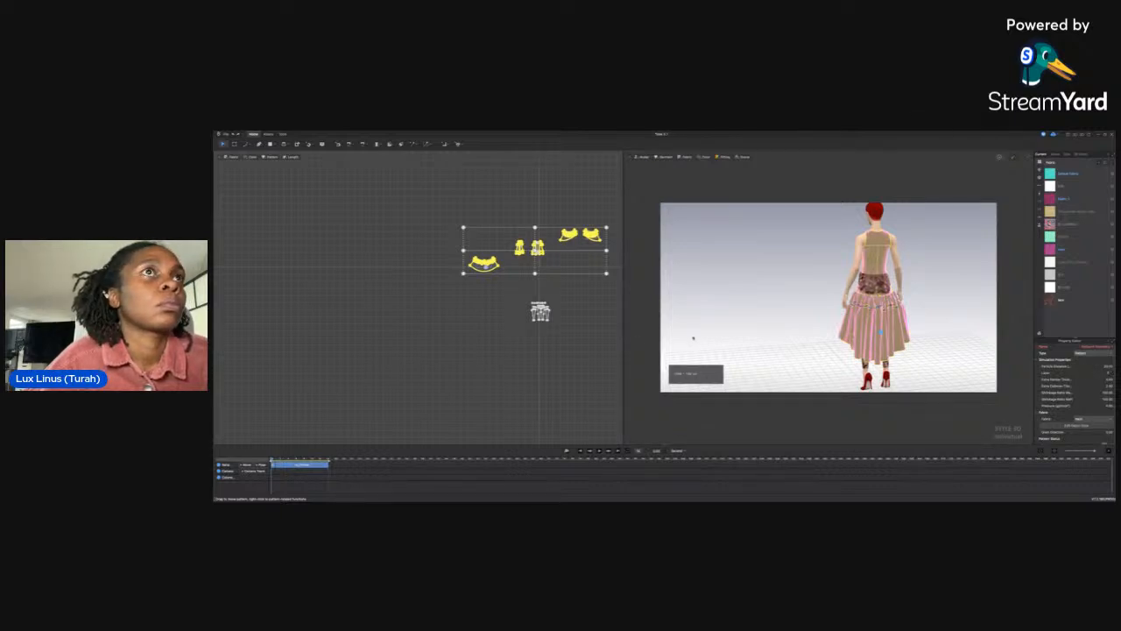
text(1)
key(Return)
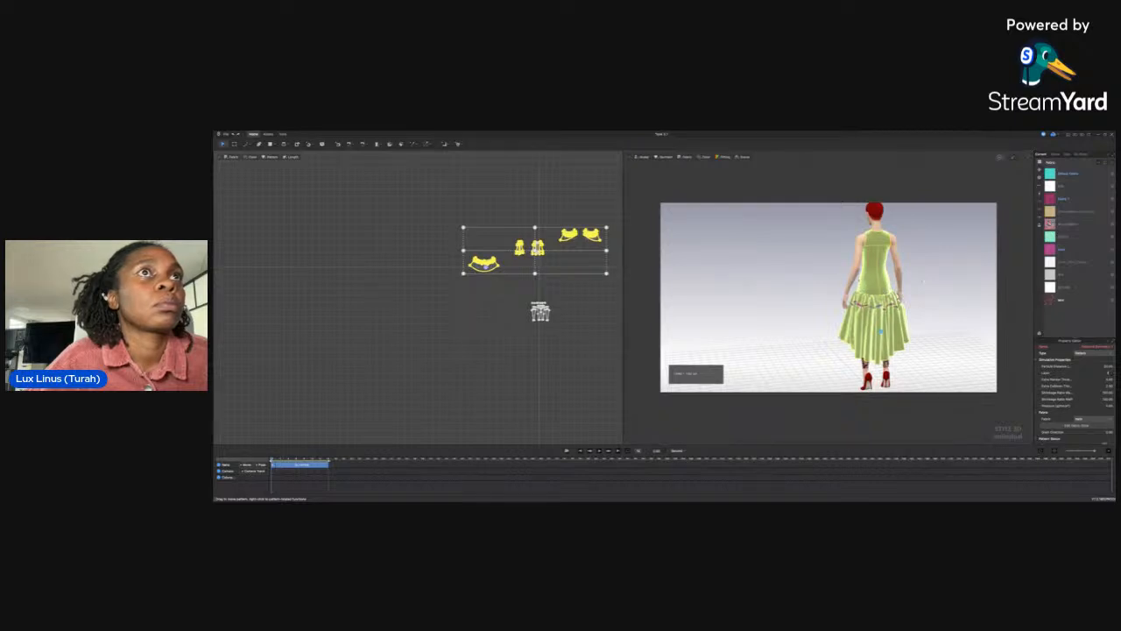
click(924, 282)
key(2)
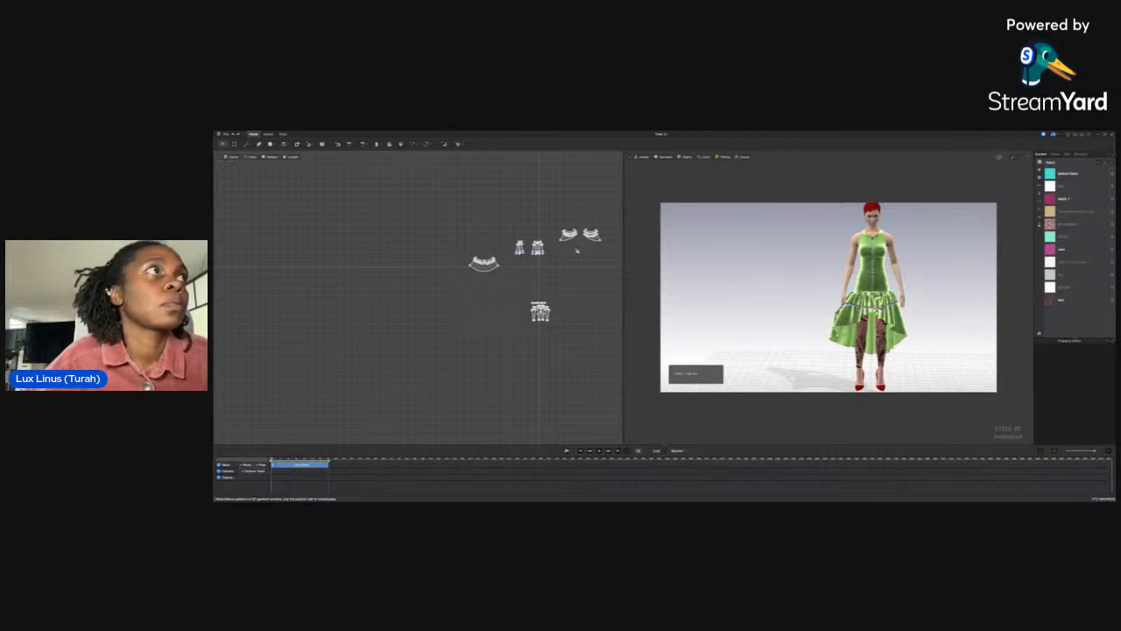
Reselect all the dress pieces and return them to the default simulation layer
drag(427, 205, 608, 290)
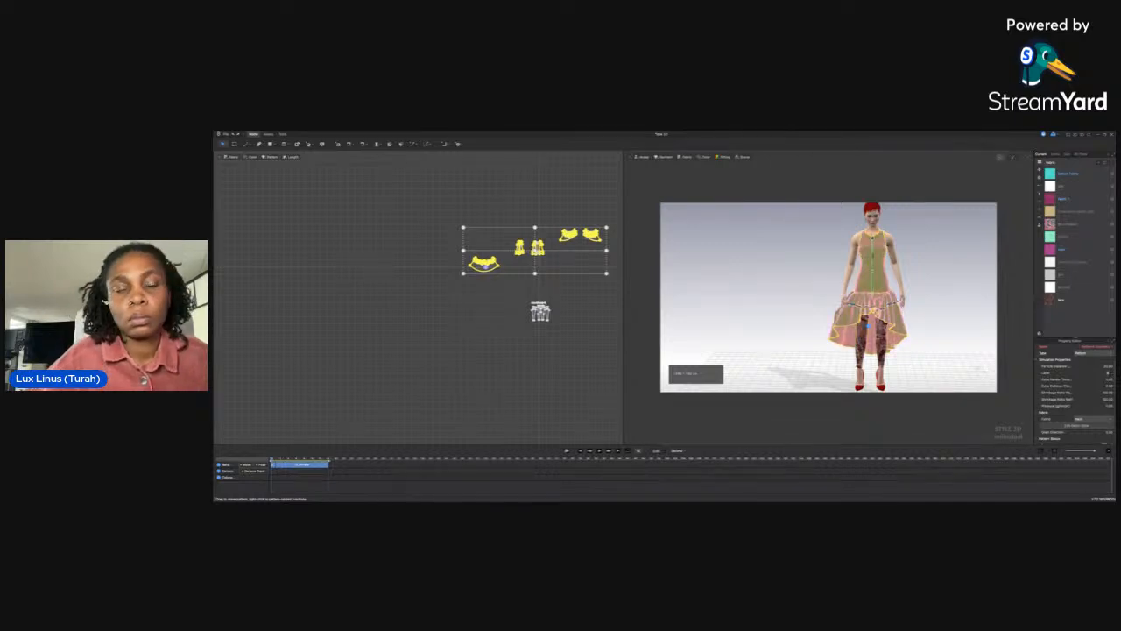
click(793, 332)
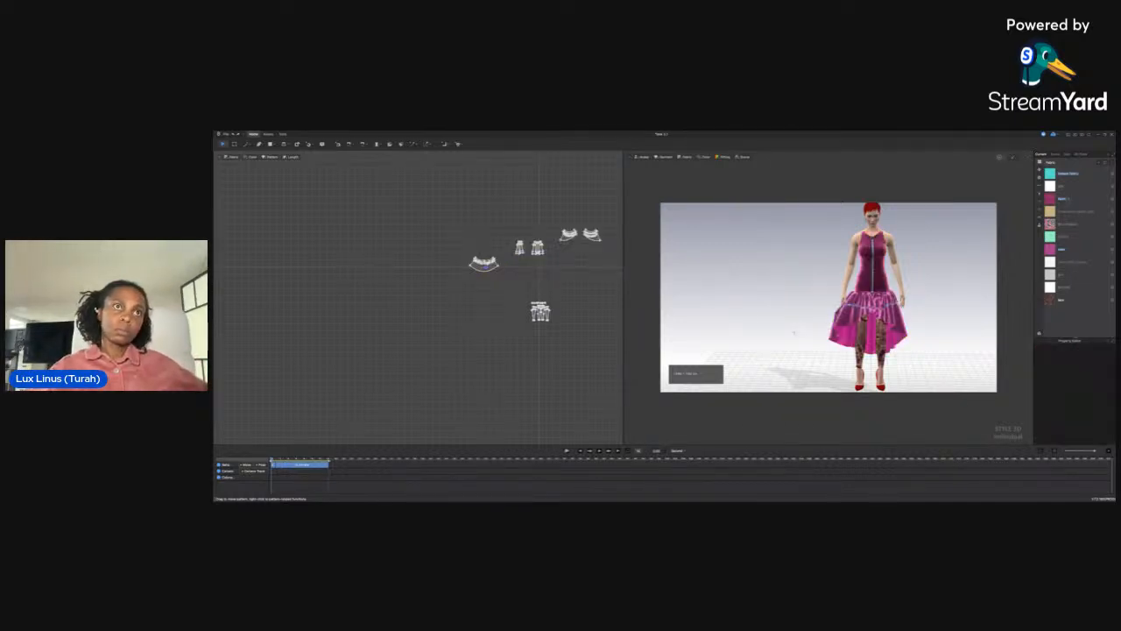
Frame the full avatar from the front and delete the existing motion clip from the animation timeline
scroll(793, 333, down, 3)
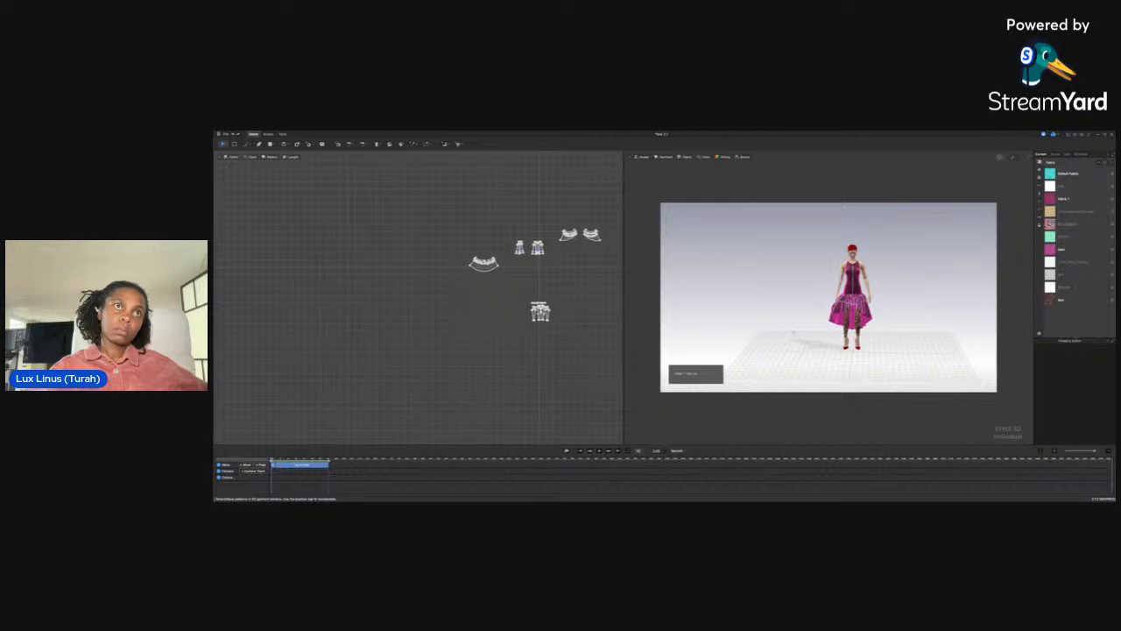
key(2)
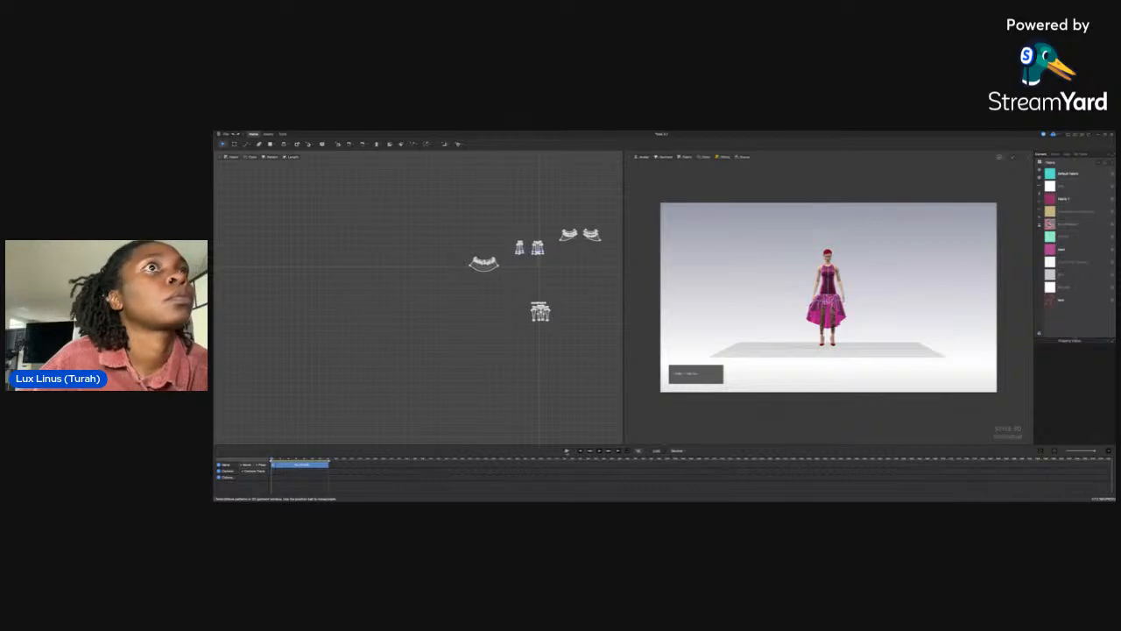
click(567, 451)
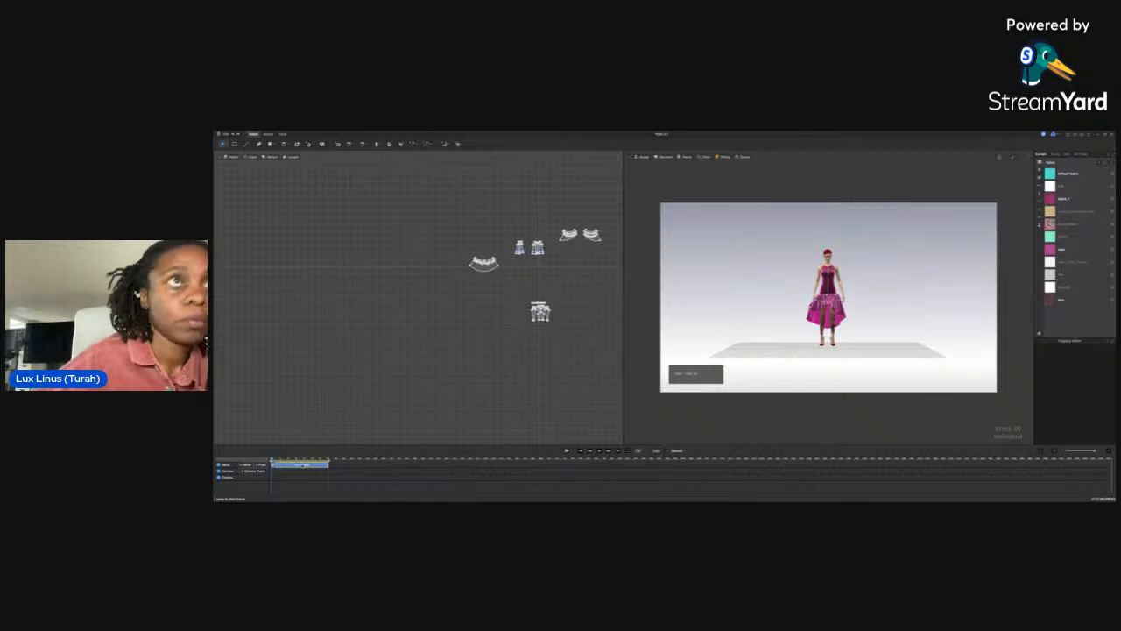
key(Delete)
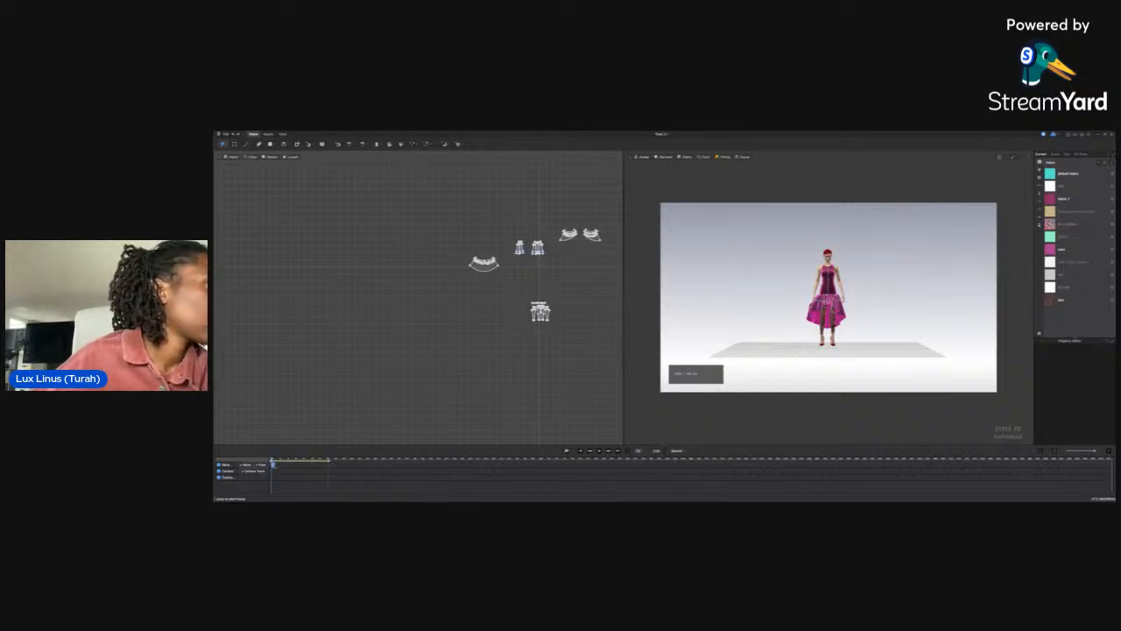